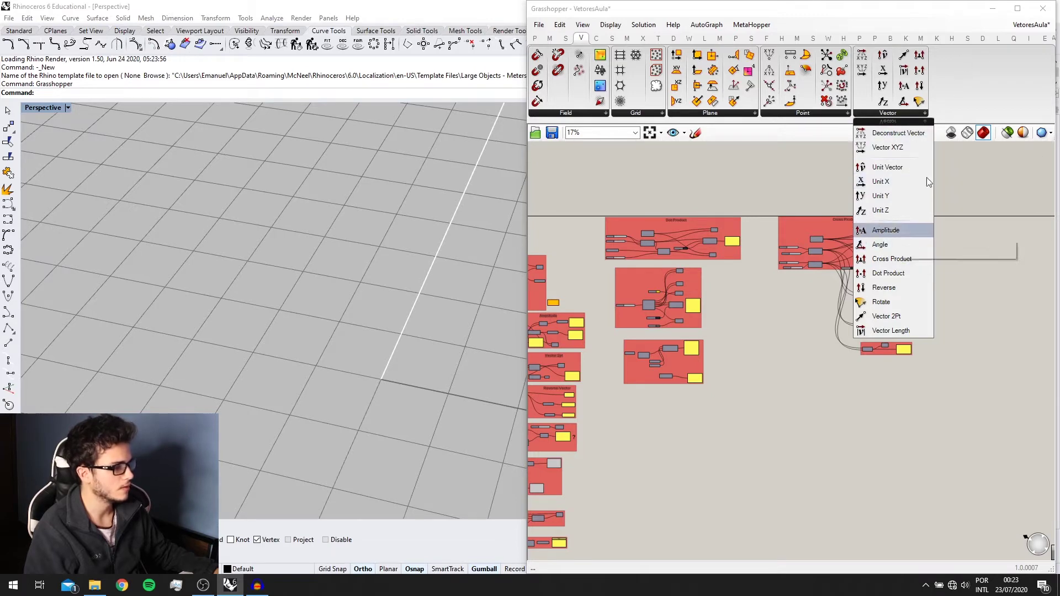
Bring the unit-vector group into view beside the Rhino viewport and examine how its components connect to Vector Display.
click(1018, 9)
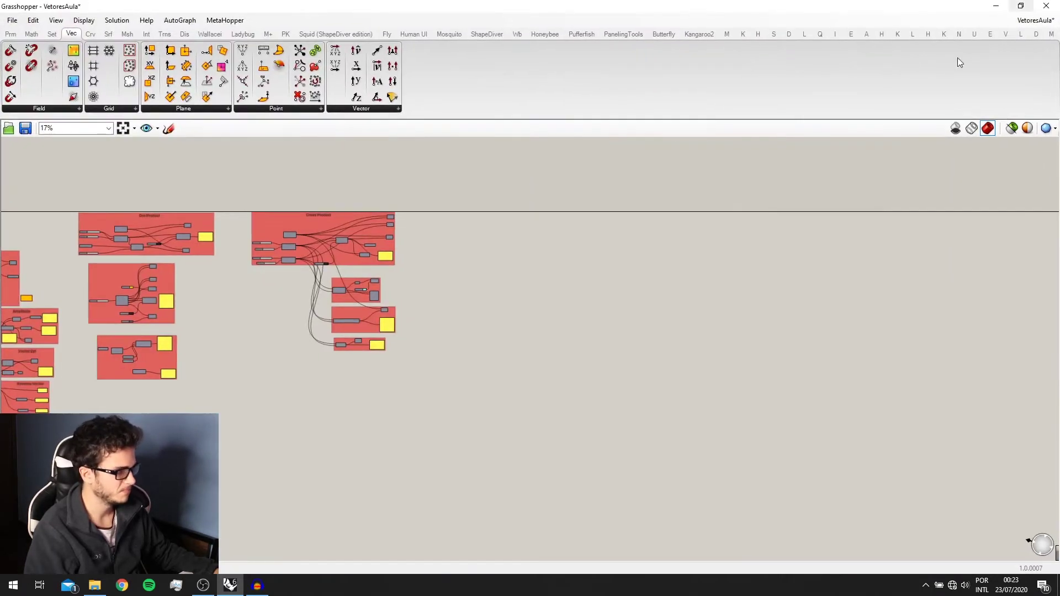
scroll(322, 267, up, 4)
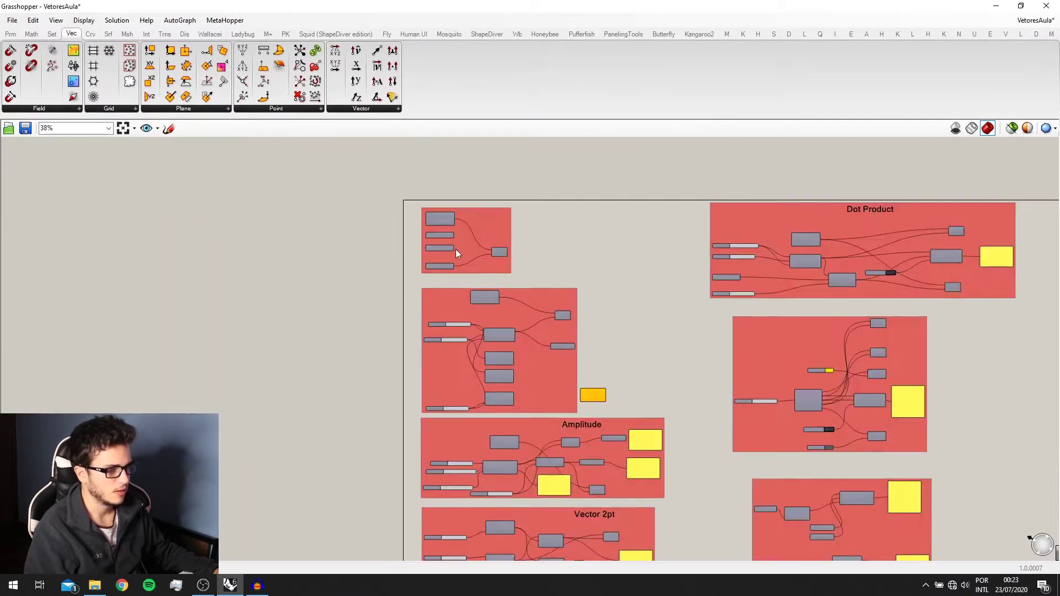
scroll(456, 253, up, 6)
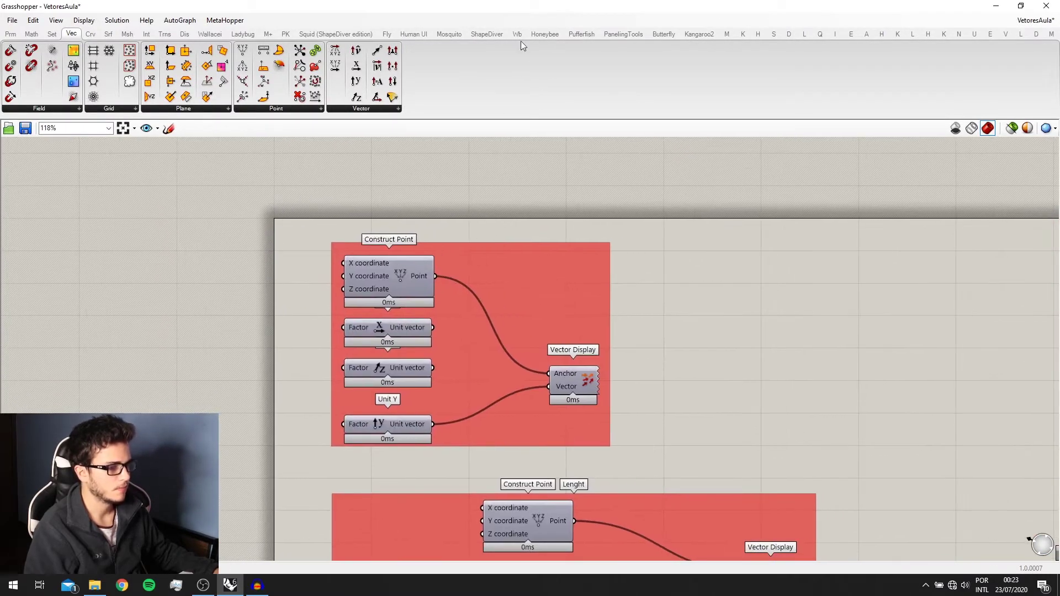
drag(528, 10, 1058, 11)
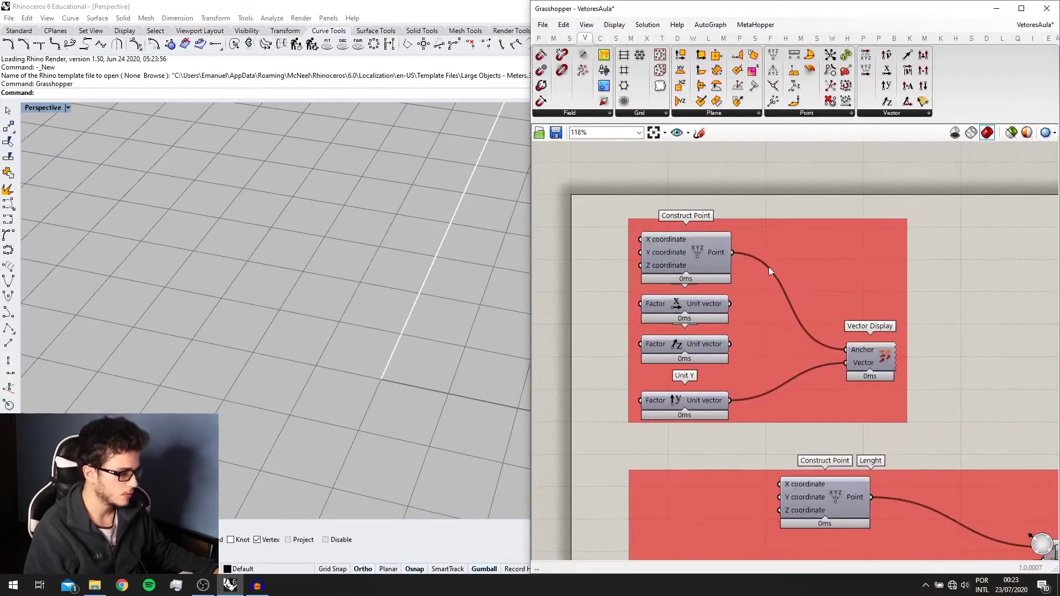
scroll(717, 253, up, 2)
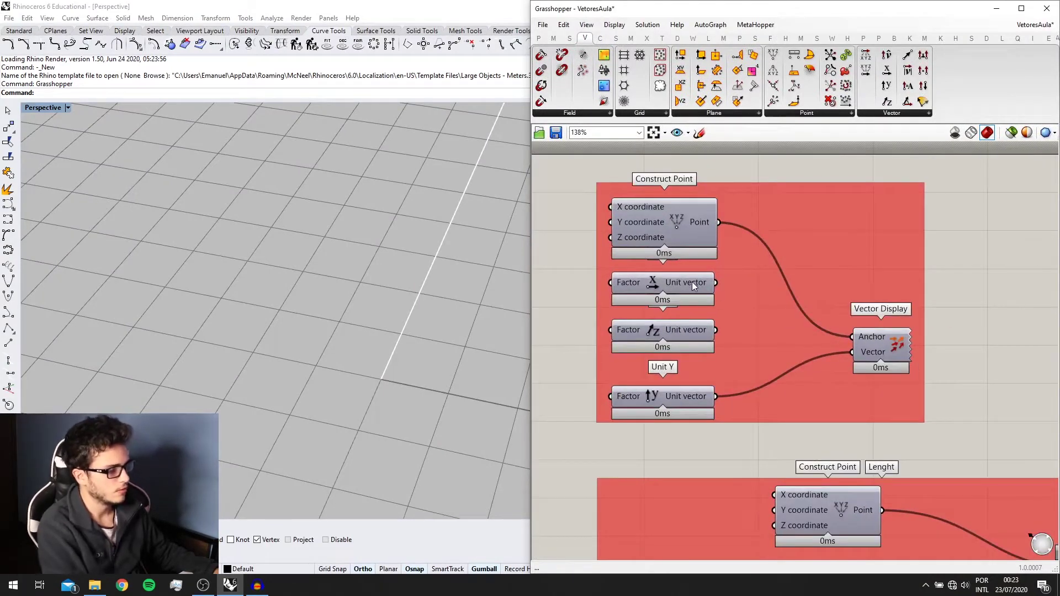
scroll(214, 358, down, 2)
right_drag(837, 316, 812, 358)
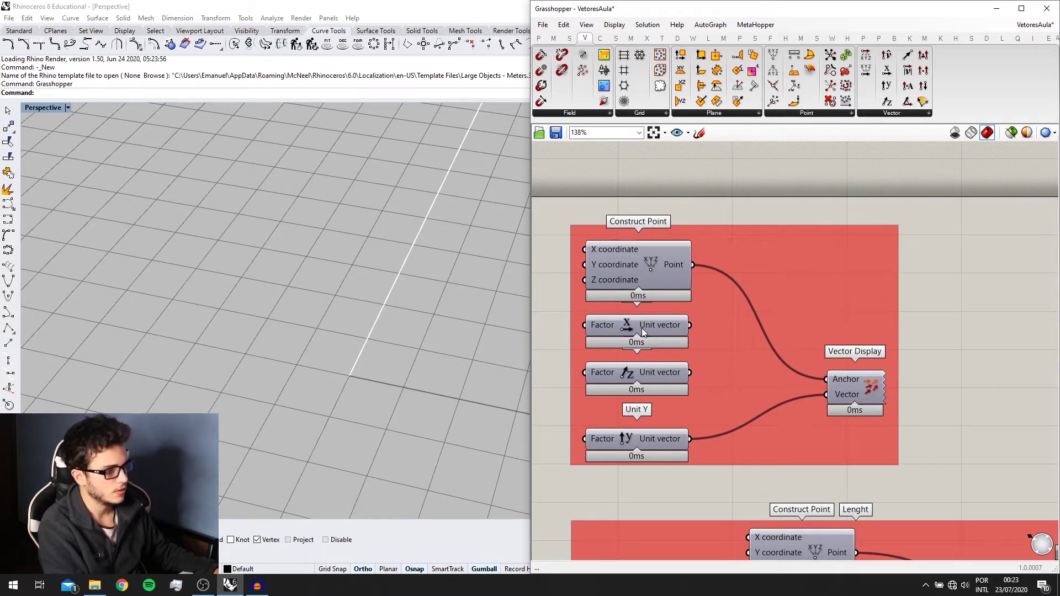
scroll(309, 395, down, 4)
right_drag(300, 381, 379, 373)
mouse_move(346, 410)
right_down()
mouse_move(374, 408)
mouse_move(342, 403)
right_up()
right_drag(406, 374, 386, 338)
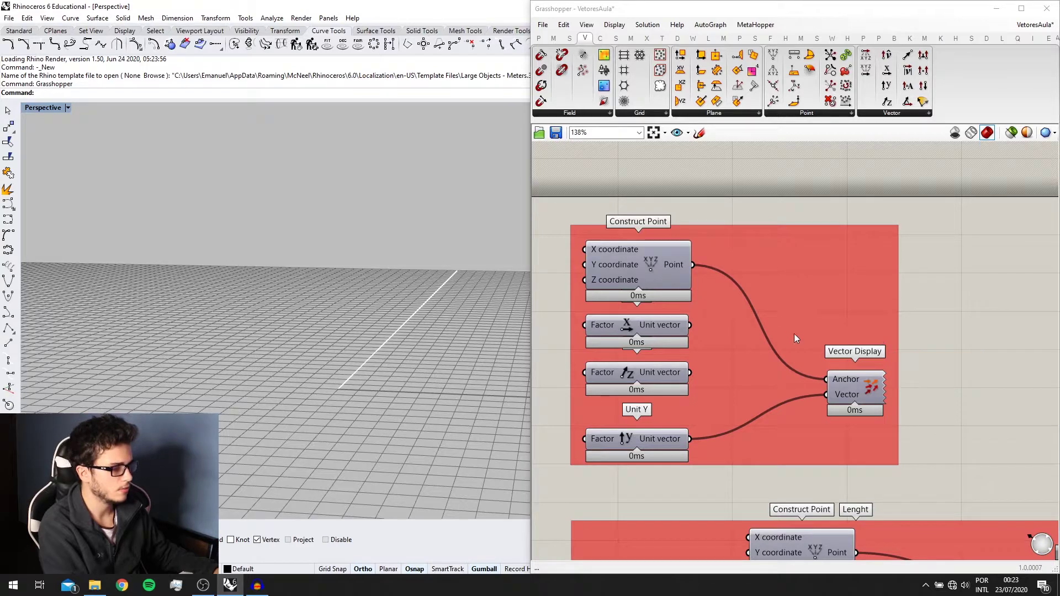
Space the Unit X, Unit Z and Unit Y components apart vertically so their labels are readable.
mouse_move(661, 329)
mouse_down()
mouse_move(660, 344)
mouse_move(664, 333)
mouse_up()
drag(652, 371, 654, 394)
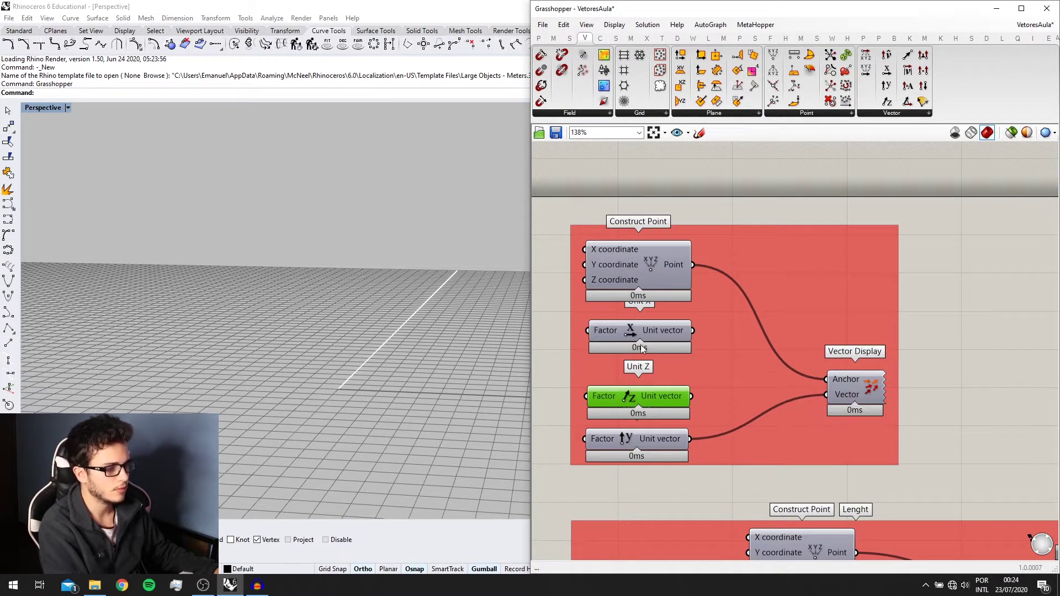
drag(649, 339, 650, 343)
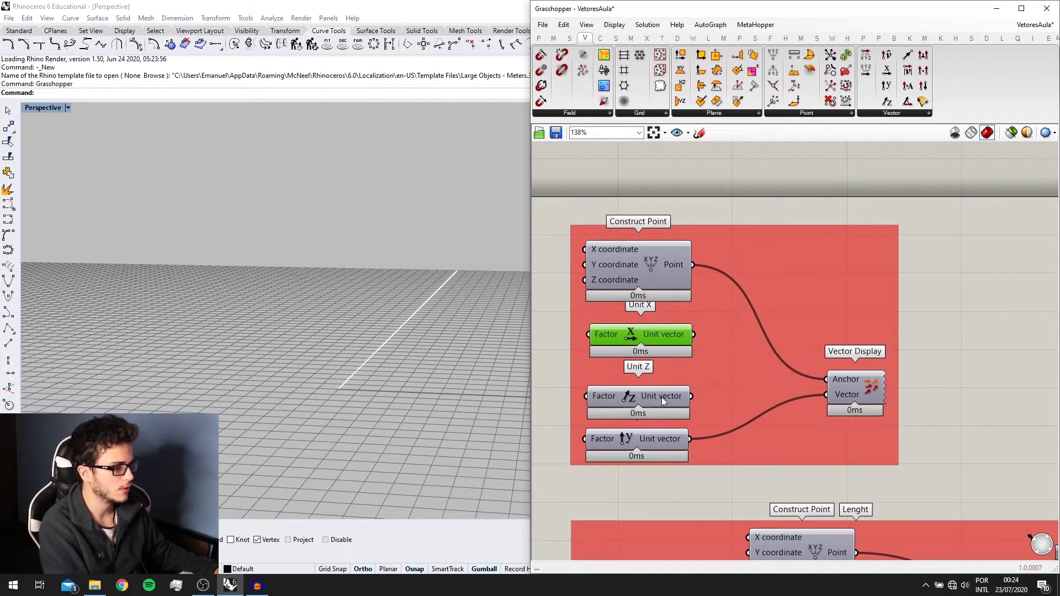
drag(650, 443, 650, 462)
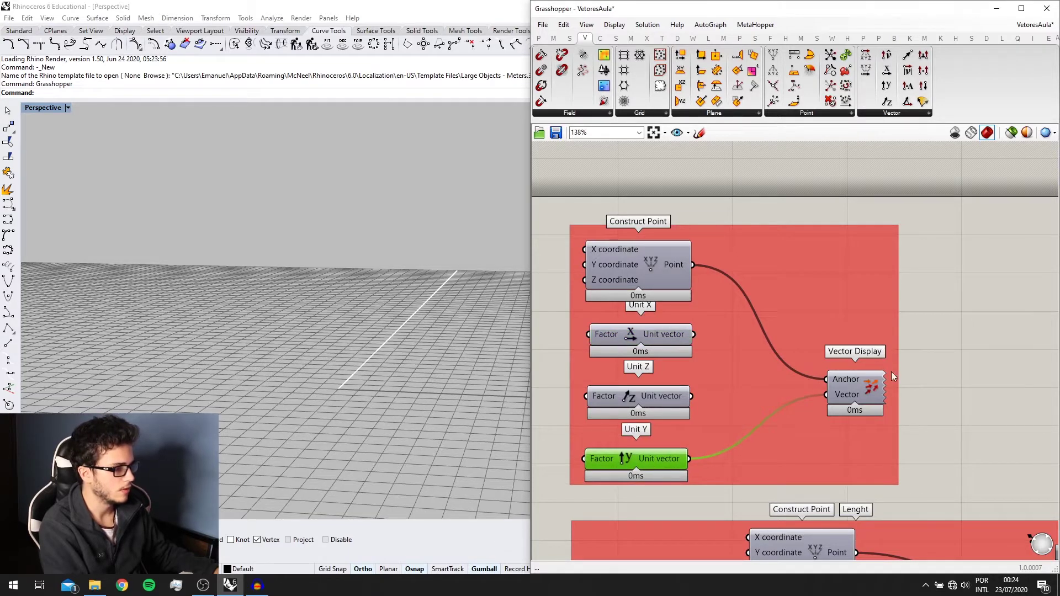
Turn on the preview of the Vector Display in the unit-vector group and frame its arrow in the Perspective viewport.
click(865, 386)
middle_click(863, 383)
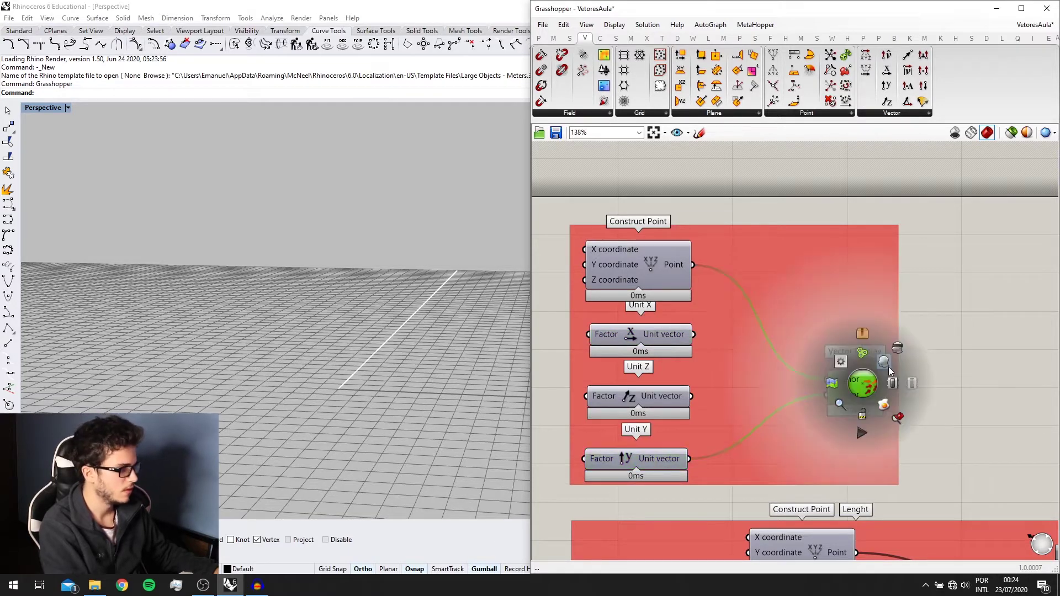
scroll(381, 410, up, 3)
scroll(315, 365, up, 3)
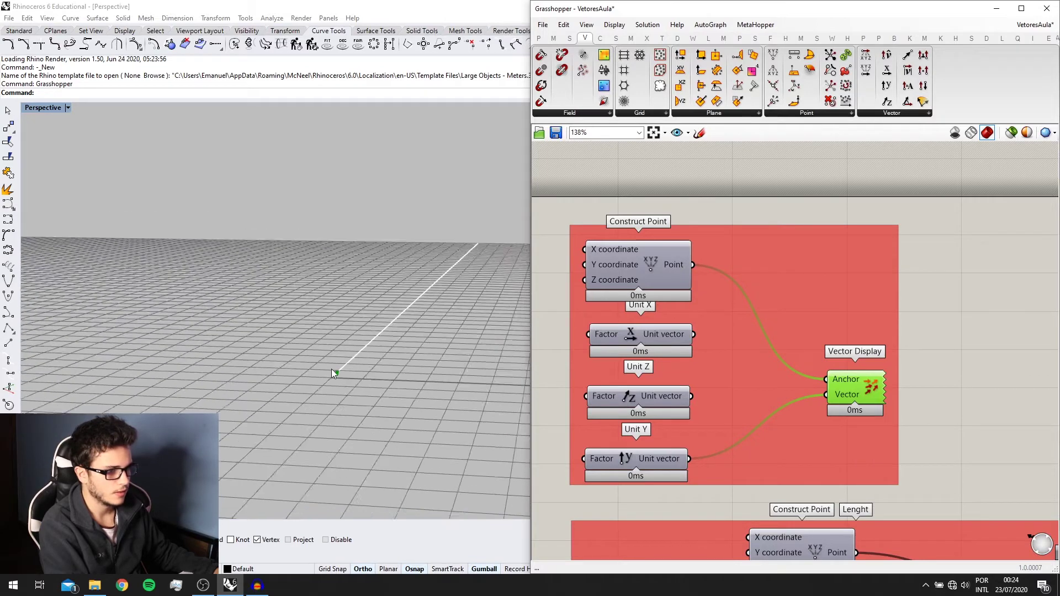
right_drag(332, 371, 316, 390)
scroll(353, 381, up, 7)
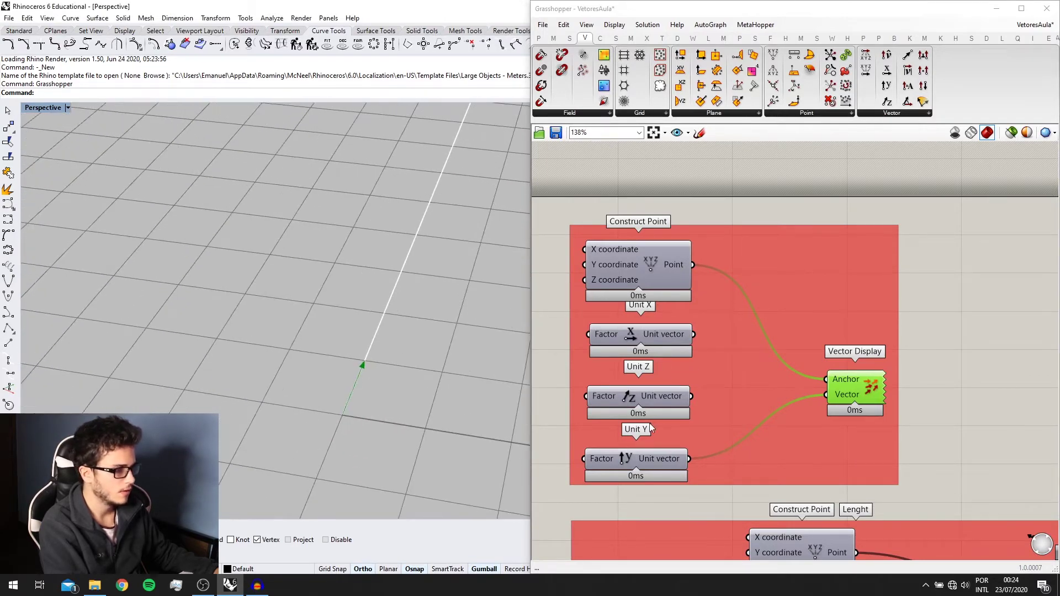
scroll(651, 428, up, 2)
scroll(350, 355, down, 3)
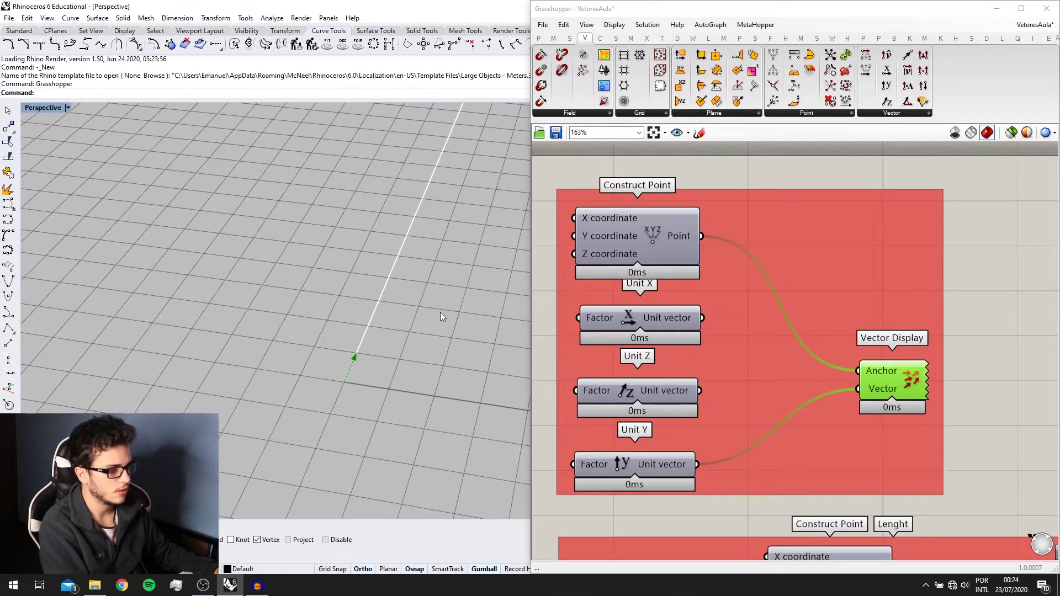
Connect Unit Z to the Vector Display's Vector input, and replace that connection with Unit X.
drag(707, 391, 856, 390)
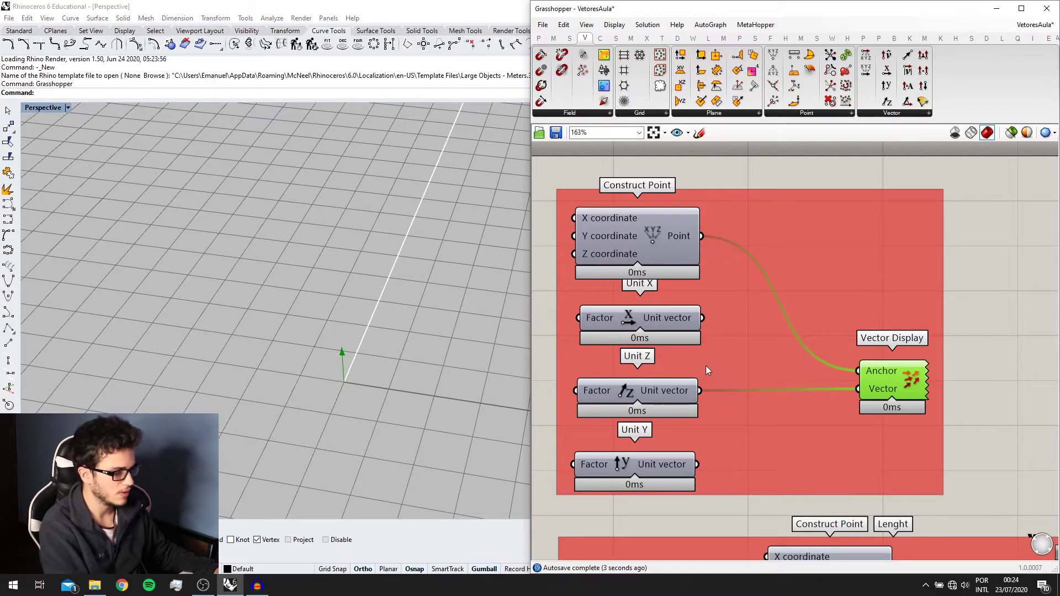
drag(702, 319, 857, 388)
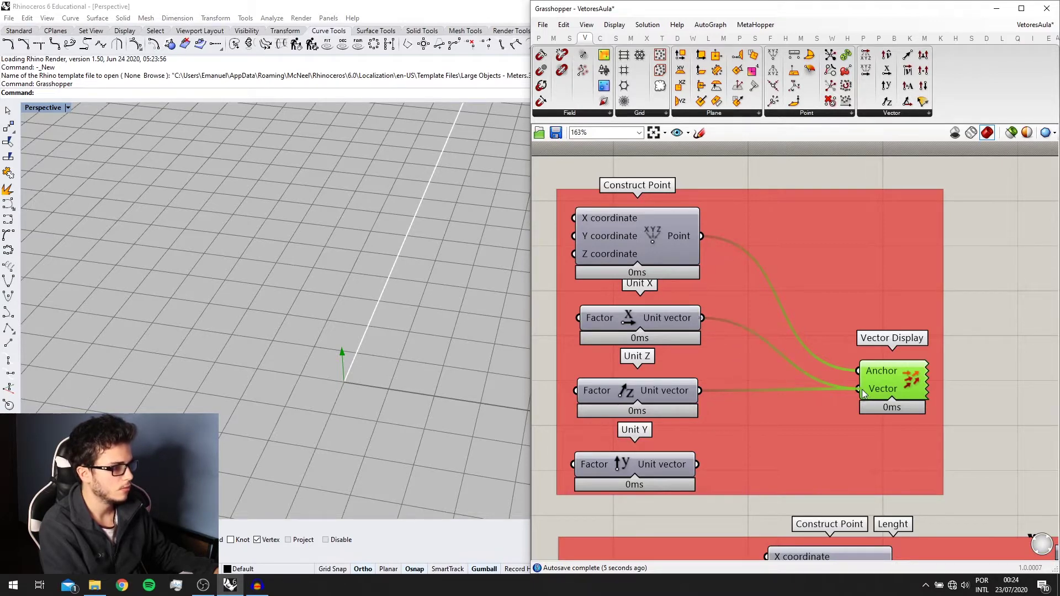
right_drag(422, 378, 479, 368)
Turn on the preview of the anchor Construct Point and examine the point together with the X vector in the viewport.
click(642, 248)
middle_click(642, 248)
click(599, 242)
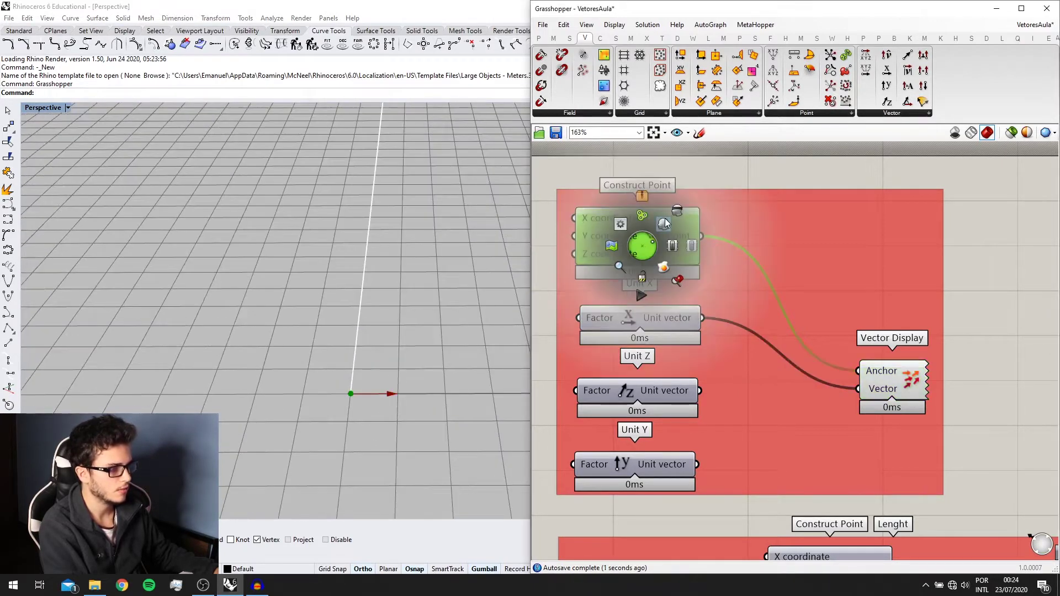
scroll(353, 393, up, 4)
scroll(353, 397, up, 2)
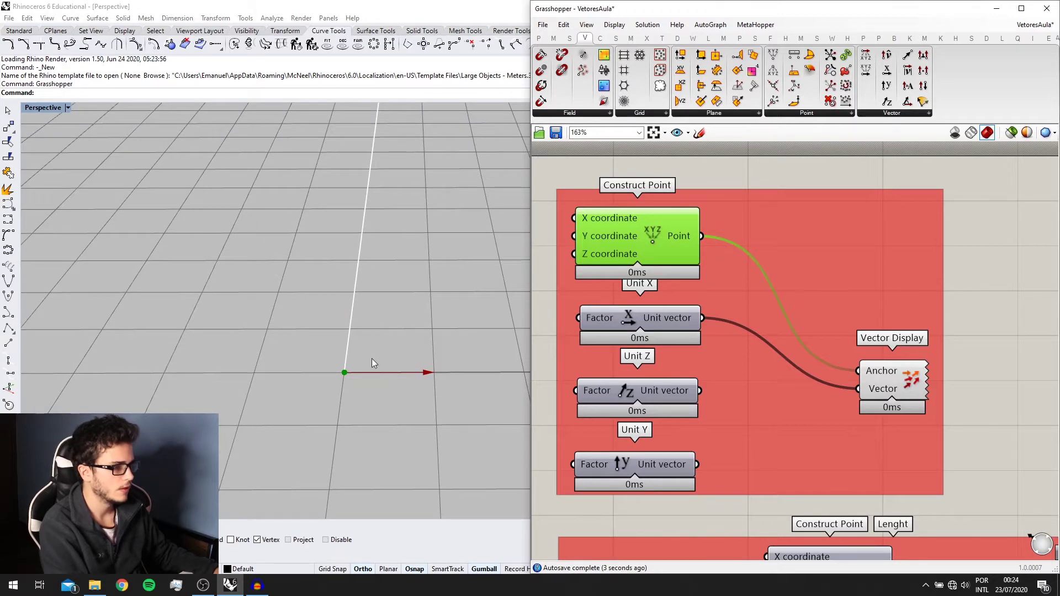
right_drag(356, 349, 331, 324)
scroll(853, 393, up, 1)
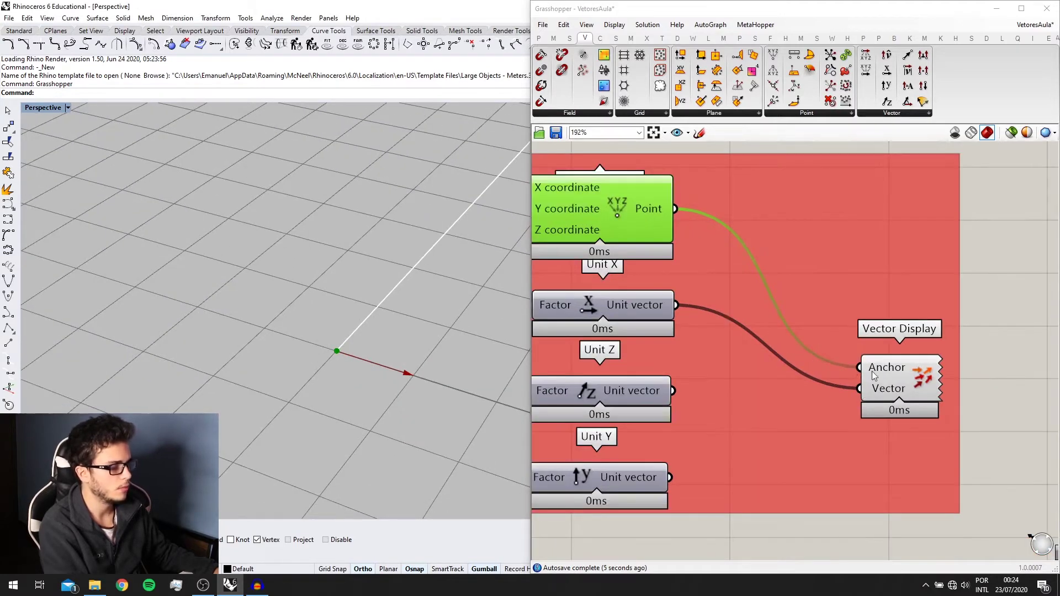
scroll(343, 365, down, 3)
right_drag(342, 365, 419, 339)
scroll(418, 338, down, 2)
scroll(585, 300, down, 2)
right_drag(586, 299, 653, 306)
mouse_move(390, 373)
right_down()
mouse_move(396, 347)
mouse_move(386, 359)
right_up()
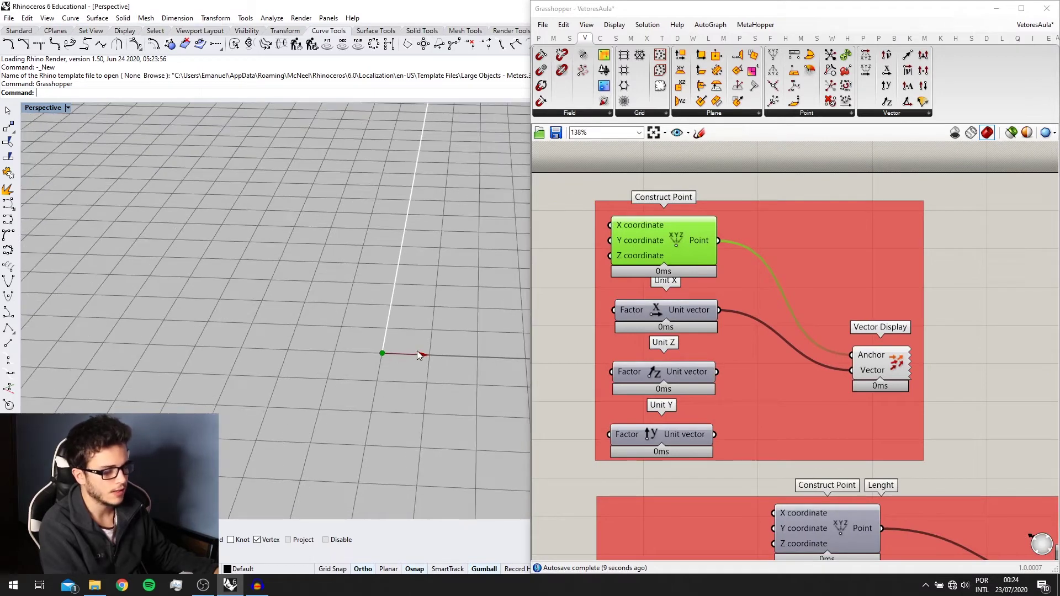
Drive the anchor Construct Point's Y coordinate with a number slider set to 4, and delete that slider.
scroll(716, 326, down, 2)
click(629, 190)
double_click(630, 190)
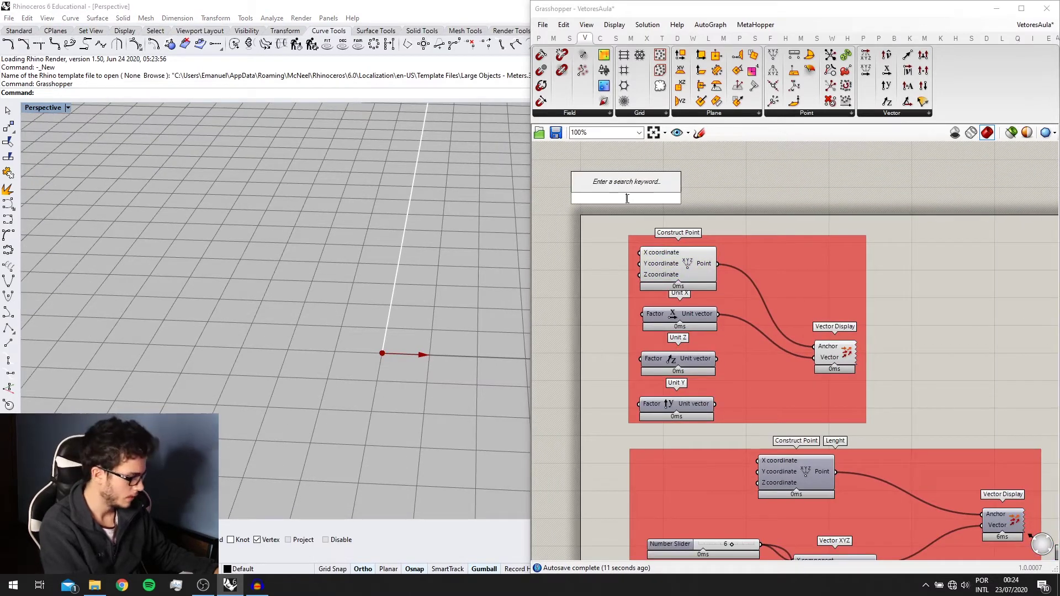
text(Number Slider)
key(Return)
drag(668, 206, 578, 242)
scroll(613, 241, up, 1)
click(591, 243)
click(600, 238)
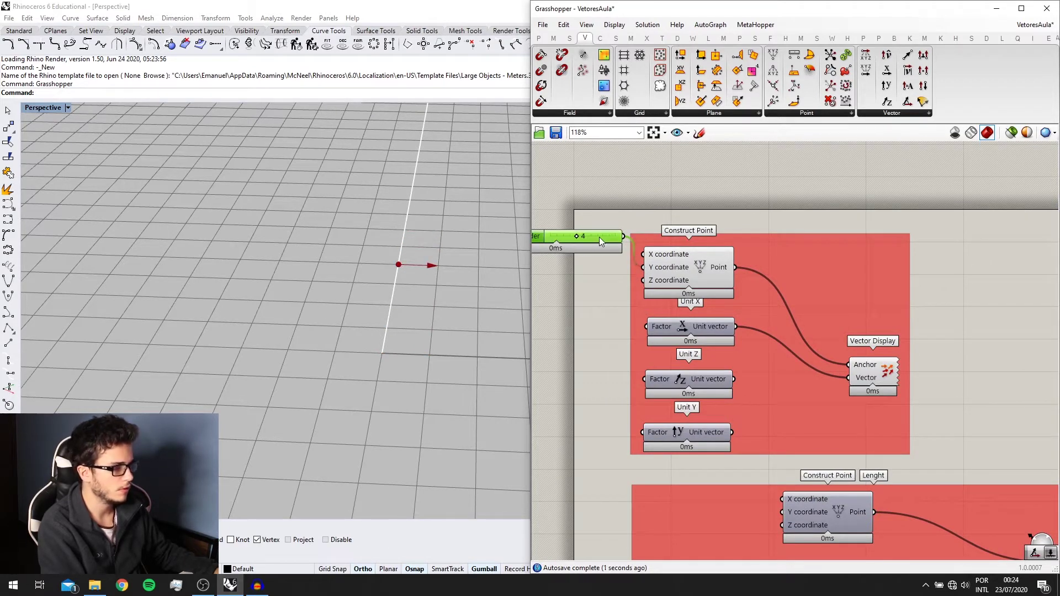
key(Delete)
scroll(671, 249, down, 1)
Turn off the anchor Construct Point's preview and shift it and the Unit X component slightly upward.
click(664, 235)
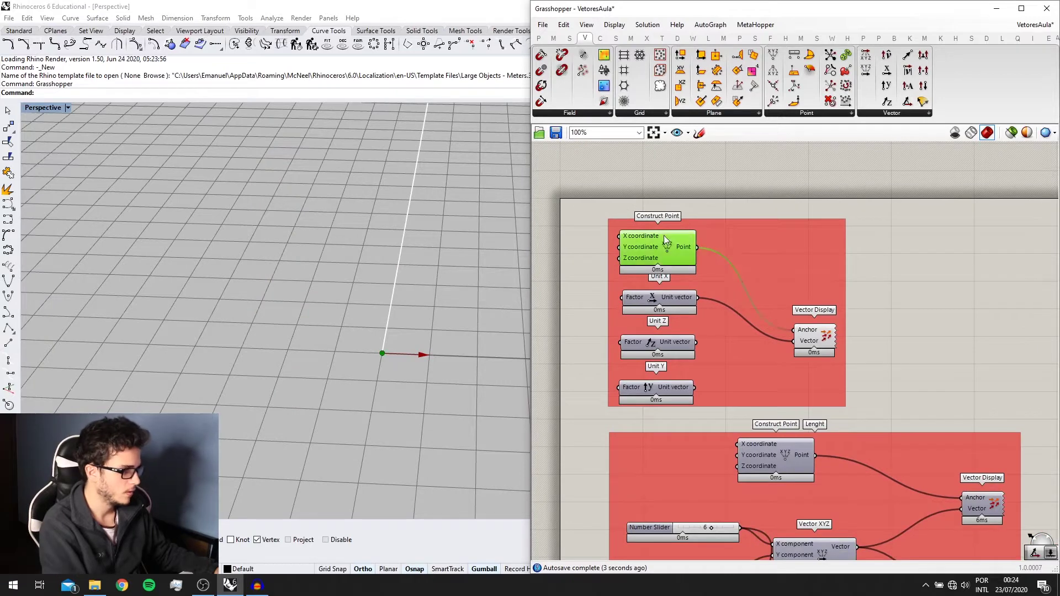
middle_click(677, 240)
click(714, 208)
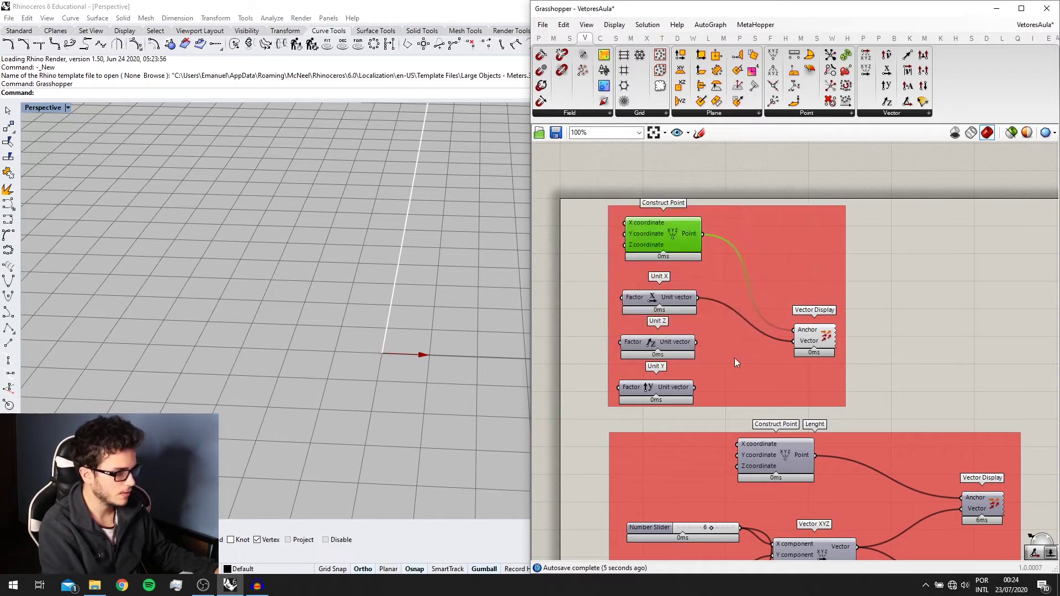
scroll(655, 305, up, 2)
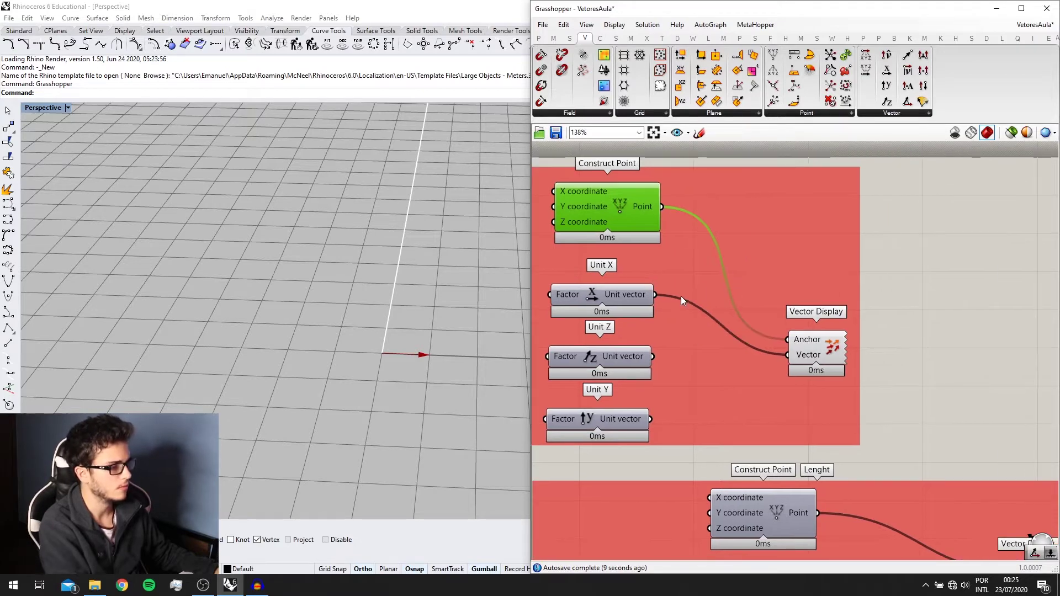
drag(635, 295, 635, 273)
scroll(635, 273, down, 1)
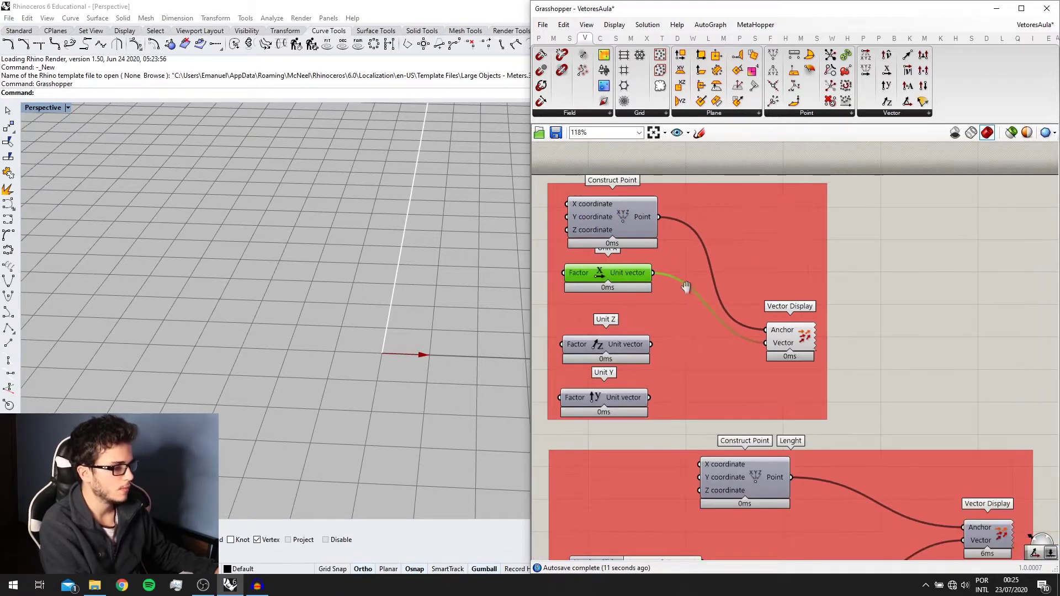
Shift the anchor Construct Point in the Vector XYZ group slightly to the right.
right_drag(731, 365, 710, 187)
scroll(771, 374, up, 1)
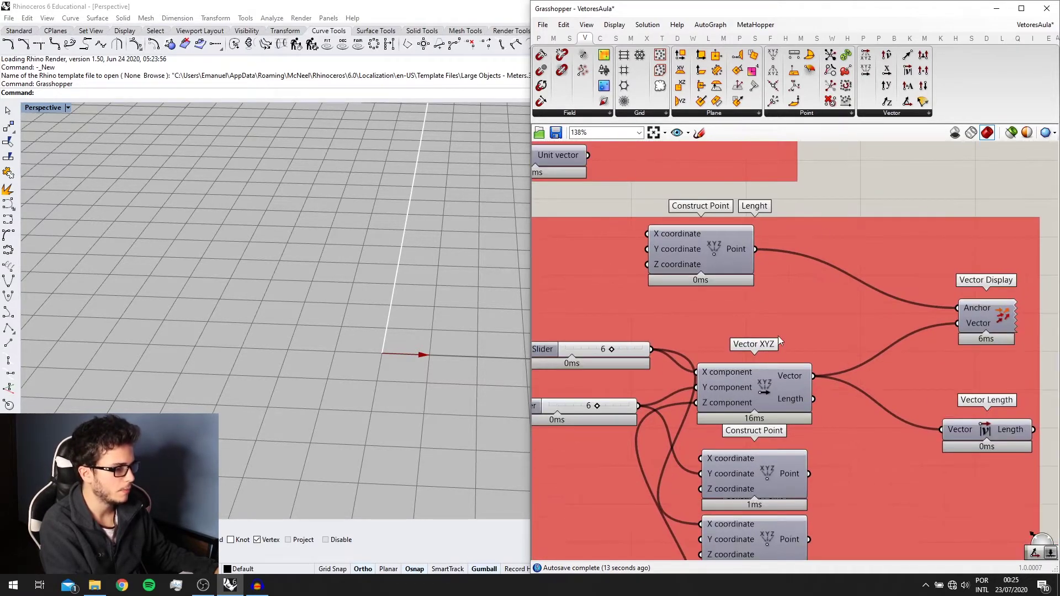
scroll(768, 402, up, 1)
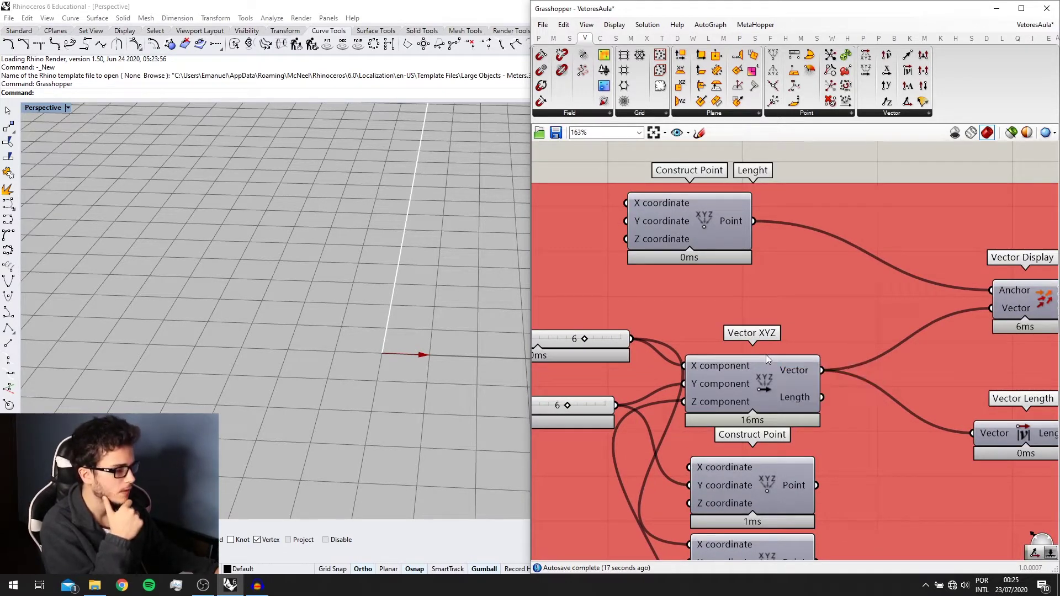
drag(709, 248, 737, 259)
scroll(764, 339, down, 1)
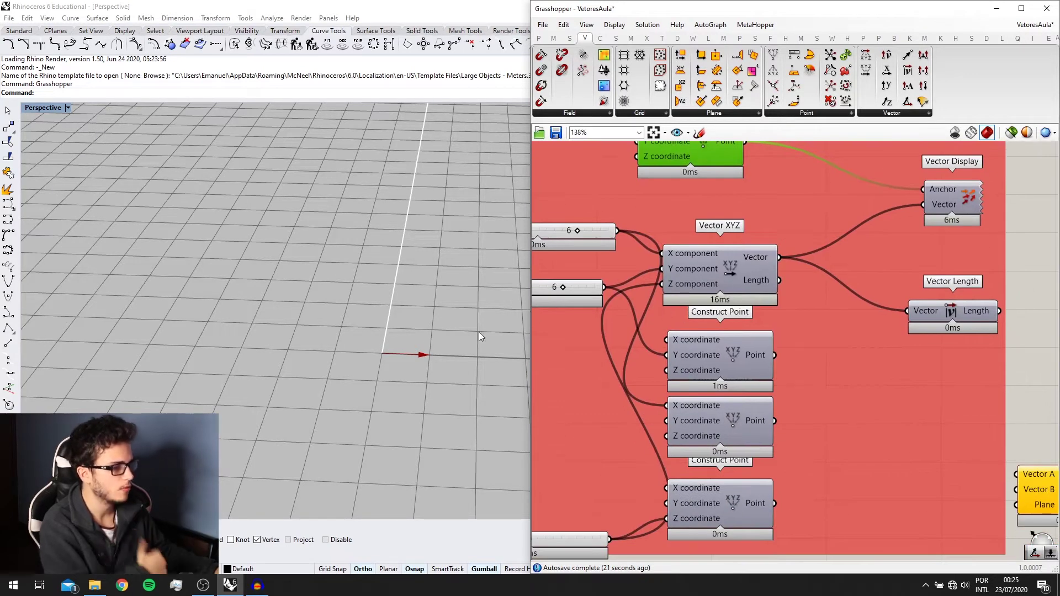
Turn on the preview of the first two Construct Point components below Vector XYZ.
right_drag(402, 341, 413, 359)
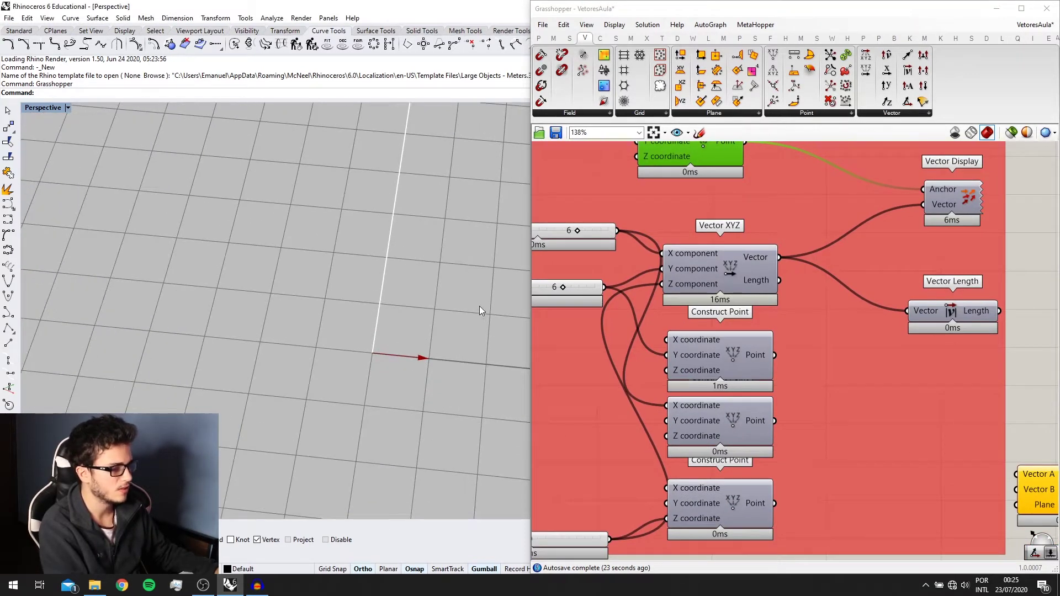
scroll(702, 342, down, 1)
right_drag(772, 381, 844, 394)
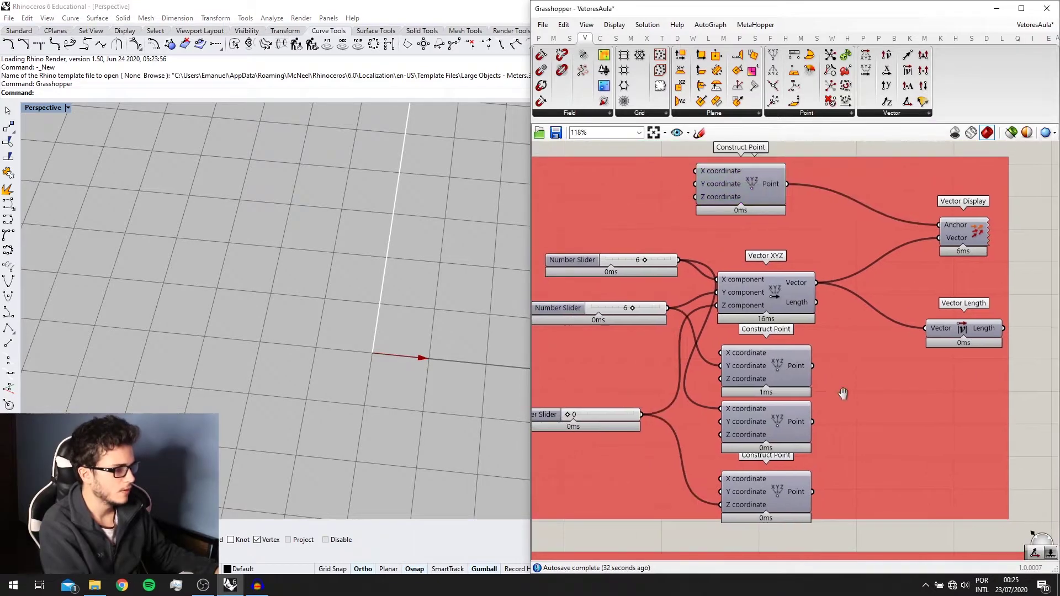
right_drag(783, 372, 808, 375)
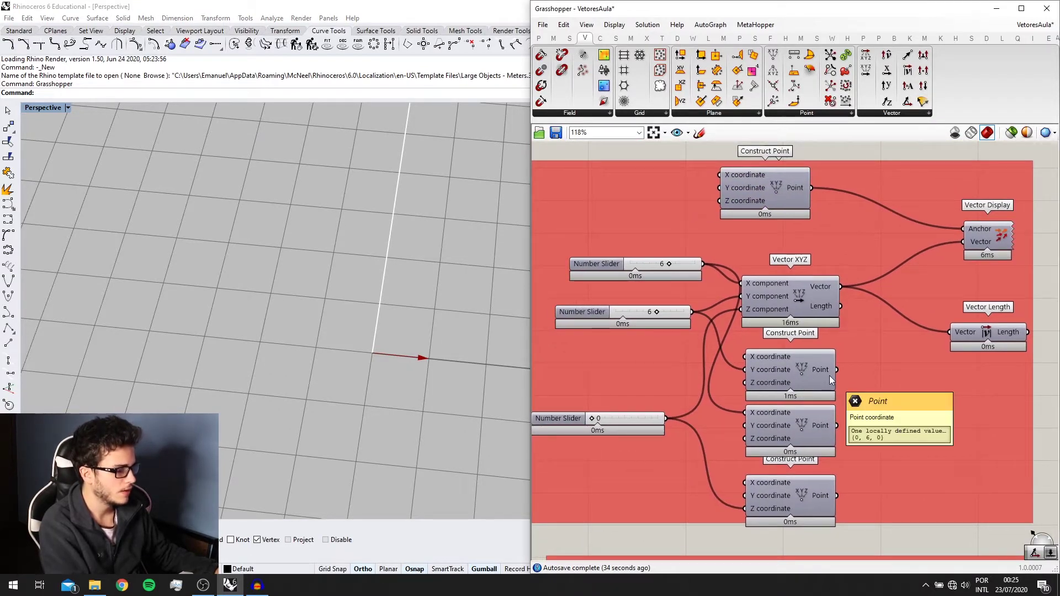
click(808, 373)
key(space)
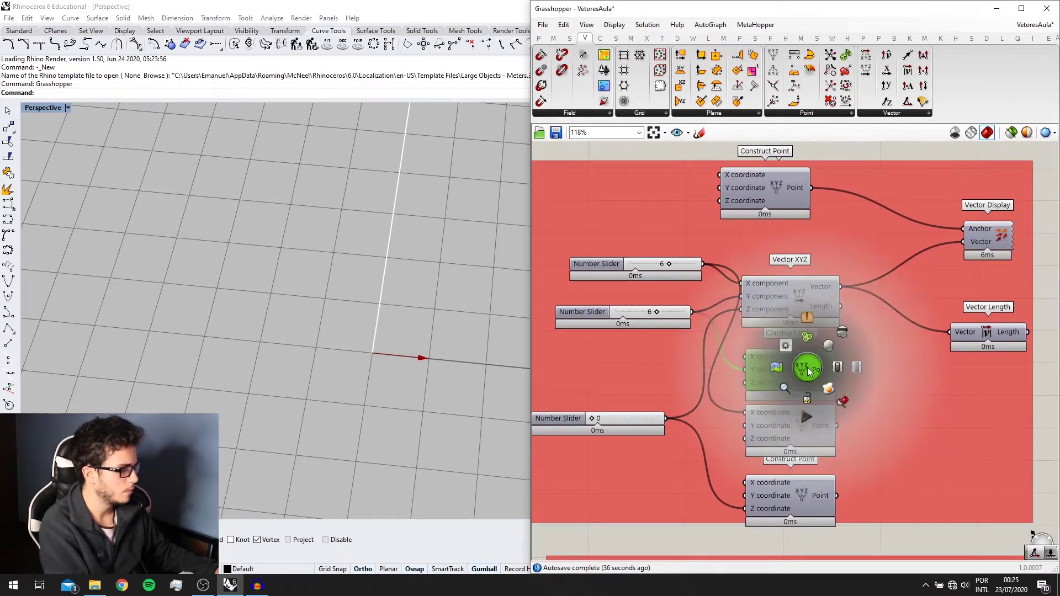
click(797, 409)
key(space)
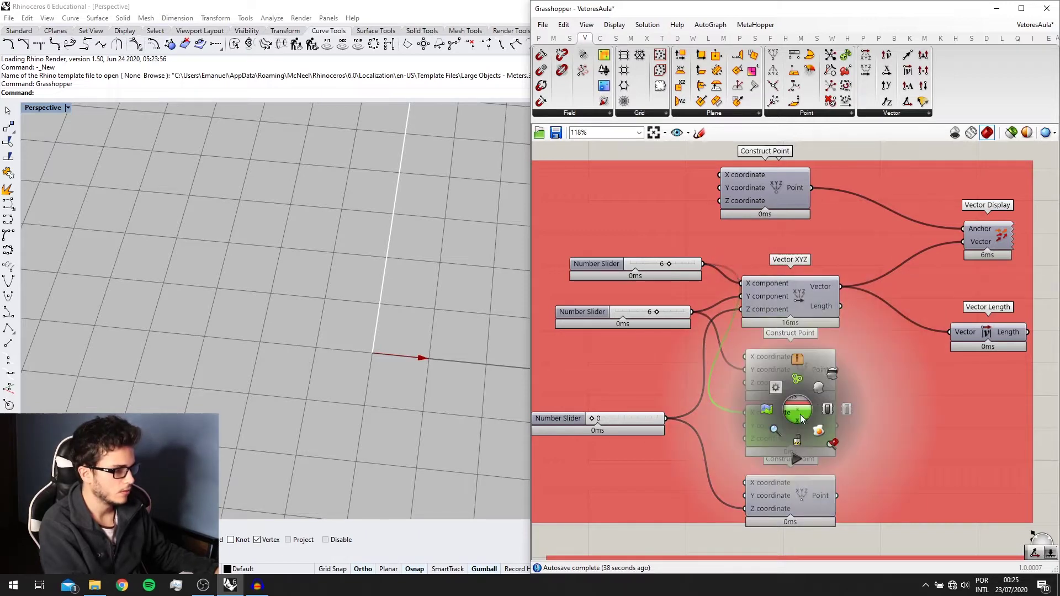
click(826, 410)
middle_click(812, 415)
click(833, 396)
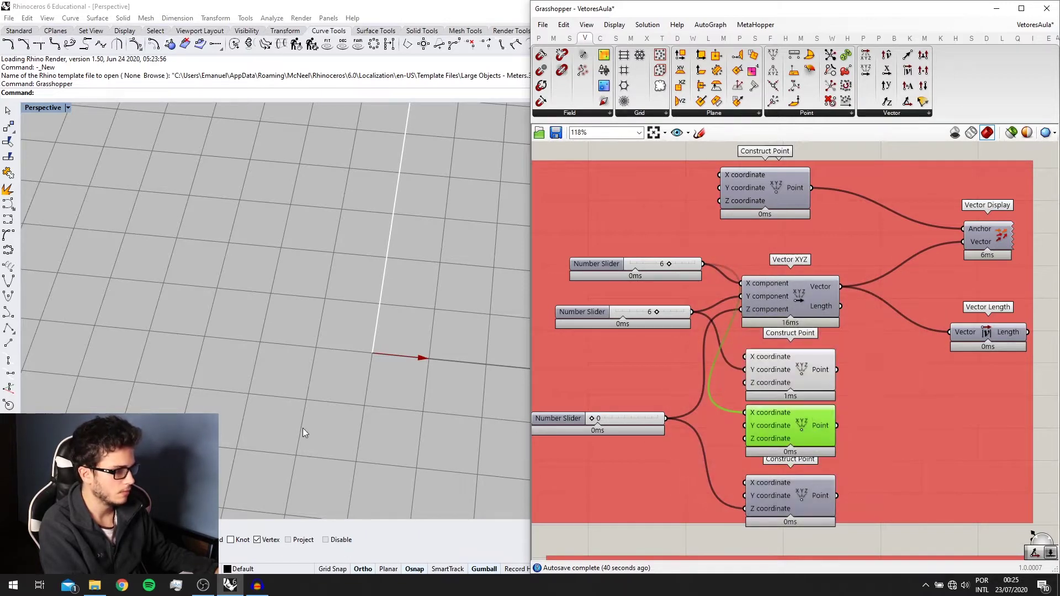
Turn off the preview of the Vector Display component in the unit vectors group.
scroll(302, 429, down, 3)
scroll(624, 359, down, 3)
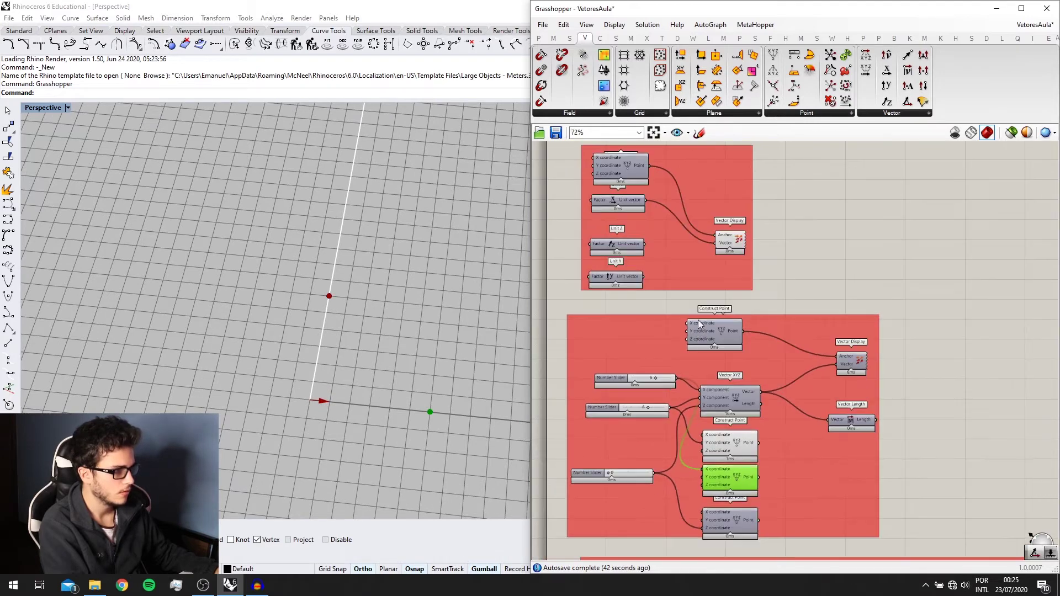
scroll(734, 292, up, 2)
click(735, 291)
middle_click(735, 291)
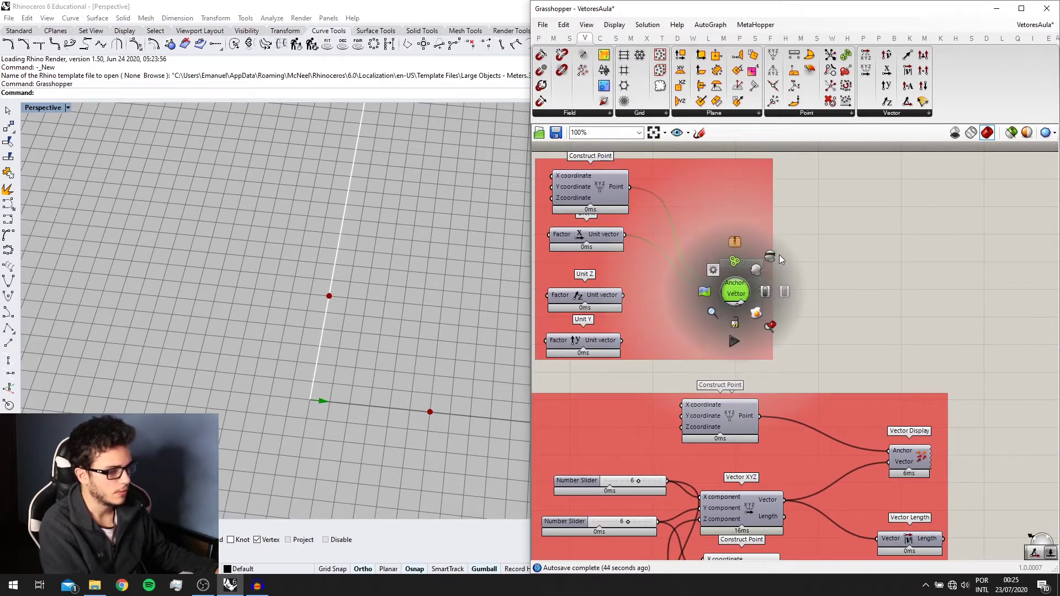
click(779, 255)
Shift the first Construct Point below Vector XYZ slightly up and to the right.
right_drag(618, 428, 628, 246)
scroll(751, 392, up, 1)
scroll(739, 426, up, 1)
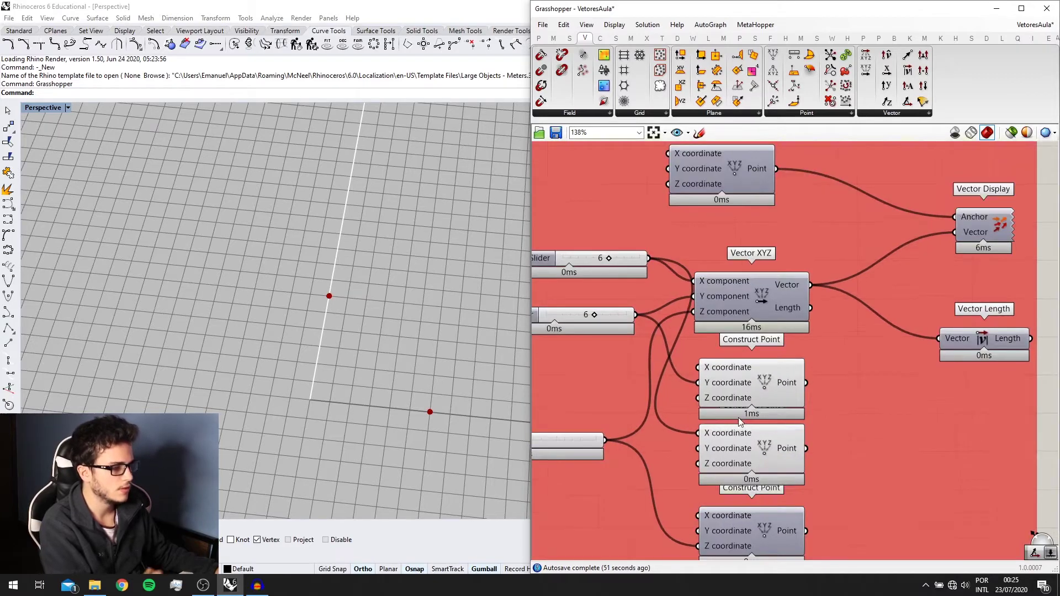
scroll(728, 398, up, 1)
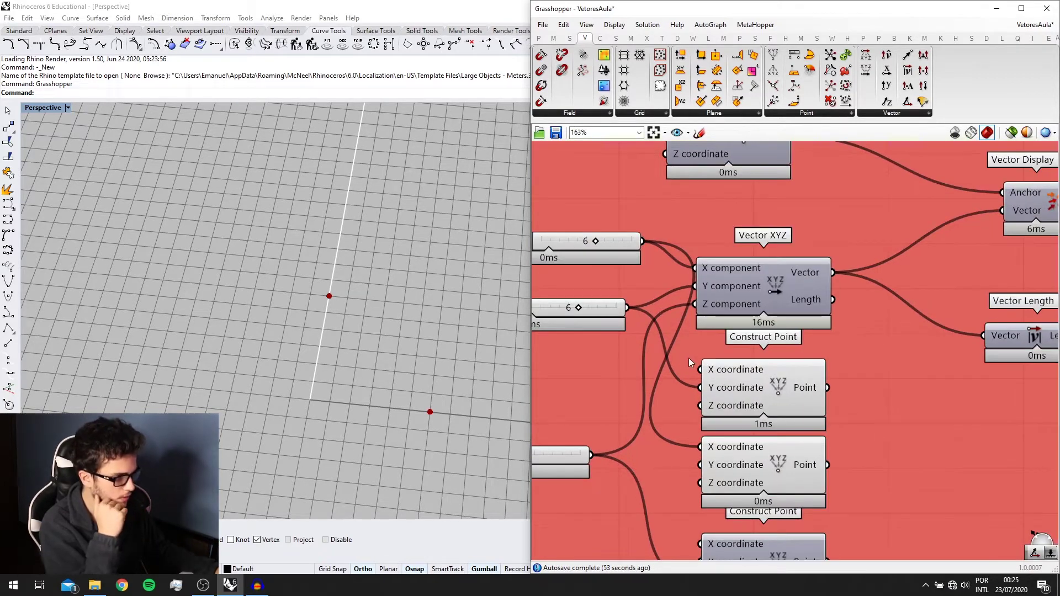
drag(744, 384, 758, 373)
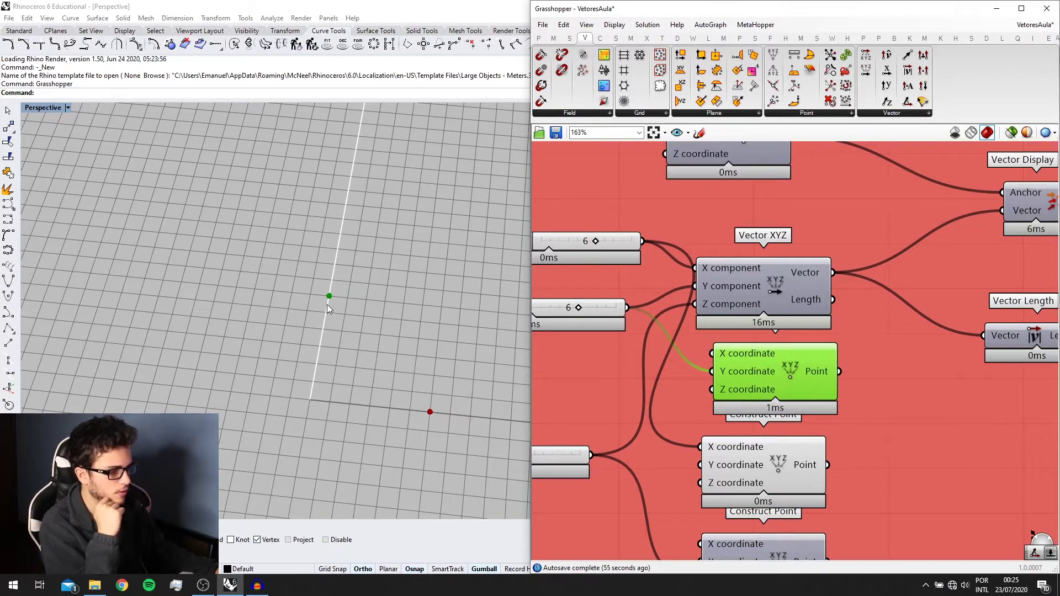
Select the second Construct Point below Vector XYZ and examine its point in the viewport and the slider wiring into Vector XYZ.
right_drag(726, 431, 727, 375)
click(734, 419)
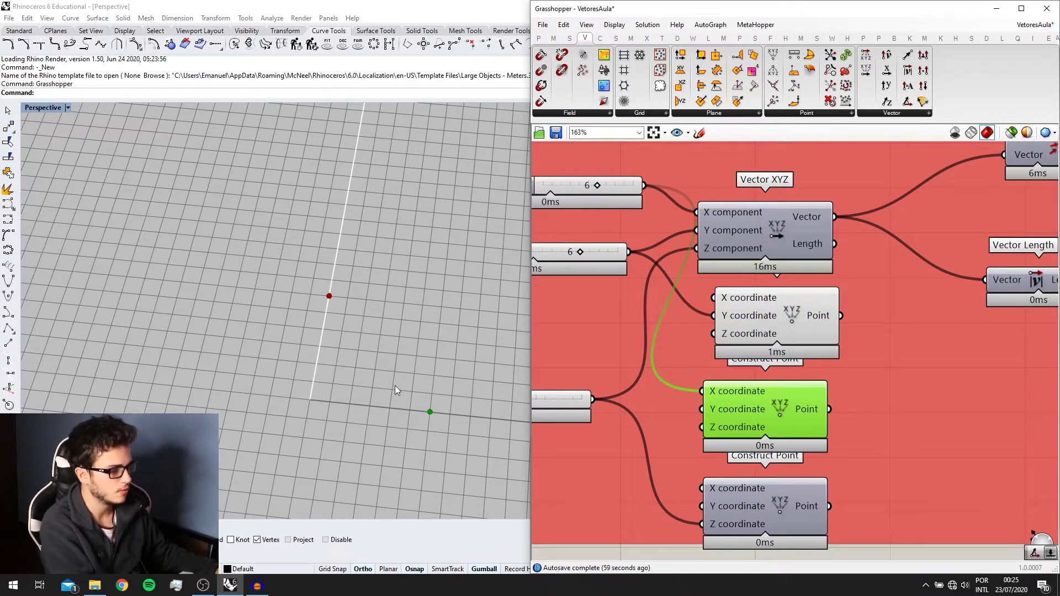
right_drag(727, 333, 771, 342)
right_drag(738, 308, 747, 326)
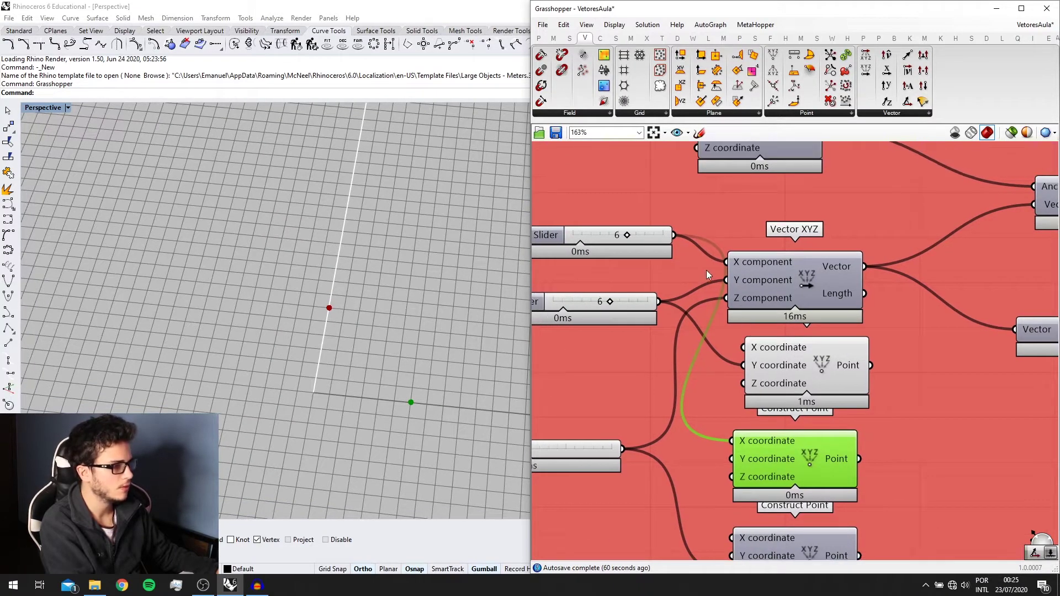
right_drag(748, 289, 844, 272)
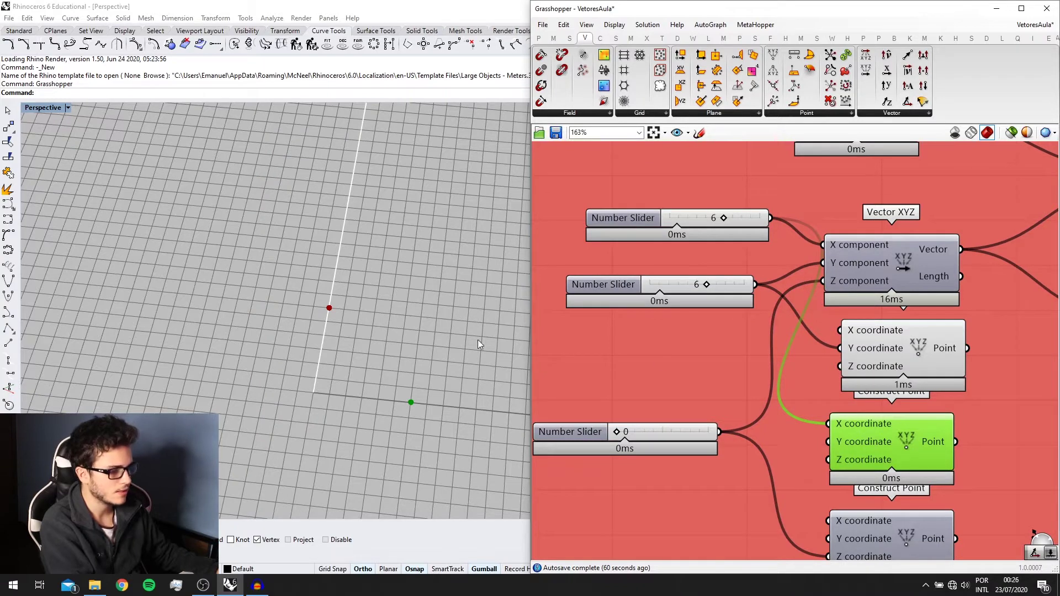
right_drag(778, 356, 680, 404)
right_drag(307, 399, 324, 382)
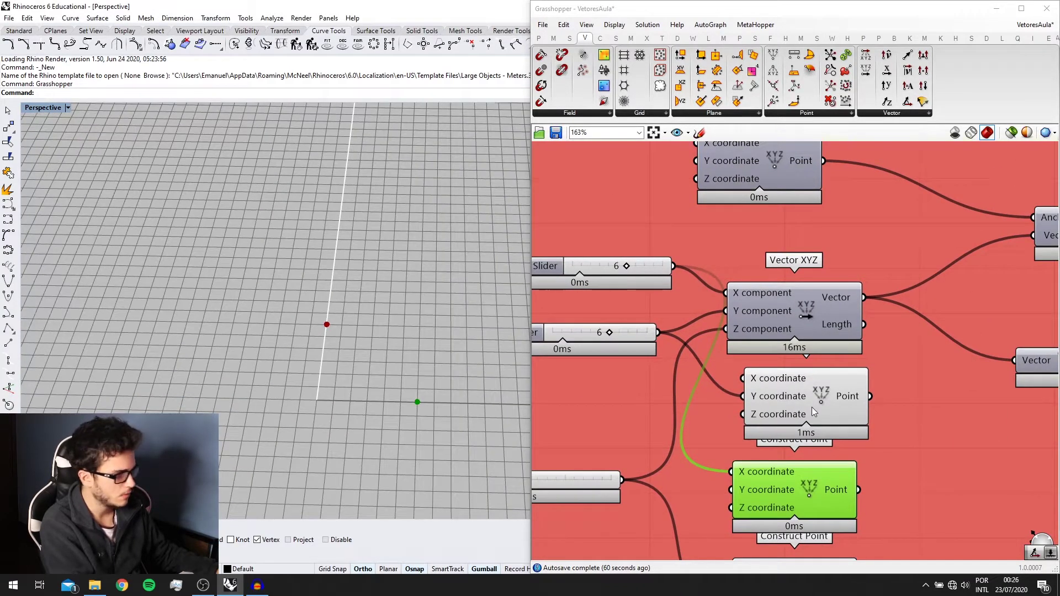
right_drag(760, 345, 649, 367)
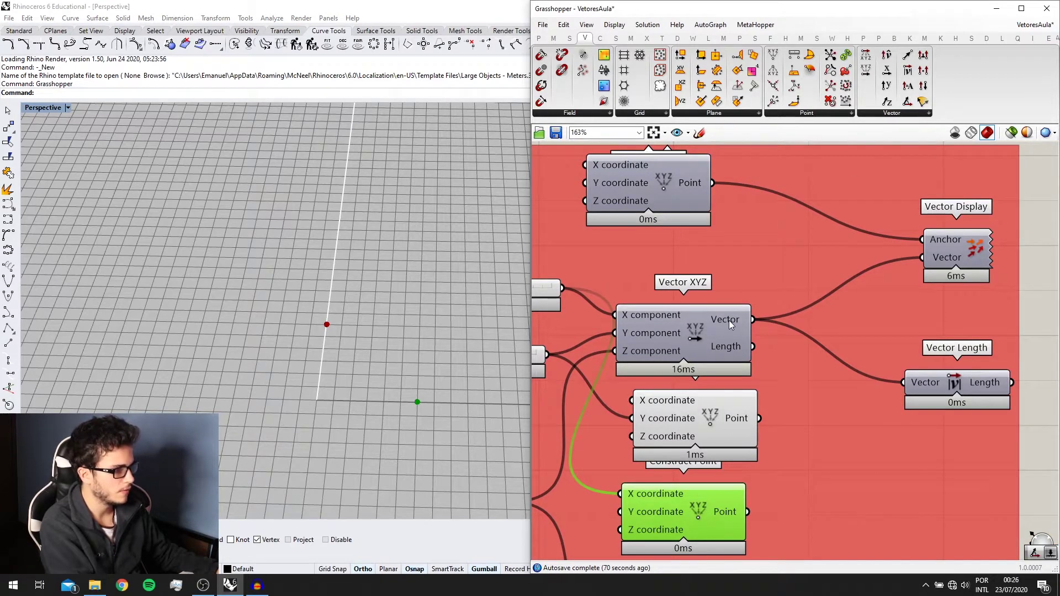
right_drag(728, 320, 762, 401)
right_drag(308, 405, 346, 407)
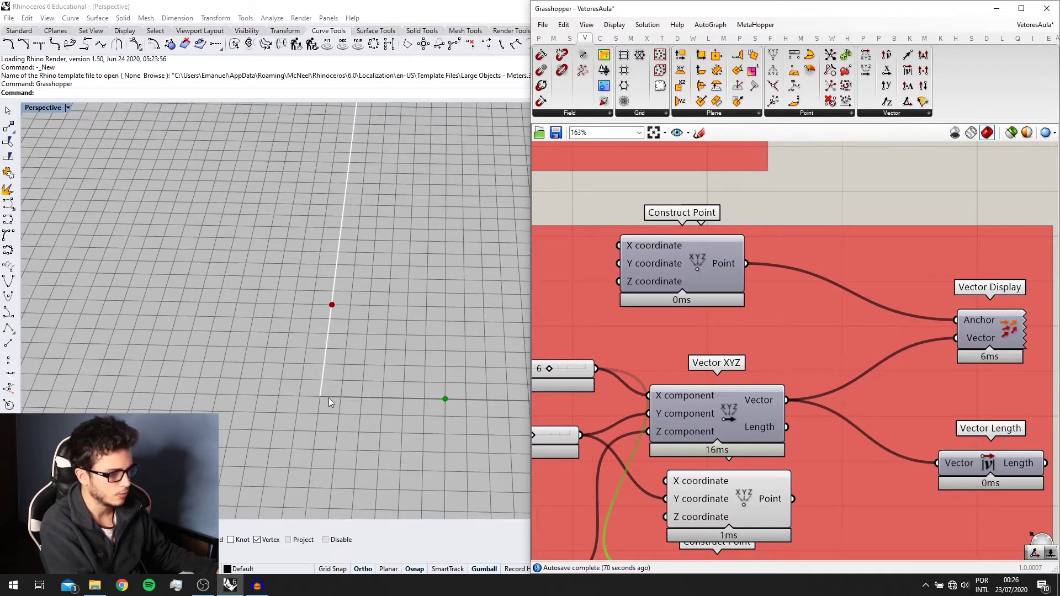
Turn on the preview of the Vector Display component fed by Vector XYZ.
right_drag(802, 353, 682, 350)
click(869, 328)
middle_click(863, 319)
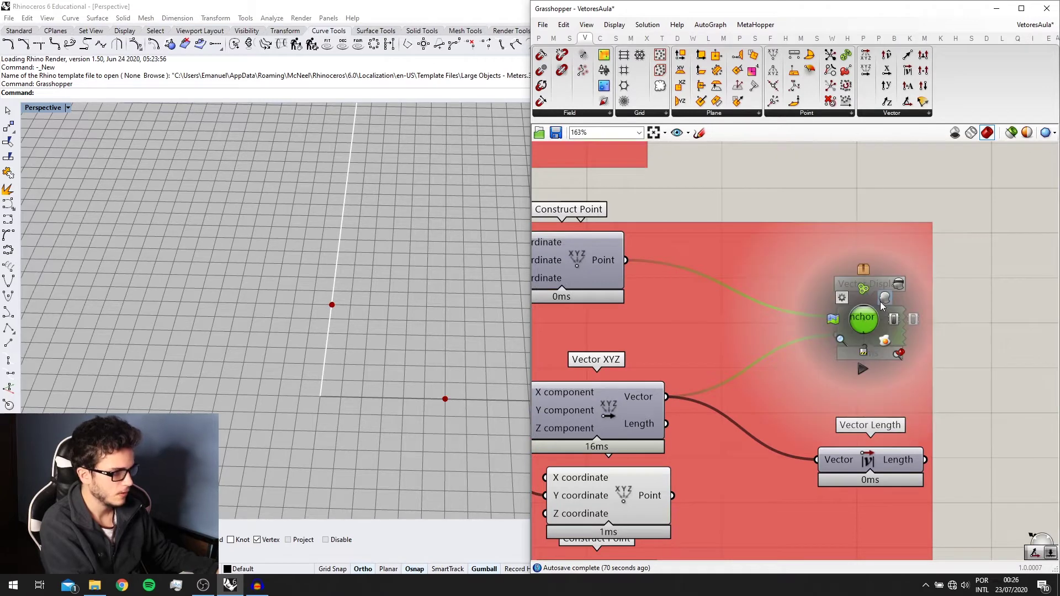
click(883, 301)
Examine the displayed vector against the X and Y points from several angles in the Rhino viewport.
right_drag(414, 359, 468, 388)
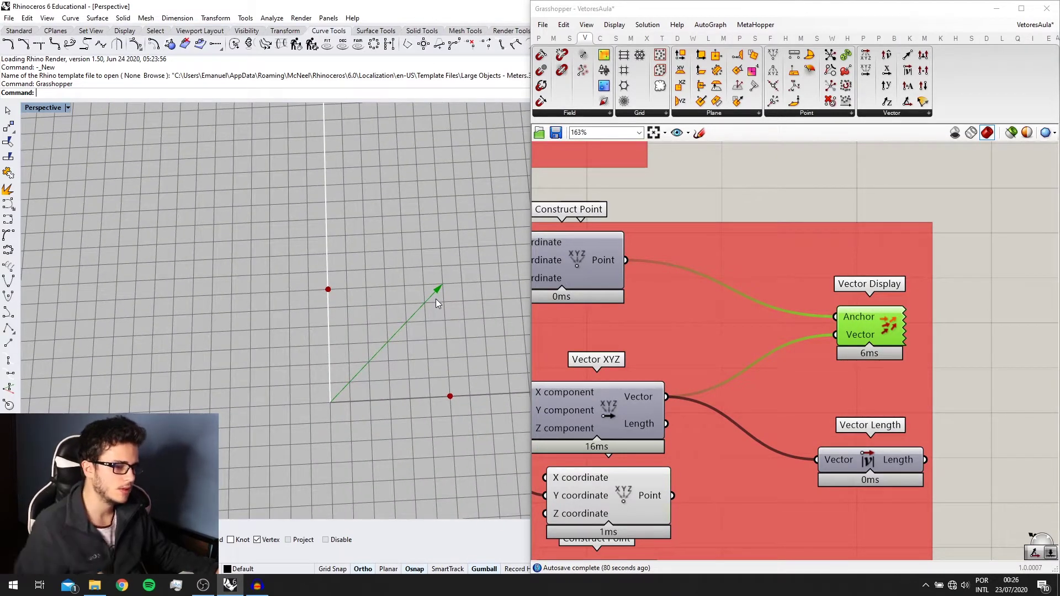
right_drag(436, 320, 433, 322)
right_drag(315, 277, 310, 283)
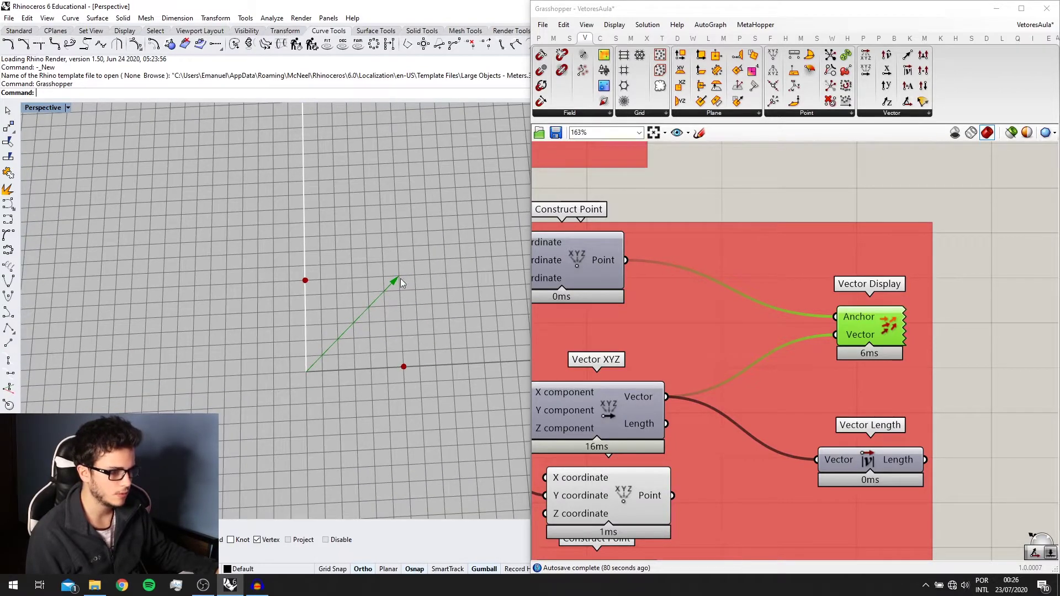
right_drag(402, 300, 403, 326)
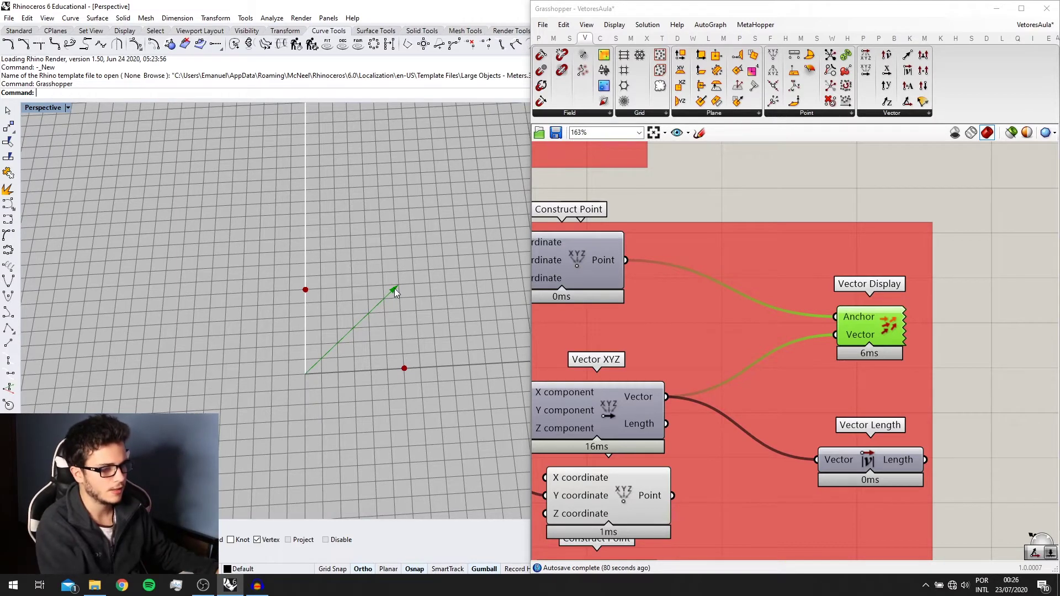
right_drag(394, 289, 421, 315)
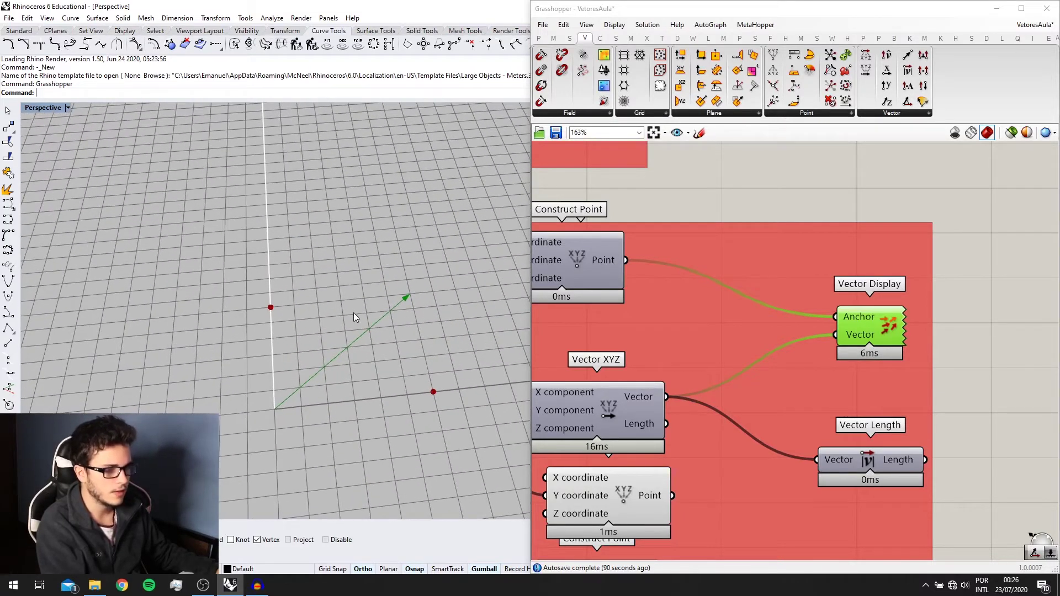
right_drag(354, 316, 361, 326)
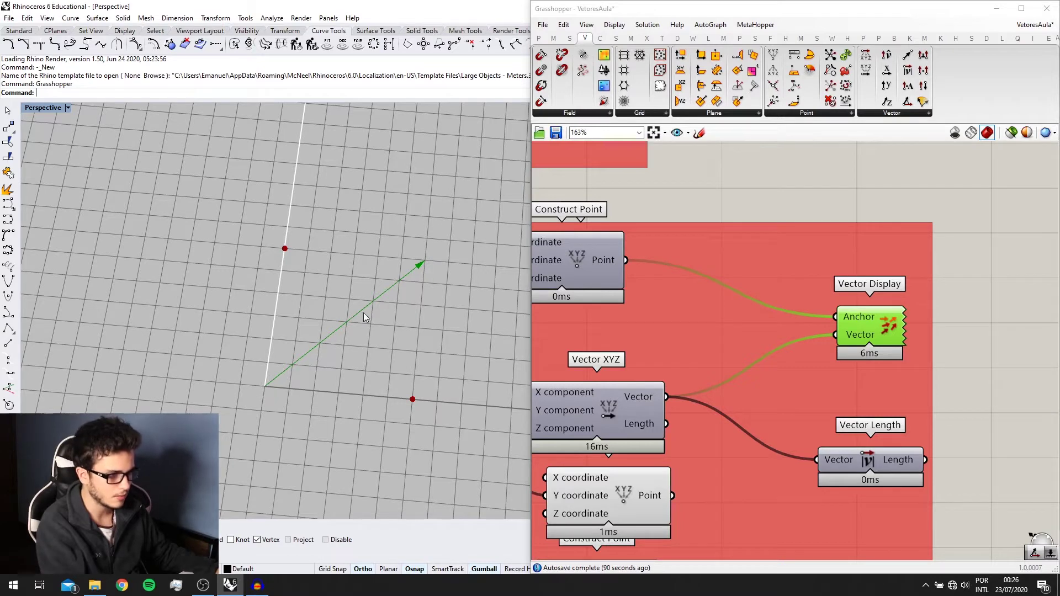
scroll(259, 390, up, 1)
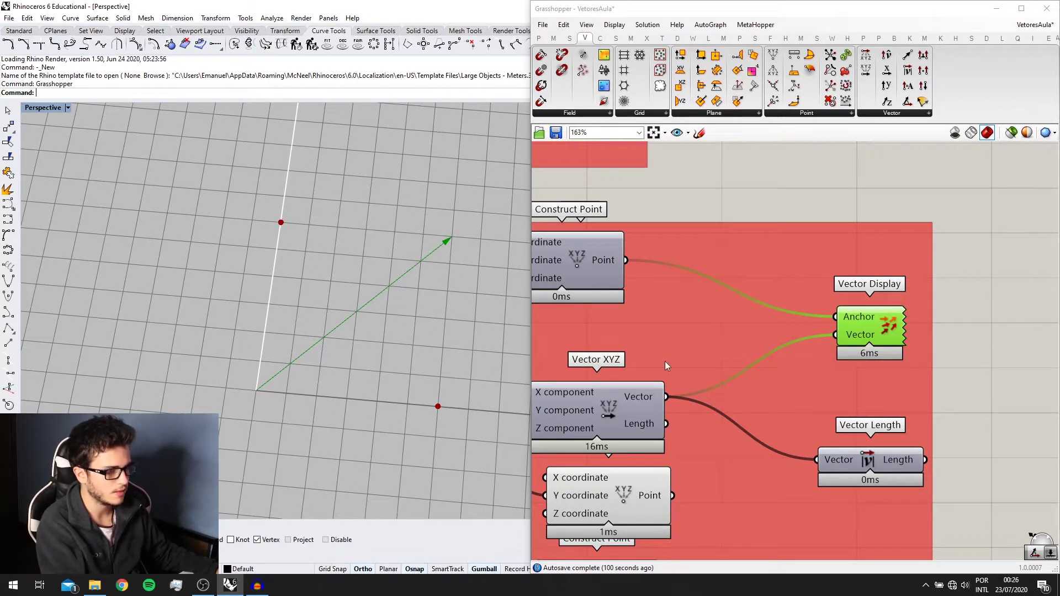
Add a Panel beside Vector Length, connect the Length output to it, and enlarge the Panel.
right_drag(825, 378, 784, 326)
right_drag(879, 411, 786, 369)
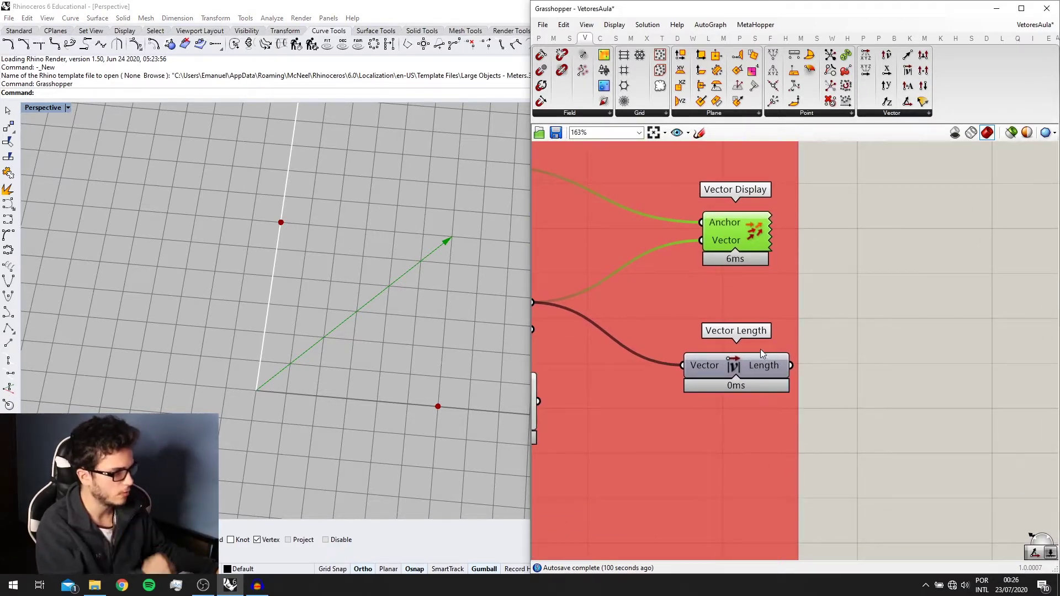
double_click(850, 357)
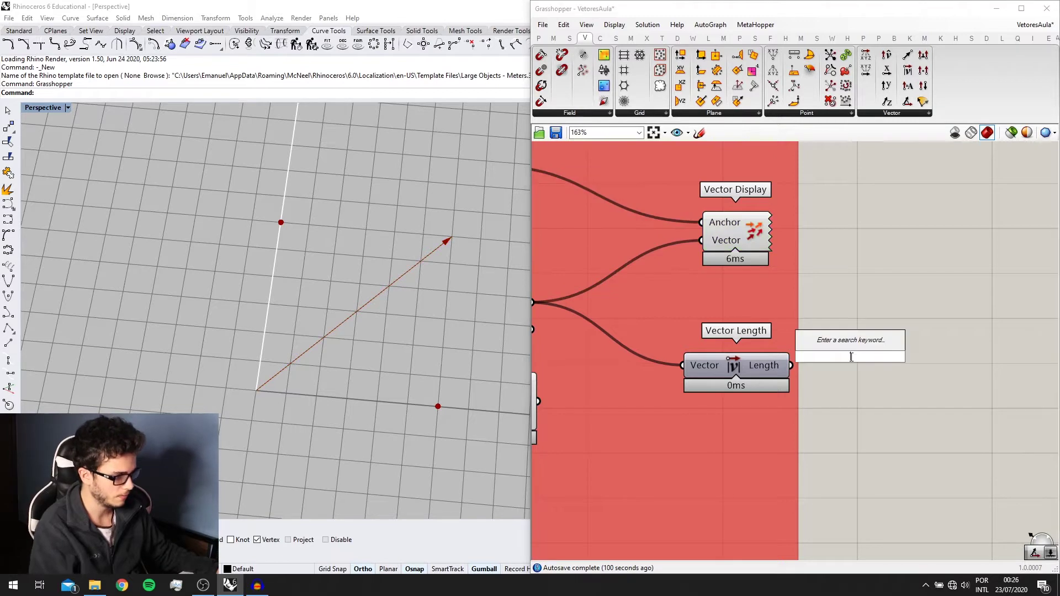
text(panel)
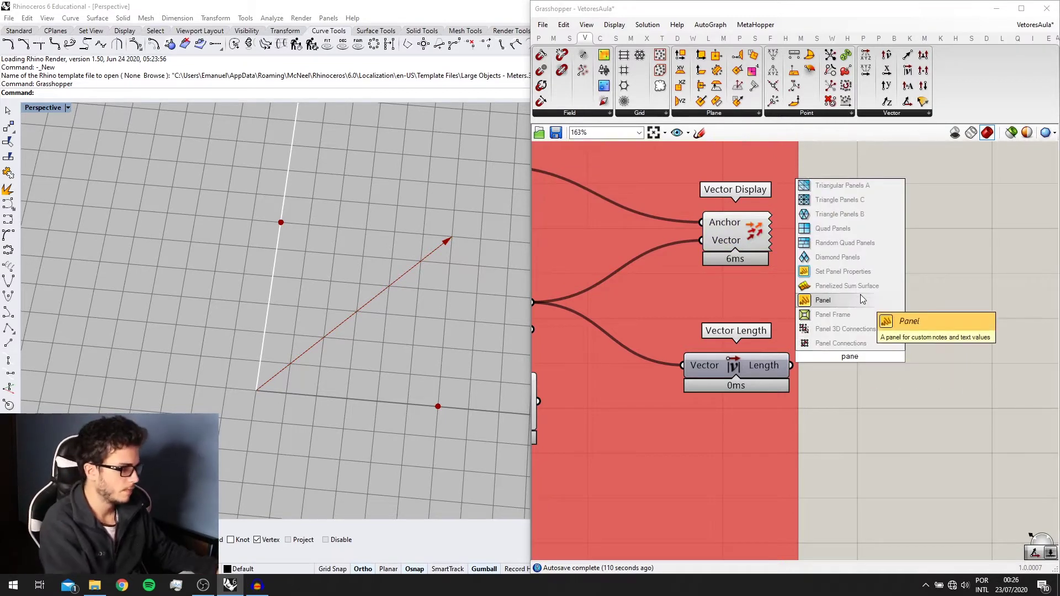
click(859, 300)
drag(826, 333, 891, 370)
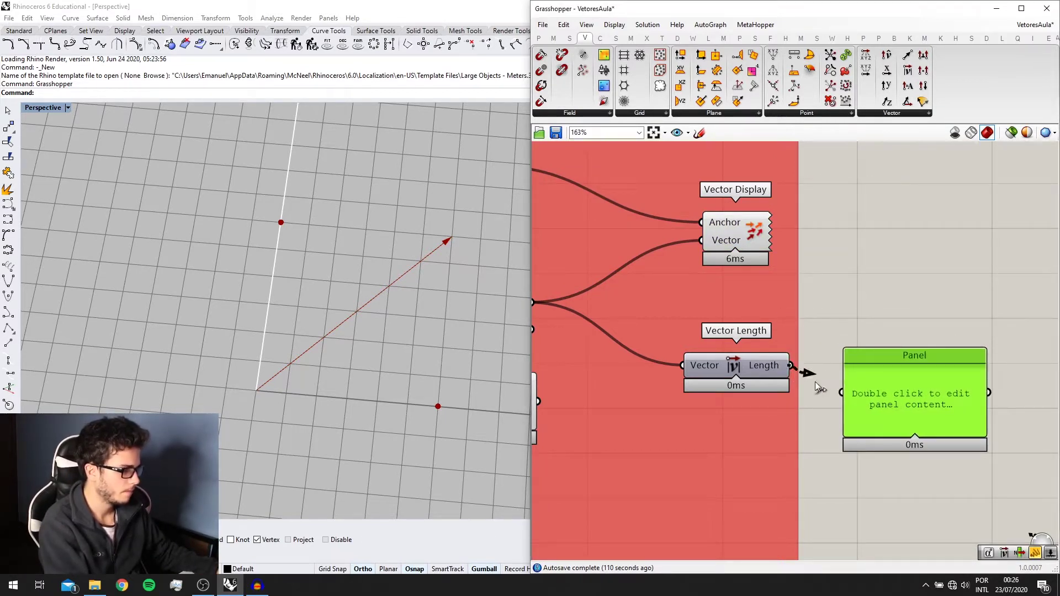
drag(815, 382, 843, 393)
drag(896, 437, 884, 385)
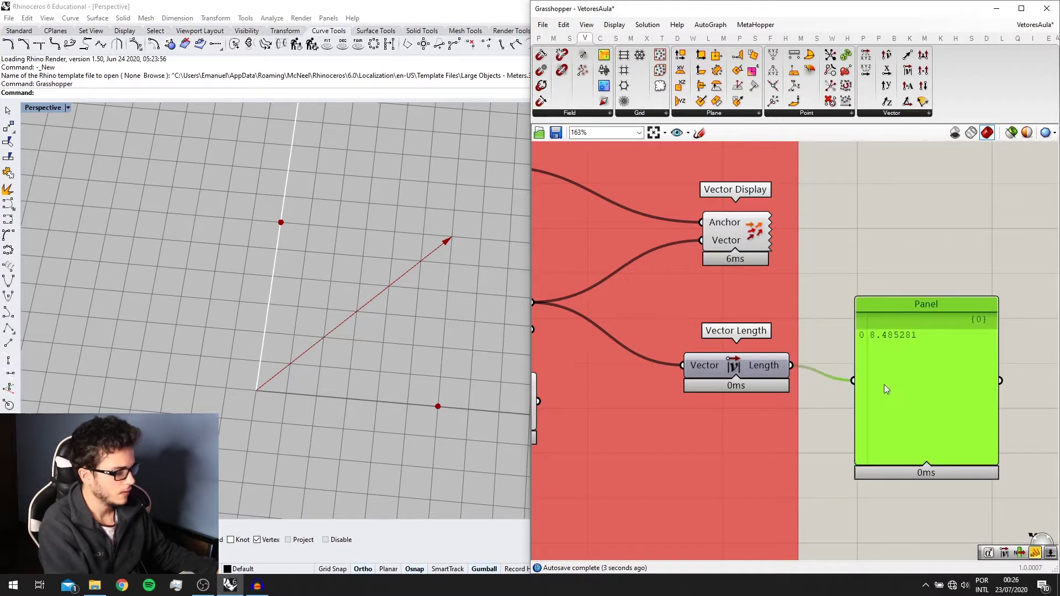
Compare the vector in the viewport with the length in the Panel, and delete that Panel.
scroll(884, 384, down, 2)
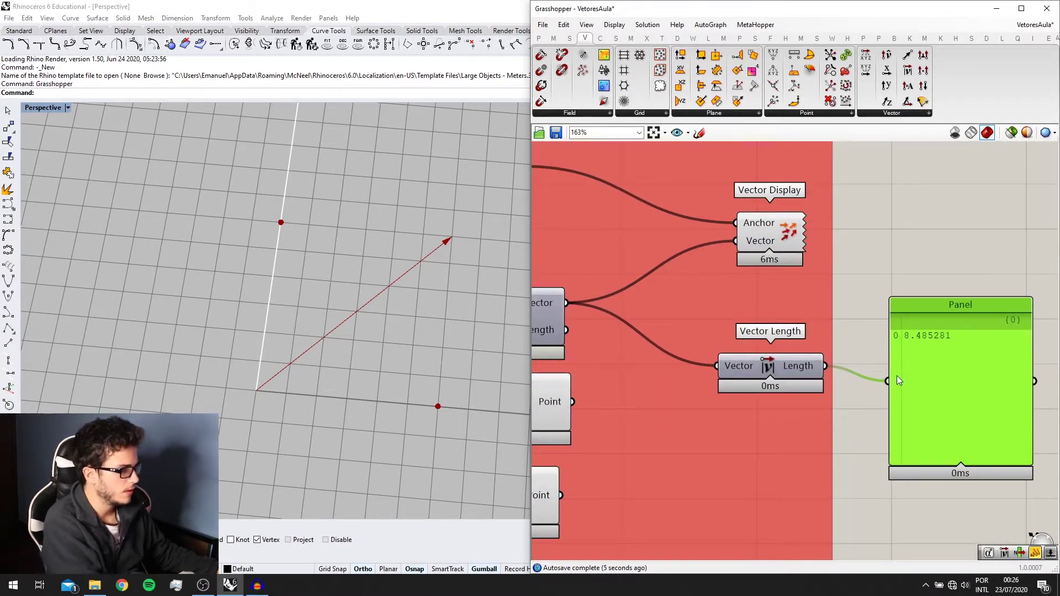
right_drag(346, 363, 385, 364)
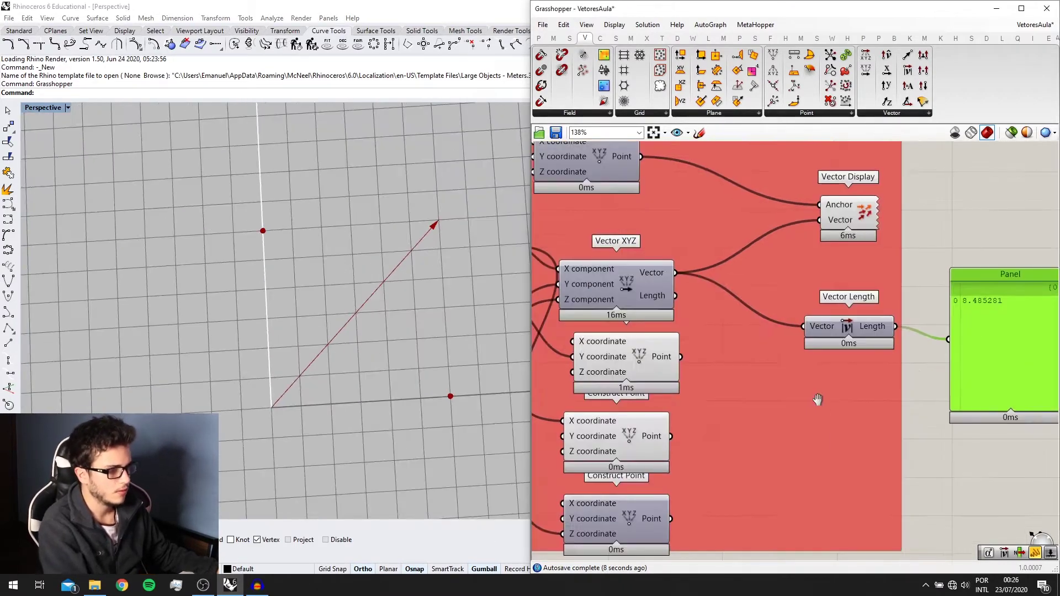
scroll(283, 397, up, 2)
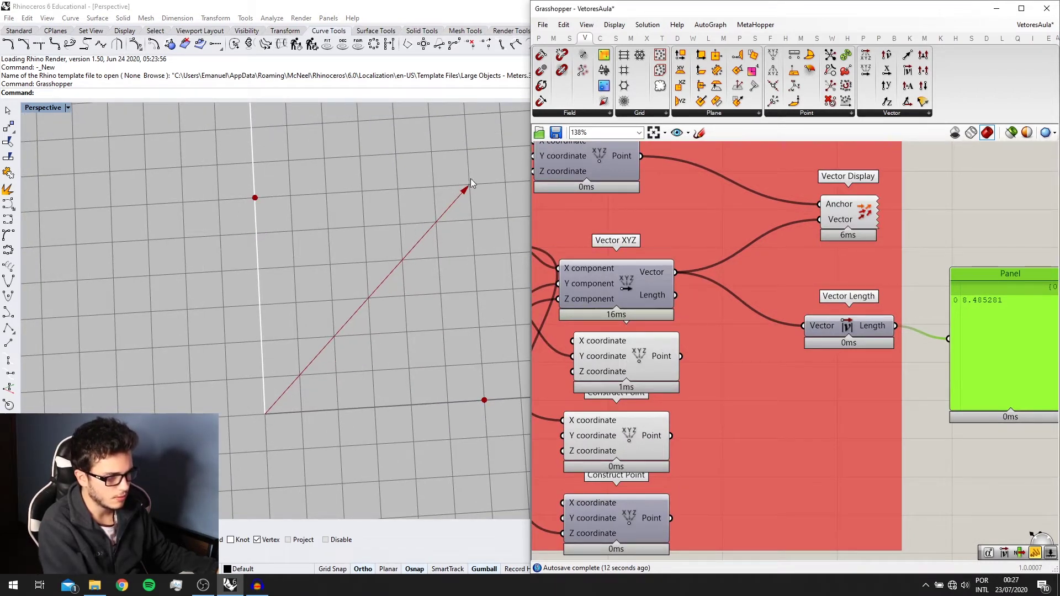
scroll(880, 369, down, 2)
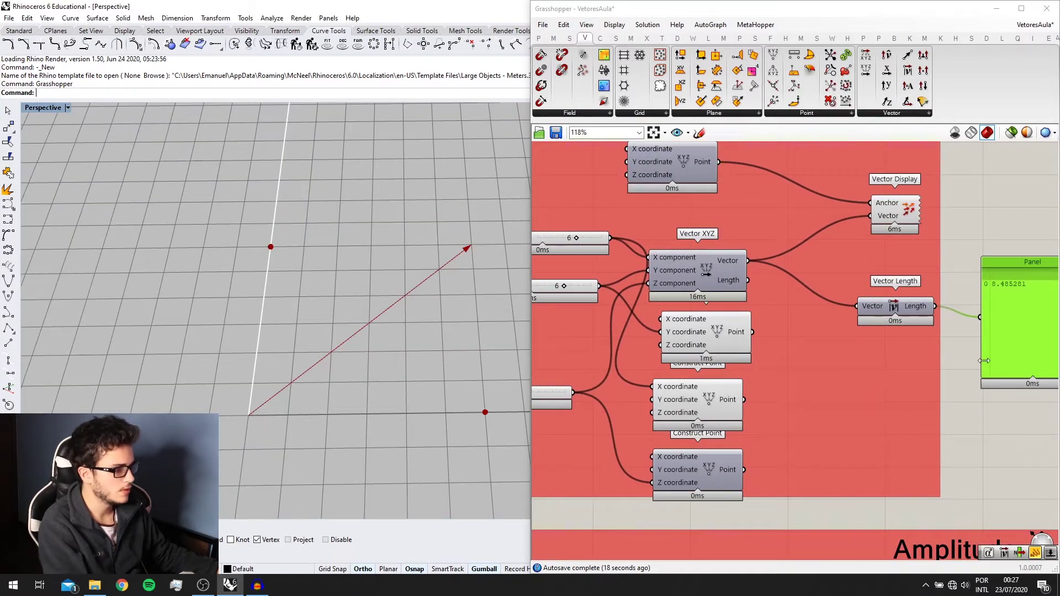
key(Delete)
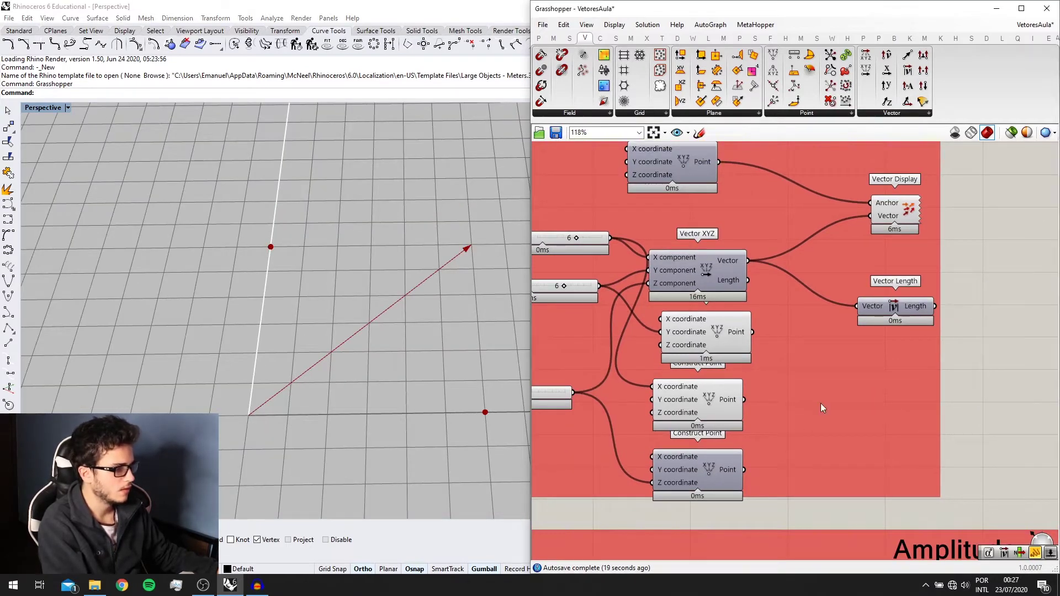
Turn on the preview of the third Construct Point below Vector XYZ, the one driven by the Z slider.
click(696, 468)
middle_click(694, 468)
click(714, 447)
scroll(413, 419, down, 3)
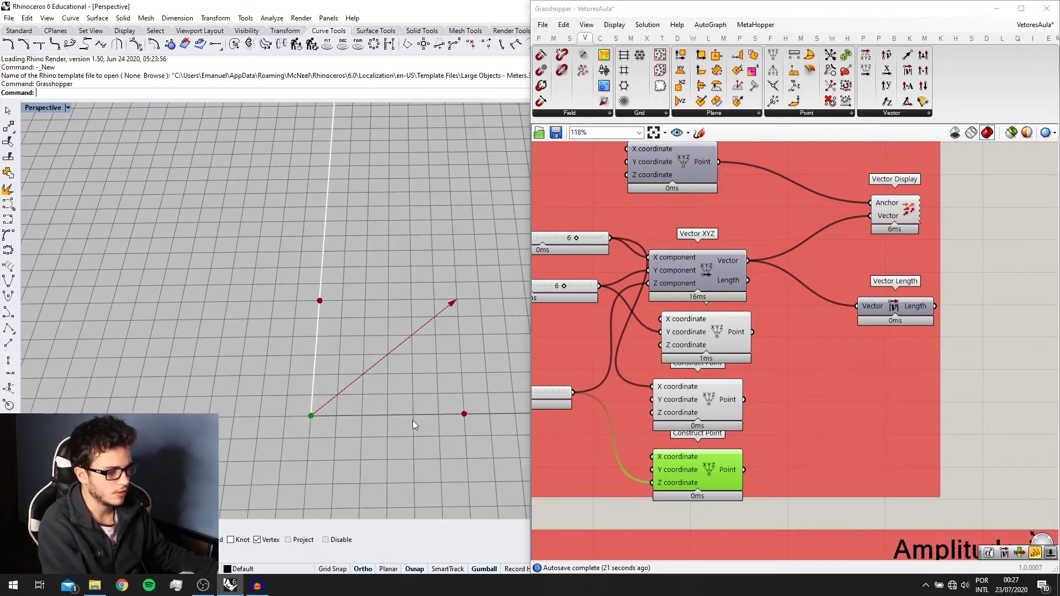
Set the number slider feeding Vector XYZ's Z component to 7 and inspect the vector and its component points in the viewport.
right_drag(412, 420, 406, 407)
right_drag(554, 424, 605, 421)
scroll(605, 421, up, 1)
right_drag(555, 392, 570, 395)
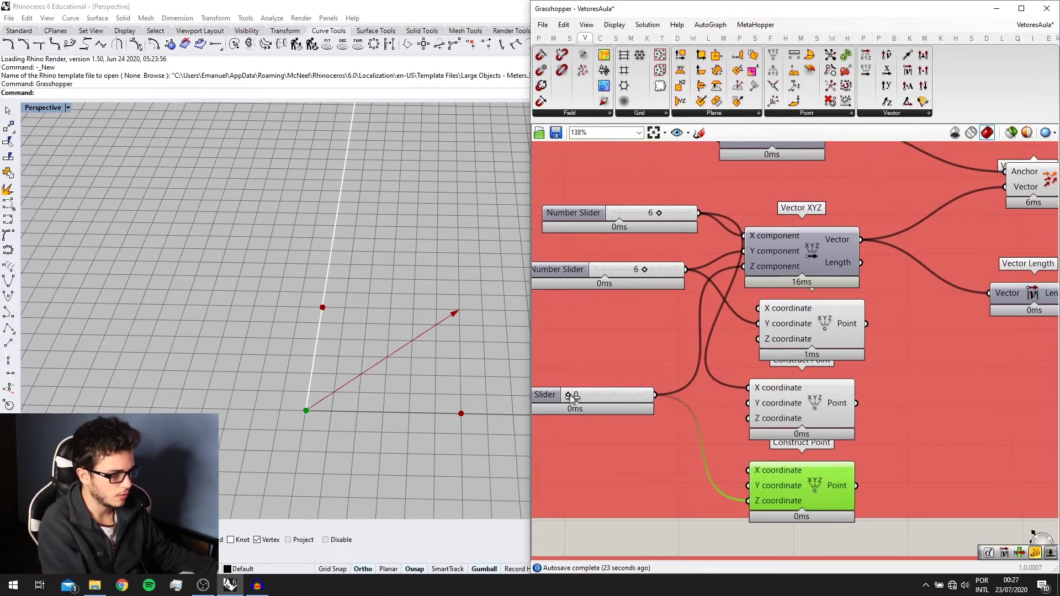
drag(570, 396, 625, 405)
right_drag(309, 393, 311, 246)
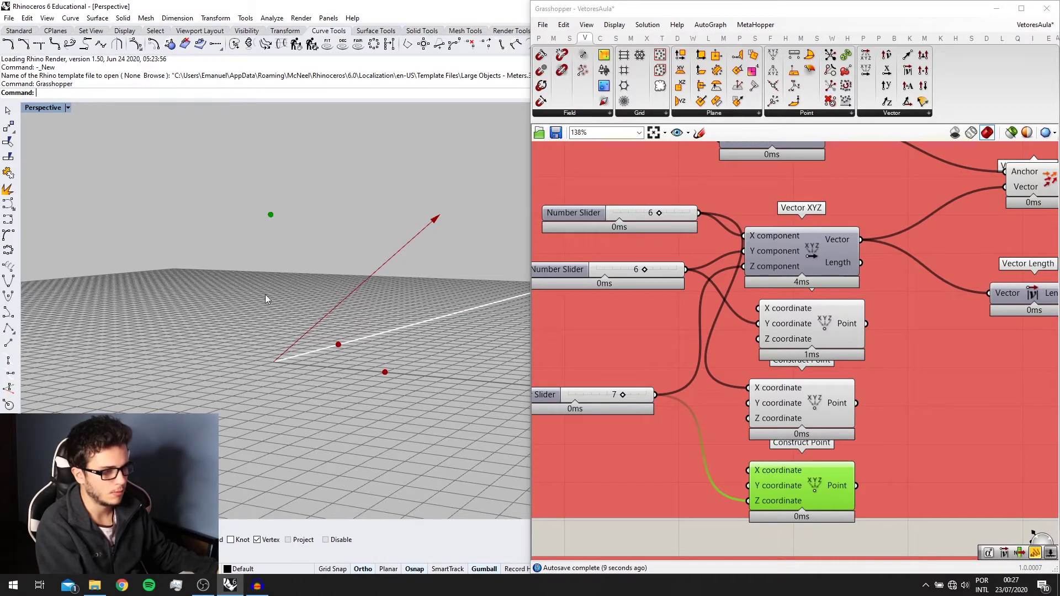
right_drag(265, 296, 234, 238)
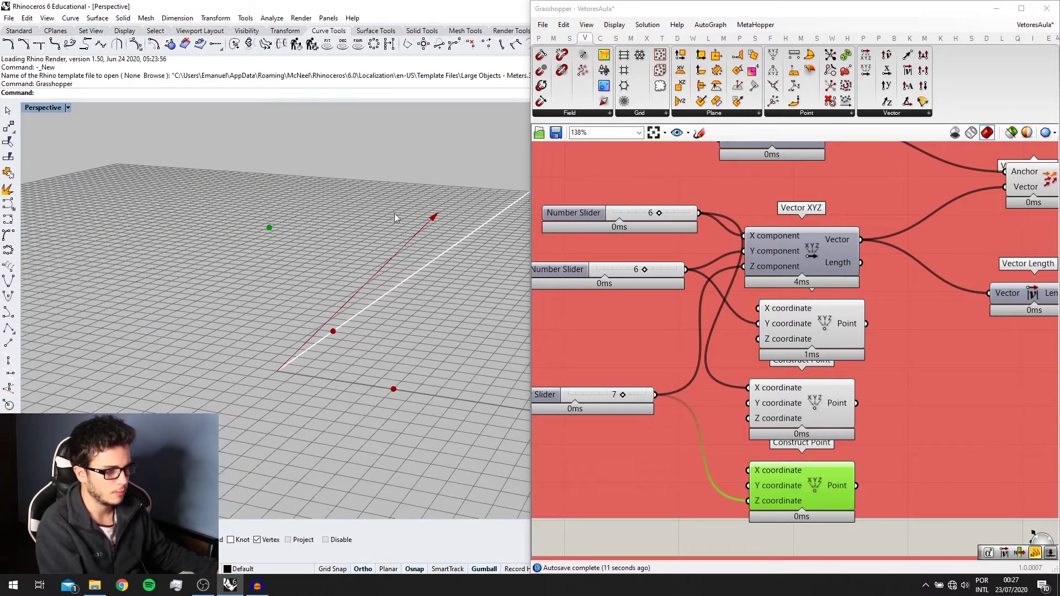
right_drag(365, 376, 331, 259)
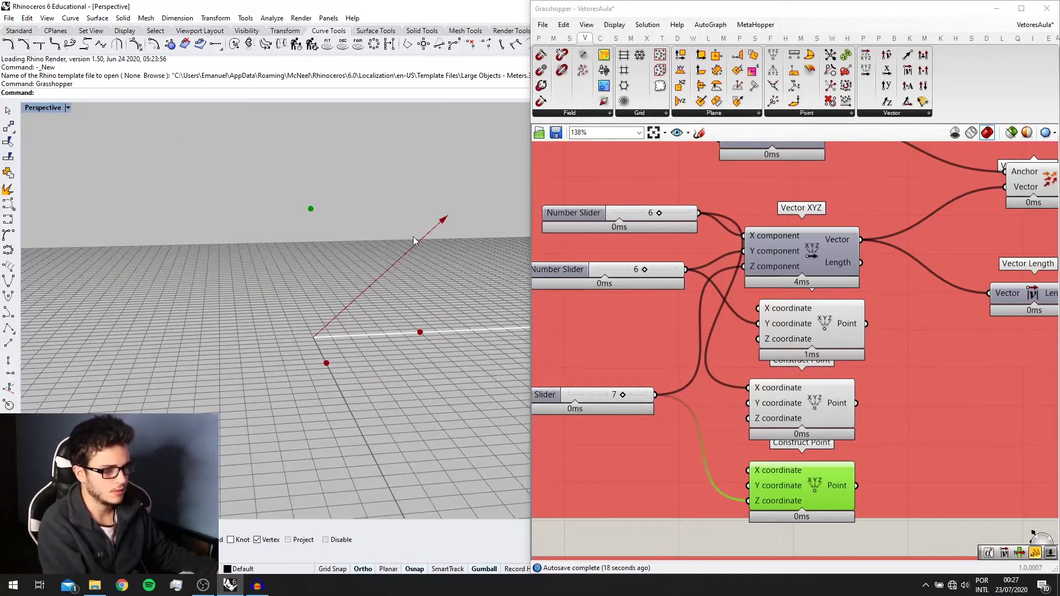
right_drag(445, 218, 581, 298)
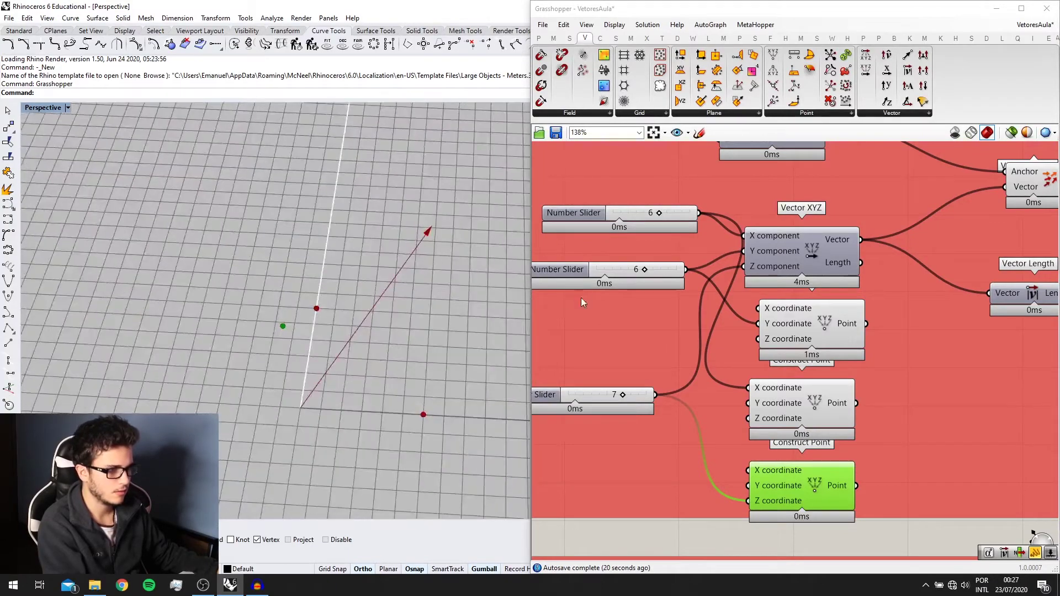
right_drag(670, 346, 681, 317)
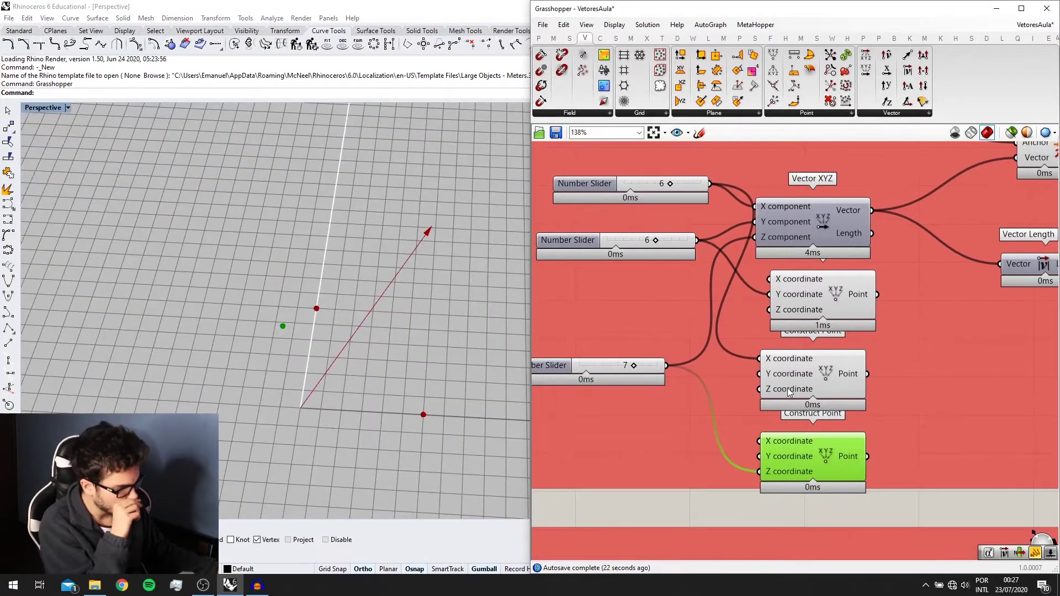
Turn off the preview of all the components in the Vector XYZ group.
right_drag(793, 250, 757, 306)
scroll(889, 348, down, 1)
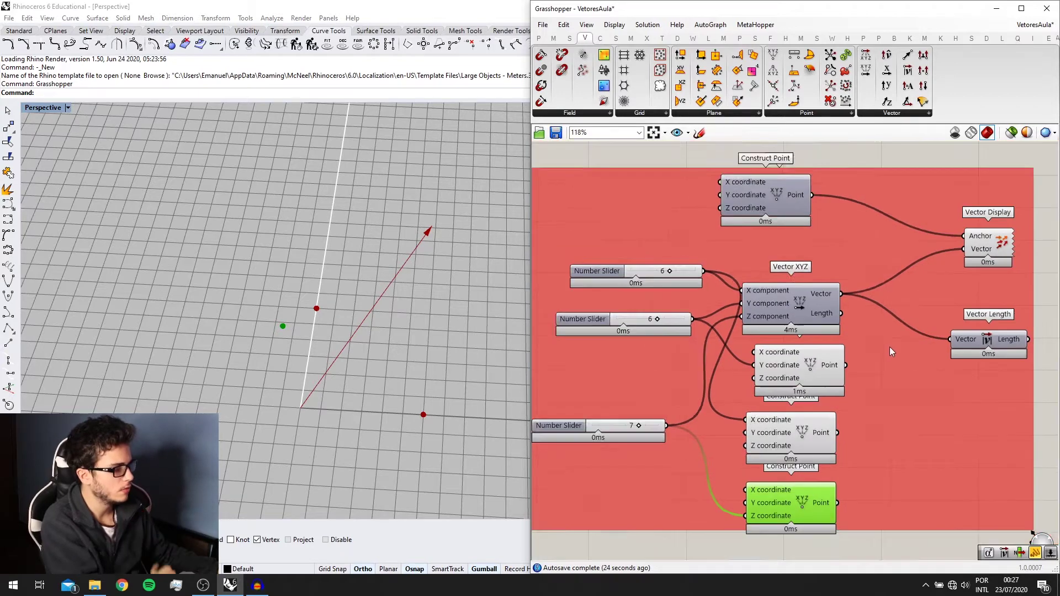
right_drag(890, 348, 750, 338)
scroll(833, 373, down, 1)
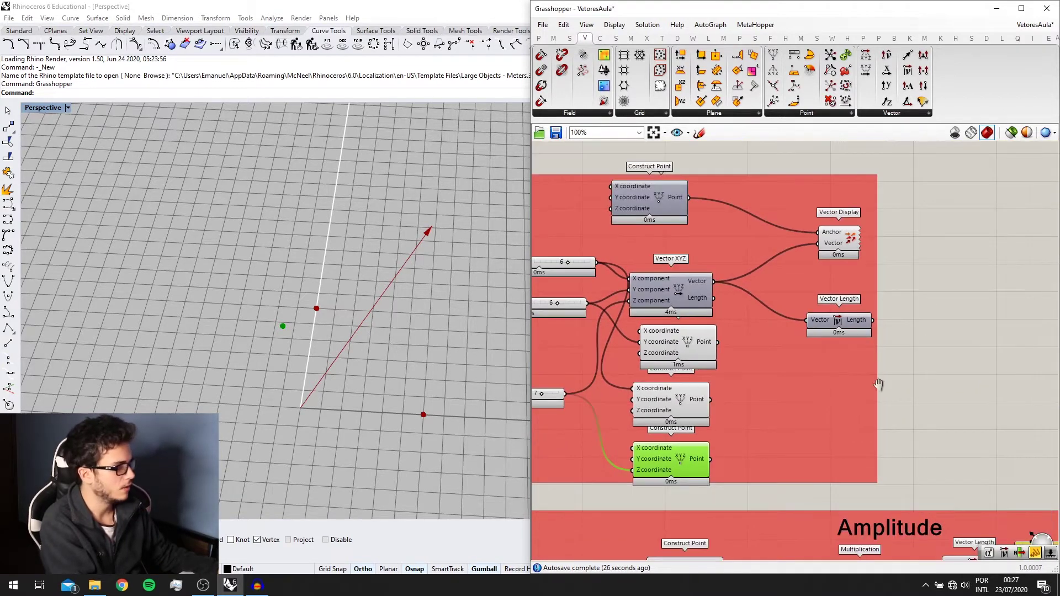
right_drag(878, 383, 927, 354)
drag(991, 452, 680, 207)
middle_click(691, 221)
click(726, 185)
right_drag(781, 338, 751, 285)
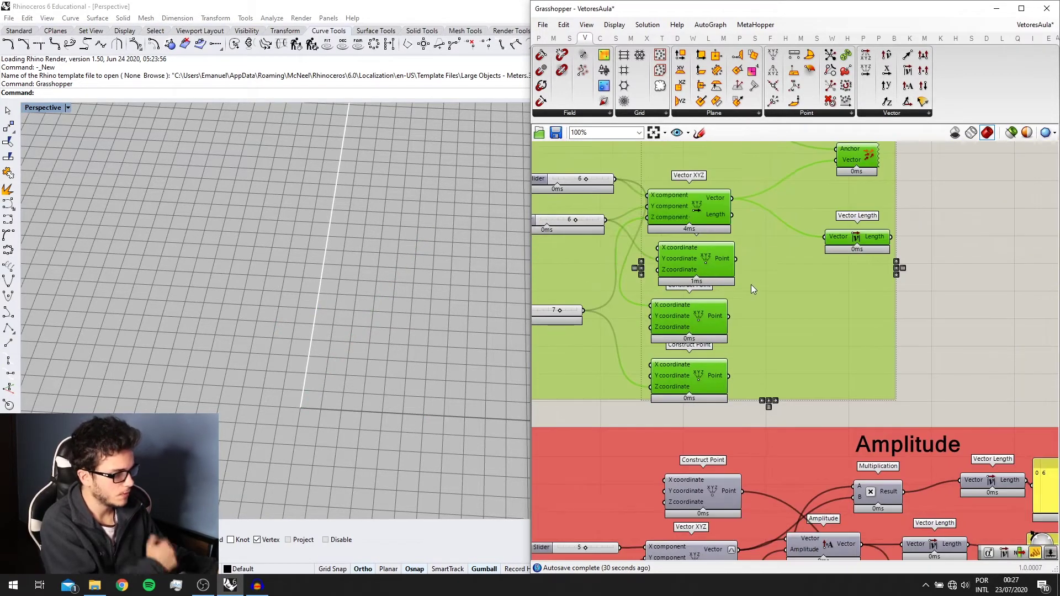
right_drag(834, 507, 777, 408)
click(862, 316)
Move the Amplitude title closer to the centre above its group's components.
scroll(870, 409, down, 1)
right_drag(870, 409, 880, 276)
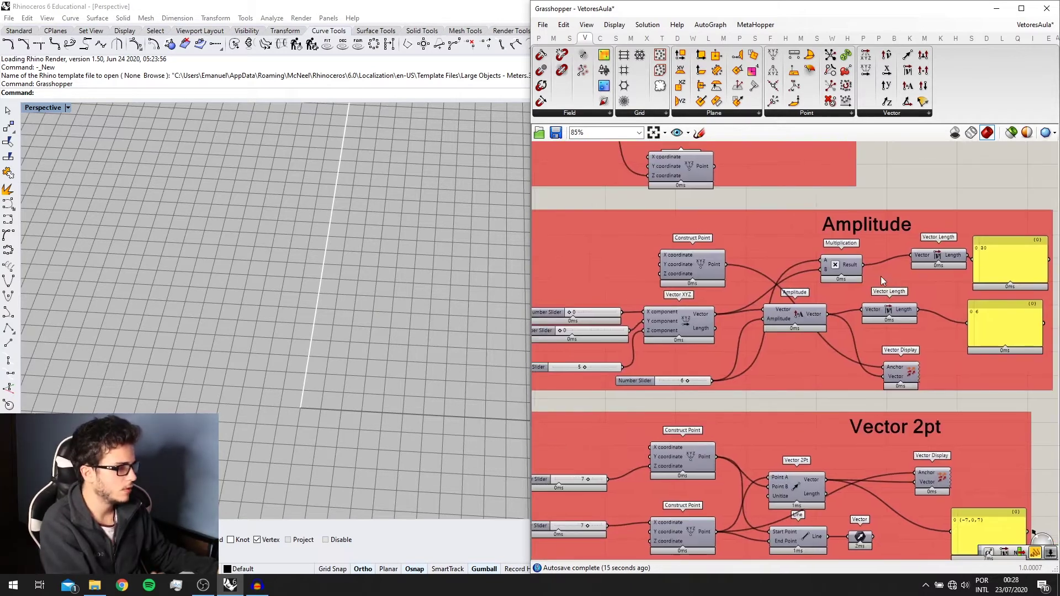
scroll(880, 276, down, 1)
scroll(882, 270, up, 1)
right_drag(823, 231, 843, 310)
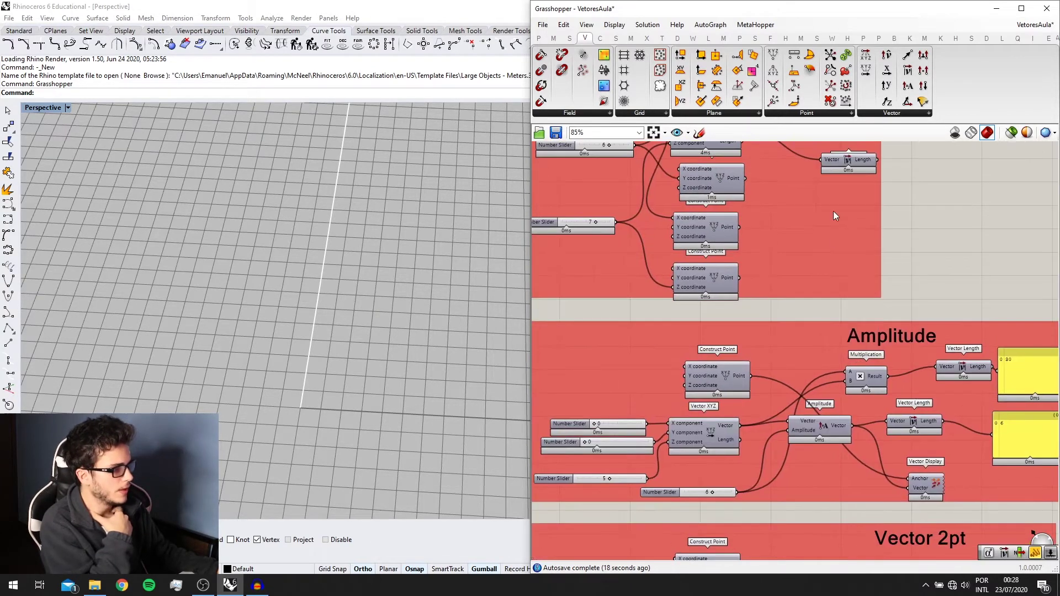
right_drag(833, 191, 850, 160)
right_drag(857, 249, 854, 206)
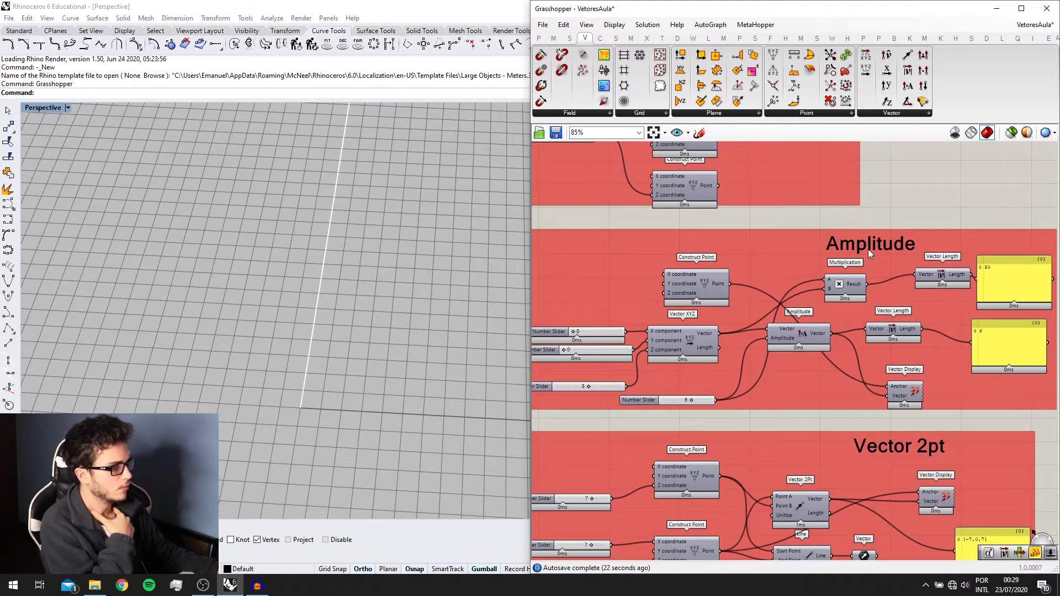
drag(871, 251, 863, 246)
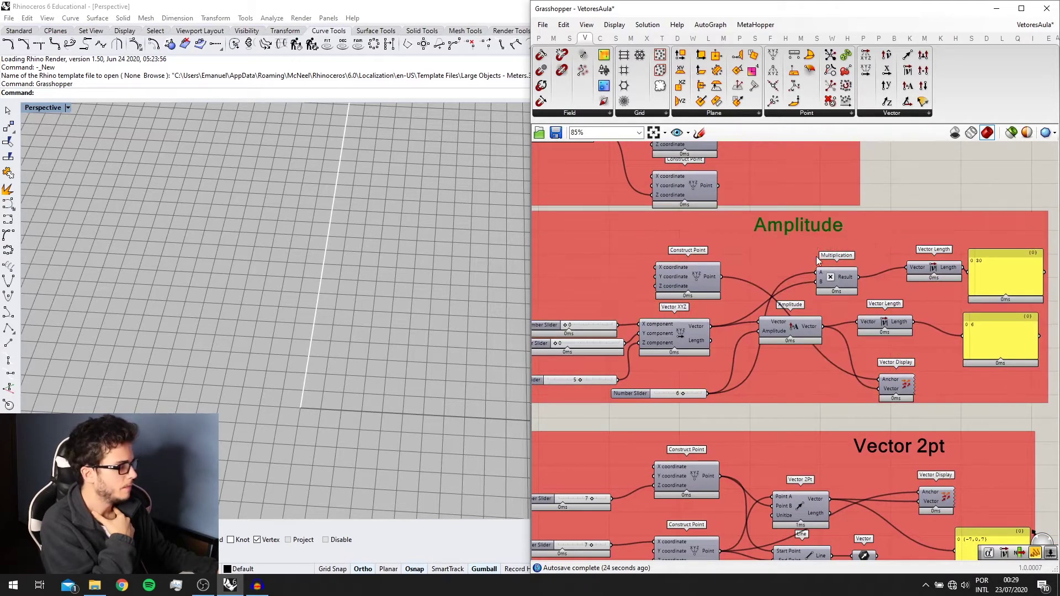
Examine the Amplitude group's number sliders, Vector XYZ and Amplitude component, comparing them with the Vector XYZ group above.
scroll(797, 310, up, 1)
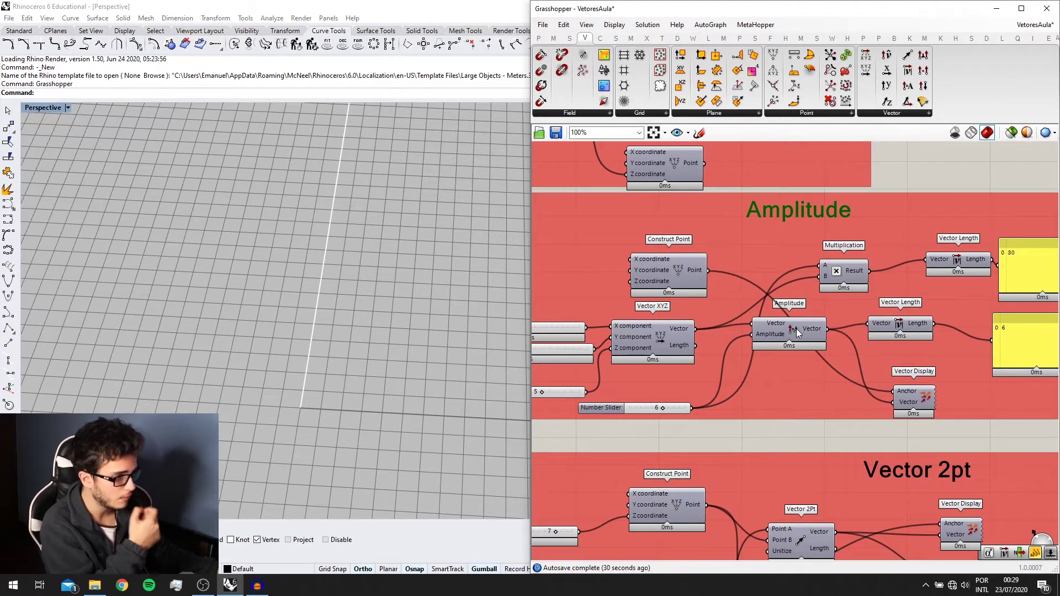
right_drag(799, 288, 799, 352)
right_drag(827, 227, 829, 293)
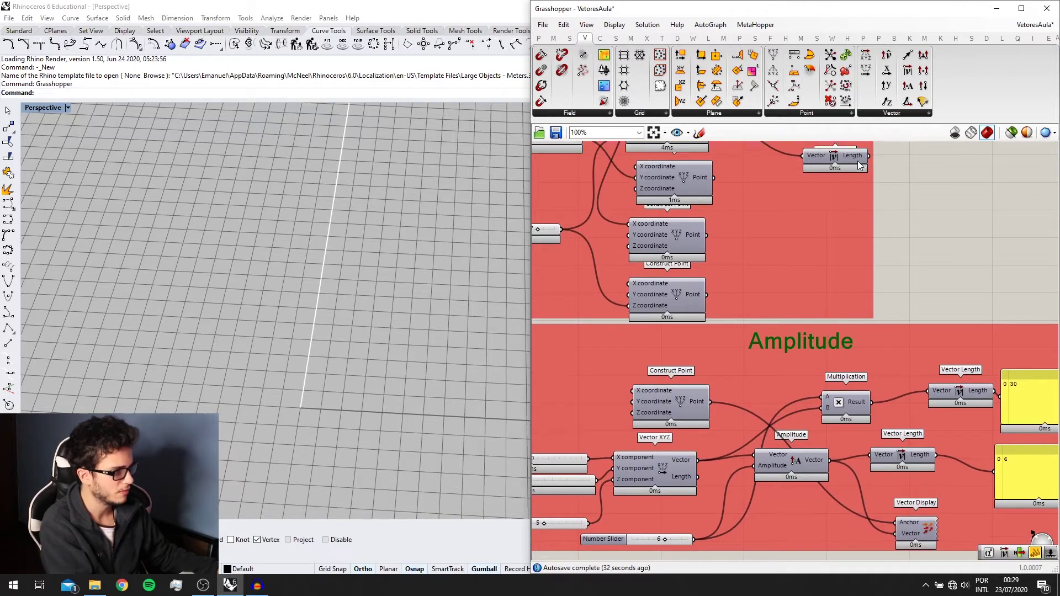
right_drag(867, 253, 870, 184)
right_drag(862, 286, 867, 247)
right_drag(711, 393, 718, 326)
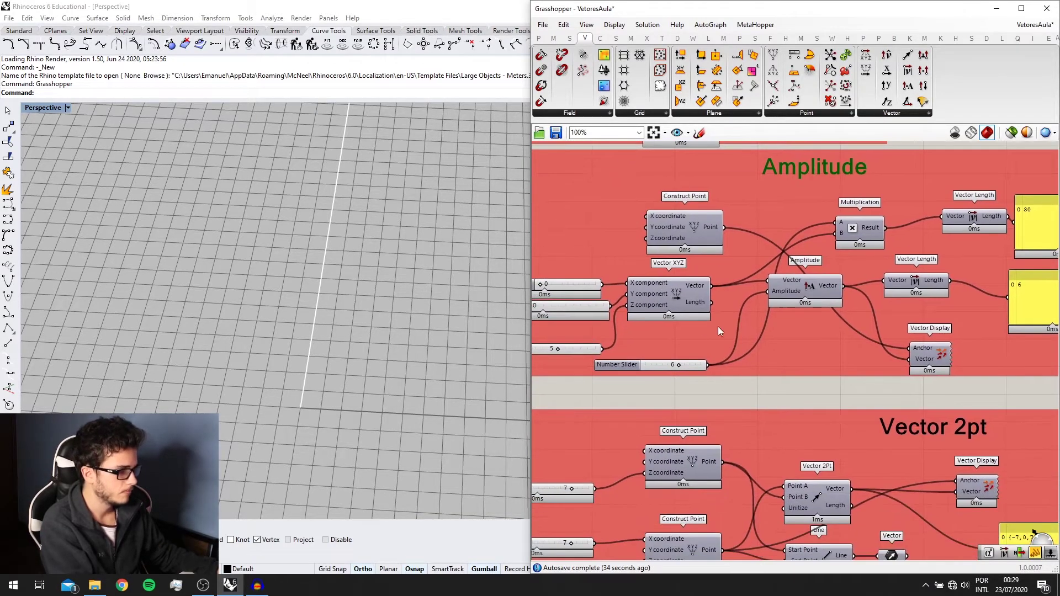
scroll(689, 299, up, 3)
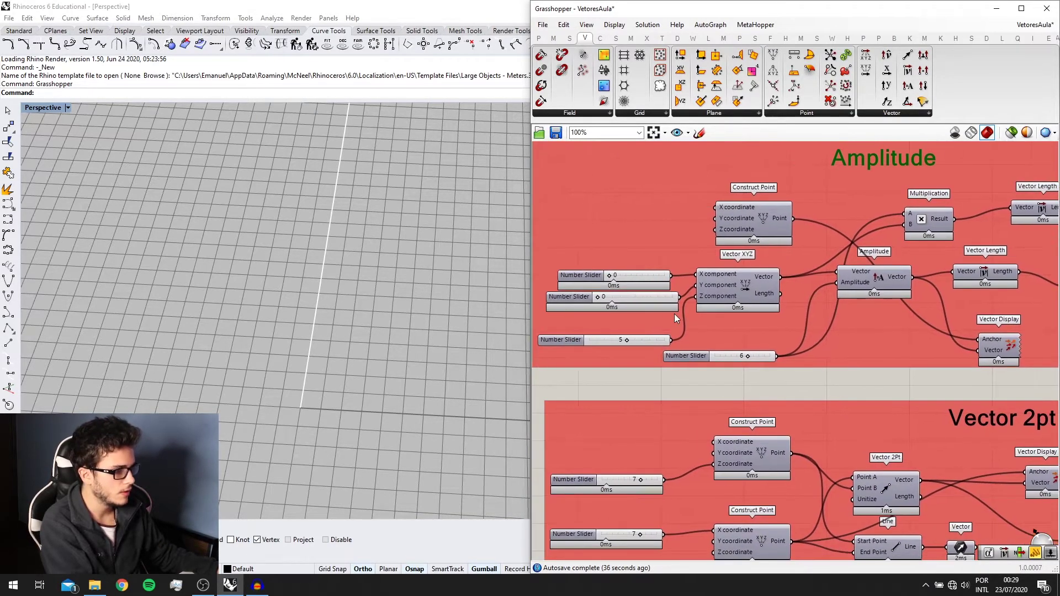
scroll(634, 352, up, 1)
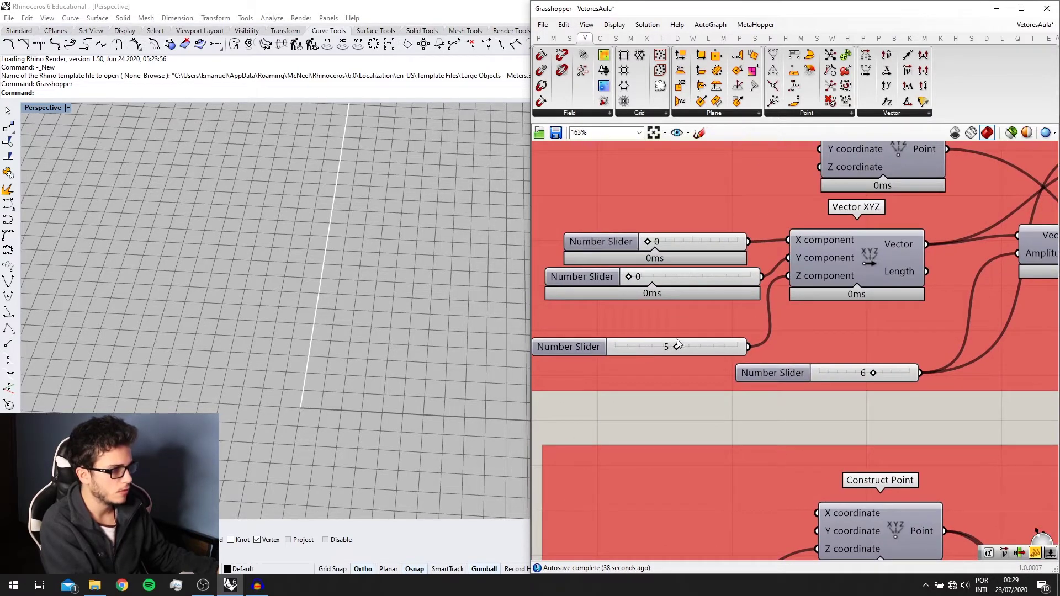
scroll(790, 287, down, 2)
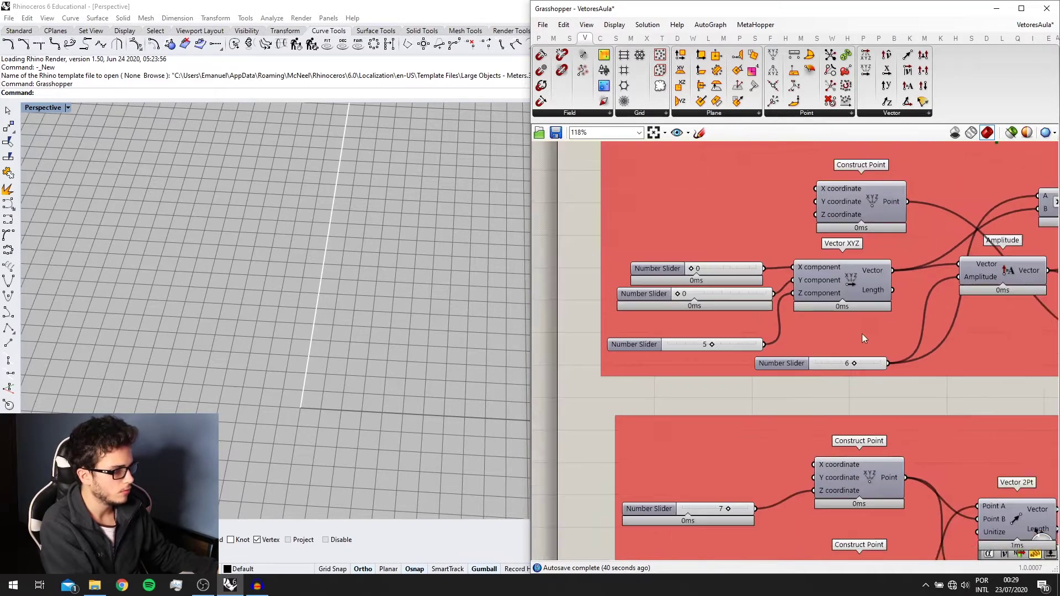
right_drag(788, 287, 723, 312)
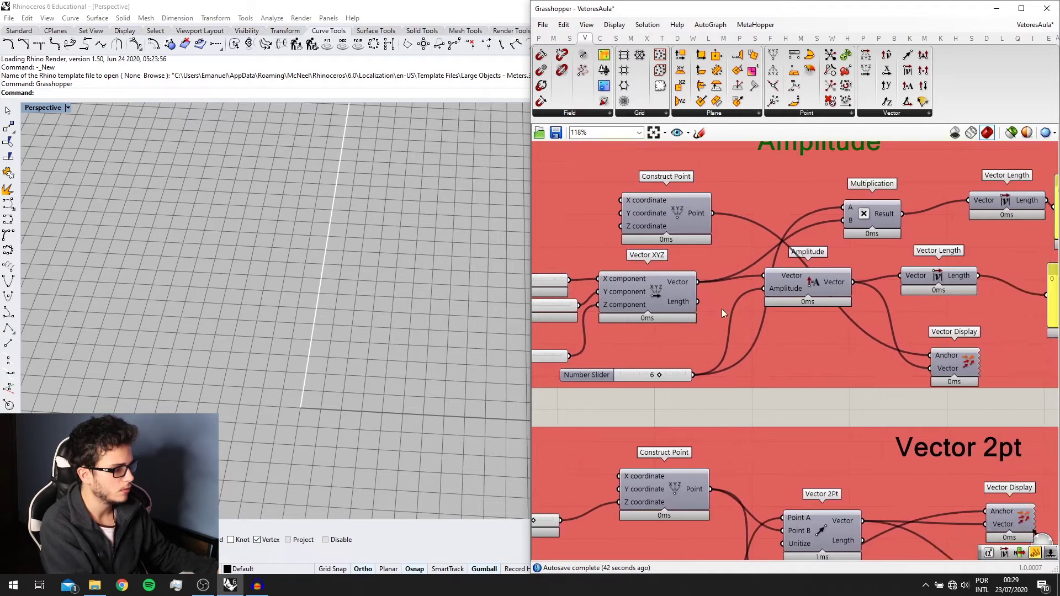
Add a Vector Length component and place it below the Amplitude component.
double_click(785, 410)
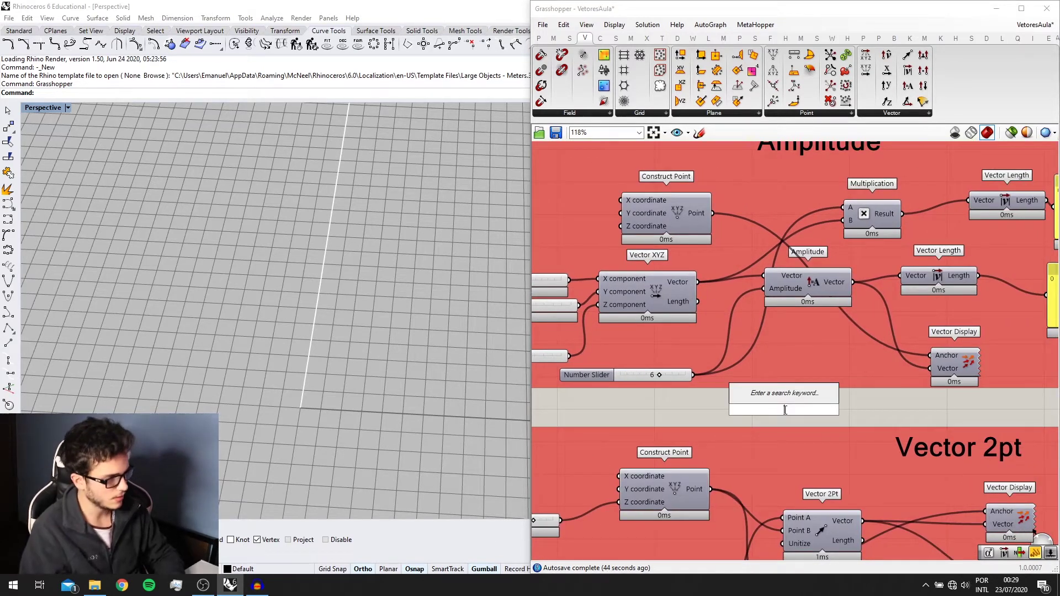
text(lenth)
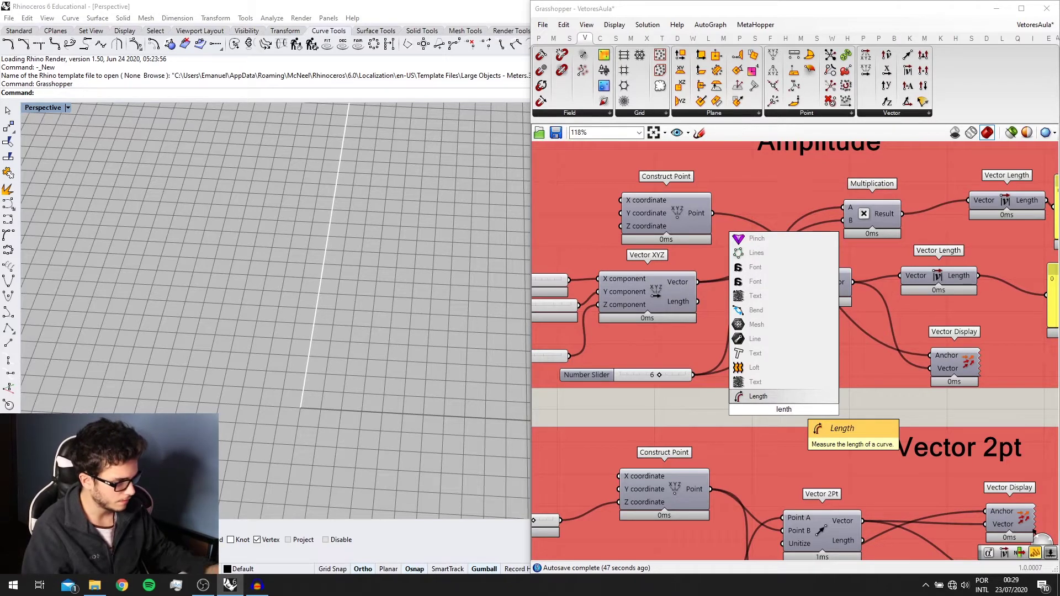
key(BackSpace)
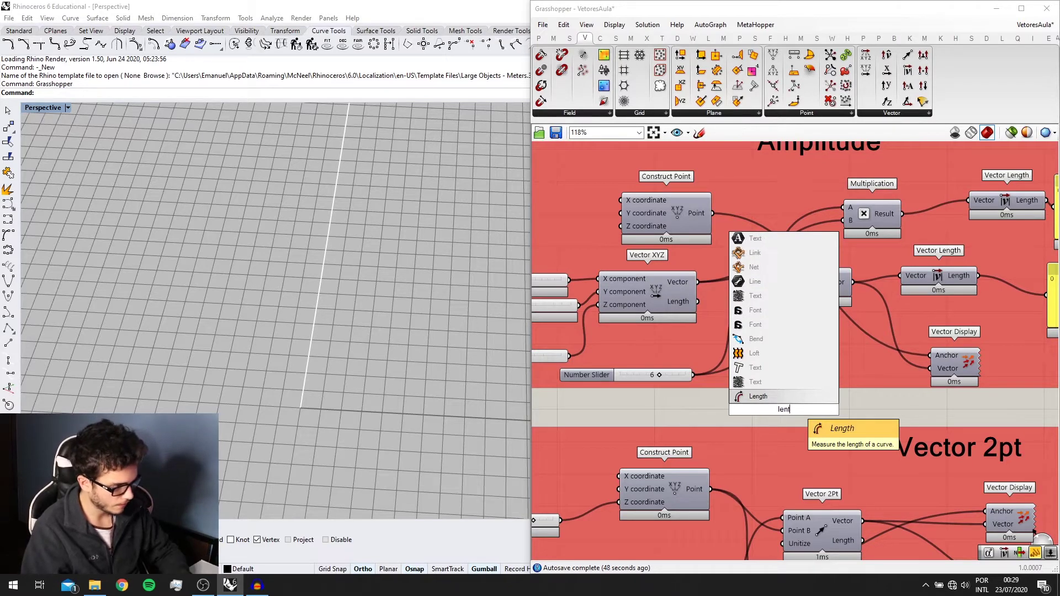
text(ght)
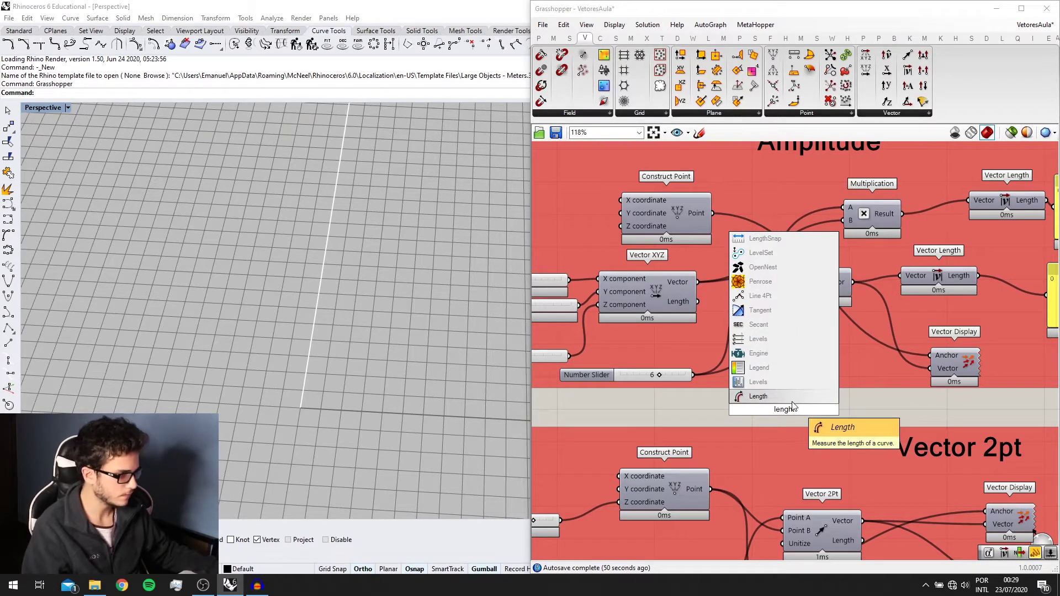
click(773, 410)
text(vector)
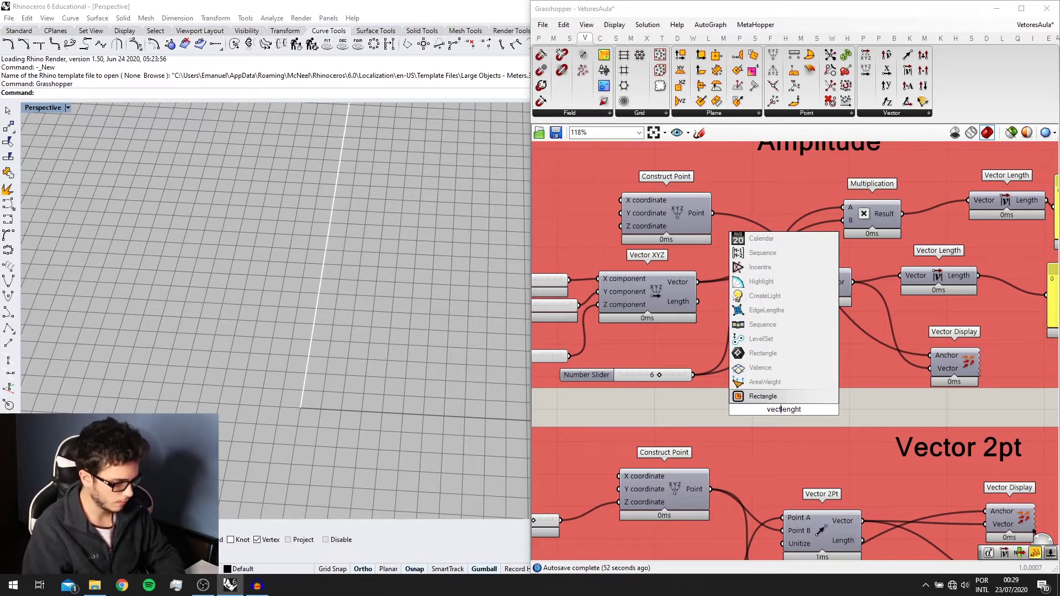
key(BackSpace)
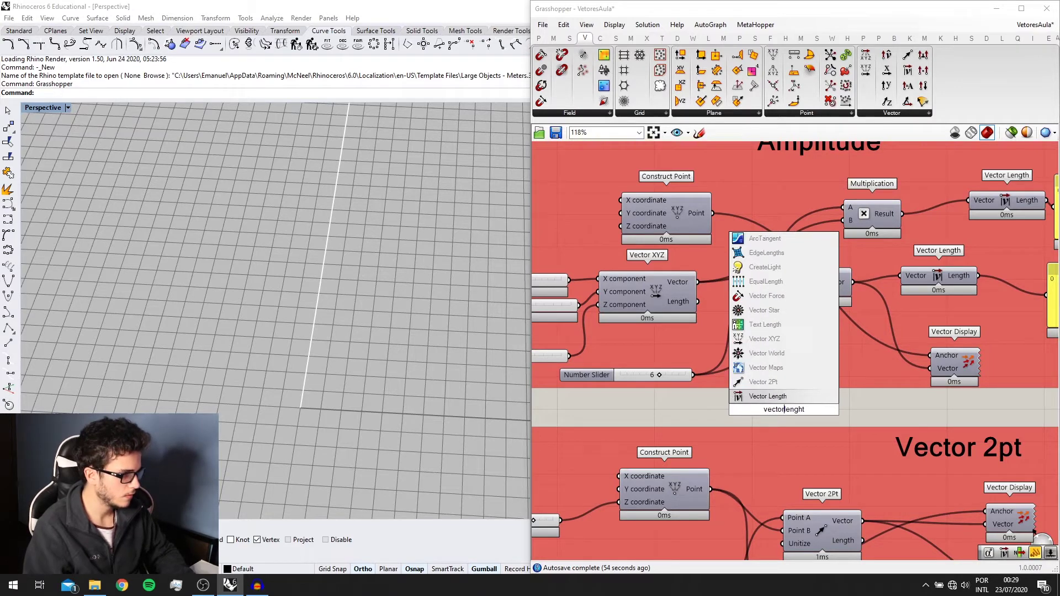
key(Return)
drag(784, 411, 737, 344)
Wire Vector XYZ's Vector output into the new Vector Length and its Length output into the Amplitude group's lower Panel.
right_drag(866, 363, 781, 358)
drag(727, 341, 960, 291)
right_drag(958, 294, 953, 306)
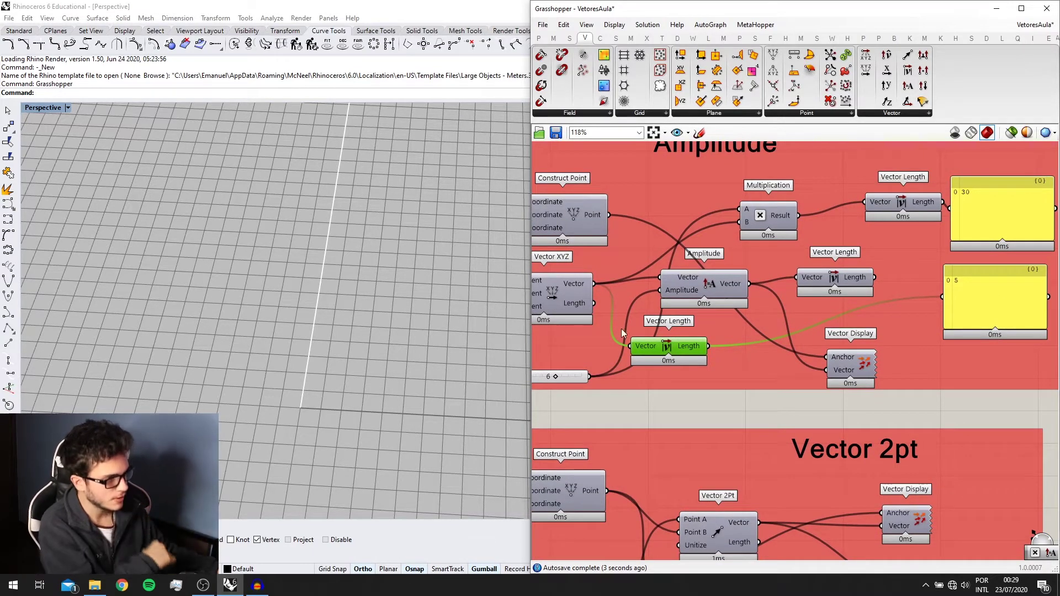
Connect Vector XYZ's Vector output to the Amplitude group's Vector Display, turn on its preview, and inspect the arrow in the viewport.
scroll(821, 268, down, 2)
drag(867, 376, 891, 381)
drag(634, 321, 634, 319)
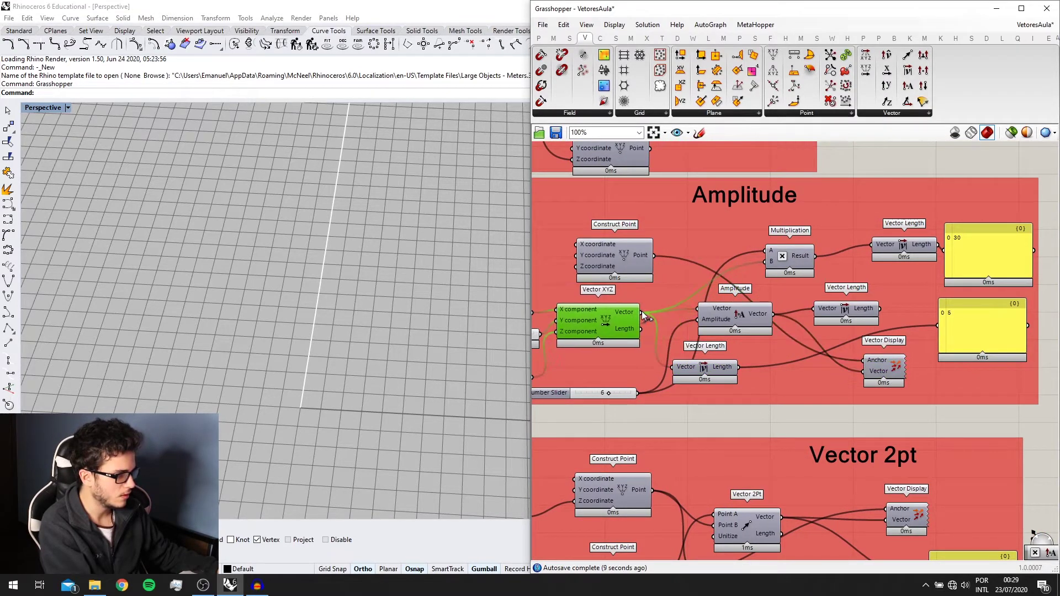
click(869, 375)
middle_click(885, 366)
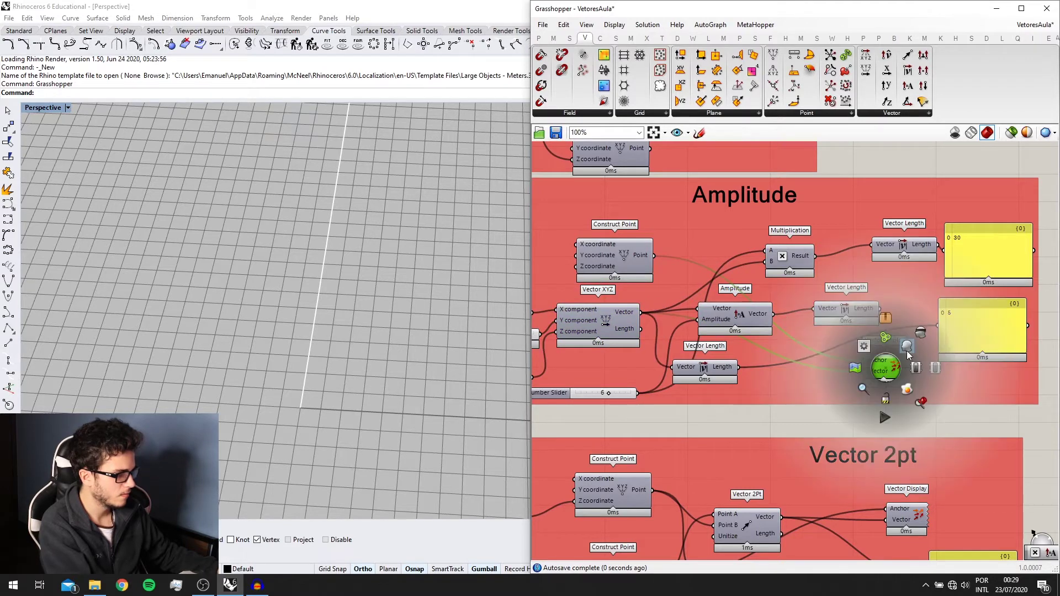
right_drag(431, 350, 279, 351)
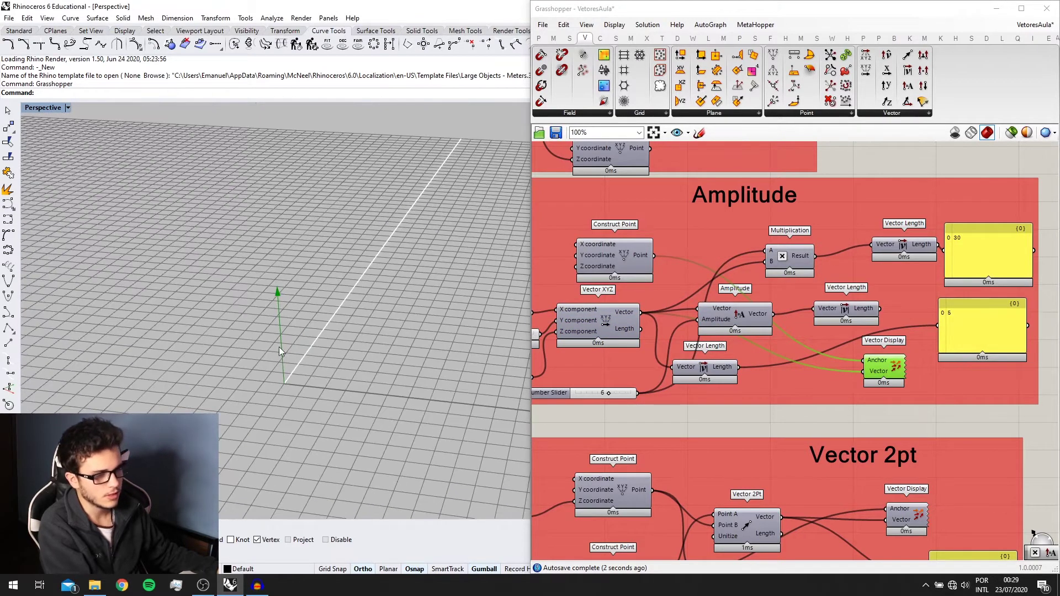
scroll(810, 352, up, 2)
click(989, 333)
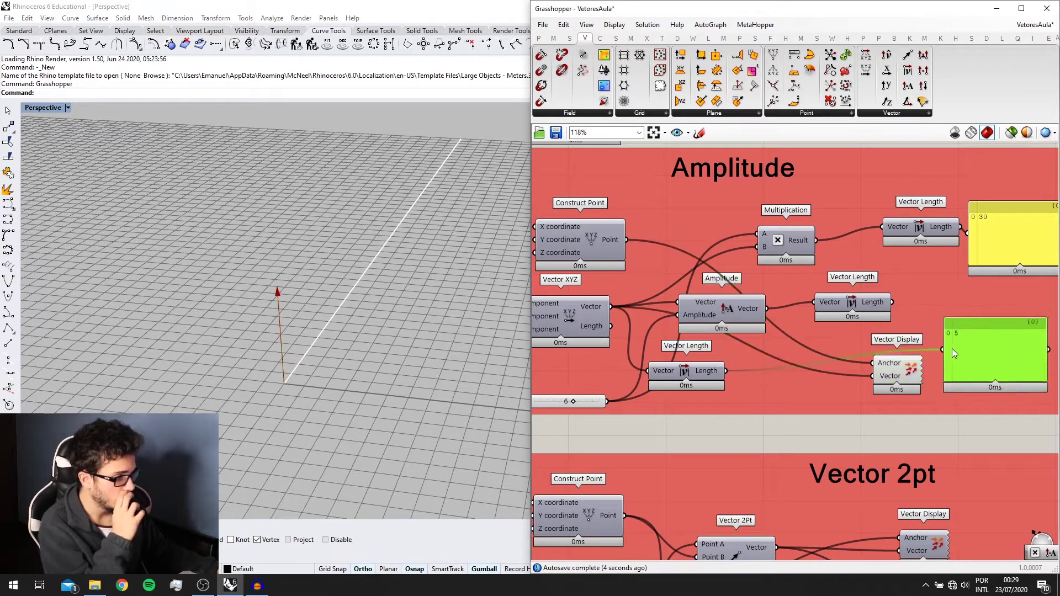
Set the X and Y component sliders of the Amplitude group's Vector XYZ to 4 and view the vector in the viewport.
scroll(906, 330, down, 1)
right_drag(618, 365, 688, 356)
right_drag(580, 332, 608, 331)
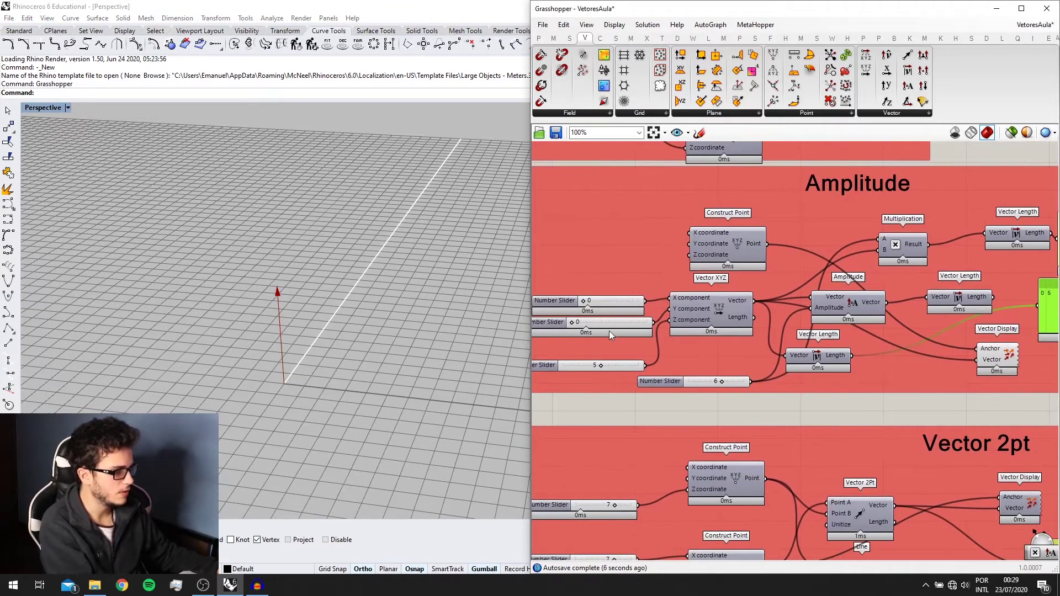
scroll(597, 327, up, 2)
drag(584, 320, 608, 291)
right_drag(320, 343, 257, 340)
right_drag(458, 331, 354, 351)
scroll(812, 323, down, 1)
right_drag(911, 321, 784, 310)
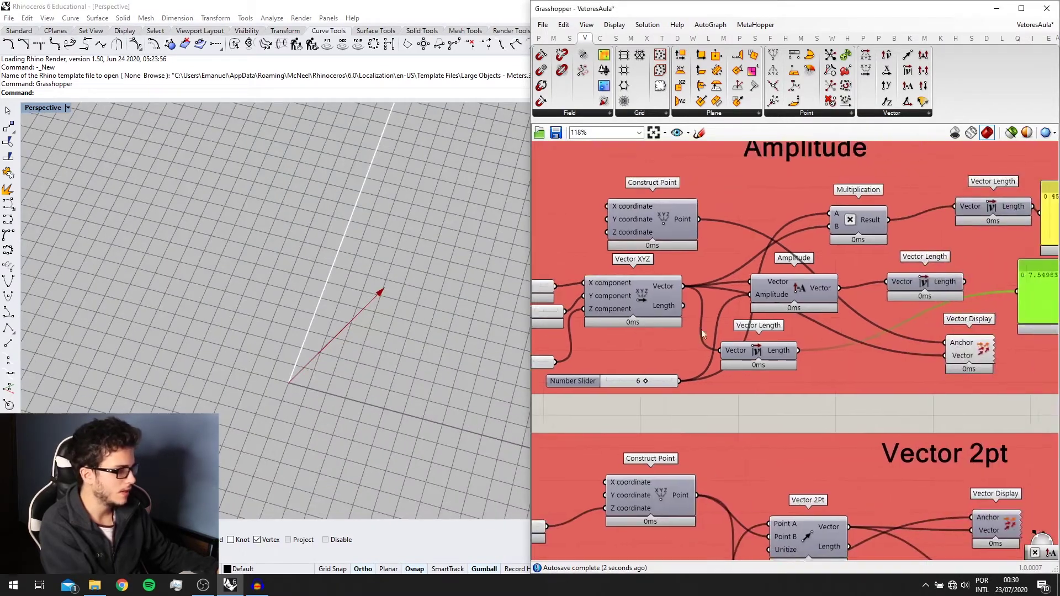
Compare the previewed vector in the viewport with the length shown in the Amplitude group's lower Panel.
right_drag(1049, 277, 911, 270)
scroll(945, 274, up, 1)
right_drag(607, 306, 810, 300)
right_drag(431, 276, 311, 254)
right_drag(366, 367, 313, 421)
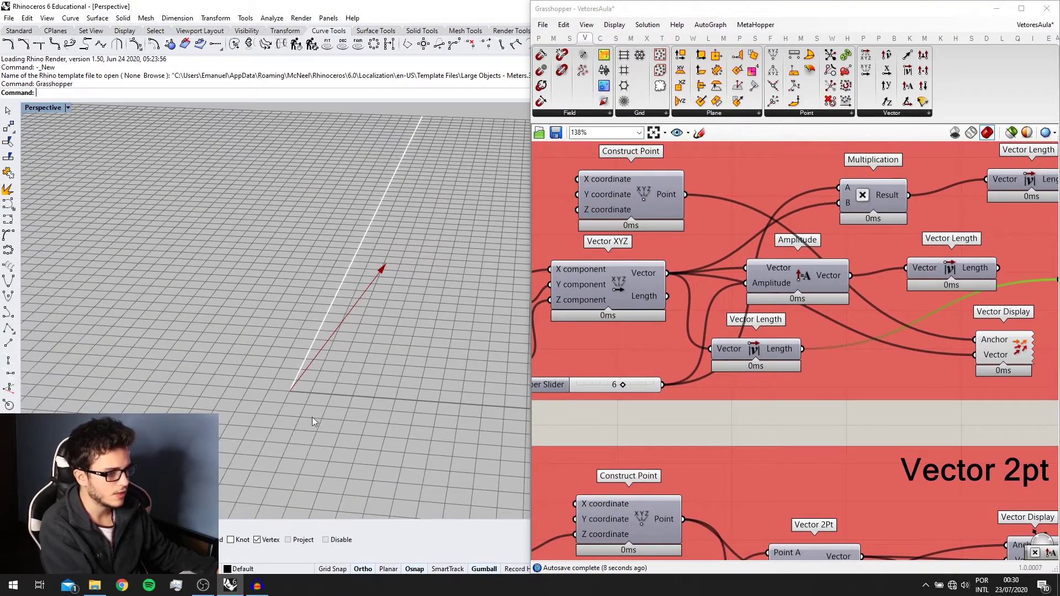
right_drag(357, 308, 354, 306)
scroll(680, 313, down, 2)
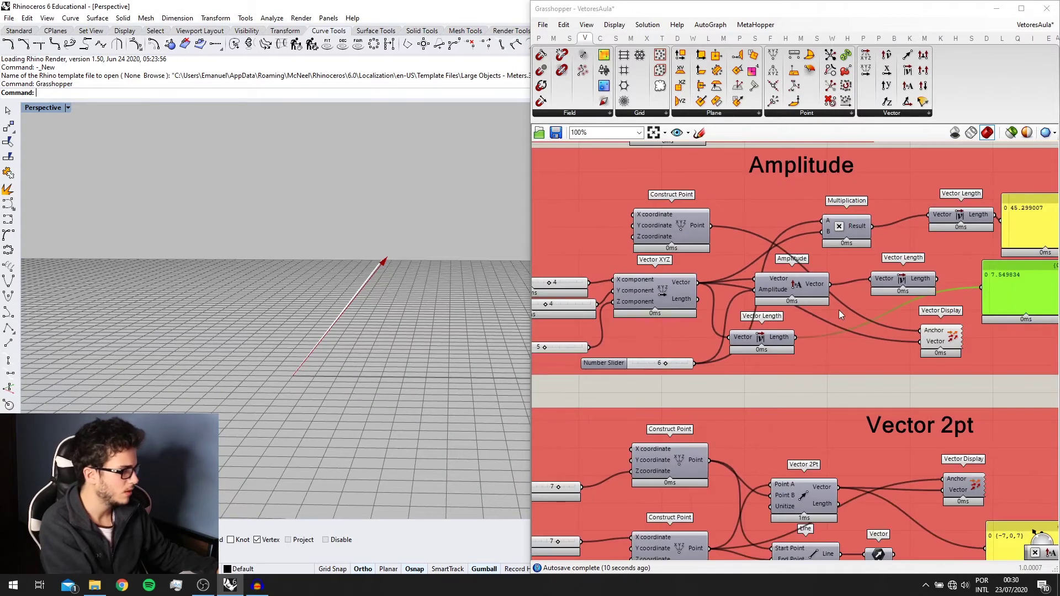
right_drag(890, 337, 777, 333)
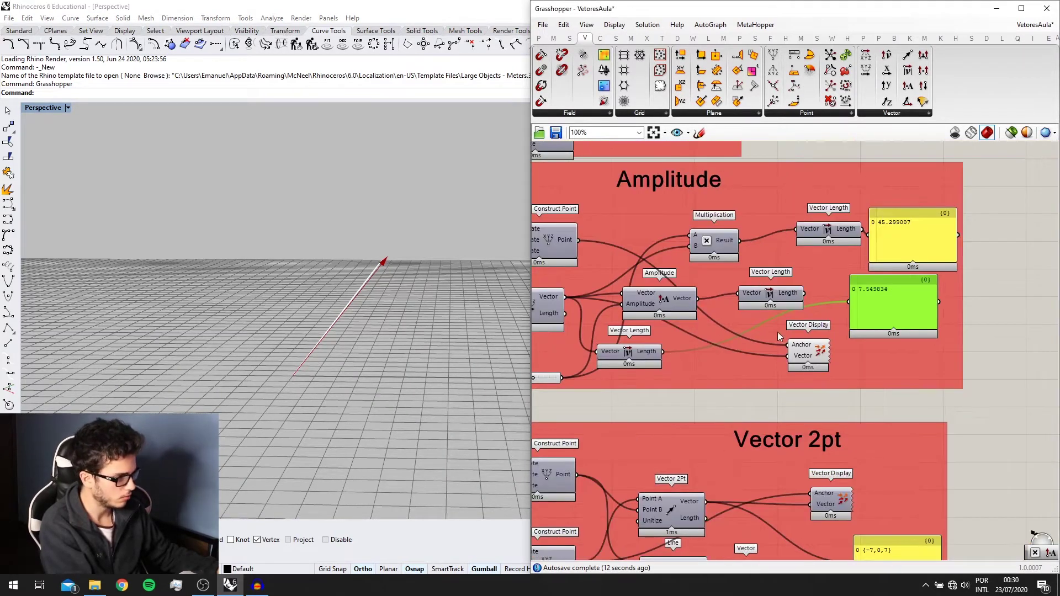
Shift the added Vector Length closer beneath the Amplitude component, view the vector from another side, and nudge the Amplitude component down.
drag(650, 358, 665, 356)
right_drag(758, 326, 775, 333)
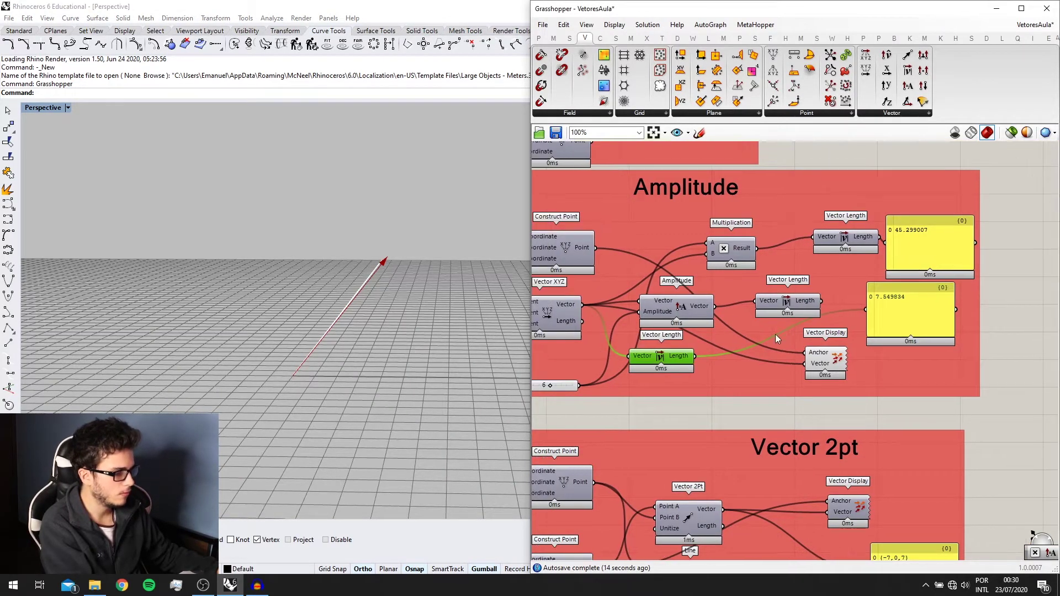
right_drag(351, 290, 324, 313)
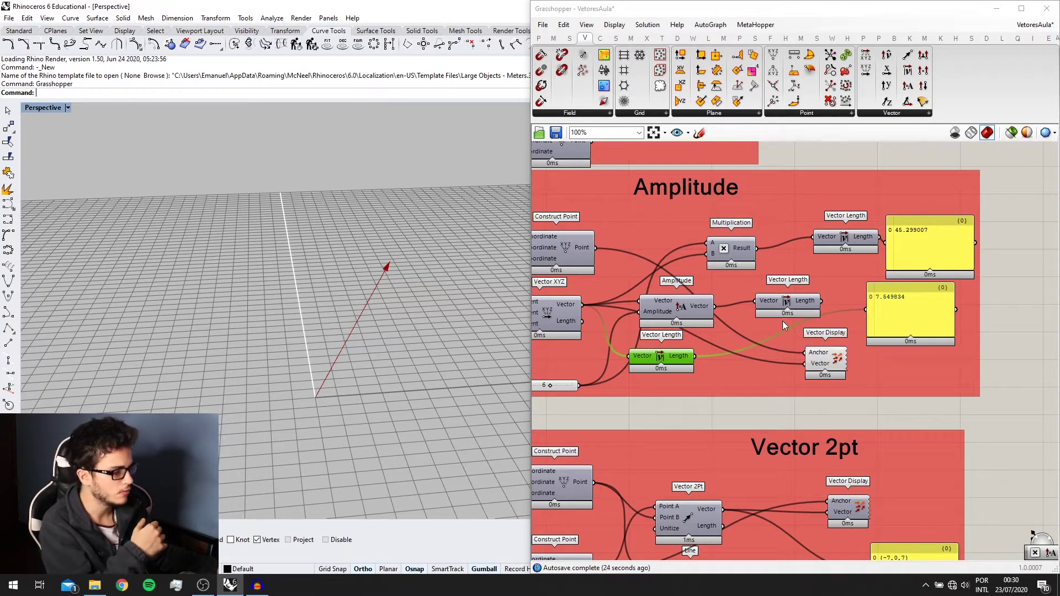
right_drag(719, 329, 754, 331)
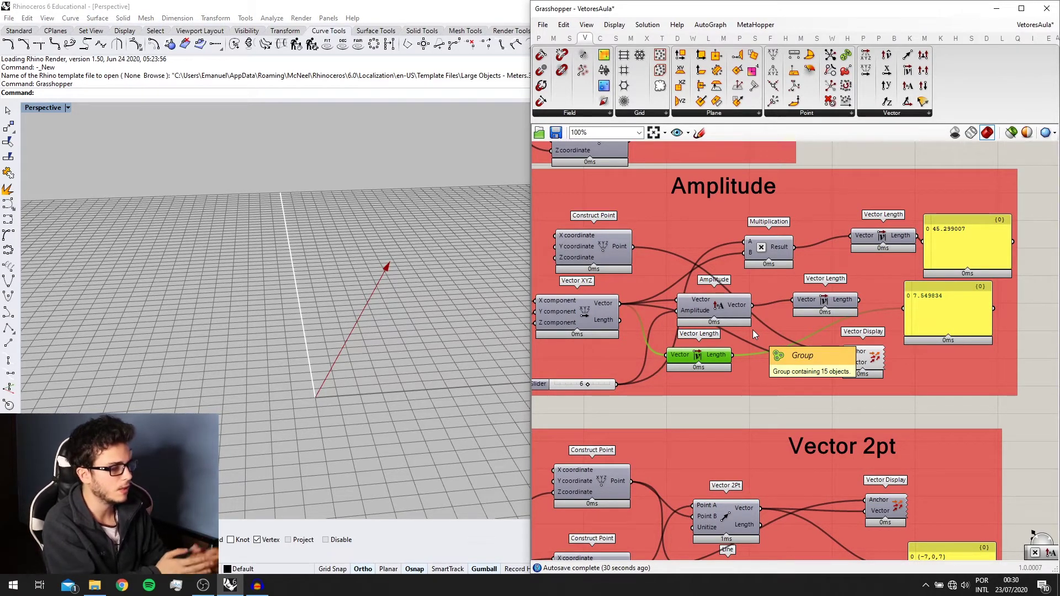
scroll(708, 331, up, 2)
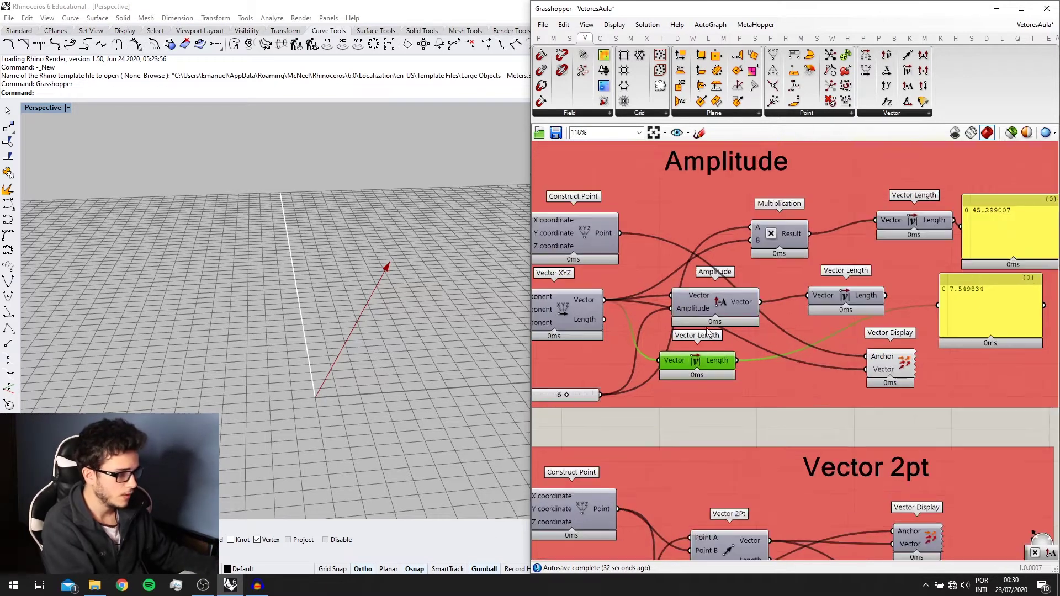
drag(725, 307, 726, 311)
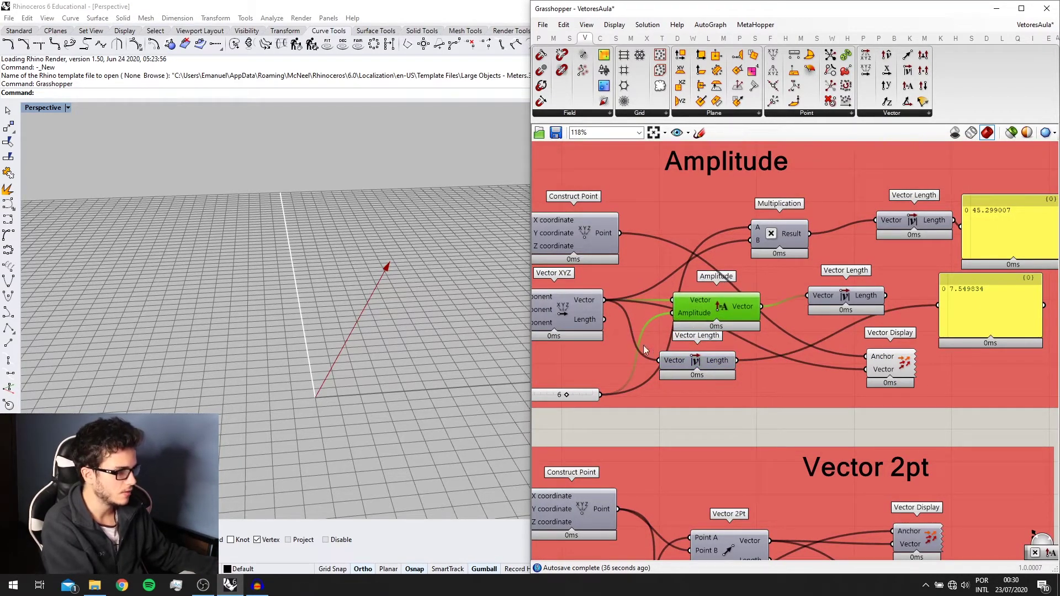
Move the Amplitude group's lower Panel beneath the Amplitude component and connect Amplitude's Vector output to it.
scroll(621, 312, up, 1)
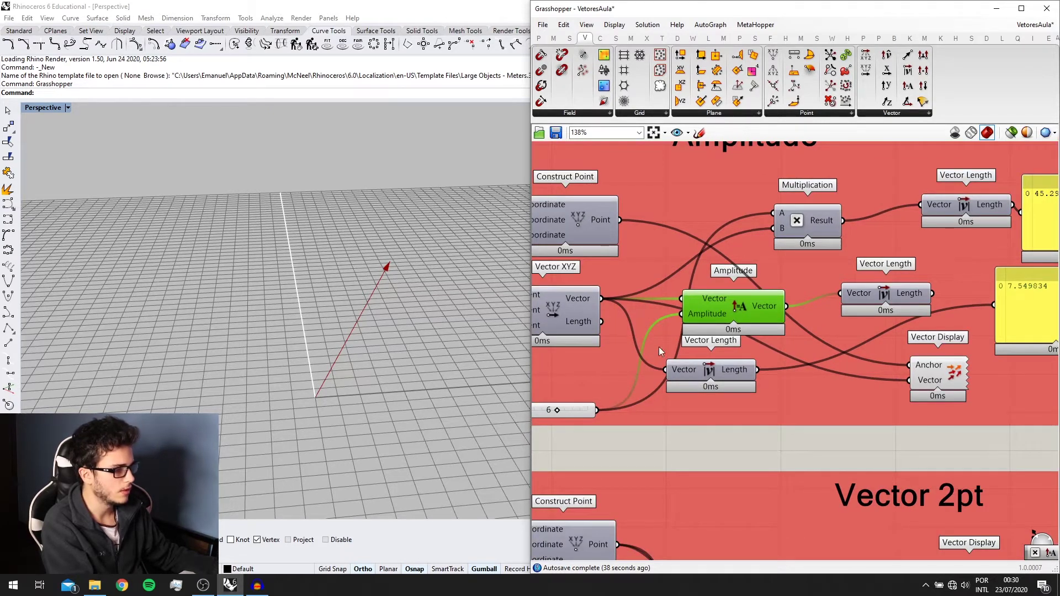
right_drag(860, 350, 826, 355)
right_drag(738, 326, 760, 318)
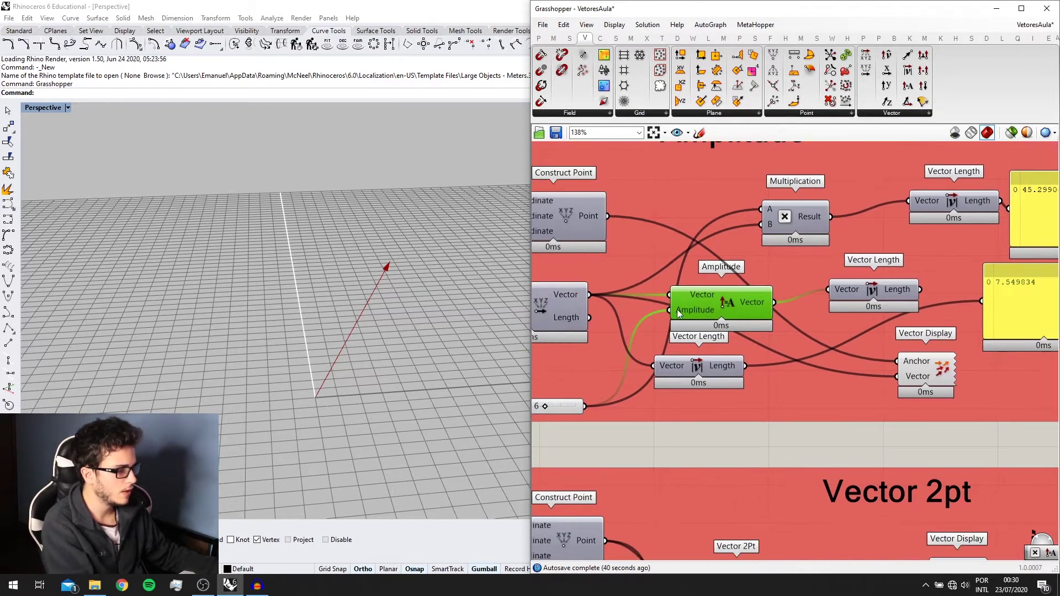
scroll(709, 353, down, 1)
right_drag(542, 395, 591, 384)
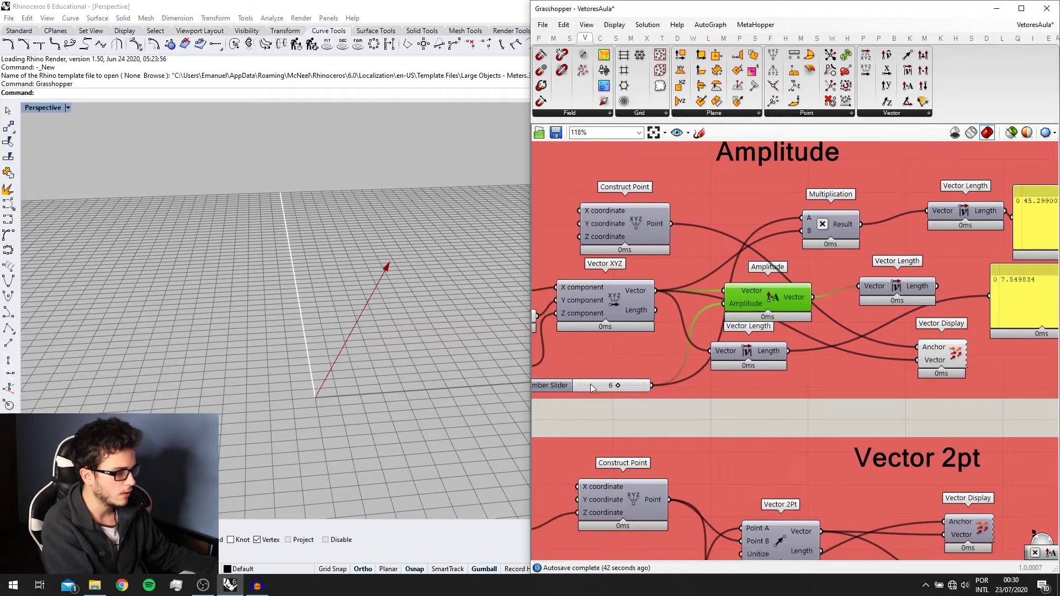
scroll(591, 384, up, 2)
right_drag(879, 296, 734, 302)
drag(975, 291, 762, 401)
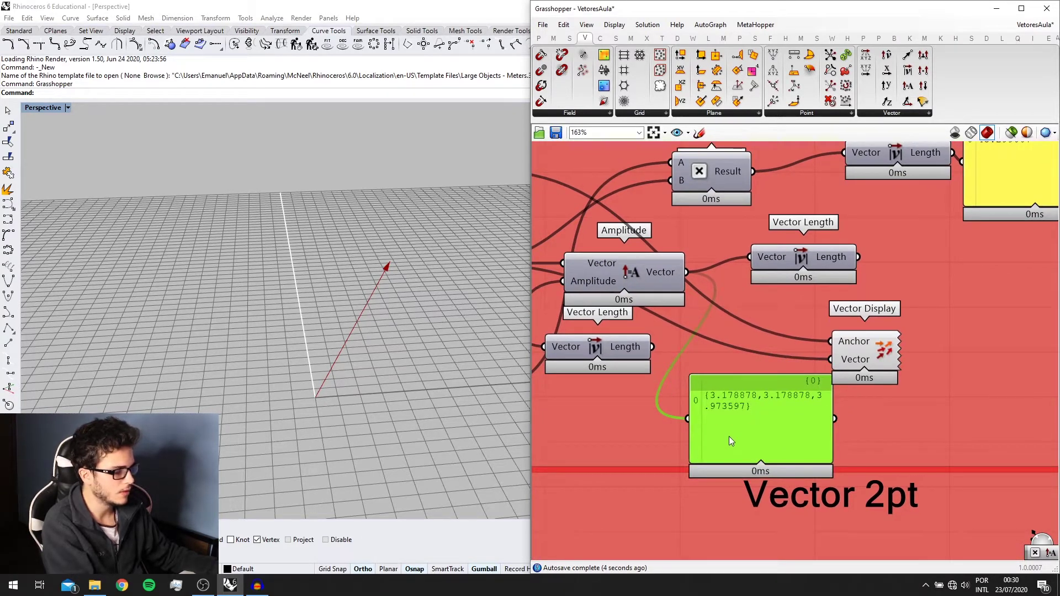
Move the Panel back beyond the Vector Length following Amplitude, connect that Length output to it, and compare the reading with the Amplitude slider.
drag(729, 439, 998, 300)
right_drag(894, 261, 807, 288)
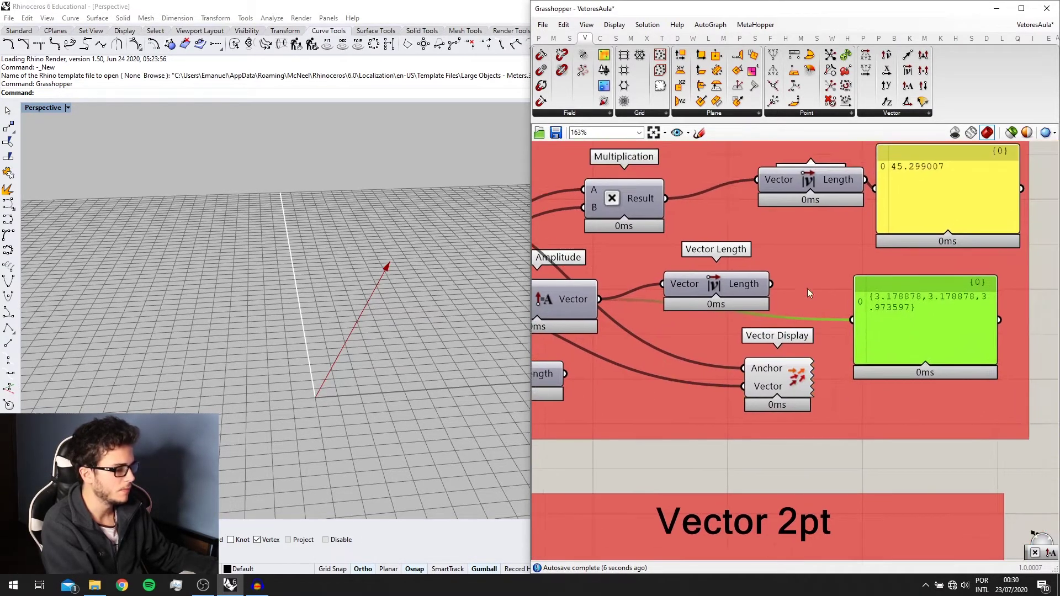
drag(771, 284, 852, 319)
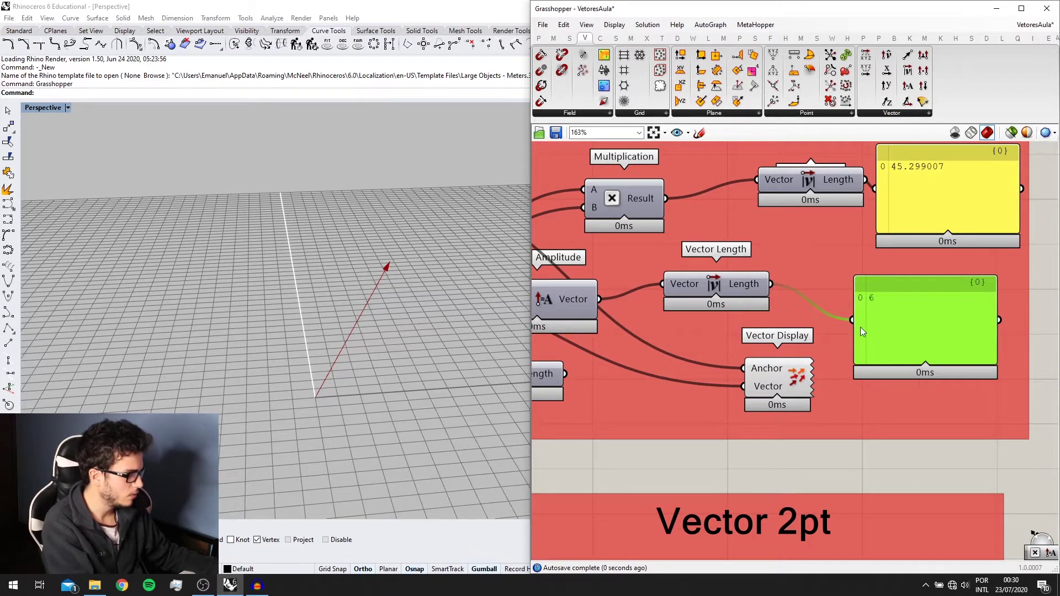
scroll(859, 325, up, 2)
scroll(888, 297, down, 2)
right_drag(653, 320, 787, 317)
right_drag(705, 358, 812, 349)
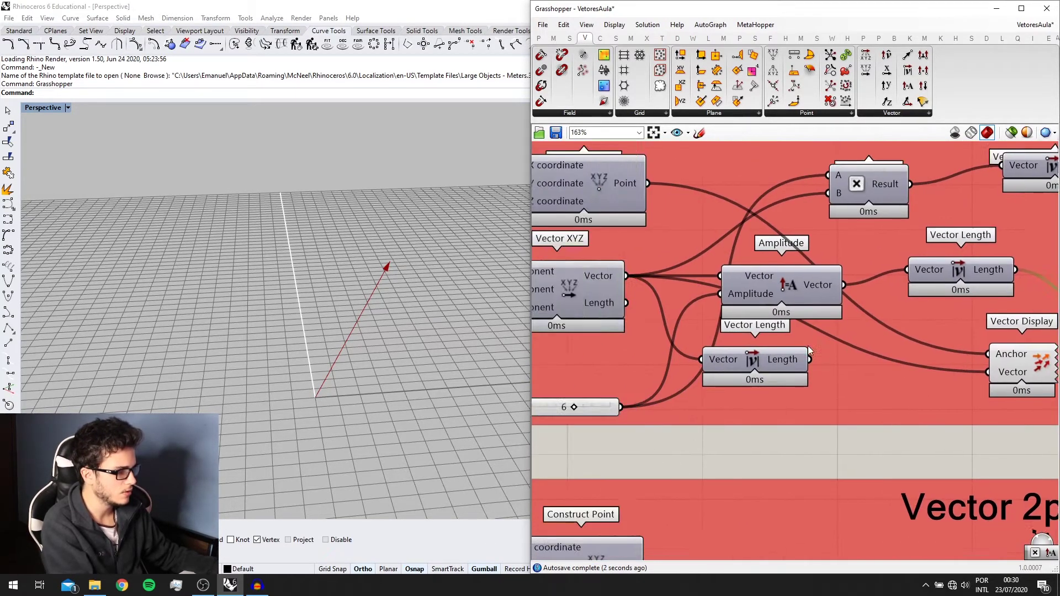
scroll(812, 349, down, 2)
right_drag(961, 303, 885, 318)
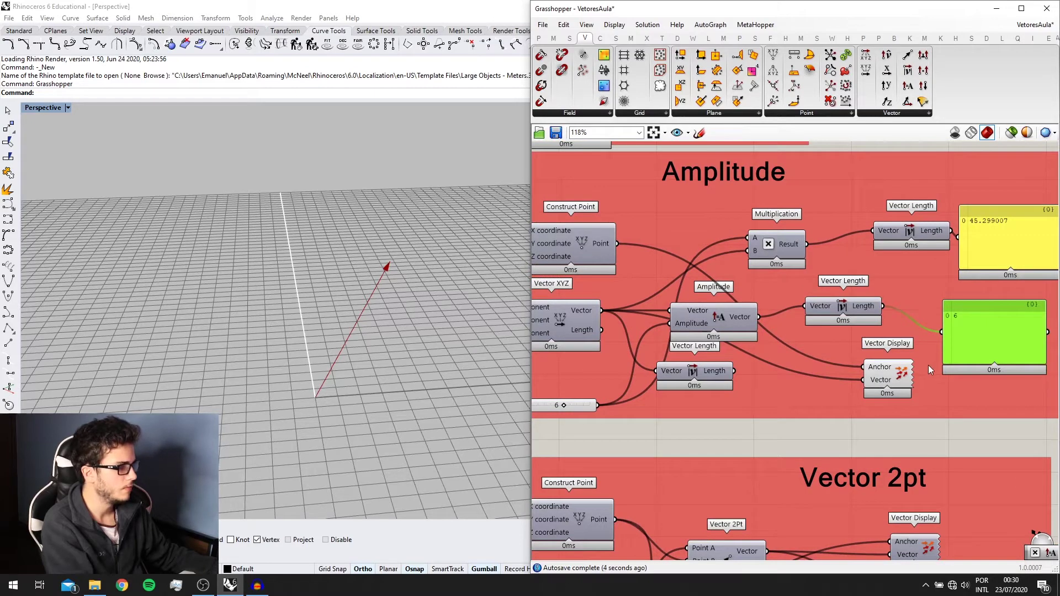
Try feeding Amplitude's Vector output into the Vector Display's Anchor input, and undo the connection and the display's last move.
drag(907, 376, 860, 356)
scroll(680, 360, up, 2)
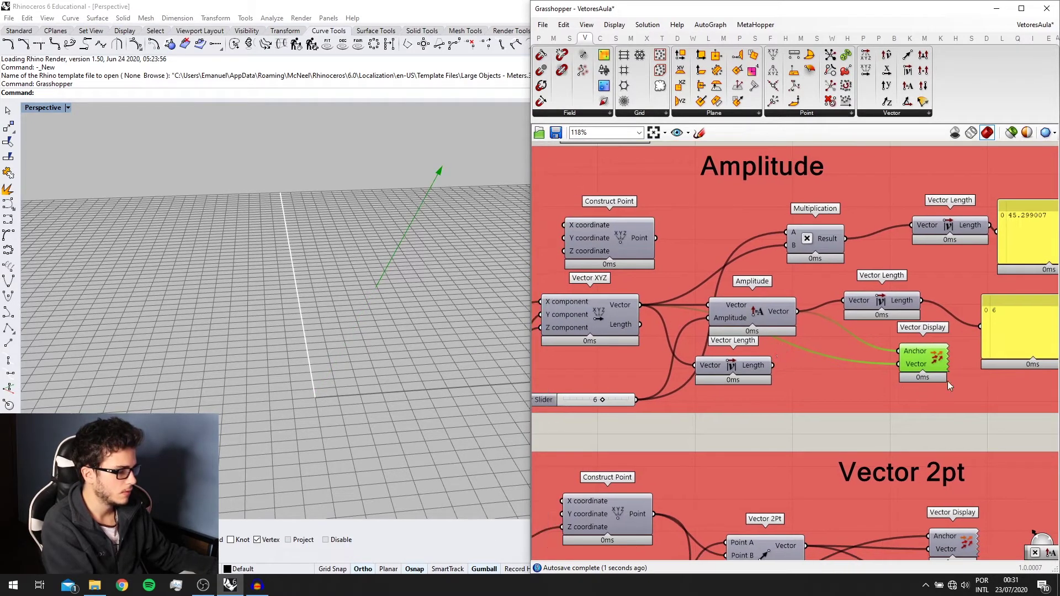
scroll(919, 354, down, 2)
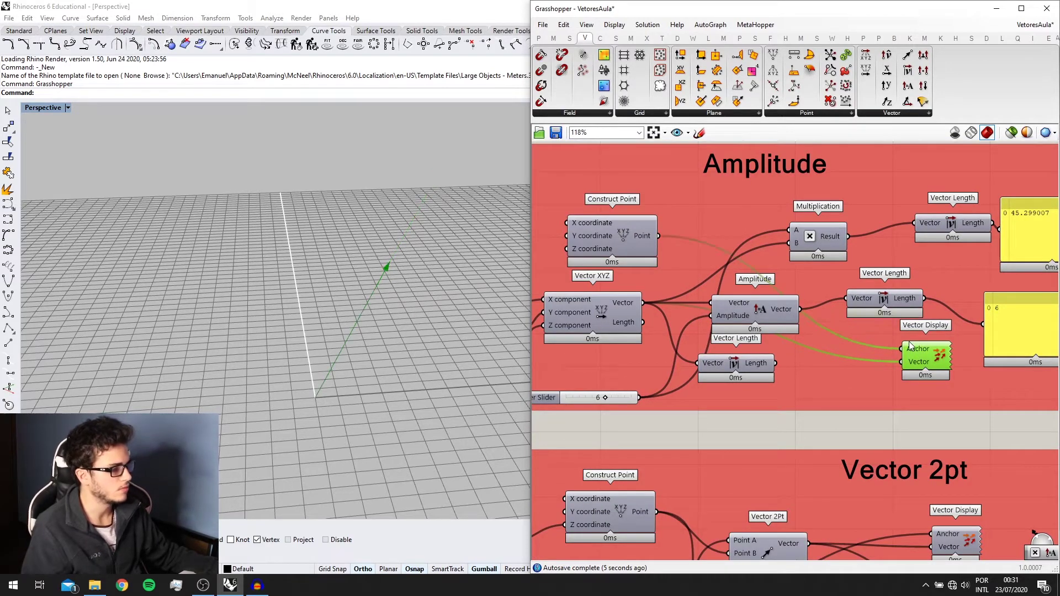
key(ctrl+z)
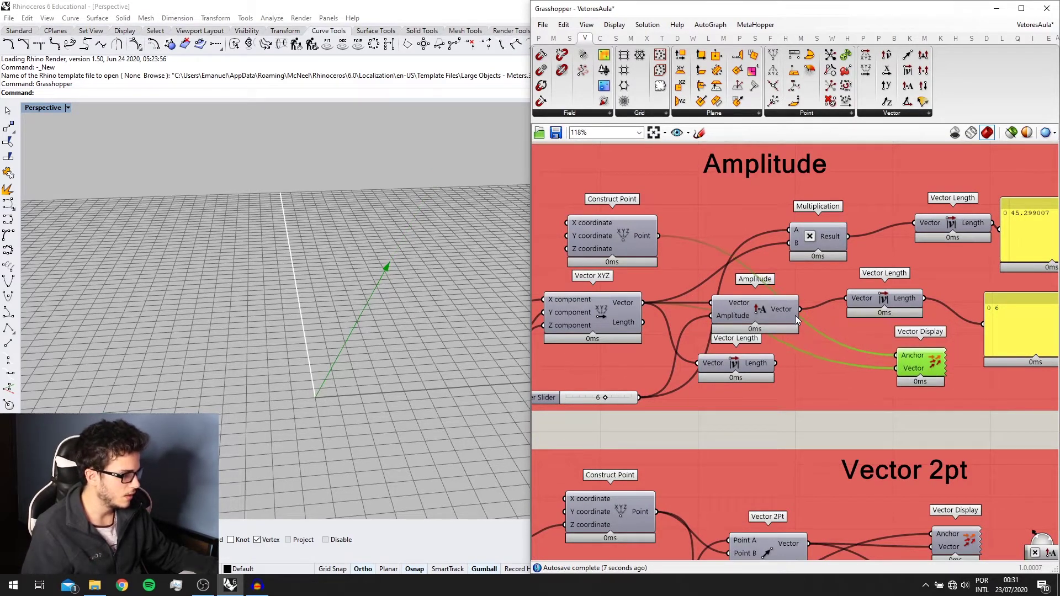
Connect Amplitude's Vector output to the Vector Display's Vector input and set the Amplitude slider to 8.
drag(800, 310, 896, 368)
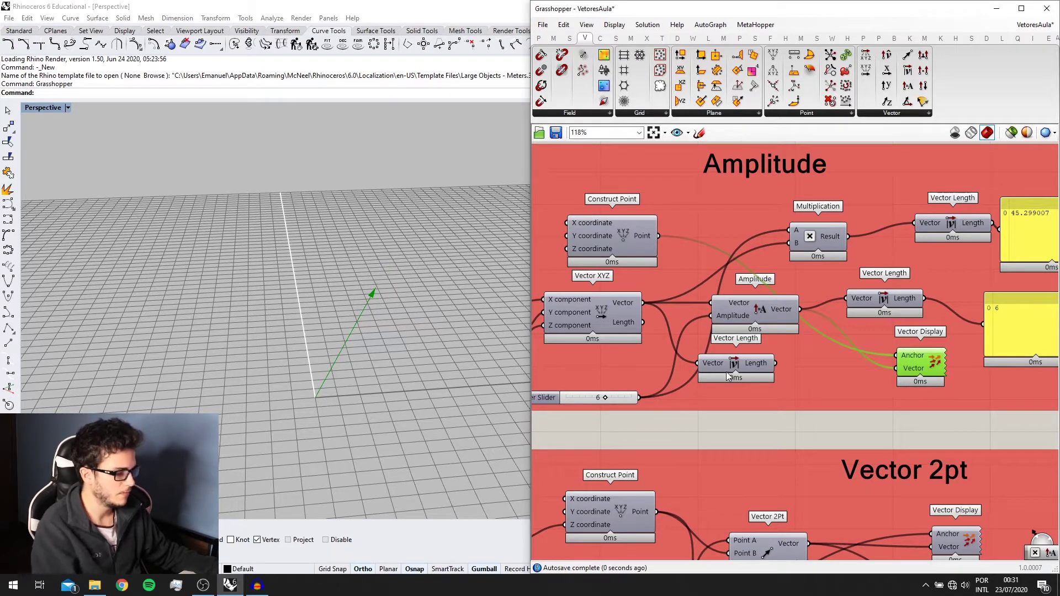
scroll(655, 391, up, 4)
drag(644, 391, 606, 404)
scroll(661, 401, down, 4)
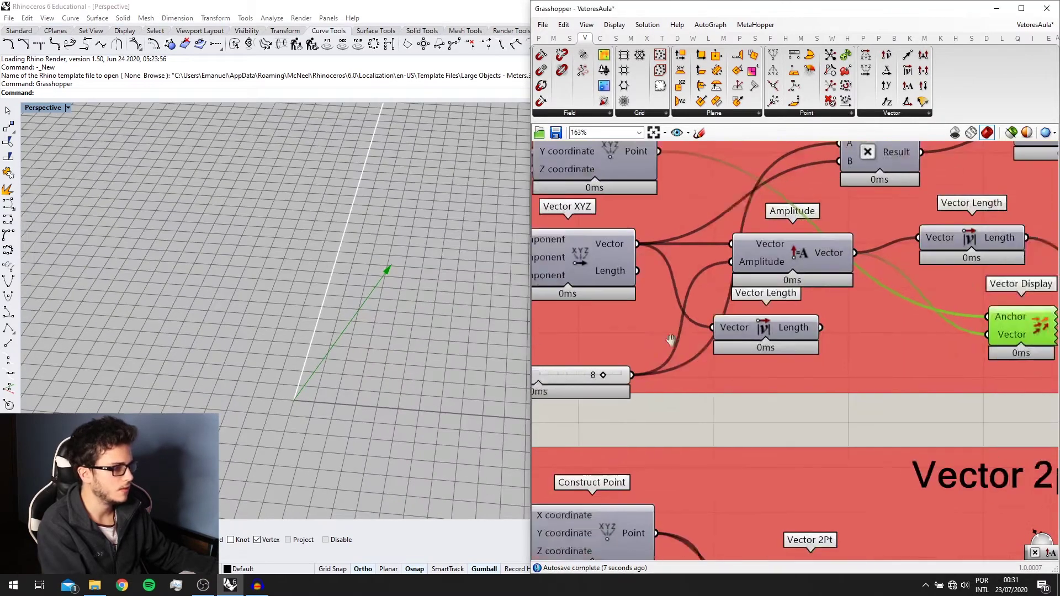
scroll(748, 306, down, 2)
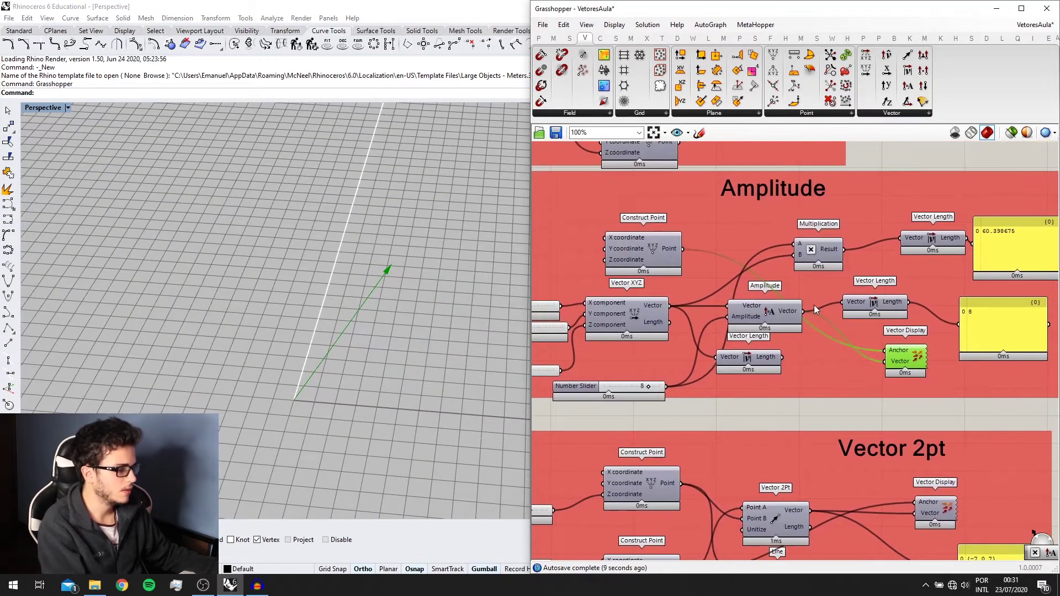
scroll(838, 243, up, 1)
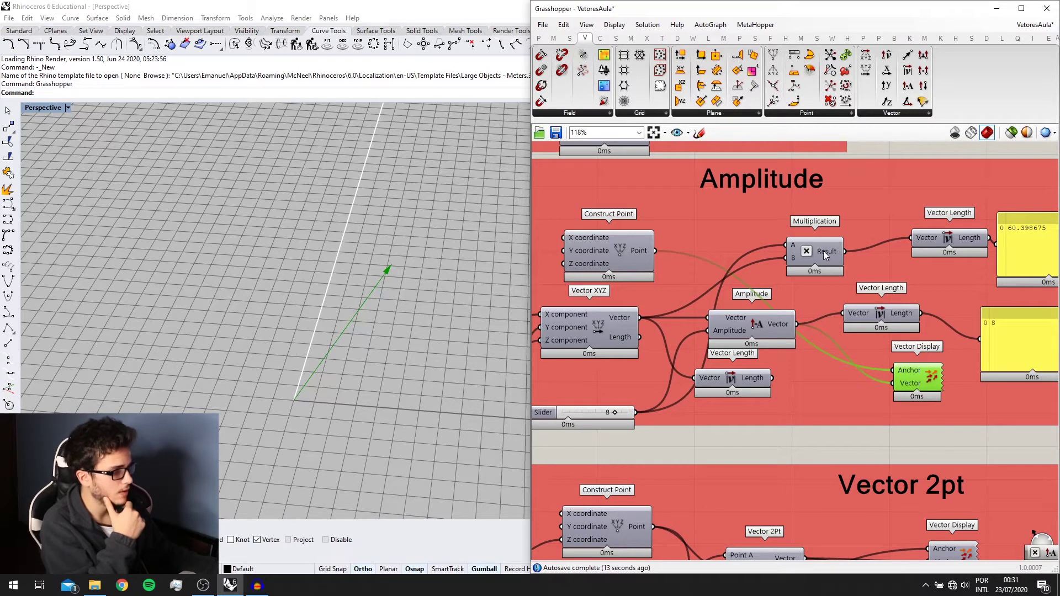
Nudge the Multiplication component up and away from its Vector Length, and shift the Amplitude component slightly toward its Vector Length.
drag(824, 251, 818, 234)
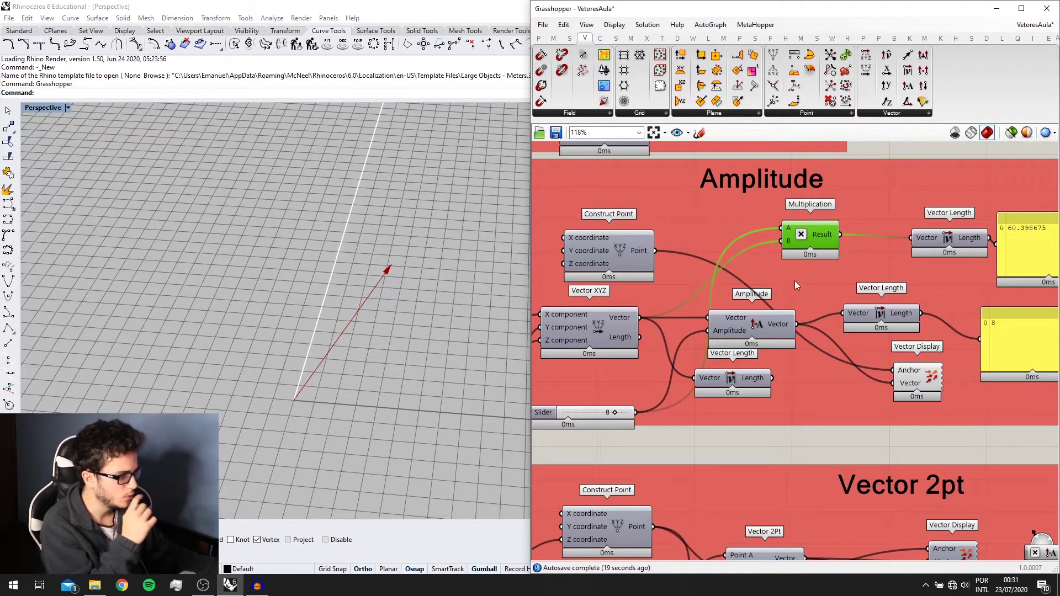
drag(763, 322, 768, 321)
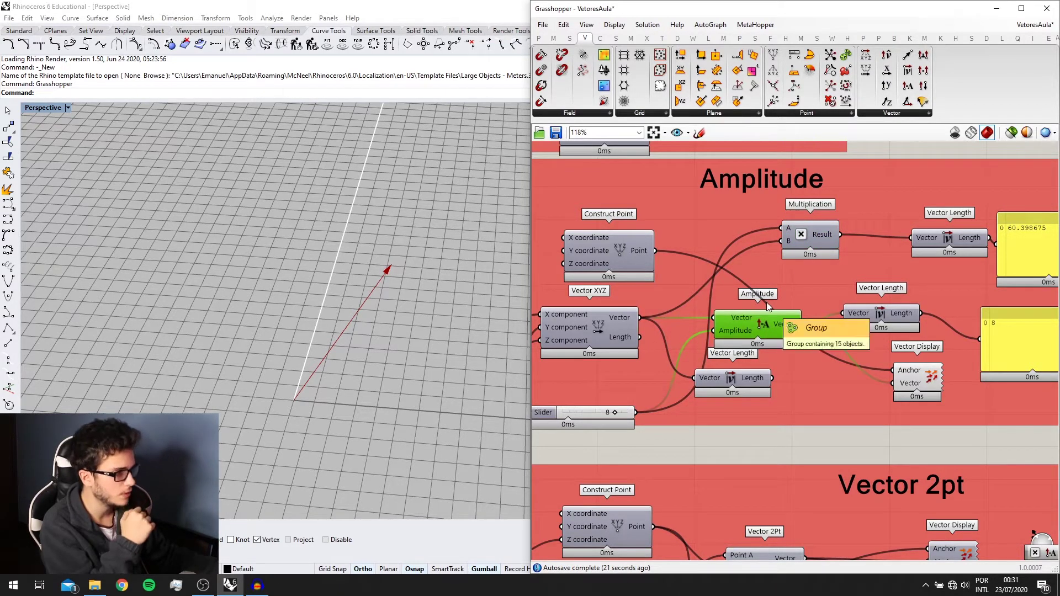
scroll(768, 321, down, 2)
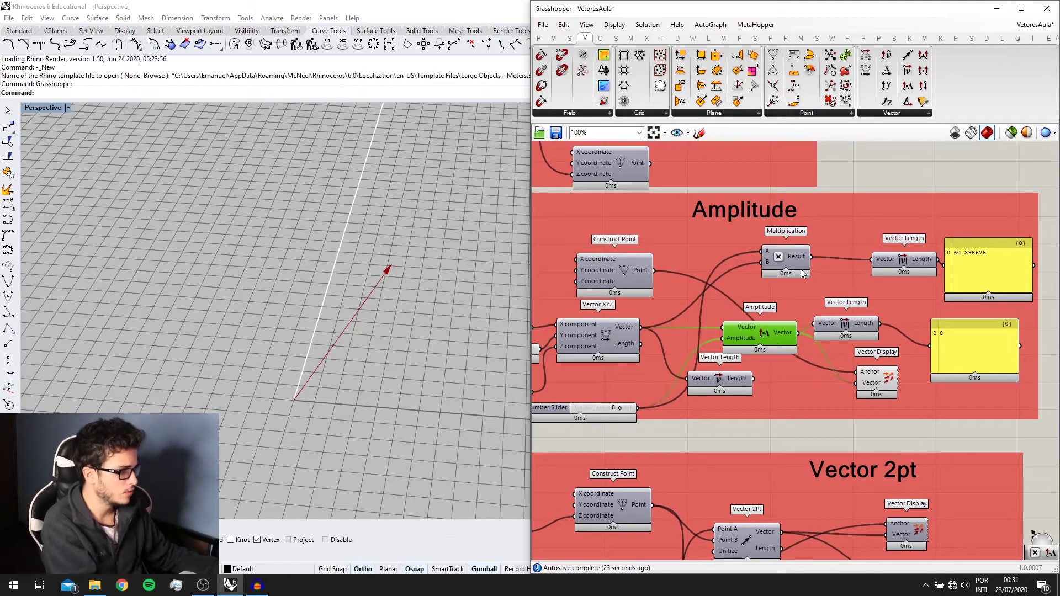
drag(787, 265, 777, 264)
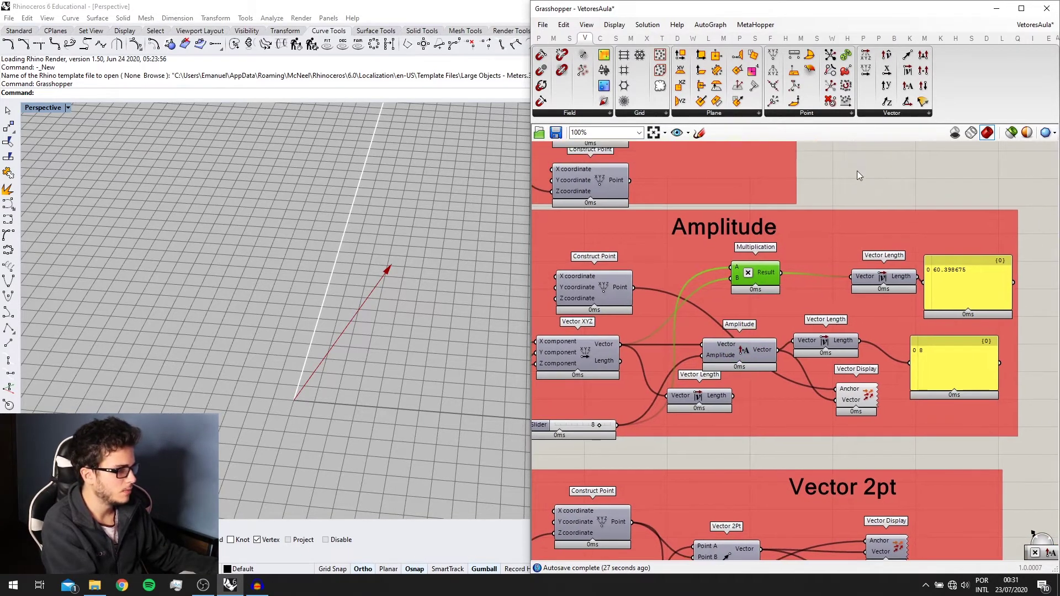
double_click(857, 171)
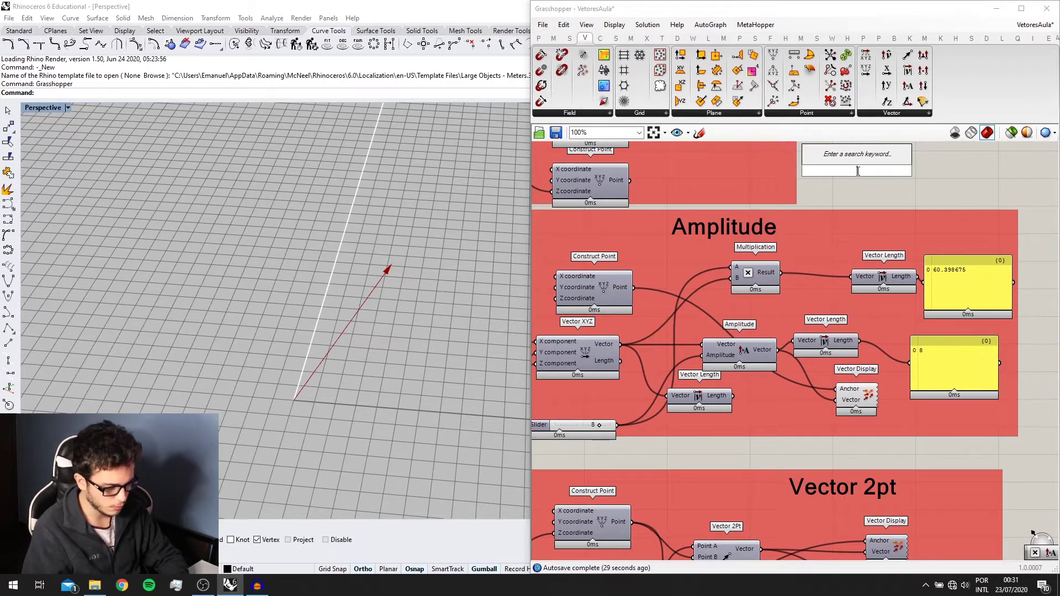
text(rota)
key(Escape)
Add a Data parameter above the Multiplication component and feed it alternately from Multiplication's Result and Amplitude's Vector, ending with Result.
scroll(825, 245, up, 3)
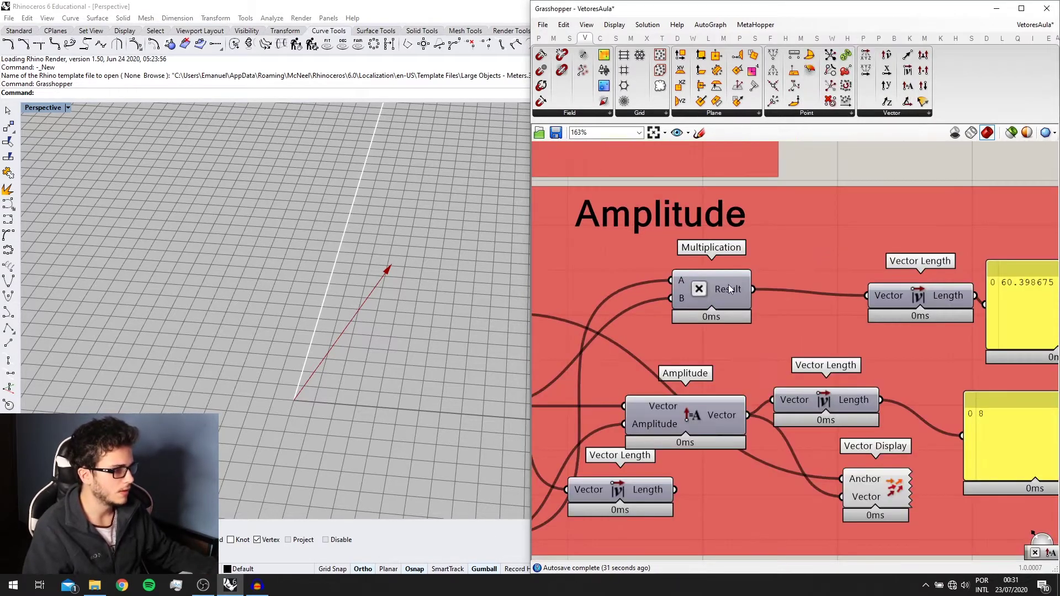
mouse_move(730, 289)
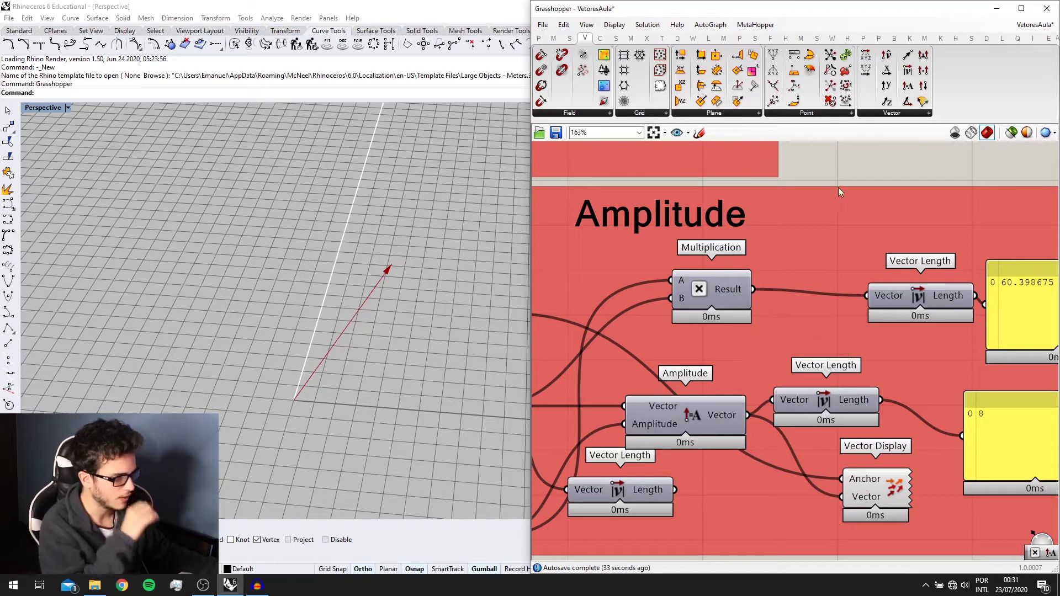
double_click(850, 144)
text(da)
key(Return)
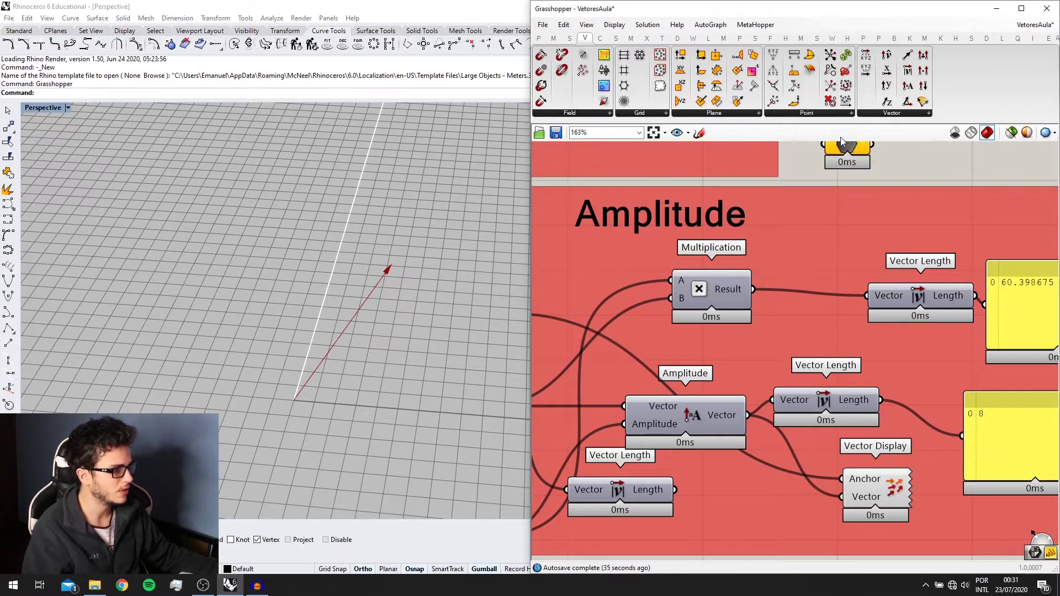
drag(752, 289, 834, 251)
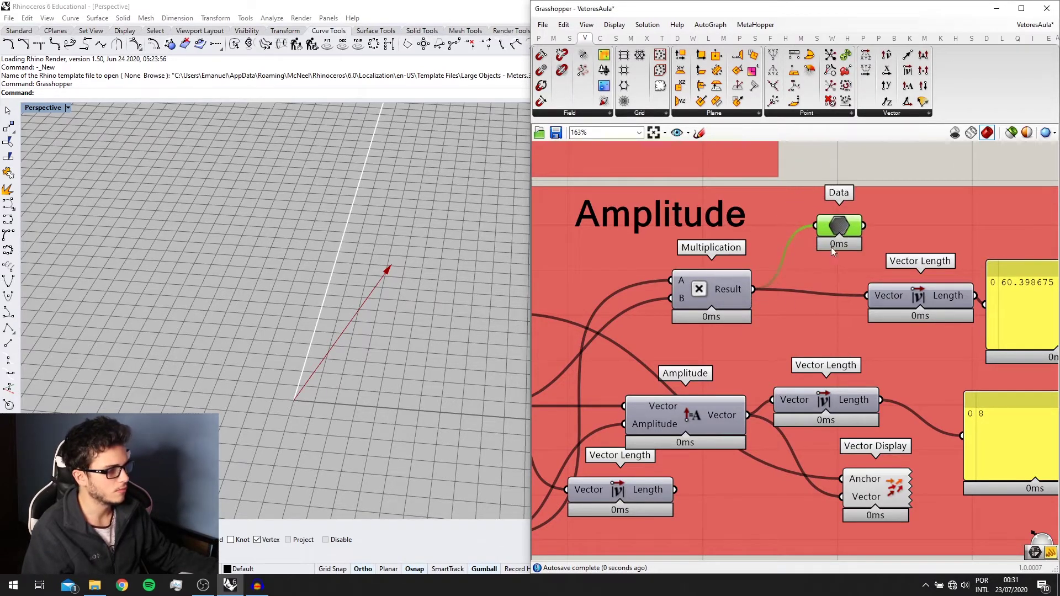
drag(748, 415, 817, 225)
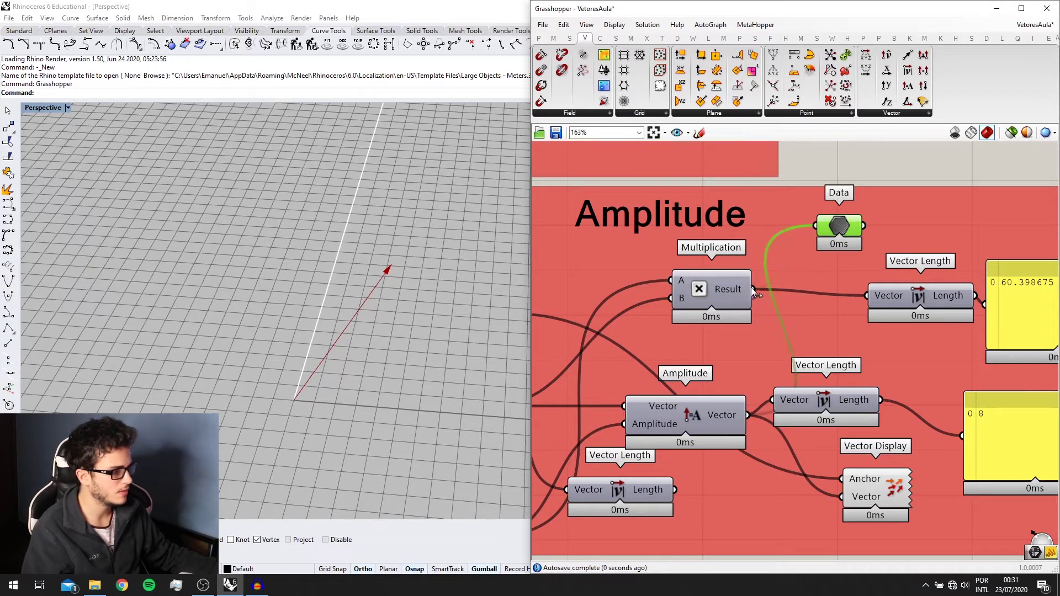
drag(754, 289, 816, 226)
Examine the Multiplication Result and Amplitude Vector outputs and compare the lengths in their Panels.
scroll(738, 292, up, 1)
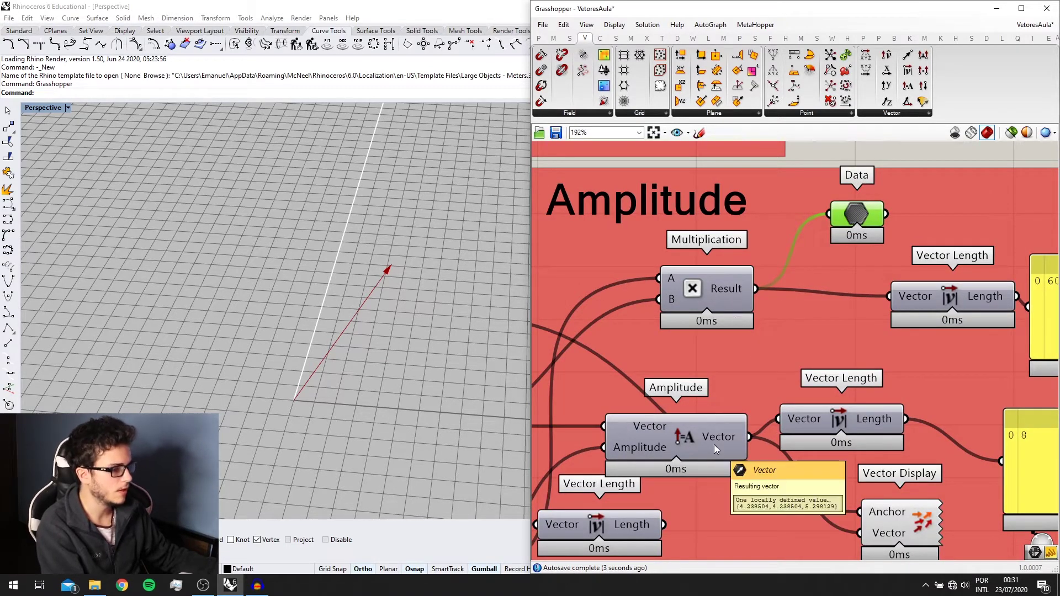
scroll(714, 445, down, 2)
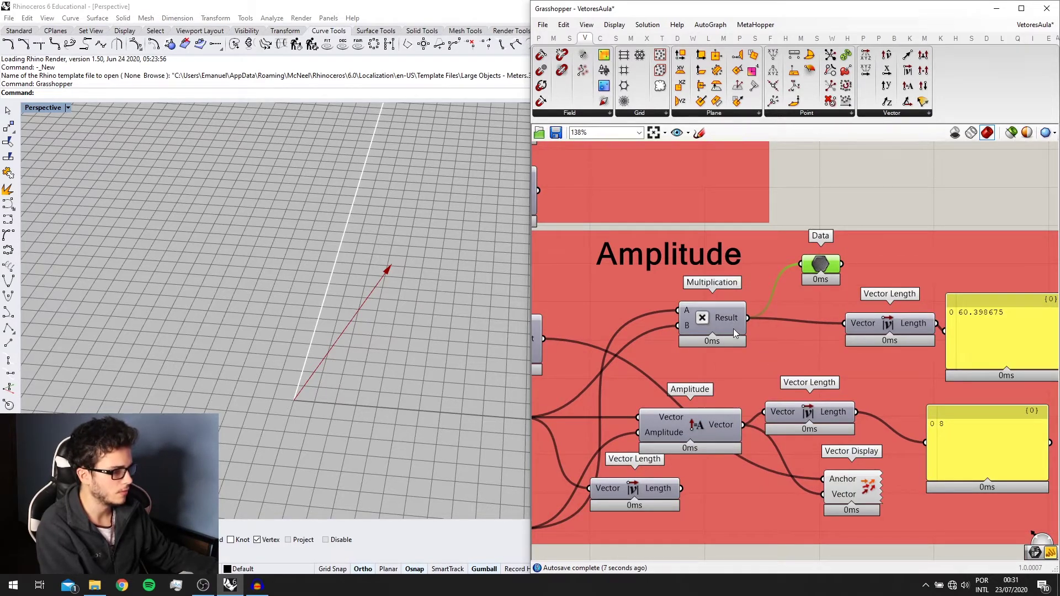
scroll(728, 317, down, 3)
click(827, 249)
scroll(703, 307, up, 3)
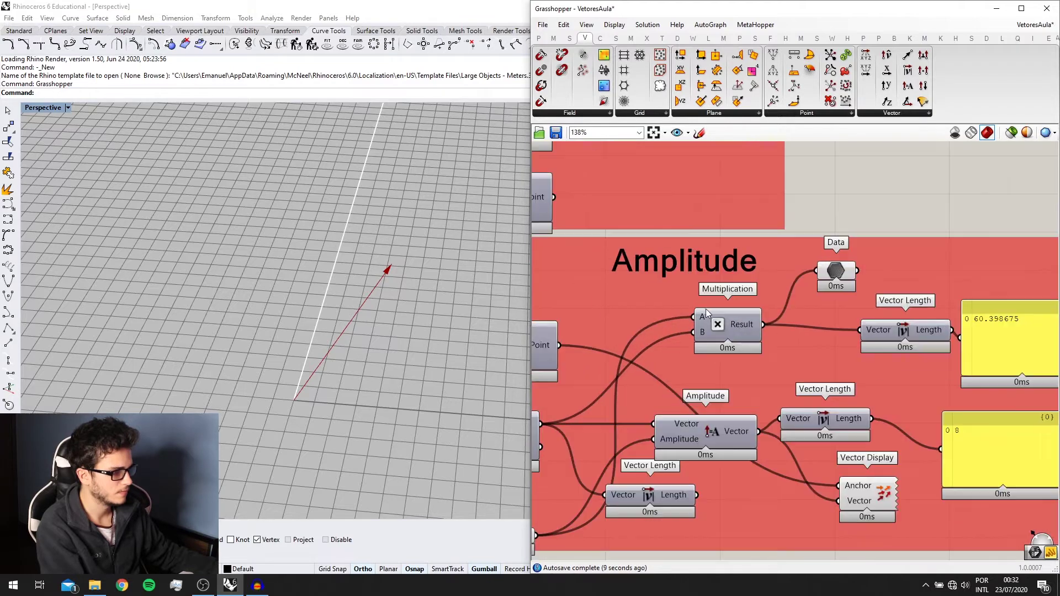
mouse_move(741, 319)
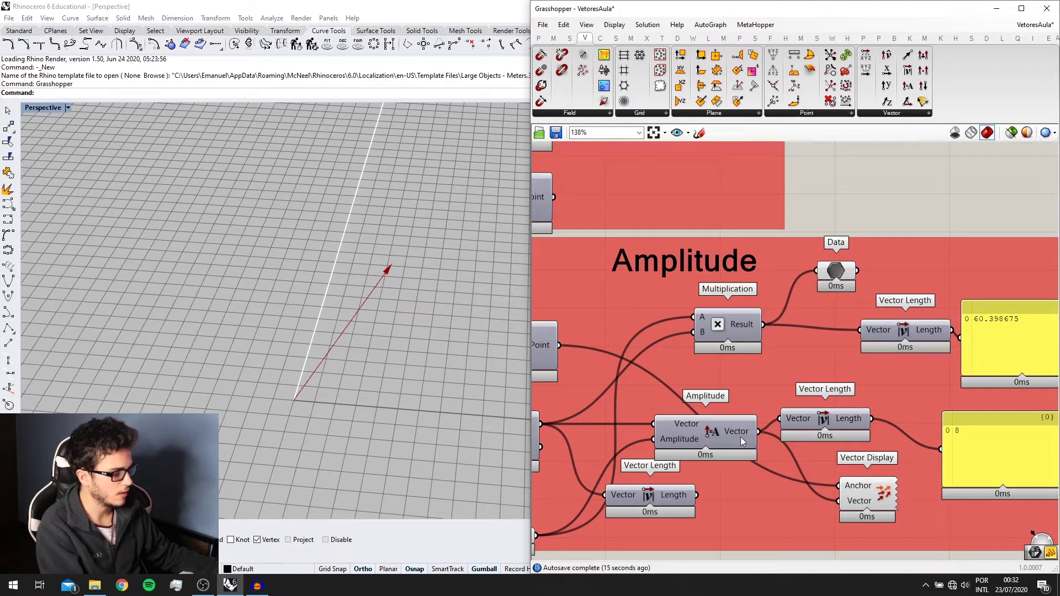
scroll(740, 436, down, 2)
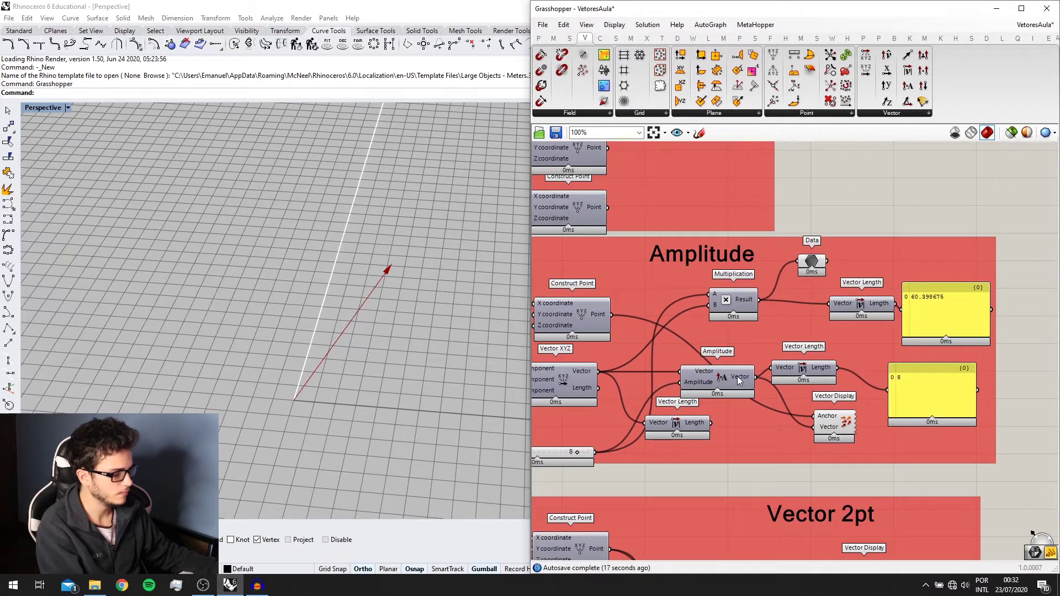
mouse_move(739, 380)
scroll(739, 381, up, 1)
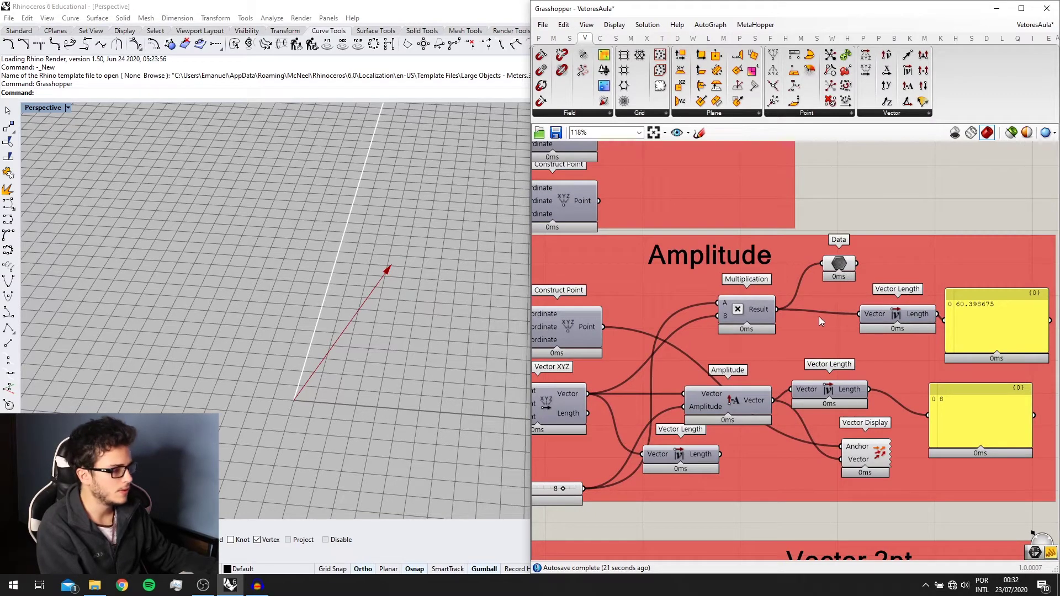
right_drag(840, 254, 774, 262)
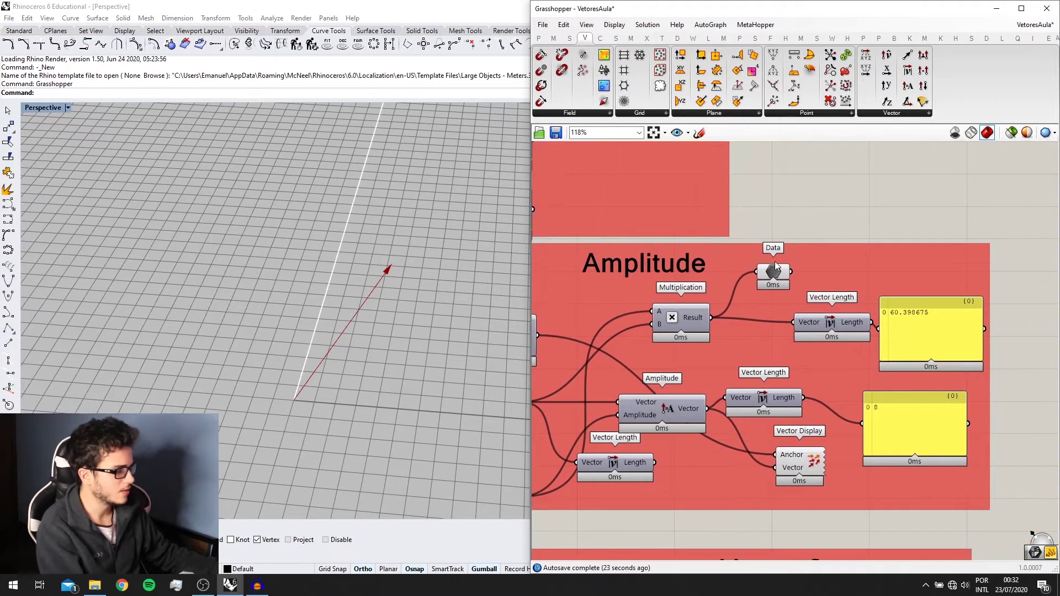
scroll(708, 329, up, 1)
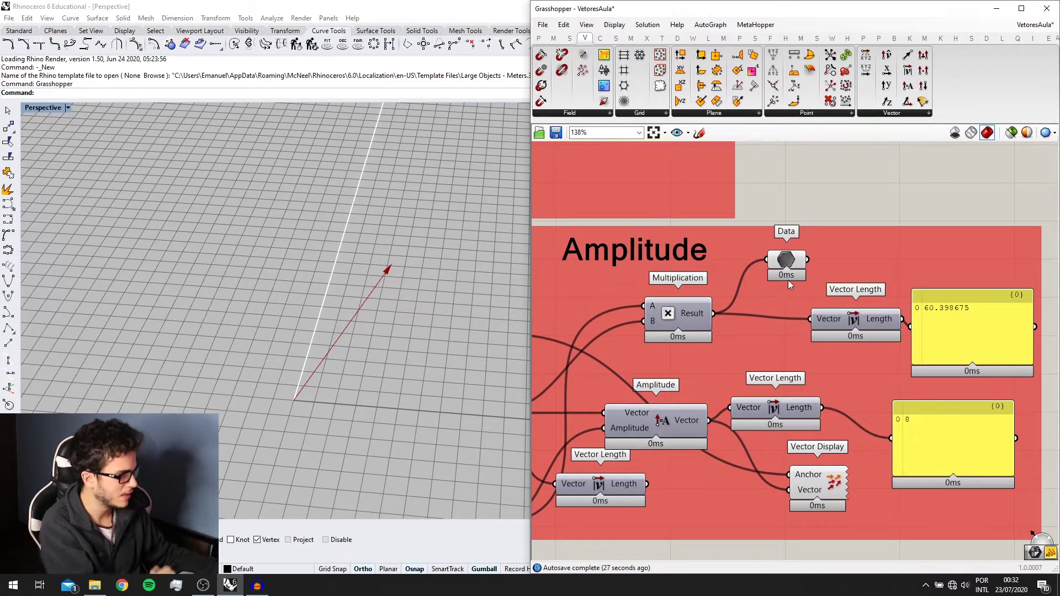
right_drag(716, 394, 835, 334)
scroll(812, 359, up, 1)
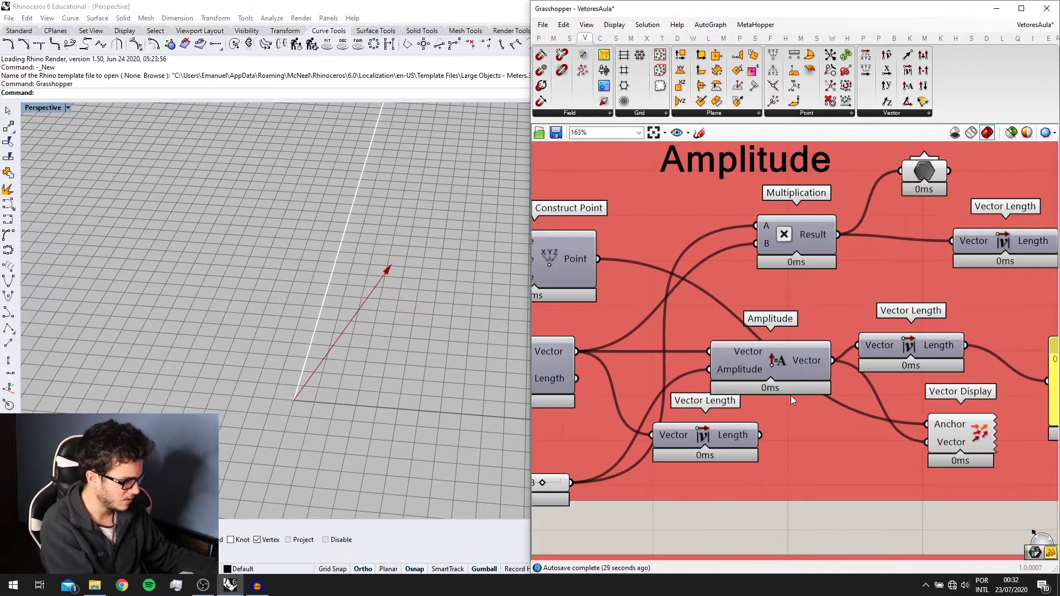
right_drag(818, 247, 788, 277)
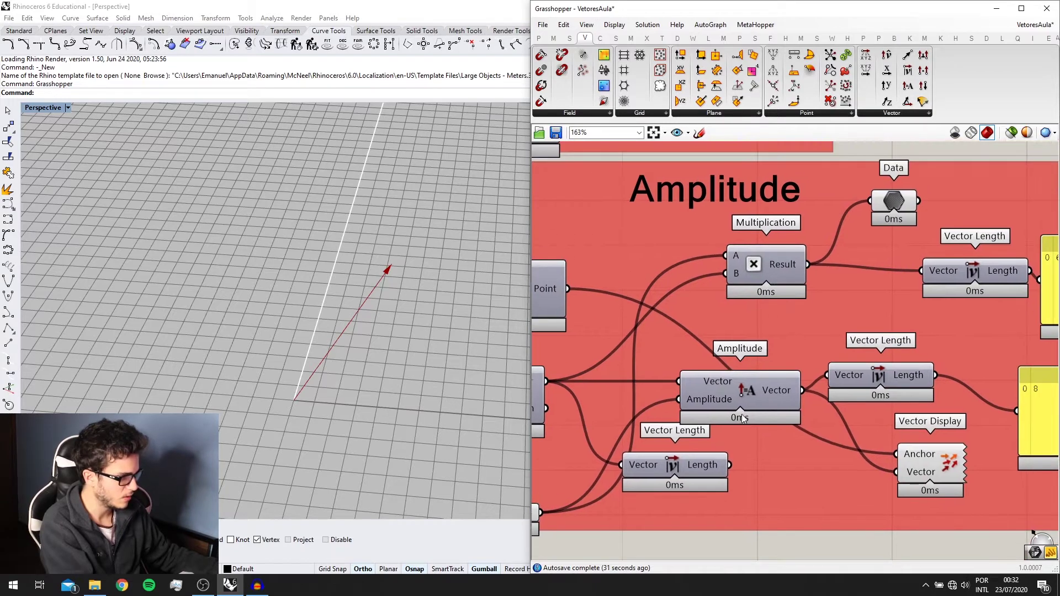
Examine the Multiplication and Amplitude outputs and compare the lengths in their two Panels.
right_drag(850, 295, 755, 321)
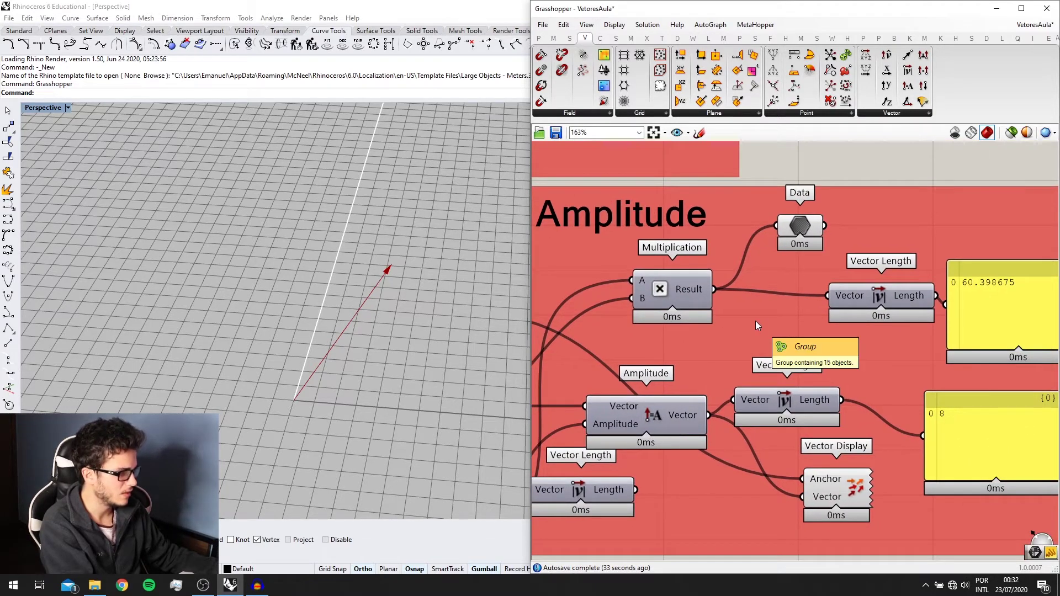
scroll(855, 314, down, 1)
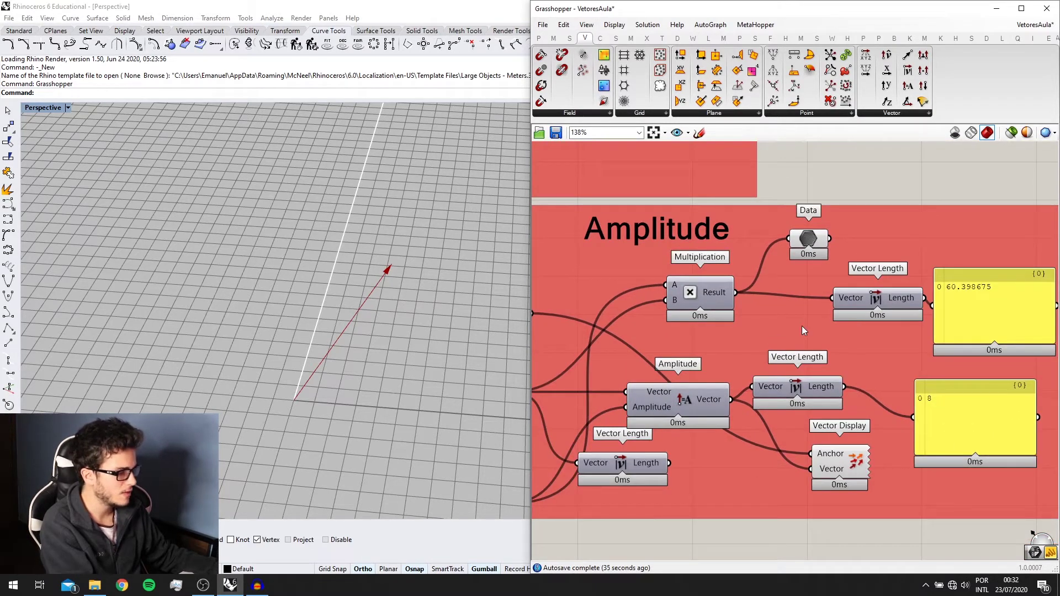
right_drag(802, 325, 833, 330)
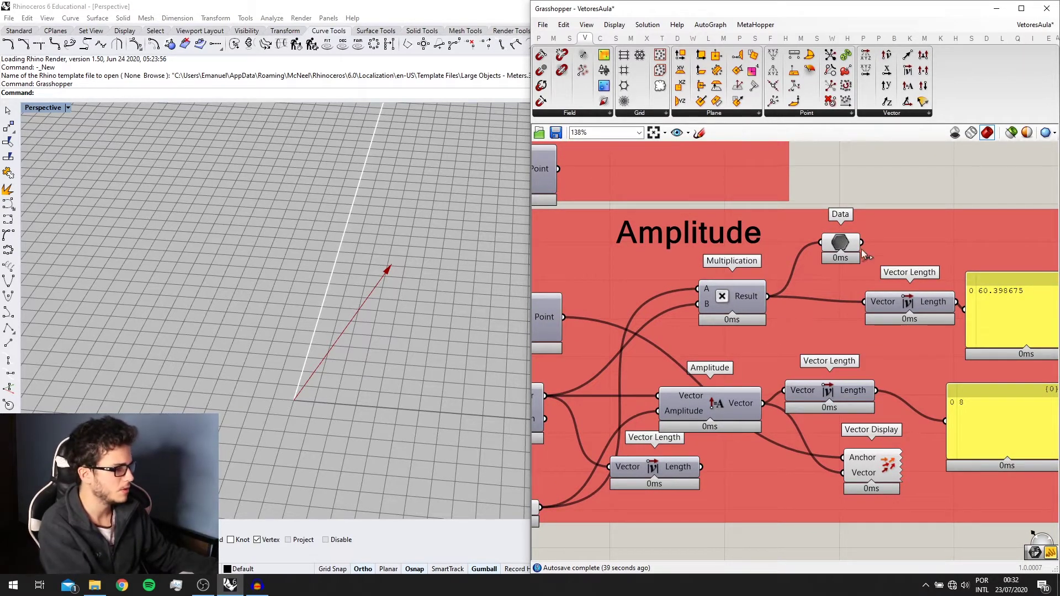
scroll(819, 287, down, 3)
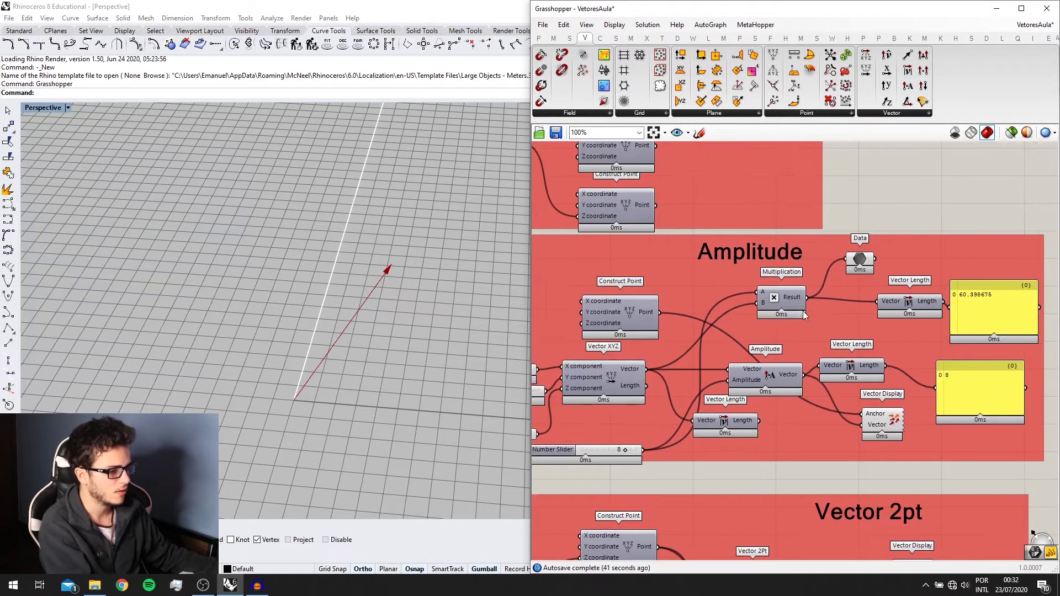
scroll(807, 292, up, 3)
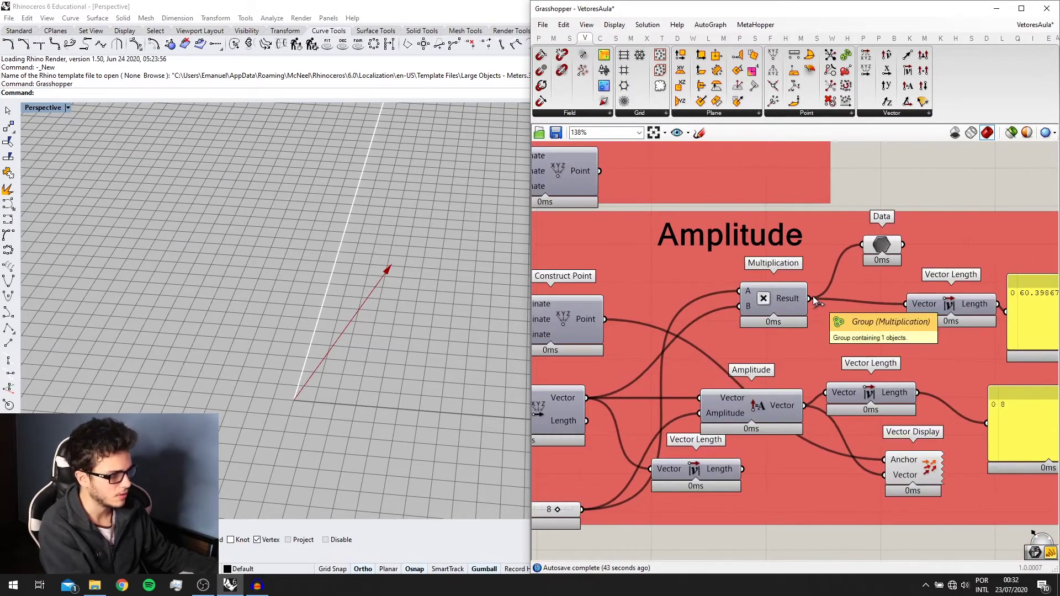
click(785, 300)
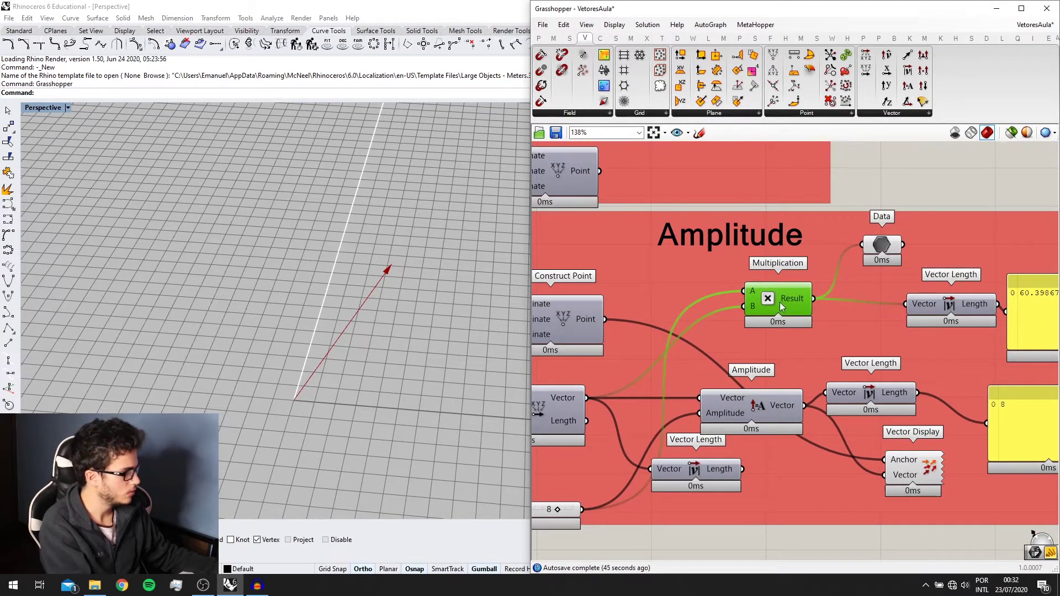
right_drag(780, 303, 807, 260)
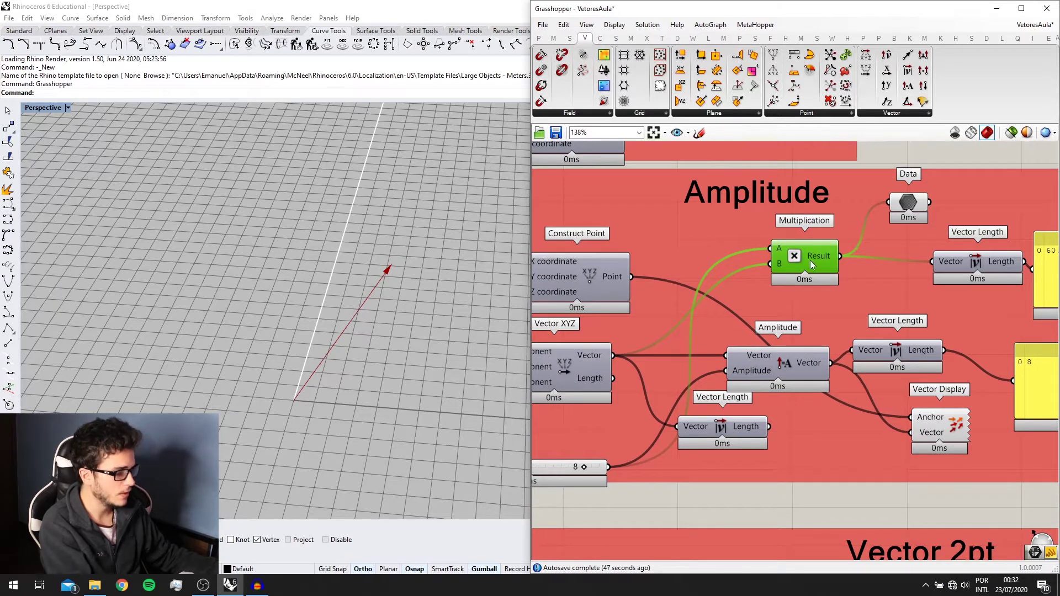
scroll(810, 260, up, 1)
right_drag(814, 247, 653, 276)
click(995, 306)
right_drag(956, 306, 889, 293)
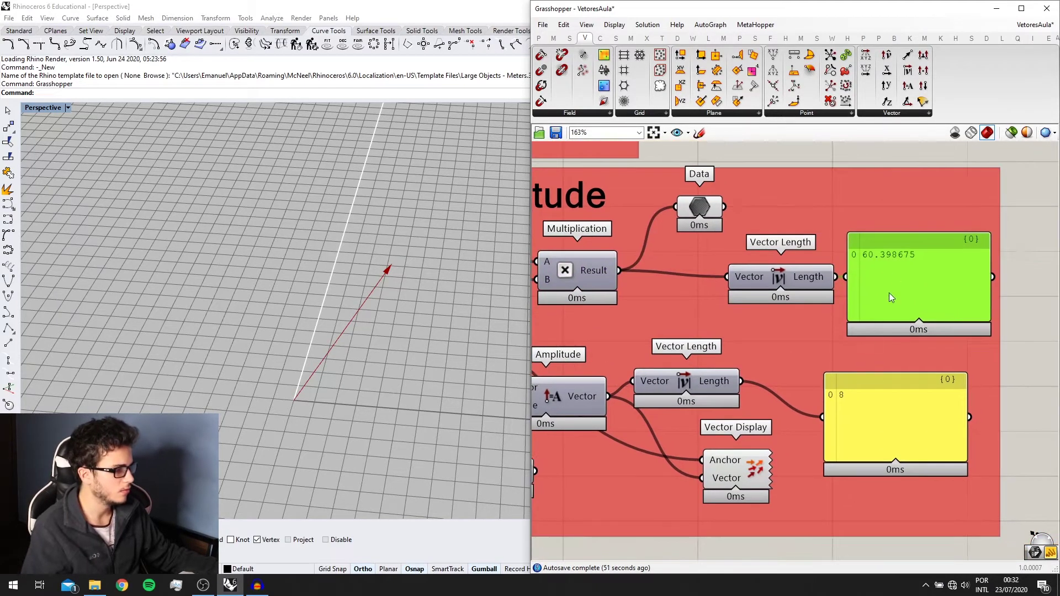
scroll(889, 263, down, 3)
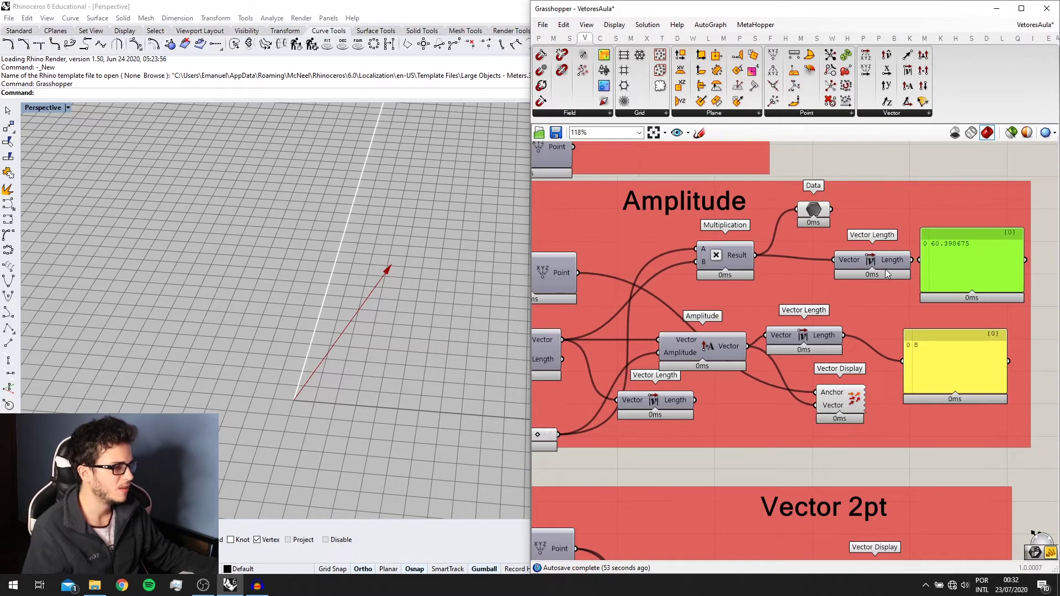
Inspect Multiplication's A and B inputs and trace their wires back to the slider and Vector XYZ.
scroll(749, 270, up, 4)
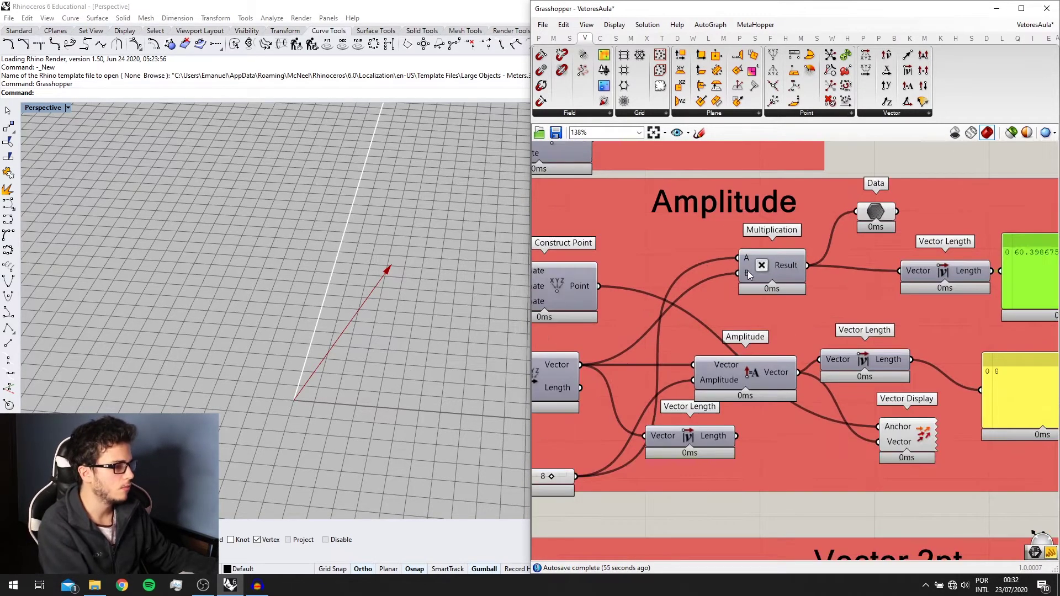
scroll(749, 267, up, 3)
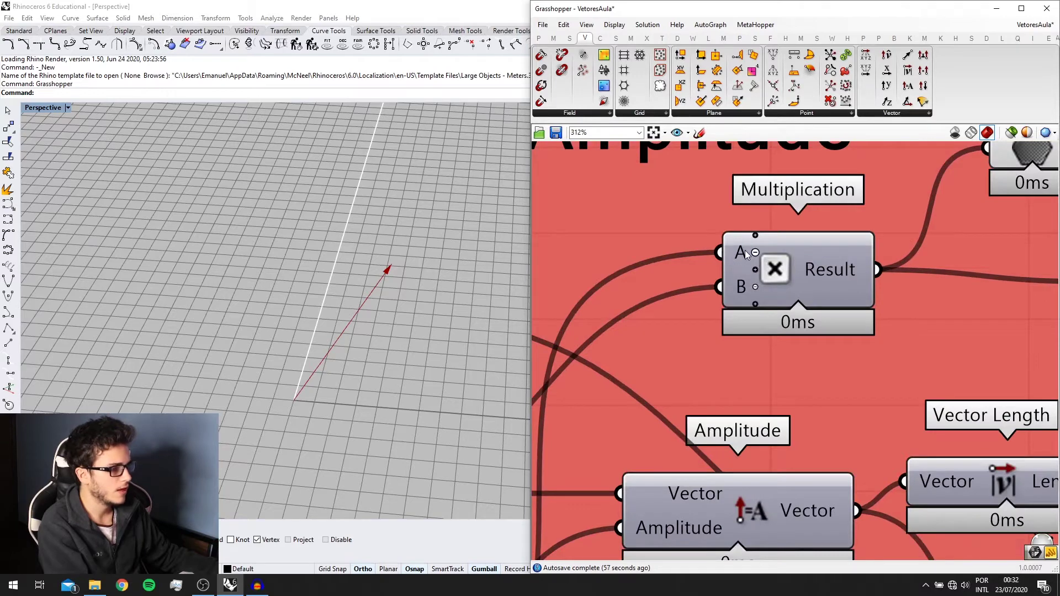
scroll(745, 251, down, 1)
scroll(740, 252, down, 2)
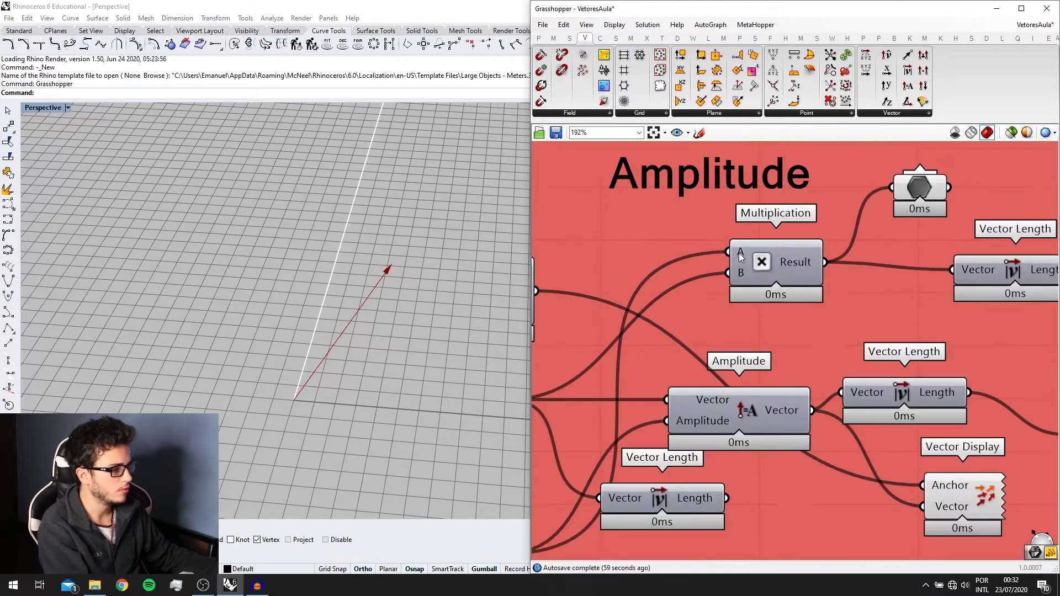
scroll(740, 255, down, 4)
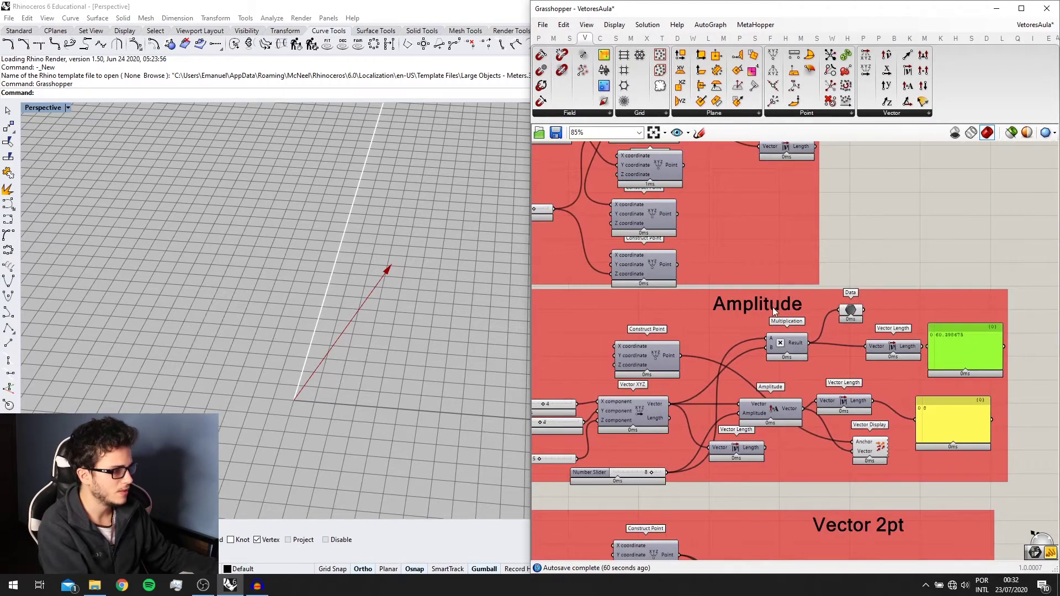
scroll(784, 301, up, 1)
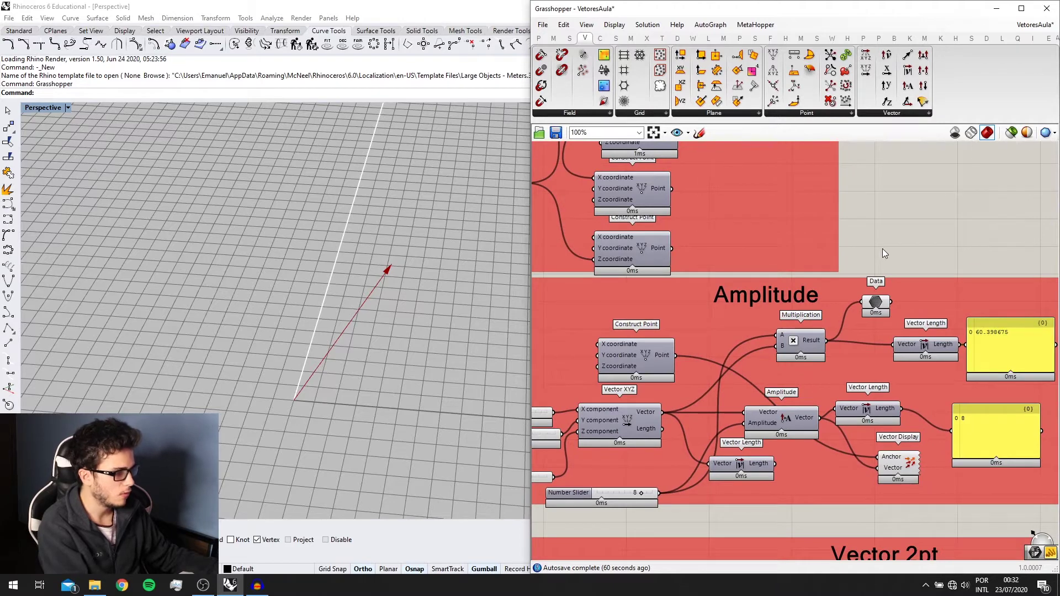
Add a Unit Vector component below the lower Vector Length and feed it from Vector XYZ's Vector output.
double_click(883, 250)
text(unit)
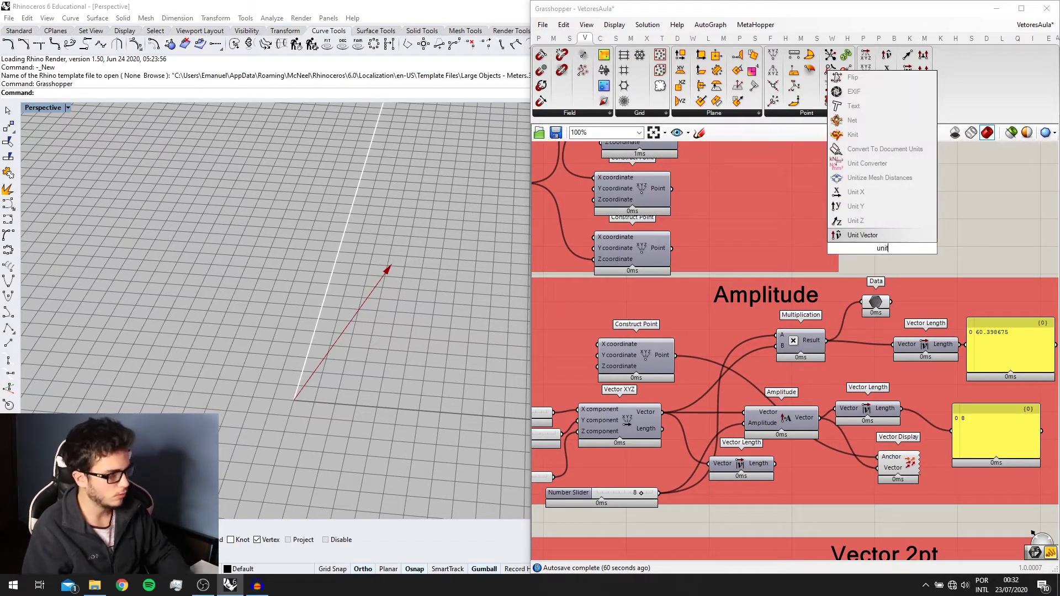
click(862, 235)
drag(880, 261, 738, 351)
scroll(658, 420, up, 1)
drag(748, 353, 701, 499)
Add a Panel beside the Unit Vector and connect it to the Unit Vector's output.
double_click(783, 485)
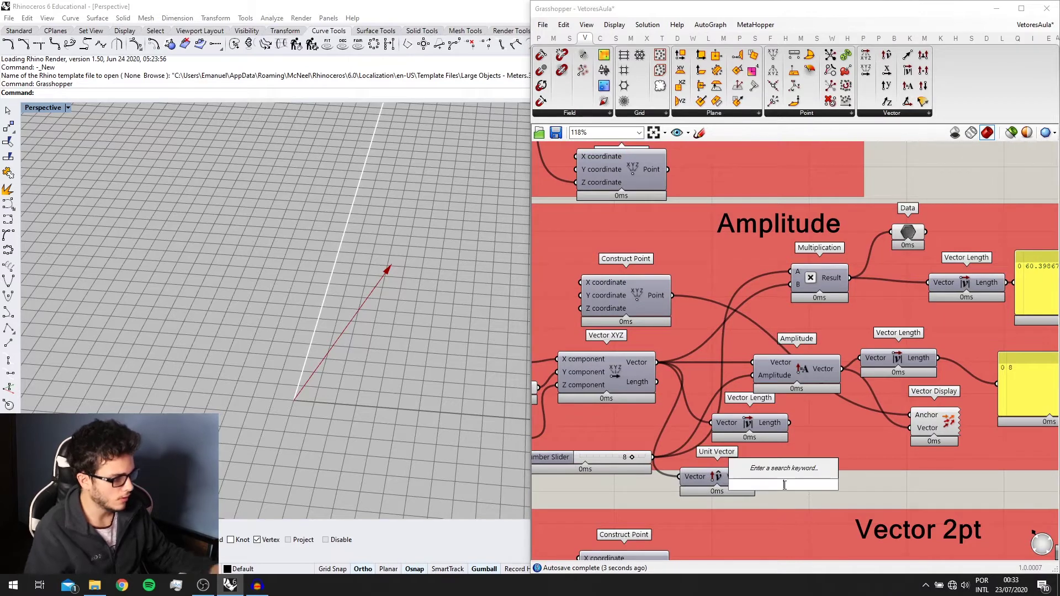
text(pane)
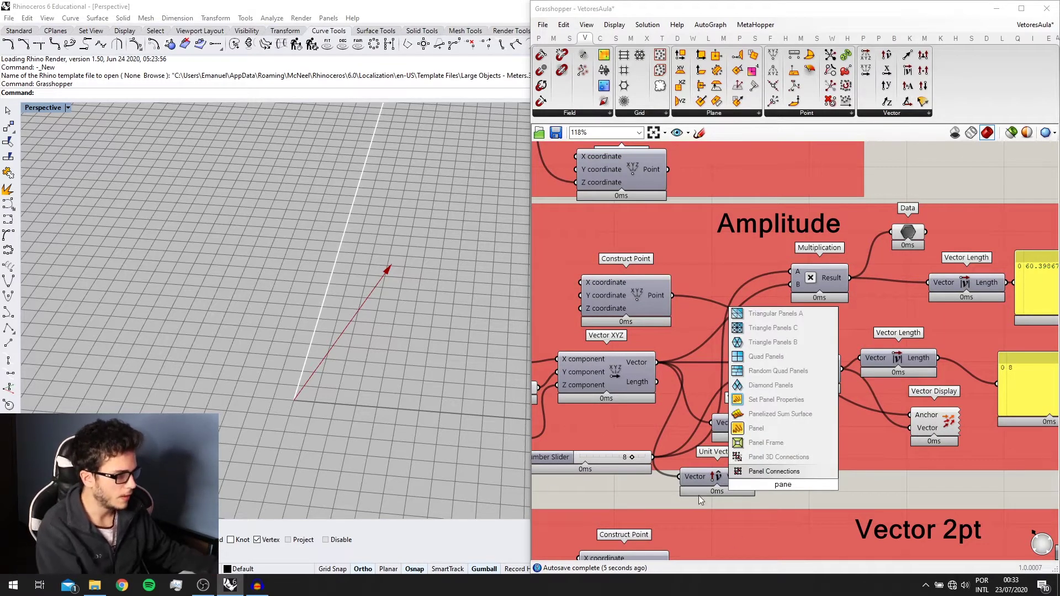
click(790, 429)
drag(723, 473, 772, 467)
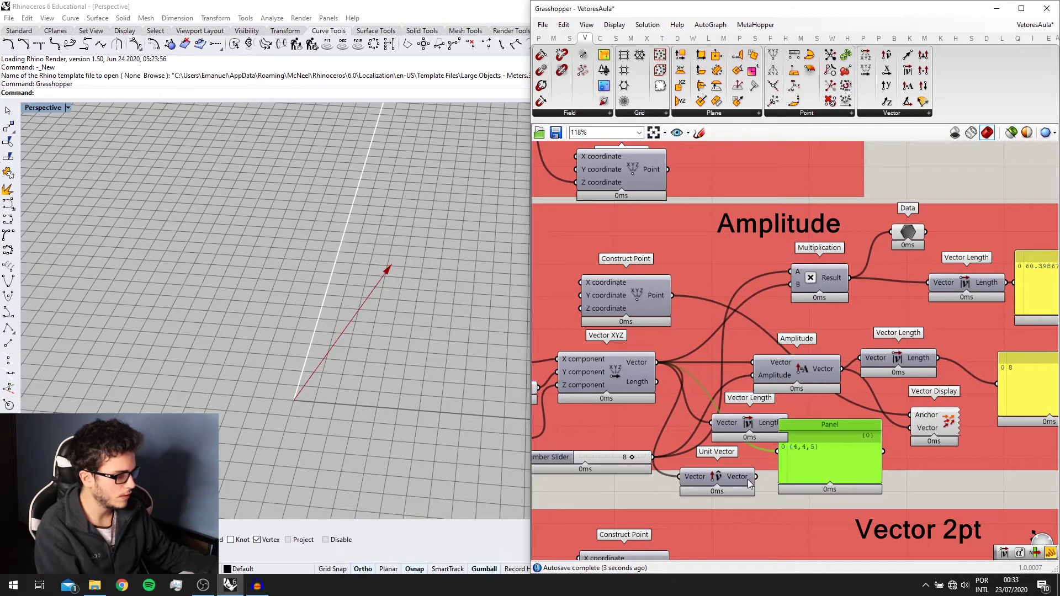
drag(812, 455, 883, 481)
right_drag(902, 368, 856, 359)
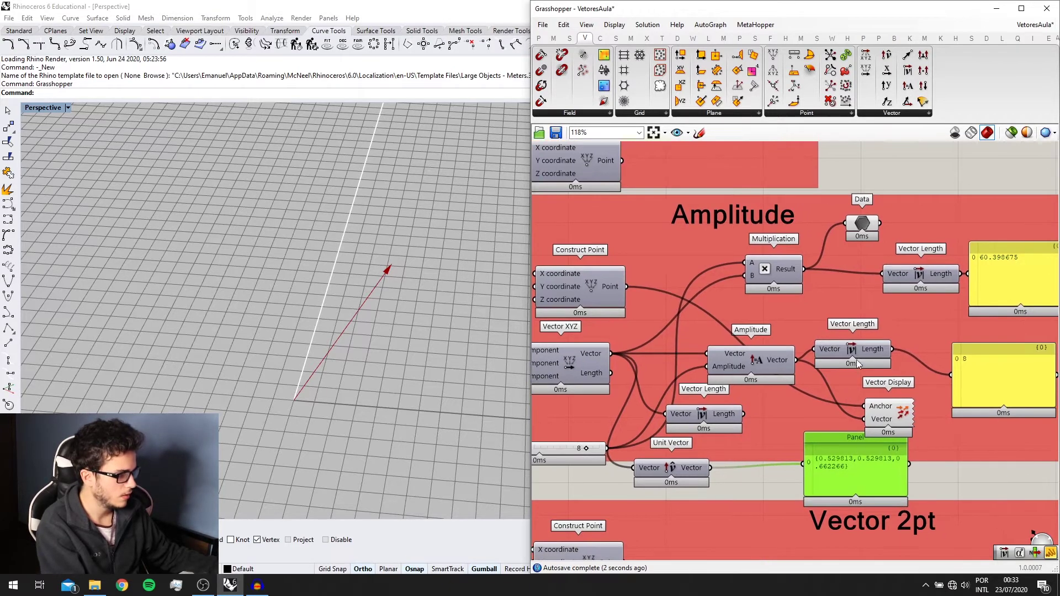
Duplicate Amplitude's Vector Length beside the Unit Vector, then delete the copy together with the Unit Vector.
click(856, 354)
alt+drag(856, 353, 834, 463)
drag(770, 453, 684, 466)
key(Delete)
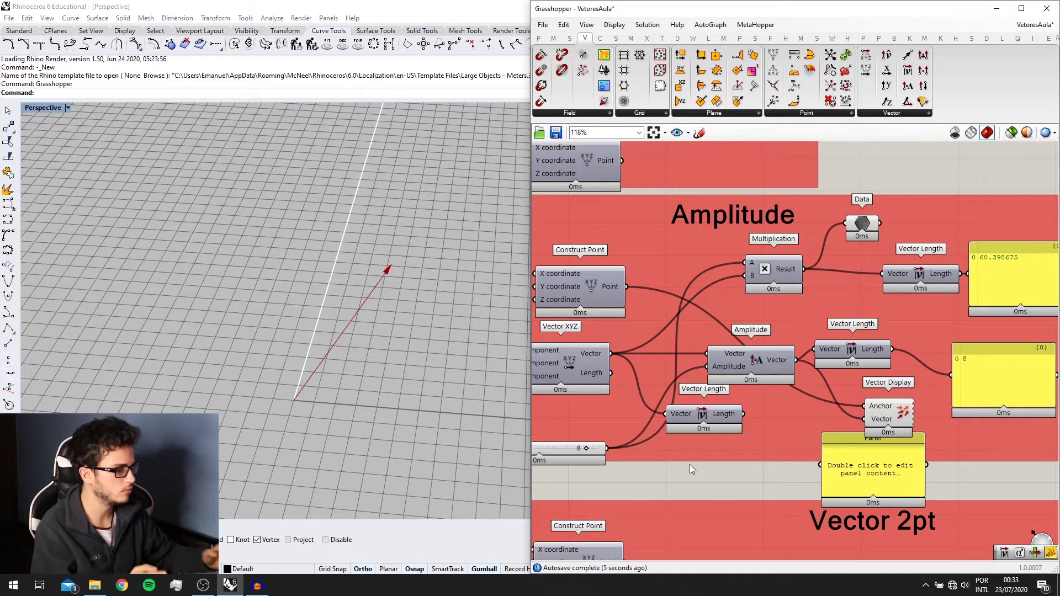
Check the value reaching Multiplication's B input and shift the lower Vector Length component slightly down.
scroll(734, 397, down, 2)
scroll(769, 300, up, 2)
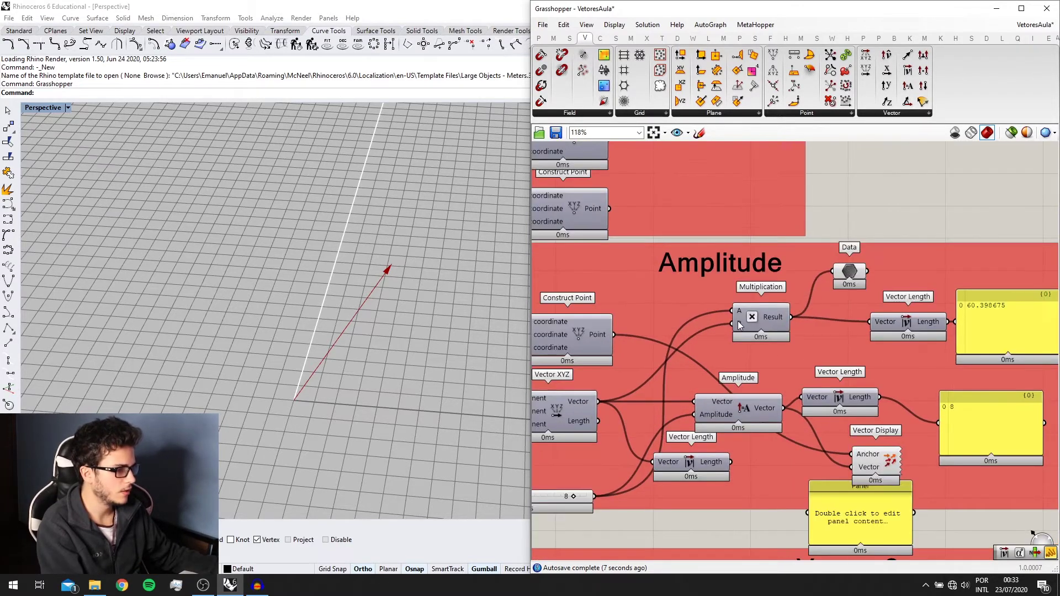
mouse_move(744, 323)
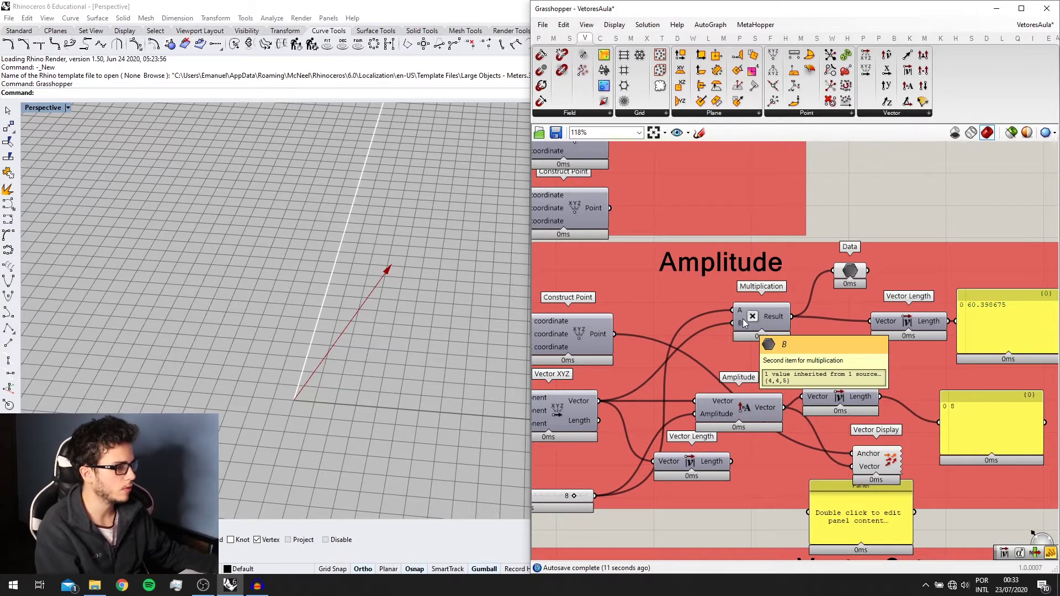
scroll(789, 359, down, 1)
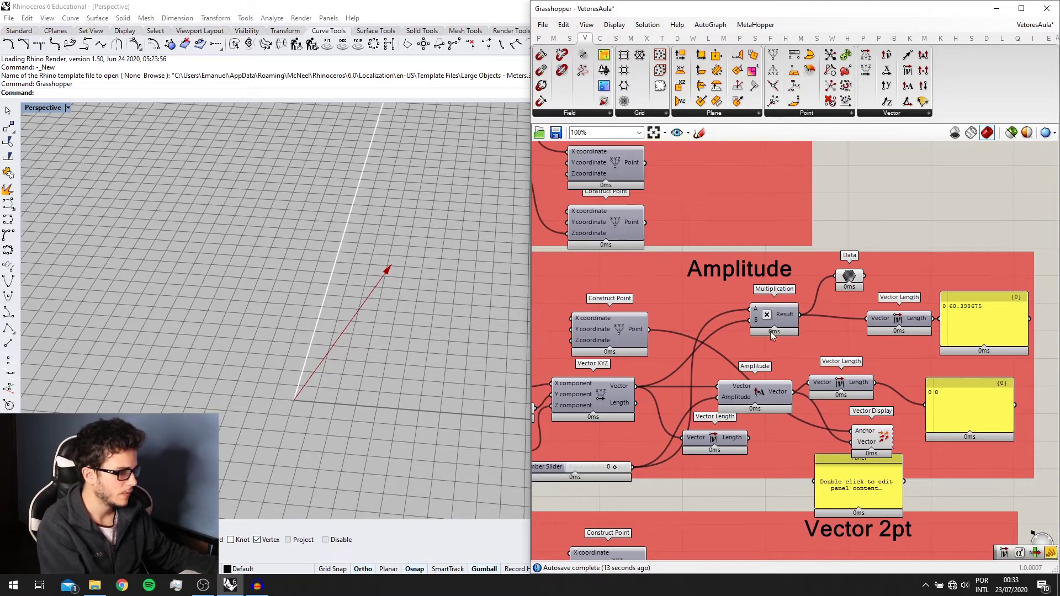
drag(713, 443, 711, 455)
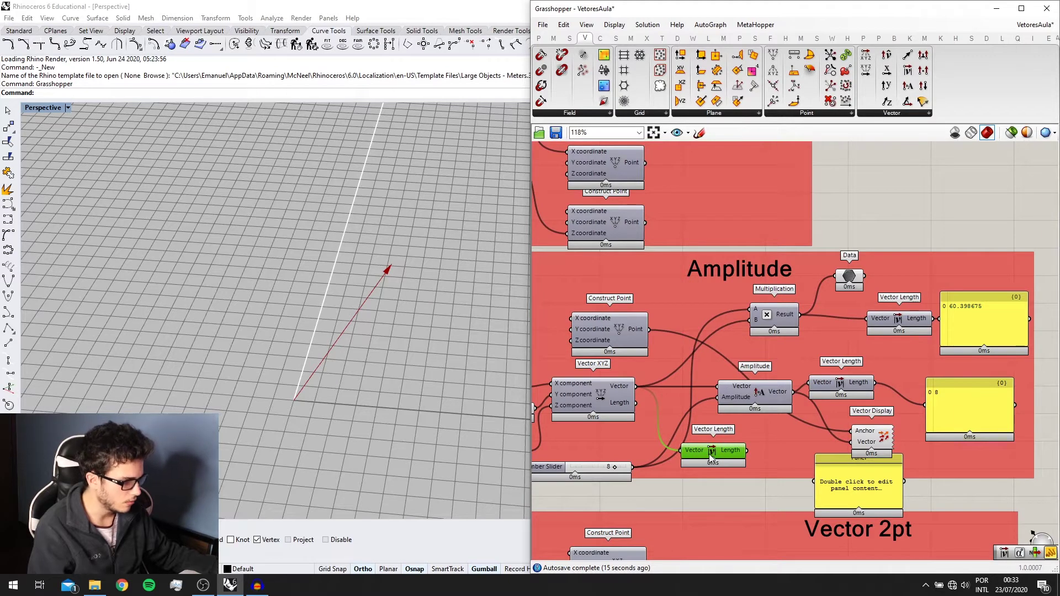
Insert a Unit Vector component between Vector XYZ's Vector output and Multiplication's B input.
double_click(701, 511)
text(uni)
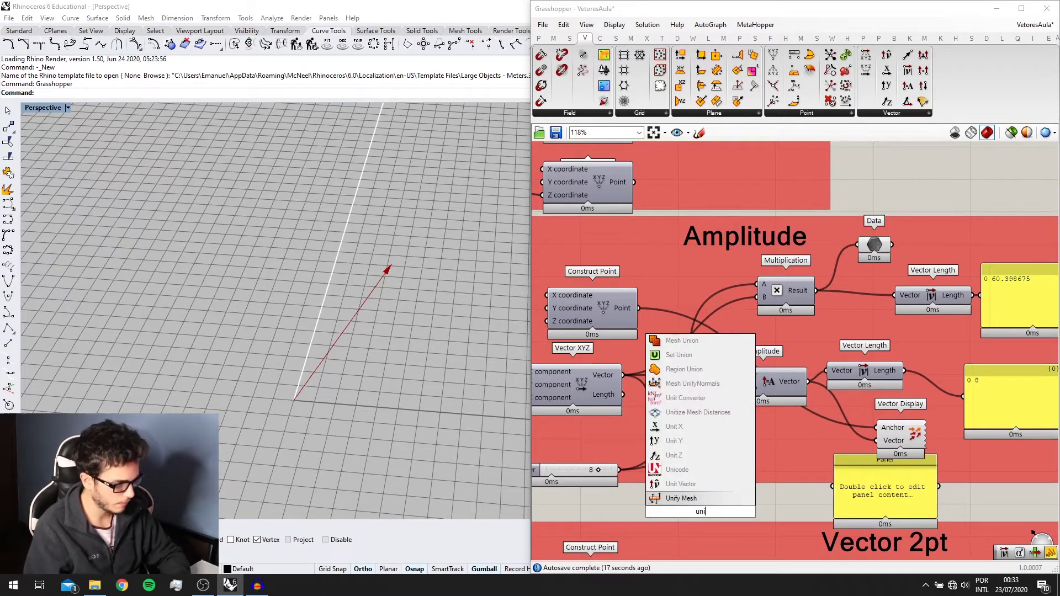
text(tize)
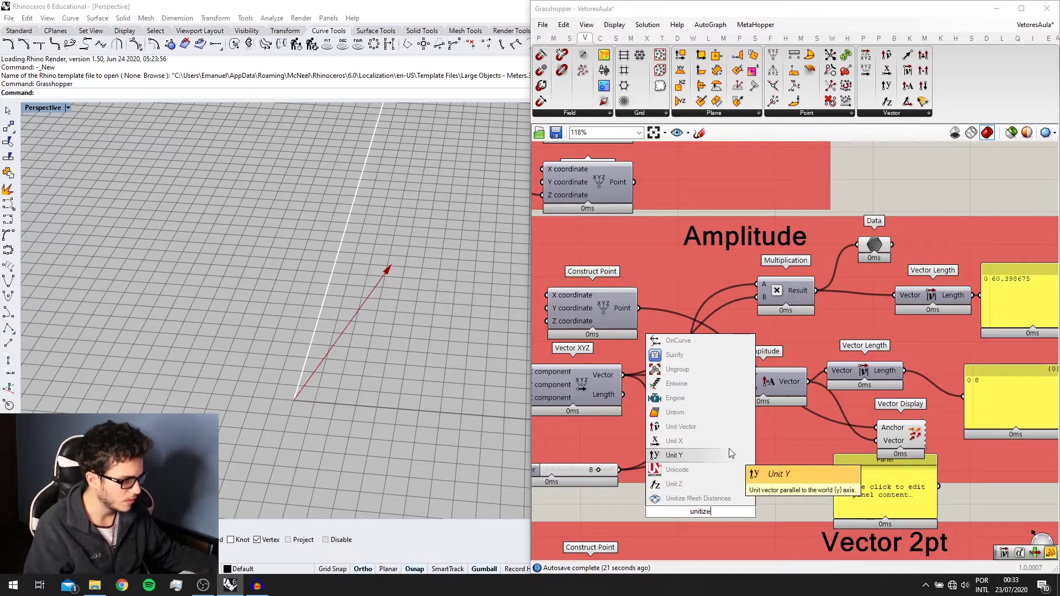
click(720, 426)
drag(706, 514, 690, 307)
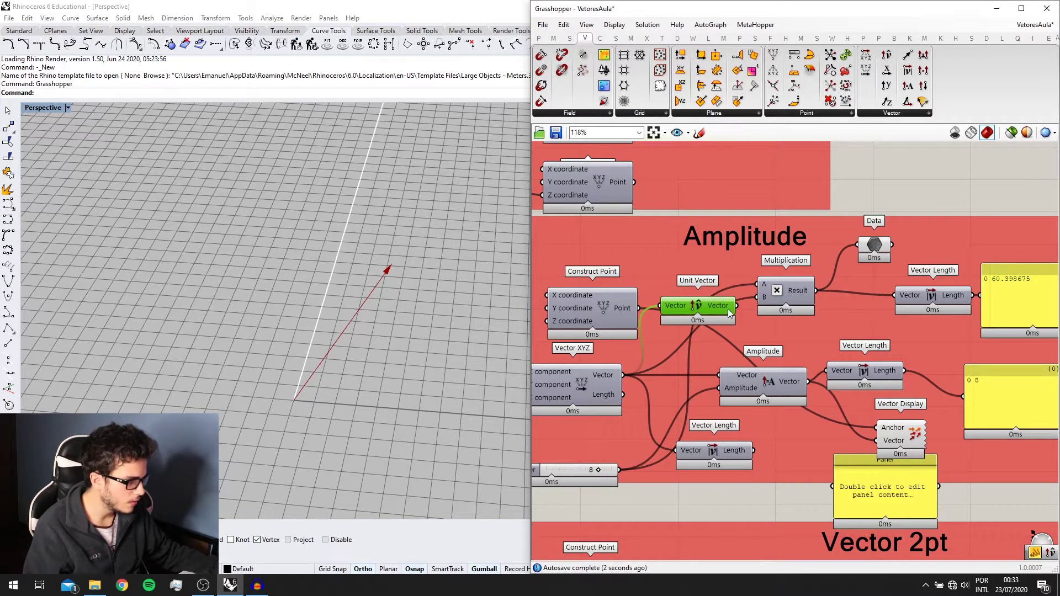
Nudge the Multiplication component down, then wire the upper Panel directly to Multiplication's Result and move the Panel up.
drag(790, 299, 795, 309)
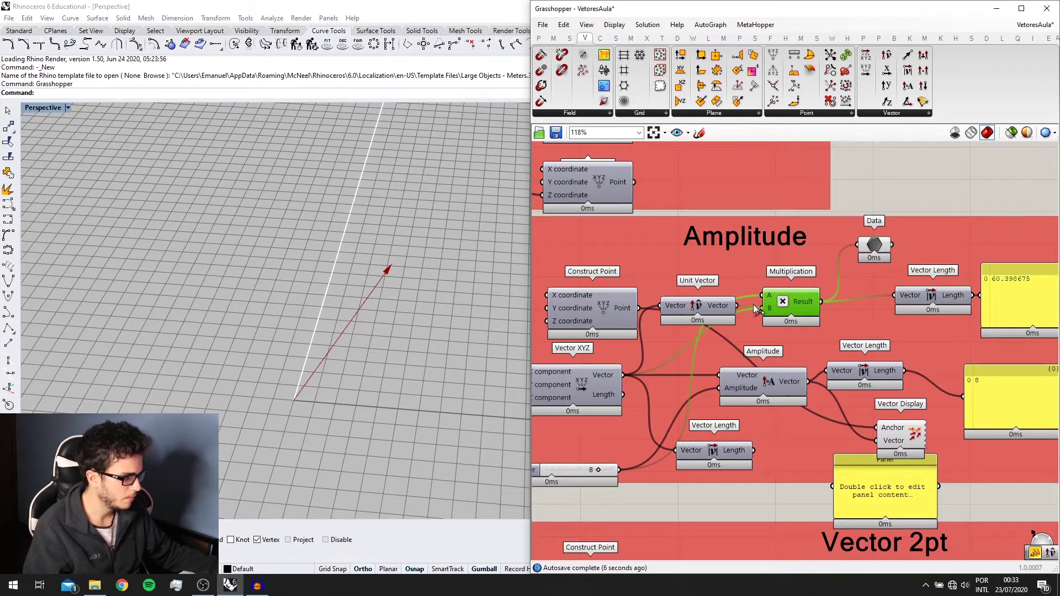
right_drag(833, 319, 779, 316)
scroll(711, 309, down, 1)
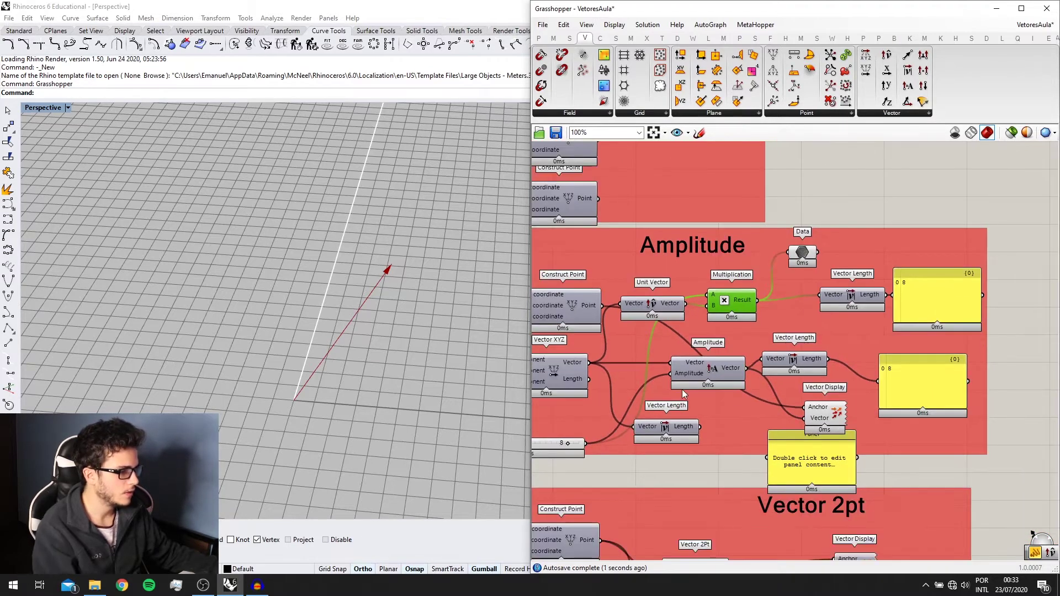
scroll(811, 259, up, 1)
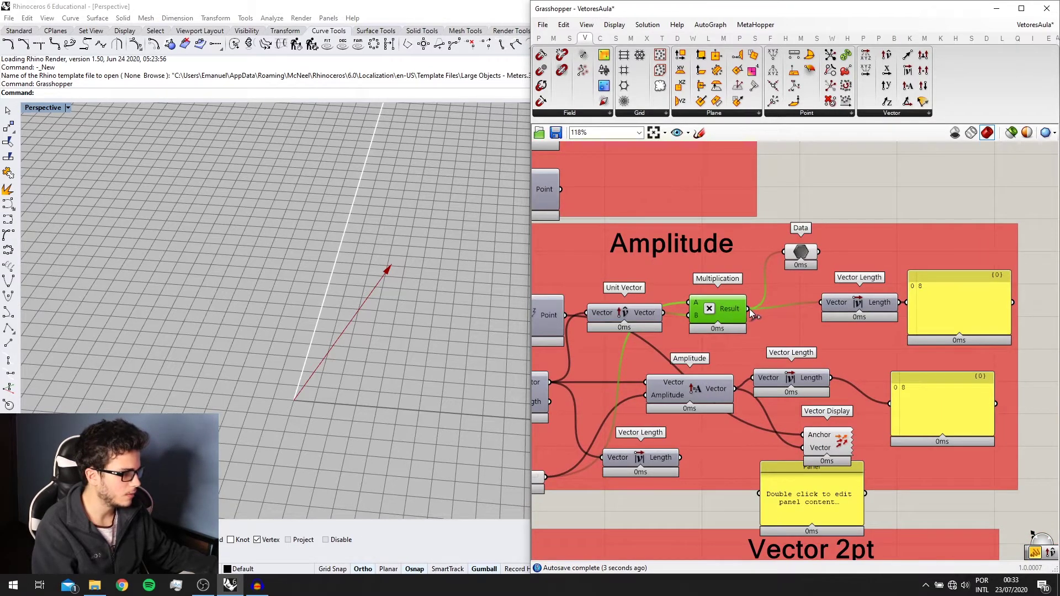
drag(918, 309, 910, 263)
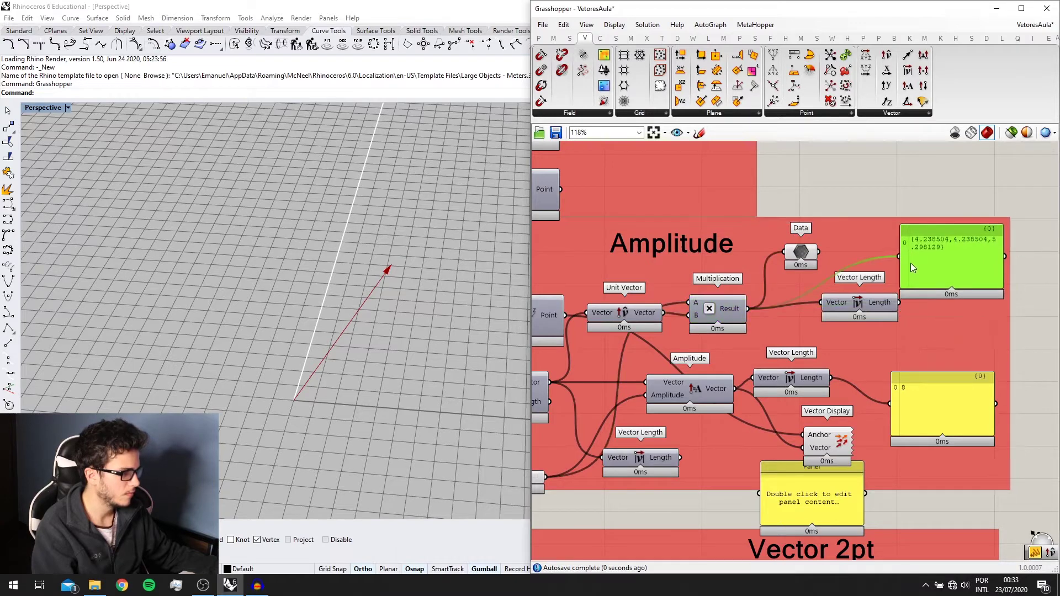
scroll(849, 257, down, 2)
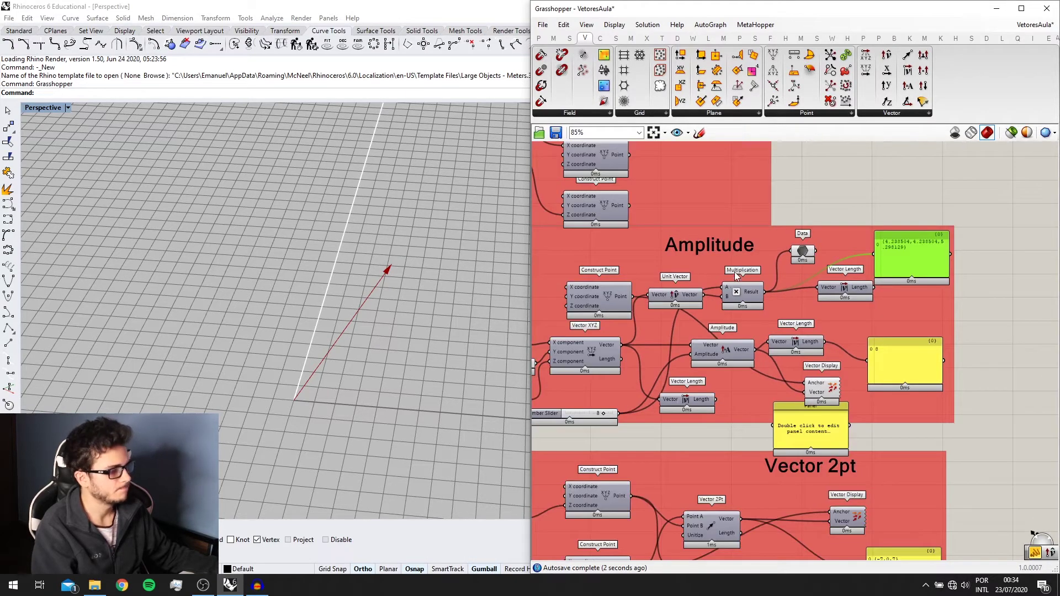
Delete the Unit Vector and reconnect Vector XYZ's Vector output directly to Multiplication's B input.
right_drag(668, 305, 709, 254)
scroll(709, 253, up, 1)
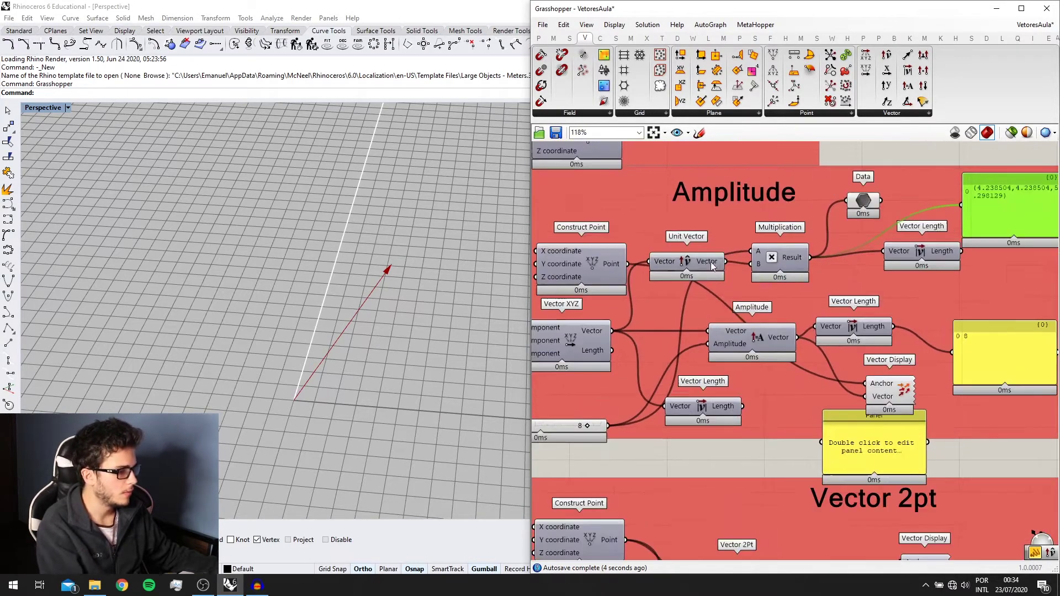
click(709, 255)
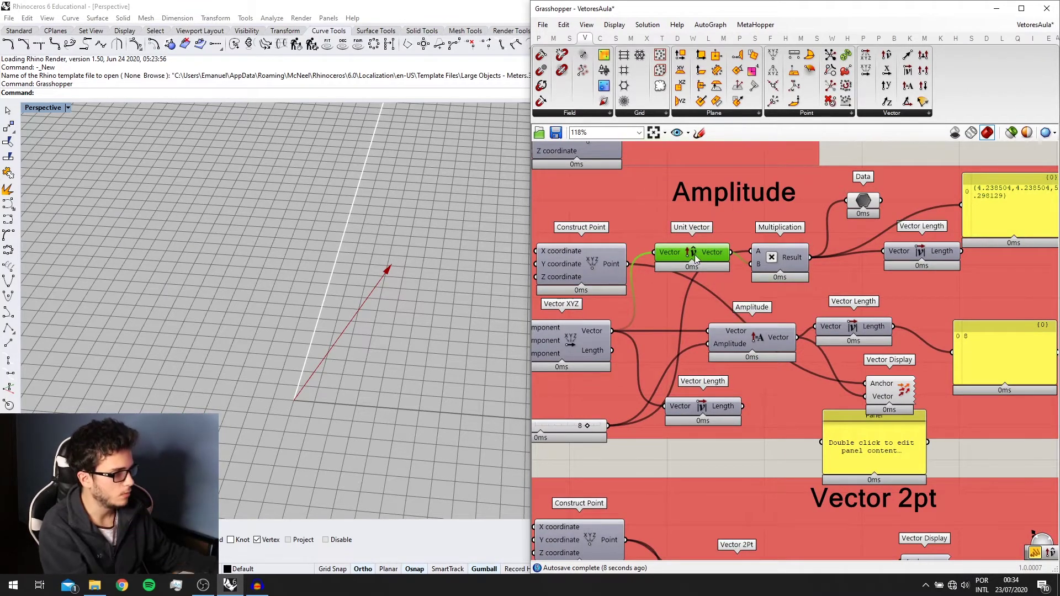
key(Delete)
drag(612, 332, 754, 265)
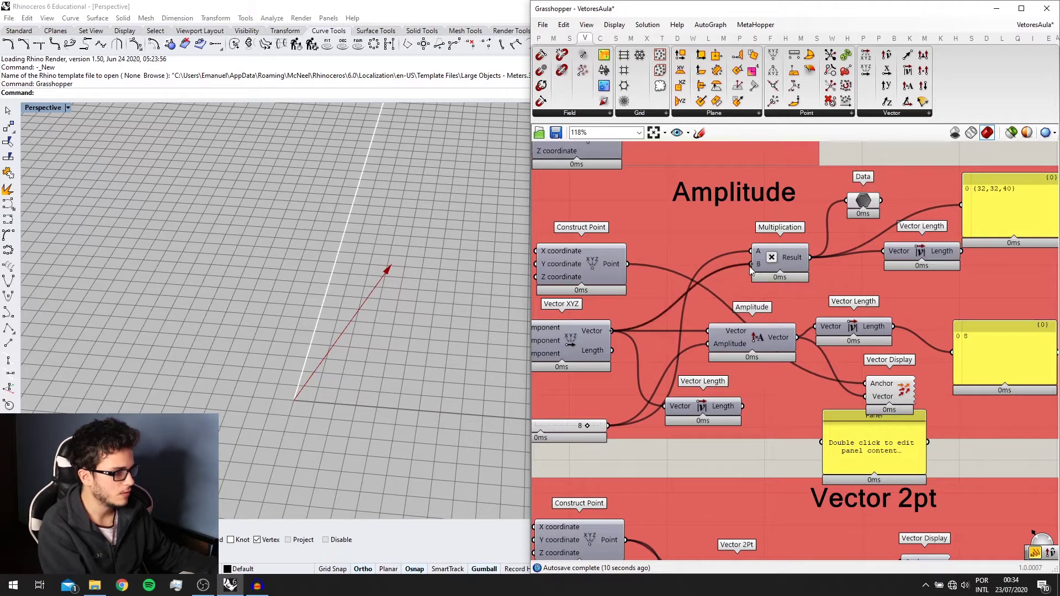
Unitize Vector XYZ's Vector output in the Amplitude group.
right_drag(588, 344, 642, 345)
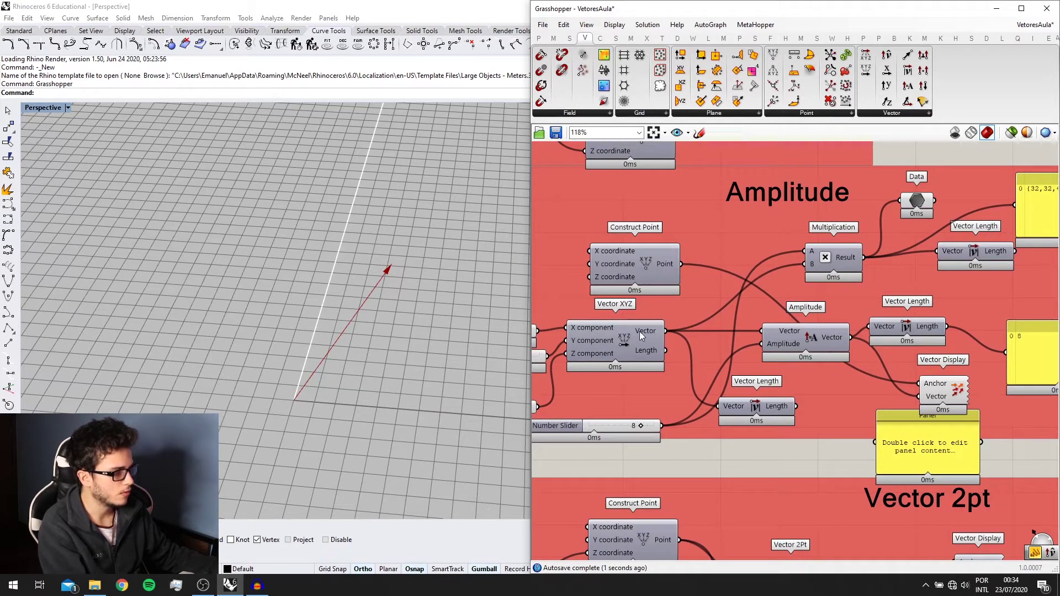
right_click(642, 335)
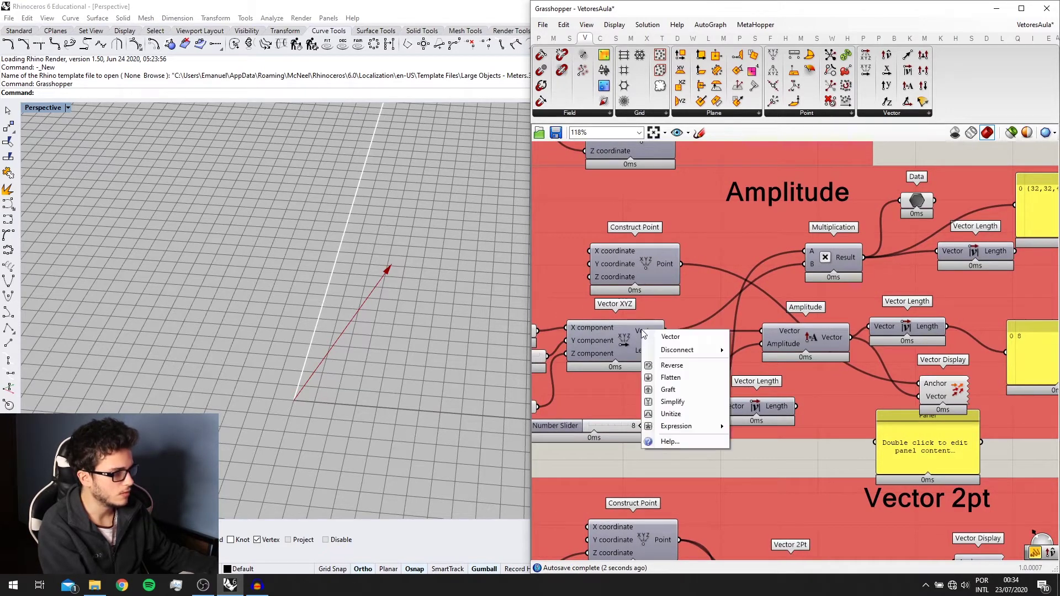
click(678, 414)
right_drag(812, 339, 687, 355)
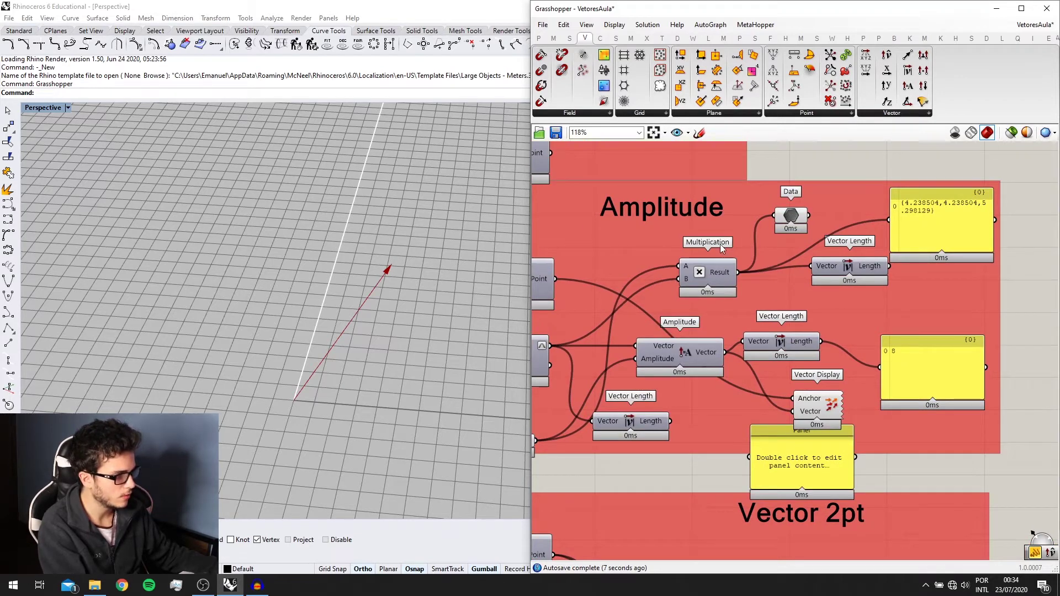
scroll(717, 250, down, 2)
right_drag(718, 251, 786, 273)
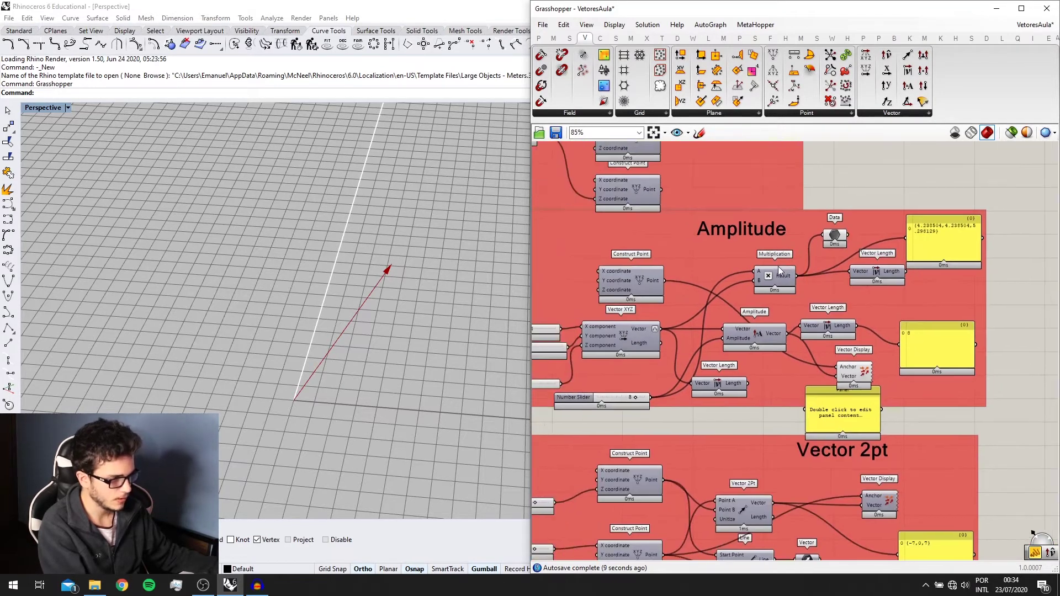
Delete the empty Panel below the Amplitude group's Vector Display.
click(853, 411)
key(Delete)
scroll(699, 279, up, 1)
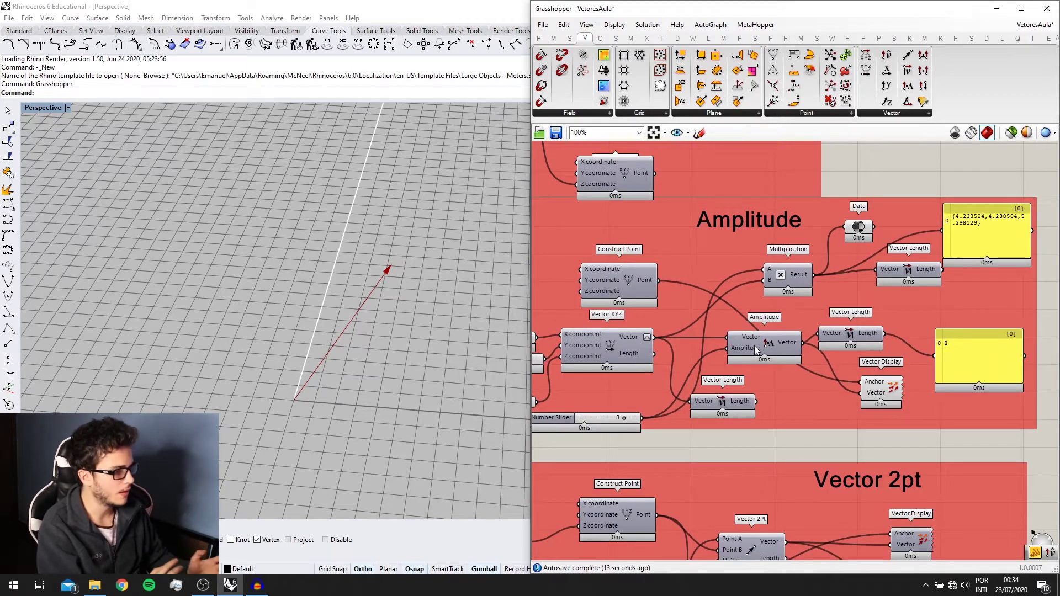
scroll(800, 333, down, 3)
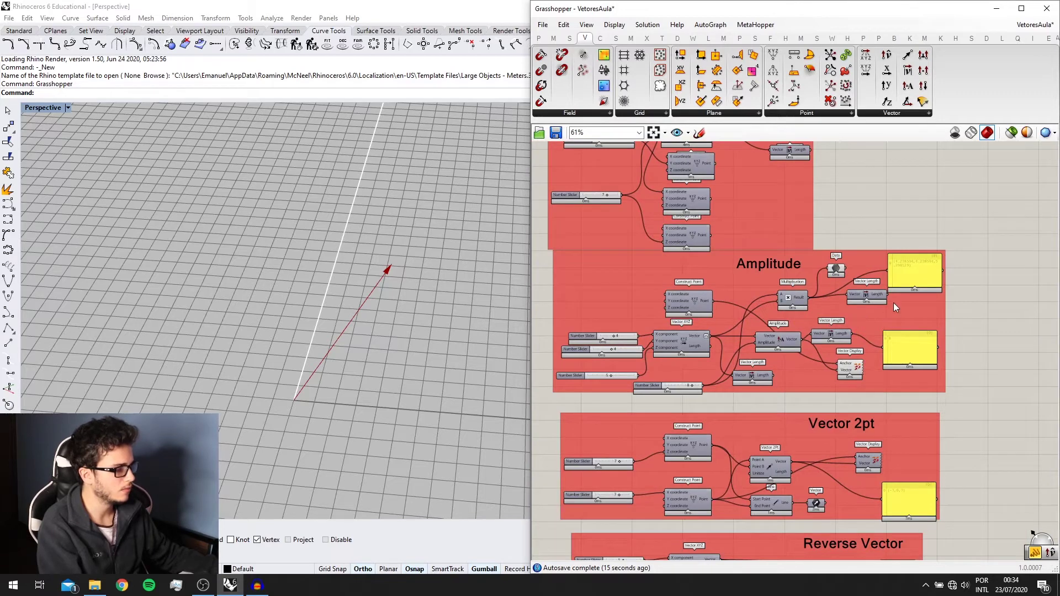
Turn off the preview of the Amplitude group's components, including its Vector Display.
scroll(893, 303, up, 1)
drag(924, 357, 784, 260)
middle_click(783, 259)
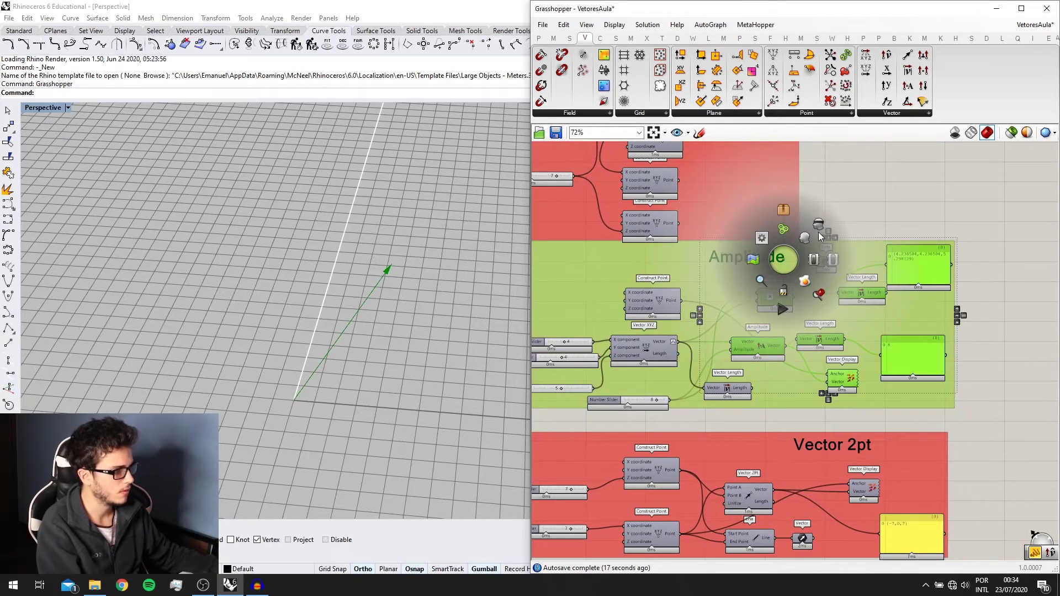
click(819, 233)
scroll(787, 286, down, 2)
right_drag(787, 287, 791, 245)
scroll(781, 376, up, 3)
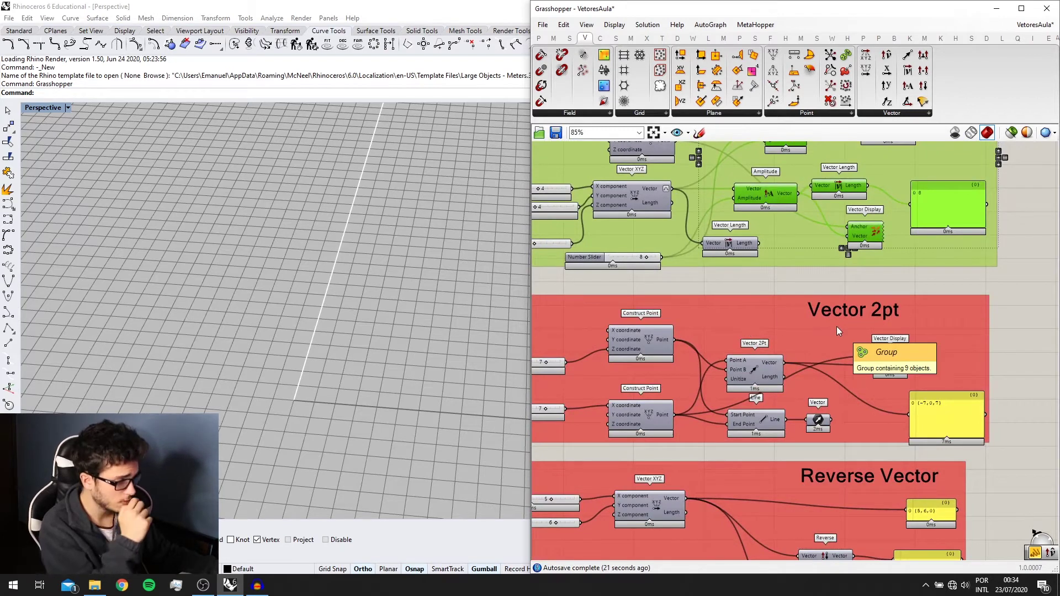
scroll(721, 350, up, 1)
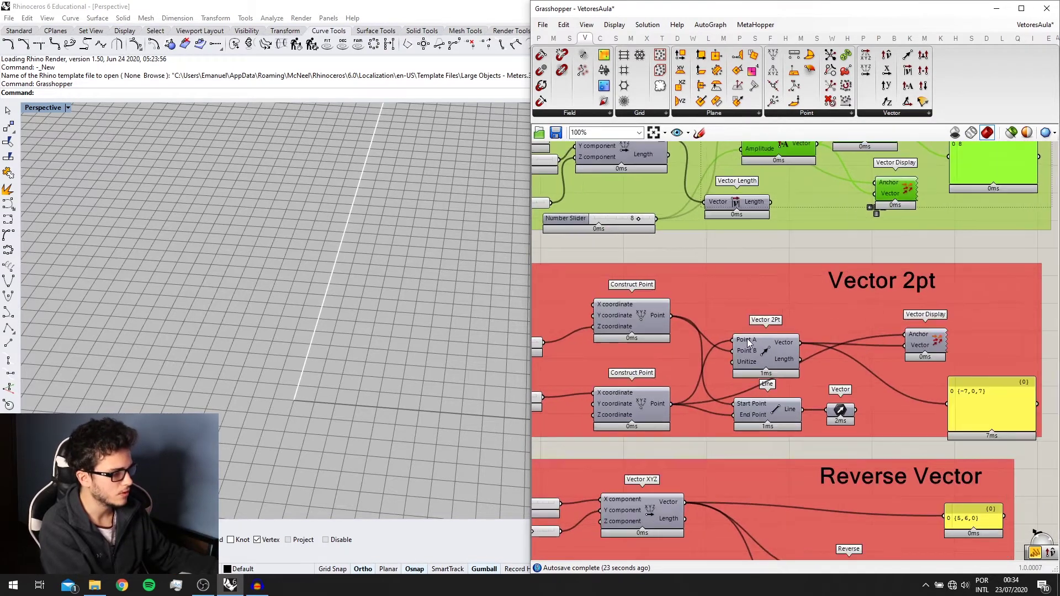
Turn on the preview of the Vector Display in the Vector 2pt group.
click(923, 341)
middle_click(923, 342)
click(945, 321)
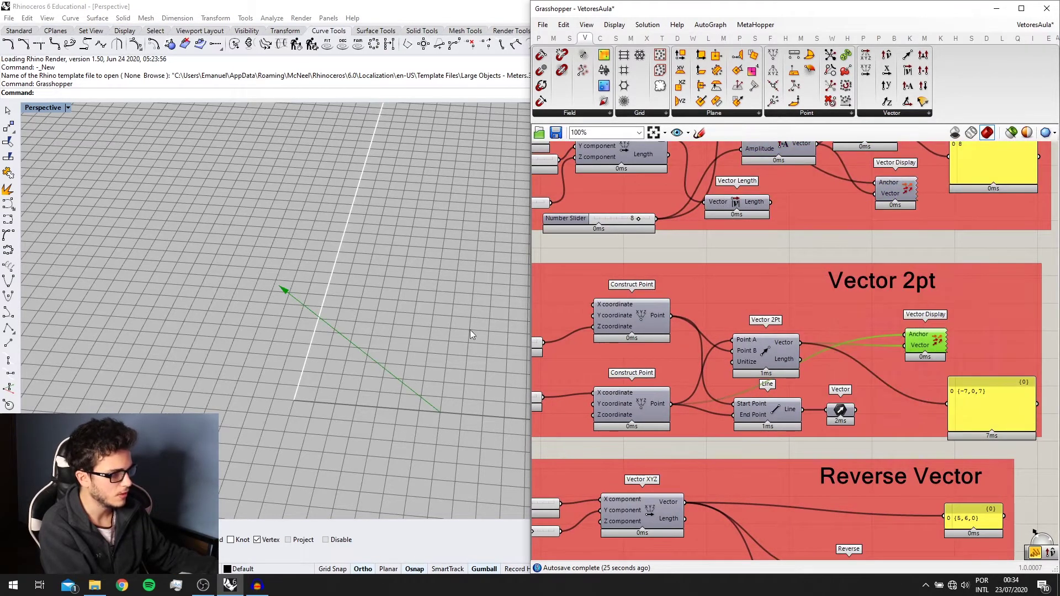
right_drag(469, 330, 507, 333)
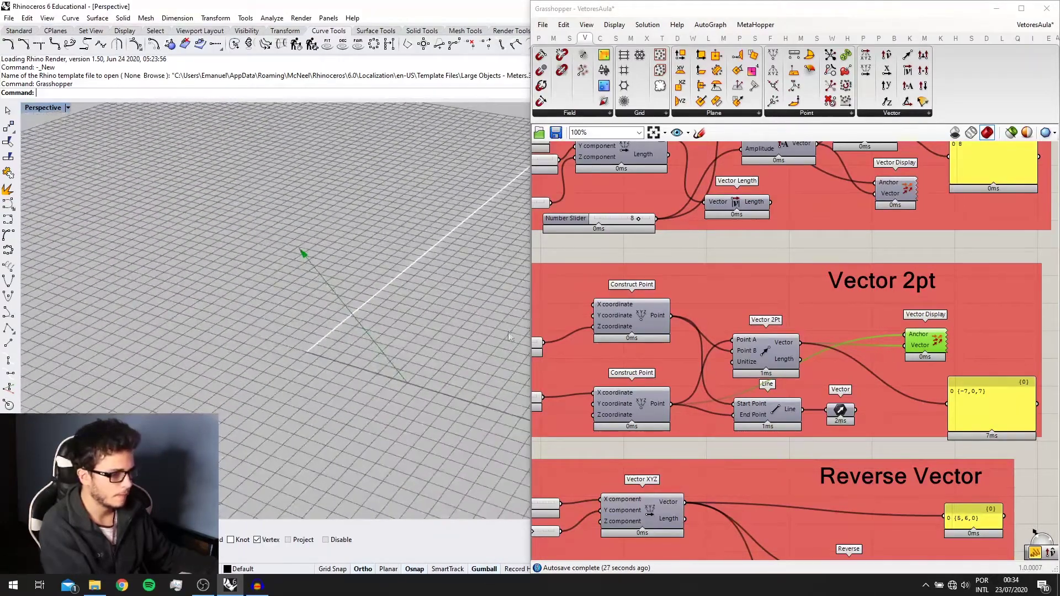
Turn on the preview of both Construct Point components in the Vector 2pt group.
right_drag(876, 398, 937, 355)
scroll(937, 355, down, 1)
click(727, 356)
middle_click(728, 358)
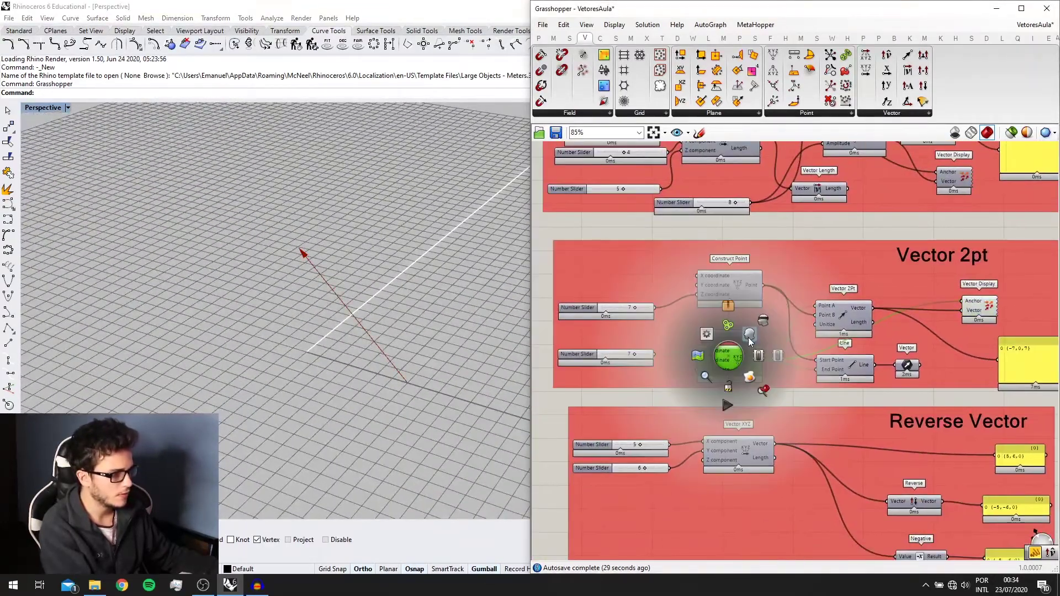
click(748, 335)
middle_click(741, 297)
click(762, 278)
right_drag(766, 317, 707, 332)
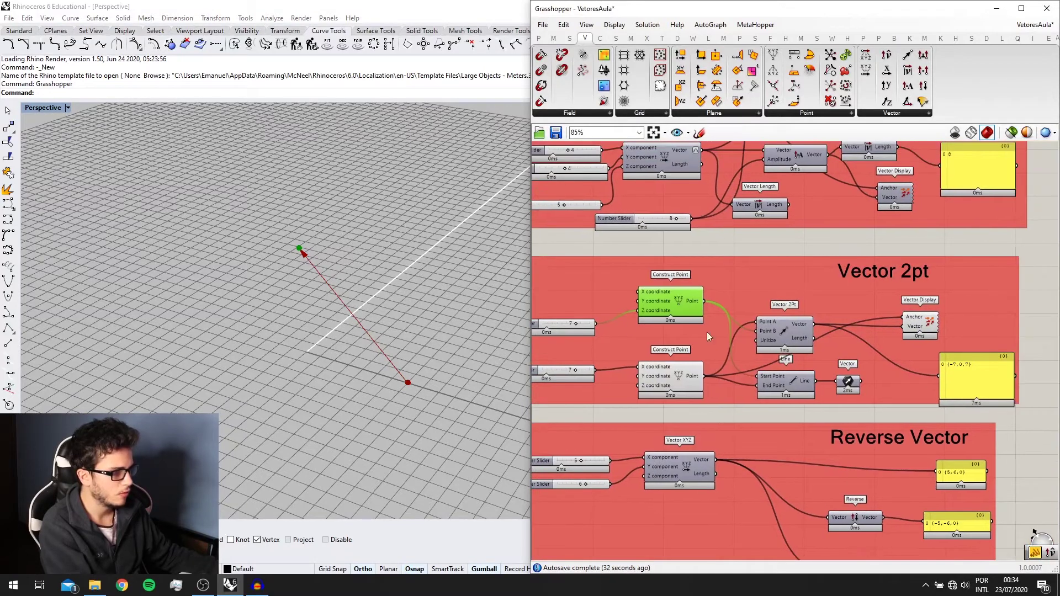
scroll(792, 311, up, 1)
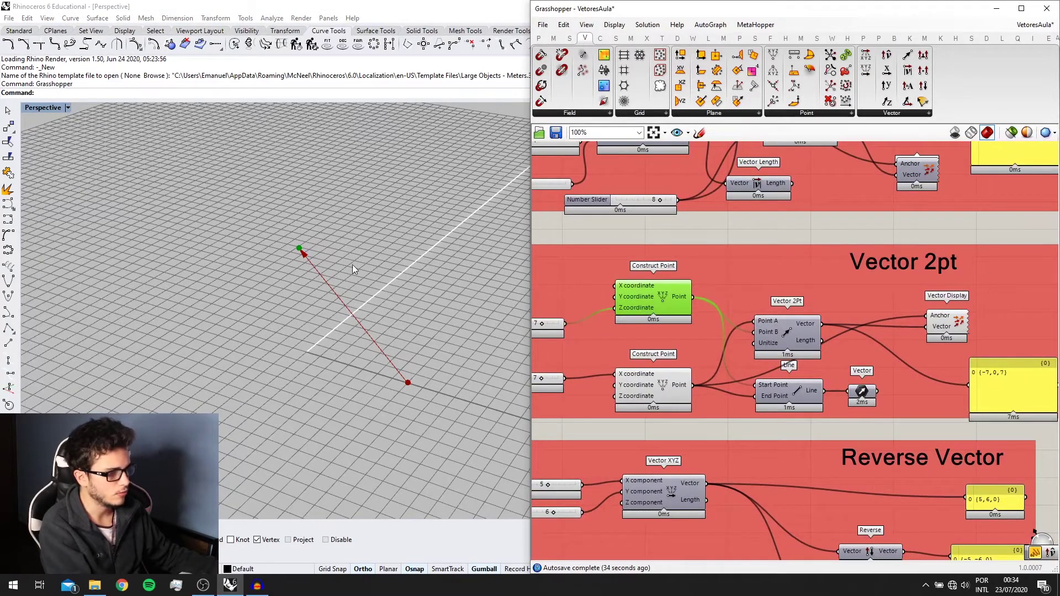
right_drag(596, 249, 613, 266)
scroll(296, 347, up, 2)
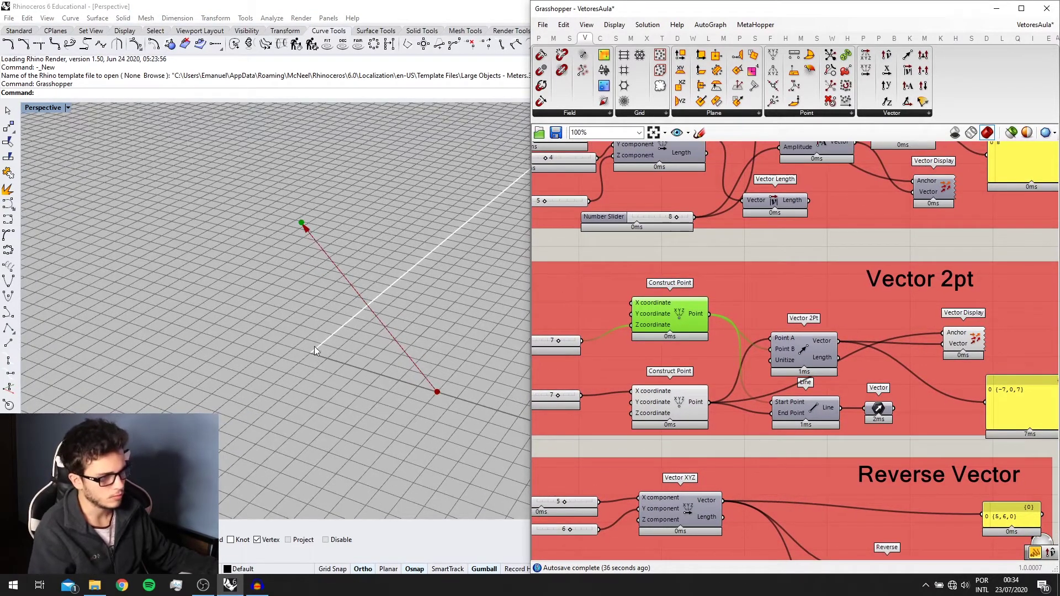
Anchor the Vector 2pt group's Vector Display to a copy of the upper Construct Point with its Z slider disconnected.
drag(645, 329, 667, 282)
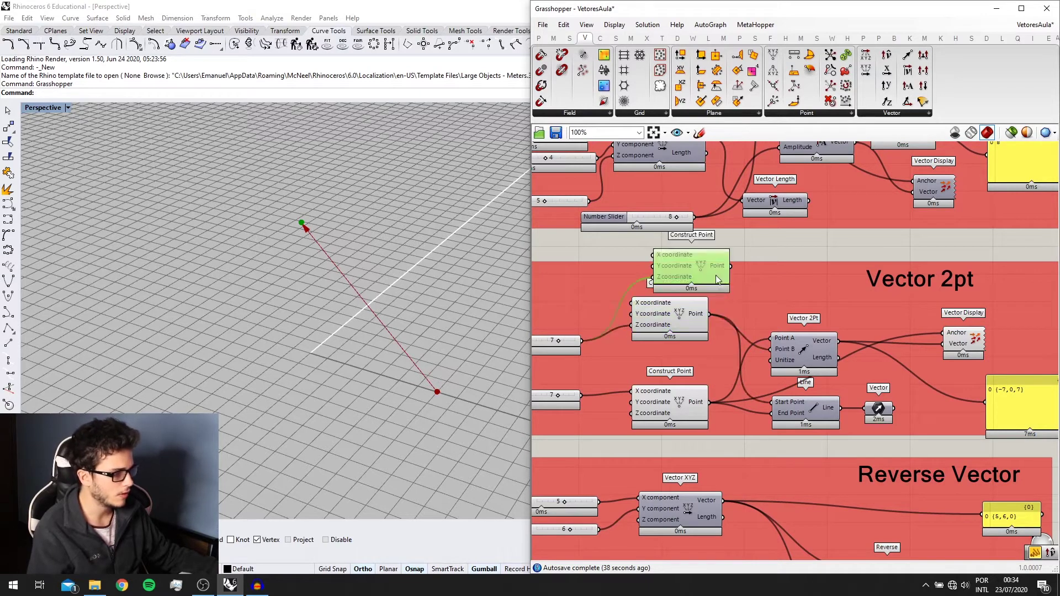
ctrl+drag(593, 341, 583, 341)
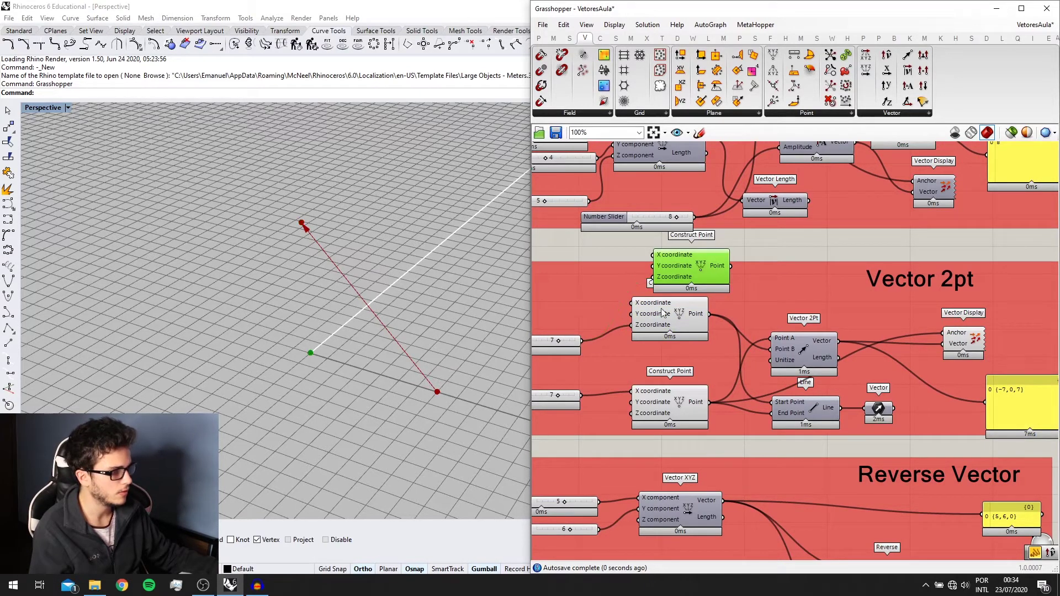
drag(734, 267, 943, 333)
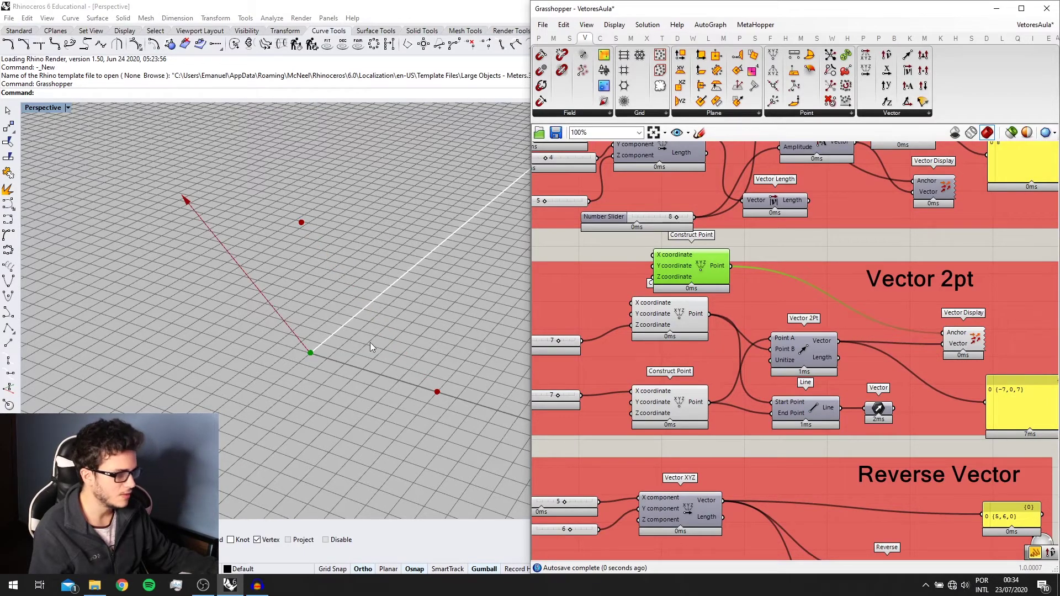
click(278, 286)
right_drag(278, 286, 342, 292)
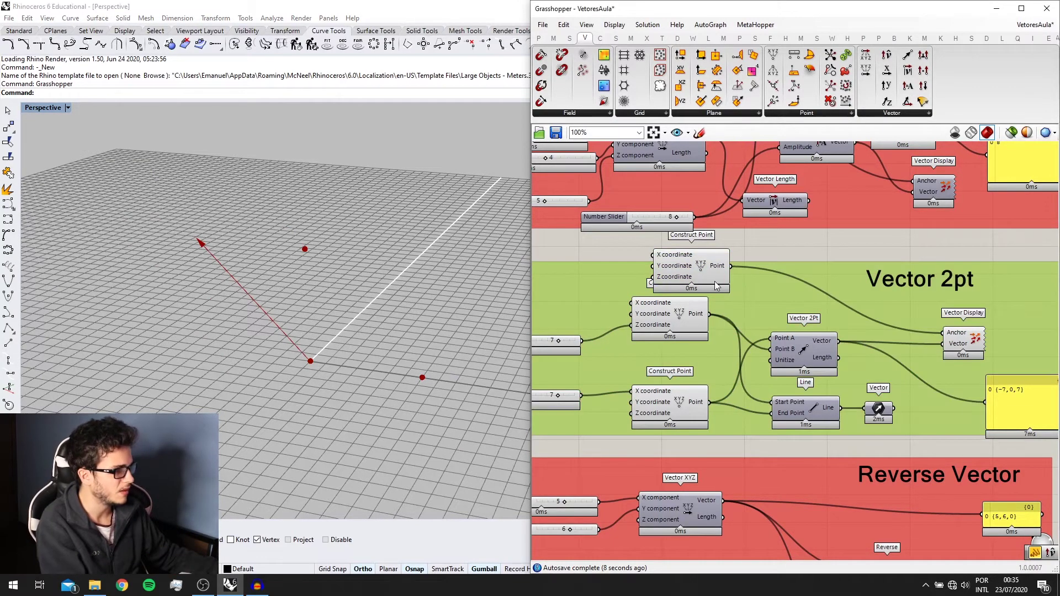
click(687, 316)
click(668, 414)
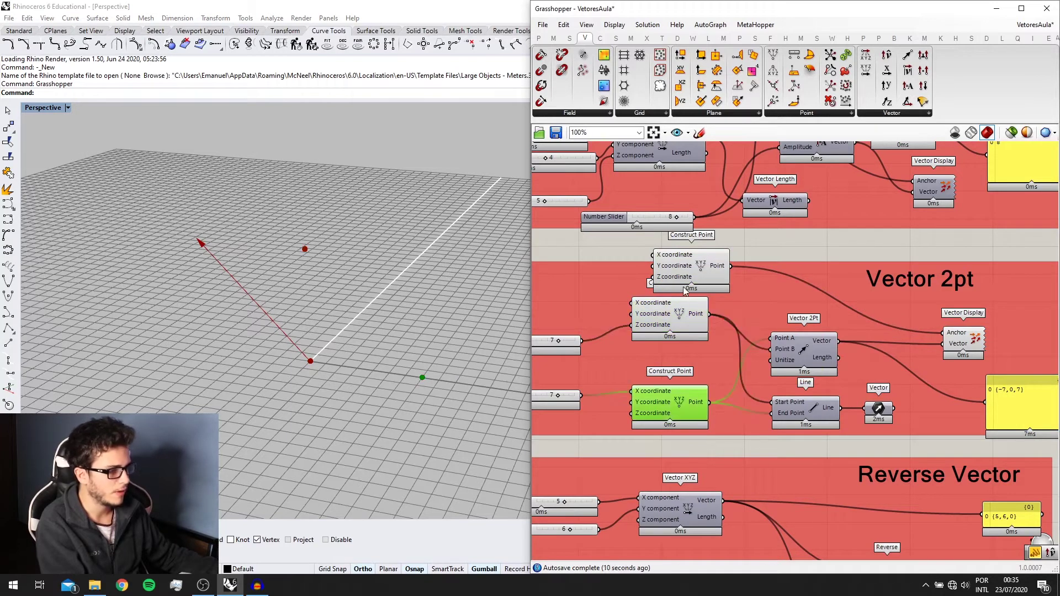
Delete the copied Construct Point and wire the lower Construct Point's Point output to Vector Display's Anchor.
click(685, 276)
key(Delete)
drag(677, 402, 942, 332)
right_drag(469, 349, 349, 260)
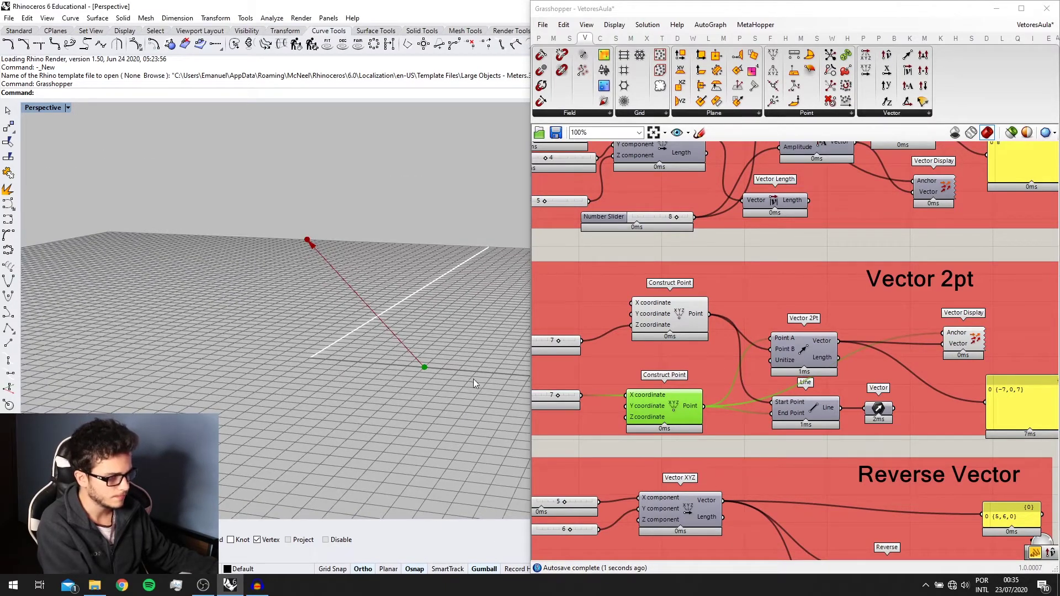
right_drag(385, 329, 373, 335)
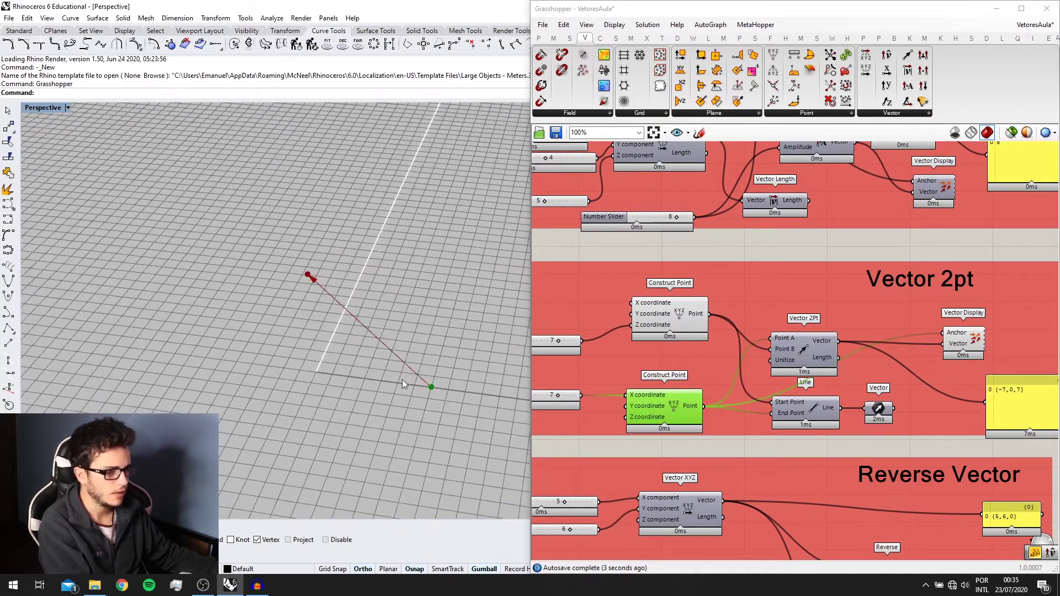
right_drag(402, 380, 467, 364)
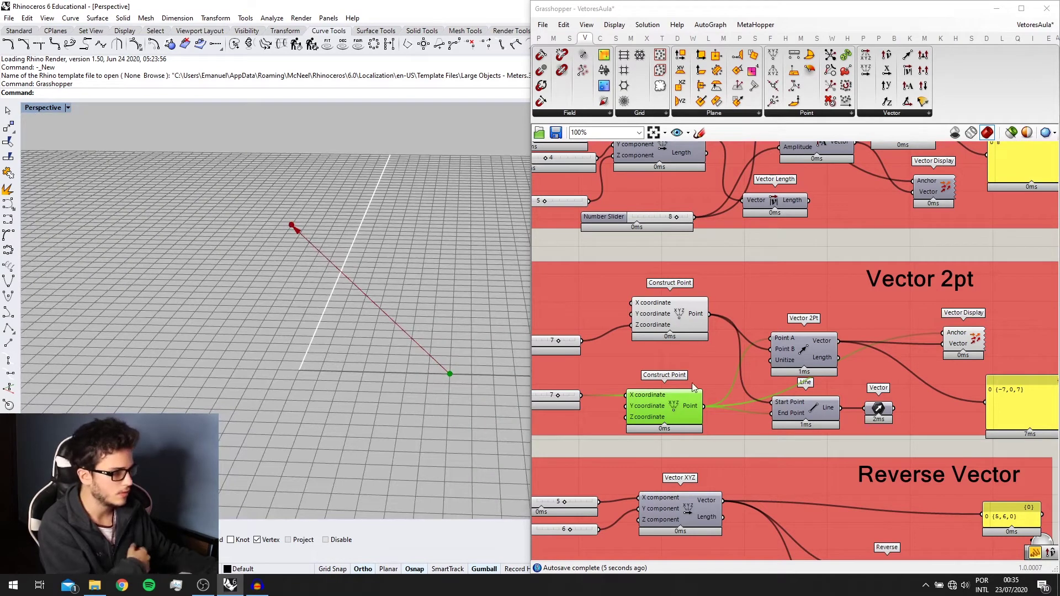
Swap the Vector 2Pt inputs so the upper Construct Point feeds Point A and the lower one feeds Point B.
scroll(728, 356, up, 1)
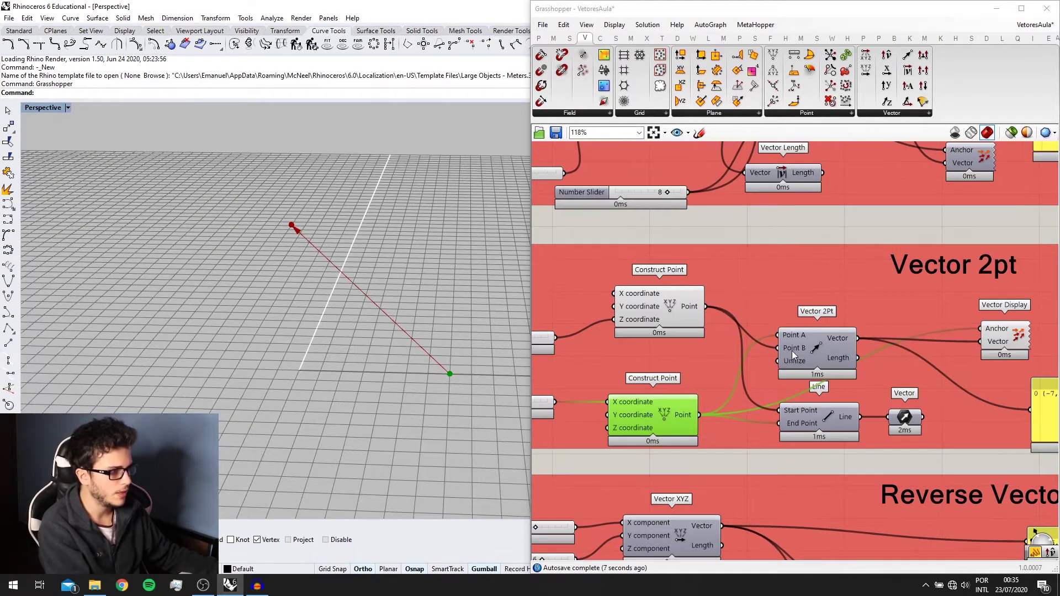
scroll(313, 250, up, 2)
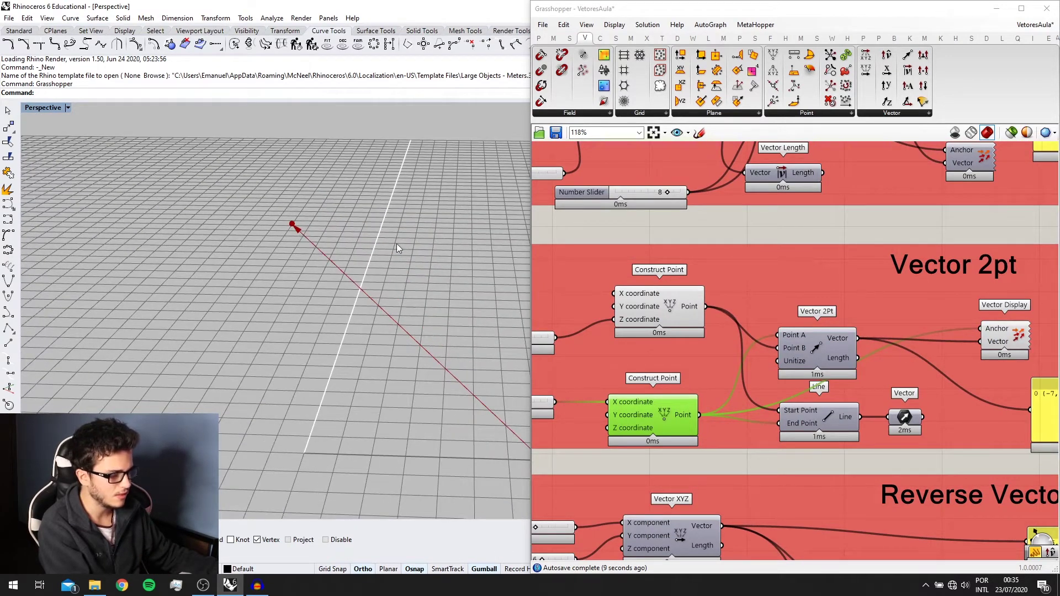
scroll(397, 245, down, 4)
scroll(478, 383, up, 2)
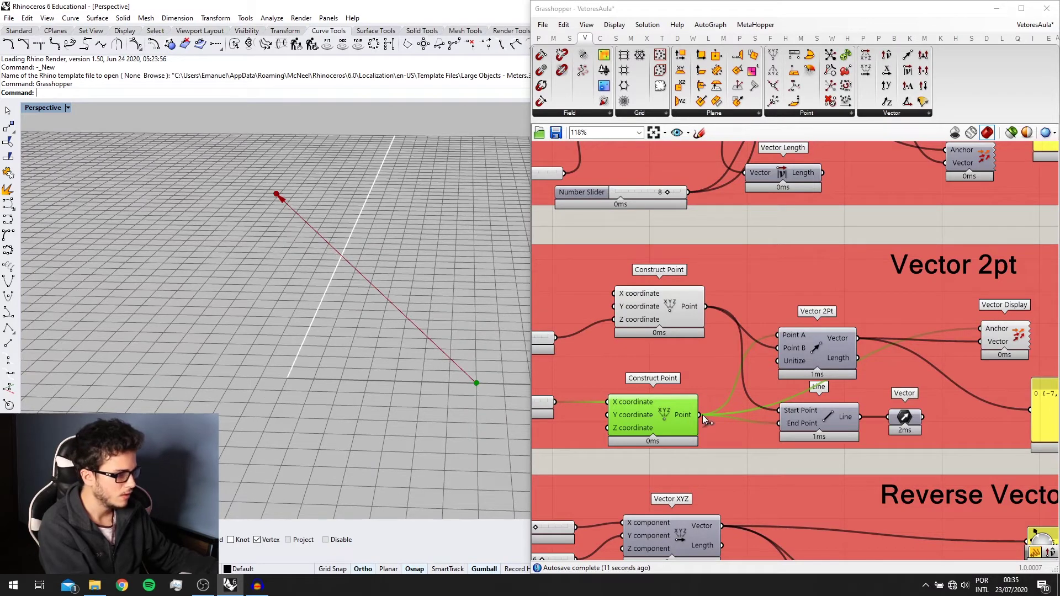
drag(778, 335, 727, 317)
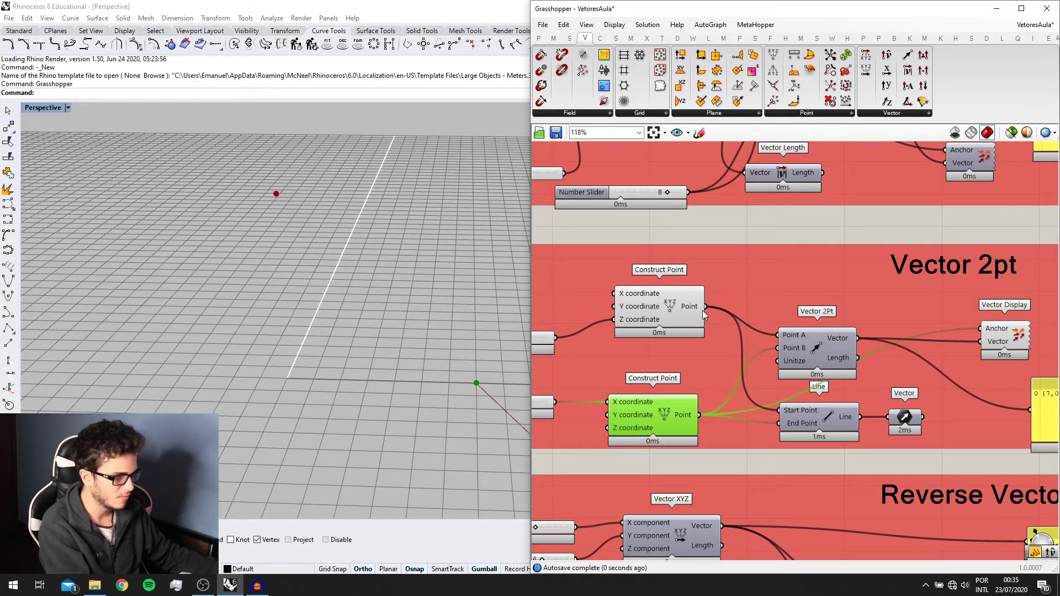
Compare the reversed vector's direction in the viewport with its coordinates in the Vector 2pt group's Panel.
scroll(232, 353, down, 3)
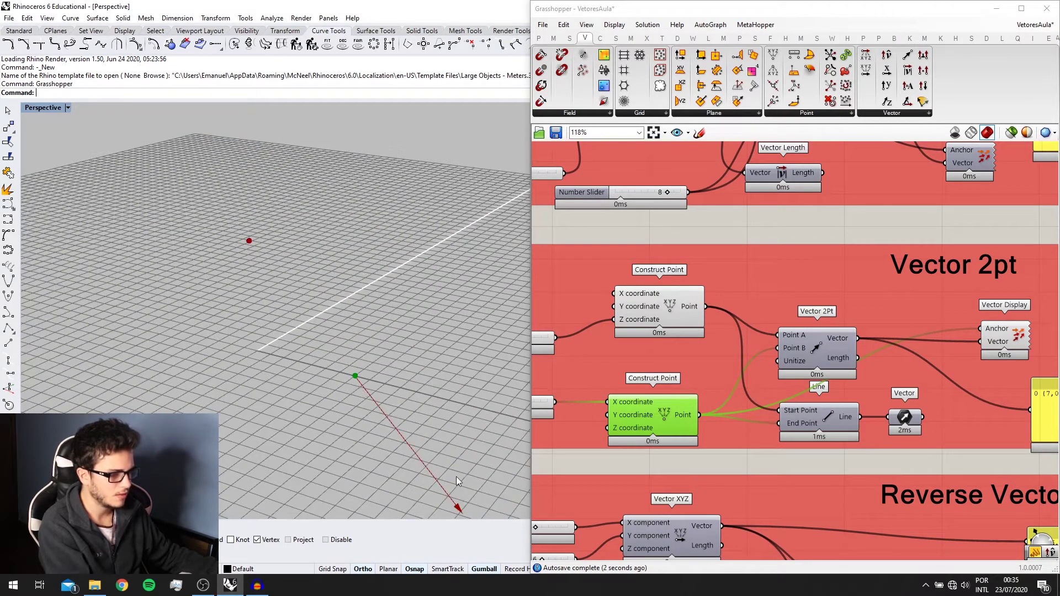
right_drag(370, 432, 416, 461)
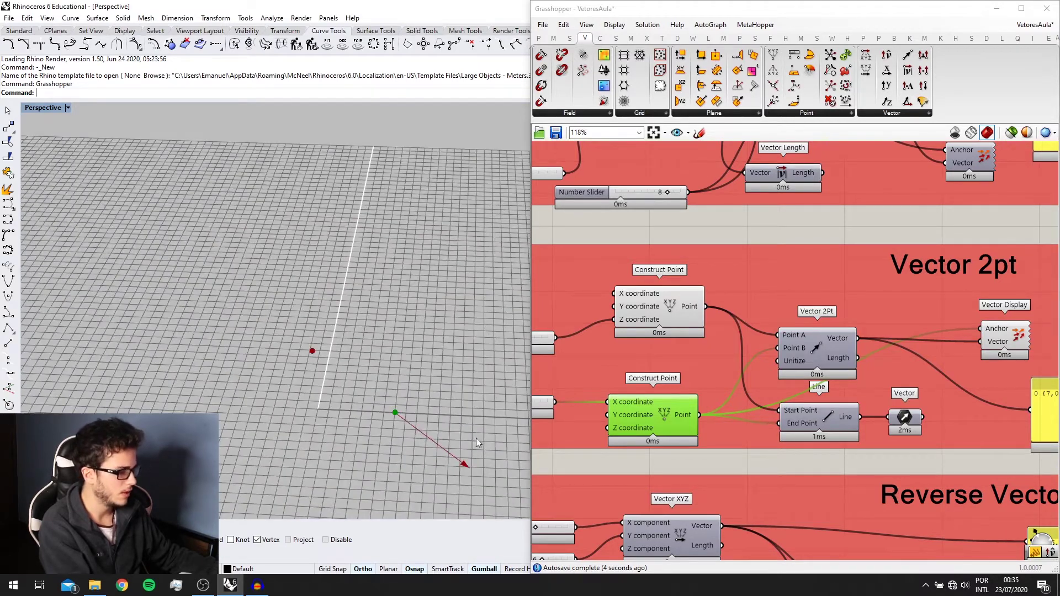
scroll(401, 444, down, 2)
right_drag(714, 445, 582, 412)
right_drag(972, 389, 952, 389)
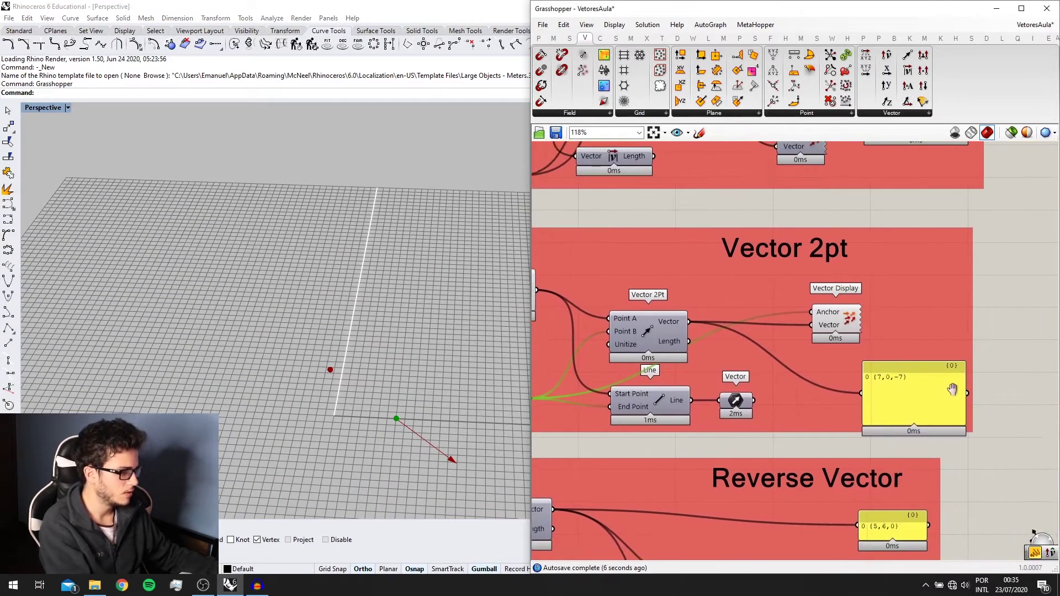
scroll(953, 390, up, 1)
scroll(880, 384, down, 1)
right_drag(777, 390, 850, 386)
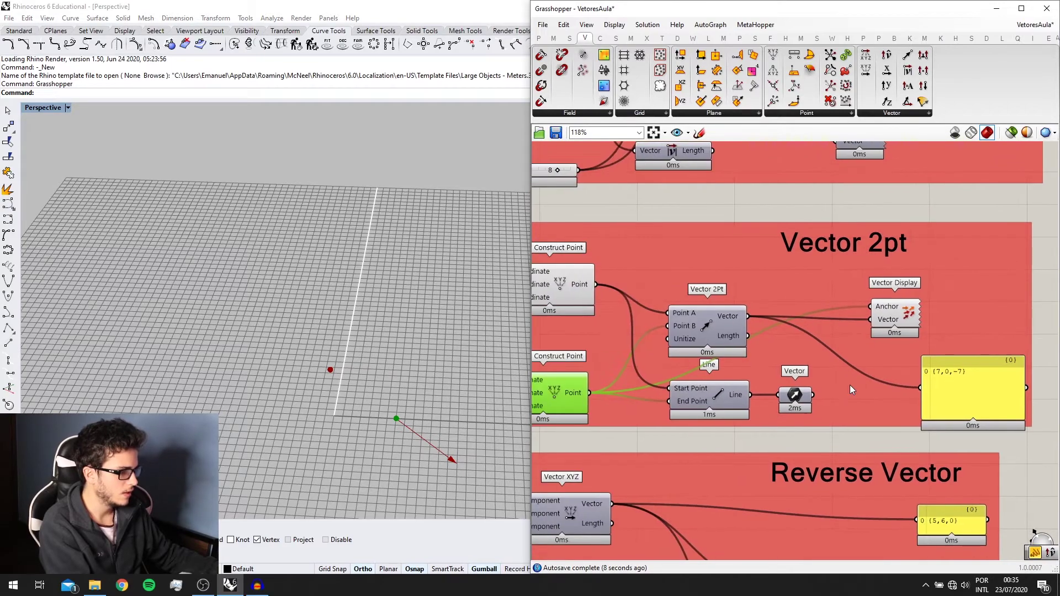
Swap the wires back so the lower Construct Point feeds Vector 2Pt's Point A and the upper one feeds Point B.
scroll(850, 385, down, 1)
right_drag(724, 391, 769, 384)
scroll(678, 385, up, 1)
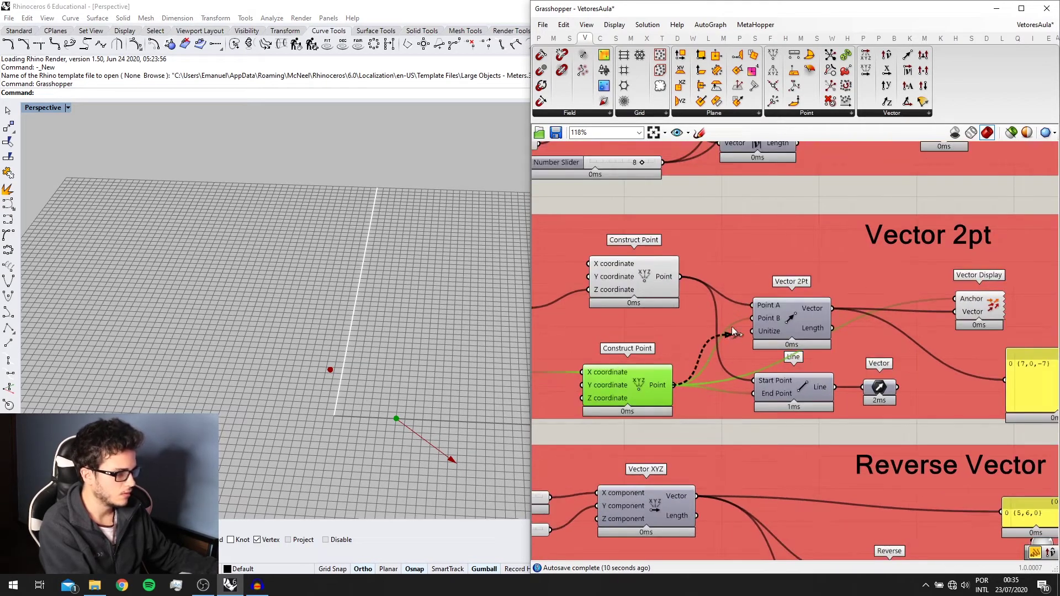
drag(733, 328, 681, 279)
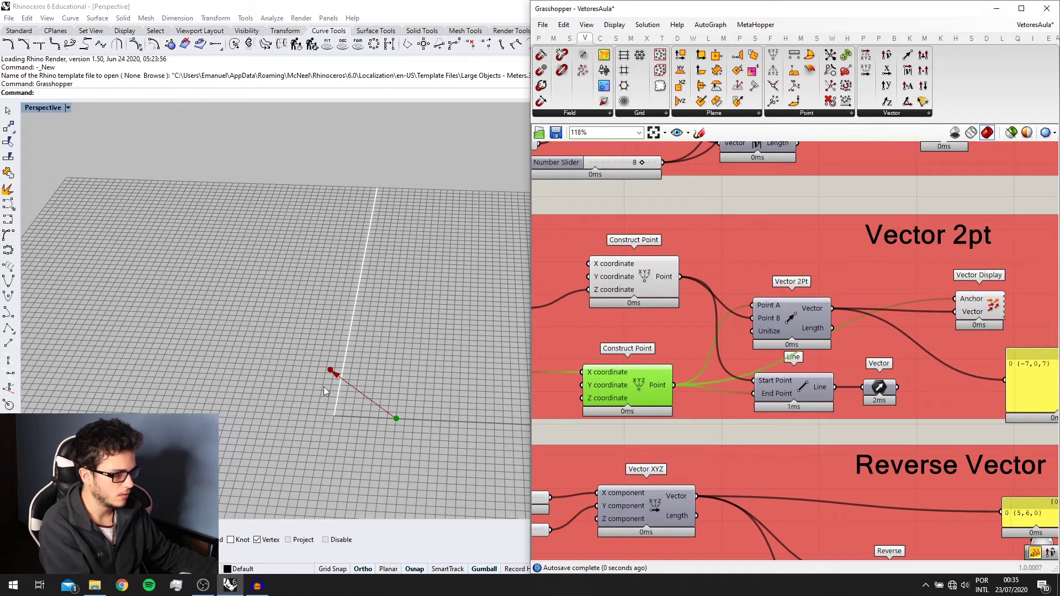
right_drag(325, 391, 401, 379)
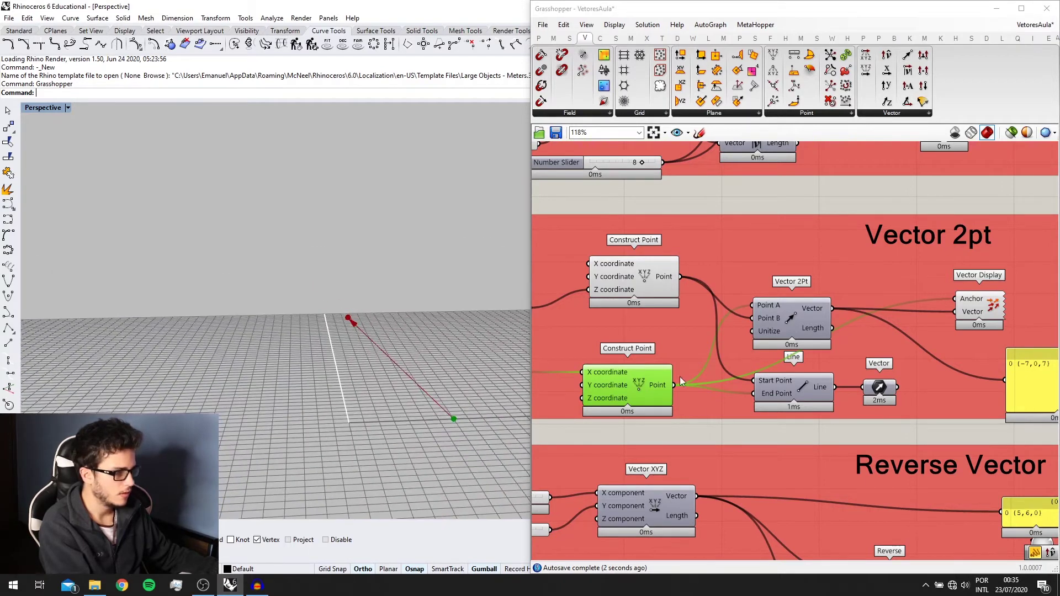
scroll(743, 368, down, 1)
right_drag(768, 357, 740, 361)
scroll(667, 303, up, 1)
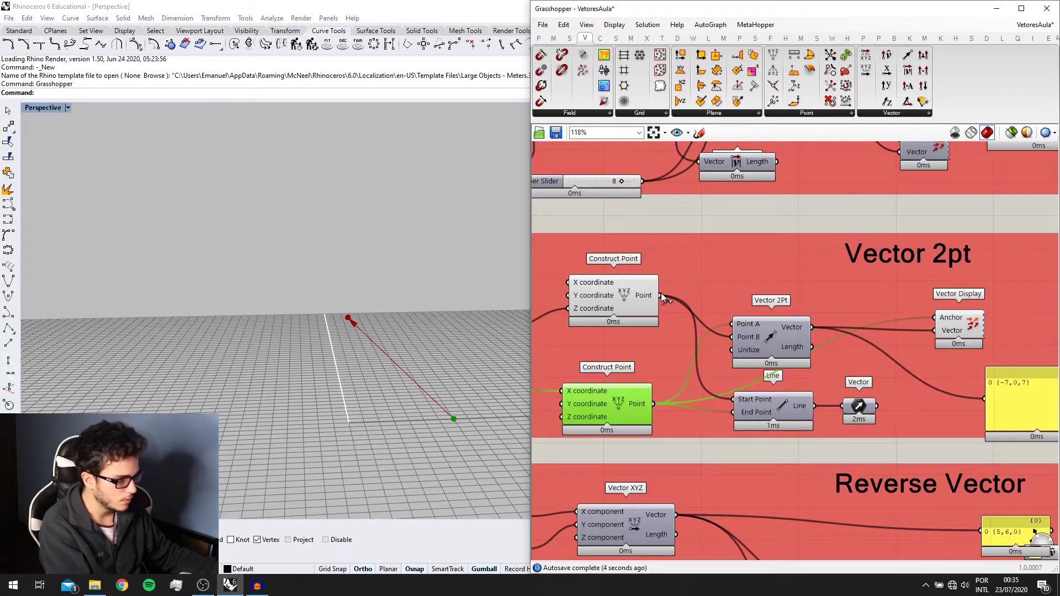
Swap the Vector 2Pt wires so the upper Construct Point feeds Point A and the lower one feeds Point B.
drag(660, 296, 734, 337)
drag(663, 395, 654, 404)
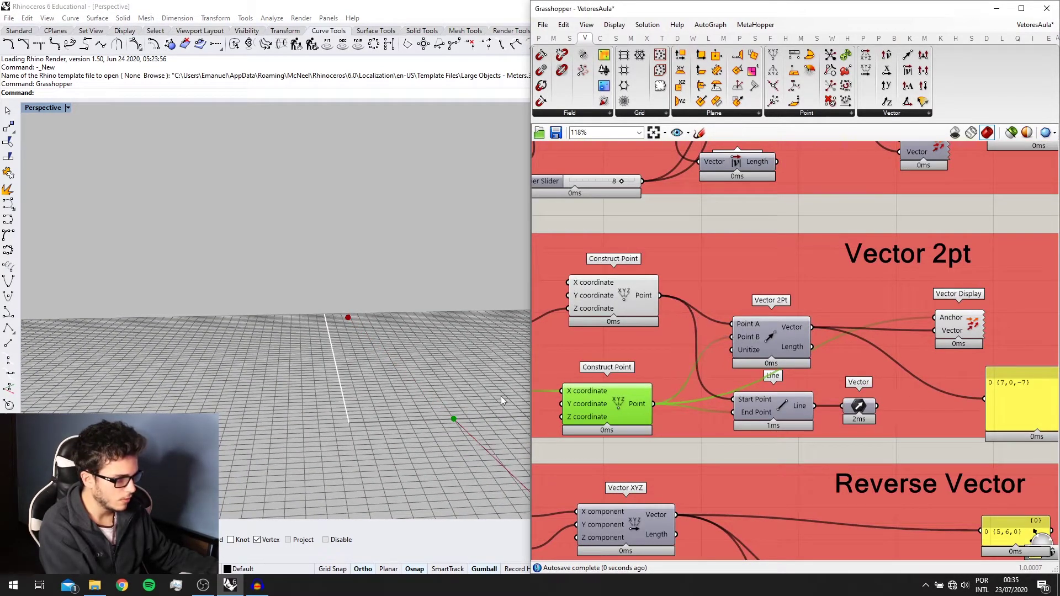
right_drag(502, 396, 409, 413)
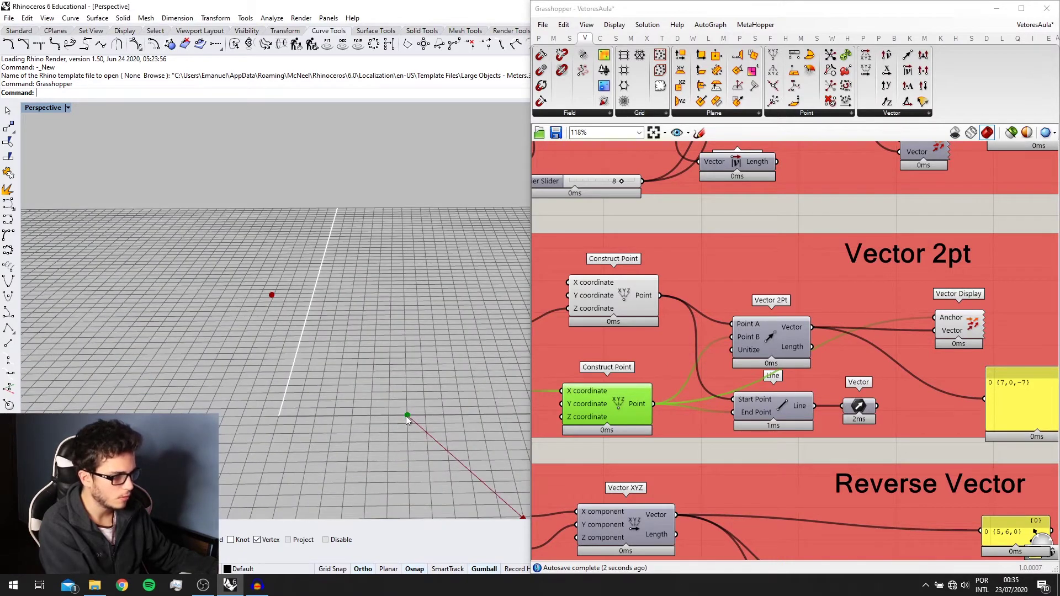
right_drag(745, 403, 734, 403)
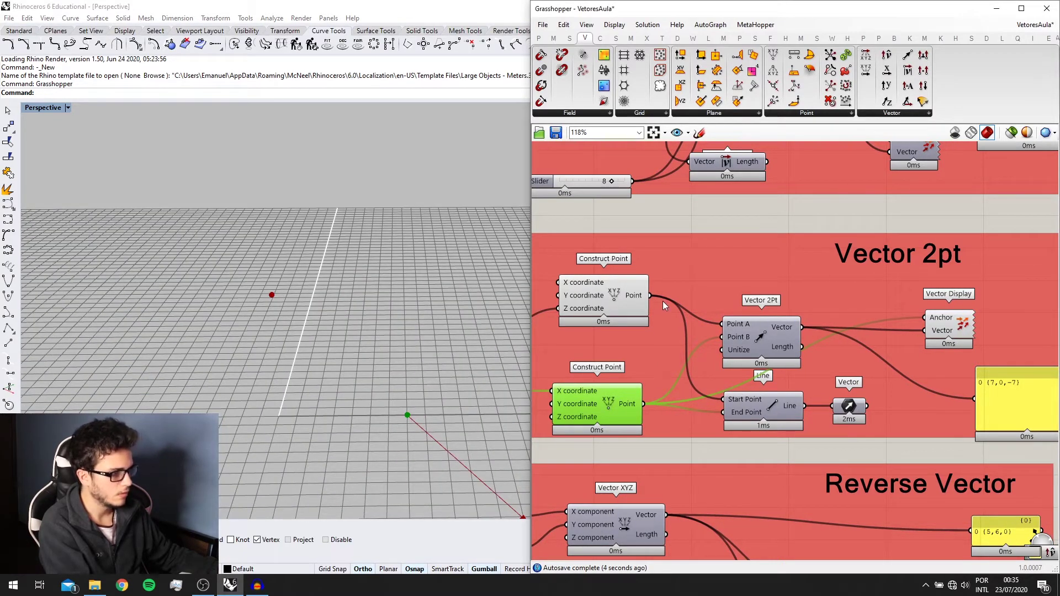
Wire the upper Construct Point's Point output to Vector Display's Anchor and inspect the displayed vector in the viewport.
drag(652, 296, 924, 317)
click(954, 330)
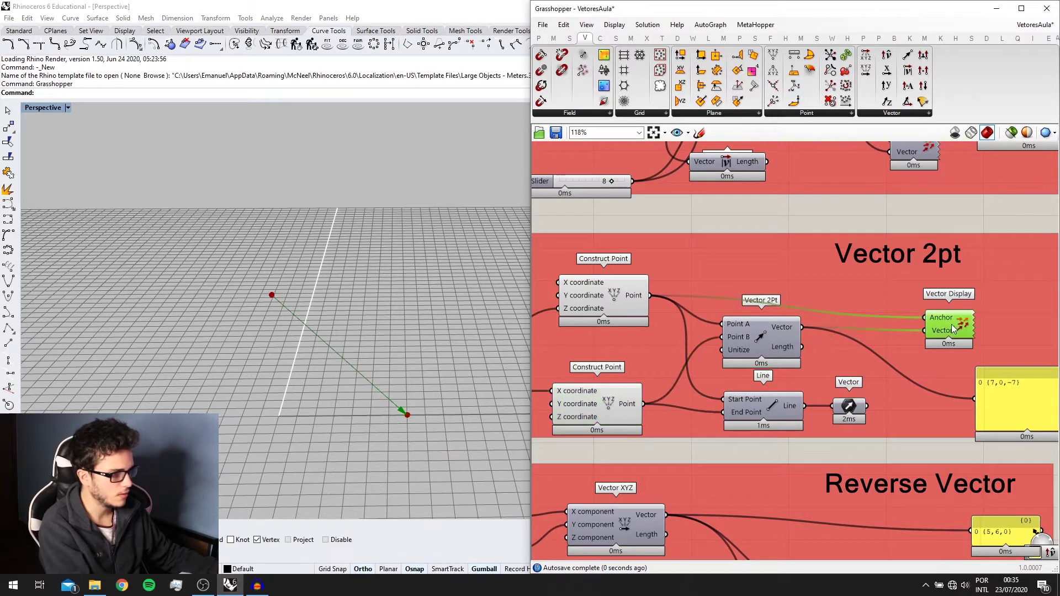
right_drag(832, 345, 769, 311)
scroll(869, 333, down, 1)
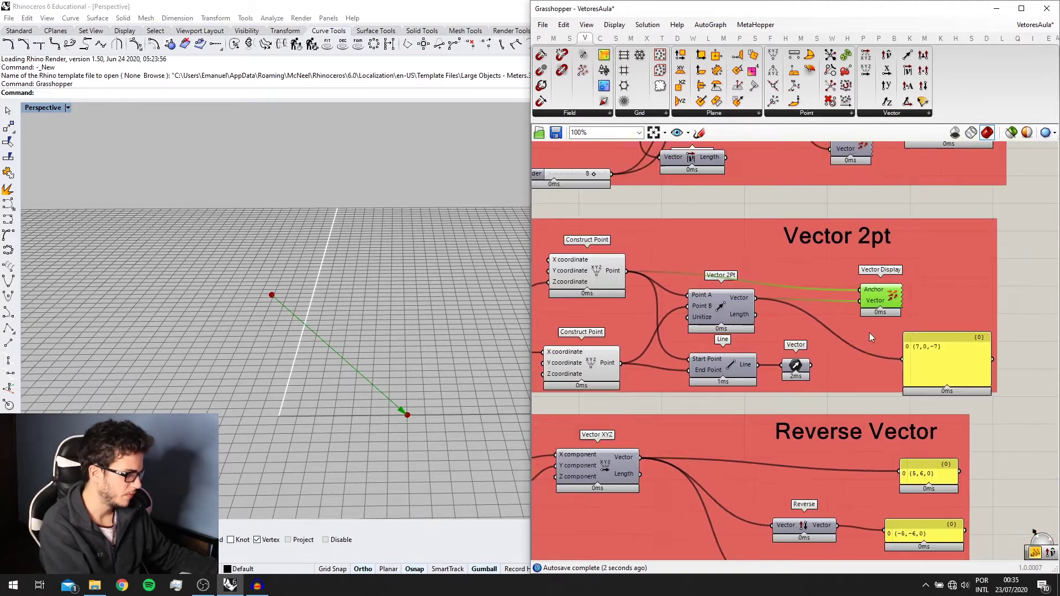
scroll(894, 357, up, 1)
right_drag(387, 309, 330, 344)
scroll(329, 343, up, 2)
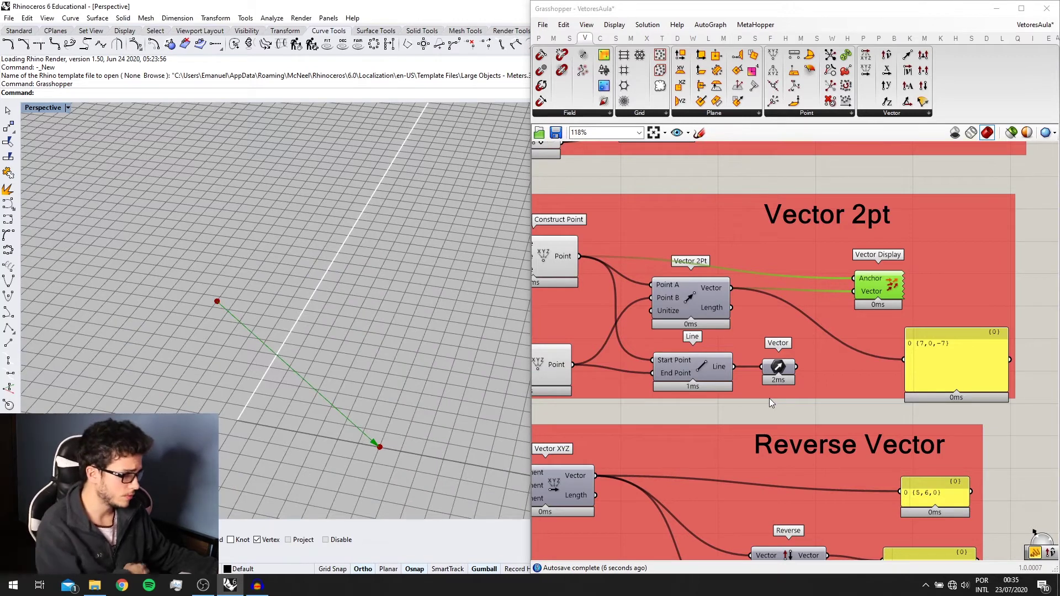
right_drag(436, 432, 454, 392)
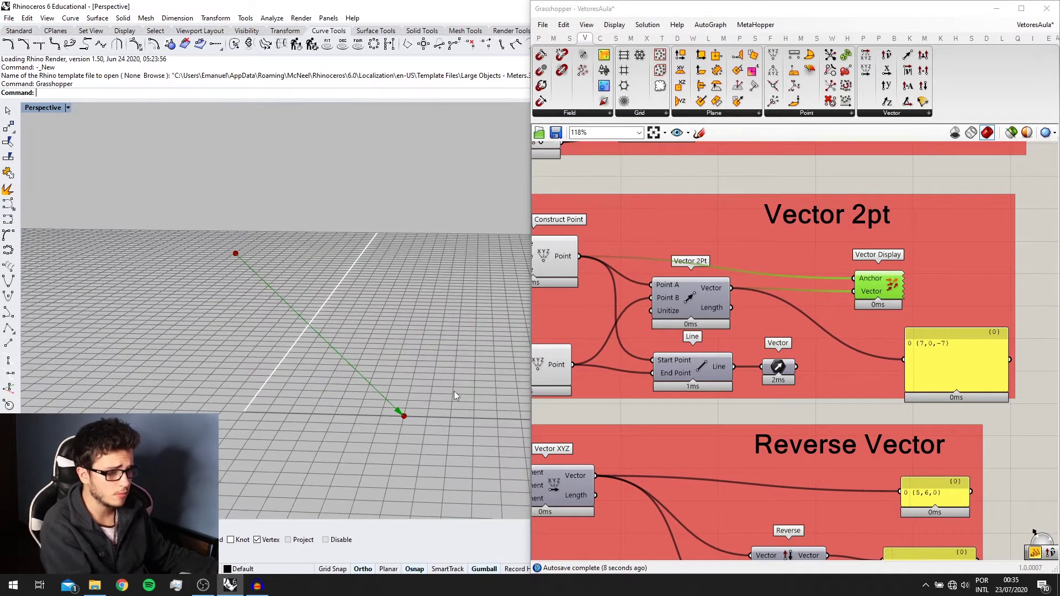
Enable the preview of the Line component in the Vector 2pt group and compare its line with the displayed vector.
click(704, 373)
middle_click(704, 372)
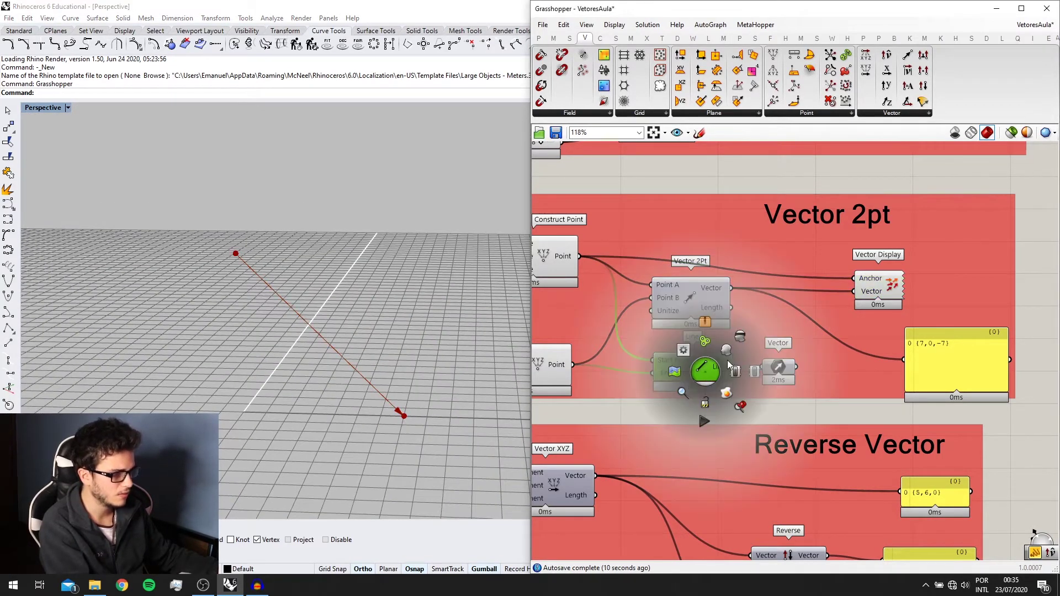
click(730, 357)
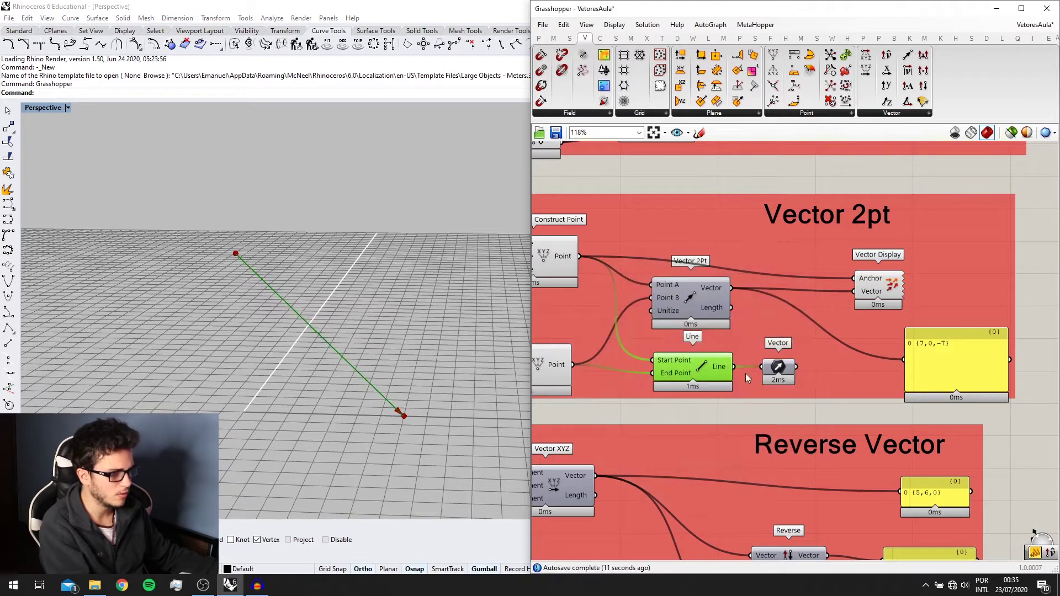
click(779, 372)
click(717, 370)
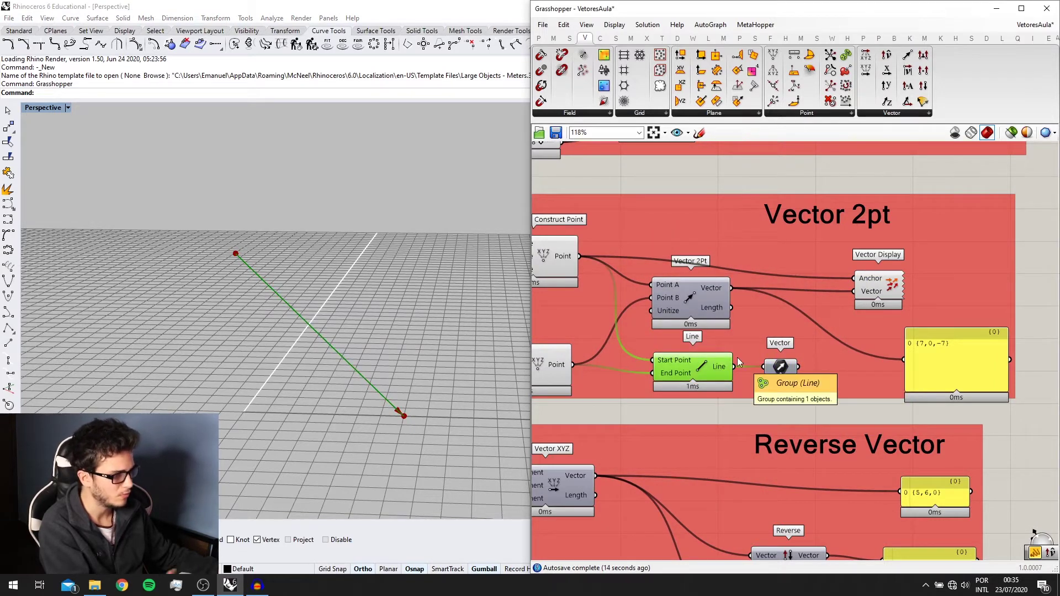
scroll(691, 295, up, 2)
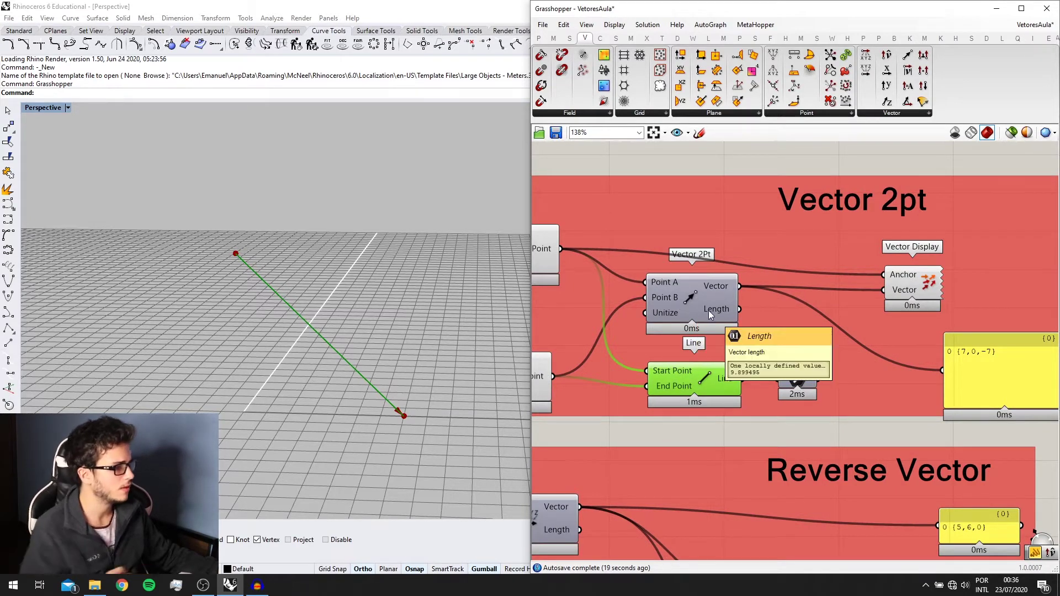
right_drag(709, 313, 765, 320)
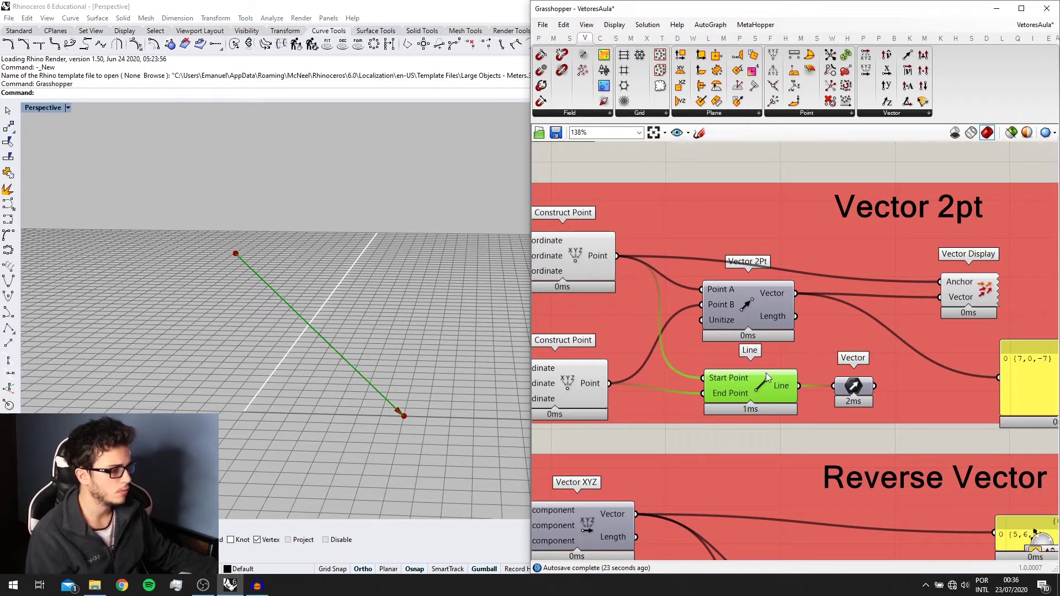
right_drag(862, 401, 772, 362)
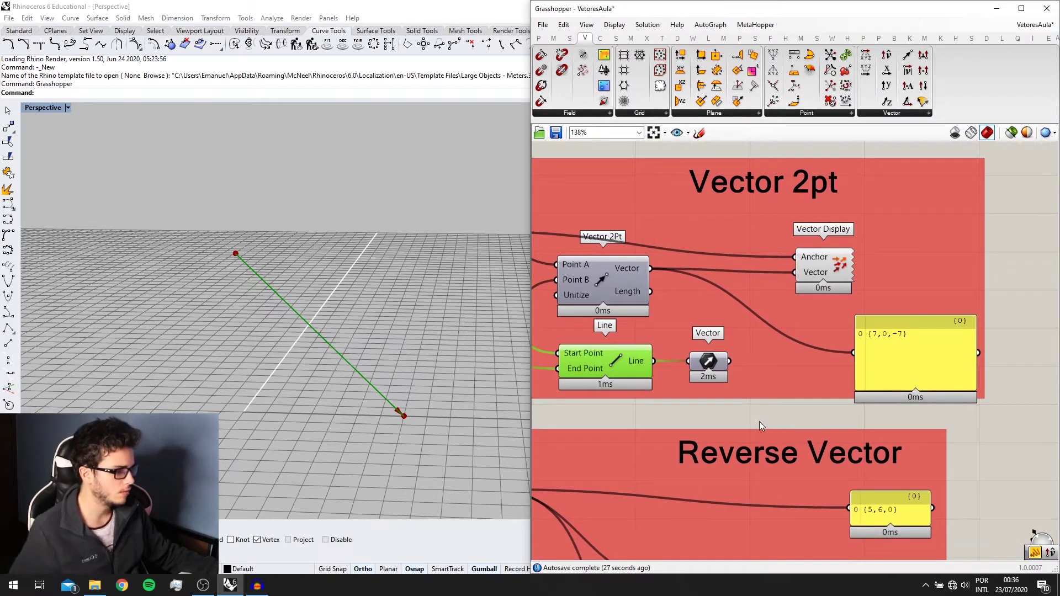
Wire the Vector parameter to the Vector 2pt group's Panel, try feeding it into a new Line parameter, and delete that Line parameter.
double_click(760, 422)
text(li)
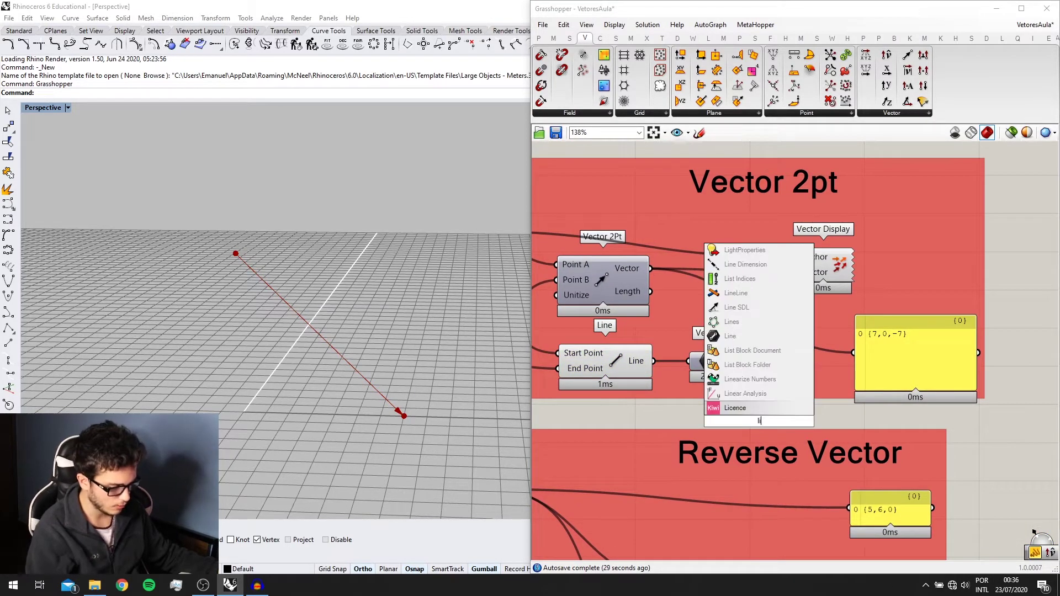
text(ne)
click(743, 409)
drag(764, 430, 874, 359)
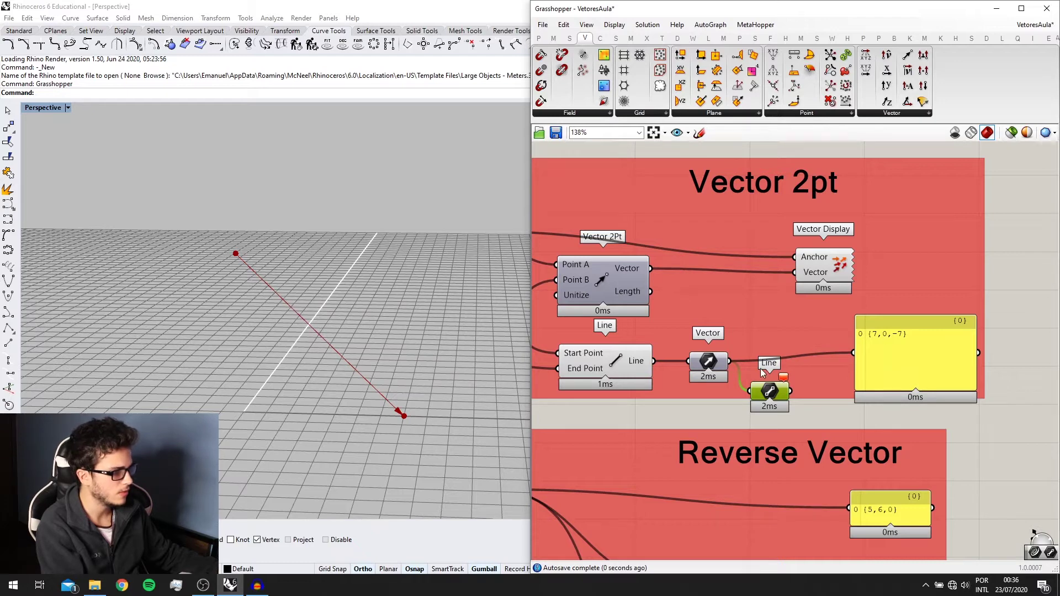
drag(768, 396, 786, 397)
key(Delete)
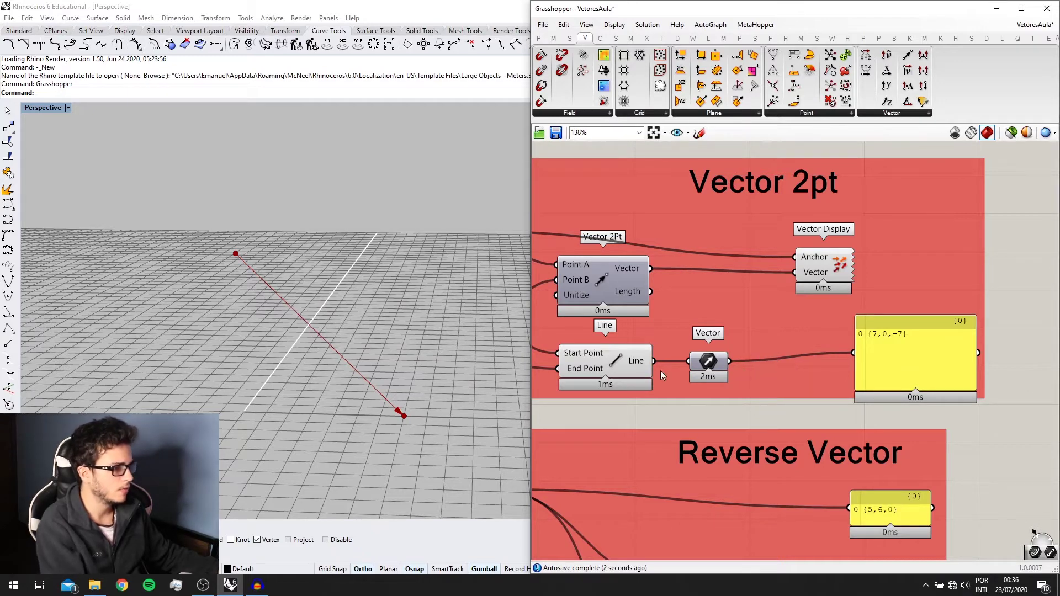
Examine the Panel fed by the Vector parameter and compare the Line-based conversion with the Vector 2Pt component.
right_drag(614, 371, 661, 376)
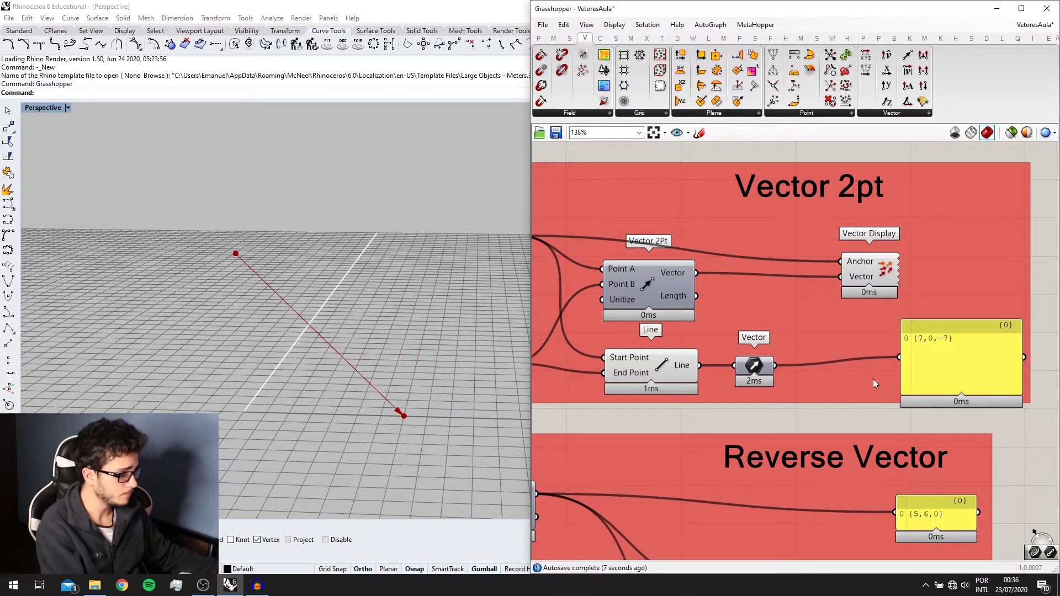
click(911, 373)
right_drag(762, 412, 856, 409)
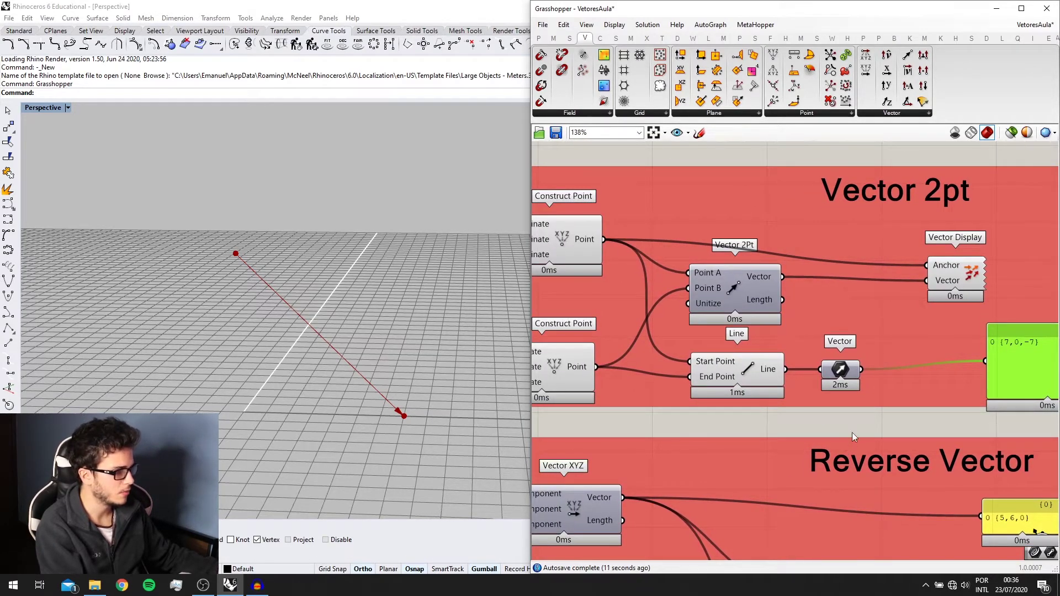
scroll(843, 397, up, 3)
scroll(831, 378, down, 2)
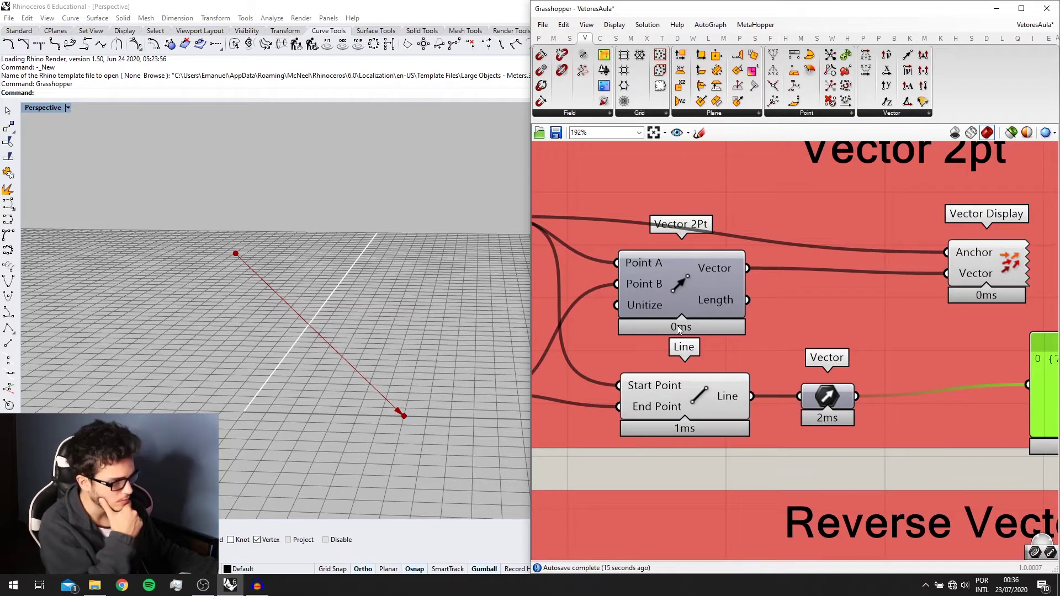
scroll(681, 330, up, 2)
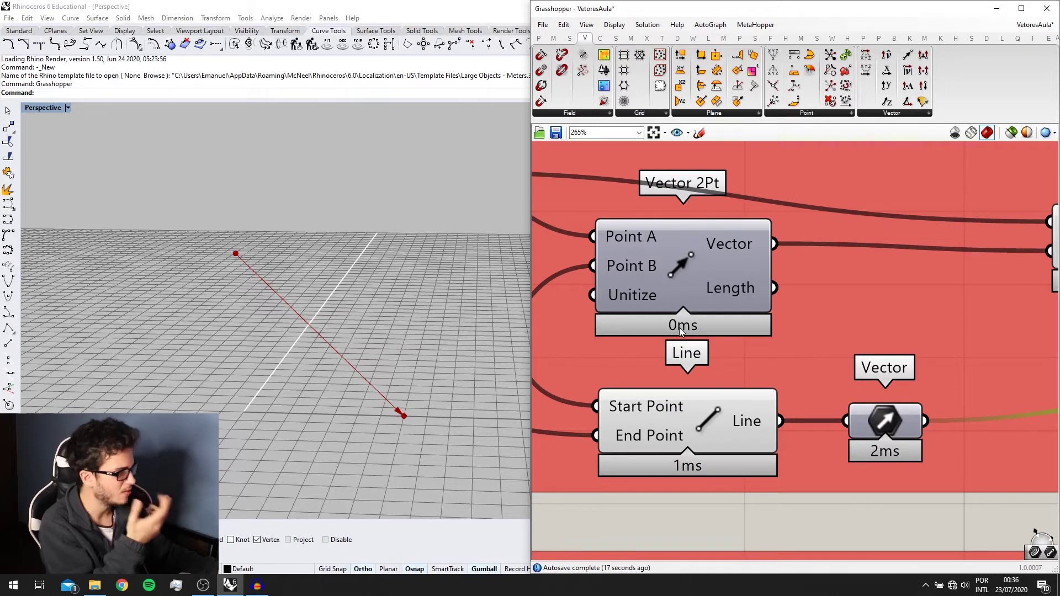
right_drag(736, 329, 735, 329)
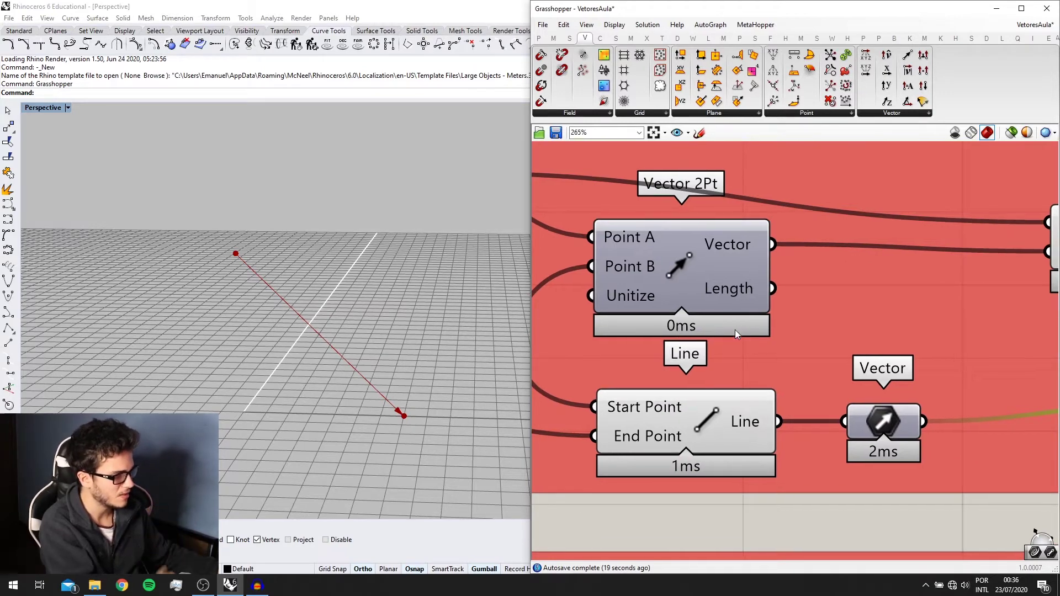
scroll(719, 317, down, 1)
right_drag(801, 331, 632, 301)
scroll(933, 382, down, 4)
right_drag(718, 394, 831, 390)
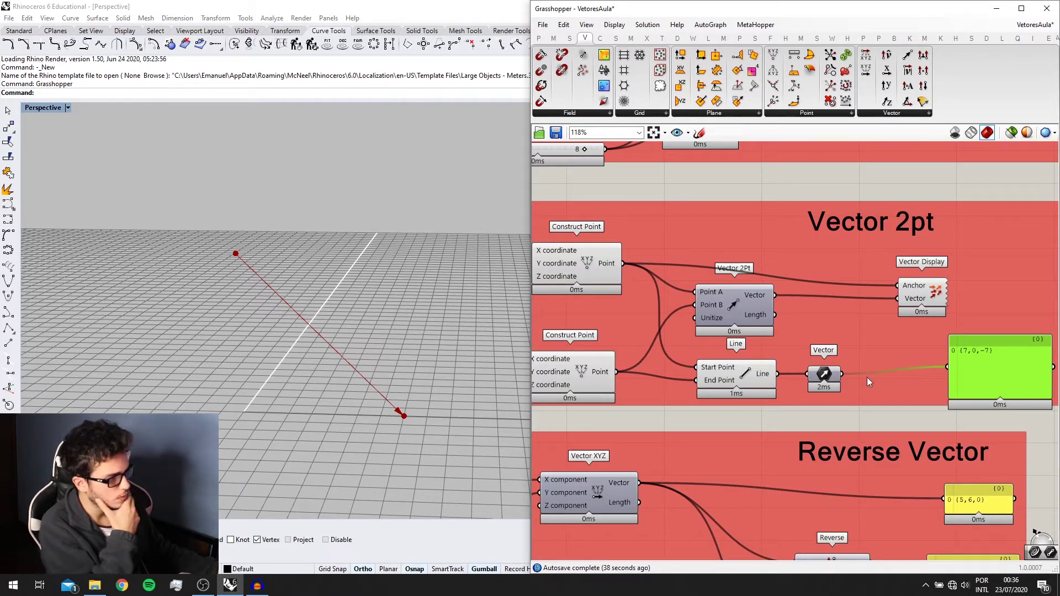
Disable the preview of the Line component in the Vector 2pt group.
click(725, 384)
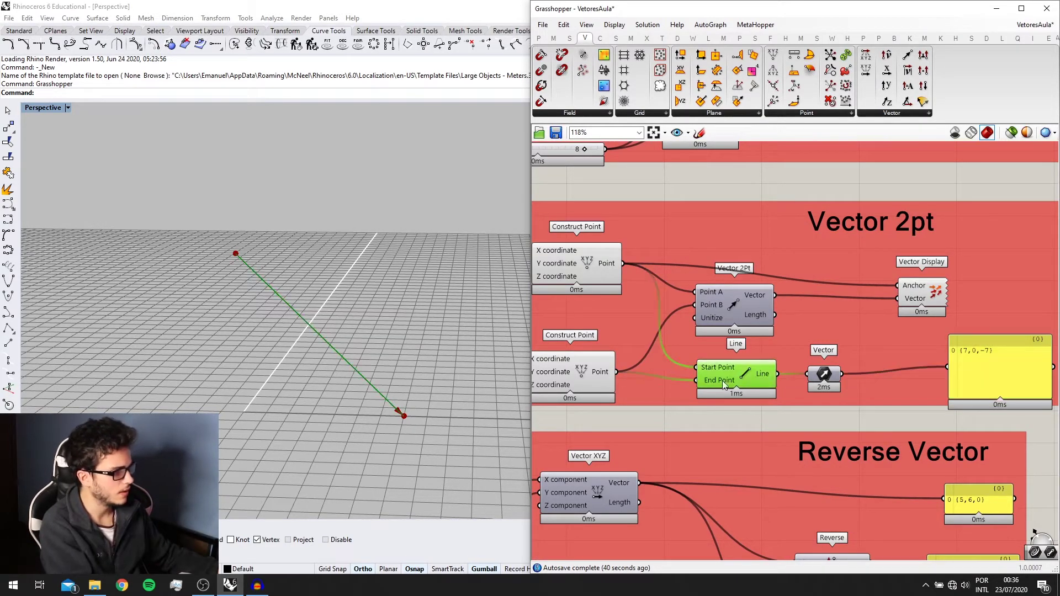
scroll(767, 390, up, 2)
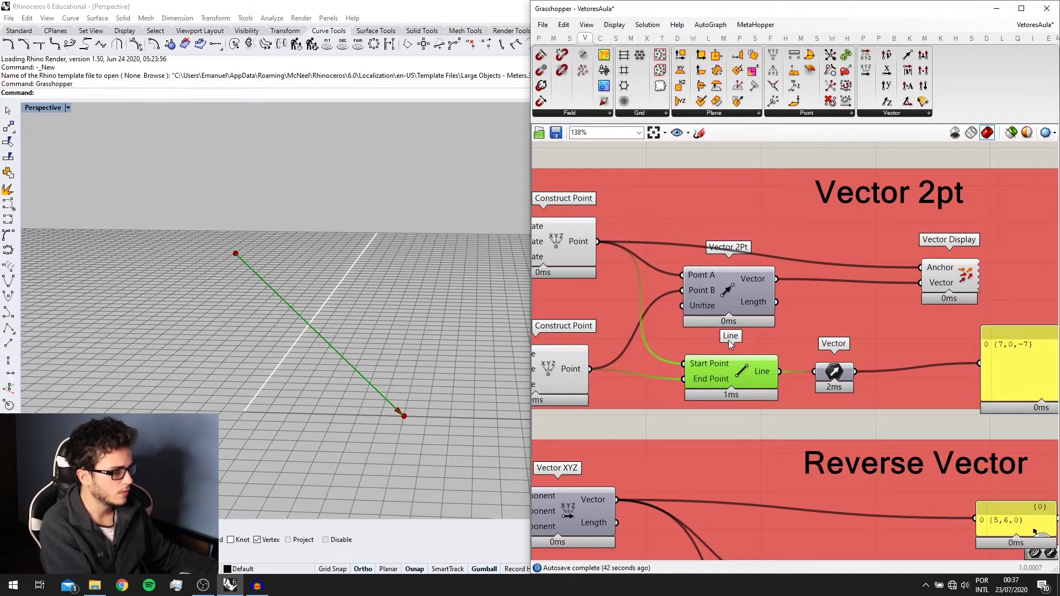
right_drag(692, 298, 697, 370)
scroll(744, 402, up, 3)
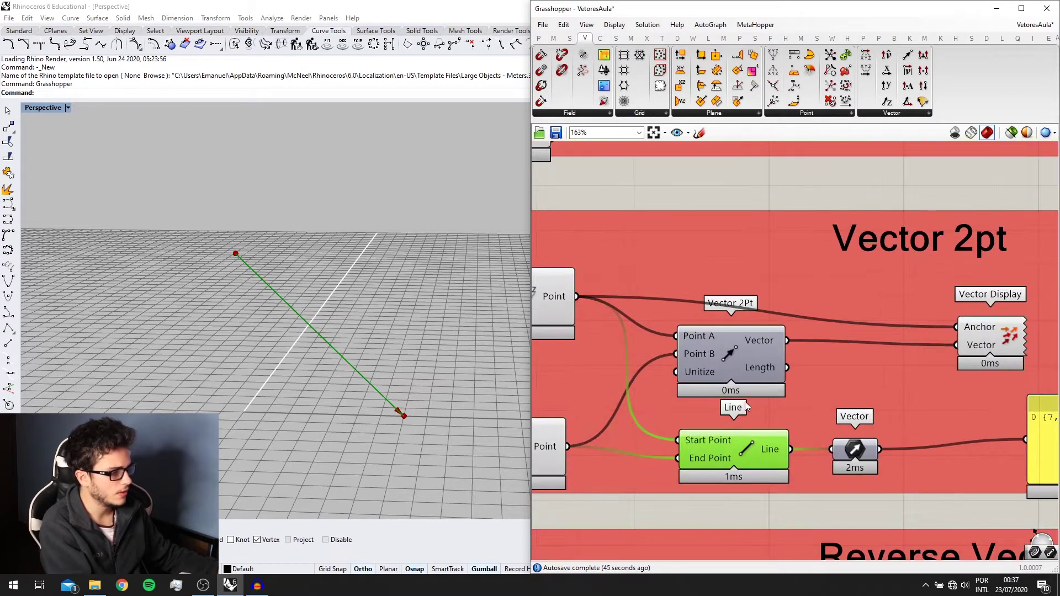
middle_click(770, 458)
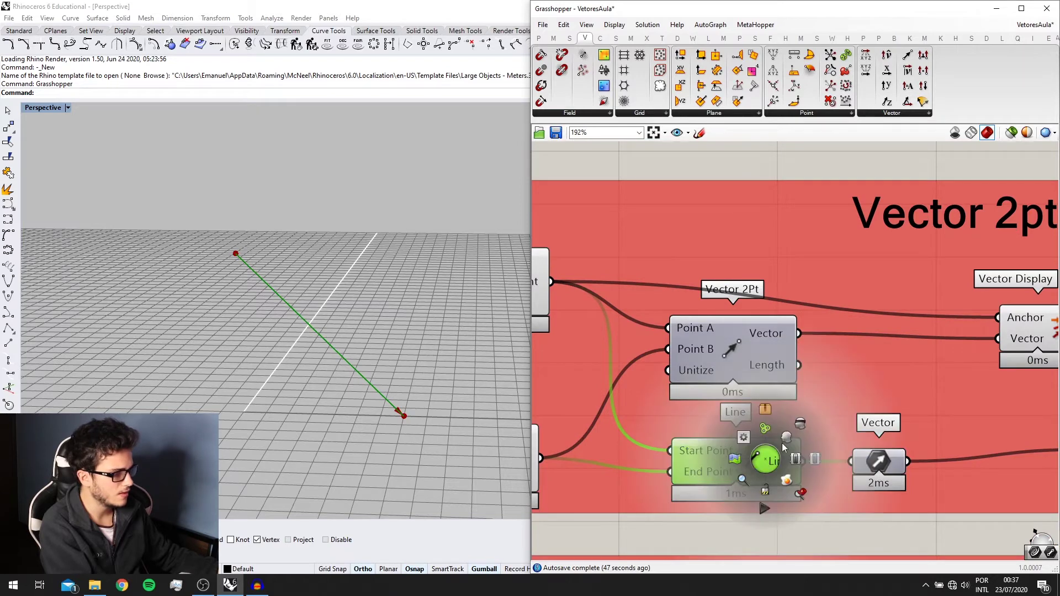
click(804, 423)
Add a Boolean Toggle between the two Construct Points and wire it to Vector 2Pt's Unitize input.
scroll(815, 381, down, 2)
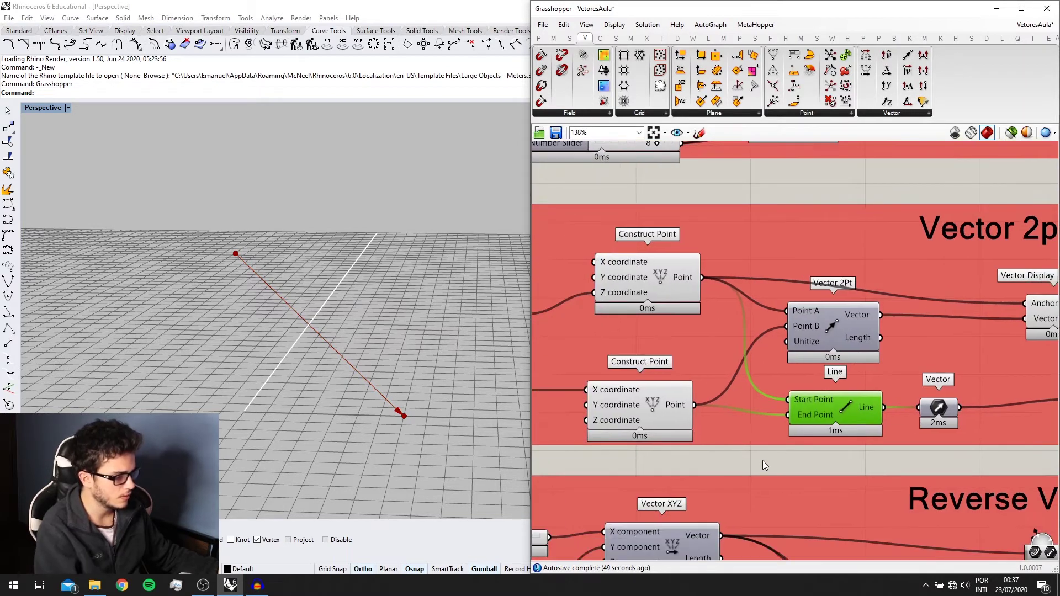
double_click(763, 461)
text(bool)
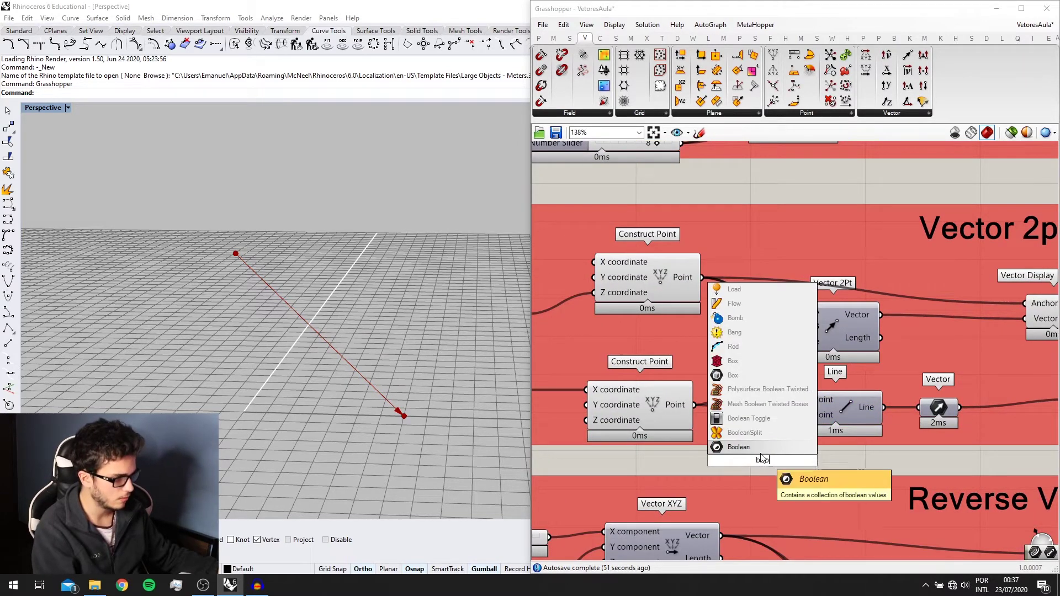
click(776, 420)
drag(760, 462, 816, 351)
scroll(657, 340, up, 1)
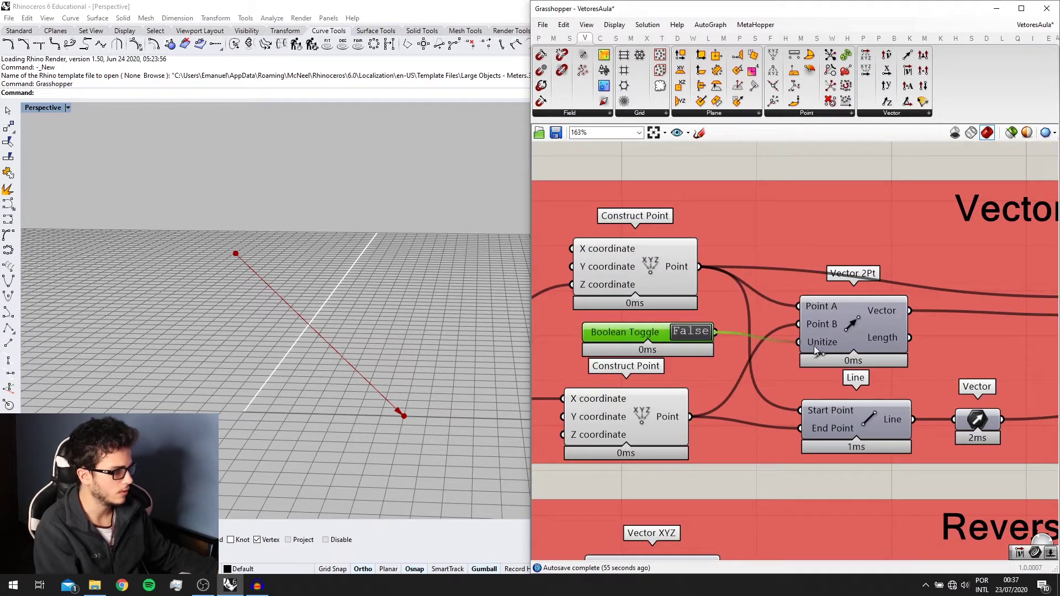
Switch the Boolean Toggle to True to unitize the two-point vector, and nudge Vector Display slightly upward.
click(690, 331)
right_drag(248, 253, 216, 270)
scroll(354, 321, down, 3)
scroll(670, 317, down, 3)
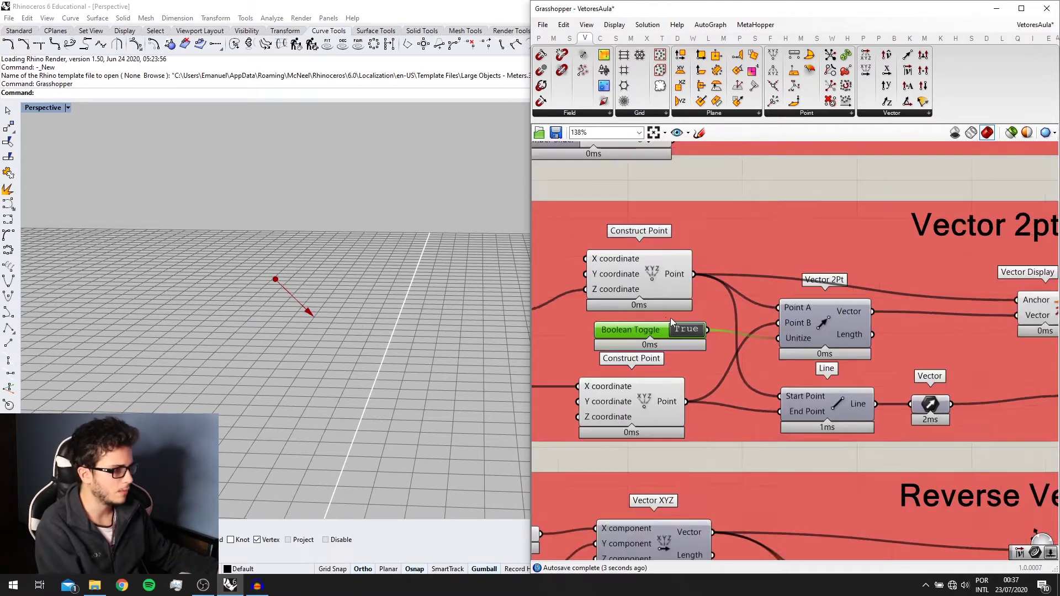
right_drag(869, 375, 755, 364)
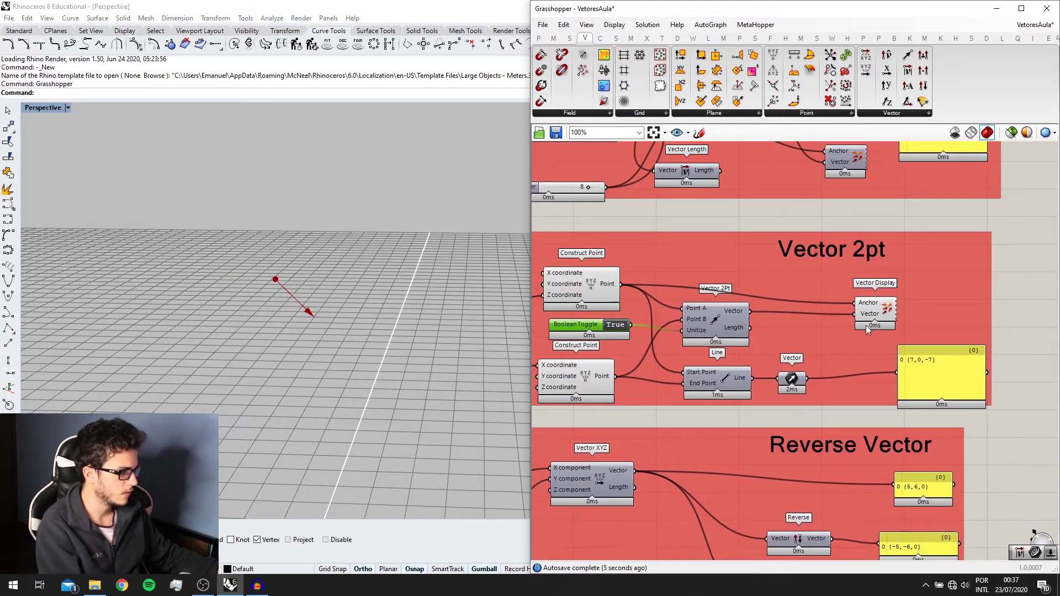
drag(866, 328, 867, 319)
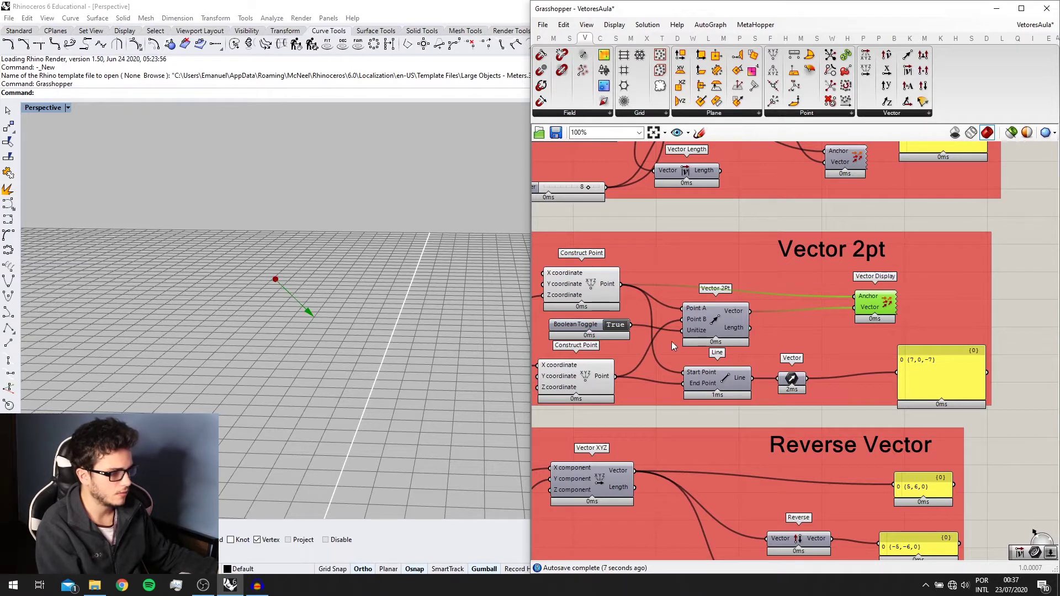
Select the Vector 2pt group with its components and disable their viewport preview.
scroll(671, 341, down, 2)
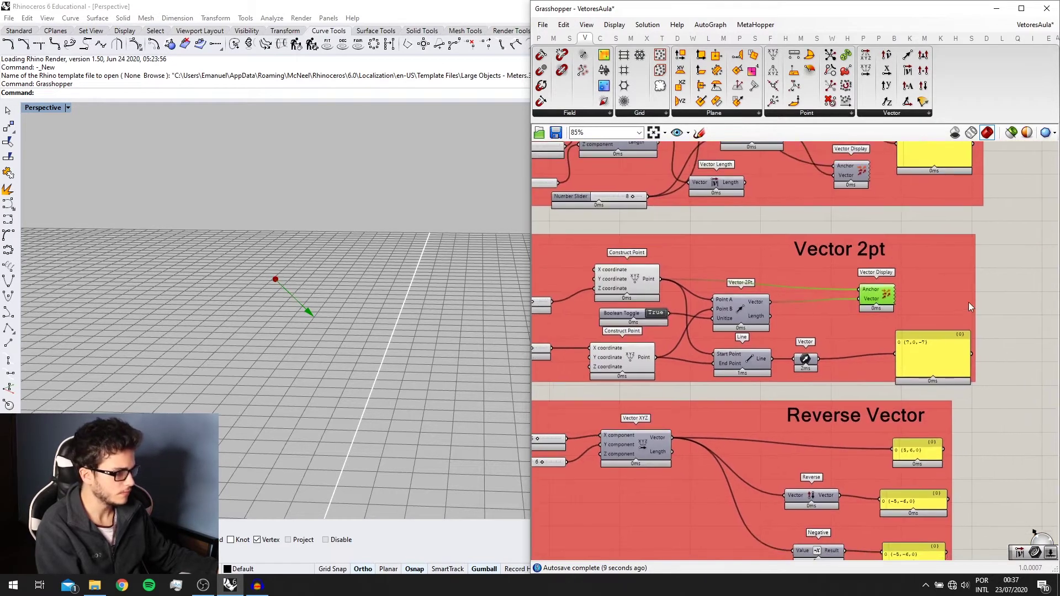
drag(1015, 369, 579, 276)
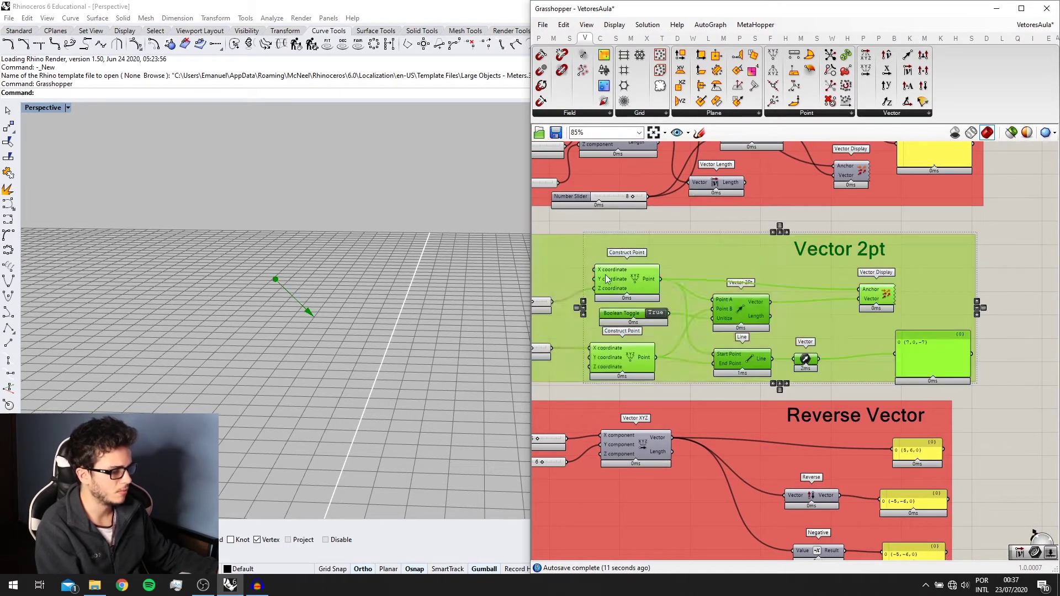
middle_click(644, 289)
scroll(685, 252, down, 2)
right_drag(685, 252, 740, 229)
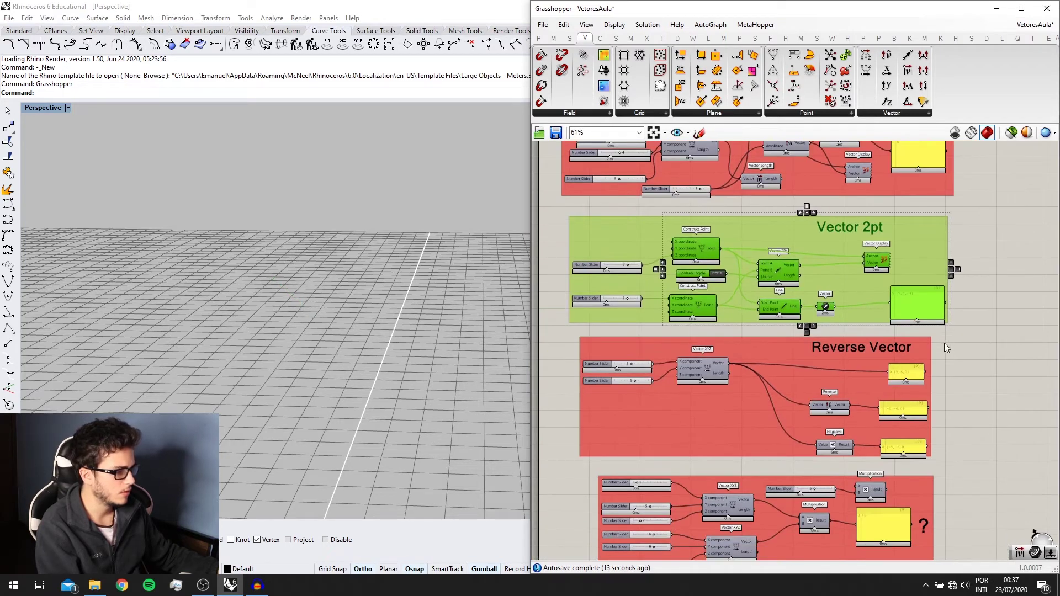
Copy Vector Display from the Vector 2pt group into the Reverse Vector group and wire Vector XYZ's Vector output to the copy's Anchor input.
click(944, 343)
scroll(940, 357, up, 1)
scroll(939, 360, up, 1)
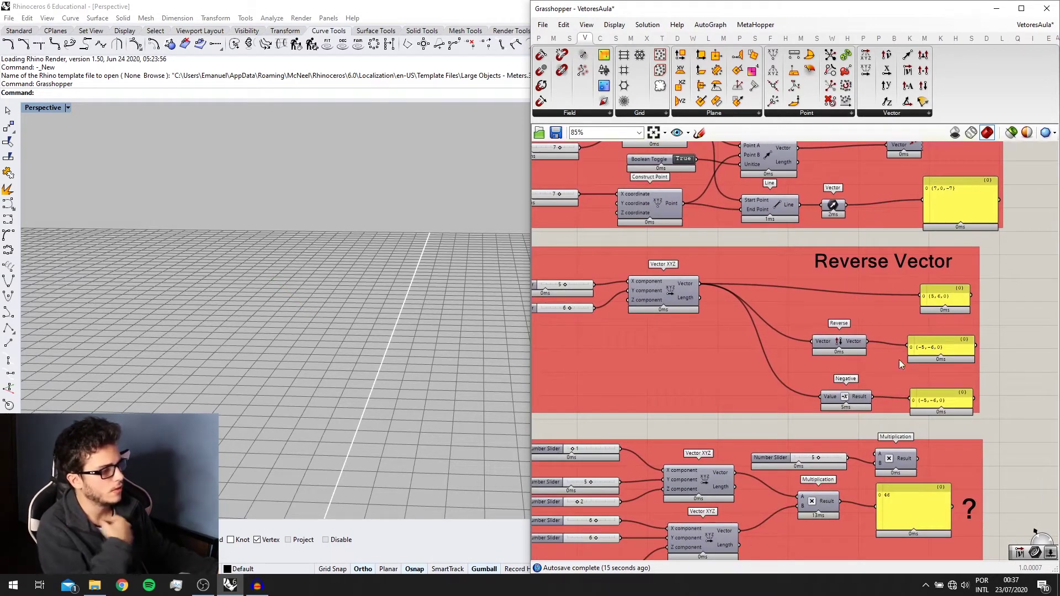
right_drag(903, 309, 883, 299)
right_drag(833, 324, 831, 309)
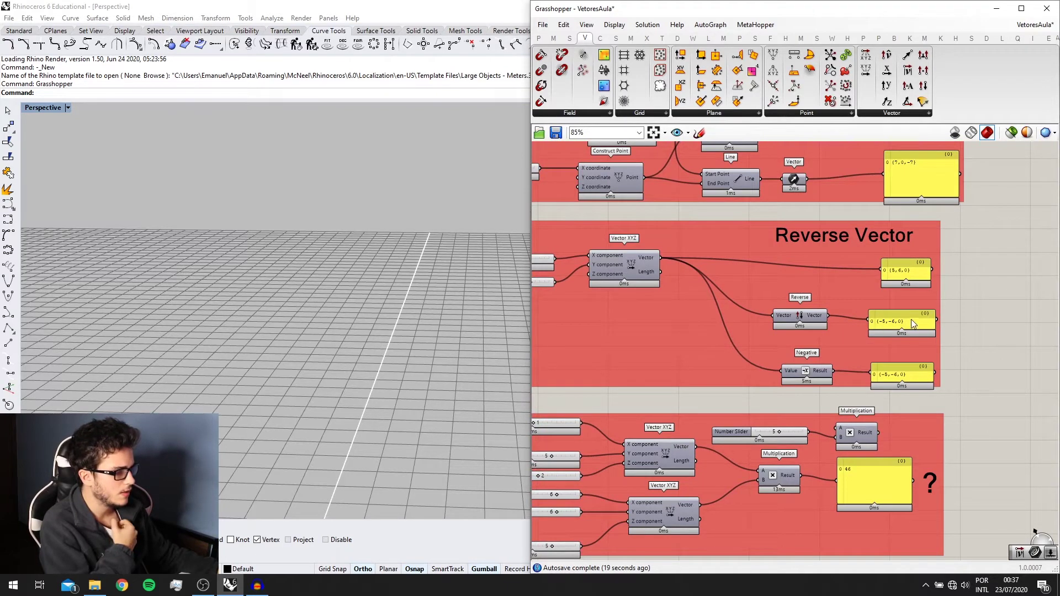
scroll(862, 302, down, 1)
right_drag(824, 288, 850, 317)
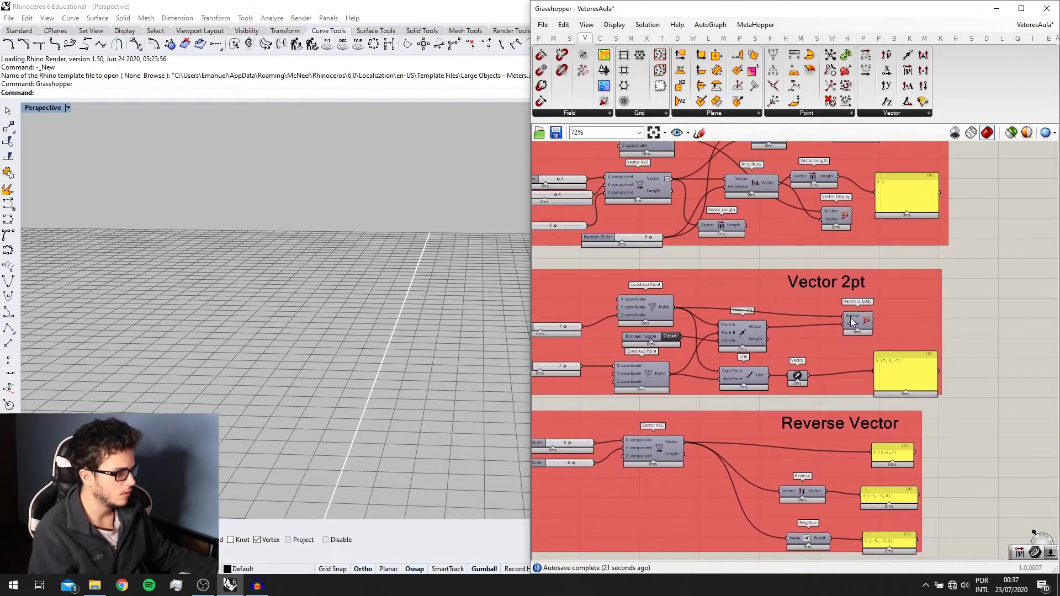
alt+drag(853, 321, 893, 435)
scroll(715, 444, up, 1)
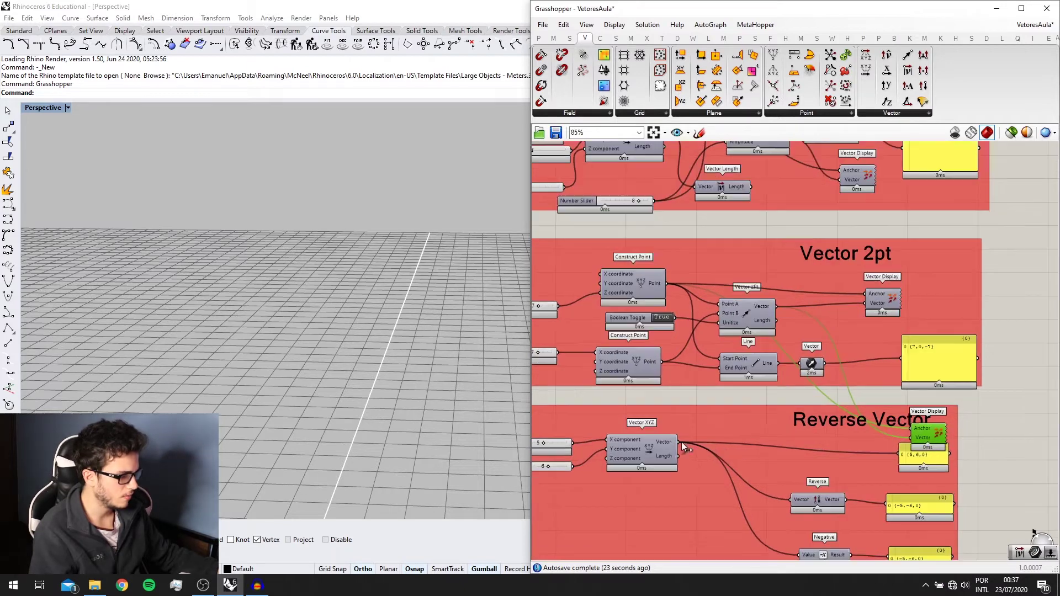
drag(679, 443, 910, 429)
Place the copied Vector Display above the Reverse component, beside the first panel, and enable its viewport preview.
drag(929, 437, 936, 477)
right_drag(833, 445, 761, 359)
drag(864, 395, 760, 372)
middle_click(779, 376)
click(800, 357)
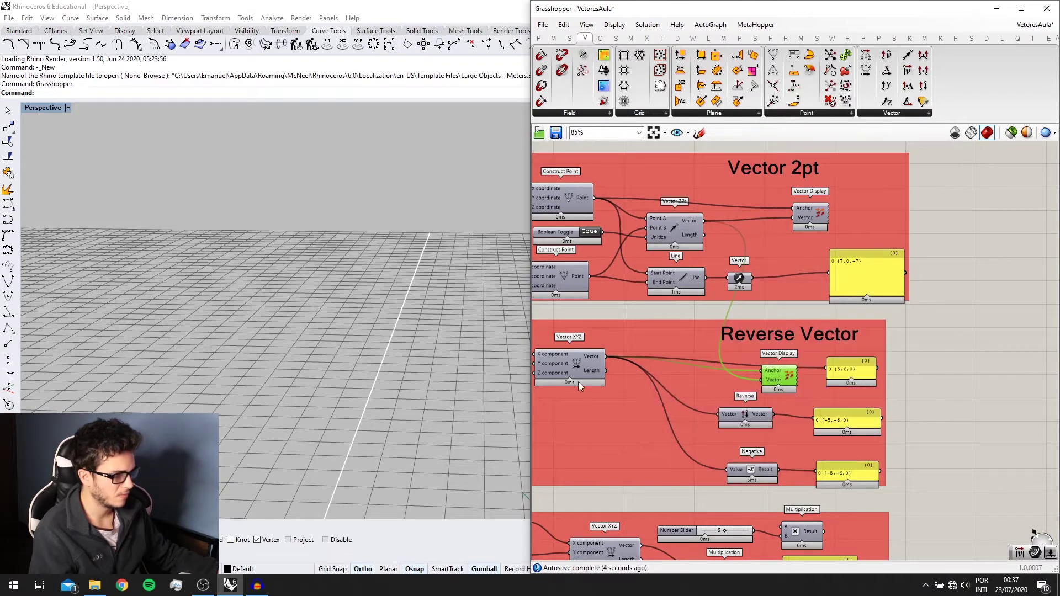
scroll(376, 343, down, 4)
right_drag(431, 389, 454, 378)
right_drag(602, 327, 699, 322)
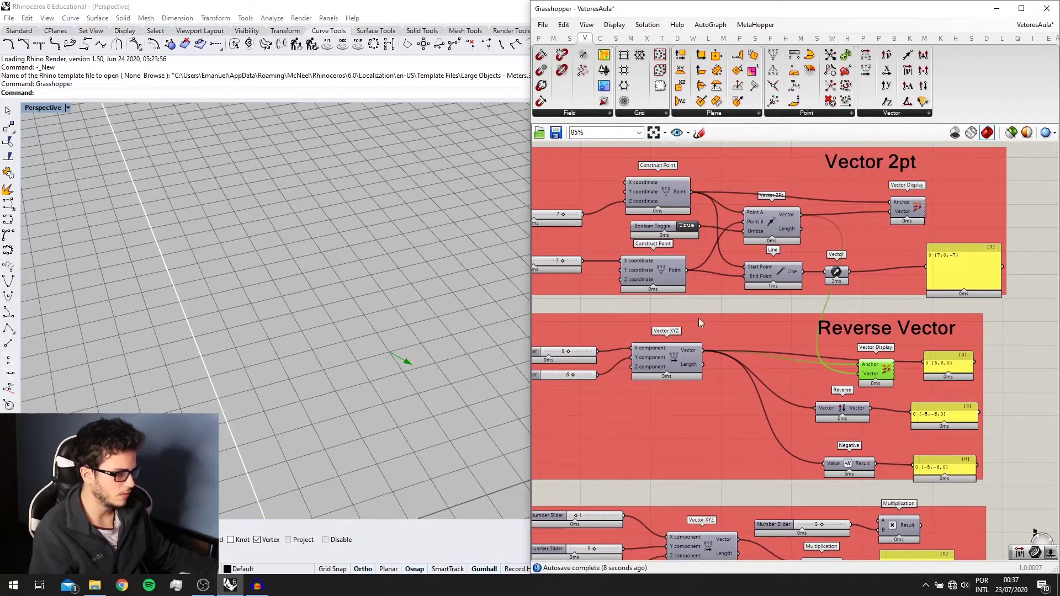
Set the Number Slider feeding the upper Construct Point's Z coordinate to 0 and delete that slider.
click(550, 214)
right_drag(563, 214, 587, 219)
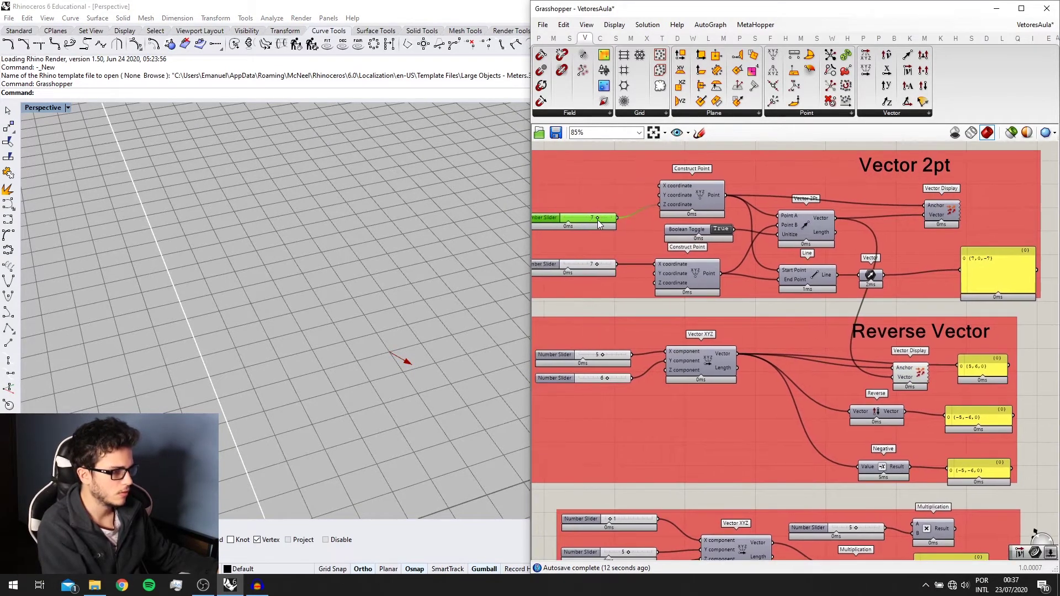
drag(597, 219, 521, 217)
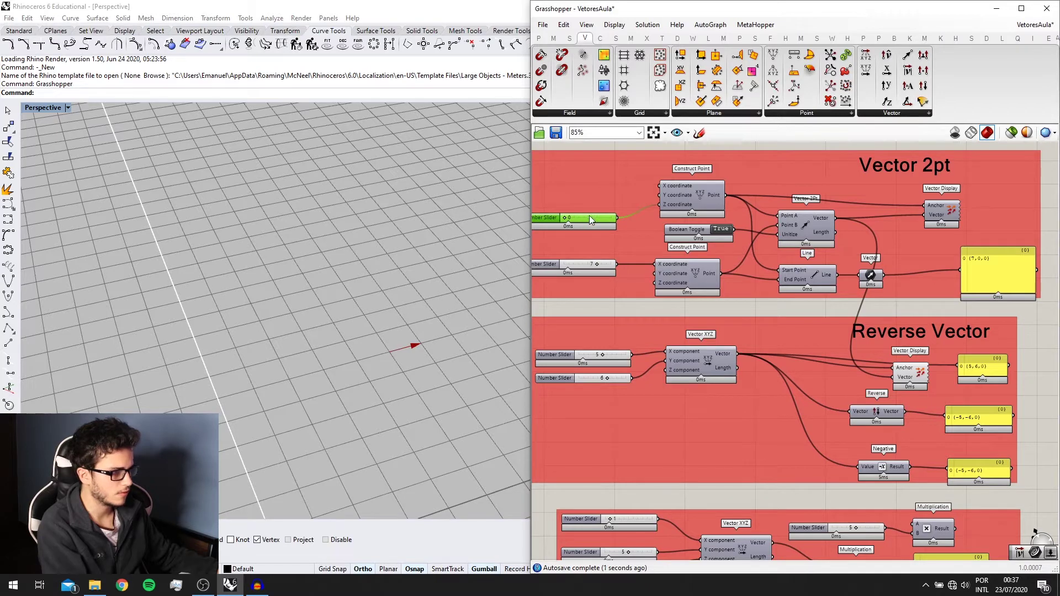
key(Delete)
Wire the upper Construct Point to the copied Vector Display's Anchor input and Vector XYZ's Vector output to its Vector input.
click(702, 192)
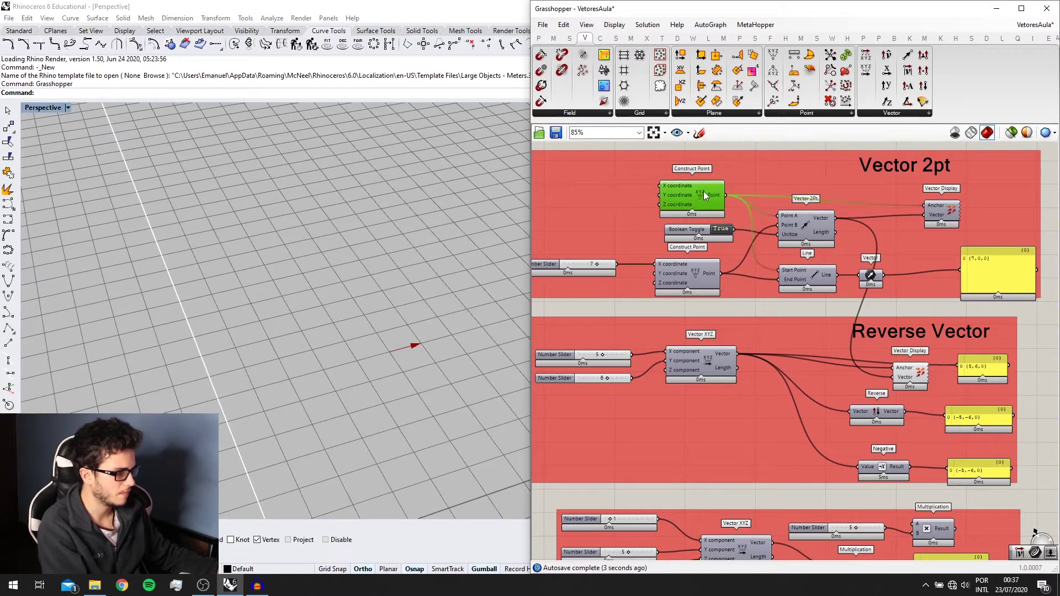
drag(724, 194, 919, 385)
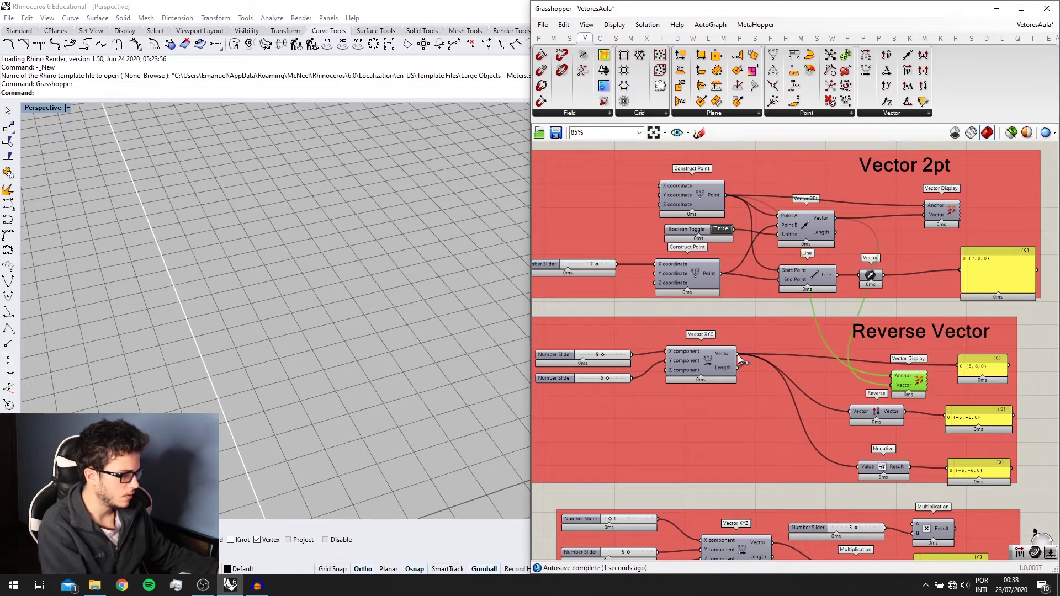
drag(738, 355, 894, 388)
right_drag(894, 389, 792, 370)
right_drag(375, 320, 220, 323)
scroll(814, 387, up, 1)
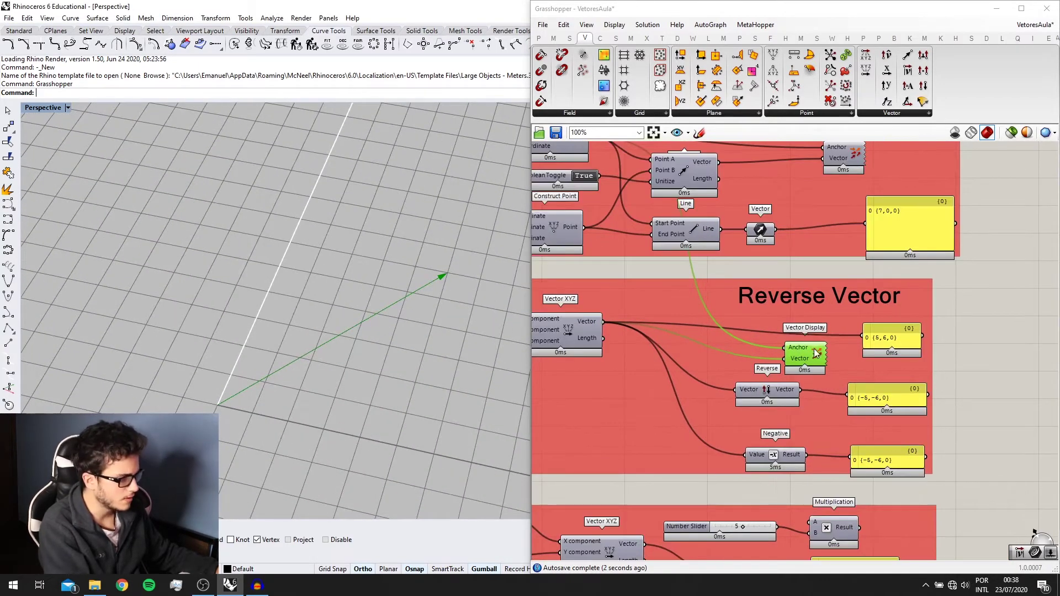
Move the Reverse component away from Vector Display and place Vector Display between it and the first panel.
drag(817, 354, 797, 354)
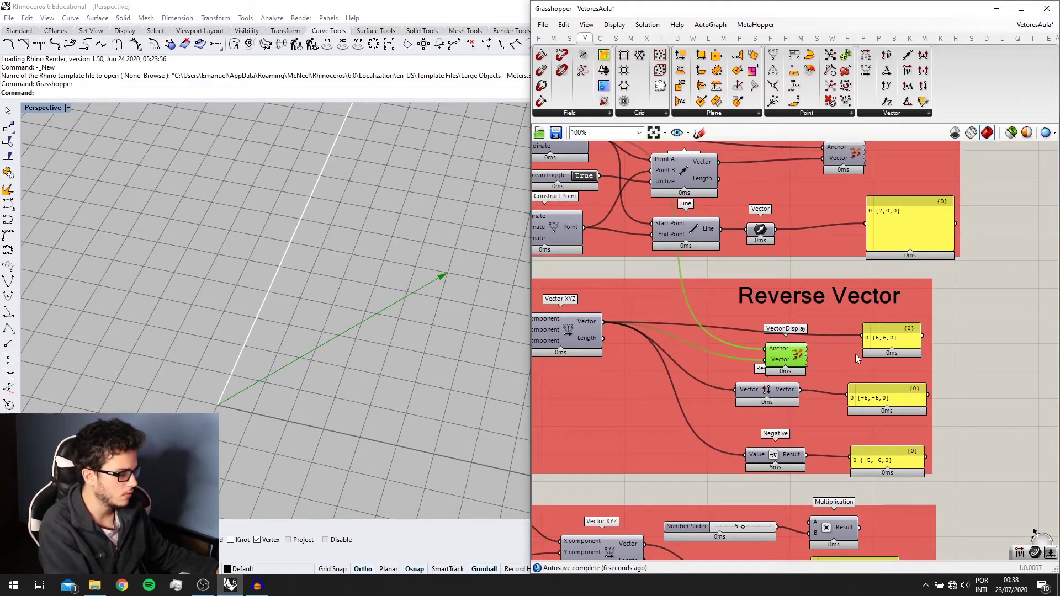
right_drag(778, 361, 781, 321)
scroll(784, 347, up, 1)
drag(783, 350, 749, 361)
drag(783, 319, 822, 320)
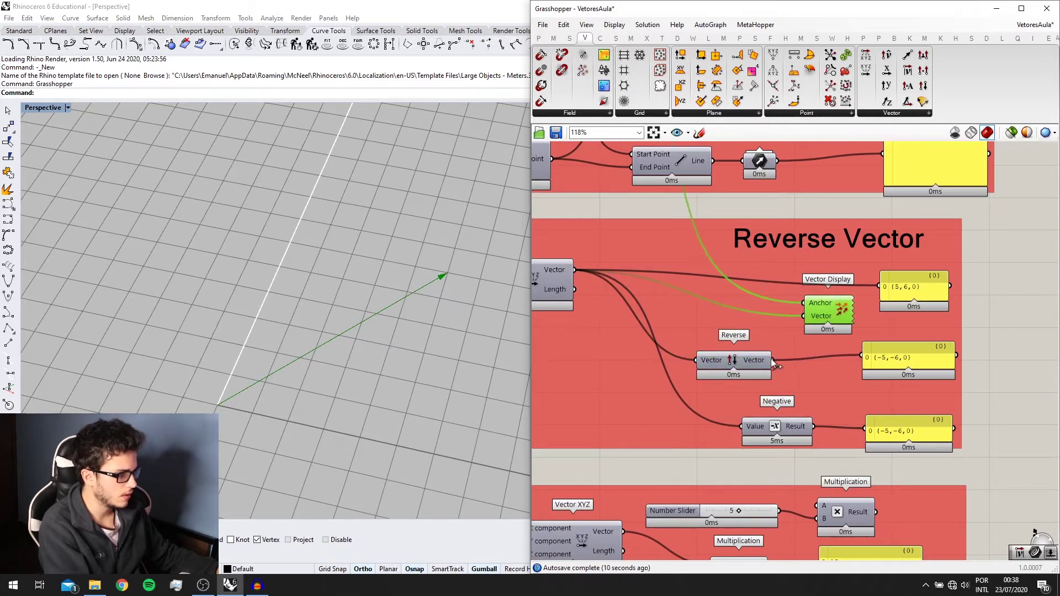
Wire the Reverse component's Vector output to Vector Display's Vector input and examine the reversed arrow in the Perspective viewport.
drag(773, 360, 803, 315)
scroll(385, 323, down, 3)
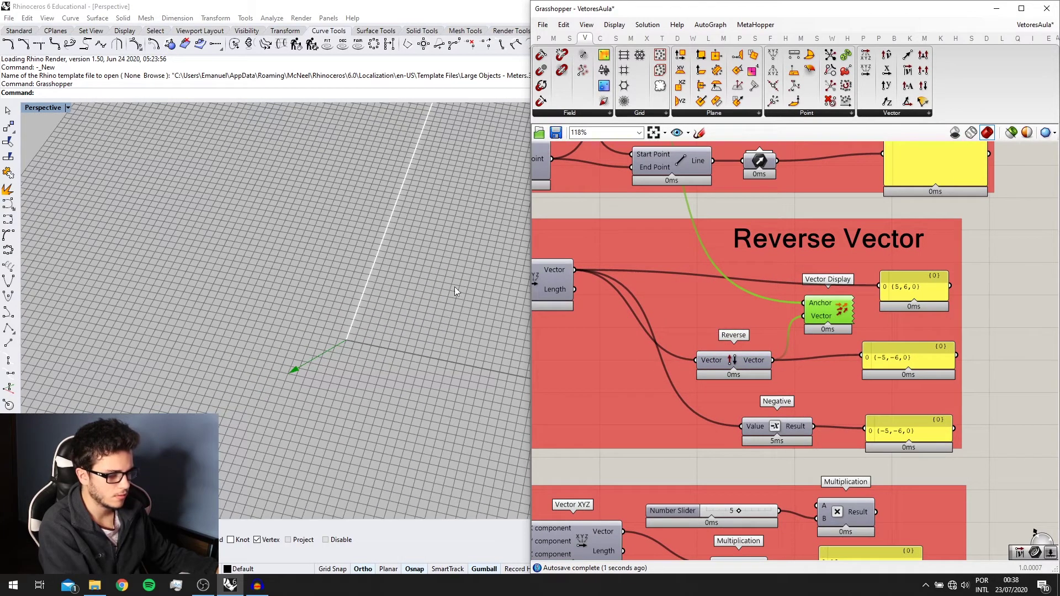
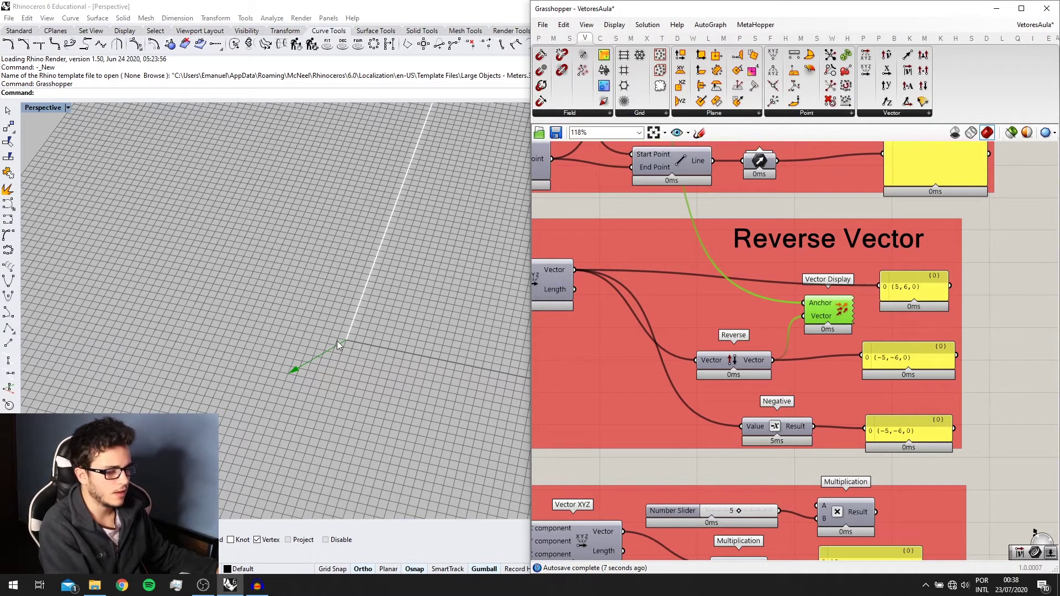
right_drag(337, 340, 370, 349)
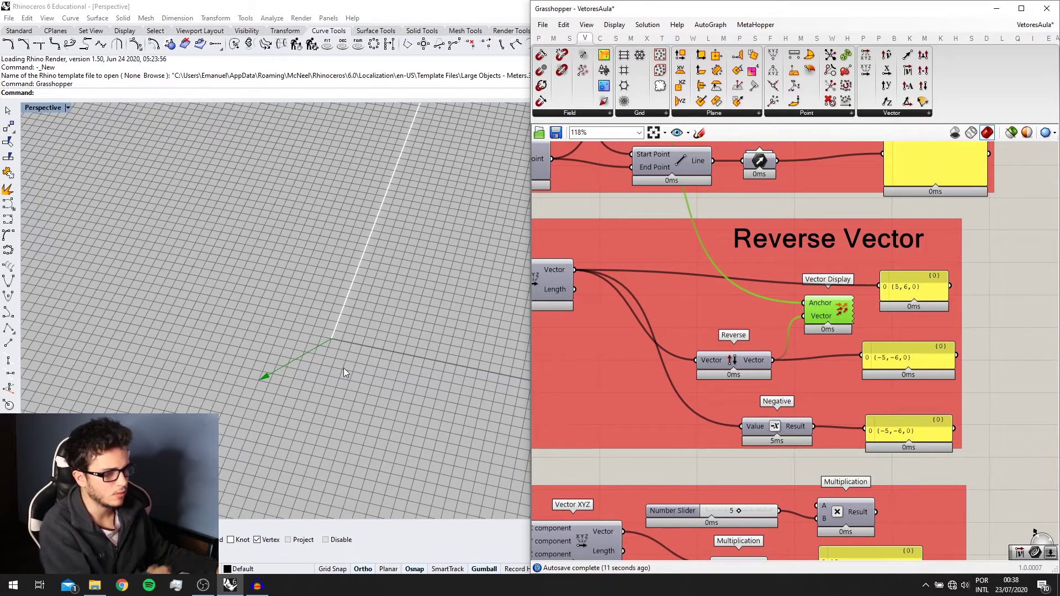
right_drag(343, 368, 341, 330)
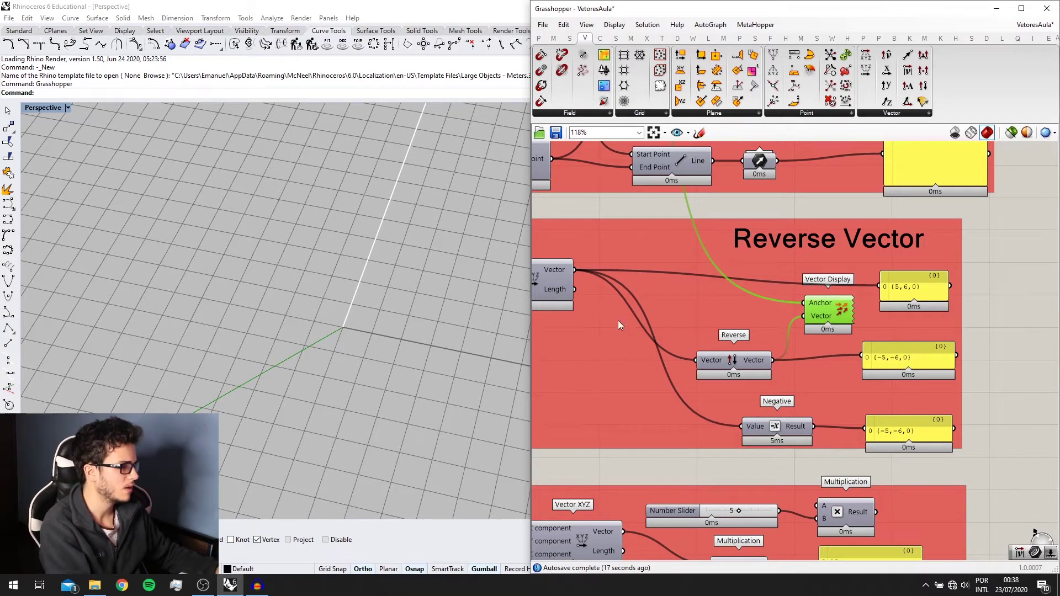
Shift Reverse slightly right and Negative slightly left so the two components sit roughly in line.
scroll(913, 395, down, 2)
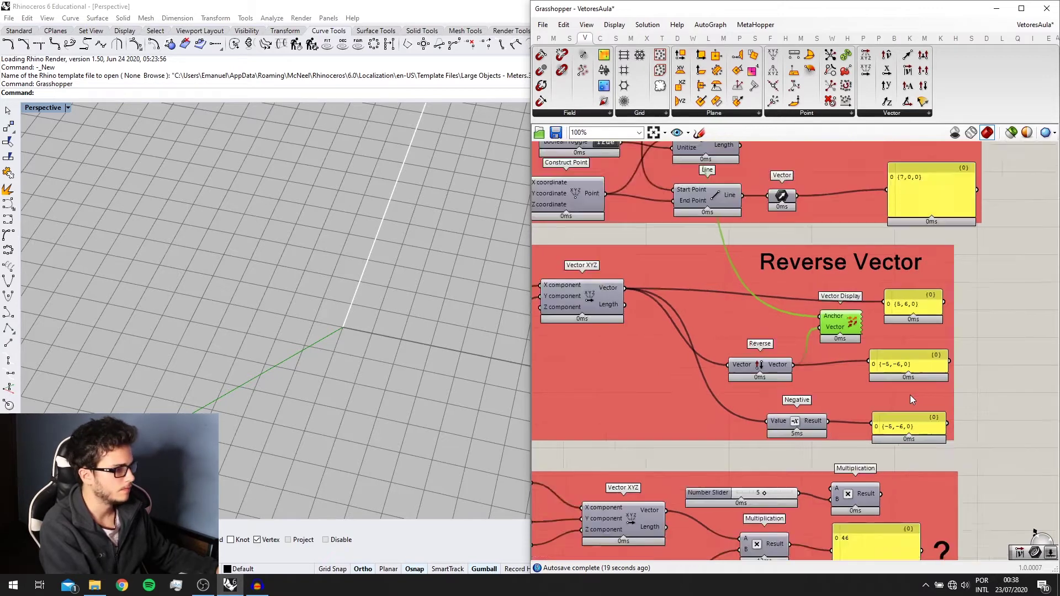
scroll(927, 372, up, 2)
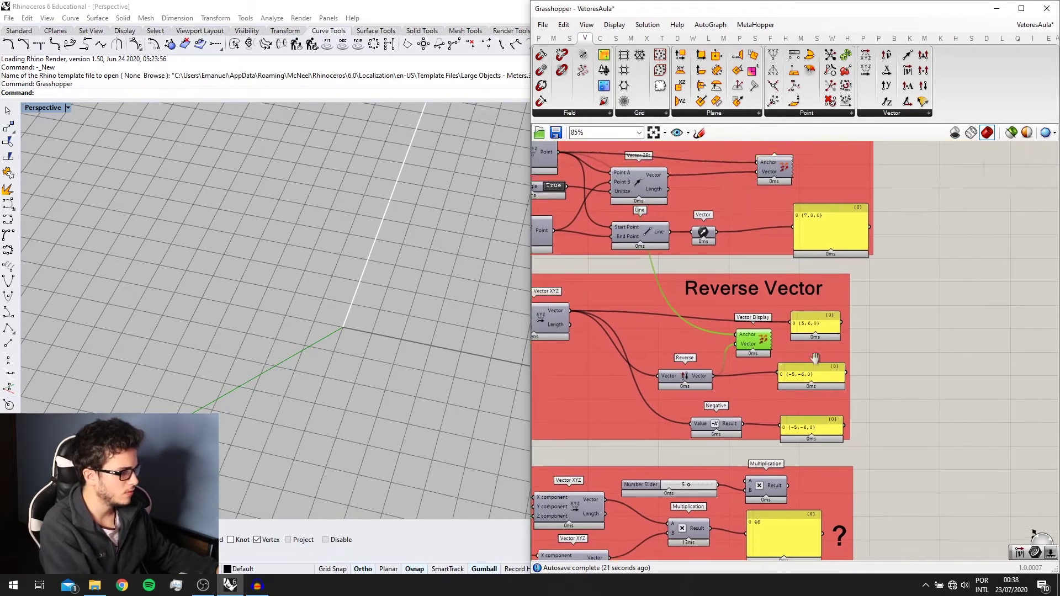
drag(720, 330, 733, 328)
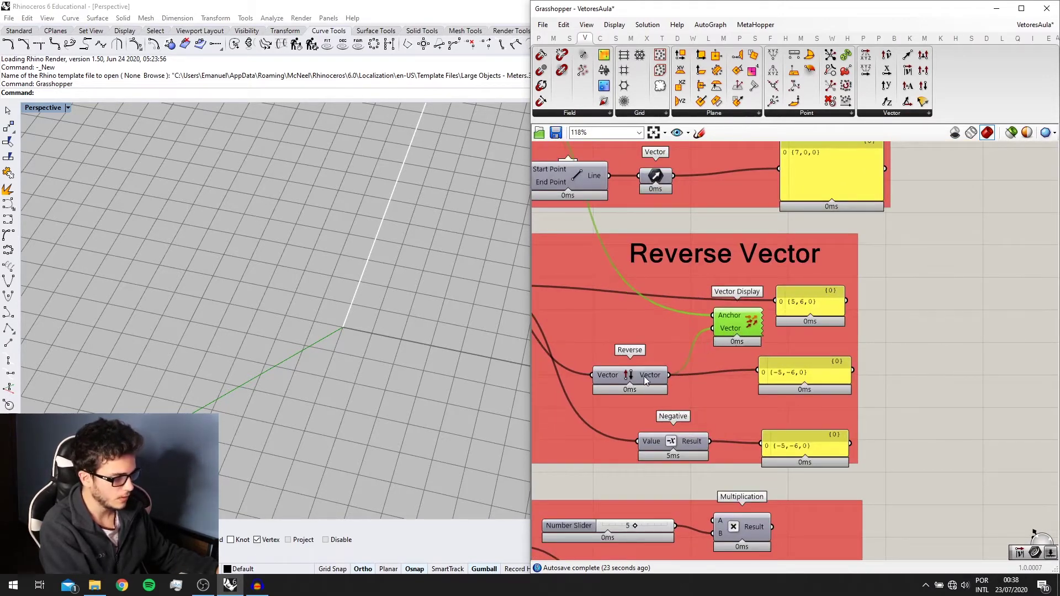
drag(631, 376, 652, 378)
drag(690, 439, 681, 441)
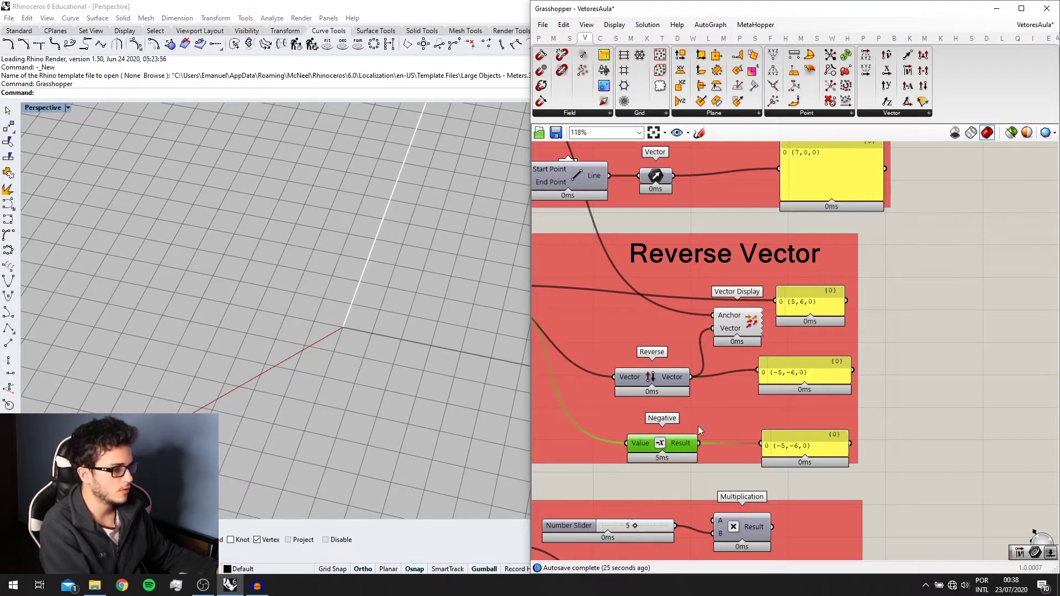
Compare the original vector's panel with the panels showing the Reverse and Negative outputs.
scroll(693, 454, up, 1)
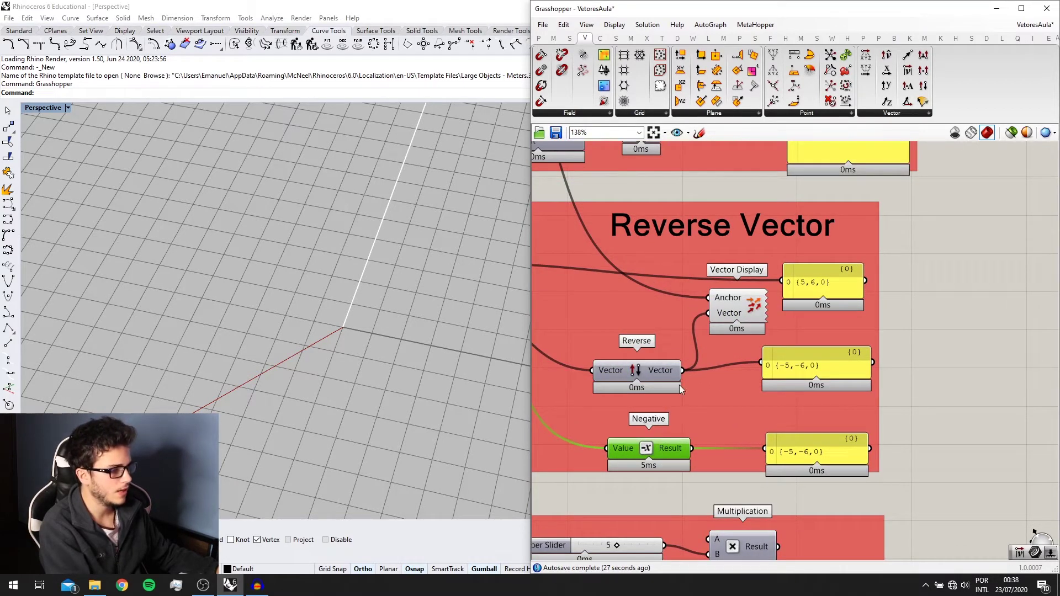
scroll(628, 353, up, 1)
scroll(705, 346, down, 1)
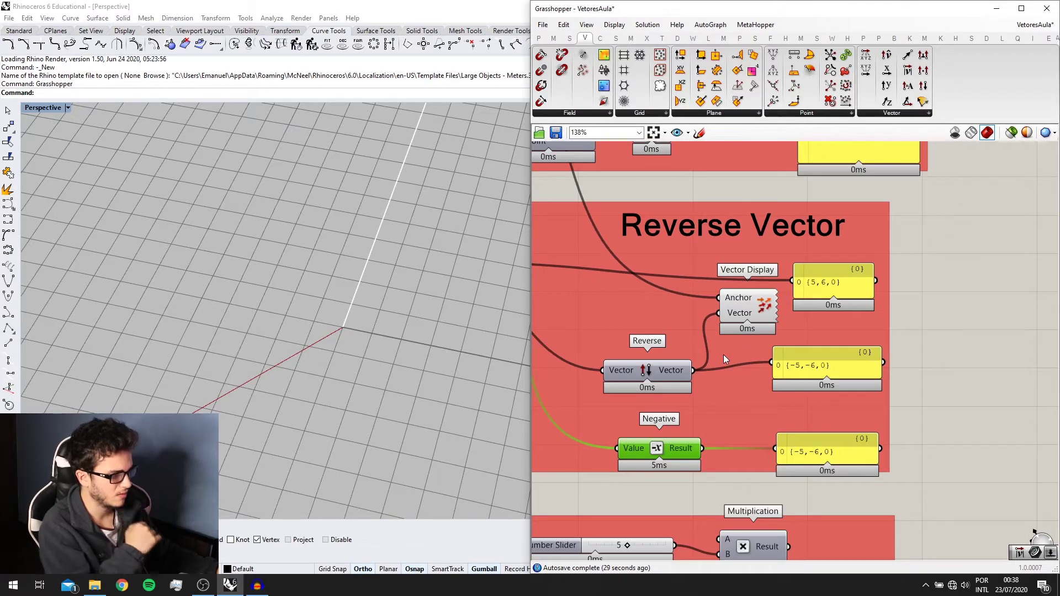
right_drag(723, 354, 774, 359)
scroll(875, 294, up, 1)
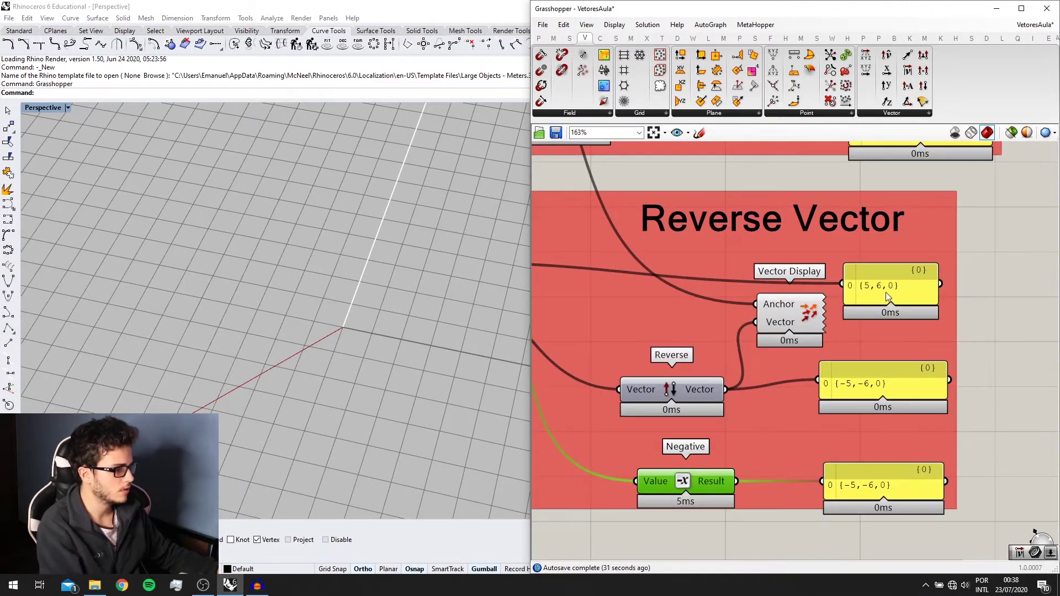
scroll(905, 332, down, 1)
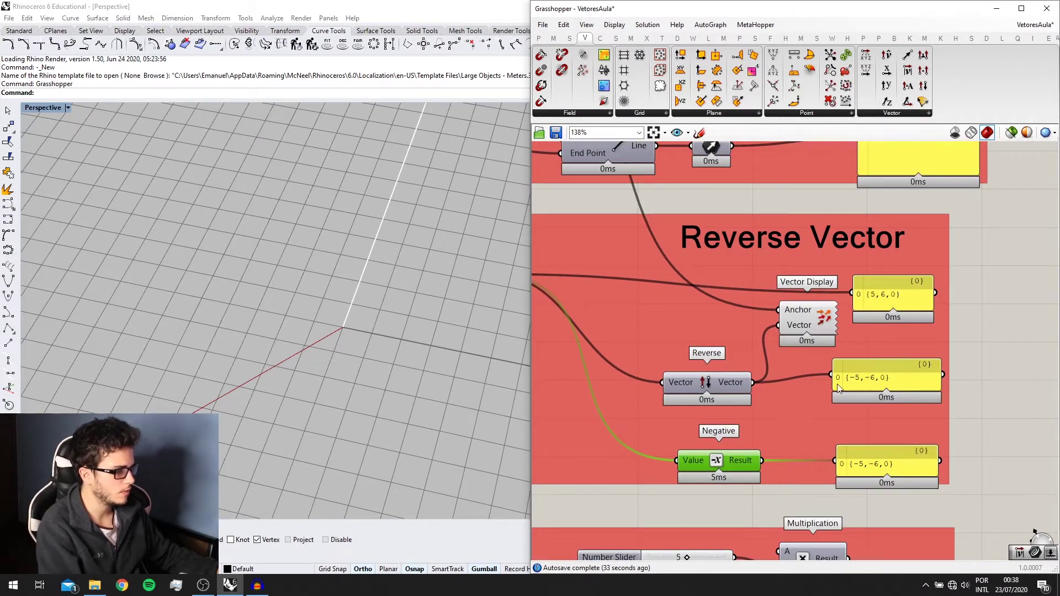
scroll(838, 388, up, 1)
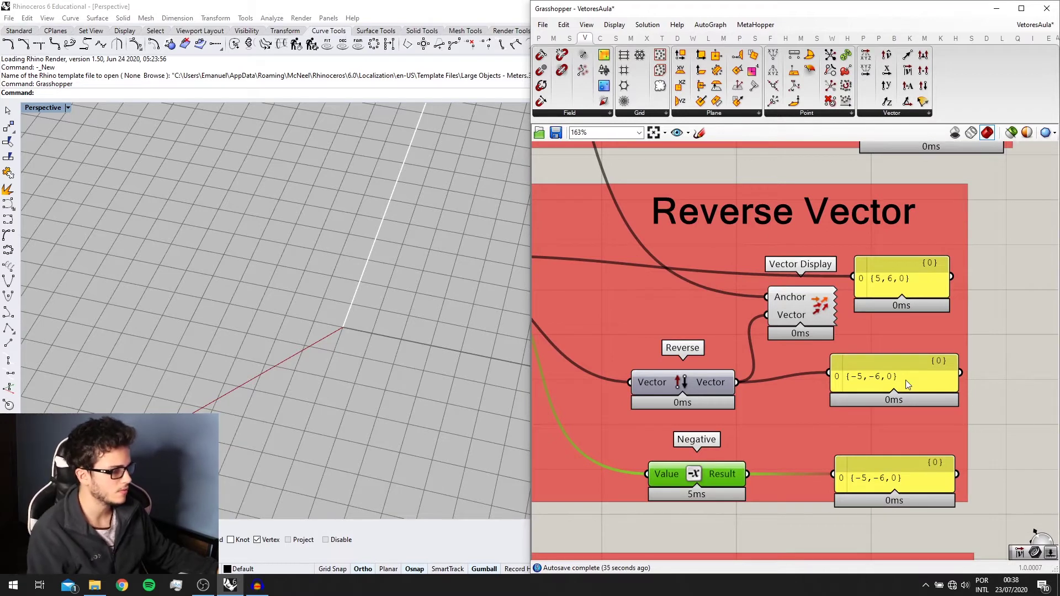
scroll(905, 380, down, 1)
scroll(927, 462, up, 1)
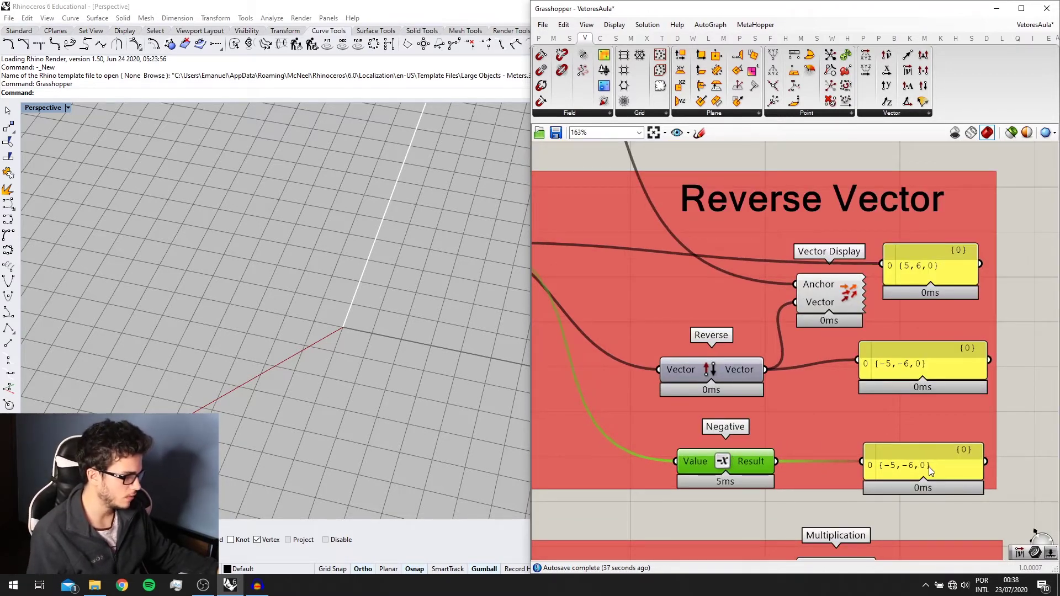
scroll(931, 471, down, 2)
Examine the Negative component's profiler time and dismiss the profiler options without changing them.
double_click(974, 392)
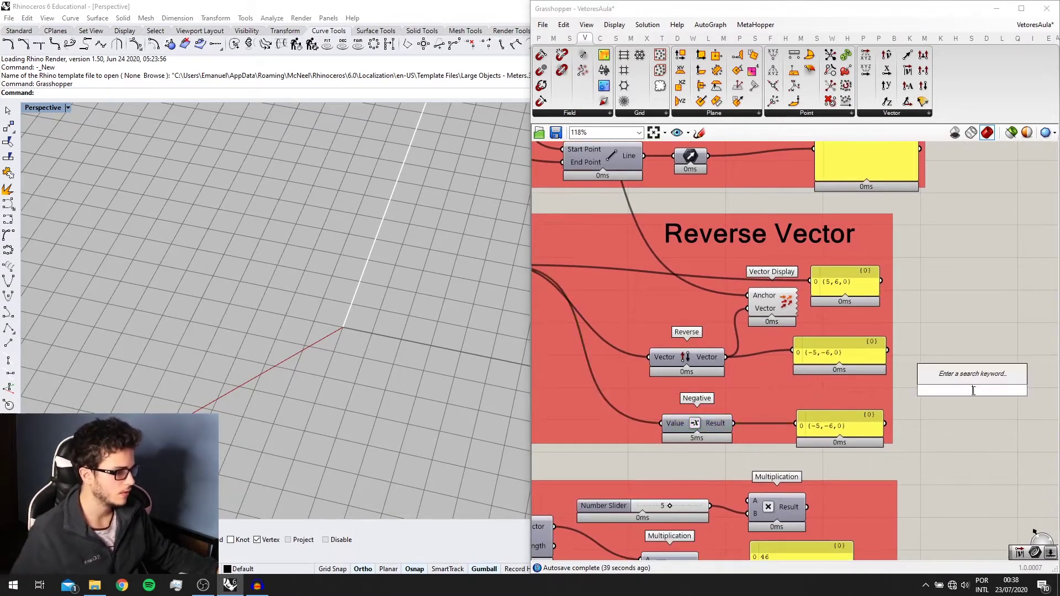
right_click(696, 436)
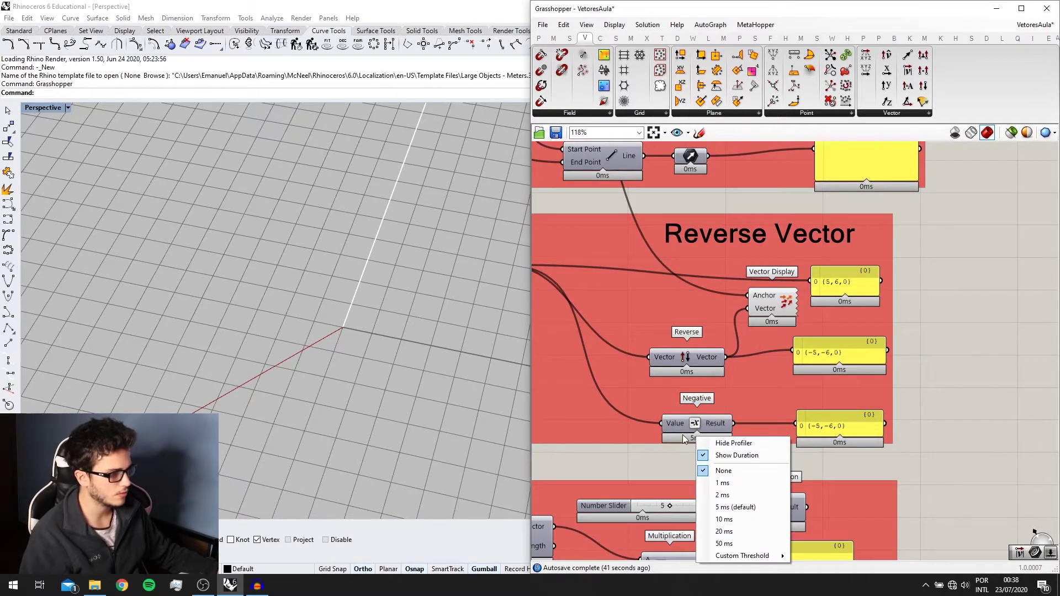
click(683, 446)
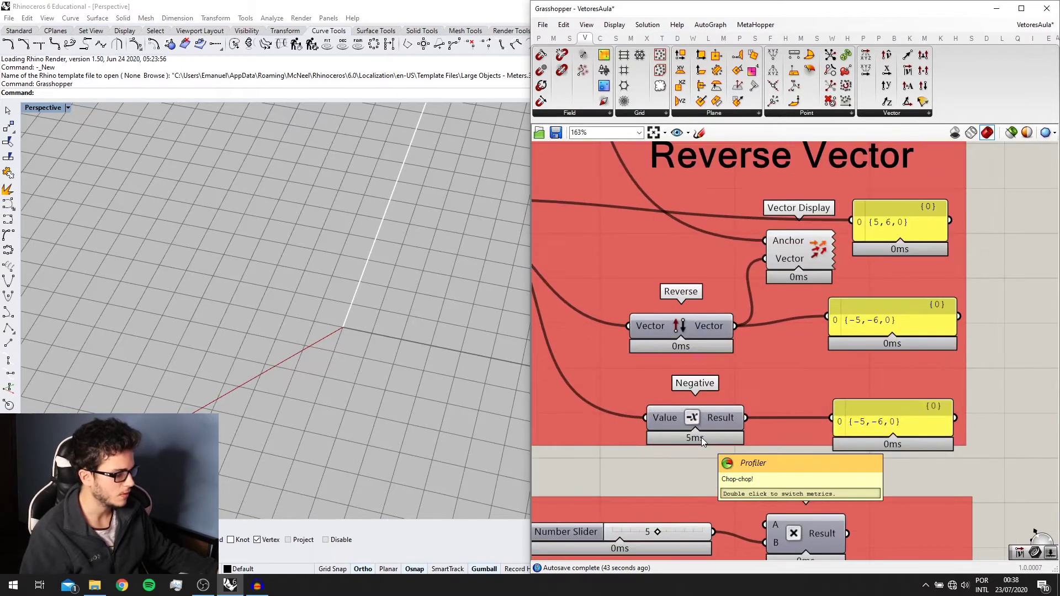
scroll(697, 386, up, 1)
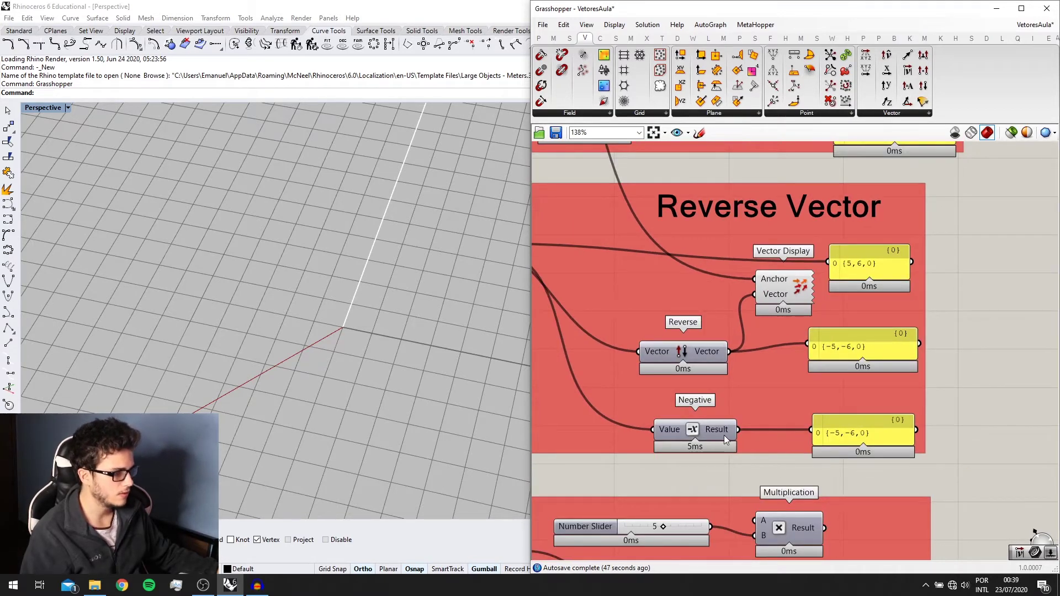
mouse_move(724, 435)
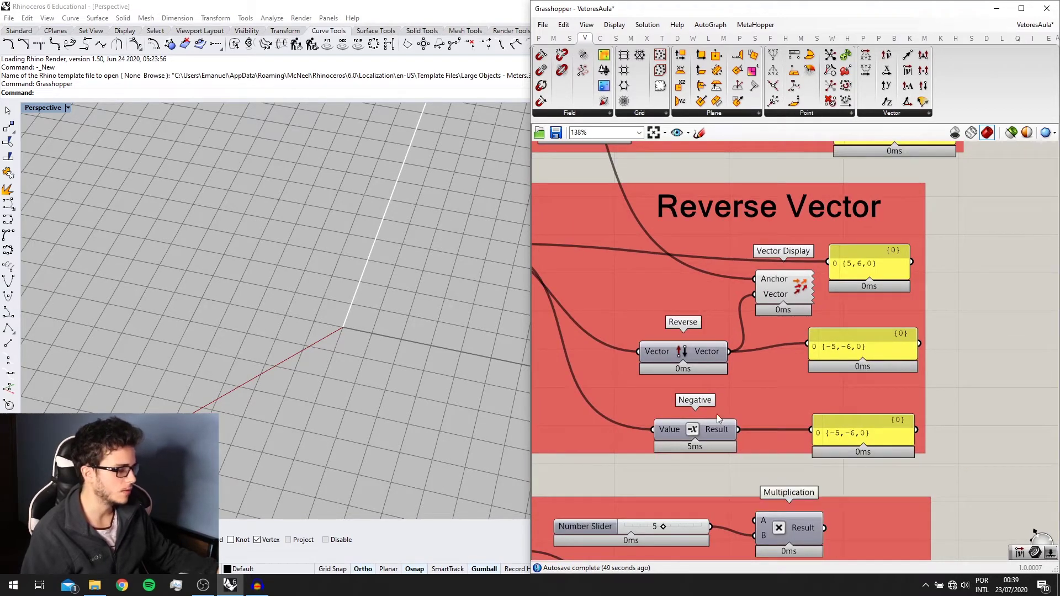
Check the Reverse component's Vector output and nudge the component slightly right, closer in line with Negative.
scroll(718, 450, up, 1)
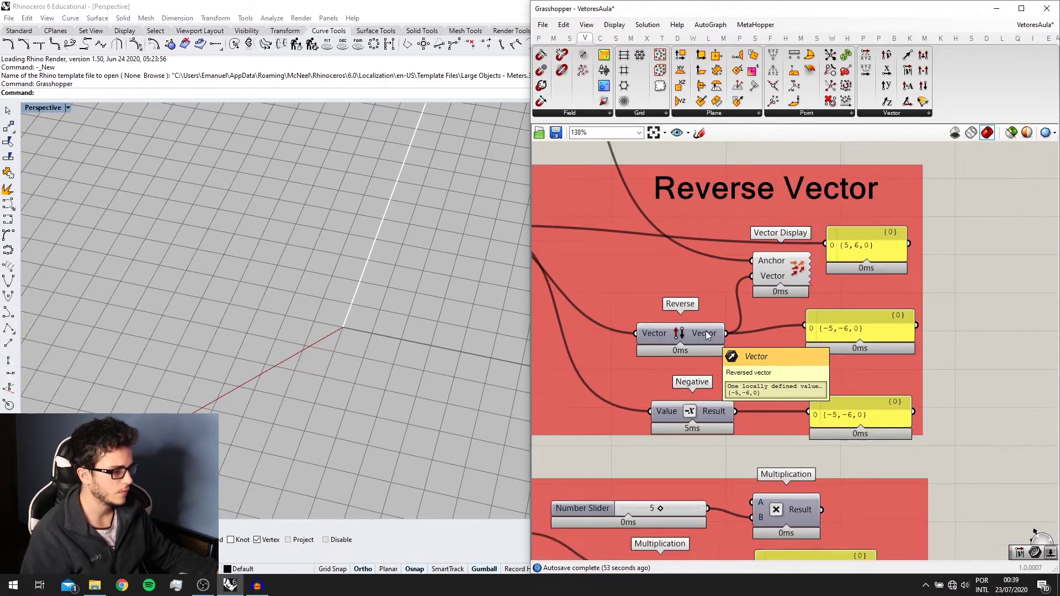
scroll(707, 335, down, 1)
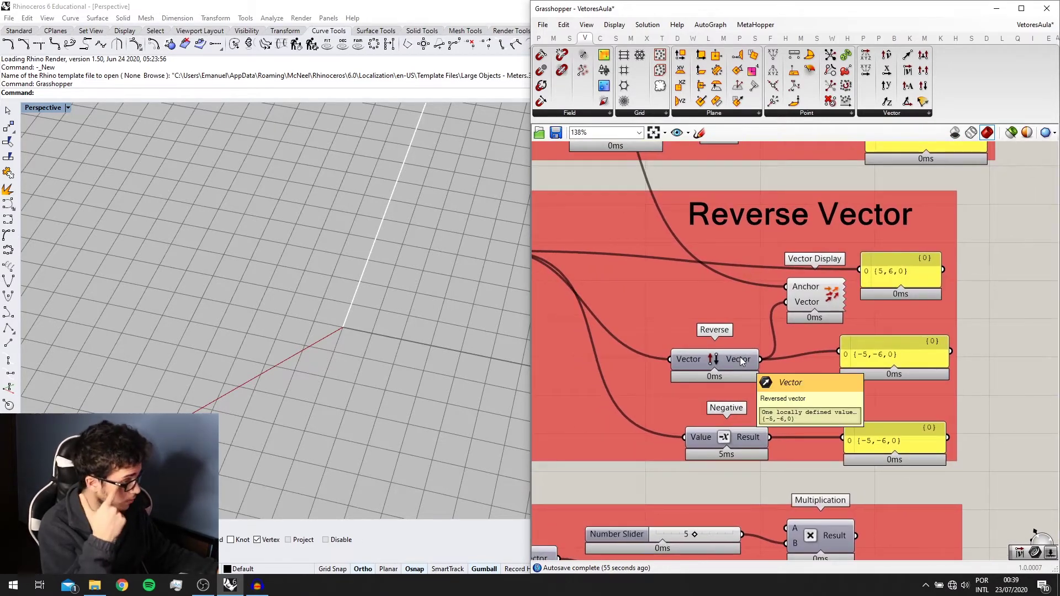
right_drag(728, 377, 695, 370)
drag(695, 370, 700, 369)
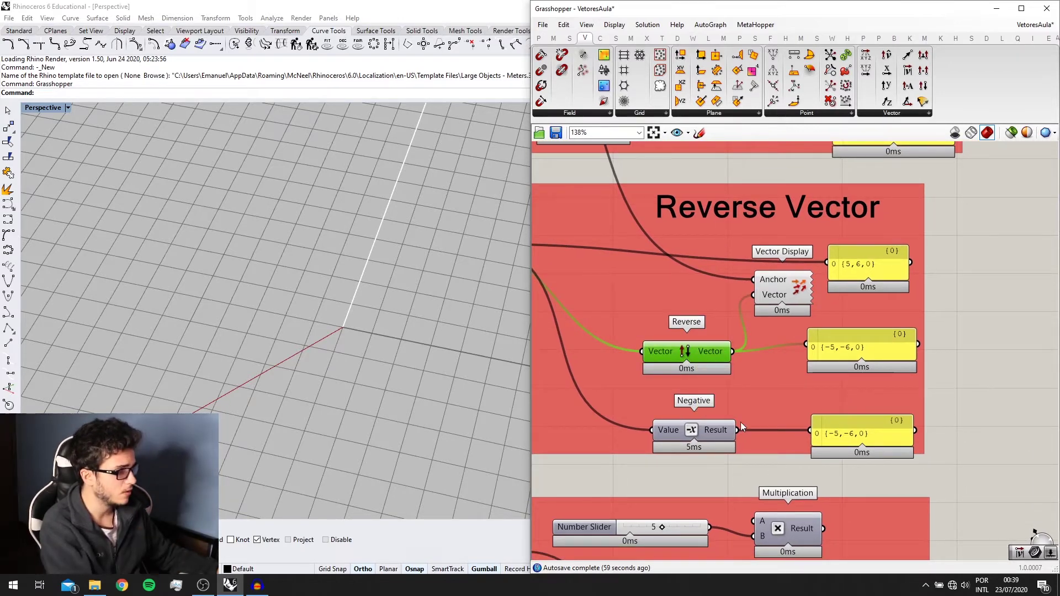
Turn off the preview of the Vector Display component in the Reverse Vector group.
scroll(757, 418, down, 2)
right_drag(771, 414, 815, 477)
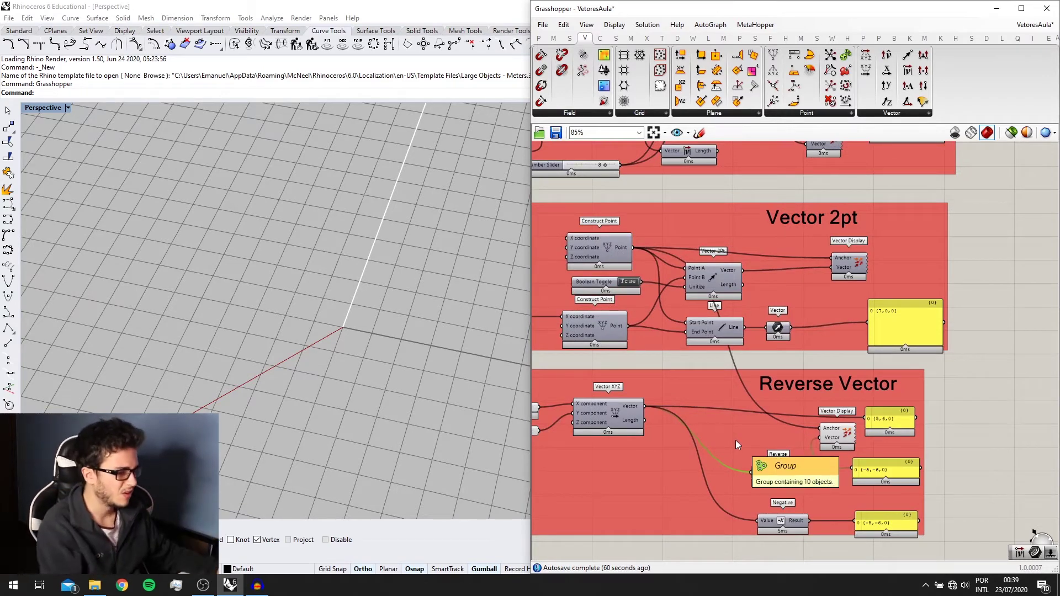
right_drag(820, 446, 810, 353)
scroll(768, 386, up, 1)
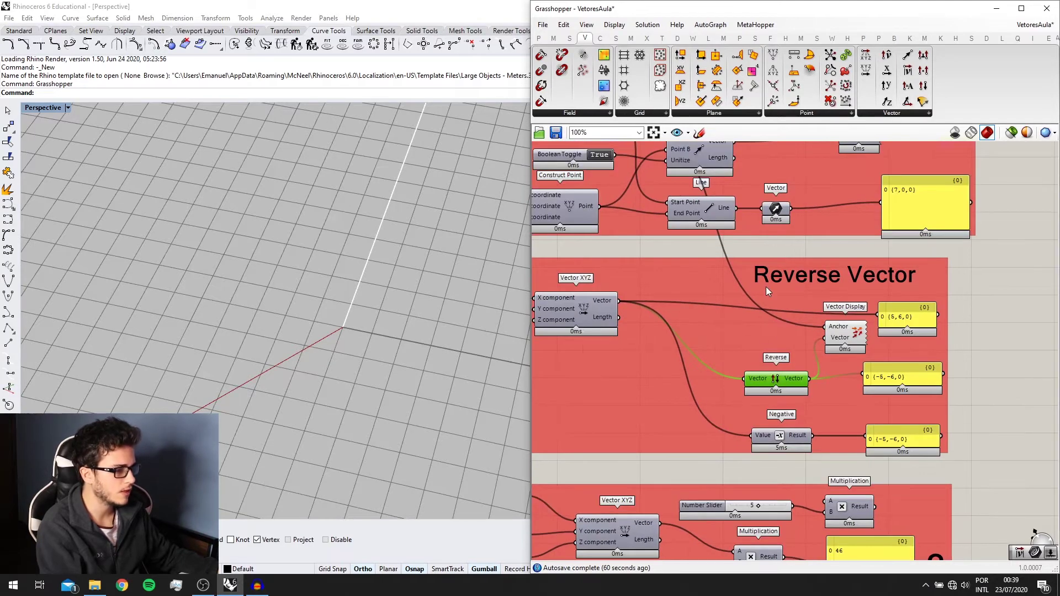
scroll(756, 360, up, 1)
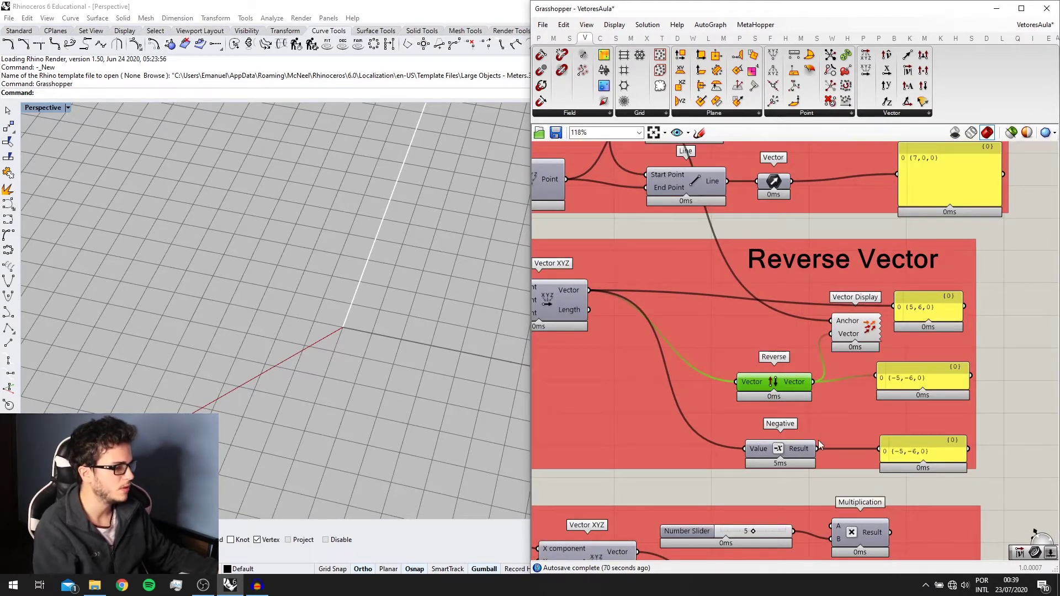
right_drag(822, 364, 739, 323)
scroll(718, 403, up, 1)
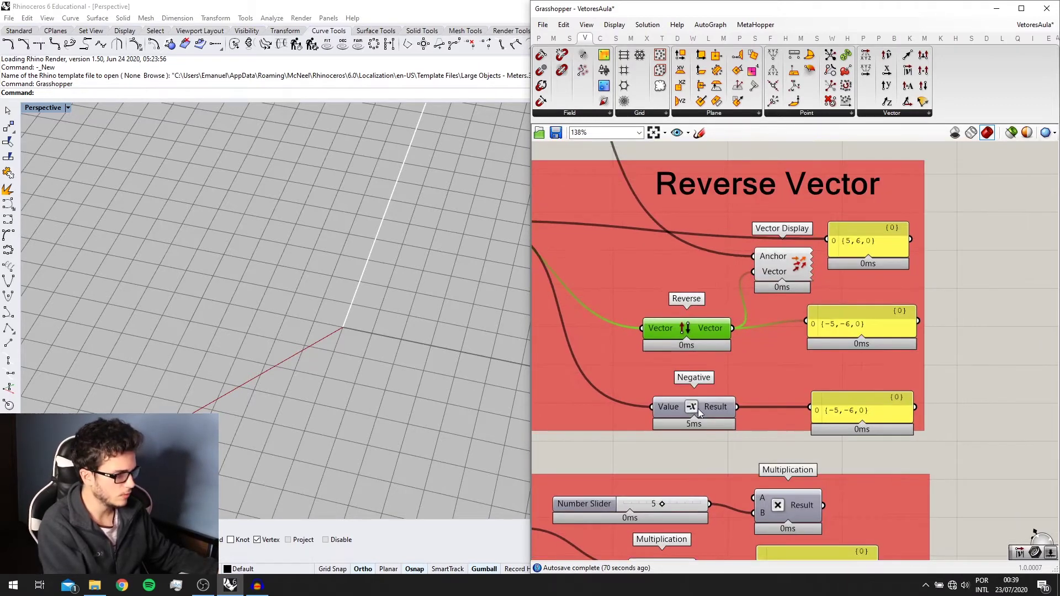
click(777, 266)
middle_click(778, 266)
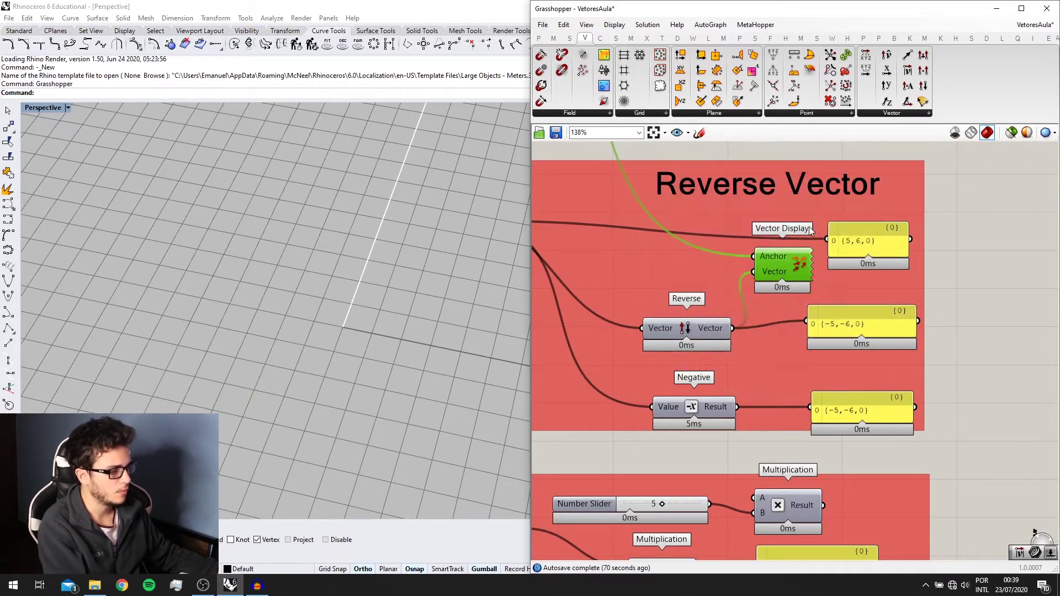
Examine the vector multiplication example below Reverse Vector and compare it with the Multiplication component in the Amplitude group.
scroll(780, 386, down, 1)
right_drag(781, 385, 812, 349)
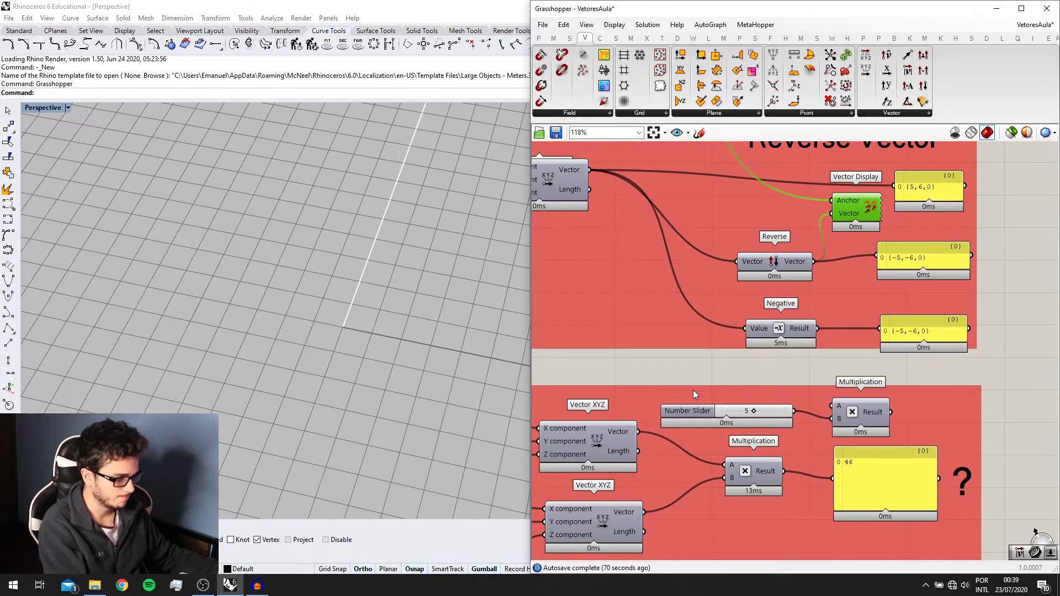
scroll(693, 390, down, 1)
right_drag(748, 371, 735, 492)
scroll(745, 424, down, 2)
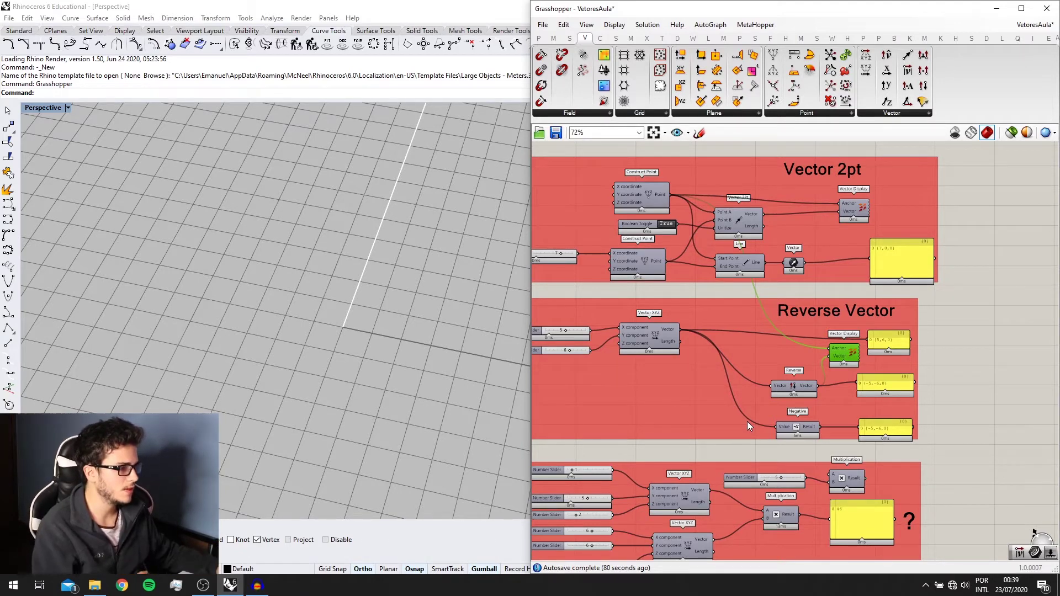
scroll(769, 393, down, 1)
right_drag(769, 393, 775, 484)
right_drag(791, 411, 774, 532)
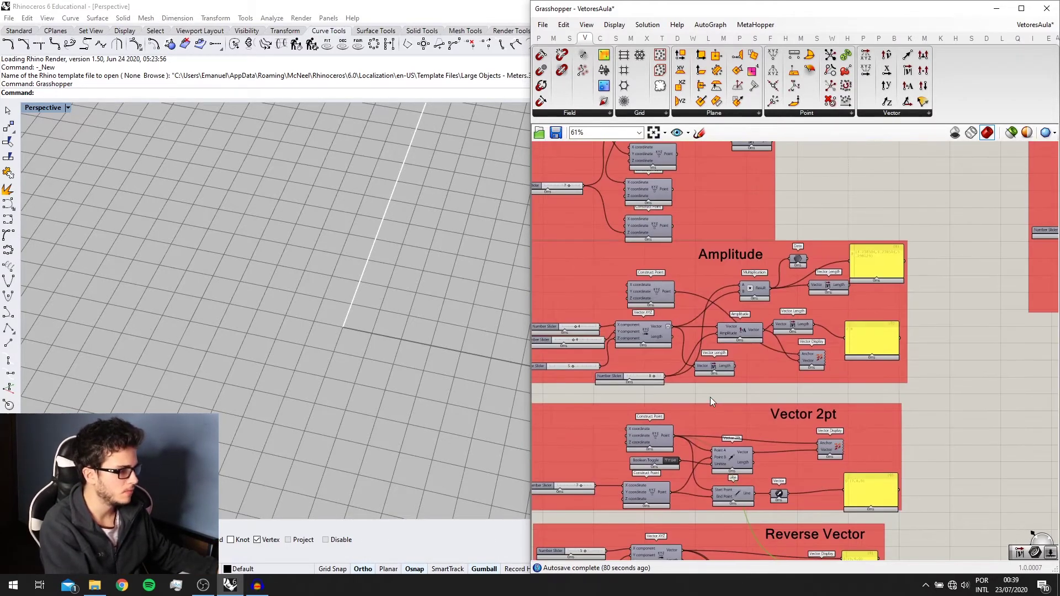
scroll(731, 332, up, 5)
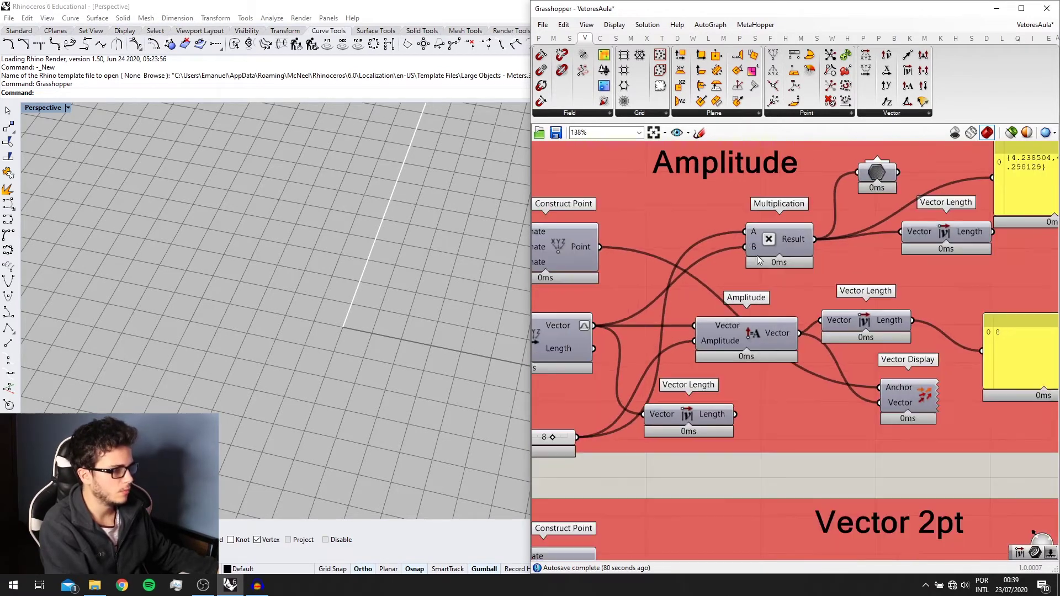
scroll(740, 298, down, 1)
scroll(767, 273, down, 1)
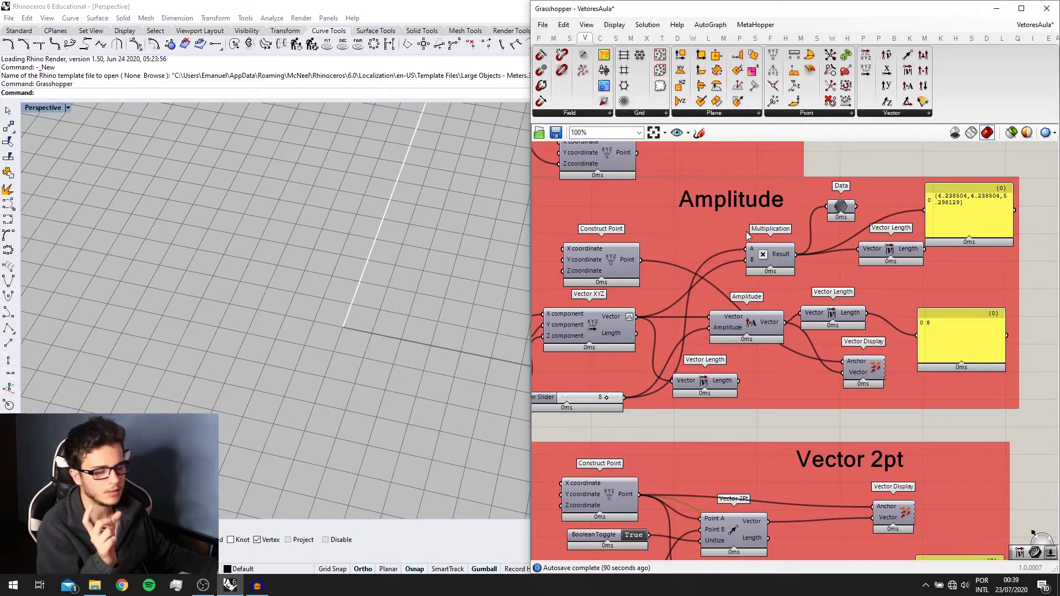
Add a Panel in the empty canvas area below the vector multiplication example.
scroll(751, 238, down, 2)
right_drag(800, 386, 800, 213)
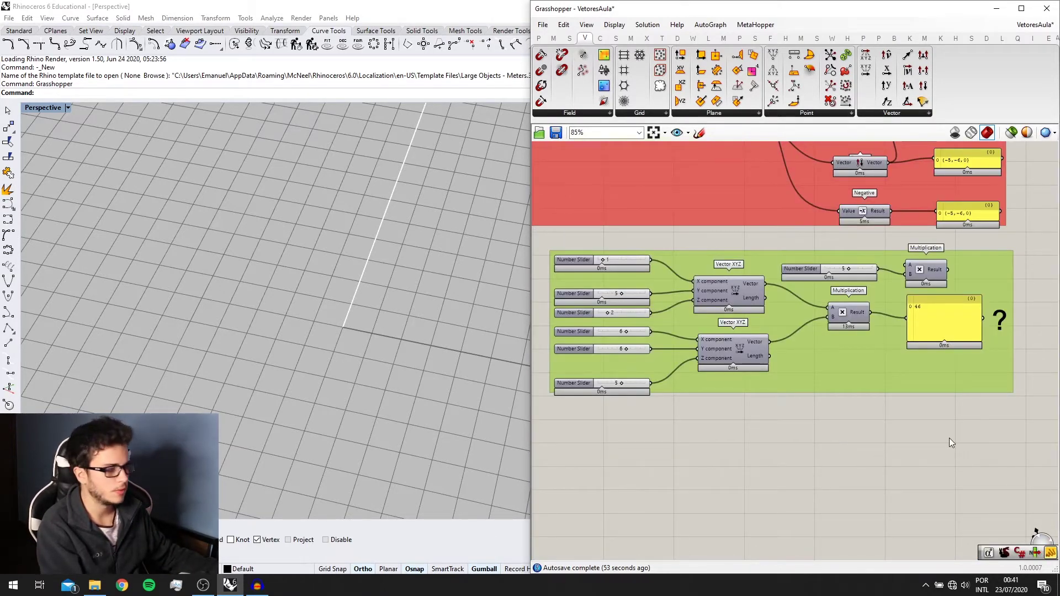
scroll(919, 451, up, 1)
click(853, 463)
double_click(855, 462)
text(pane)
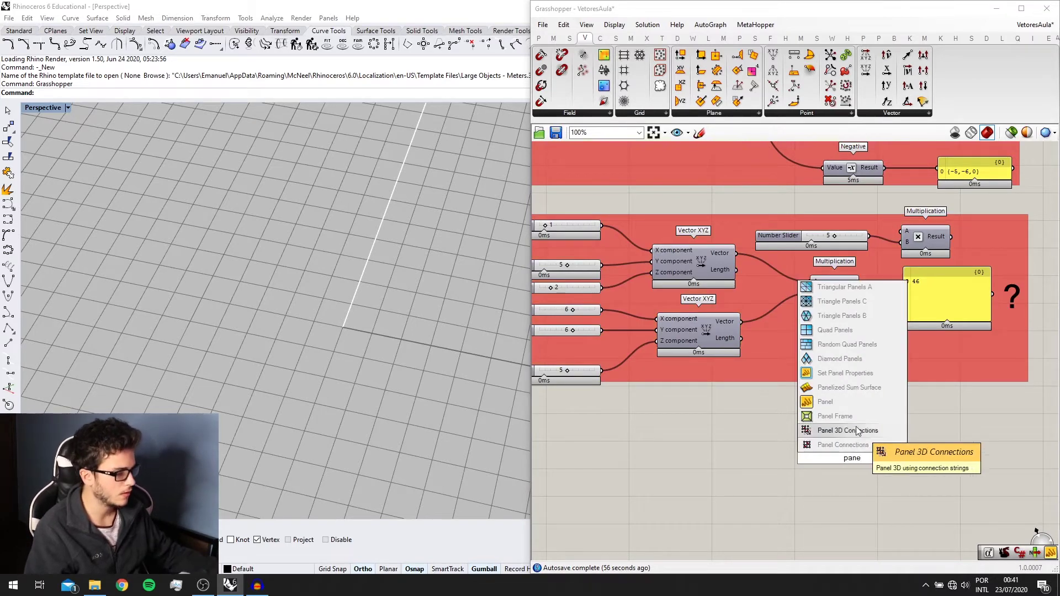
Add a panel fed by the first Vector XYZ's Vector output and a duplicate panel fed by the second vector.
click(827, 402)
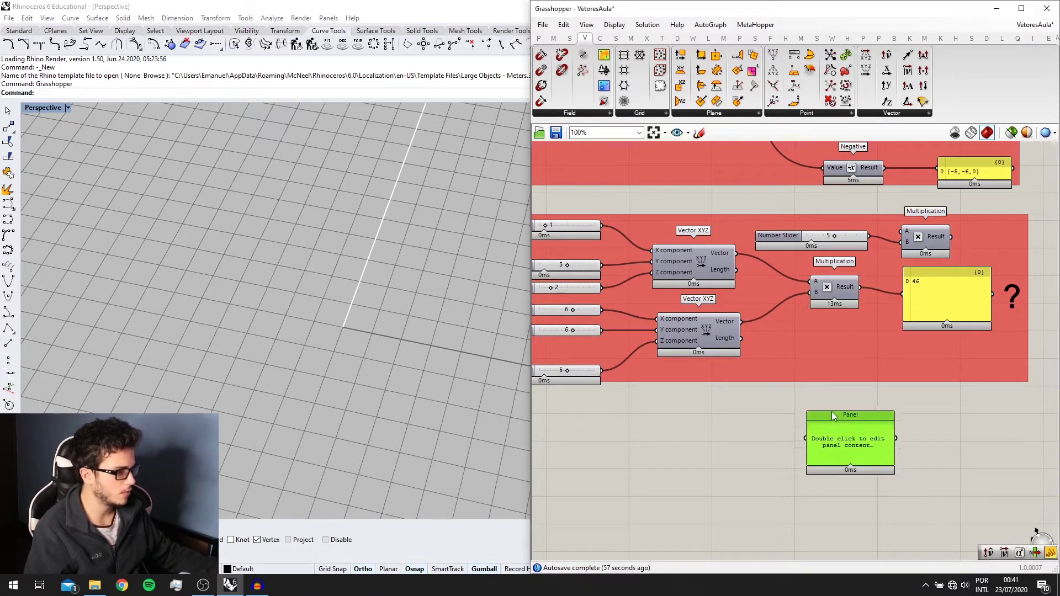
drag(831, 412, 796, 313)
drag(736, 255, 788, 398)
key(ctrl+c)
key(ctrl+v)
Add two Vector Length components below the red group, one fed by each Vector XYZ's Vector output.
double_click(750, 431)
text(vex)
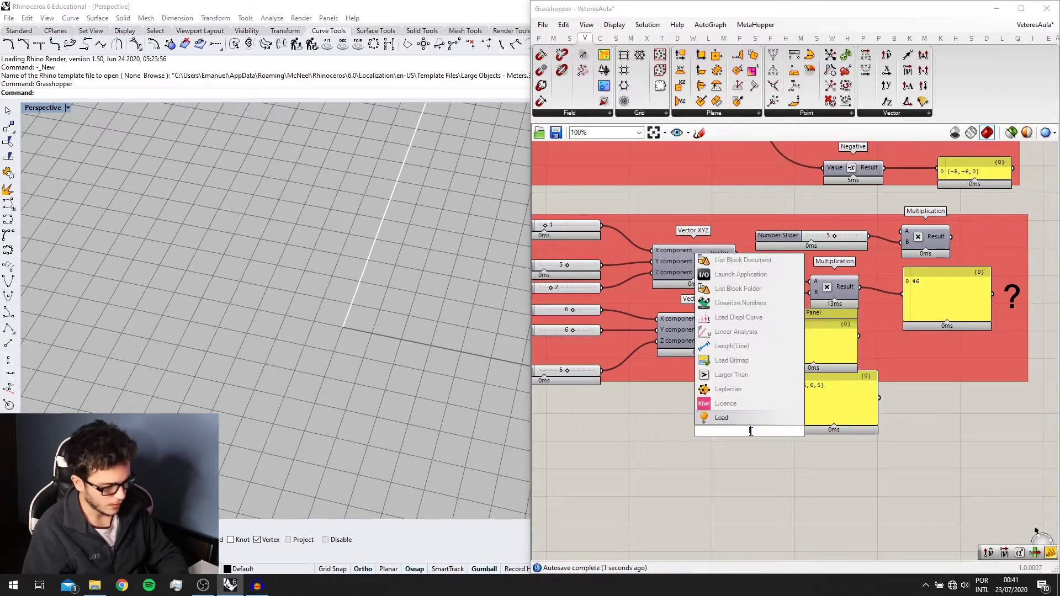
key(BackSpace)
text(ctor)
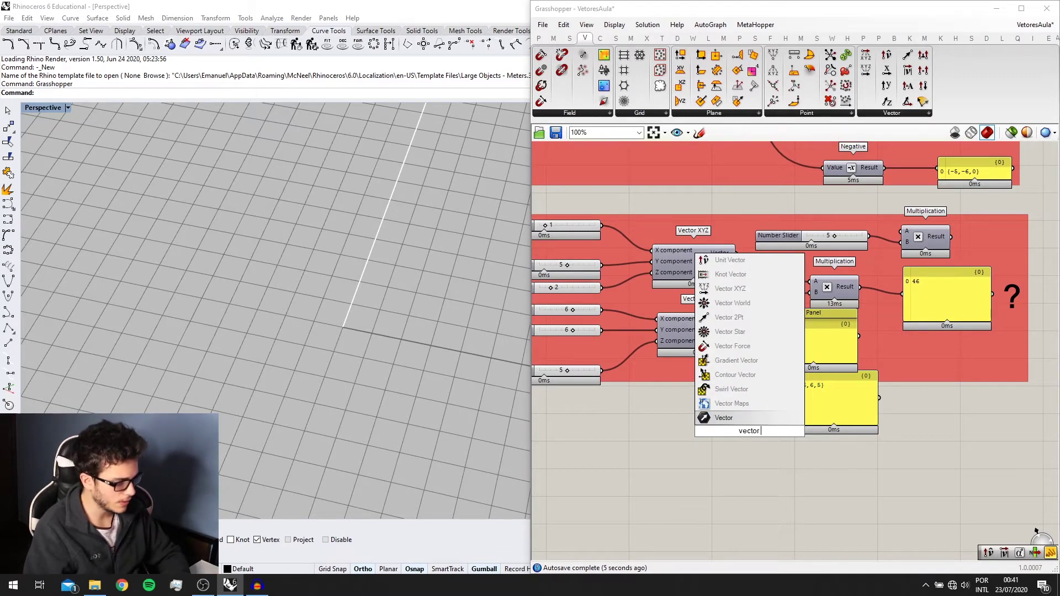
text( lent)
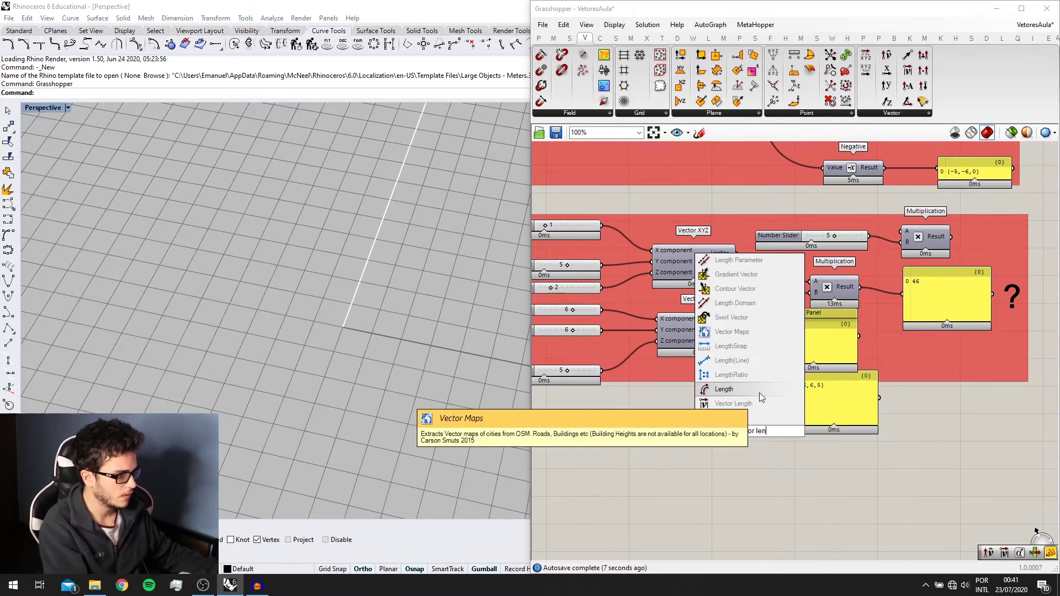
click(761, 397)
scroll(761, 411, up, 2)
drag(741, 315, 762, 359)
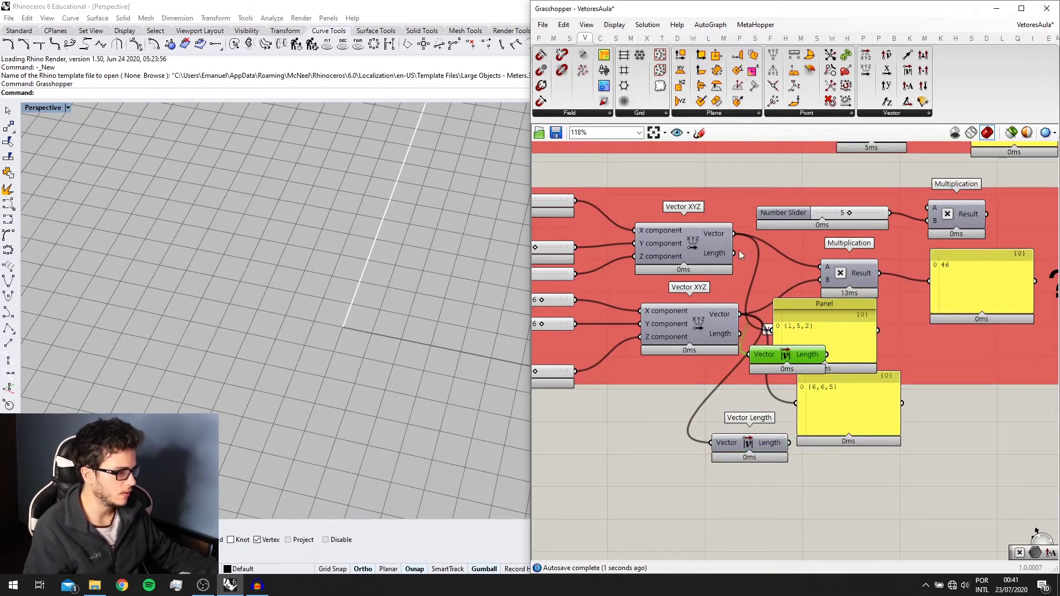
drag(738, 250, 734, 524)
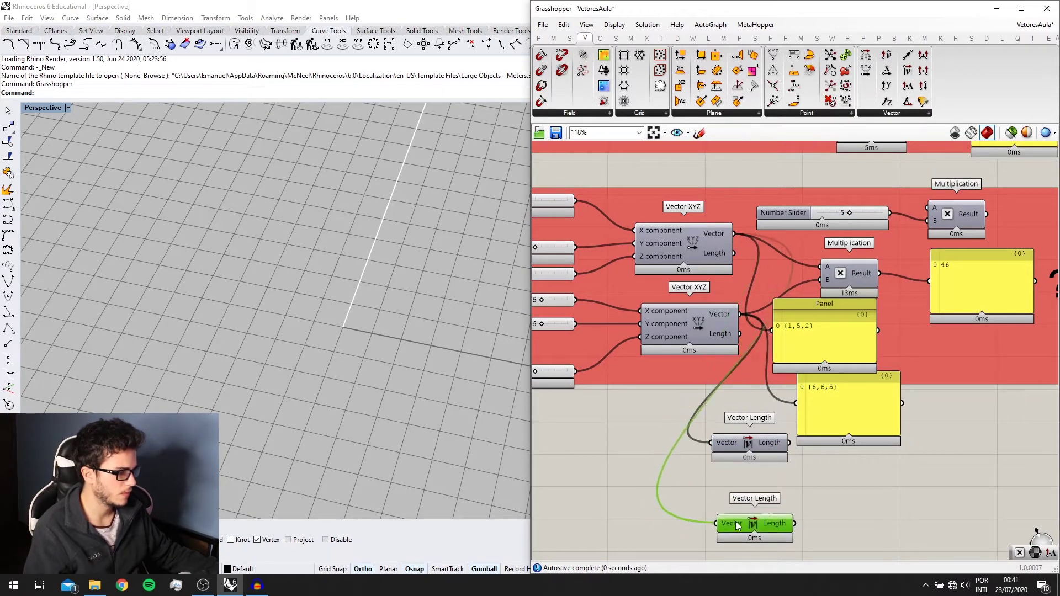
Connect each Vector Length output to its own panel and arrange the two panels beside the components.
click(825, 427)
drag(825, 426, 882, 529)
drag(796, 524, 858, 508)
right_drag(892, 509, 767, 468)
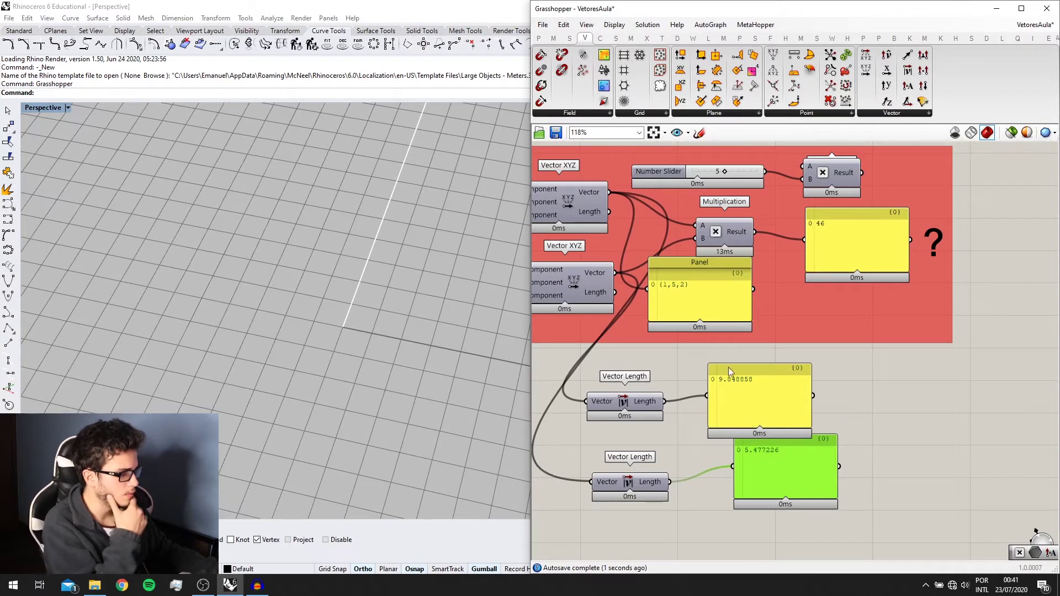
drag(733, 398, 775, 391)
Add a Multiplication component that multiplies the two vector lengths and show its result in the lower panel.
right_drag(673, 447, 714, 434)
double_click(713, 434)
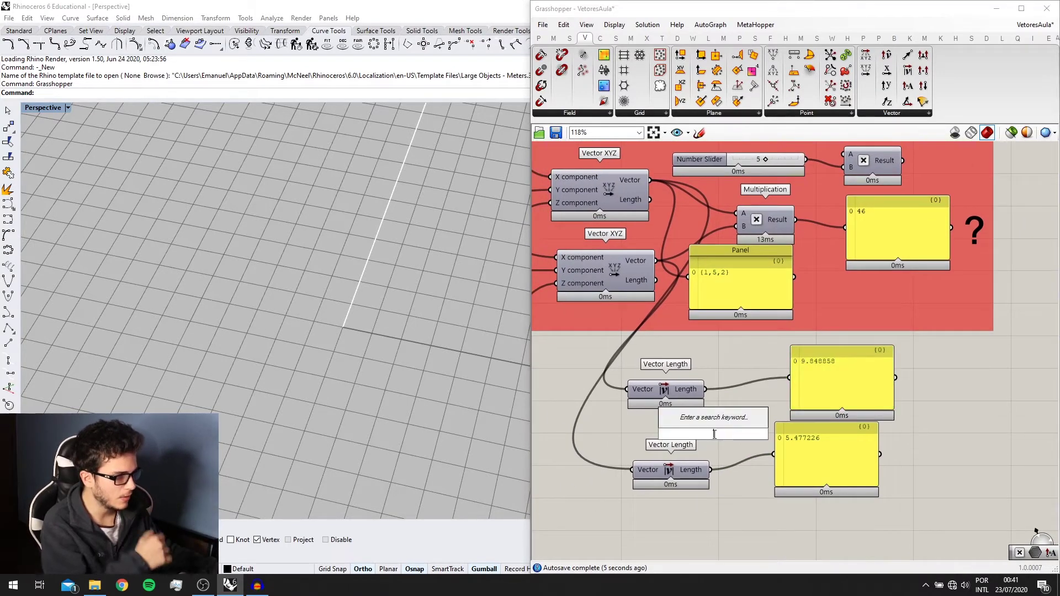
text(mul)
key(Return)
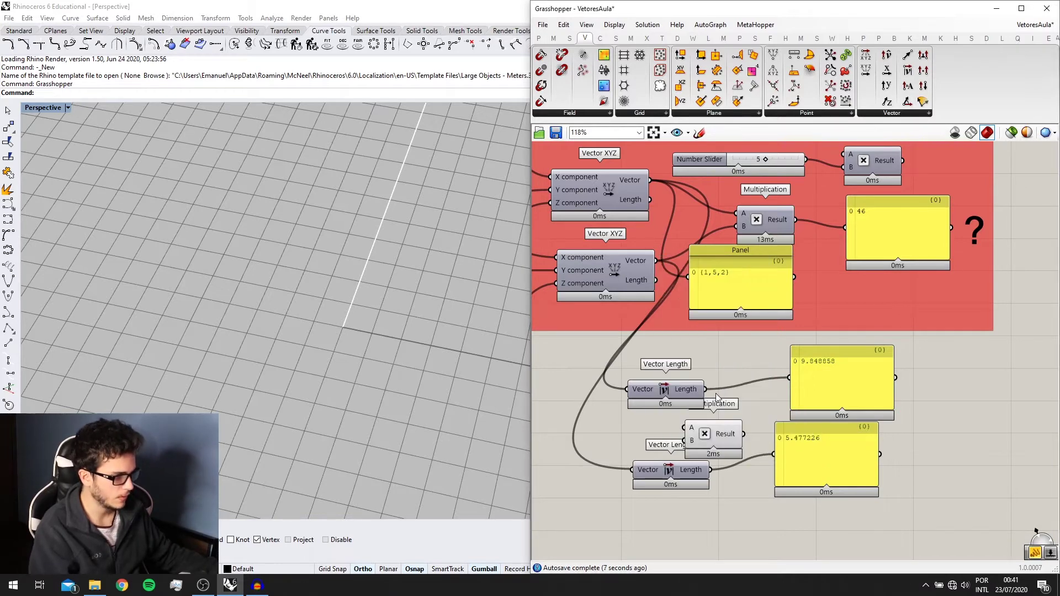
drag(716, 438, 754, 436)
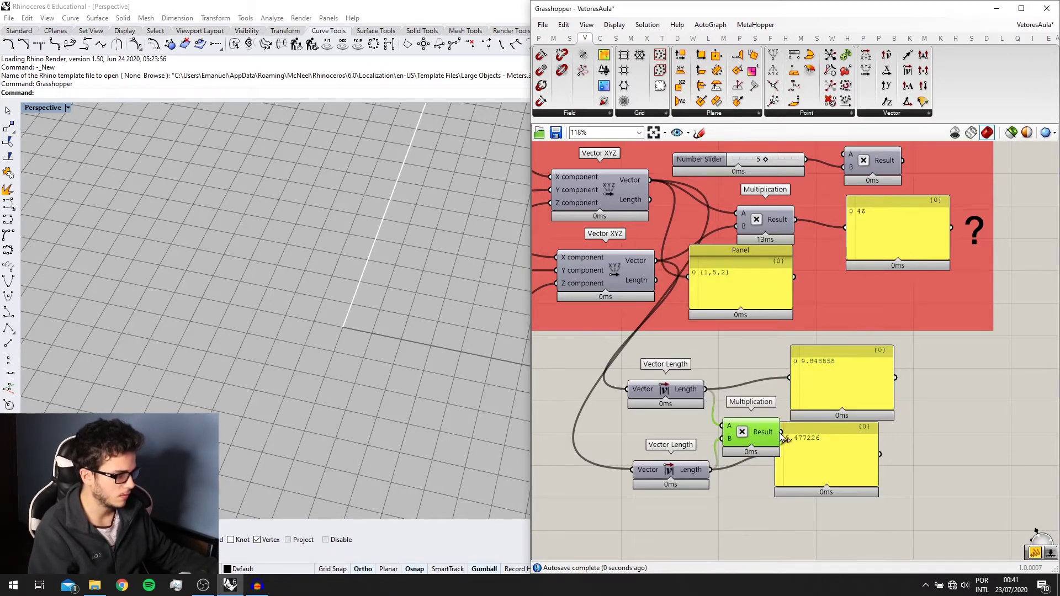
drag(800, 459, 845, 459)
Delete the upper length panel and shift the length Multiplication component slightly away from the Vector Length components.
click(842, 387)
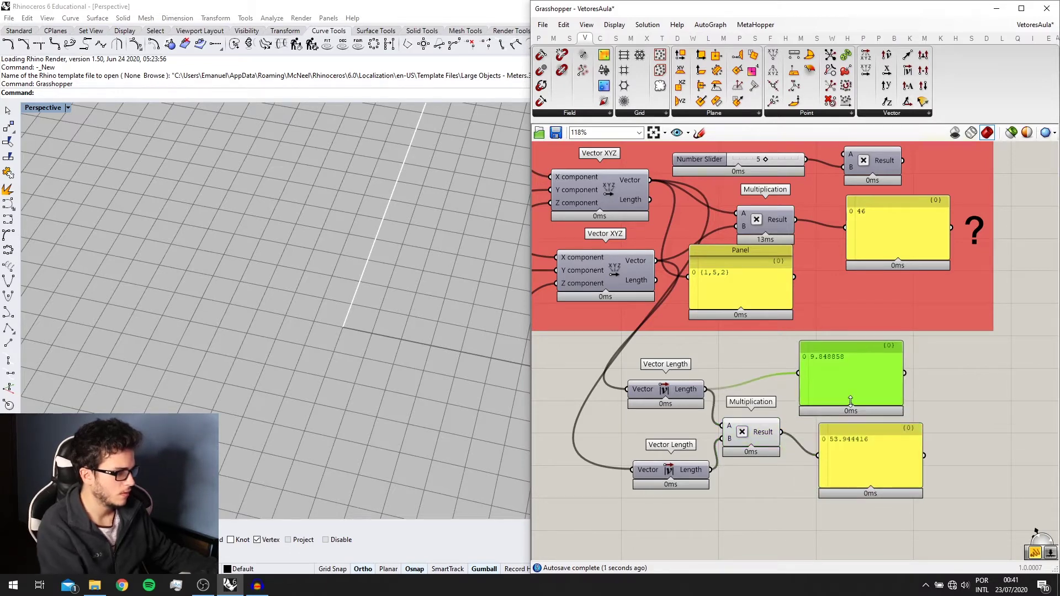
key(Delete)
drag(761, 428, 771, 424)
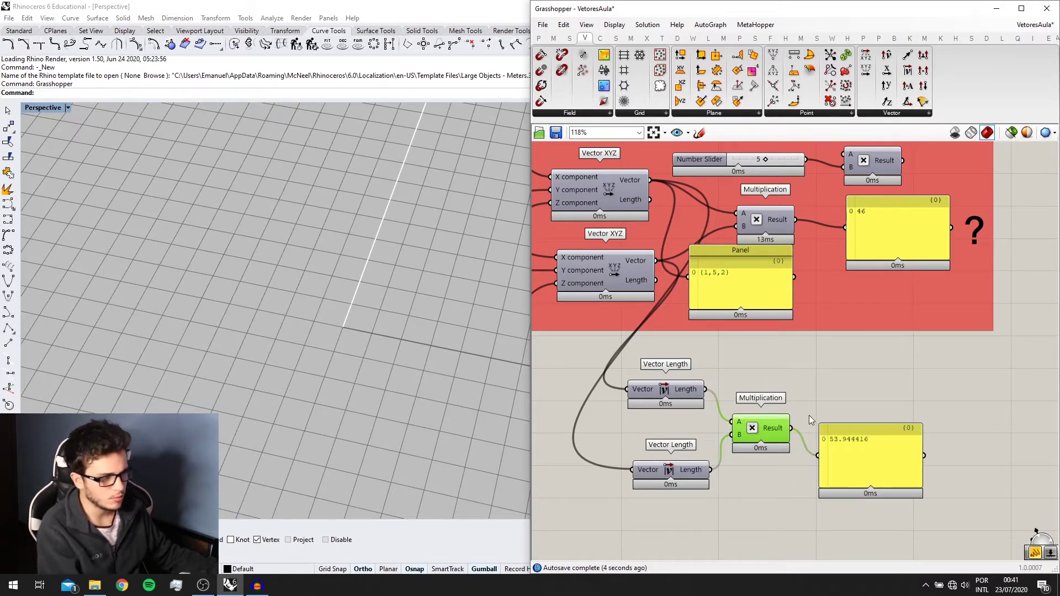
Duplicate the first vector's panel, feed the copy from the second Vector XYZ, and stack it under the original.
right_drag(790, 267, 816, 299)
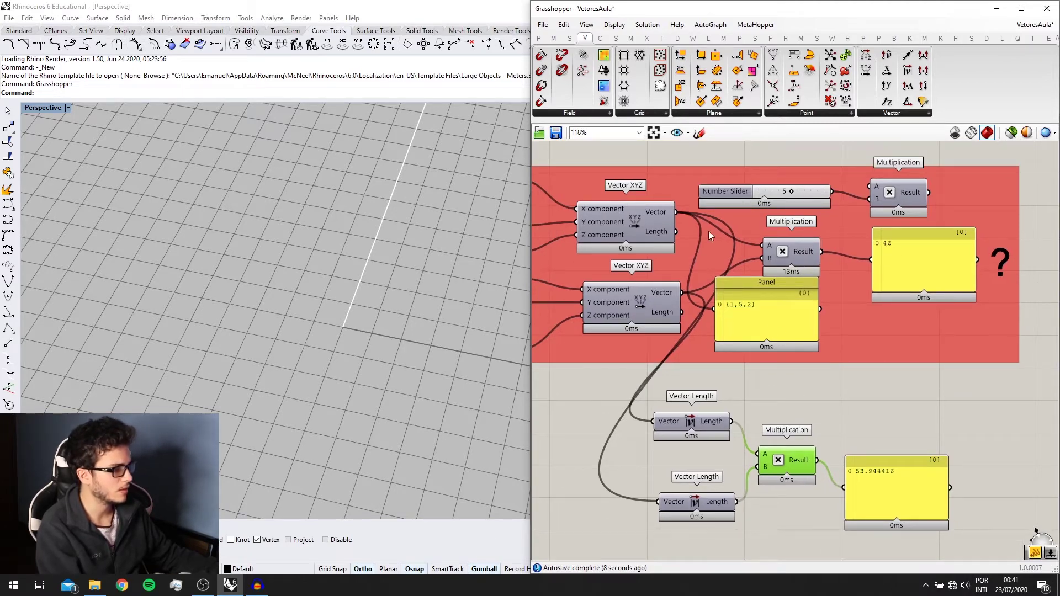
drag(783, 324, 796, 383)
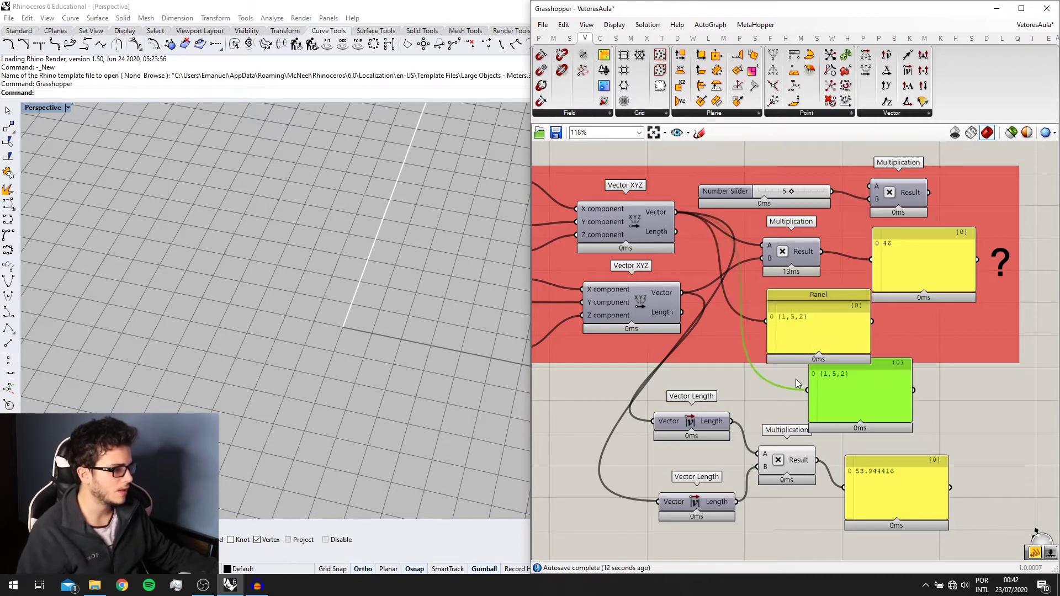
drag(682, 293, 796, 402)
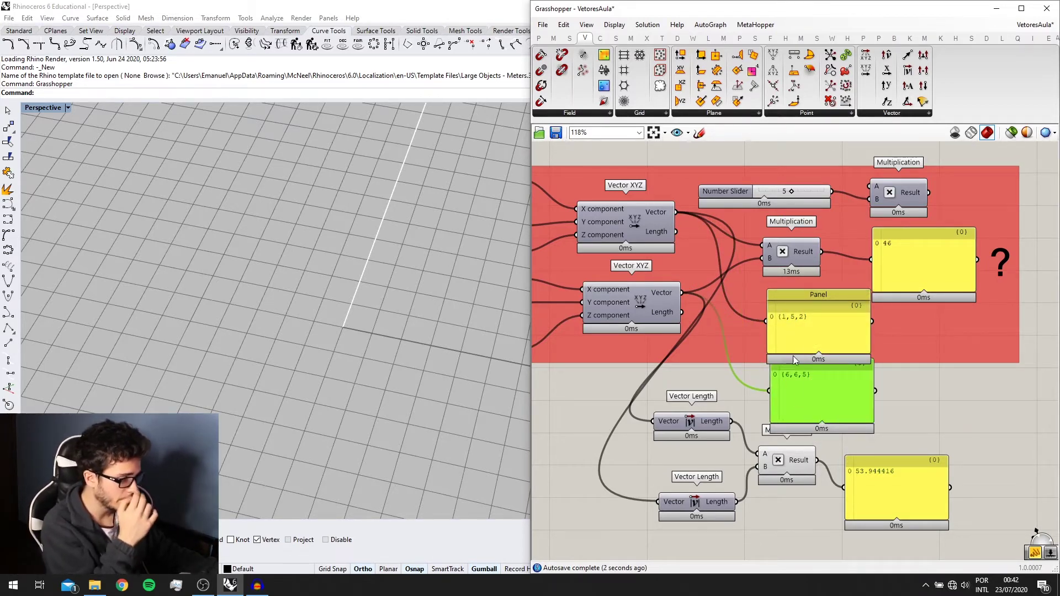
mouse_move(805, 331)
mouse_down()
mouse_move(817, 326)
mouse_move(804, 328)
mouse_up()
scroll(791, 384, up, 1)
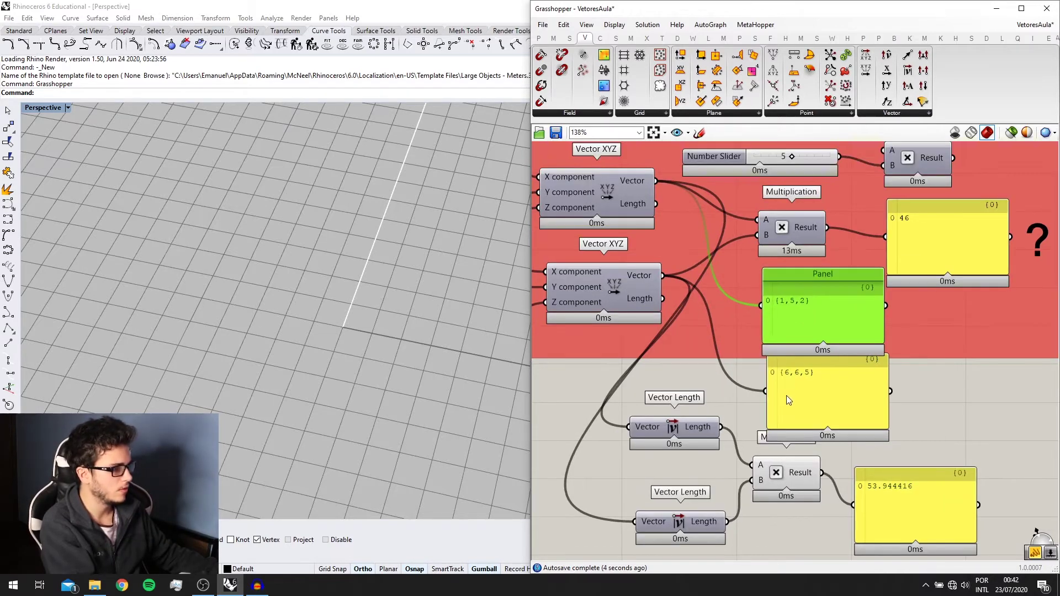
scroll(779, 309, up, 1)
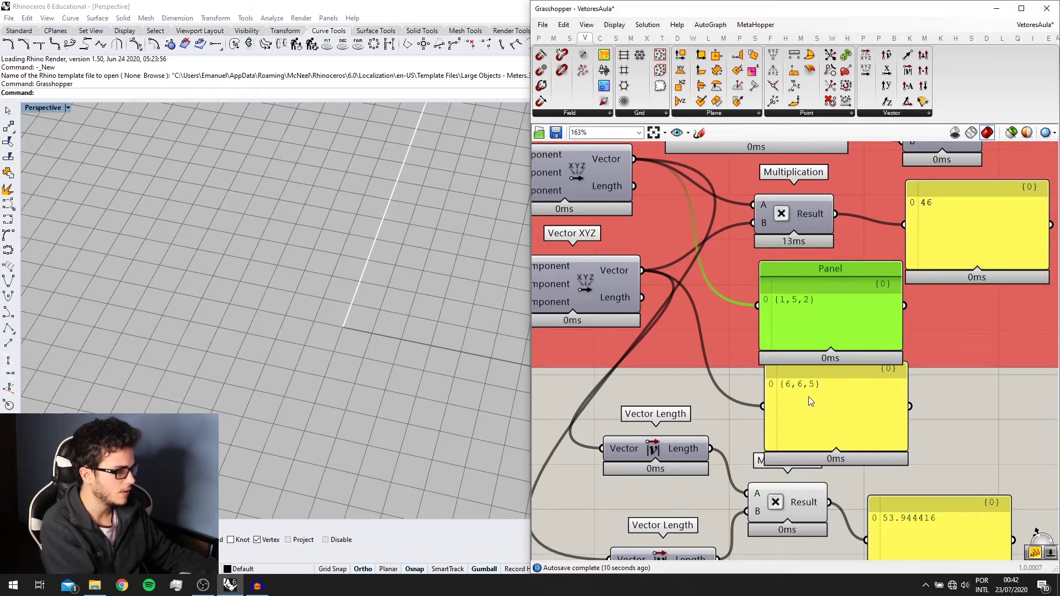
click(849, 404)
Delete the second vector's panel, both Vector Length components, their Multiplication and its result panel.
scroll(883, 343, down, 2)
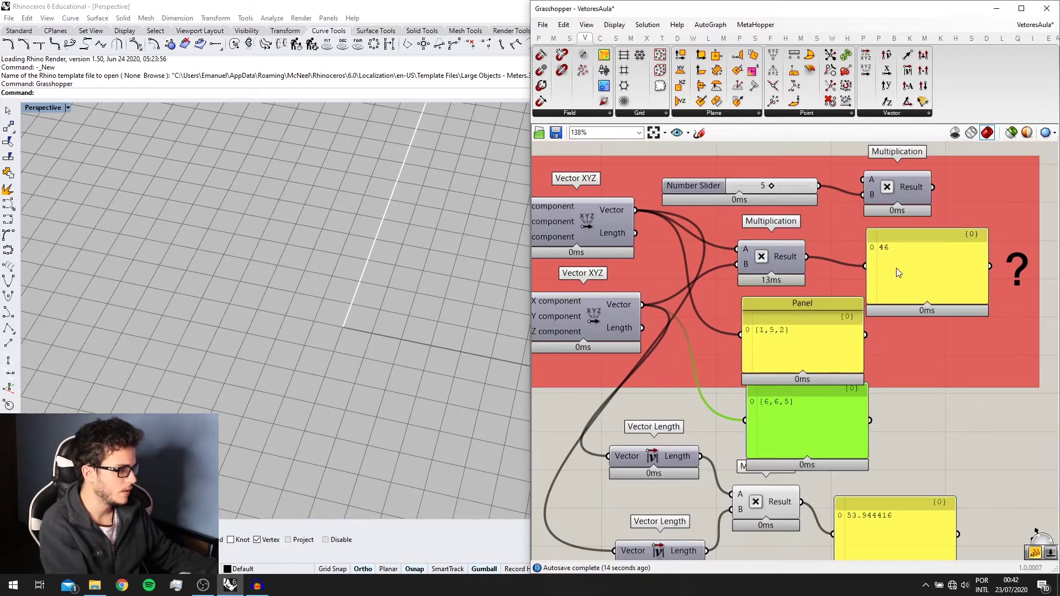
click(893, 198)
right_drag(853, 427, 868, 397)
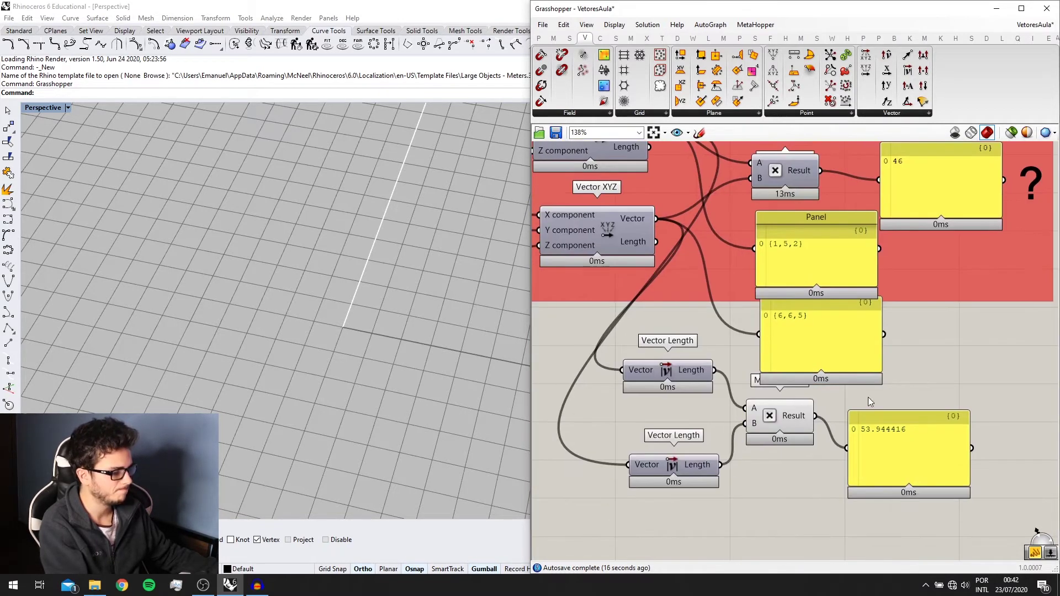
scroll(741, 365, down, 4)
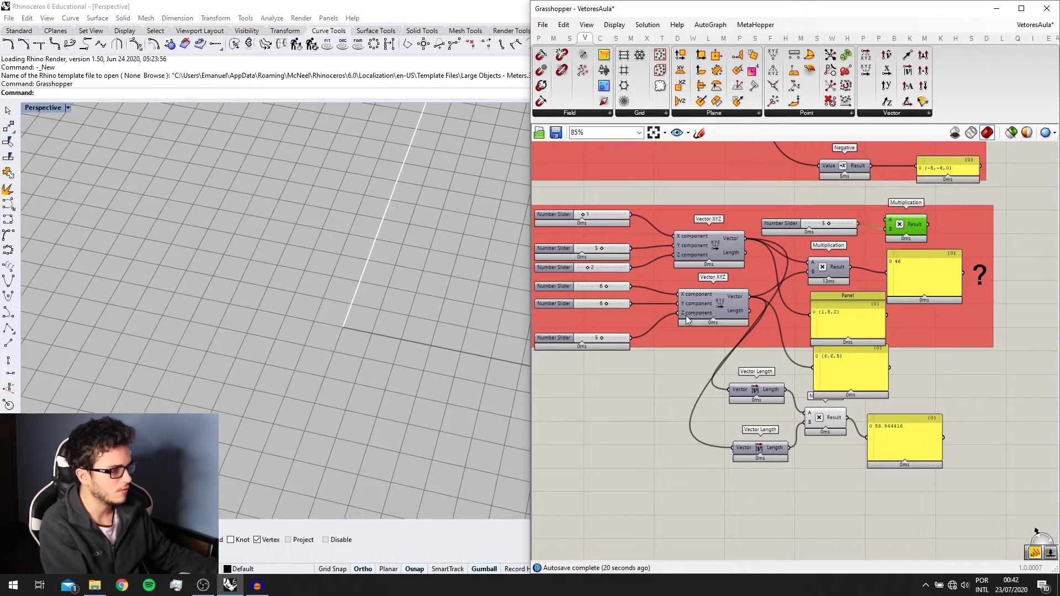
drag(932, 502, 691, 356)
key(Delete)
Look over the Amplitude, Vector 2pt, Reverse Vector and neighbouring groups of the definition.
mouse_move(812, 360)
right_down()
mouse_move(780, 389)
mouse_move(793, 467)
right_up()
scroll(795, 375, down, 3)
right_drag(771, 320, 784, 480)
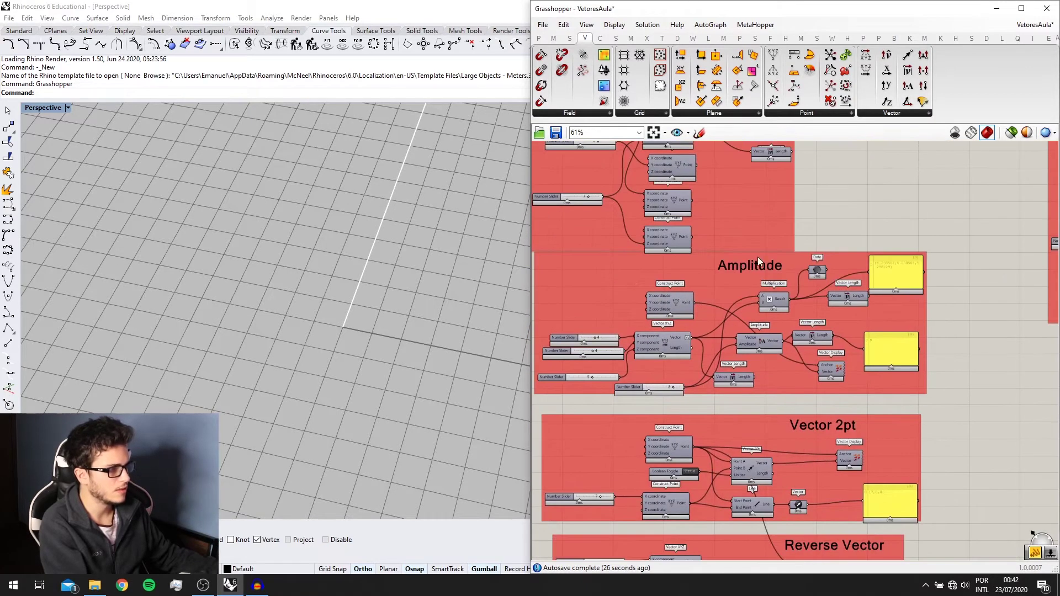
right_drag(762, 240, 763, 272)
scroll(754, 356, up, 1)
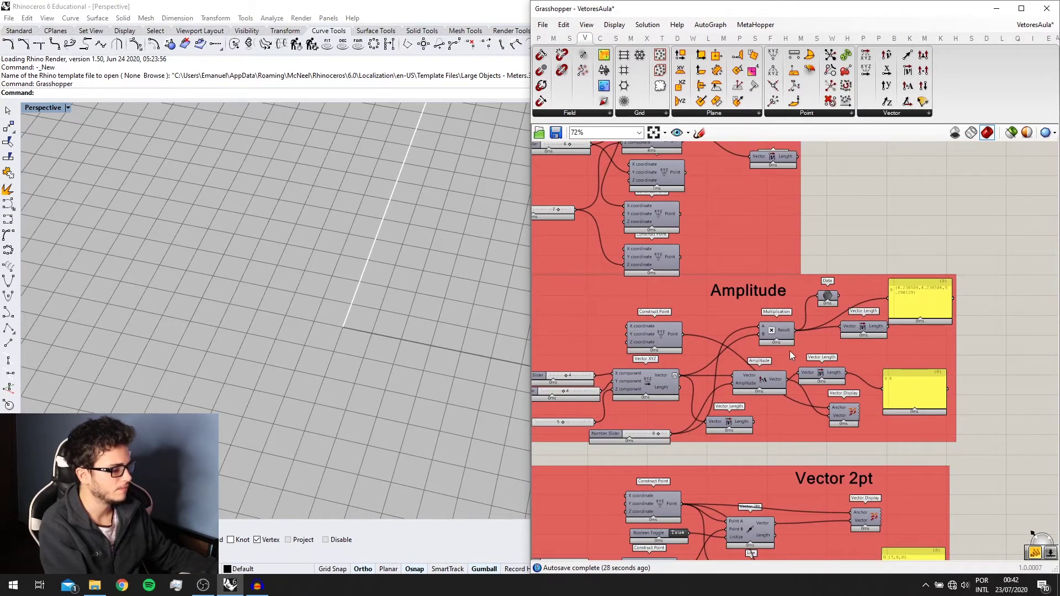
right_drag(790, 350, 726, 237)
scroll(726, 236, down, 2)
right_drag(813, 270, 684, 314)
scroll(684, 314, down, 1)
right_drag(700, 358, 753, 282)
scroll(714, 318, down, 2)
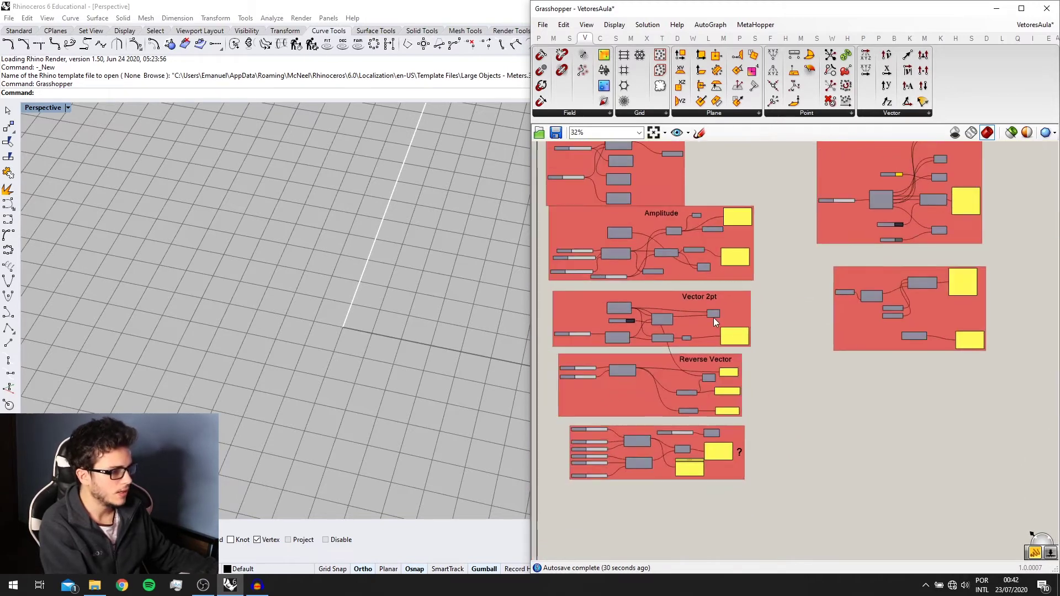
right_drag(854, 176, 837, 225)
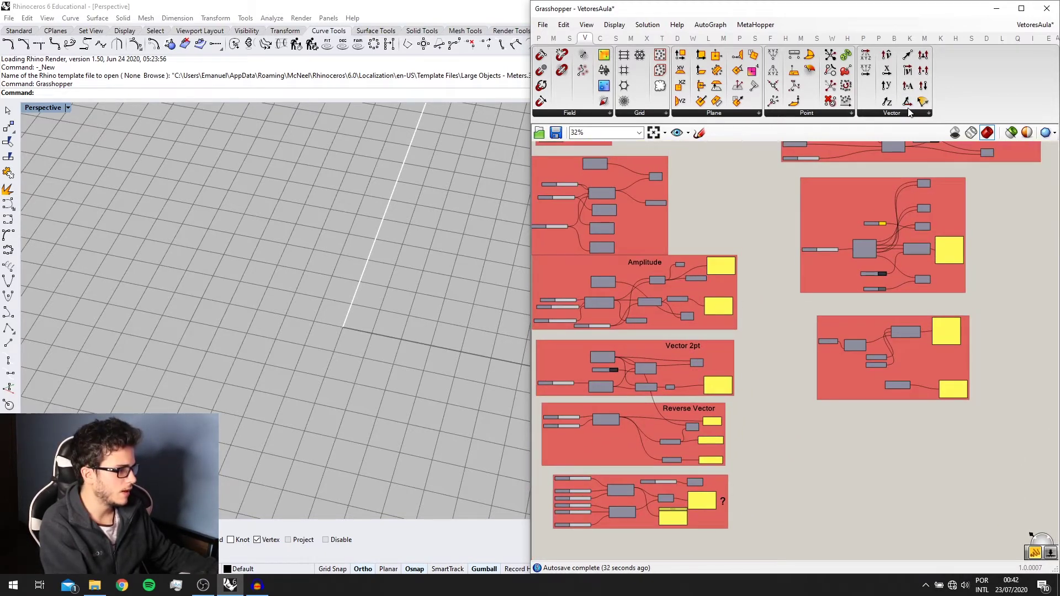
right_drag(749, 246, 734, 264)
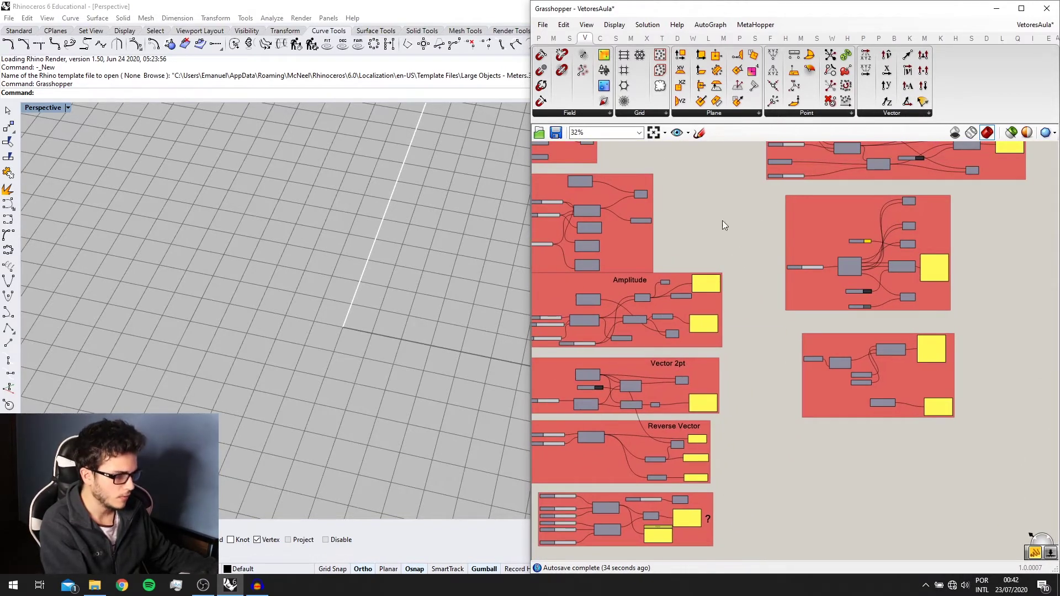
Enable the preview of the Vector Display component in the Rotate group.
scroll(683, 313, down, 1)
right_drag(647, 558, 703, 409)
scroll(698, 390, up, 5)
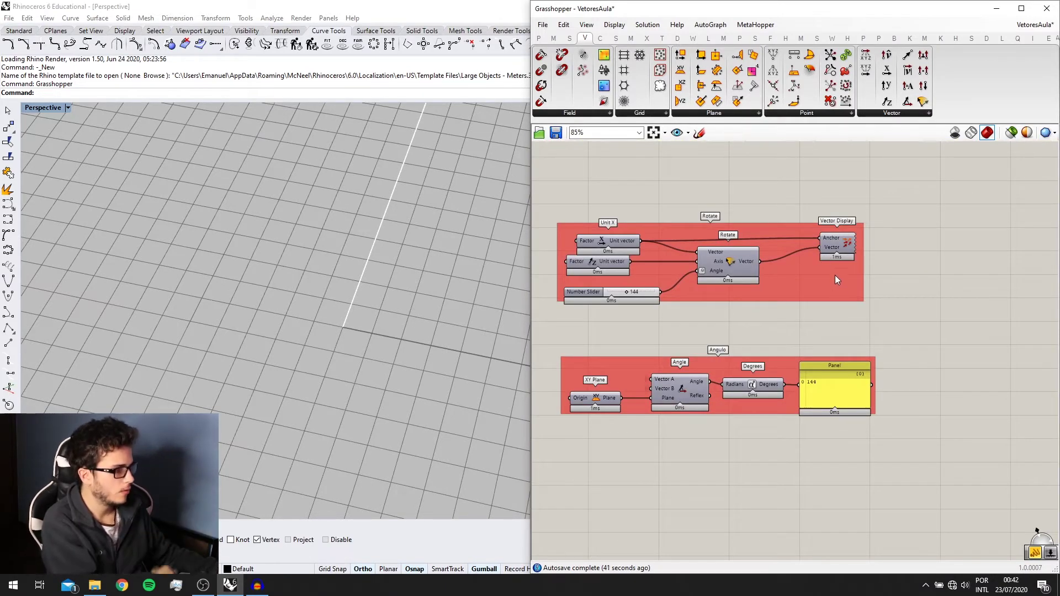
middle_click(621, 244)
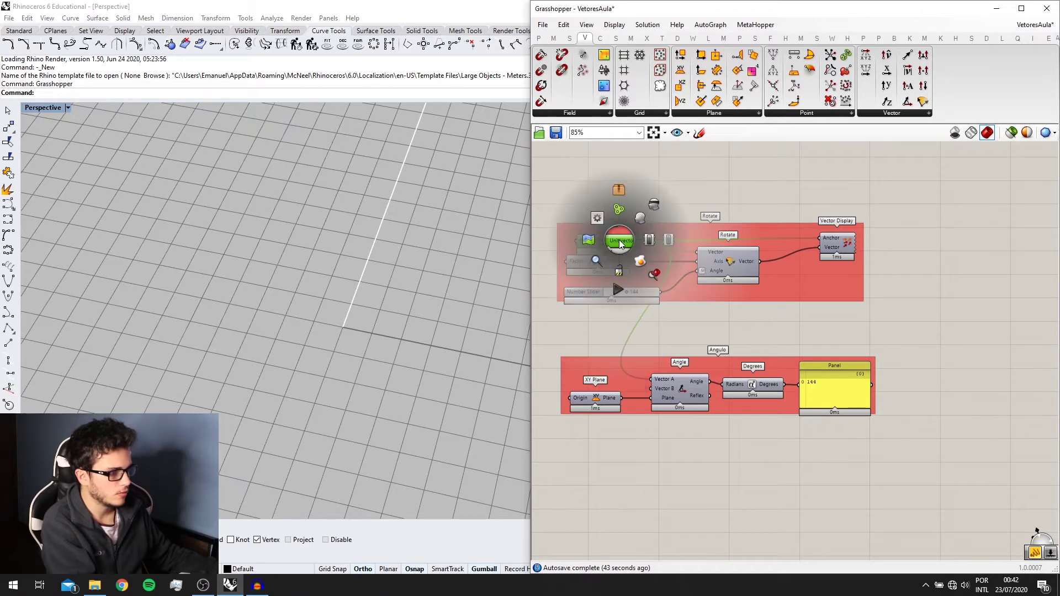
click(739, 167)
middle_click(836, 243)
click(856, 220)
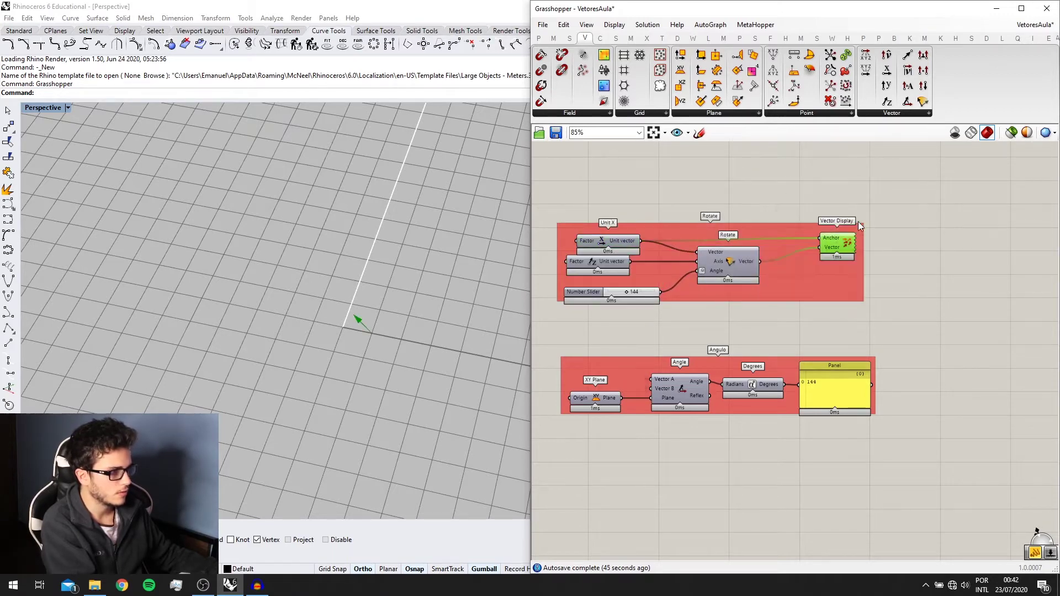
Space out the Rotate, Unit Z and Unit X components within the Rotate group.
right_drag(458, 293, 430, 332)
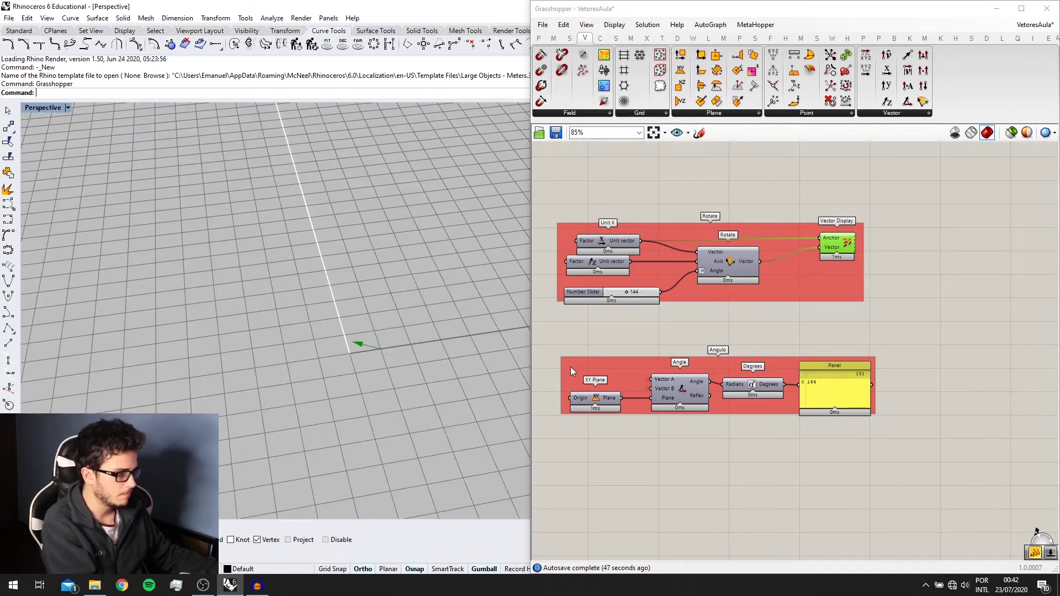
right_drag(364, 298, 488, 308)
scroll(643, 291, up, 1)
scroll(749, 241, up, 1)
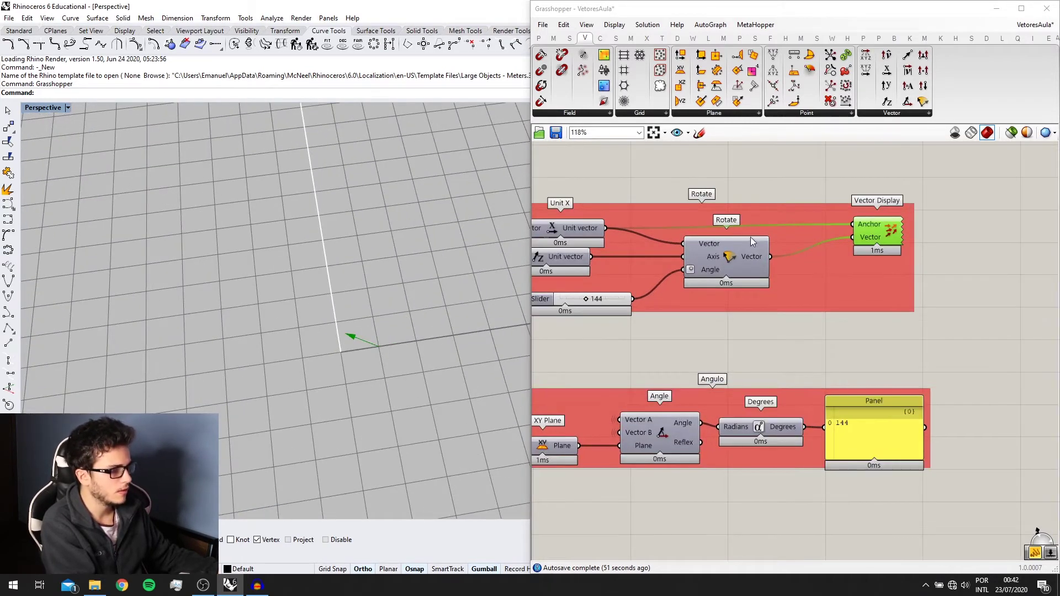
drag(749, 241, 758, 238)
right_drag(708, 277, 781, 277)
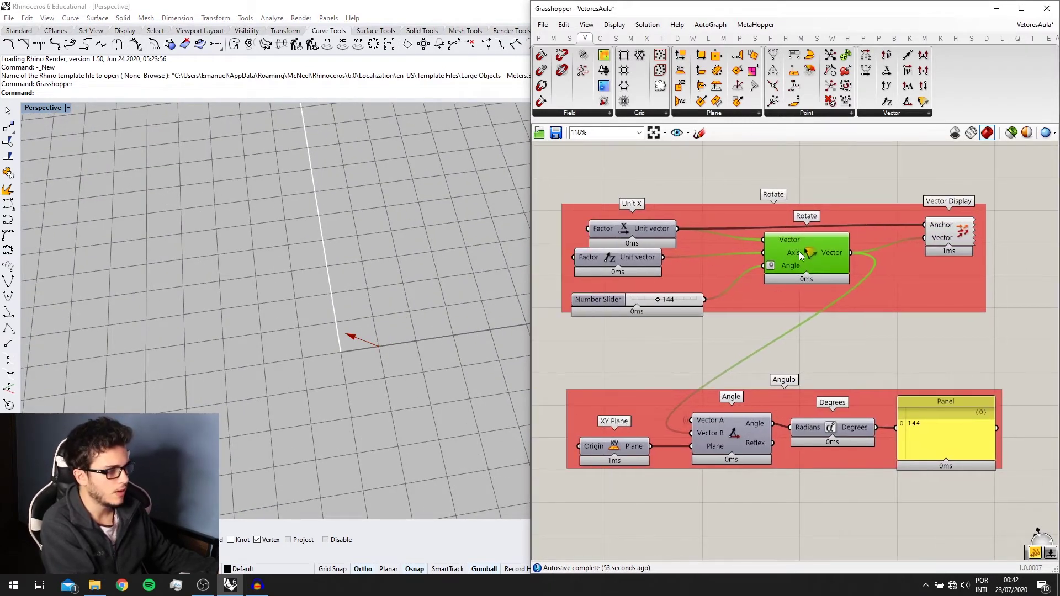
right_drag(444, 325, 341, 339)
drag(631, 252, 640, 264)
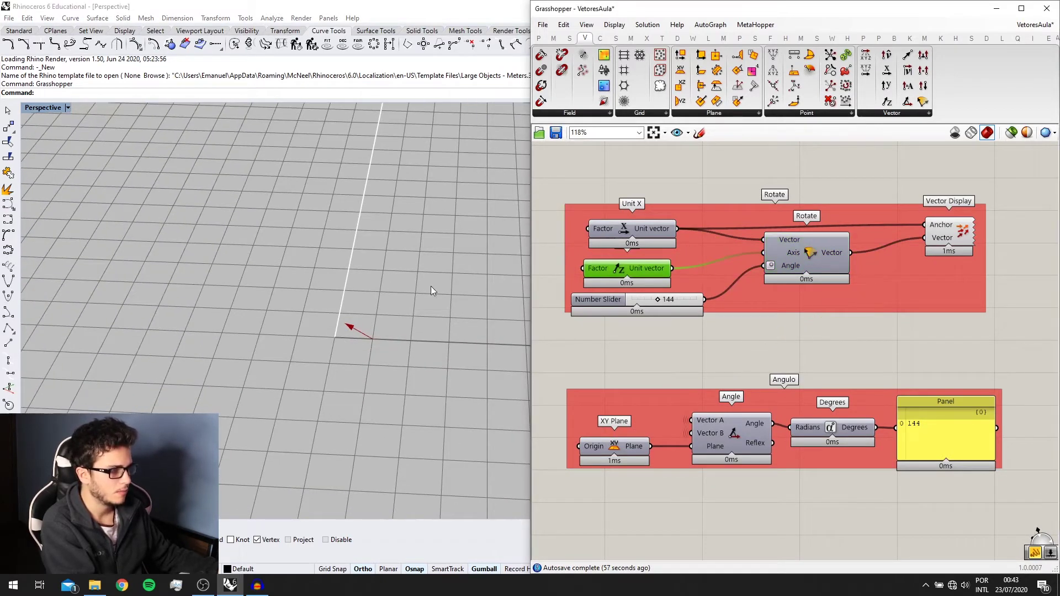
right_drag(379, 290, 419, 292)
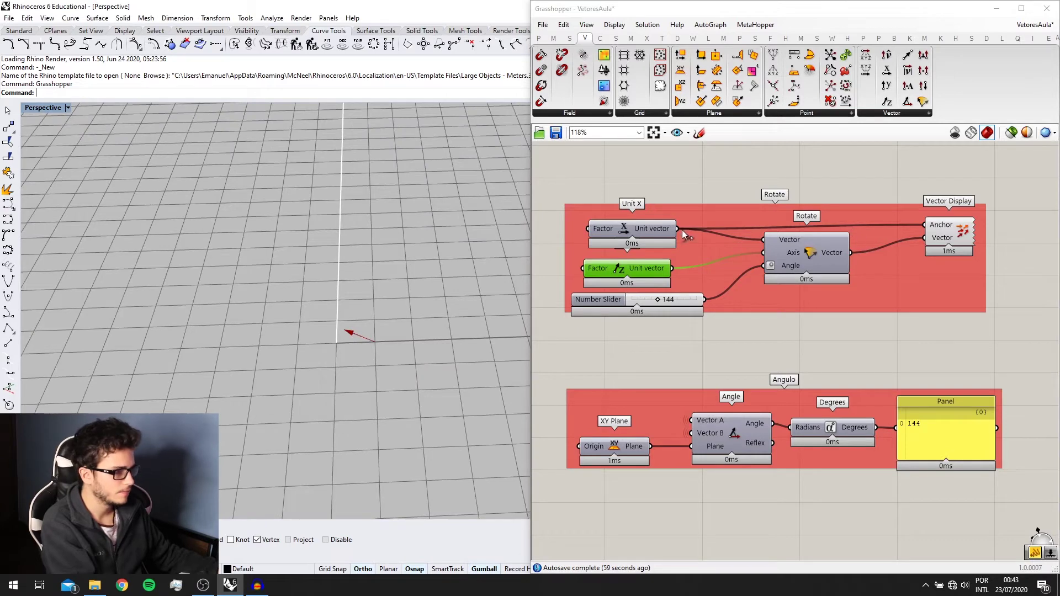
drag(641, 226, 641, 216)
scroll(869, 269, down, 1)
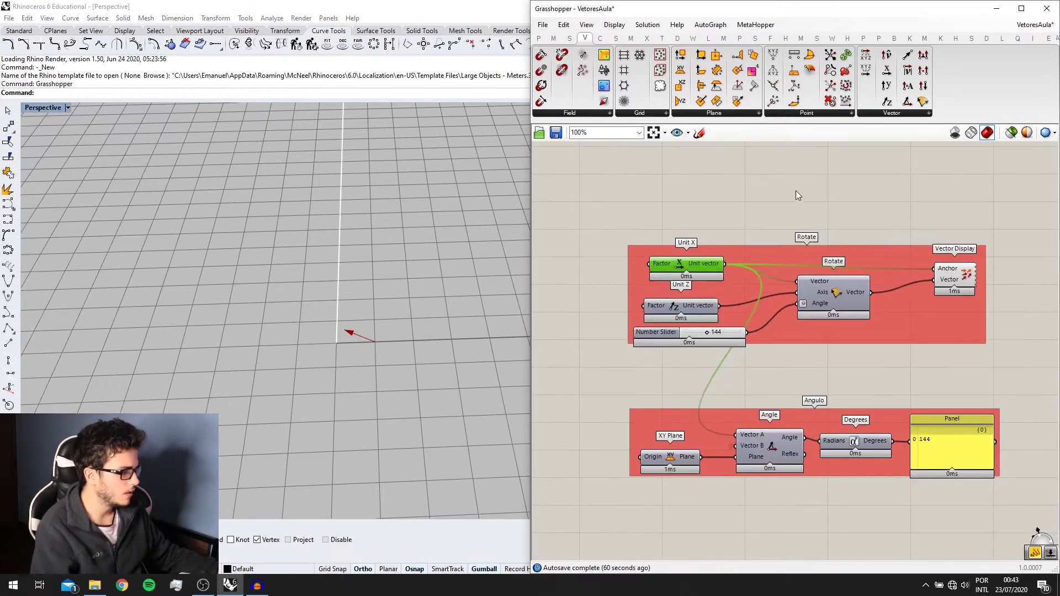
Add a Construct Point component above the Rotate group.
double_click(796, 190)
text(constr)
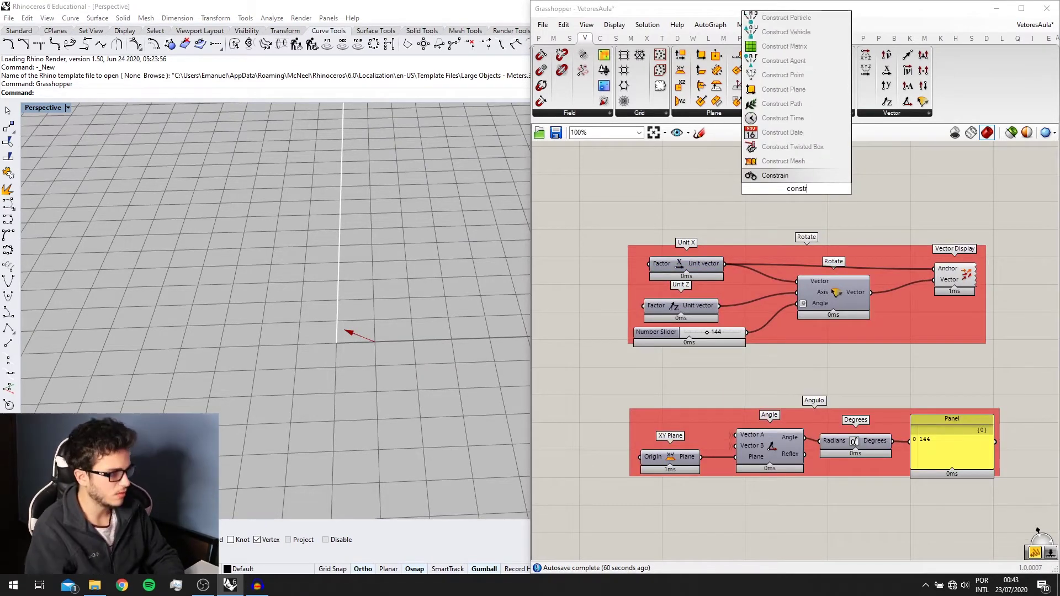
text(uct poi)
key(Return)
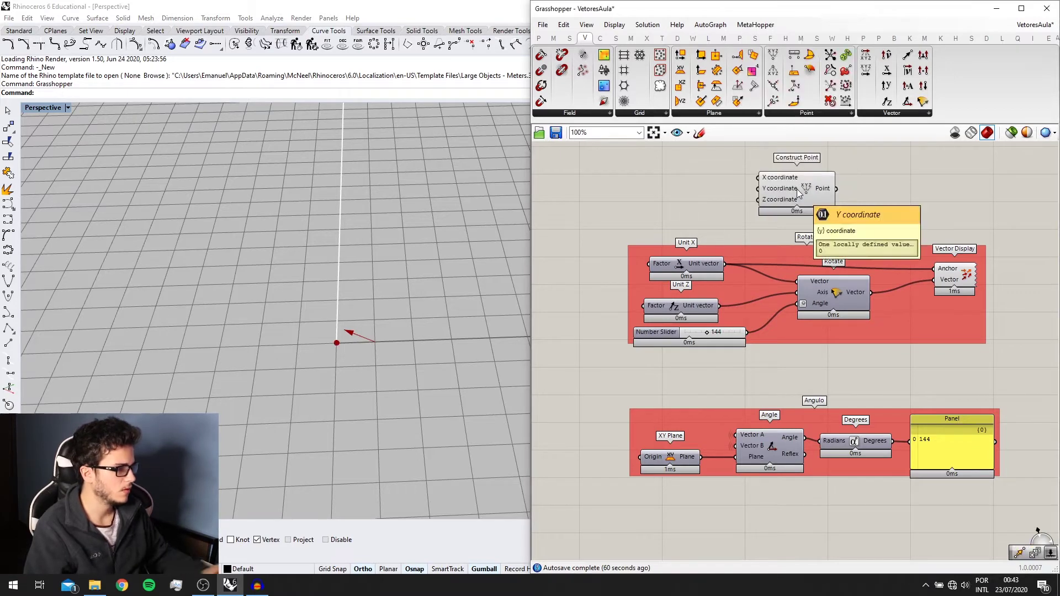
Connect the Vector Display's Anchor input to the Construct Point's output and add Construct Point to the Rotate group.
scroll(888, 232, up, 1)
drag(942, 275, 690, 204)
right_click(731, 255)
click(771, 345)
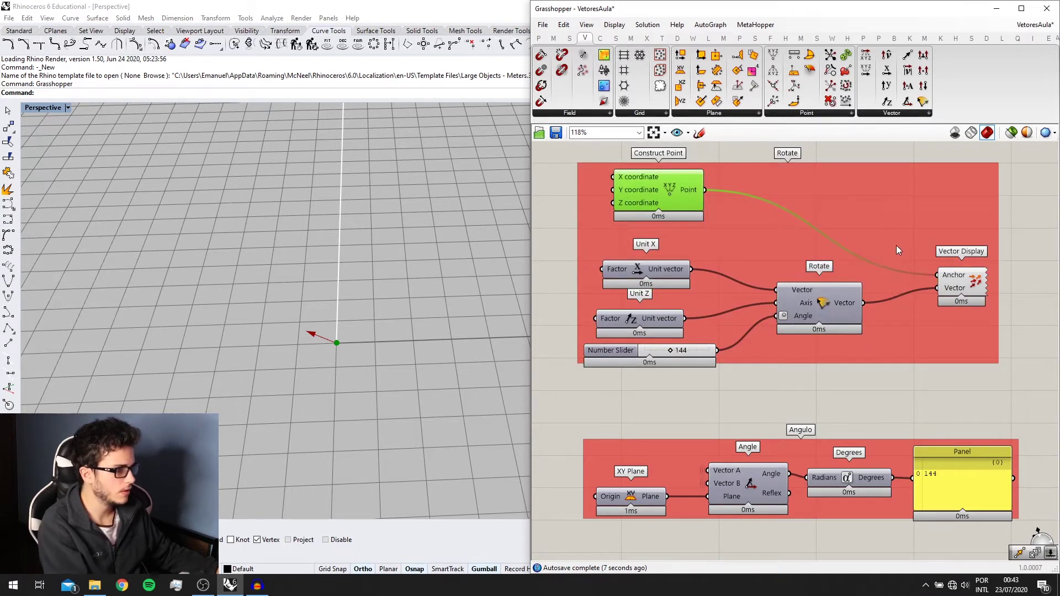
Examine the rotated vector anchored at the origin from several angles in the perspective viewport.
scroll(896, 245, down, 1)
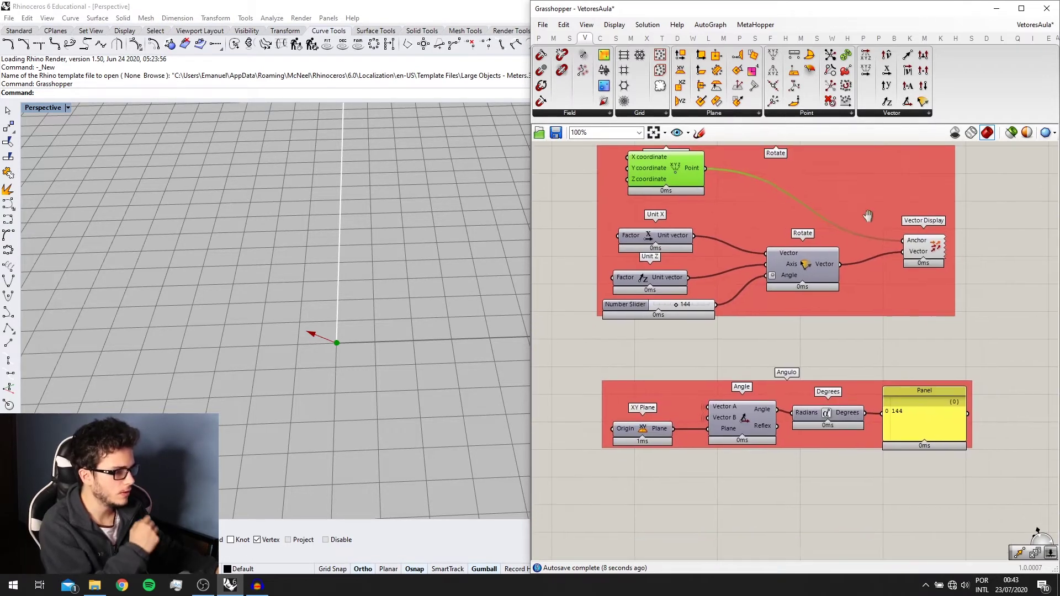
scroll(721, 187, down, 1)
scroll(674, 312, up, 2)
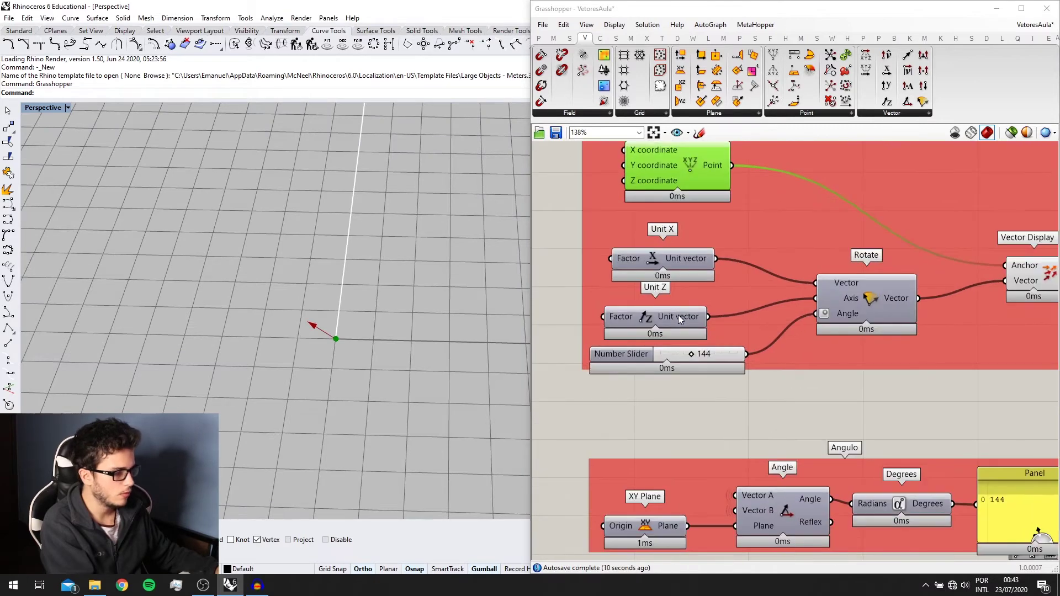
right_drag(342, 320, 364, 303)
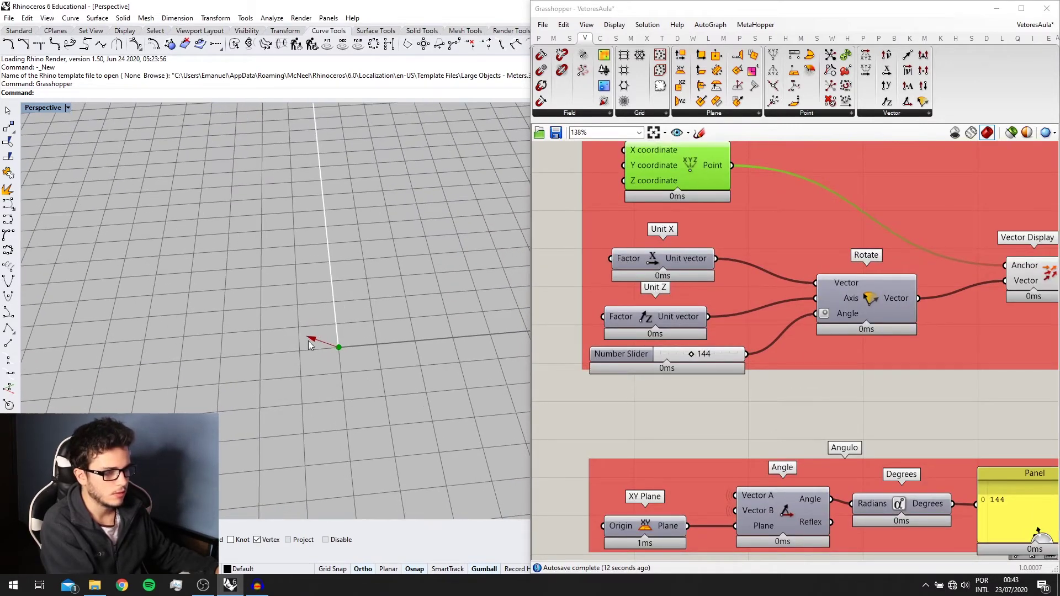
right_drag(309, 340, 336, 323)
scroll(986, 316, down, 1)
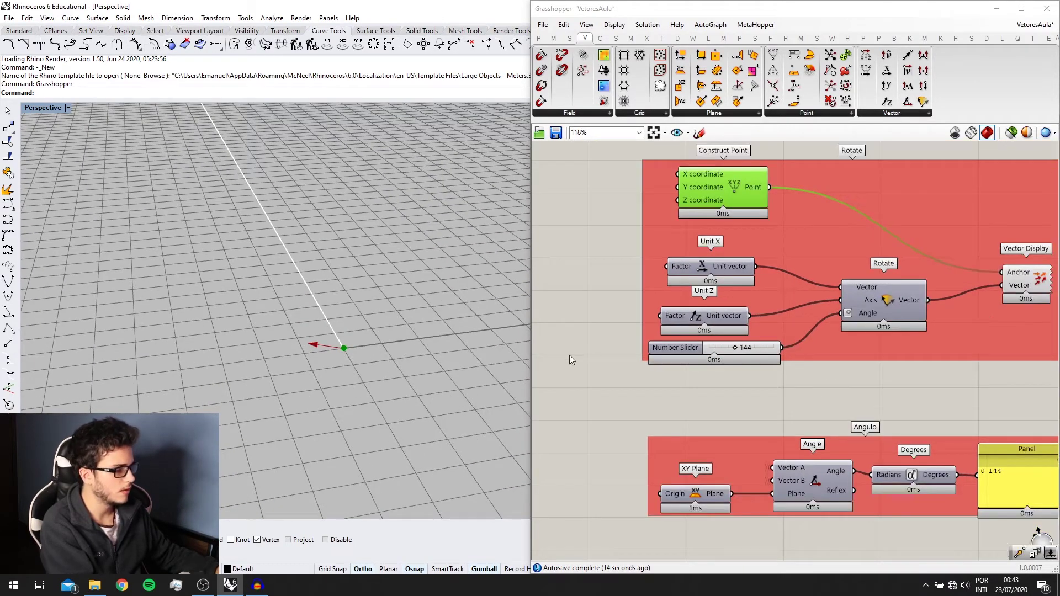
right_drag(398, 353, 298, 302)
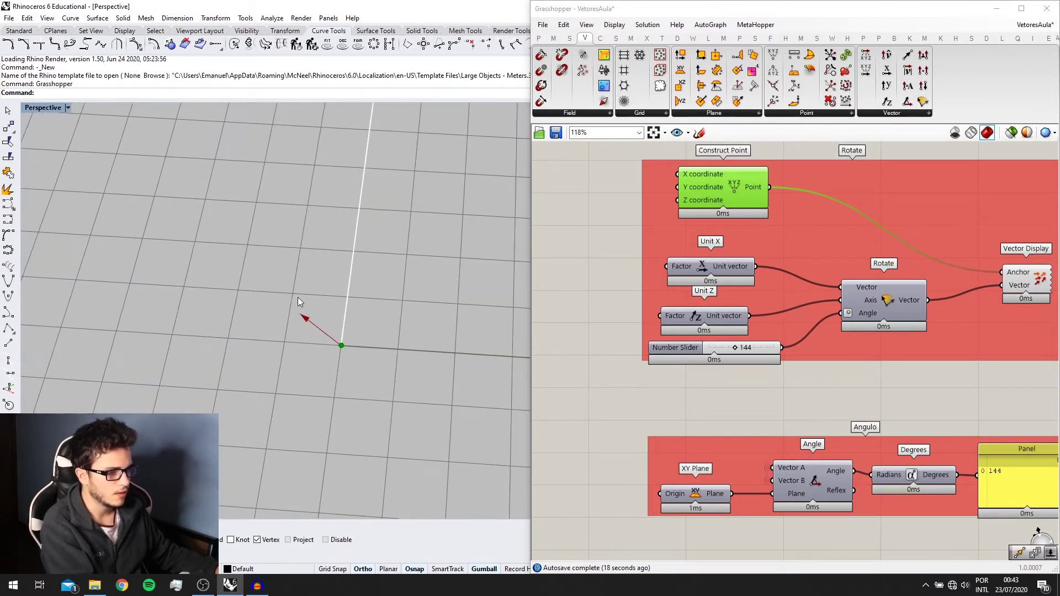
scroll(288, 307, up, 5)
scroll(765, 342, down, 1)
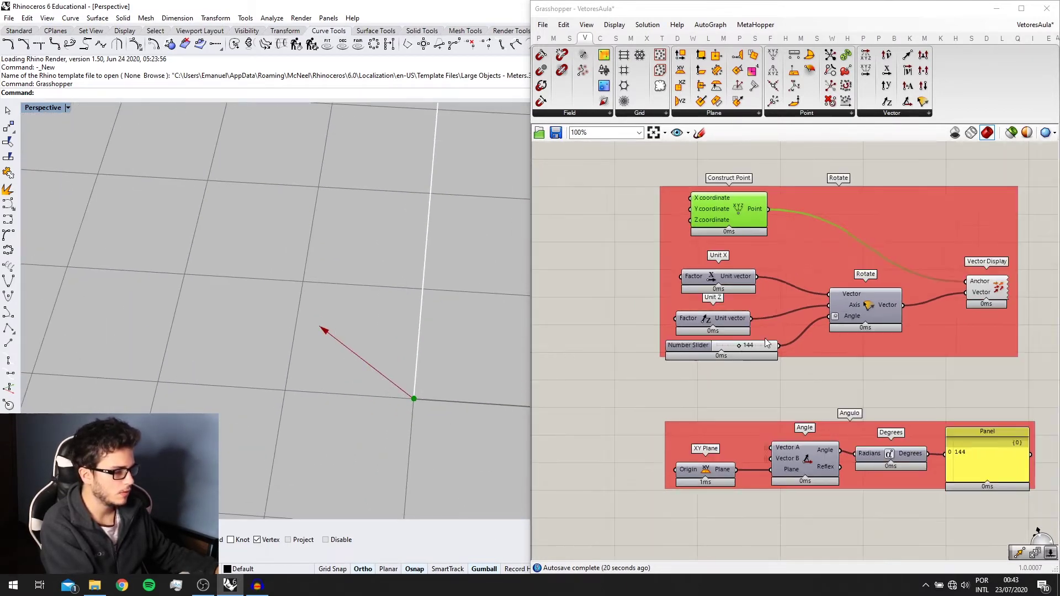
Sweep the Rotate group's angle slider down to 0 and up to 204.
scroll(765, 342, up, 2)
scroll(757, 343, up, 1)
drag(735, 344, 697, 344)
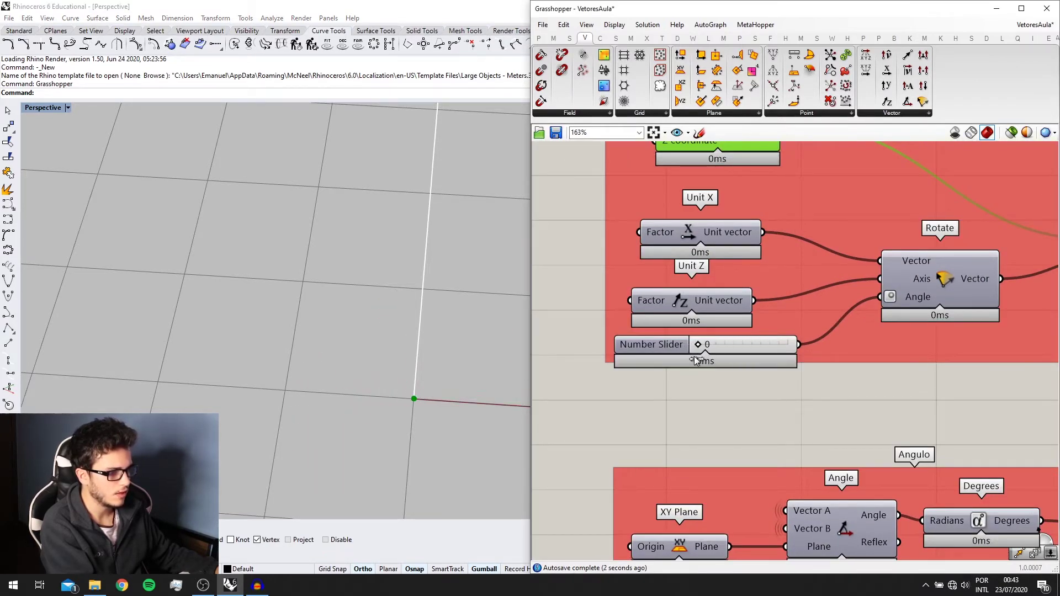
mouse_move(764, 345)
mouse_down()
mouse_move(793, 350)
mouse_move(717, 338)
mouse_move(773, 342)
mouse_up()
scroll(905, 311, down, 2)
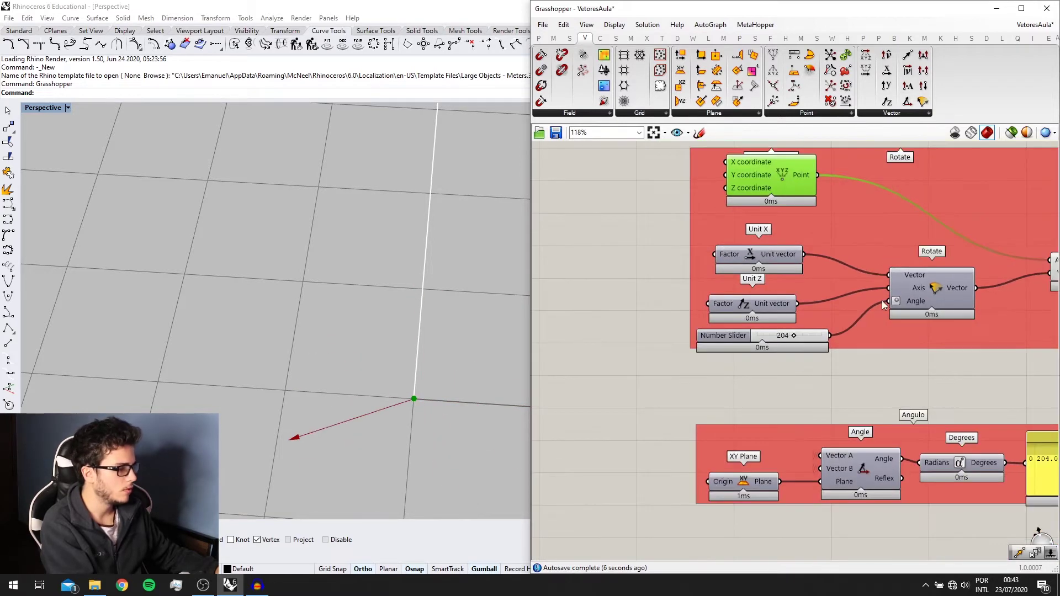
right_click(882, 300)
right_drag(910, 263, 855, 249)
scroll(817, 310, up, 1)
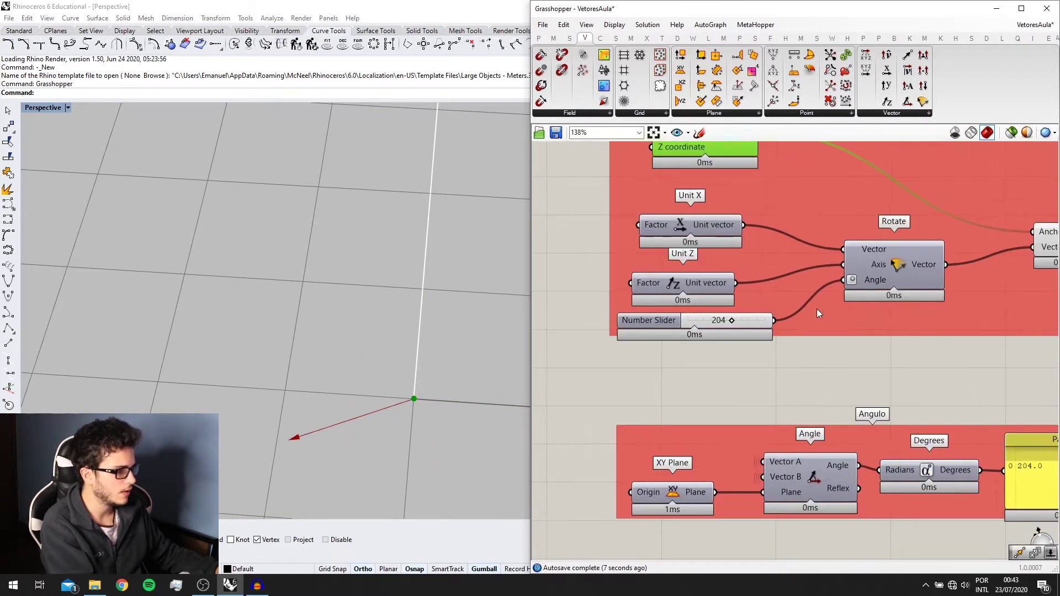
right_click(863, 282)
click(767, 372)
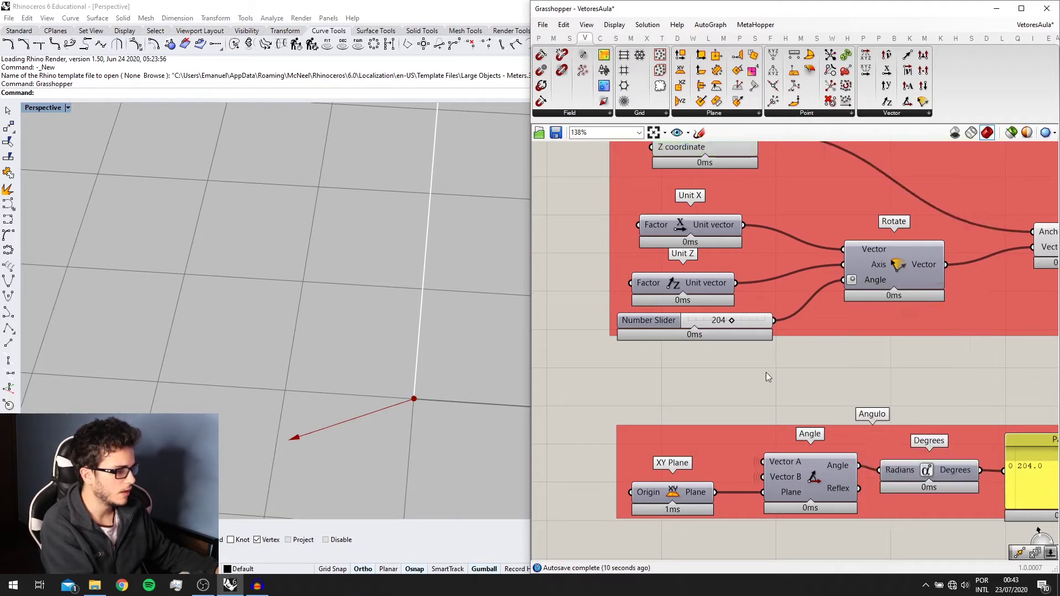
Set the Rotate group's angle slider to 259.
scroll(687, 296, up, 1)
mouse_move(741, 325)
mouse_down()
mouse_move(717, 326)
mouse_move(775, 337)
mouse_move(741, 333)
mouse_move(752, 331)
mouse_up()
scroll(790, 343, down, 3)
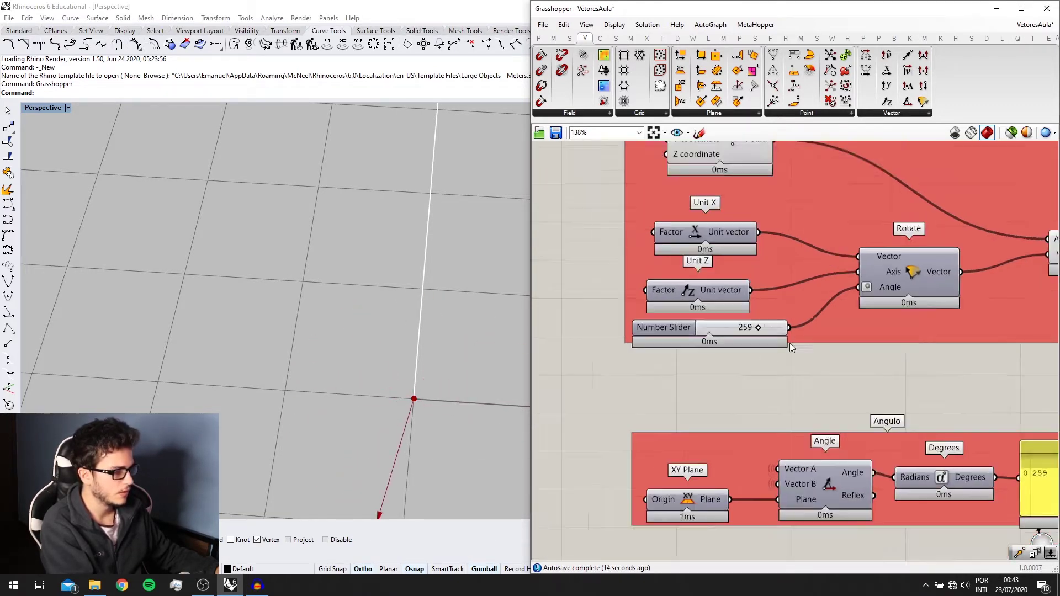
right_click(752, 303)
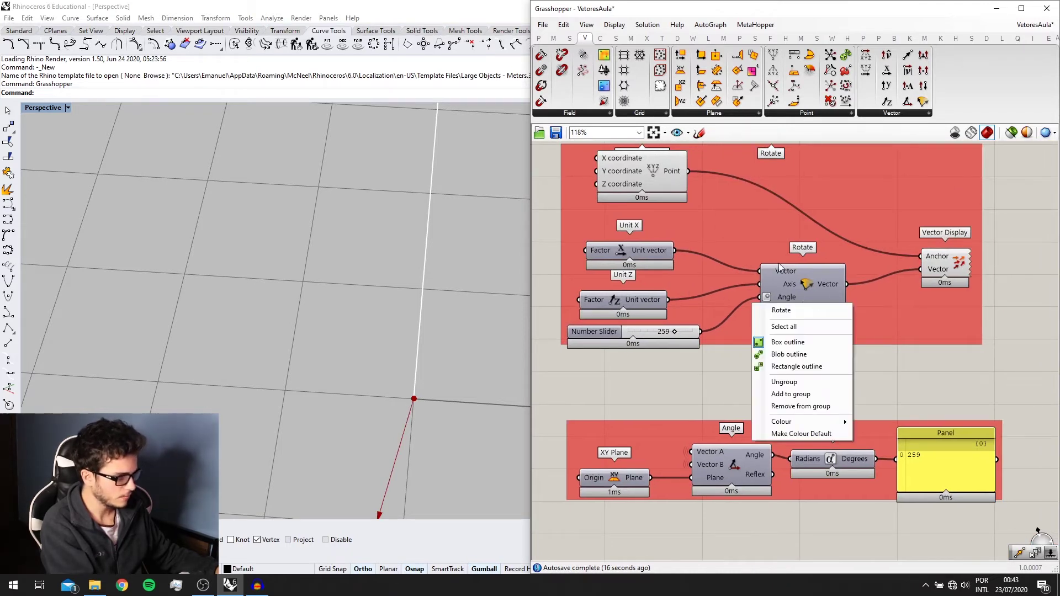
click(879, 328)
scroll(783, 264, up, 2)
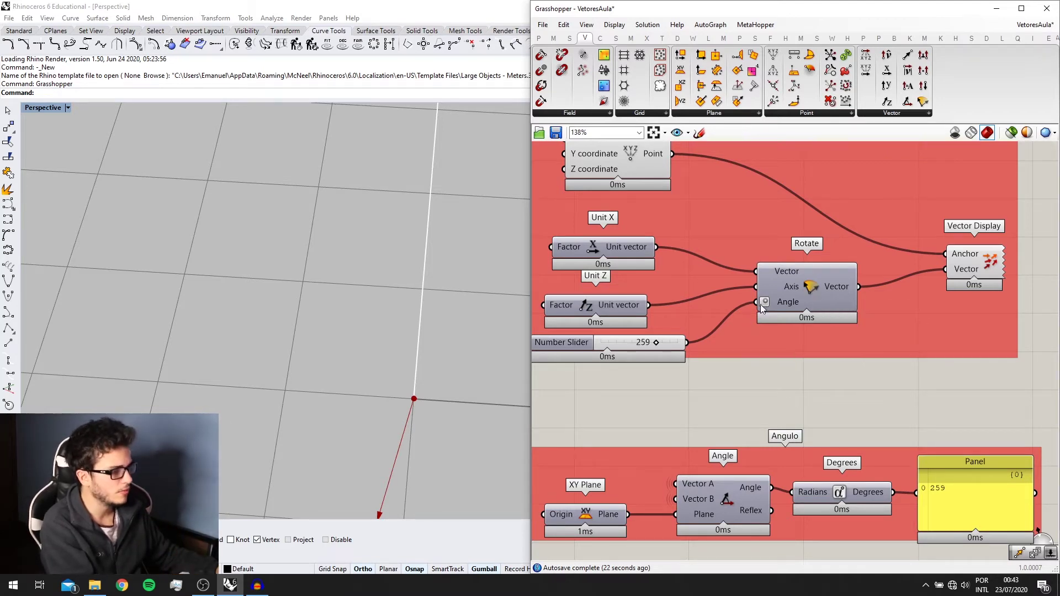
scroll(826, 323, down, 2)
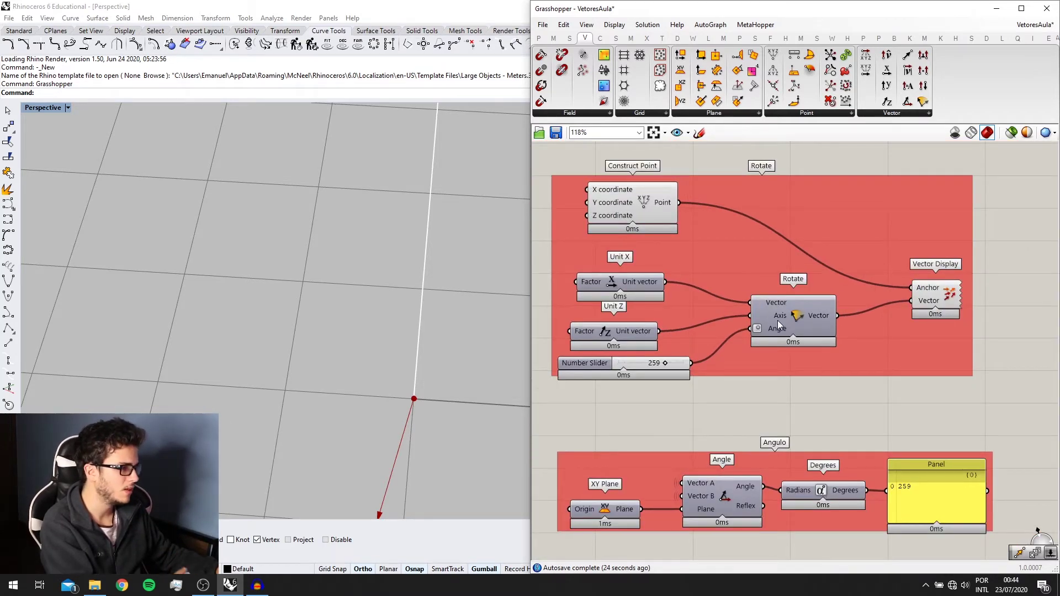
scroll(778, 320, down, 2)
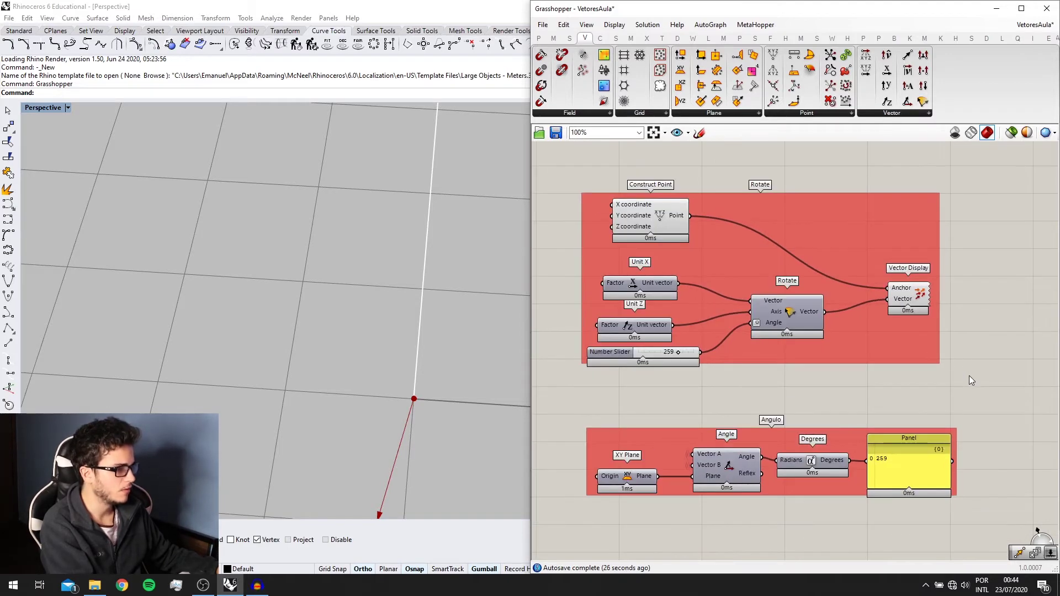
Turn off the preview of all components in the Rotate group.
drag(970, 380, 580, 182)
middle_click(740, 215)
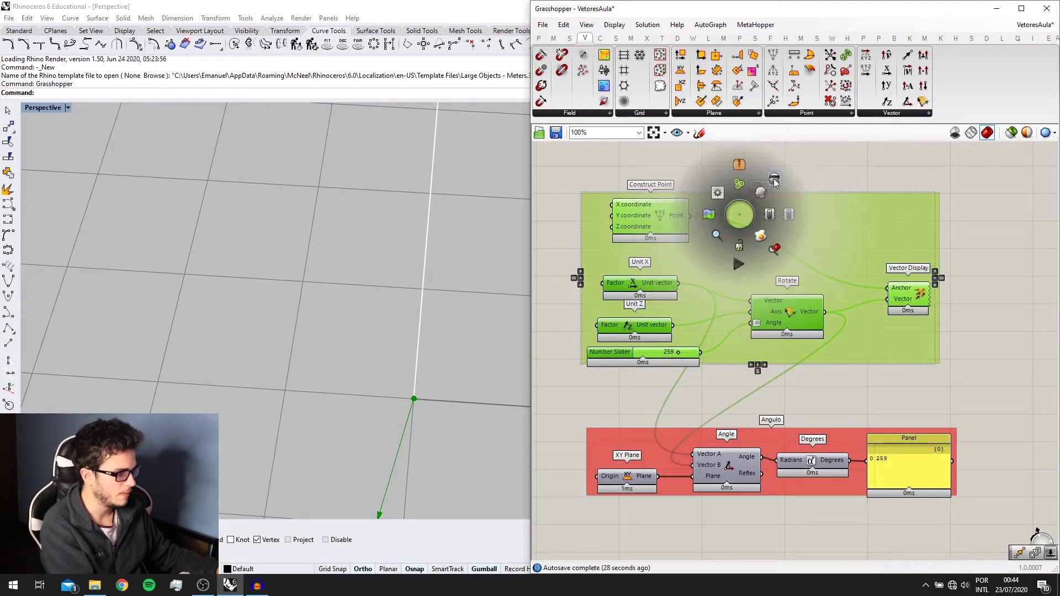
click(775, 181)
Examine the Angulo group's chain of XY Plane, Angle, Degrees and Panel, along with its link to the Rotate group.
scroll(872, 390, up, 2)
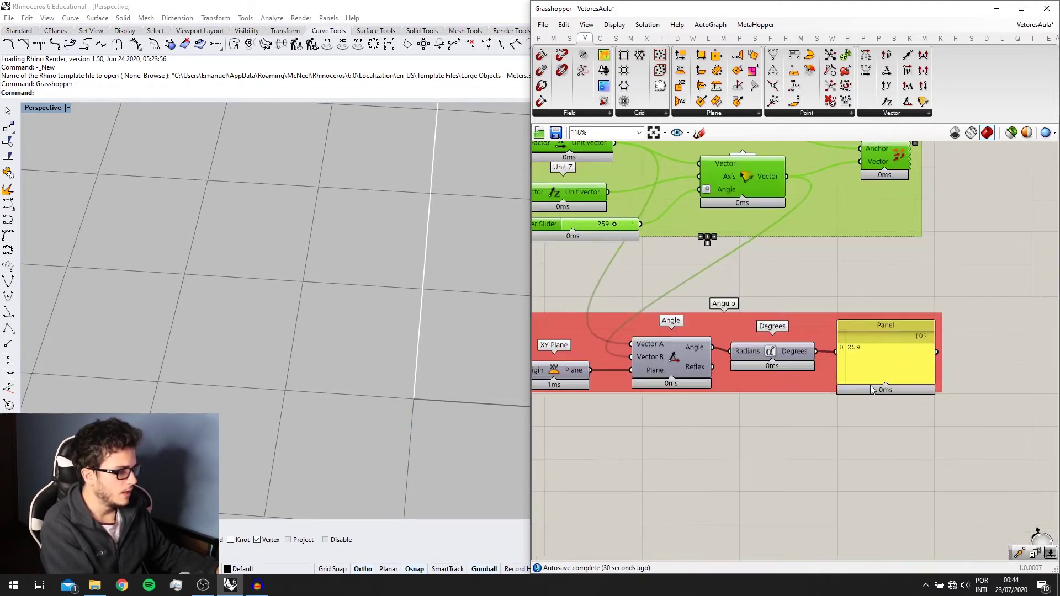
click(871, 386)
scroll(862, 350, down, 1)
scroll(830, 379, up, 2)
right_drag(739, 388, 815, 417)
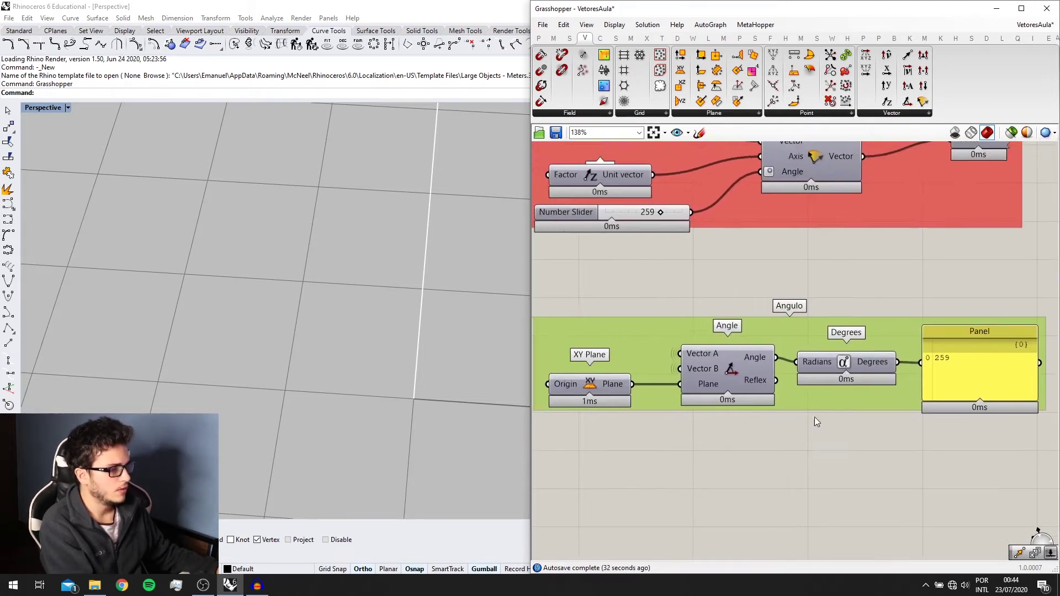
scroll(771, 369, up, 1)
scroll(688, 414, down, 2)
scroll(761, 375, up, 1)
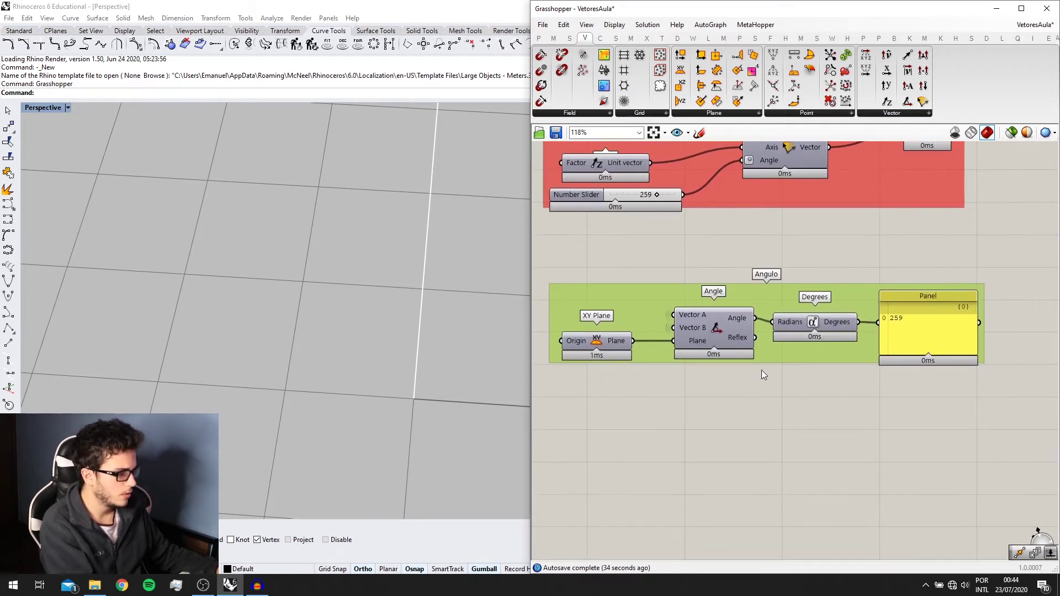
scroll(717, 357, up, 1)
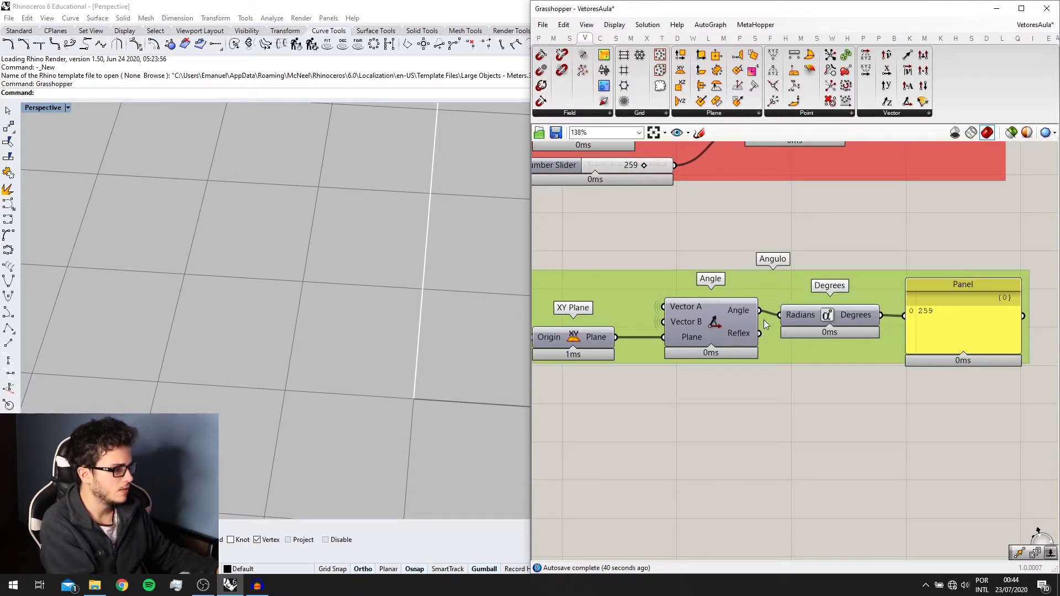
scroll(895, 315, down, 2)
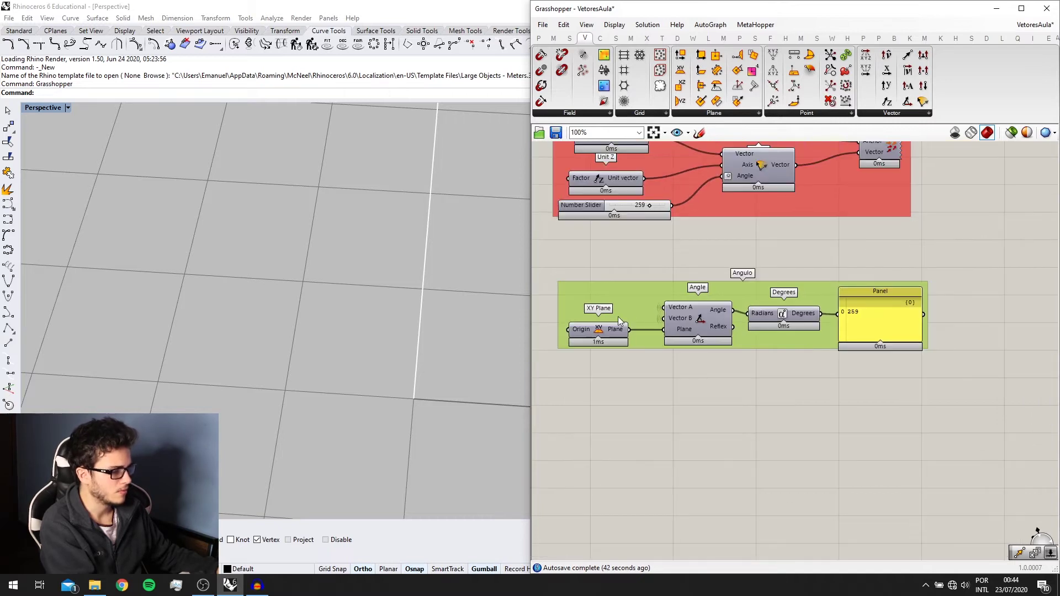
right_drag(745, 307, 754, 371)
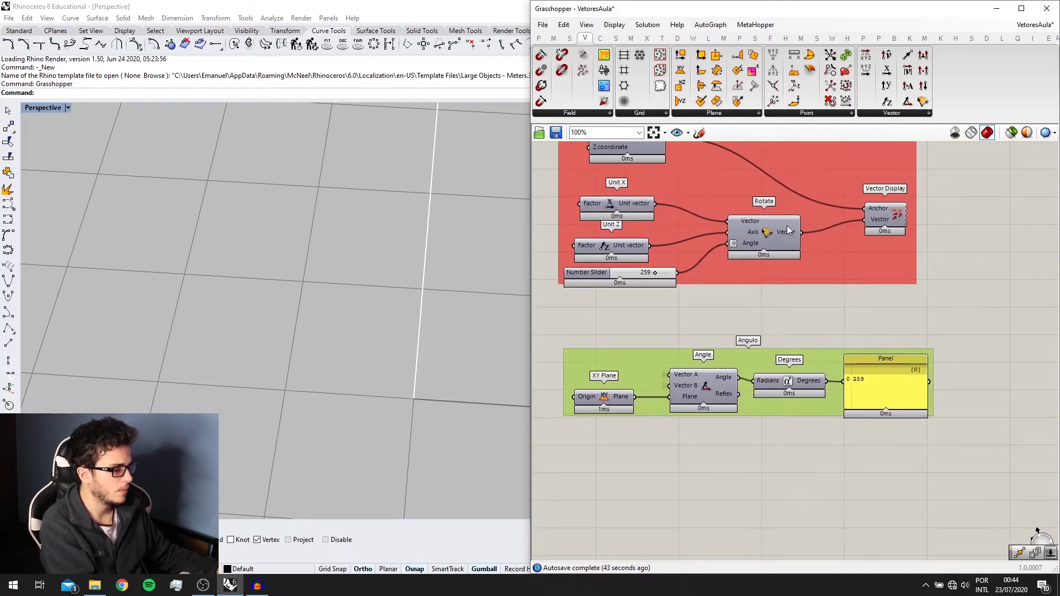
Turn the preview of the Vector Display component back on.
click(878, 217)
middle_click(880, 215)
click(904, 193)
right_drag(872, 235, 856, 274)
Place a copy of the Angulo group's panel just above it and feed it from the rotation angle slider instead of Degrees.
alt+drag(871, 432, 874, 356)
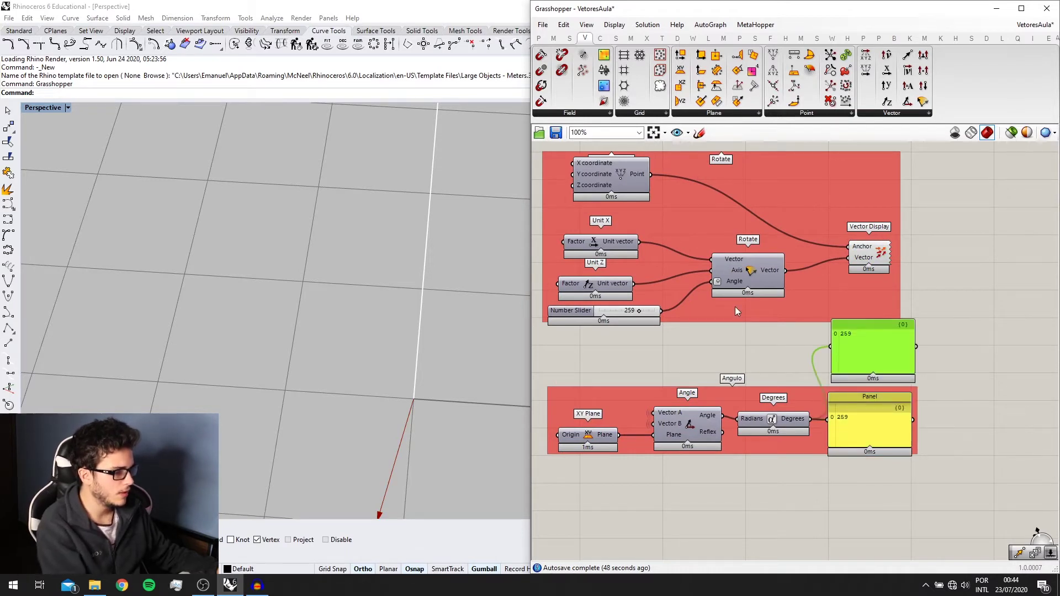
click(764, 271)
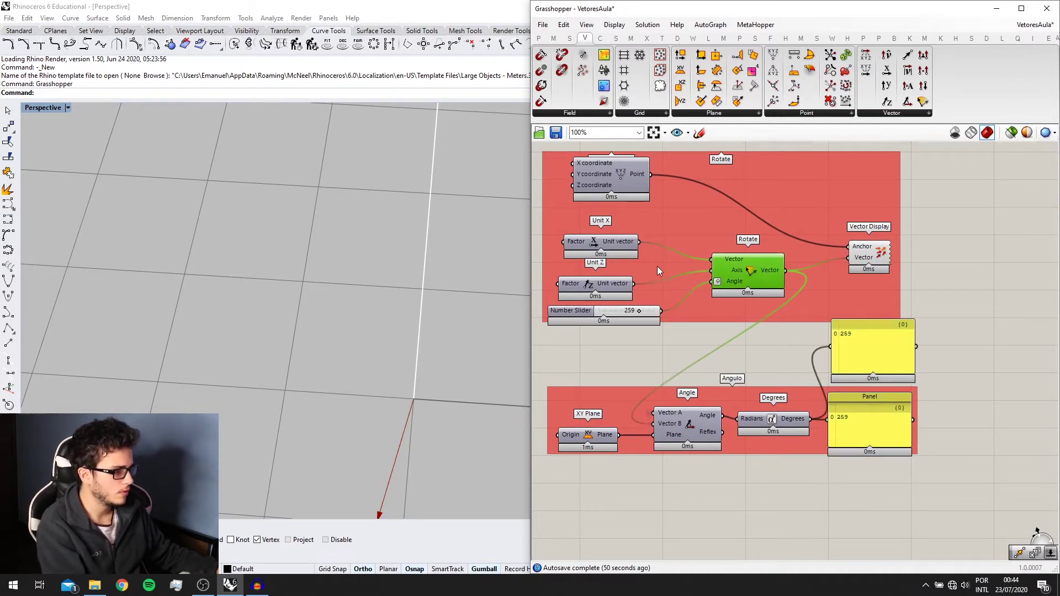
click(618, 239)
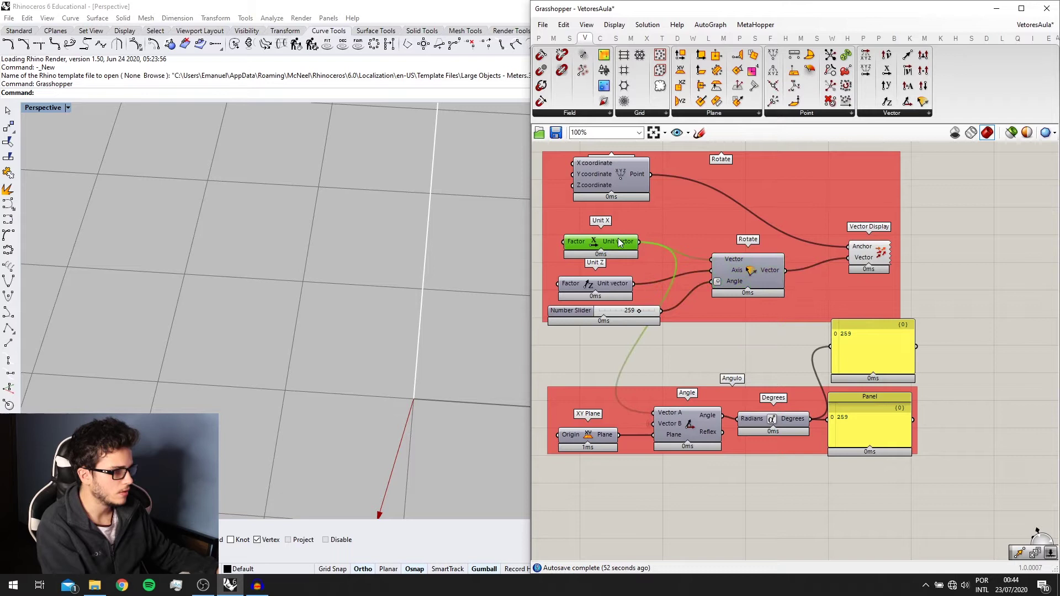
click(746, 276)
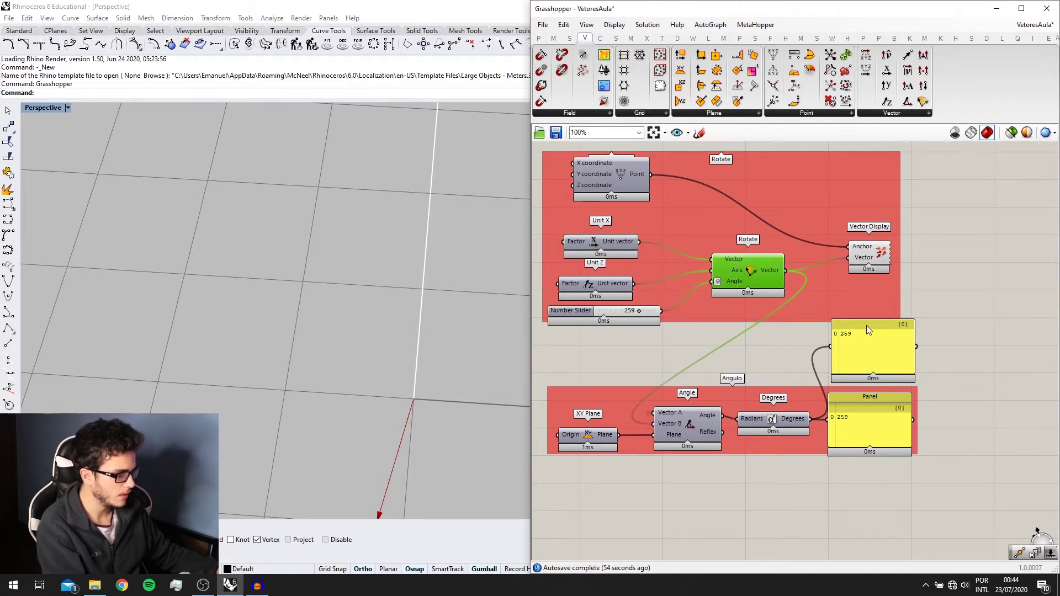
drag(663, 316, 828, 352)
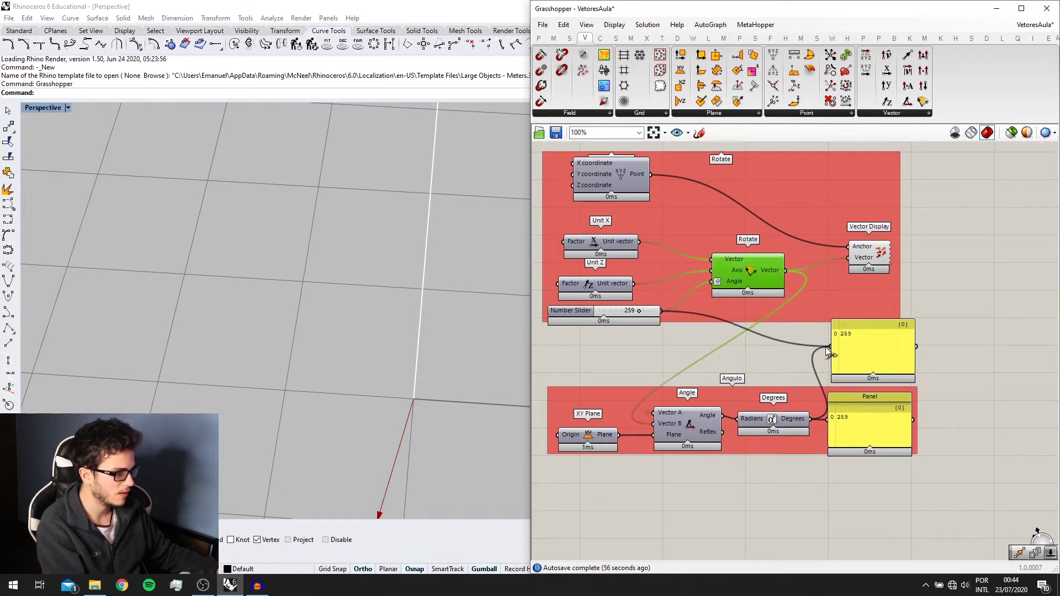
Set the rotation angle slider to 85.
scroll(513, 421, up, 1)
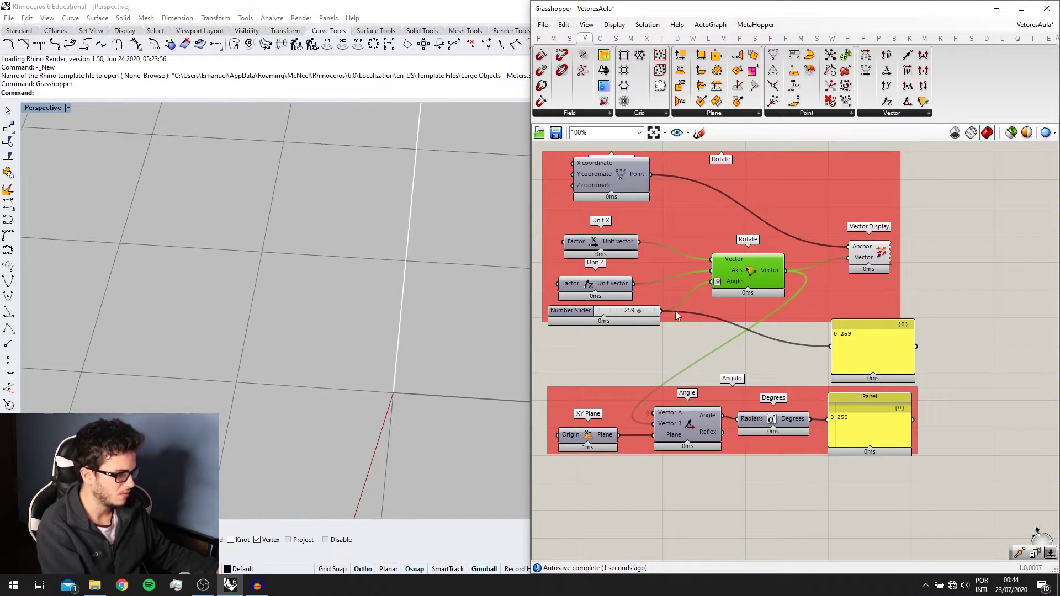
scroll(643, 318, up, 1)
drag(641, 318, 610, 319)
Compare the slider's panel with the Degrees panel and inspect the Angle component's vector and plane inputs.
scroll(645, 329, down, 2)
scroll(720, 331, up, 1)
right_drag(779, 360, 850, 356)
scroll(727, 384, down, 1)
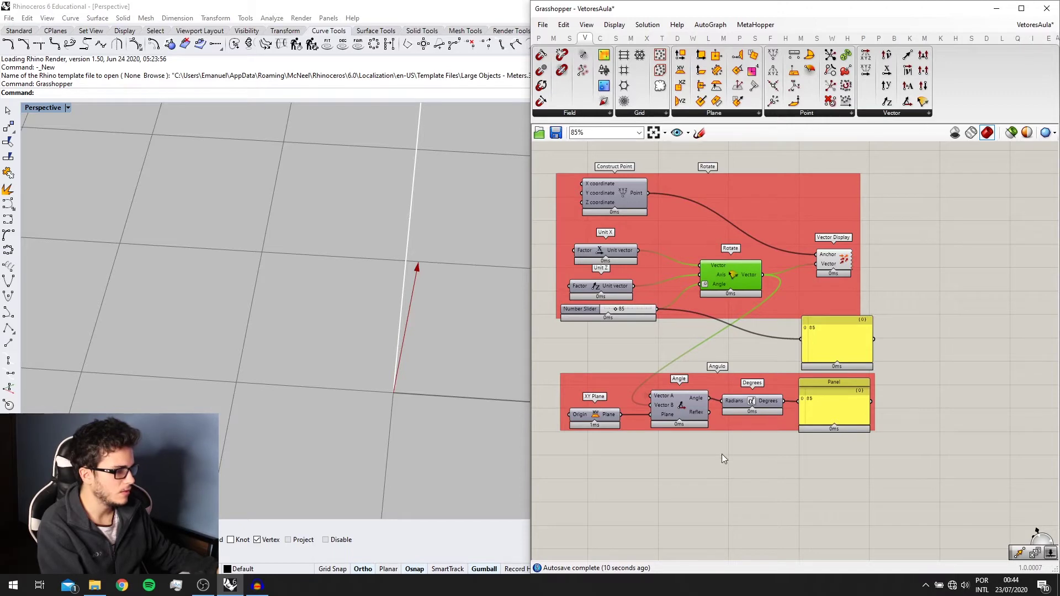
scroll(689, 415, up, 4)
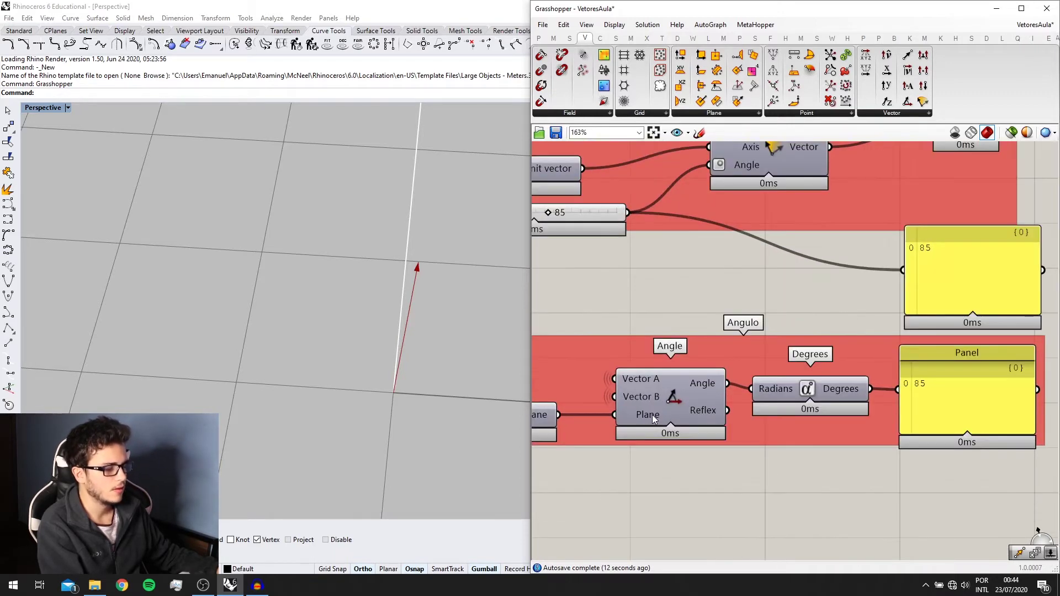
scroll(651, 414, down, 1)
right_drag(649, 406, 719, 385)
scroll(718, 384, up, 2)
scroll(721, 385, down, 1)
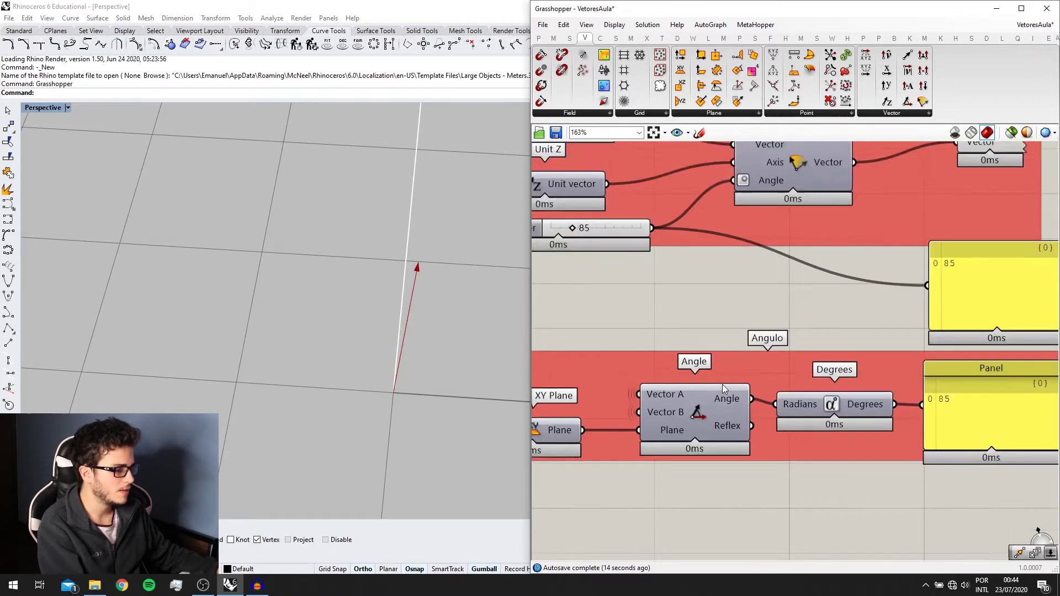
scroll(722, 385, down, 1)
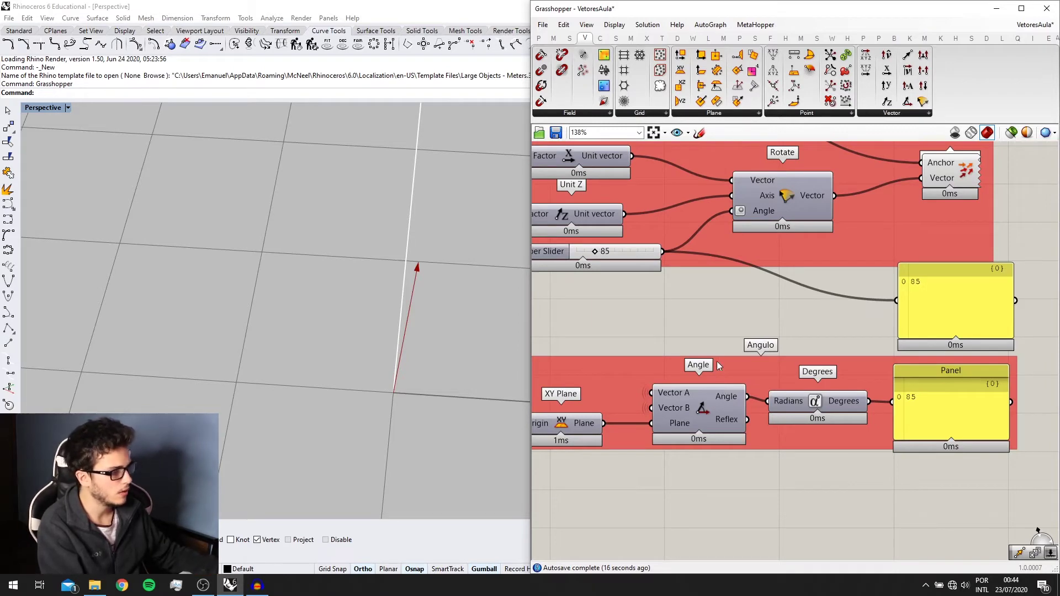
Delete the extra panel fed by the rotation angle slider above the Angulo group.
scroll(691, 365, up, 2)
scroll(734, 369, down, 3)
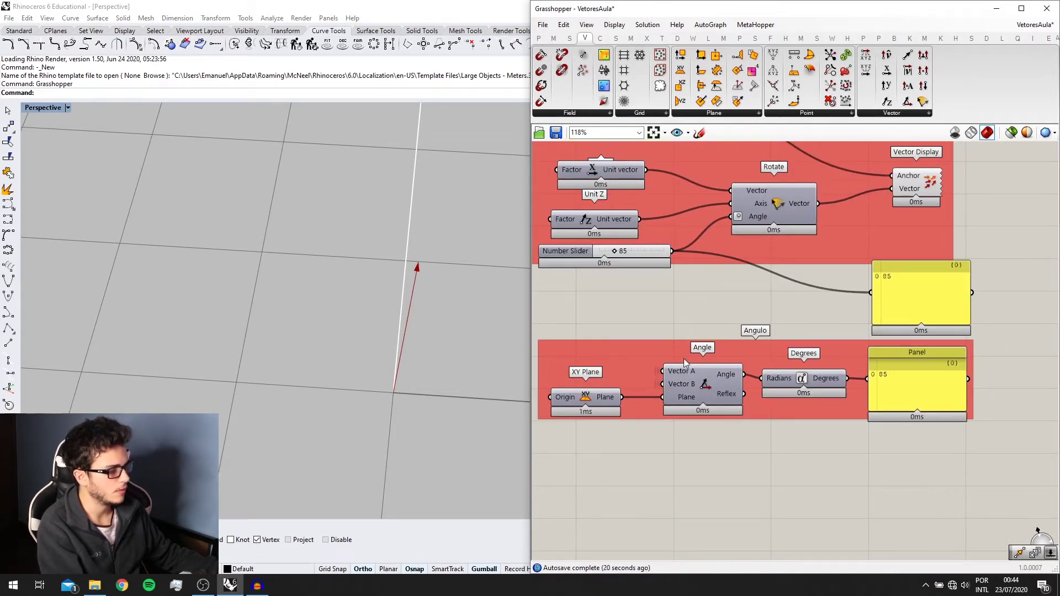
scroll(675, 345, down, 2)
click(830, 290)
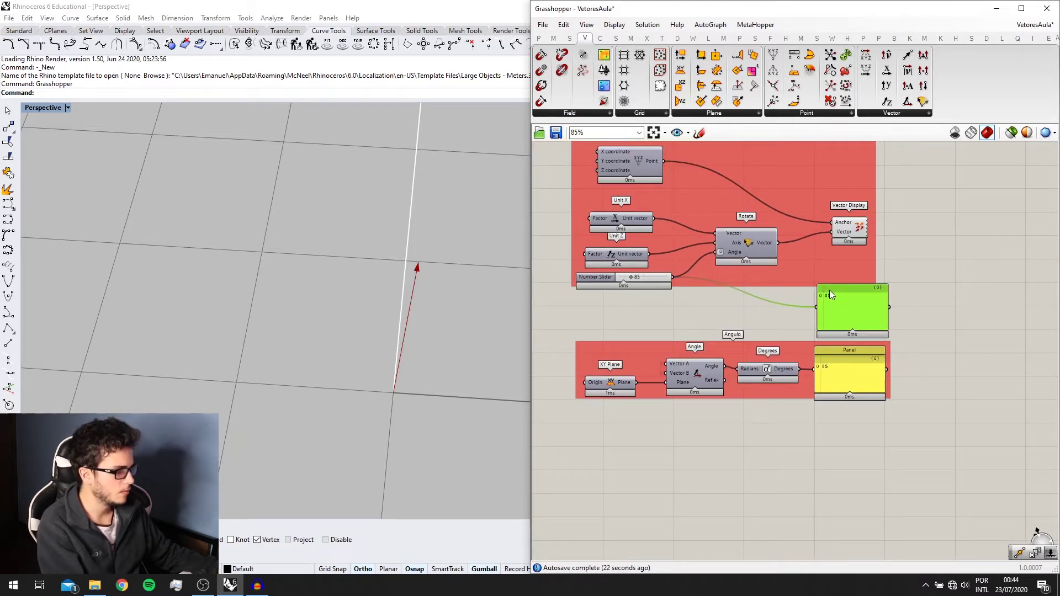
scroll(681, 315, down, 1)
right_drag(577, 386, 533, 420)
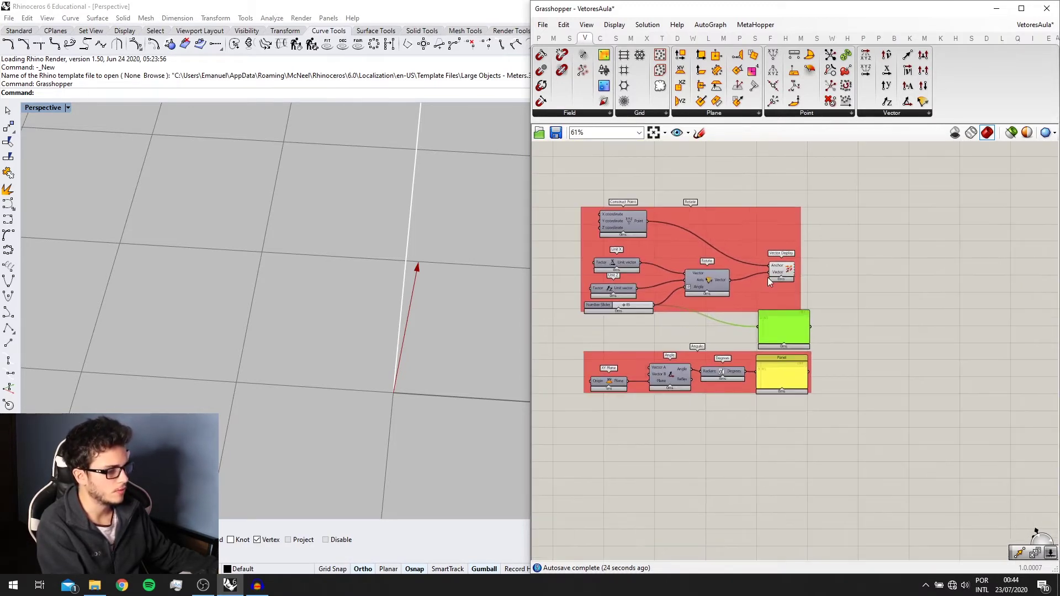
key(Delete)
Look over the canvas to locate the Dot Product and Cross Product groups.
scroll(787, 339, down, 1)
right_drag(788, 339, 764, 362)
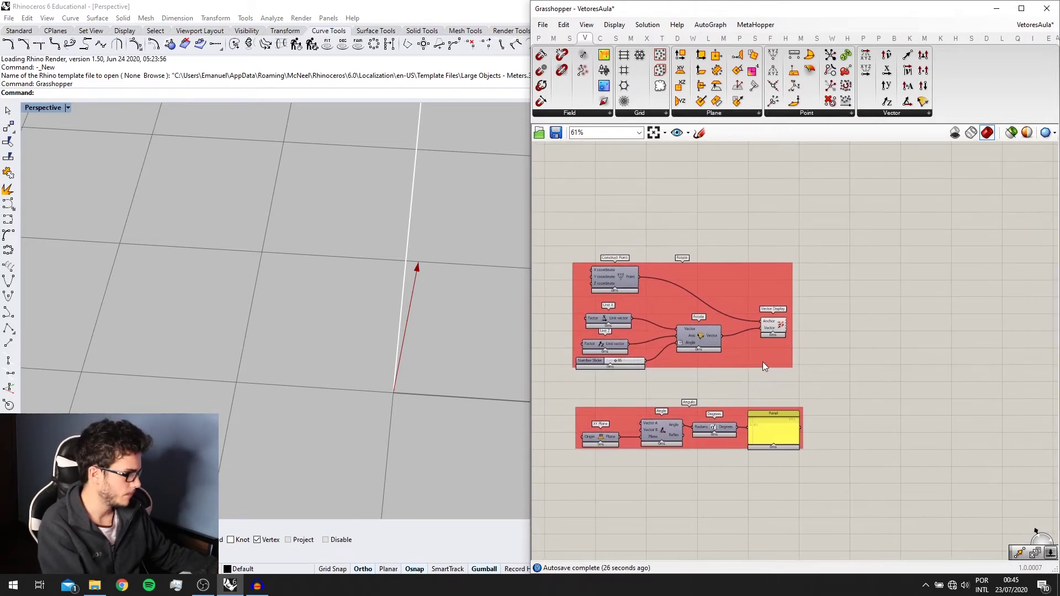
scroll(847, 296, down, 3)
right_drag(829, 306, 739, 409)
scroll(826, 302, down, 1)
scroll(828, 304, down, 1)
scroll(814, 259, down, 1)
right_drag(813, 259, 744, 306)
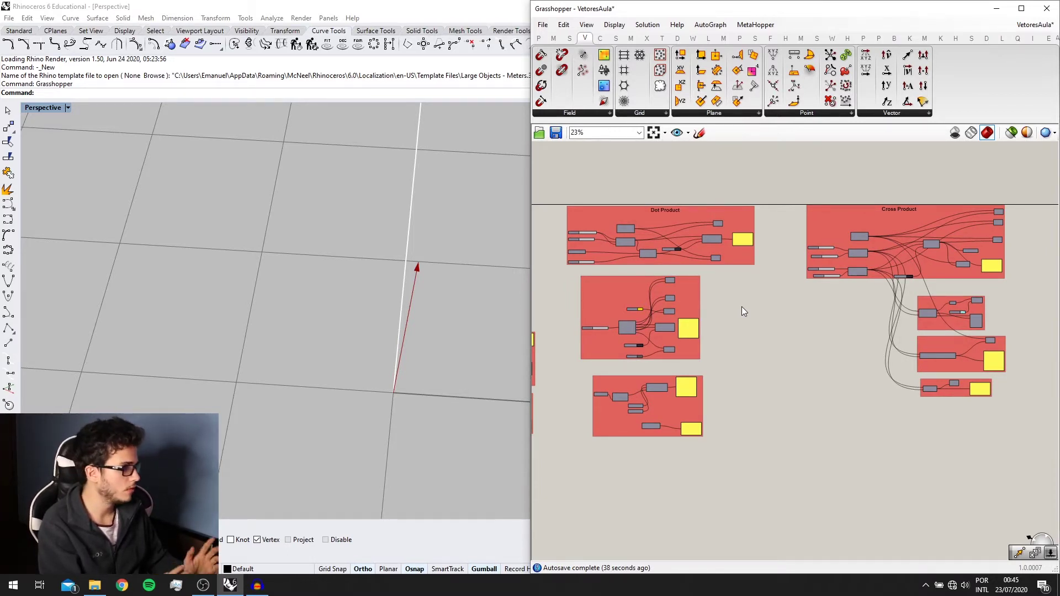
Examine the Dot Product group's components, their wiring and the result panel.
scroll(742, 287, up, 2)
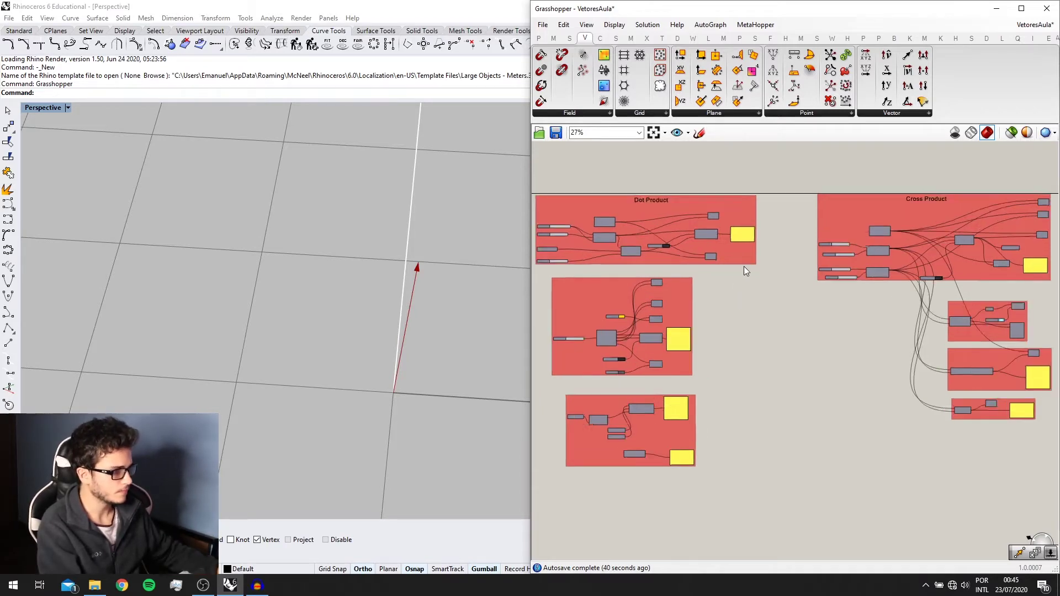
scroll(774, 323, up, 1)
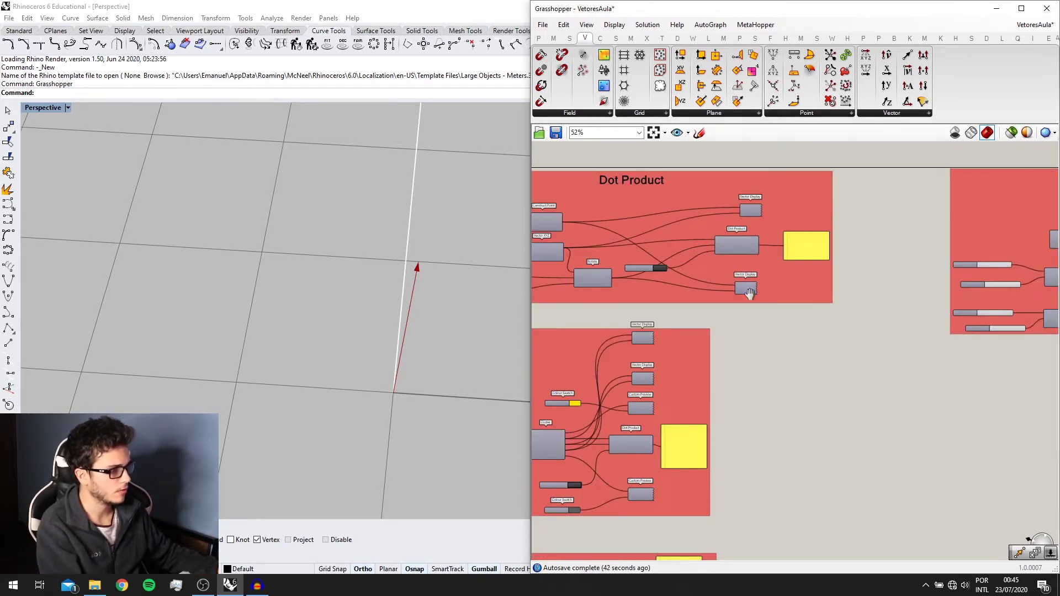
scroll(767, 319, up, 2)
scroll(773, 321, up, 1)
scroll(712, 259, up, 1)
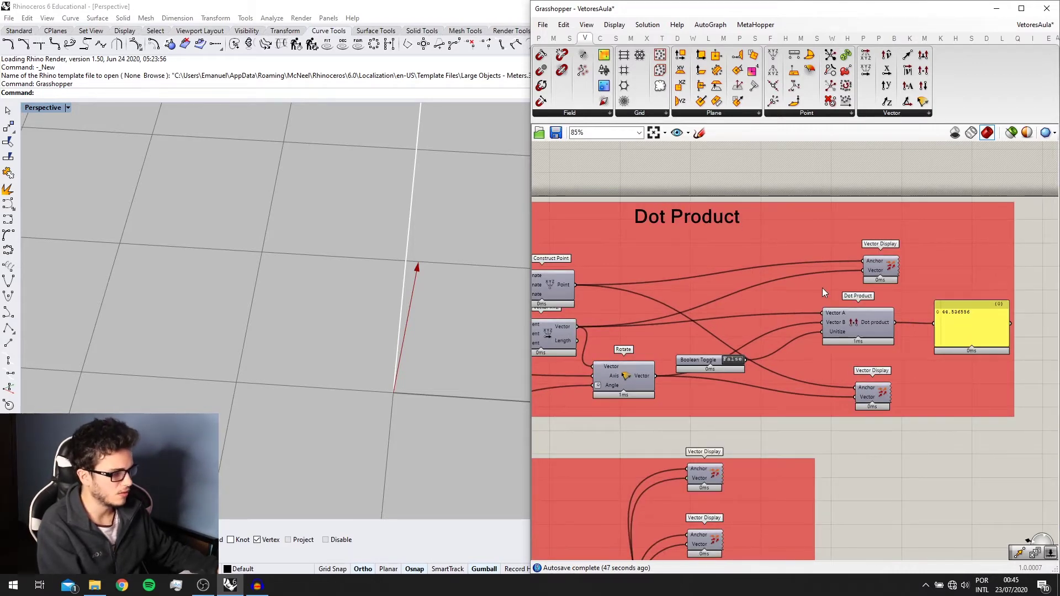
scroll(826, 295, down, 1)
scroll(826, 326, up, 1)
mouse_move(817, 318)
right_down()
mouse_move(888, 317)
mouse_move(813, 301)
right_up()
scroll(663, 322, up, 1)
right_drag(626, 323, 668, 288)
right_drag(858, 309, 609, 301)
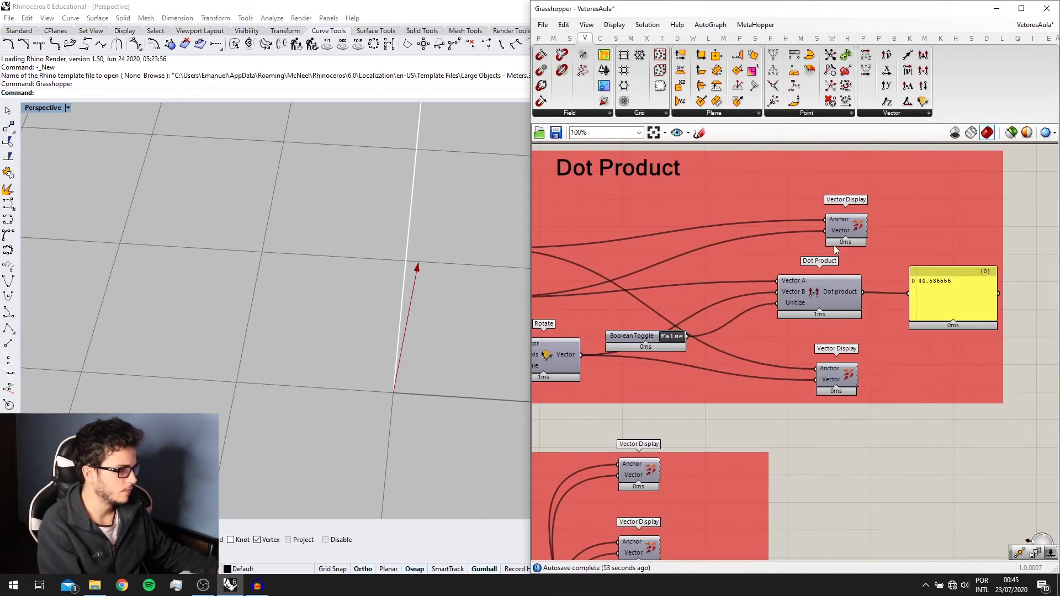
Turn on the preview of the upper Vector Display in the Dot Product group and select the Rotate component.
click(850, 224)
scroll(340, 348, down, 4)
right_drag(685, 380, 867, 357)
click(737, 338)
drag(757, 337, 761, 320)
right_drag(573, 344, 757, 341)
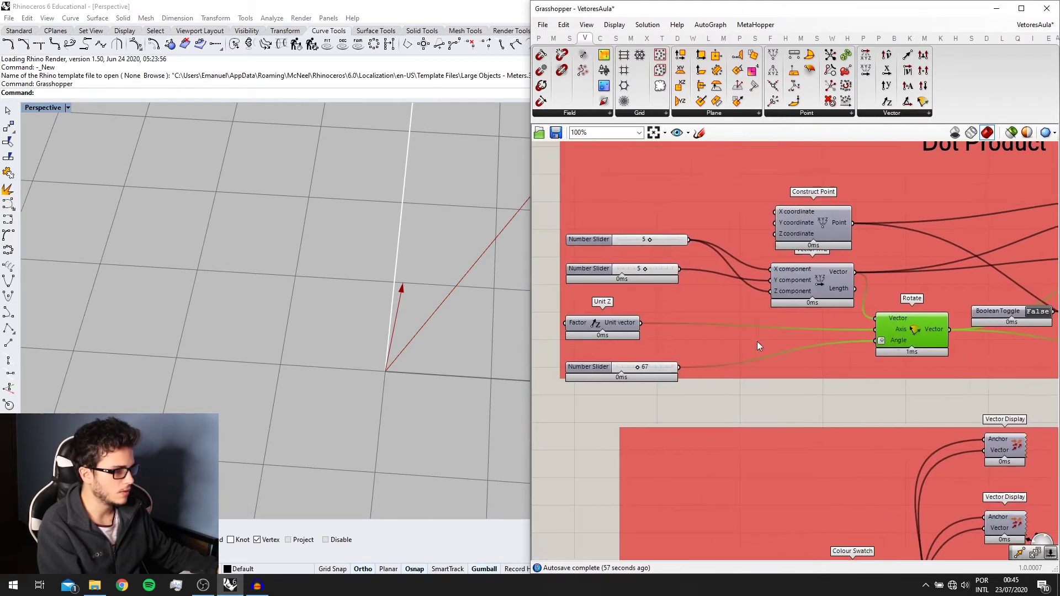
Set the slider feeding the Rotate component's angle in the Dot Product group to 101.
scroll(648, 362, up, 1)
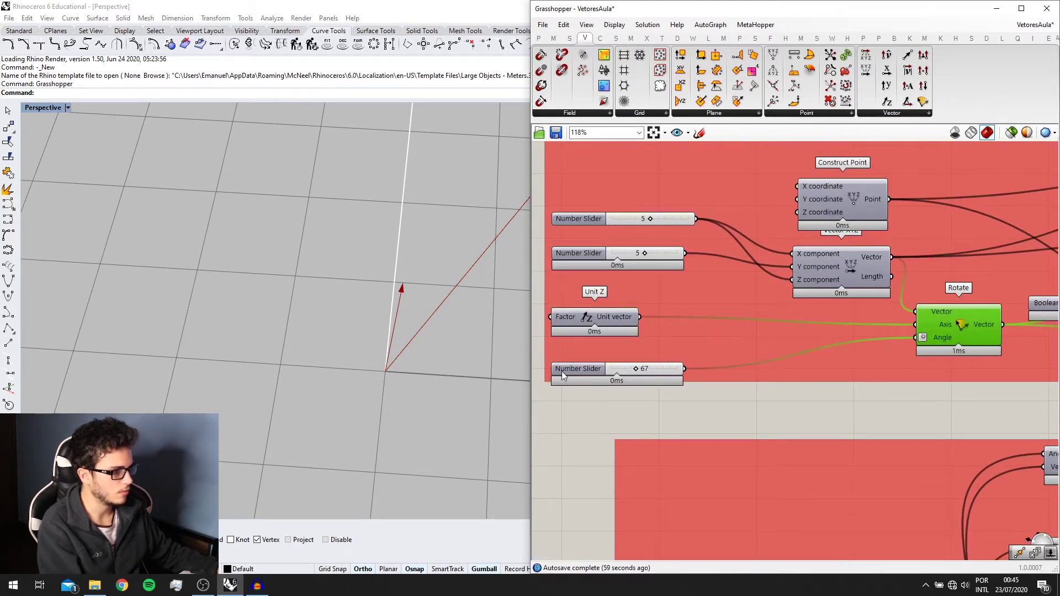
right_drag(489, 348, 383, 329)
scroll(622, 292, down, 1)
scroll(657, 303, down, 1)
scroll(680, 340, up, 4)
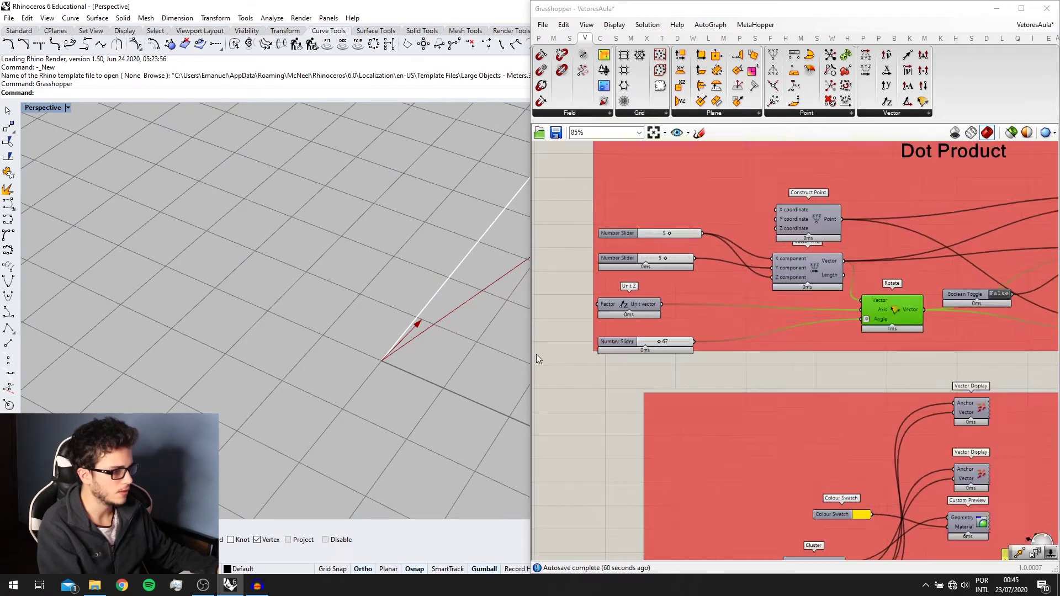
drag(704, 339, 722, 340)
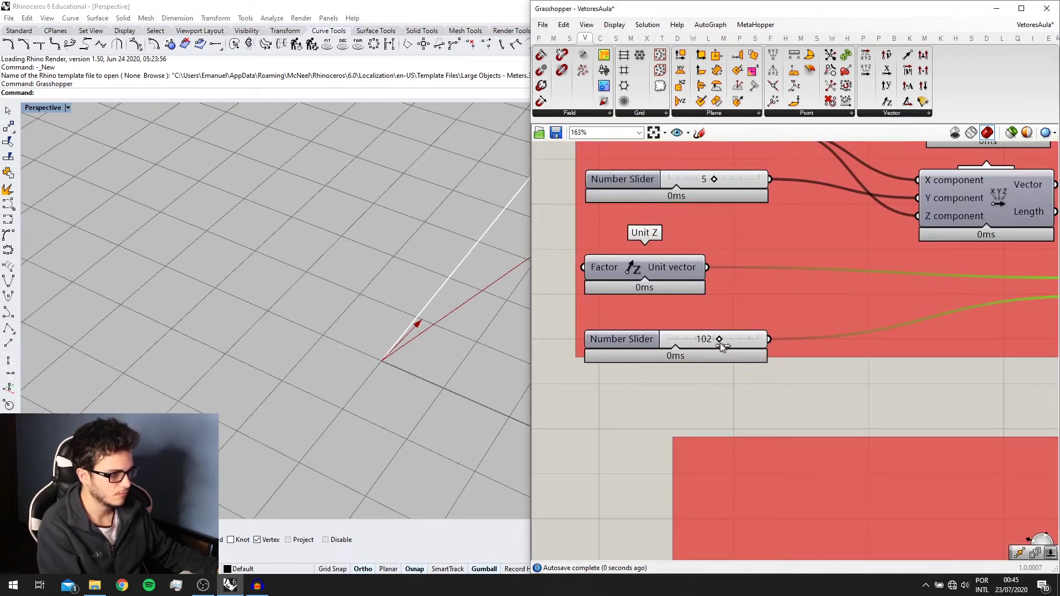
Turn on the preview of the lower Vector Display, which shows the rotated vector in the Dot Product group.
scroll(909, 347, down, 1)
right_drag(908, 348, 740, 347)
right_drag(856, 347, 744, 346)
right_drag(1015, 324, 735, 329)
scroll(789, 317, down, 1)
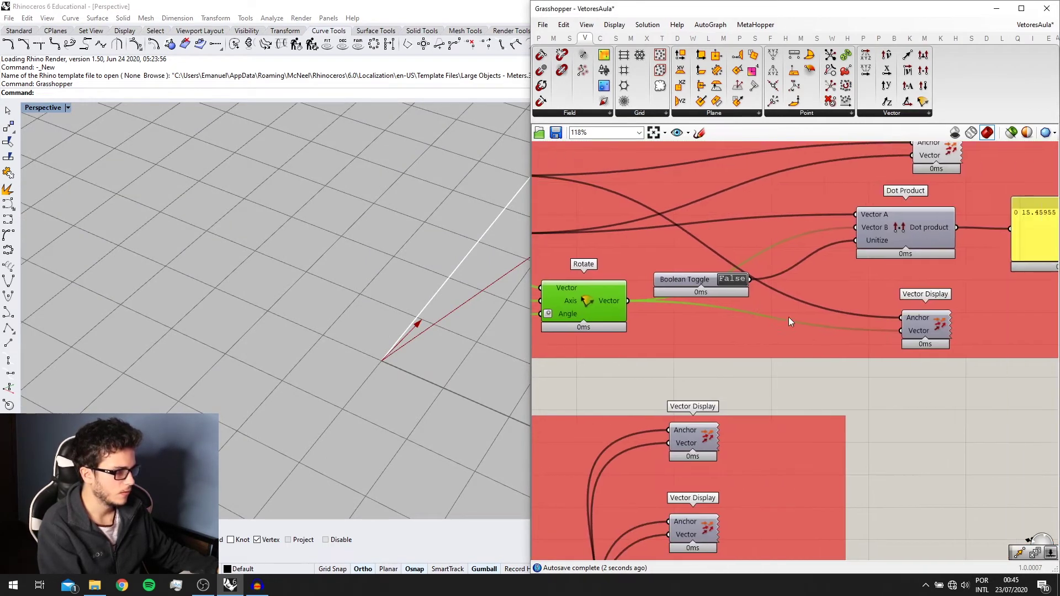
scroll(836, 305, down, 1)
right_drag(888, 283, 835, 329)
click(862, 366)
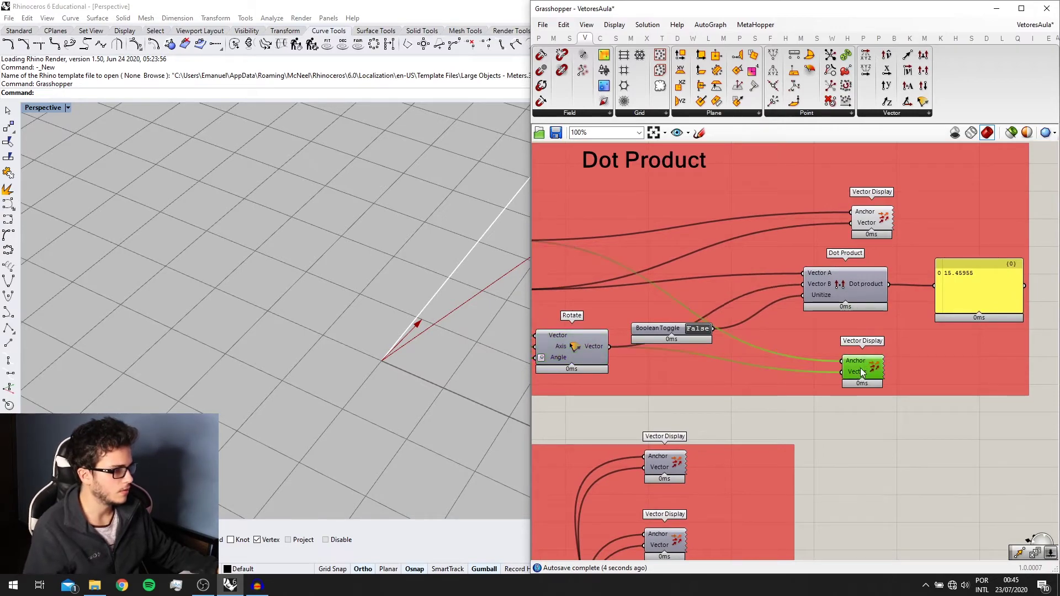
middle_click(860, 368)
click(883, 347)
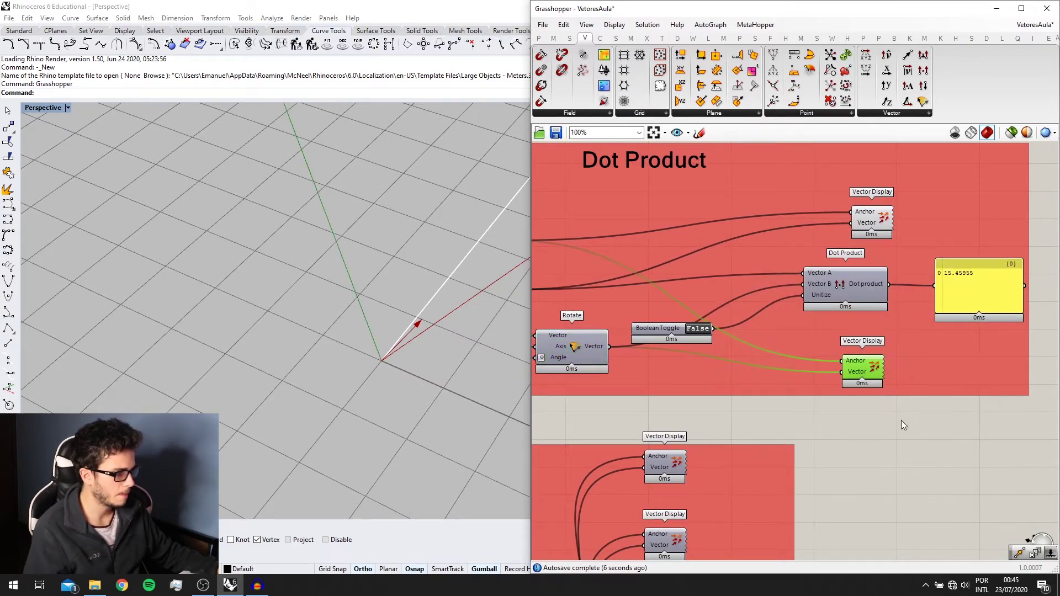
Duplicate the slider feeding the X component, connect the copy to Vector XYZ's Z component and set it to 0.
scroll(374, 407, down, 4)
right_drag(374, 407, 422, 389)
scroll(544, 403, down, 1)
right_drag(544, 403, 770, 385)
scroll(593, 310, up, 1)
right_drag(593, 310, 688, 351)
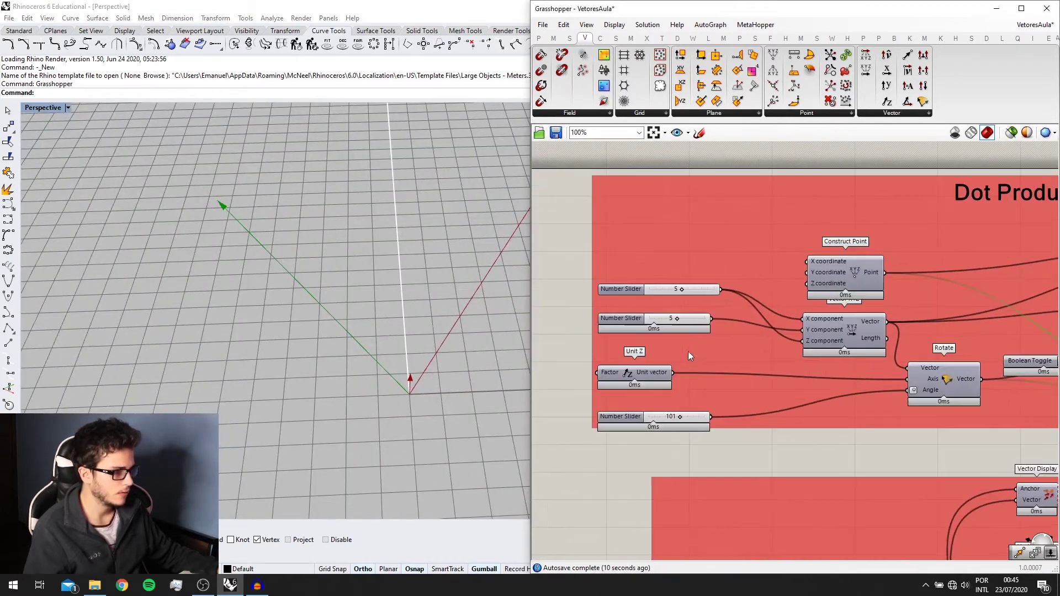
alt+drag(707, 284, 715, 344)
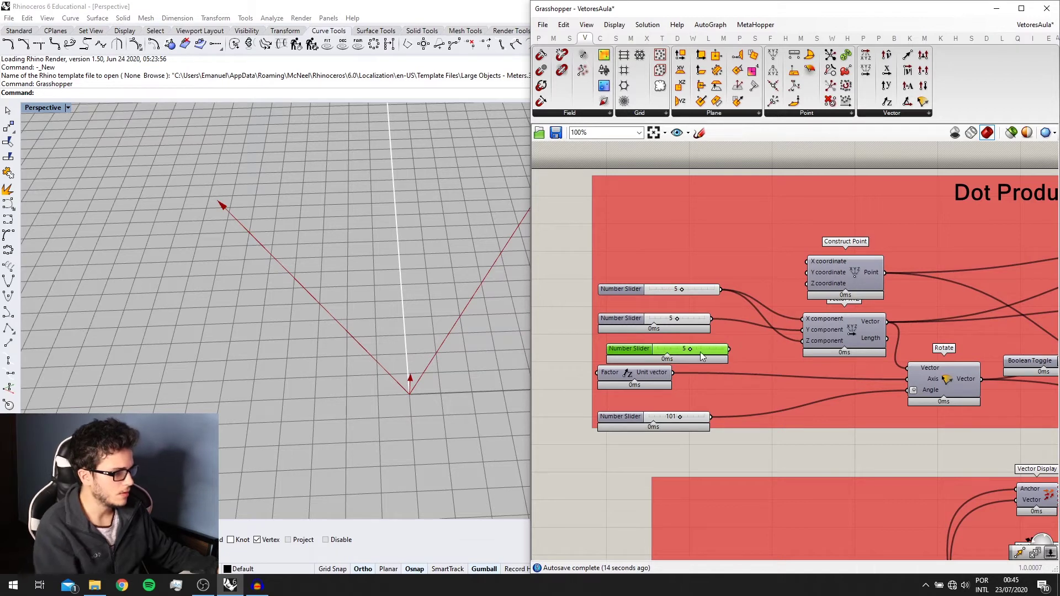
drag(691, 349, 664, 349)
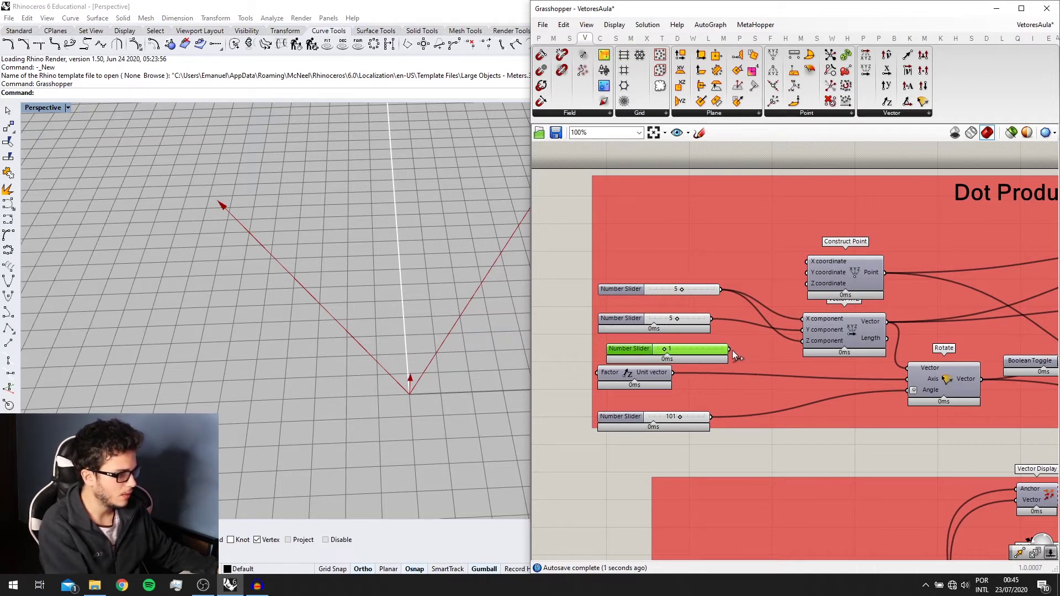
drag(729, 349, 802, 340)
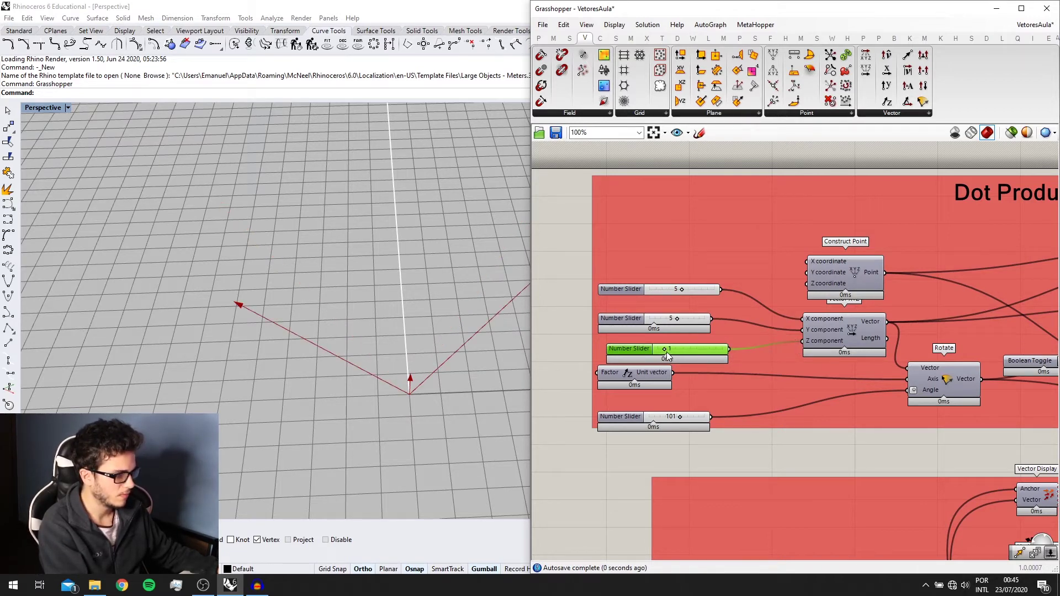
drag(667, 352, 631, 350)
Set the Dot Product group's rotation angle slider to 65 and check the vectors against the Dot Product panel.
right_drag(419, 342, 453, 381)
scroll(671, 423, up, 3)
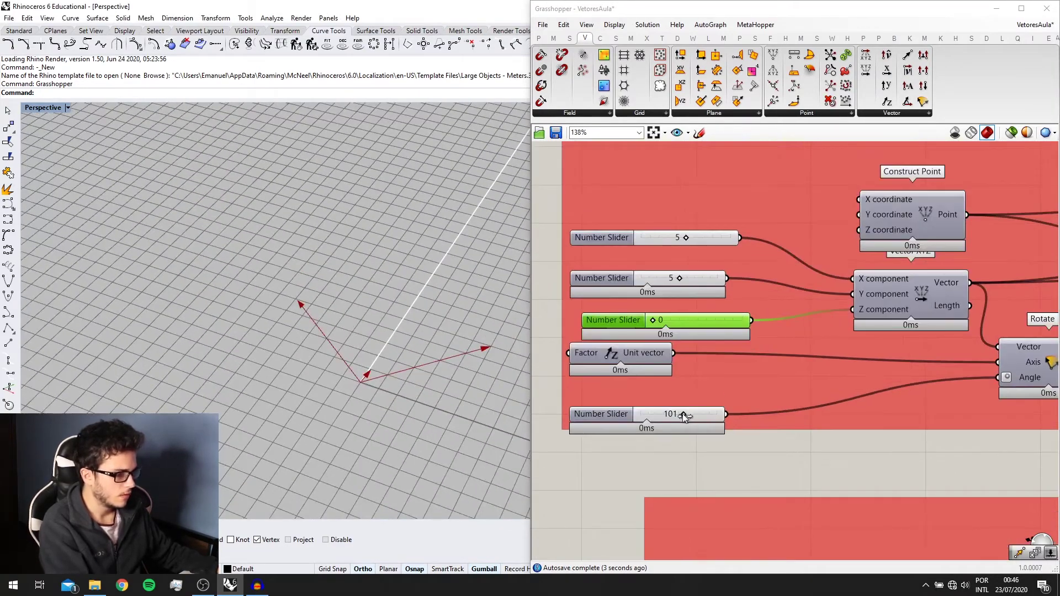
drag(683, 414, 662, 417)
right_drag(354, 343, 440, 375)
scroll(709, 396, down, 1)
right_drag(963, 419, 724, 402)
right_drag(1017, 341, 828, 384)
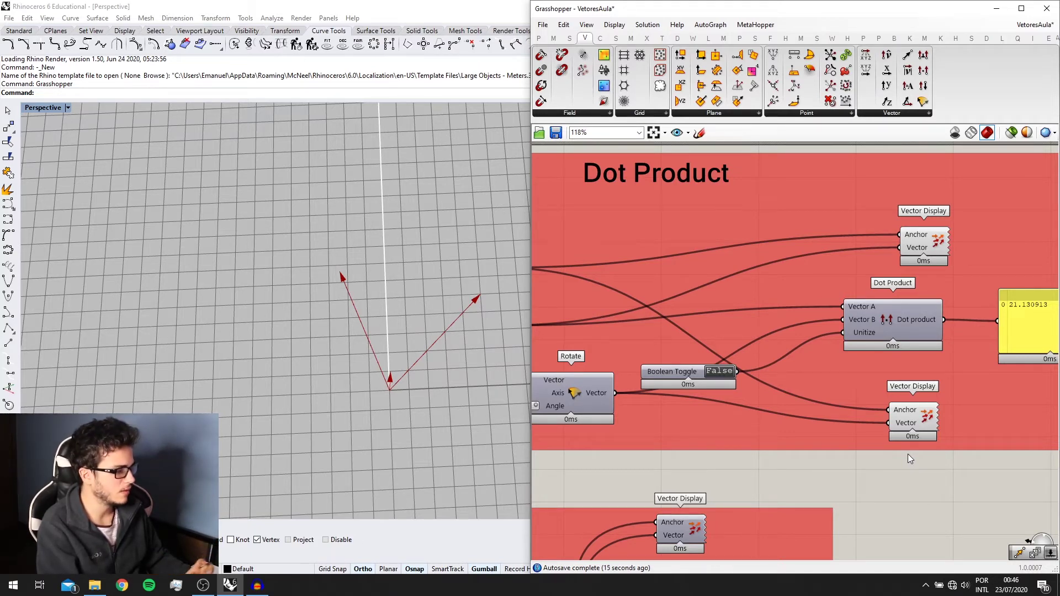
Examine the groups below Dot Product, including the x*y*cos(z) expression, and compare them with the displayed vectors.
scroll(768, 302, down, 2)
right_drag(747, 343, 770, 270)
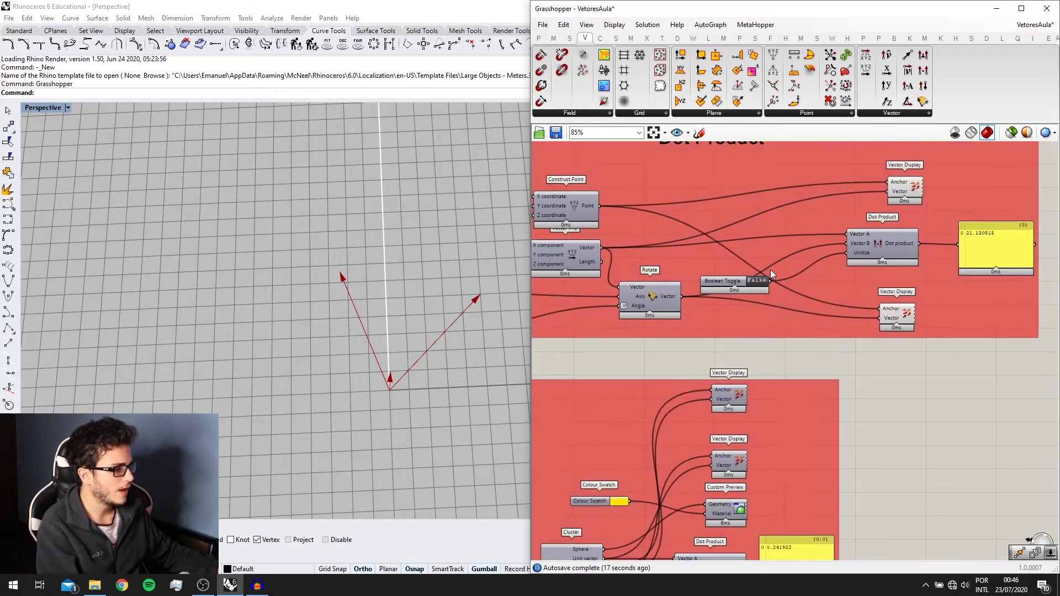
right_drag(743, 362, 775, 270)
right_drag(710, 382, 748, 232)
scroll(718, 317, down, 2)
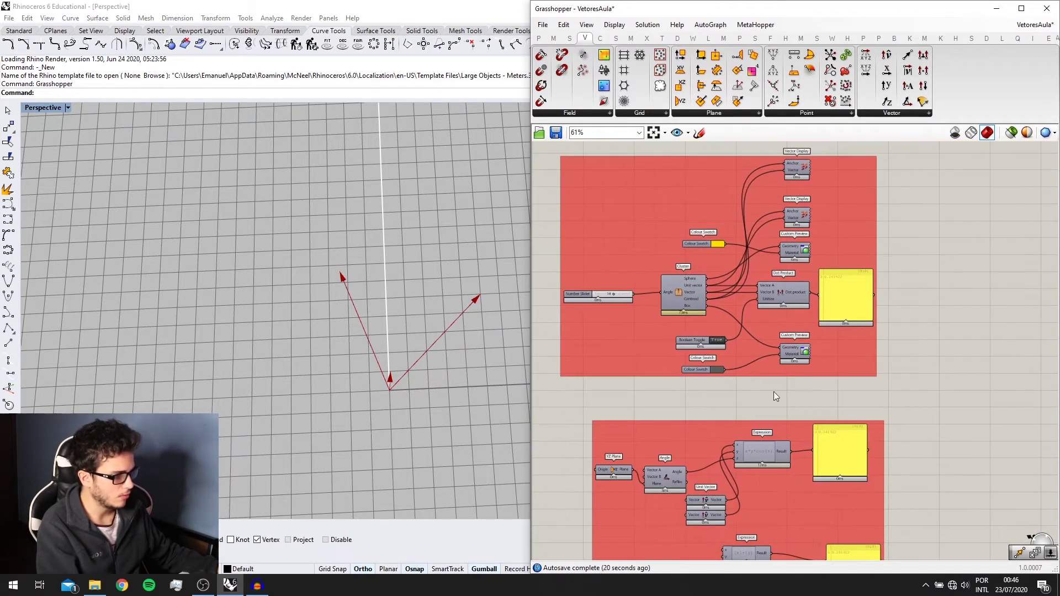
scroll(775, 424, up, 1)
scroll(752, 465, up, 3)
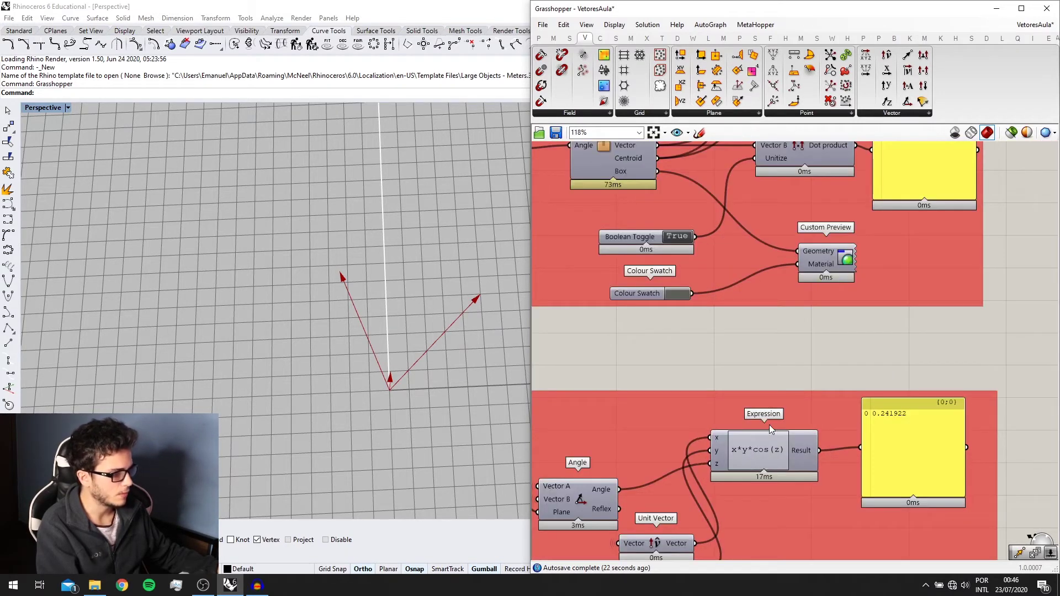
scroll(770, 425, down, 1)
right_drag(766, 398, 773, 420)
scroll(747, 479, up, 1)
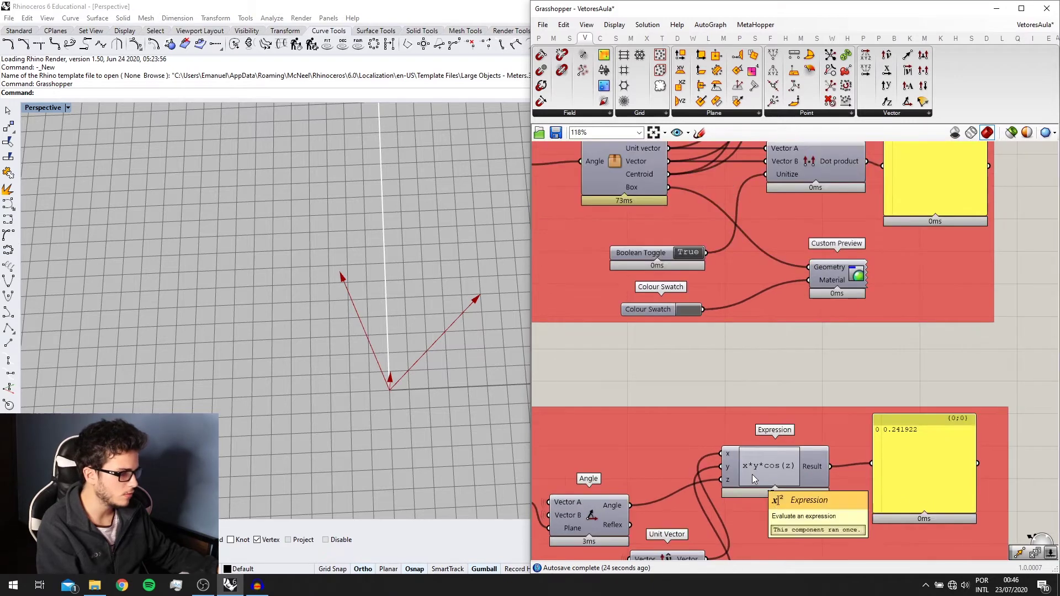
scroll(405, 347, up, 2)
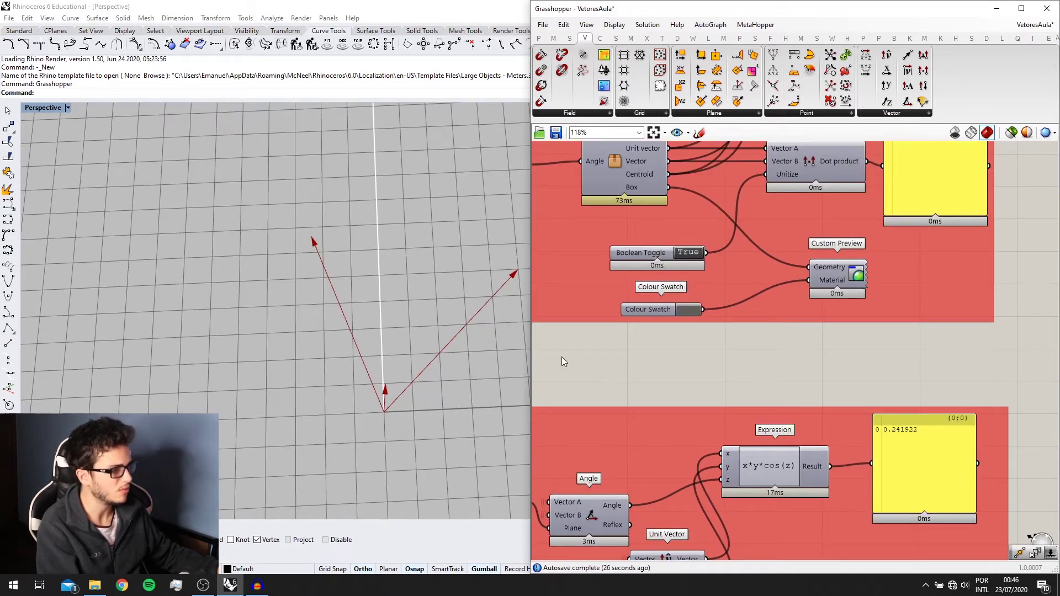
scroll(780, 376, down, 3)
scroll(806, 384, down, 1)
right_drag(852, 197, 823, 391)
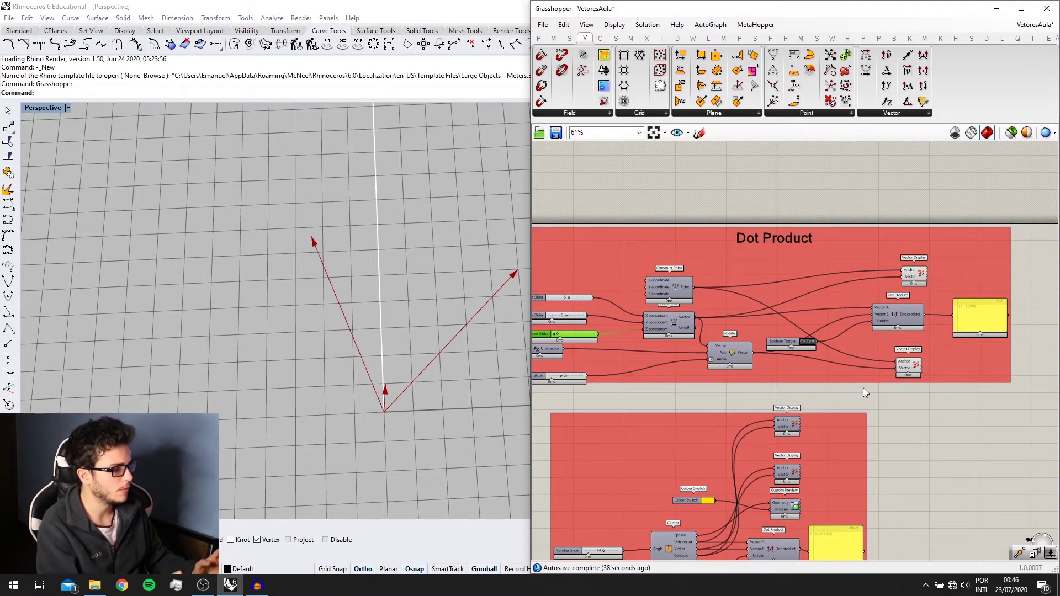
Switch the Boolean Toggle feeding the Dot Product's Unitize input to True and check the result panel.
scroll(916, 378, up, 3)
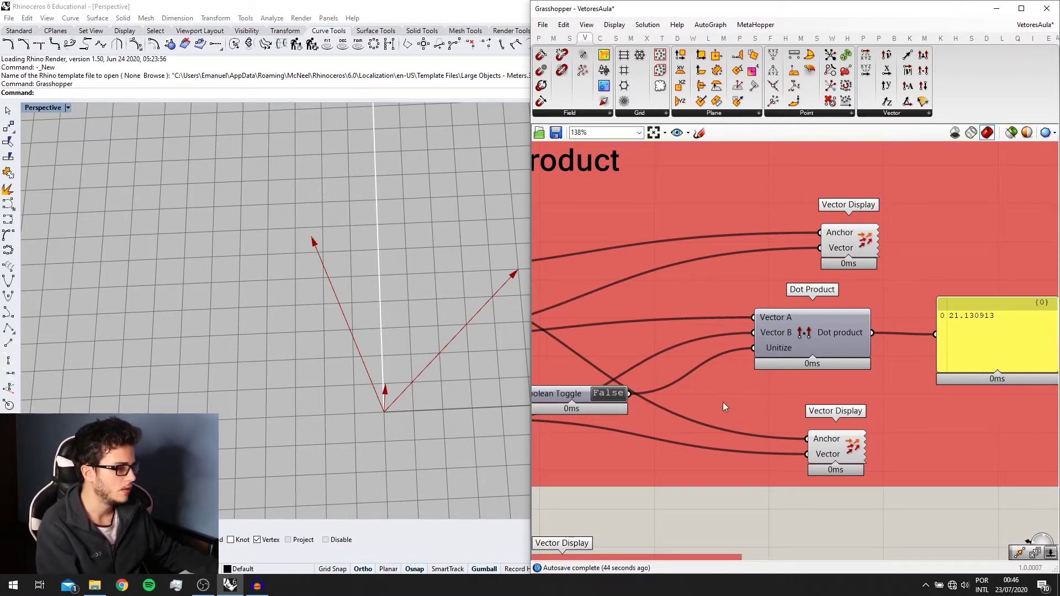
scroll(731, 426, down, 2)
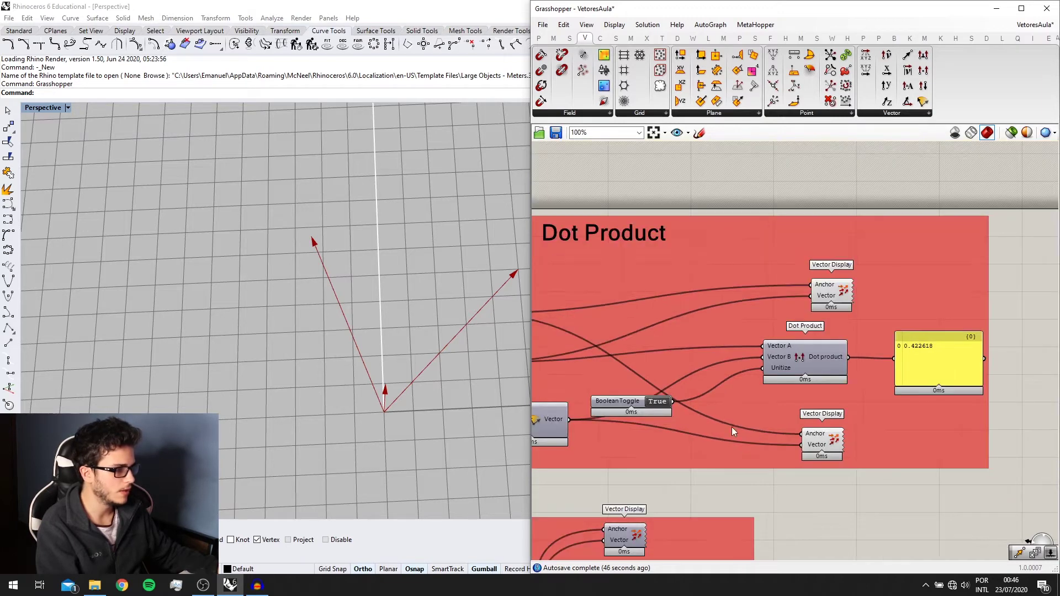
scroll(772, 343, up, 2)
scroll(788, 366, up, 2)
scroll(789, 371, down, 1)
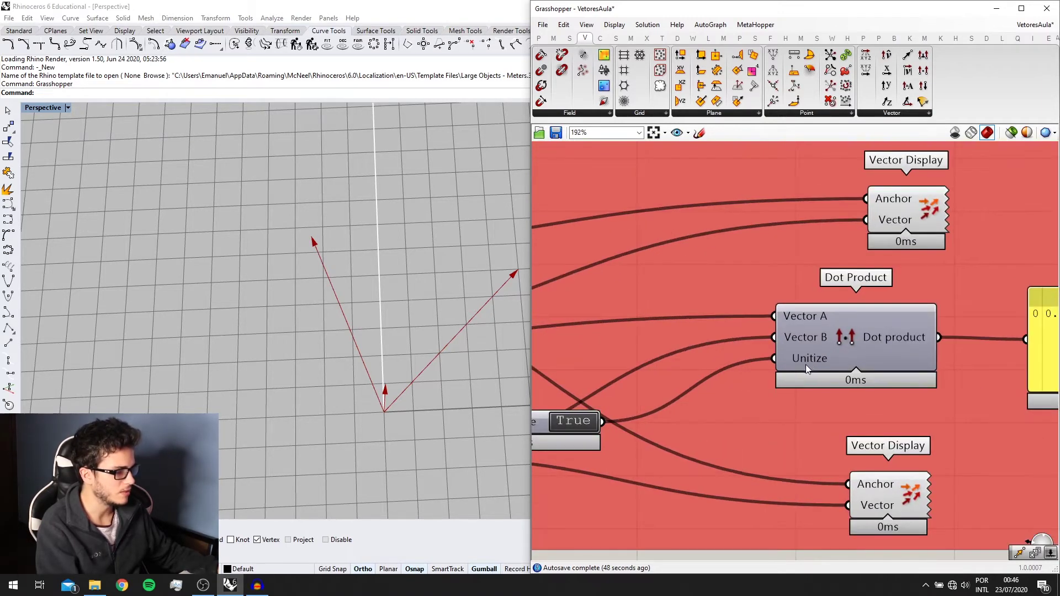
scroll(804, 362, down, 2)
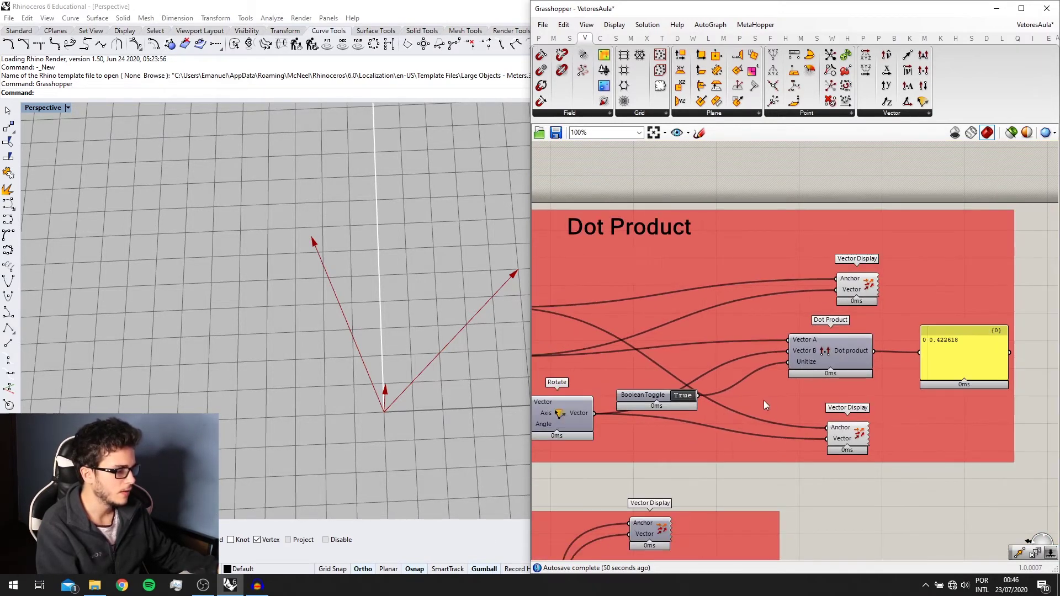
Move the rotation angle slider next to the Dot Product component, just below the lower Vector Display.
scroll(764, 405, down, 2)
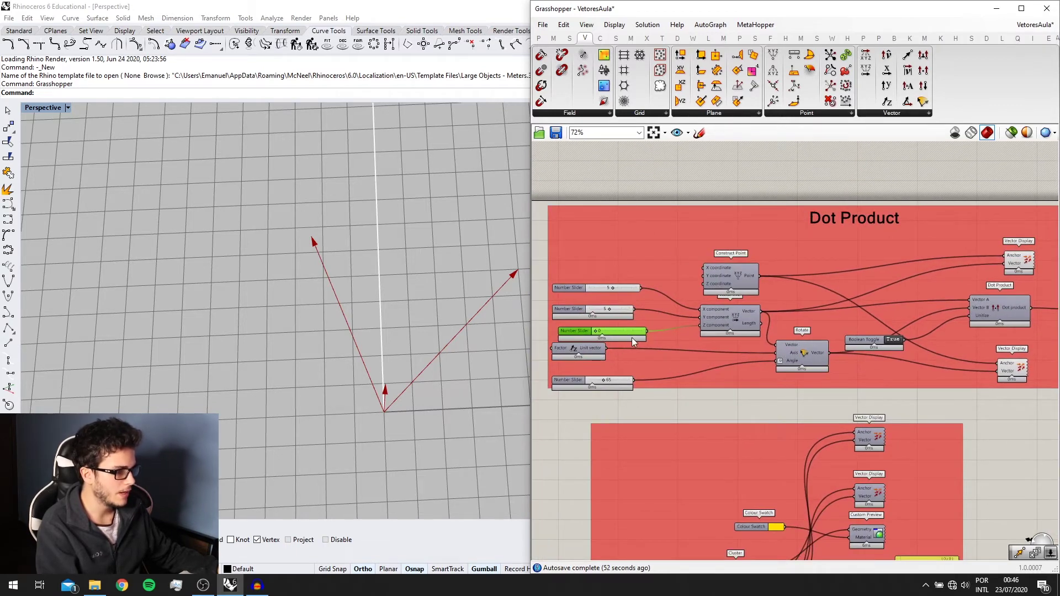
mouse_move(631, 338)
mouse_down()
mouse_move(641, 354)
mouse_move(618, 322)
mouse_move(624, 336)
mouse_up()
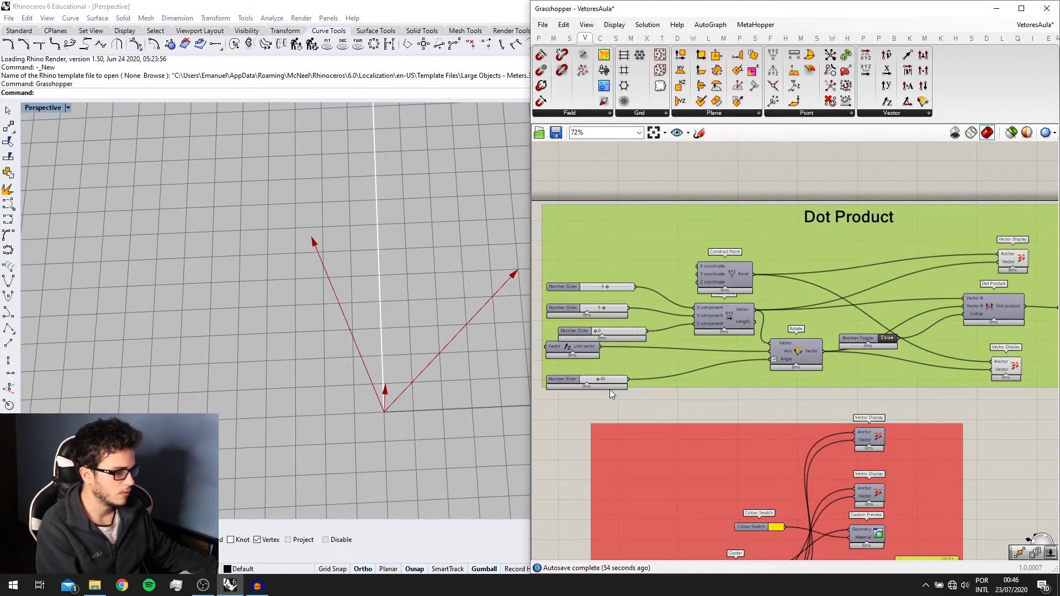
click(610, 387)
scroll(777, 402, up, 2)
scroll(870, 396, up, 2)
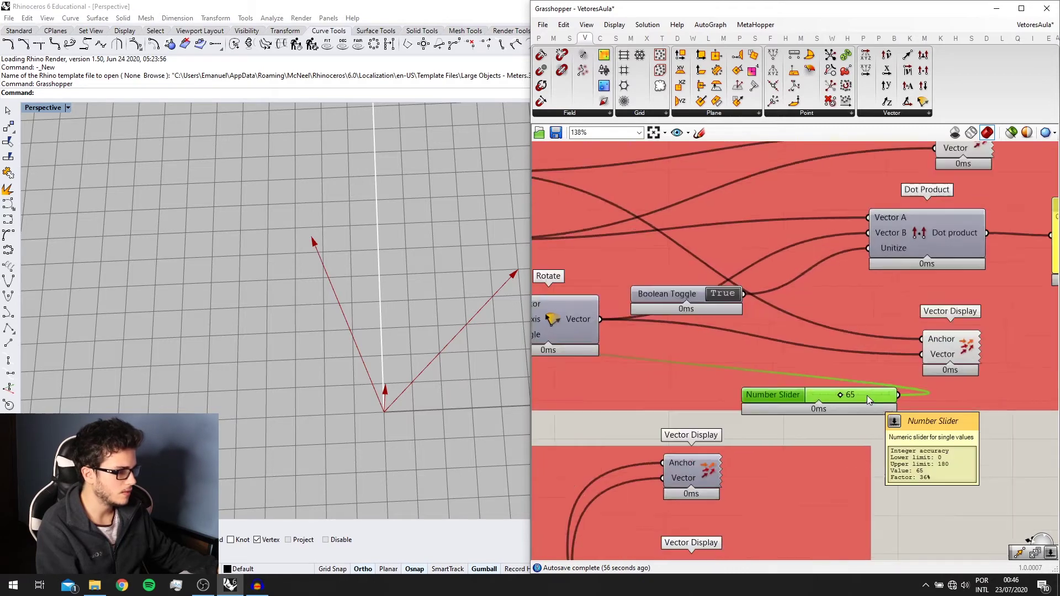
Set the rotation angle slider to 2 and check the unitized result in the Dot Product panel.
scroll(867, 395, up, 2)
drag(825, 394, 796, 396)
scroll(823, 359, down, 2)
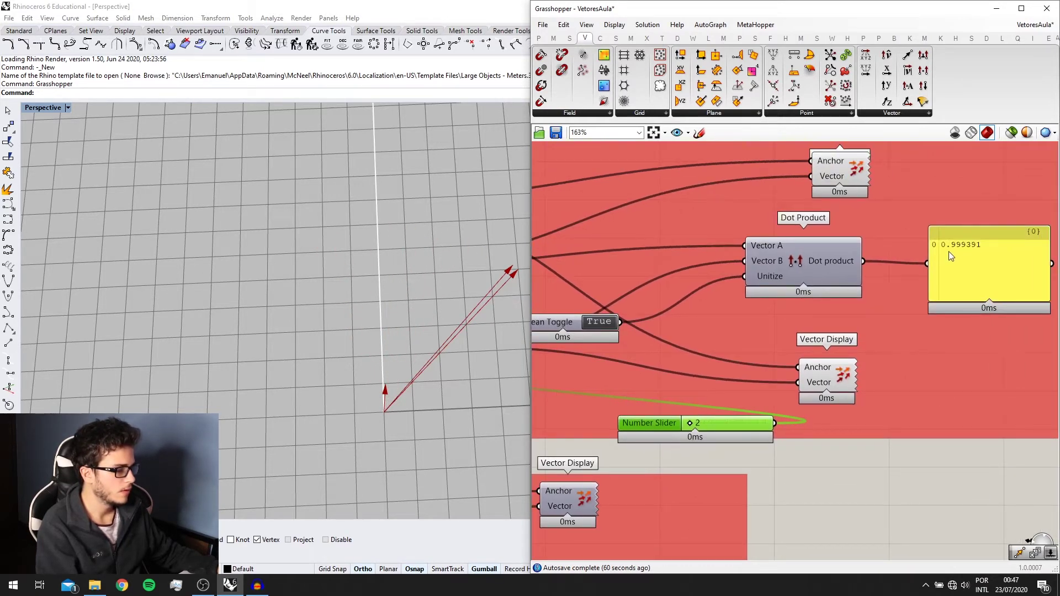
scroll(949, 250, up, 1)
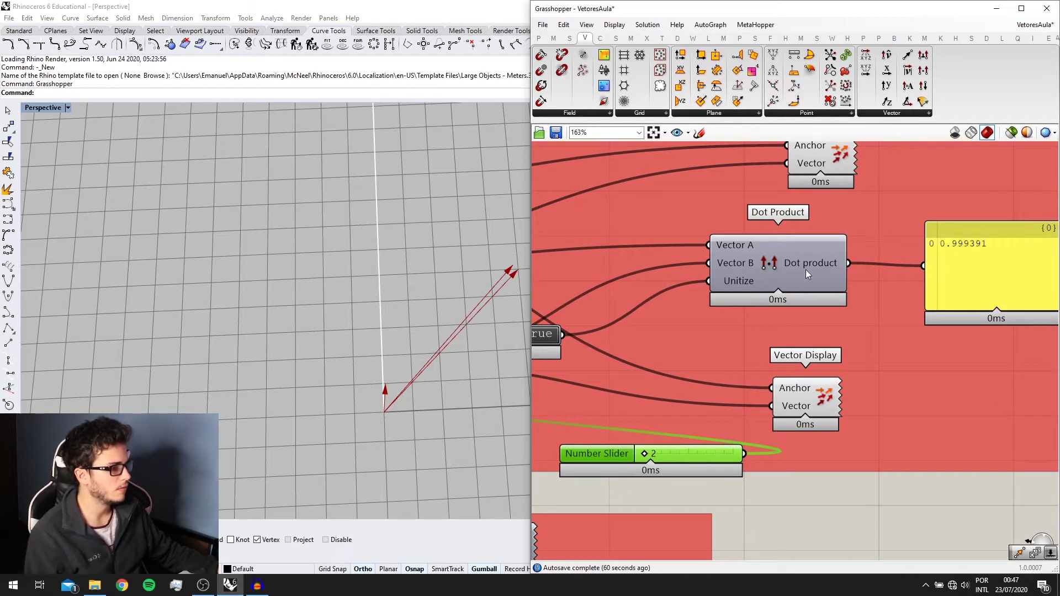
right_drag(956, 244, 958, 244)
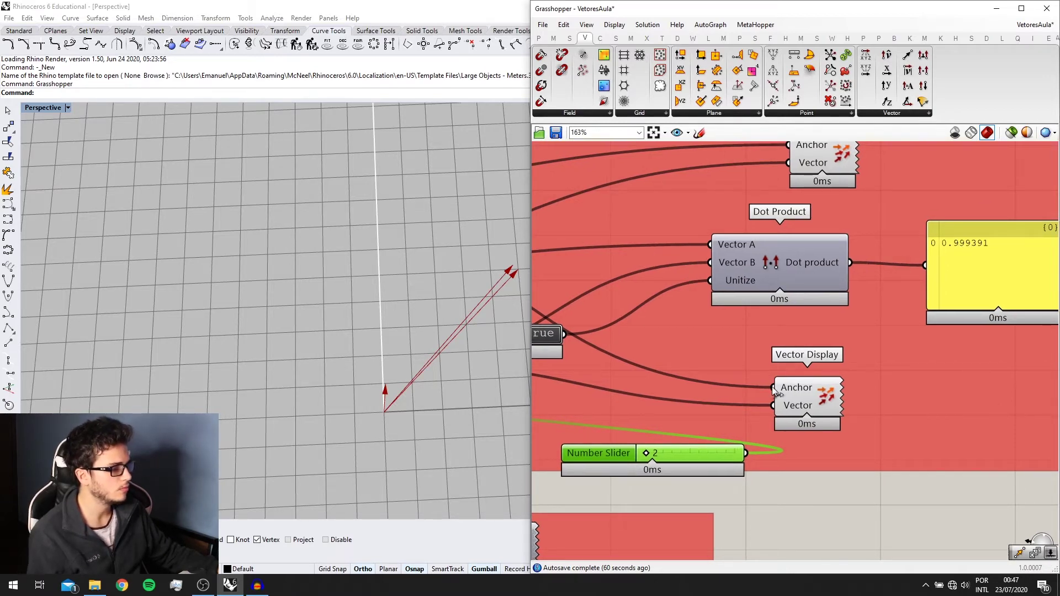
Sweep the rotation angle slider up to 180 and back down to 0, comparing the Dot Product results.
scroll(661, 455, up, 2)
drag(641, 452, 713, 454)
scroll(686, 437, down, 2)
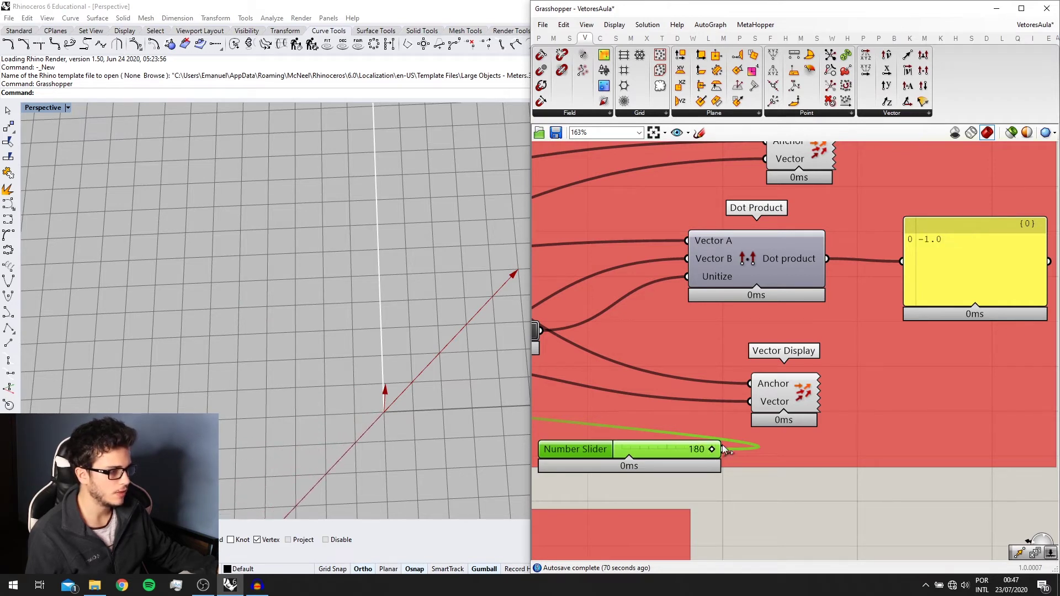
scroll(933, 269, down, 1)
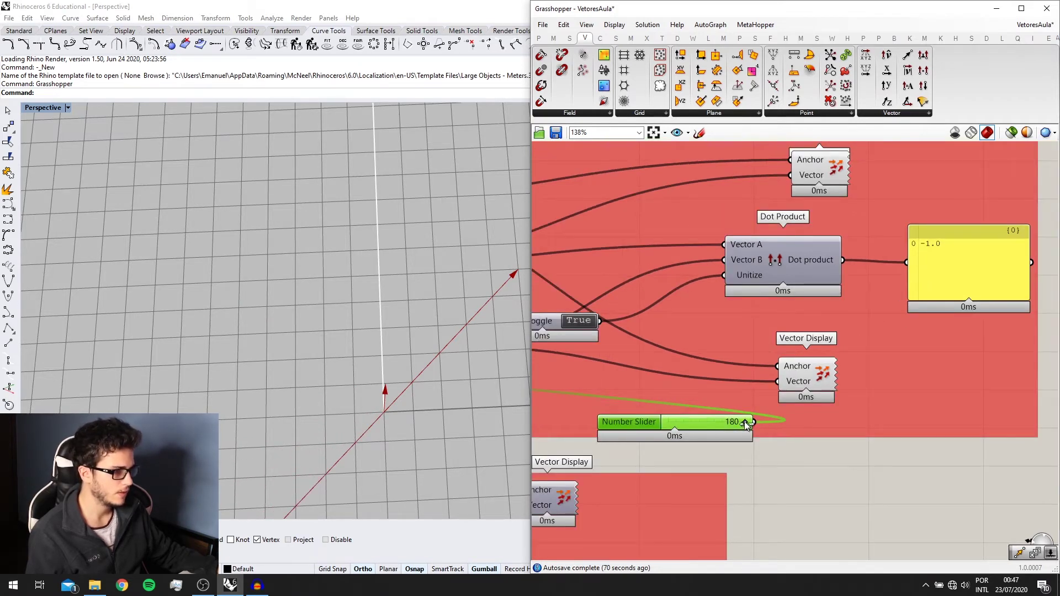
drag(744, 422, 541, 393)
scroll(665, 420, down, 2)
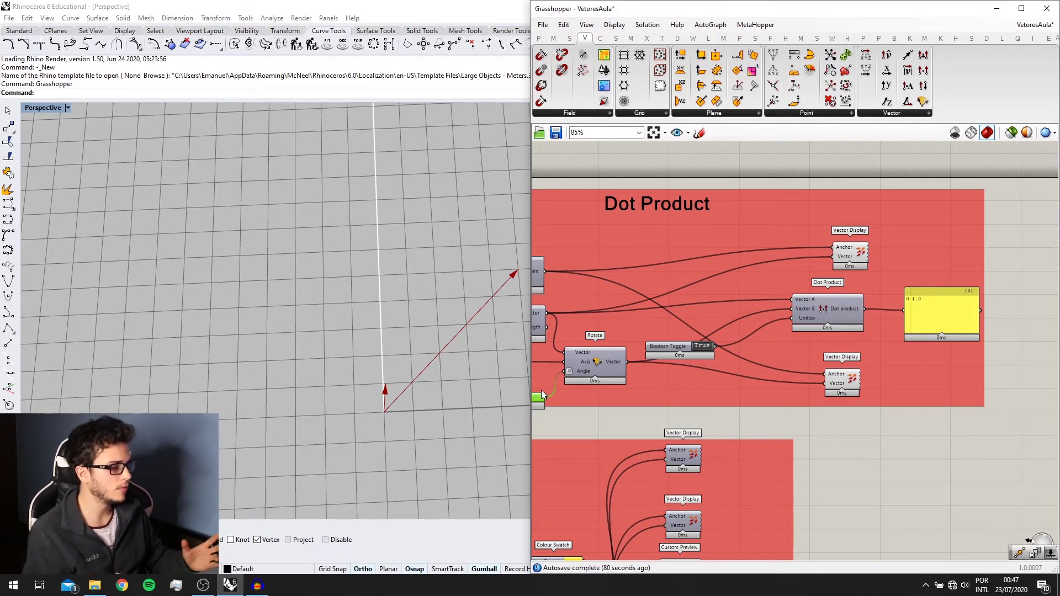
Switch the Boolean Toggle feeding the Dot Product's Unitize input to False and compare the result with the displayed vectors.
scroll(663, 378, up, 3)
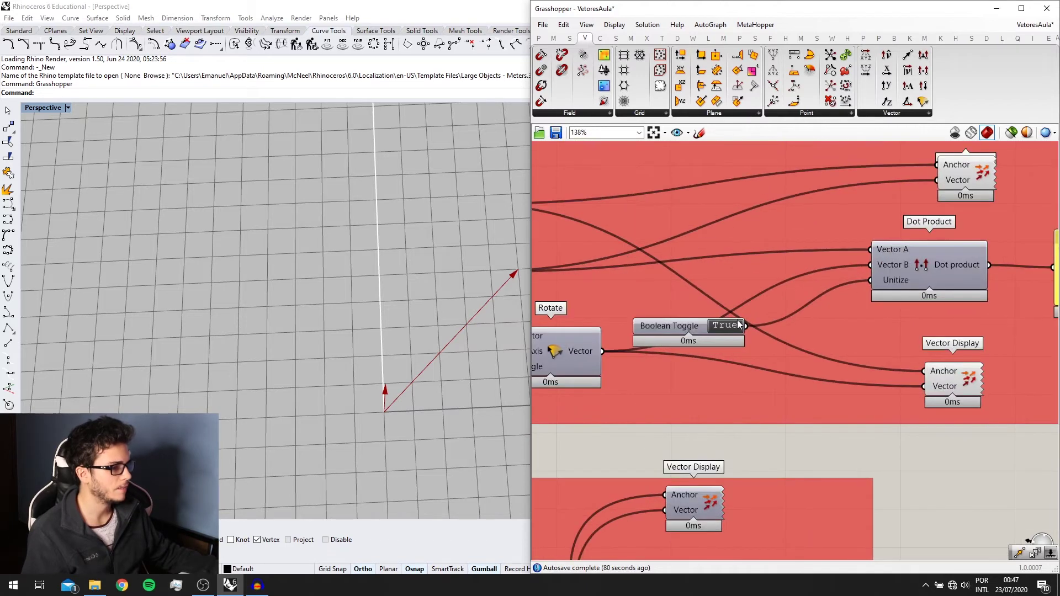
scroll(704, 344, down, 1)
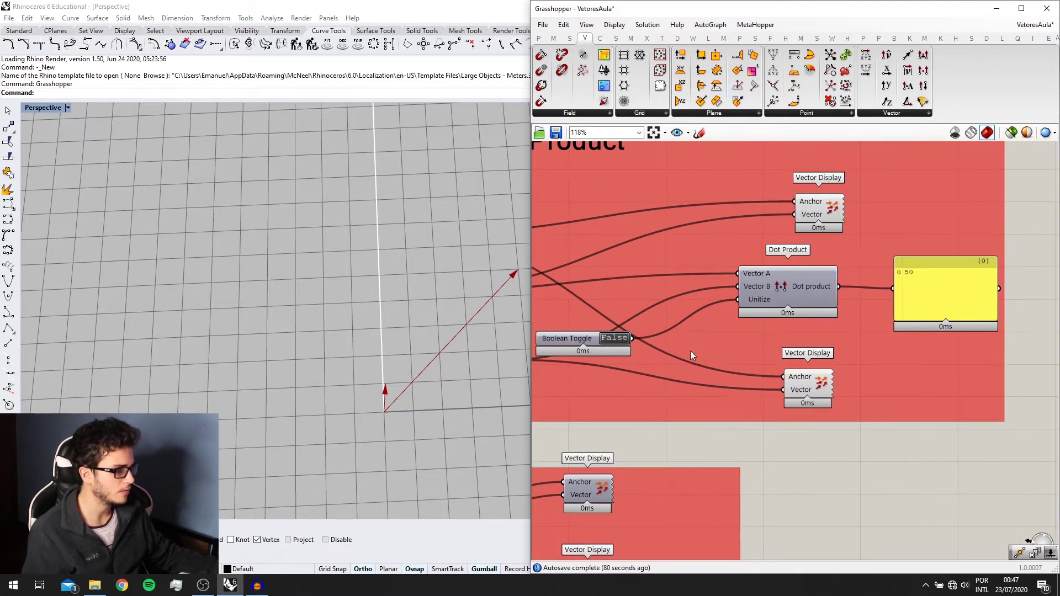
right_drag(400, 390, 382, 360)
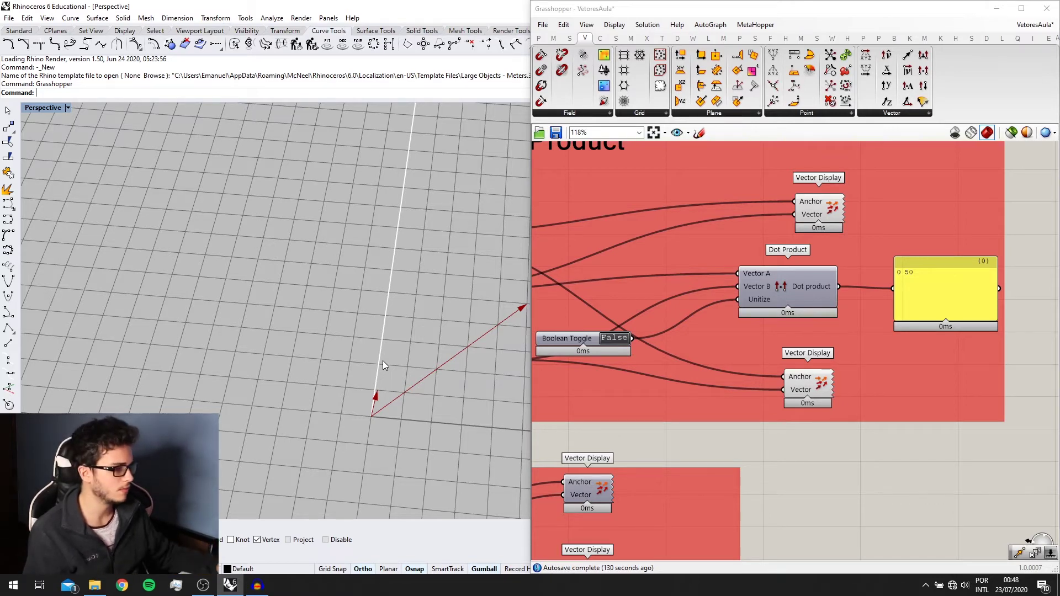
Move the Unit Z component lower in the Dot Product group and duplicate the number slider feeding the vector's Z component.
scroll(476, 342, down, 1)
scroll(733, 375, down, 5)
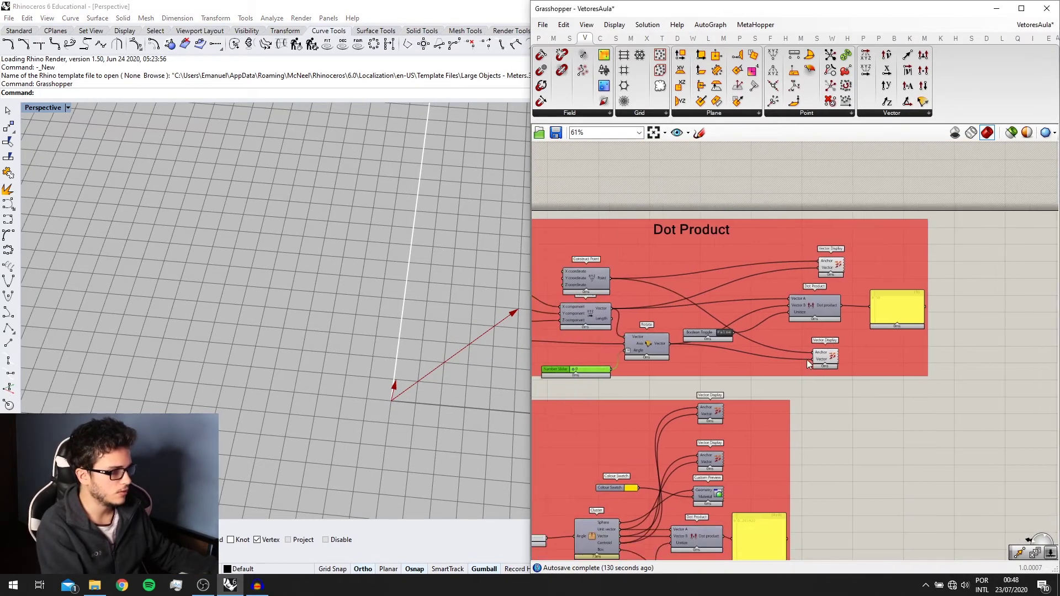
scroll(635, 376, up, 3)
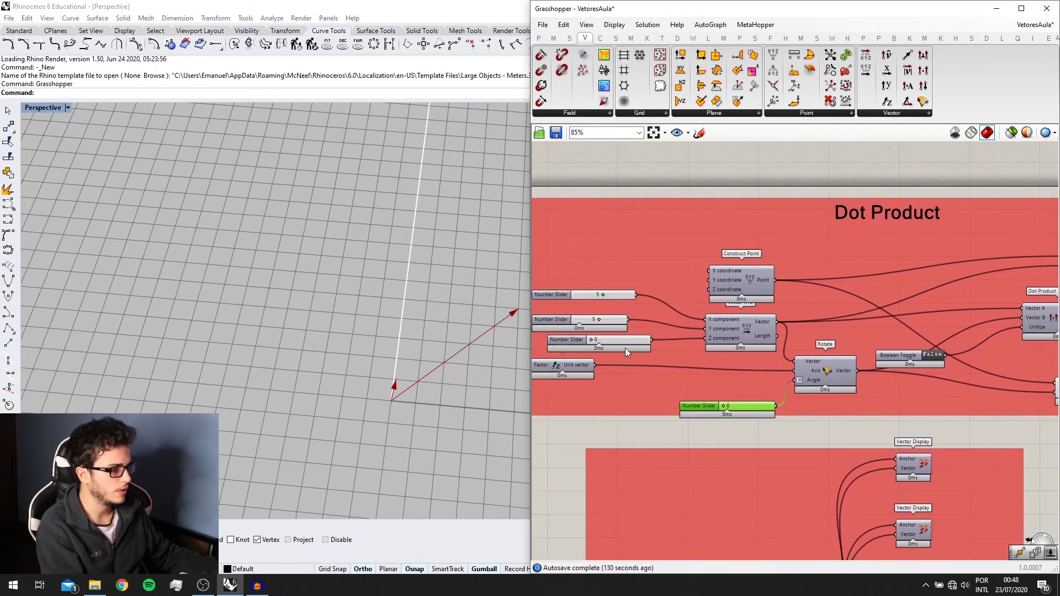
click(575, 366)
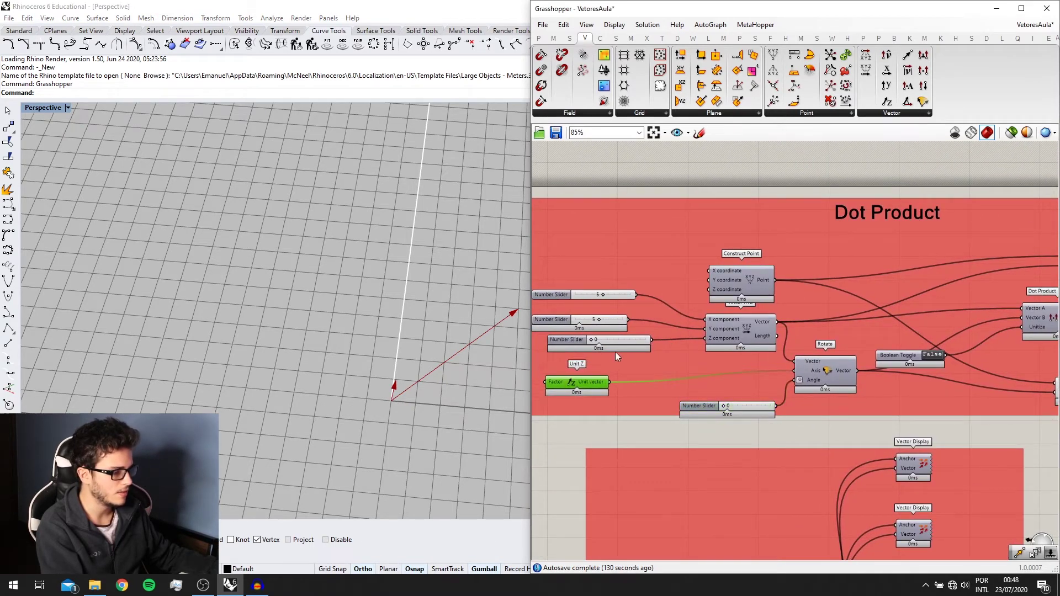
mouse_move(618, 343)
alt+mouse_down()
mouse_move(620, 356)
mouse_move(635, 342)
mouse_move(629, 327)
alt+mouse_up()
Raise the number slider feeding the vector's Z component and check the tilted vectors against the Dot Product panel.
scroll(644, 361, up, 1)
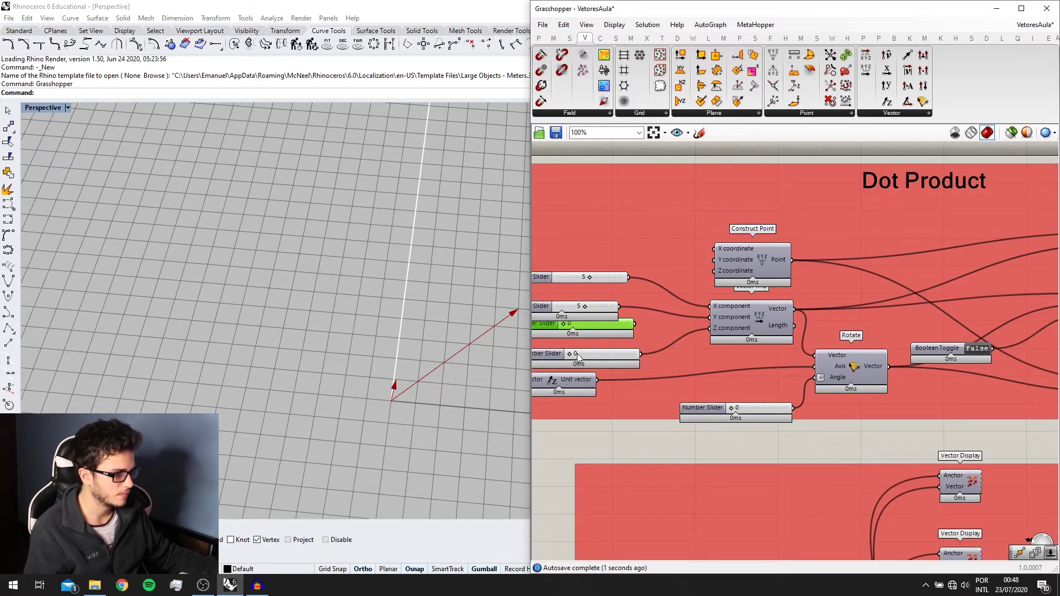
drag(577, 353, 614, 354)
right_drag(387, 331, 296, 309)
scroll(341, 337, down, 5)
scroll(773, 374, down, 2)
right_drag(852, 381, 655, 367)
scroll(882, 327, up, 1)
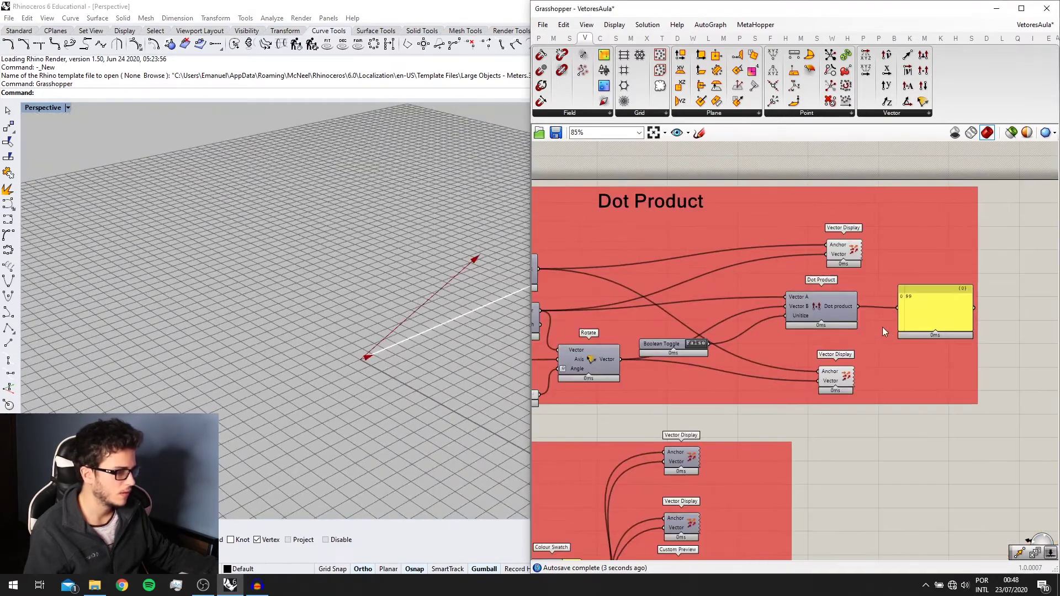
scroll(883, 332, up, 1)
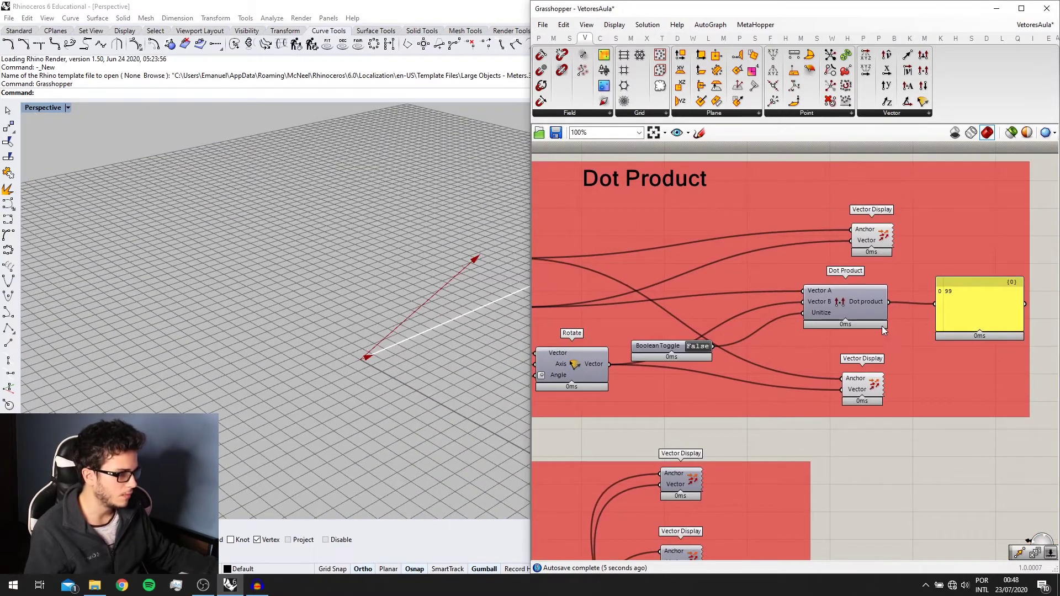
Switch the Unitize Boolean Toggle to True and move the rotation angle slider below it, near the lower Vector Display.
right_drag(726, 342, 909, 312)
click(765, 337)
scroll(806, 338, down, 2)
scroll(905, 315, up, 1)
drag(644, 373, 848, 380)
right_drag(846, 372, 646, 385)
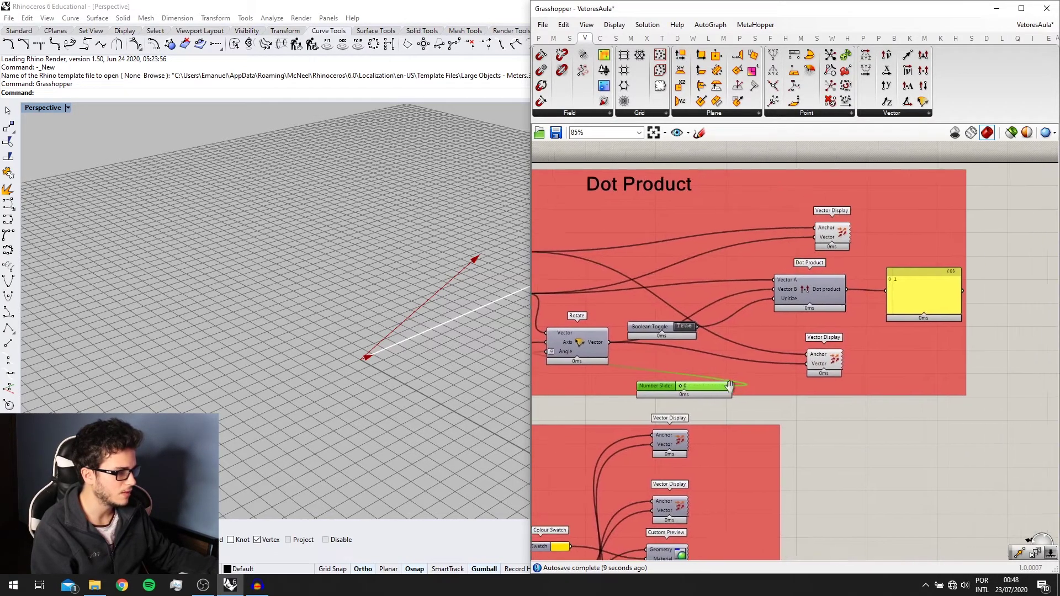
Set the rotation angle slider to 56 and compare the displayed vectors with the Dot Product panel.
scroll(666, 388, up, 2)
drag(664, 388, 690, 375)
scroll(845, 348, down, 1)
scroll(844, 354, down, 1)
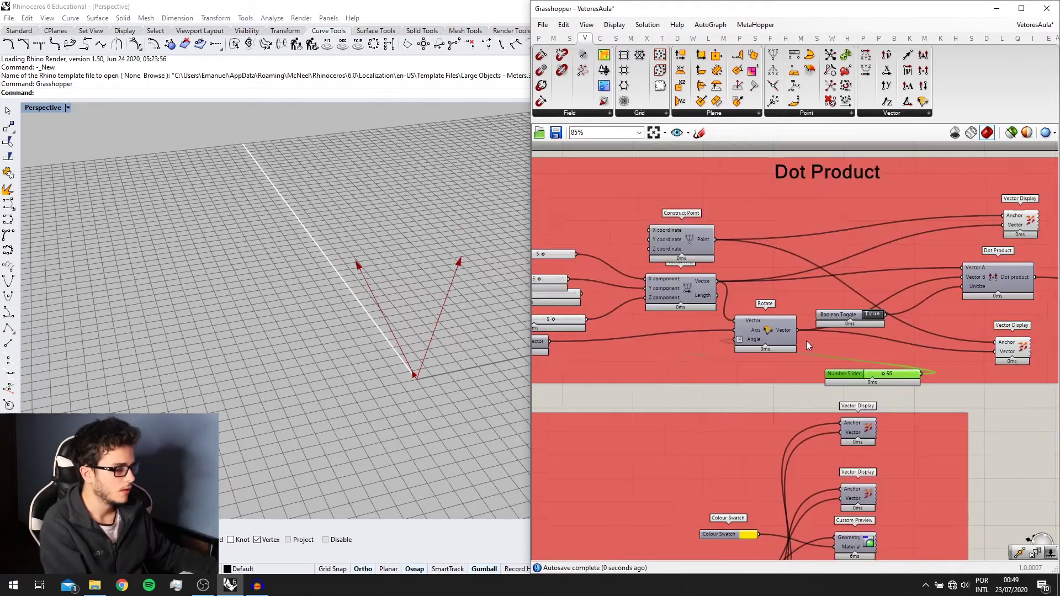
right_drag(863, 343, 684, 336)
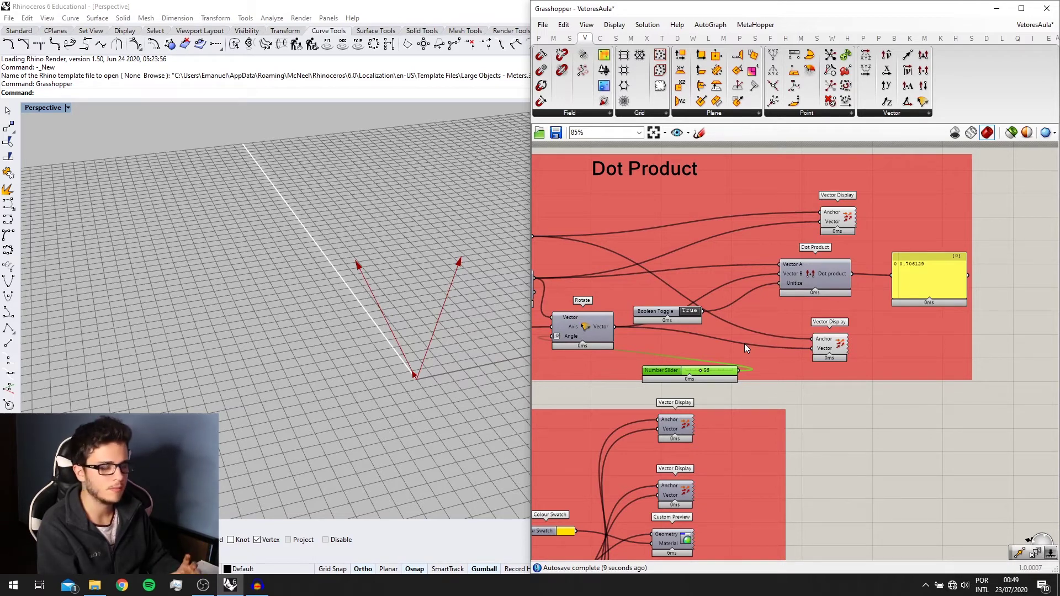
scroll(720, 359, up, 3)
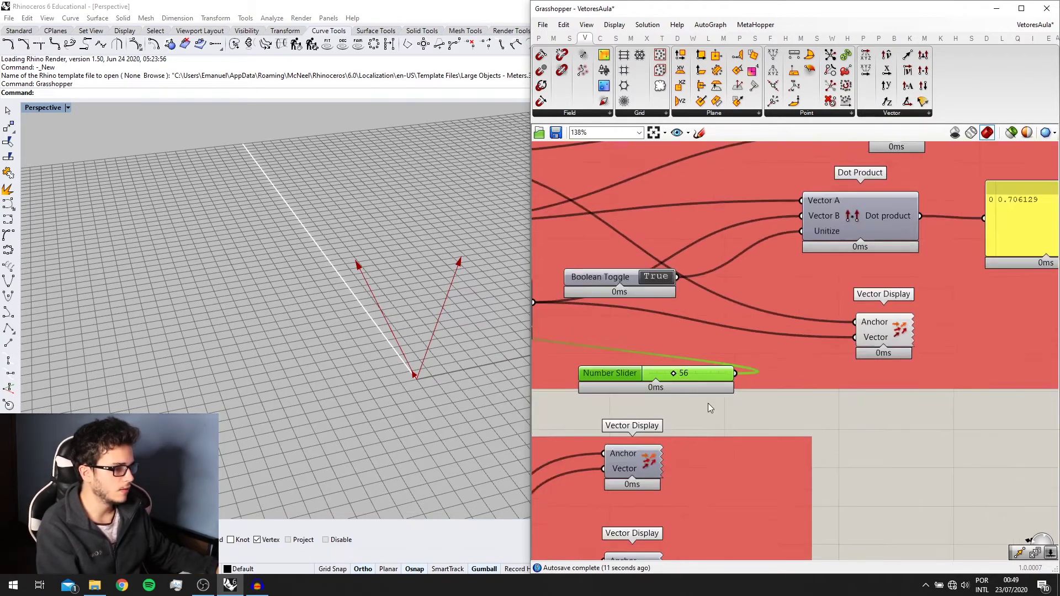
Lower the number slider feeding the vector's Z component to its minimum.
scroll(664, 385, down, 3)
right_drag(626, 369, 851, 356)
scroll(845, 345, down, 1)
scroll(565, 326, up, 3)
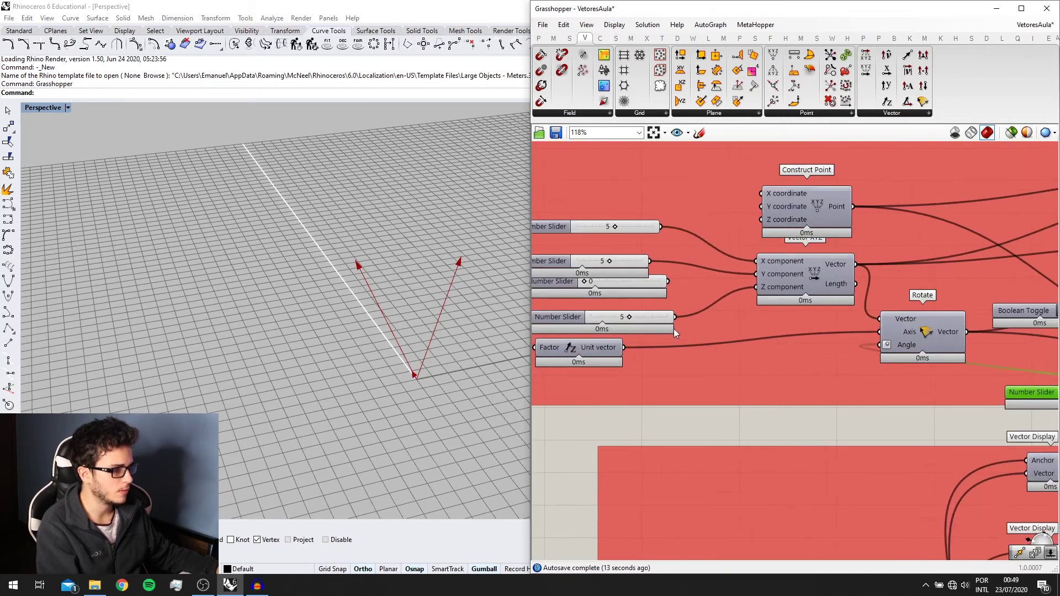
scroll(663, 329, up, 1)
drag(624, 316, 399, 358)
Set the rotation angle slider of the Dot Product group to 90.
scroll(399, 357, down, 3)
scroll(935, 406, down, 2)
right_drag(934, 406, 820, 381)
scroll(823, 392, up, 3)
double_click(827, 394)
text(90)
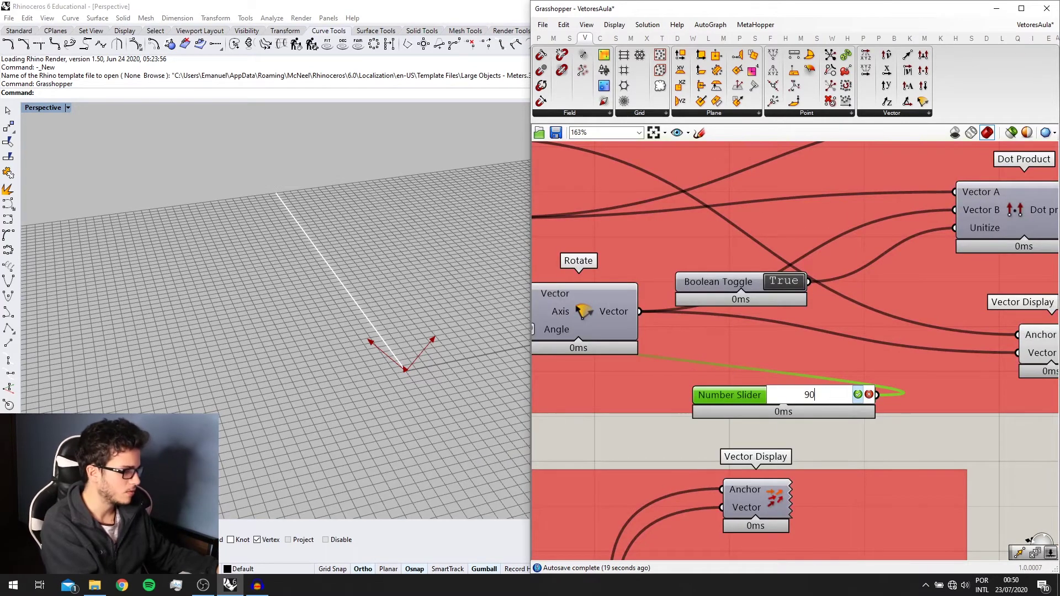
key(Return)
Examine the two displayed vectors from different viewpoints and compare them with the Dot Product panel.
scroll(827, 393, down, 1)
right_drag(401, 360, 391, 370)
scroll(853, 319, down, 2)
right_drag(853, 319, 680, 357)
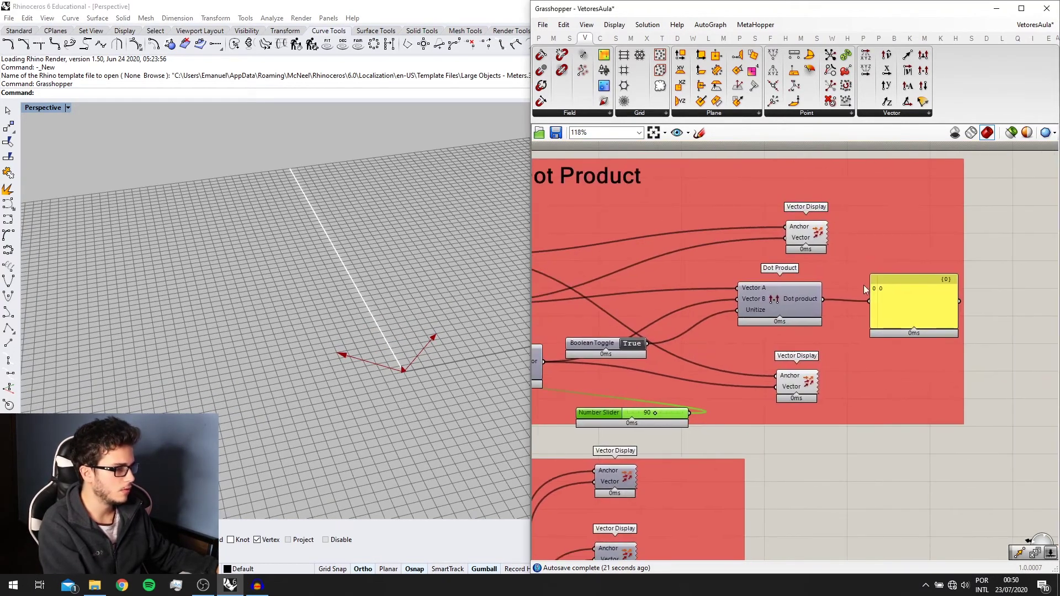
scroll(812, 301, up, 2)
scroll(900, 298, up, 1)
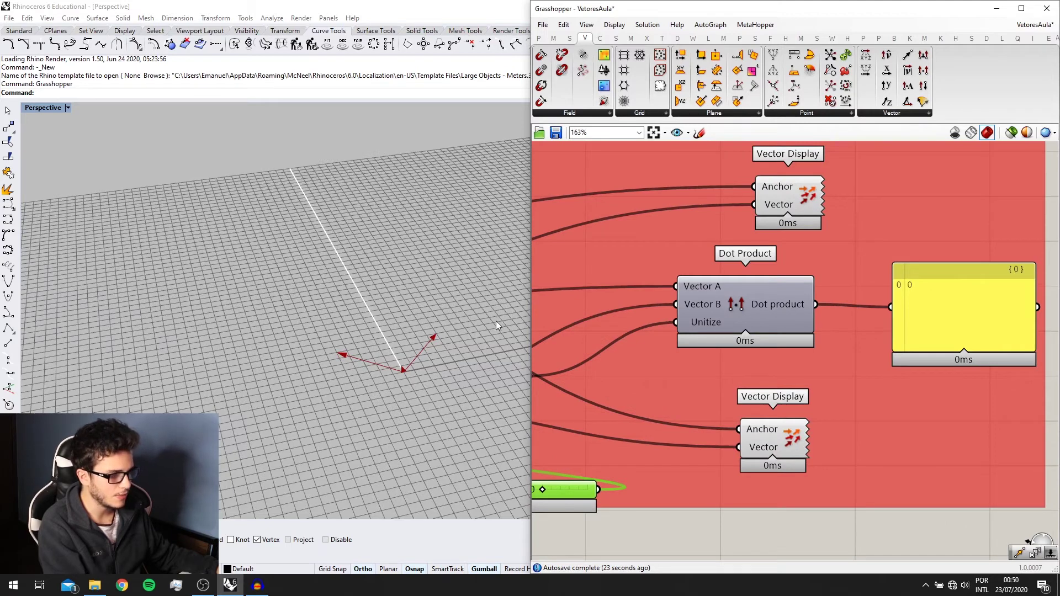
right_drag(497, 326, 491, 345)
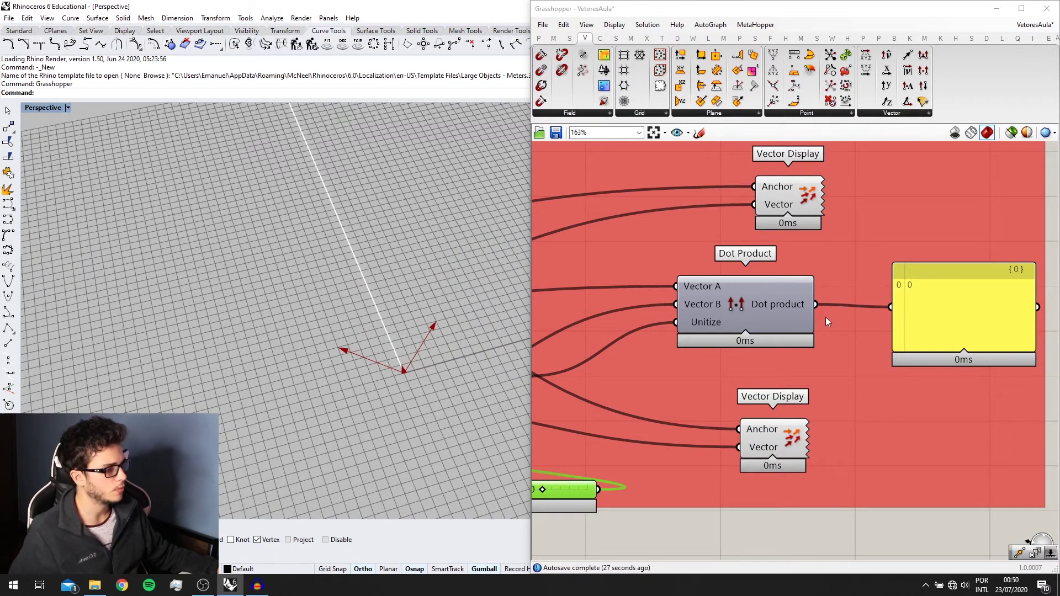
scroll(826, 322, down, 1)
right_drag(409, 362, 435, 384)
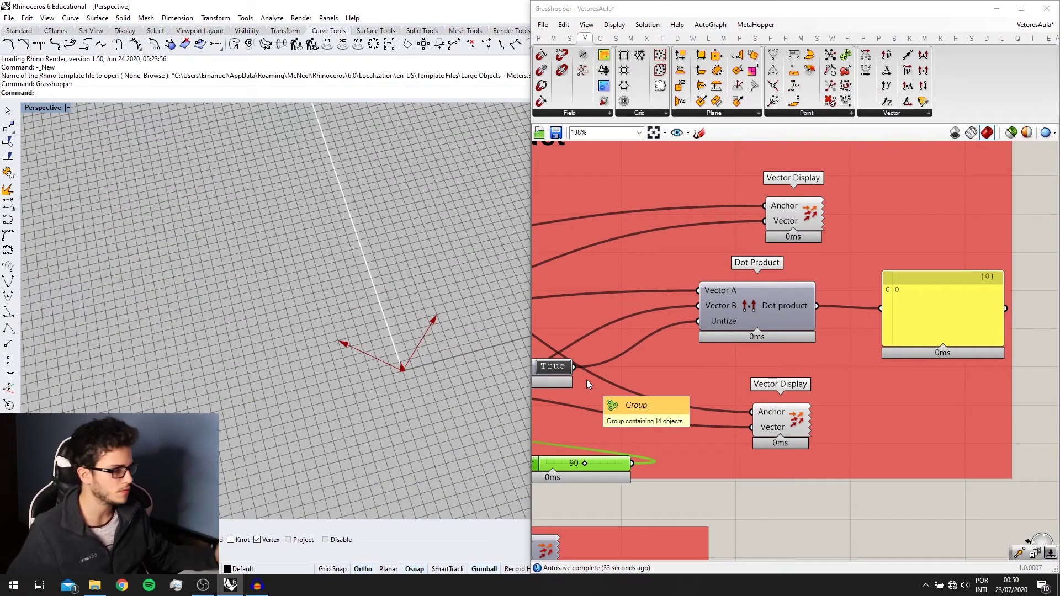
scroll(849, 356, down, 2)
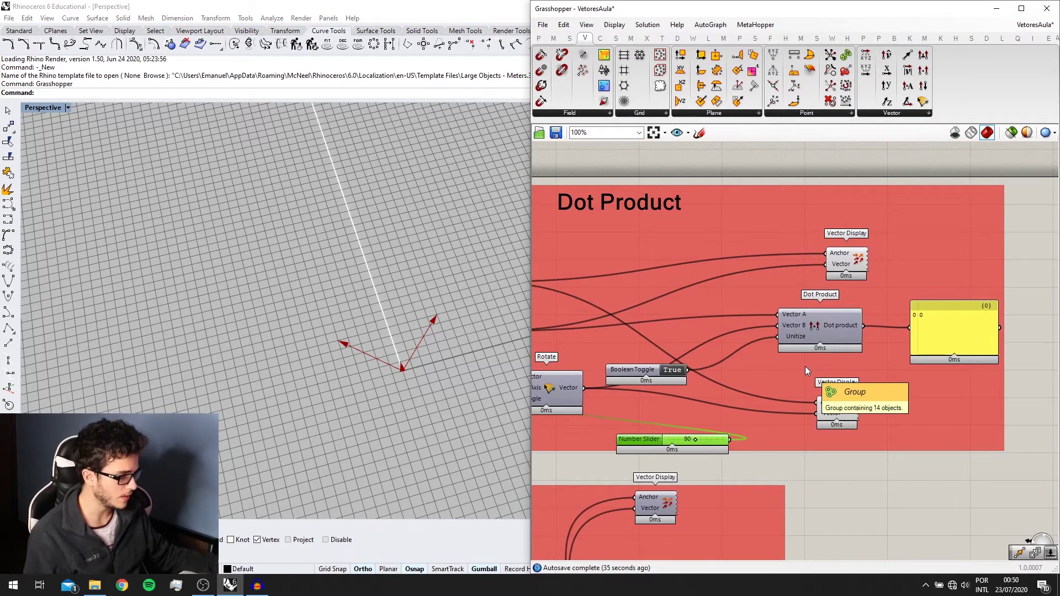
right_drag(794, 363, 850, 370)
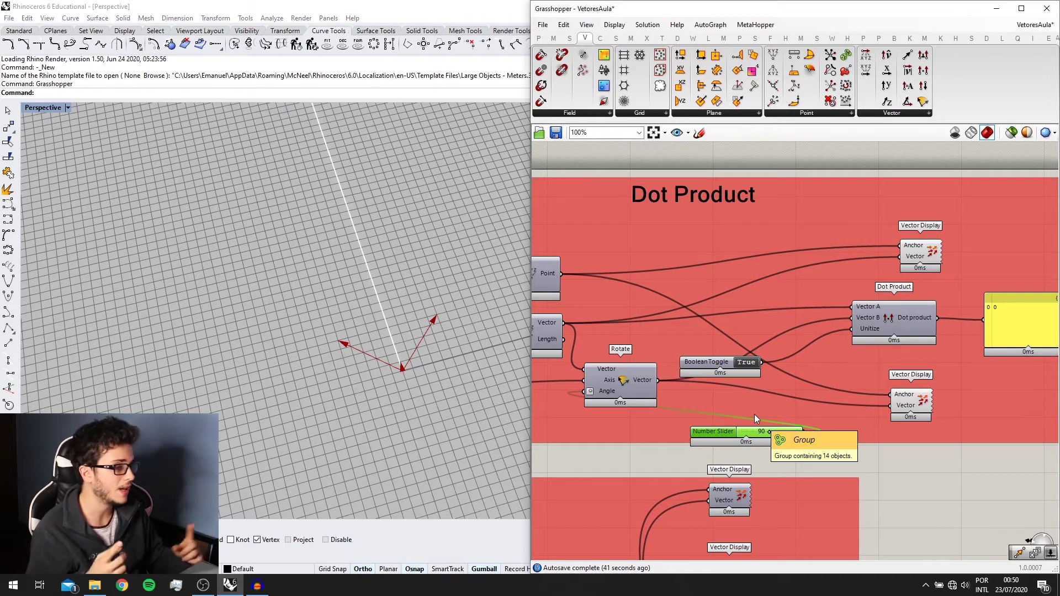
Sweep the rotation angle slider through 95 to 180, return it to 0, and compare the Dot Product values.
scroll(856, 334, up, 2)
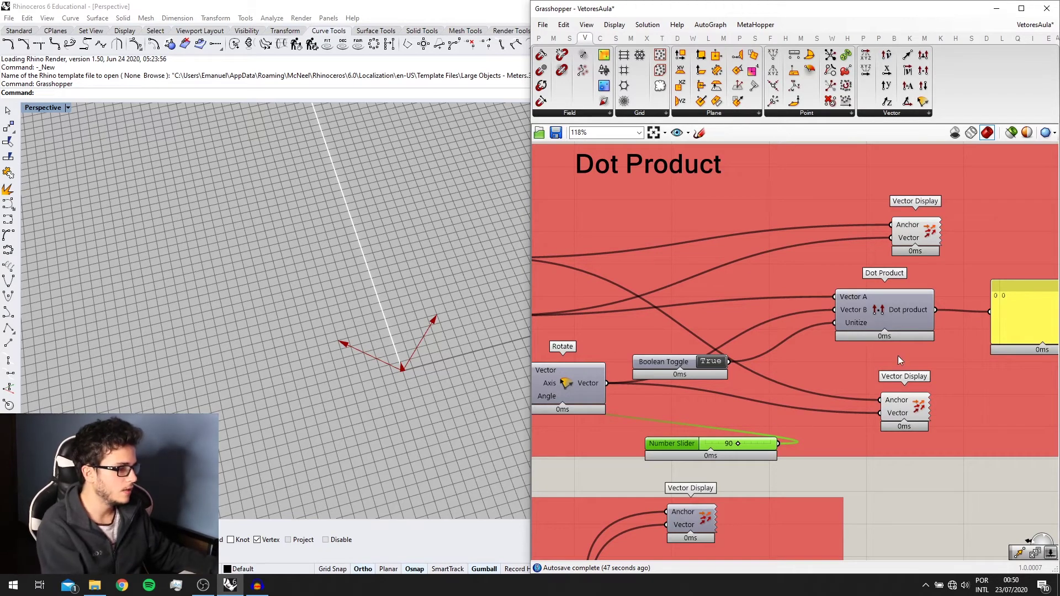
scroll(863, 310, up, 2)
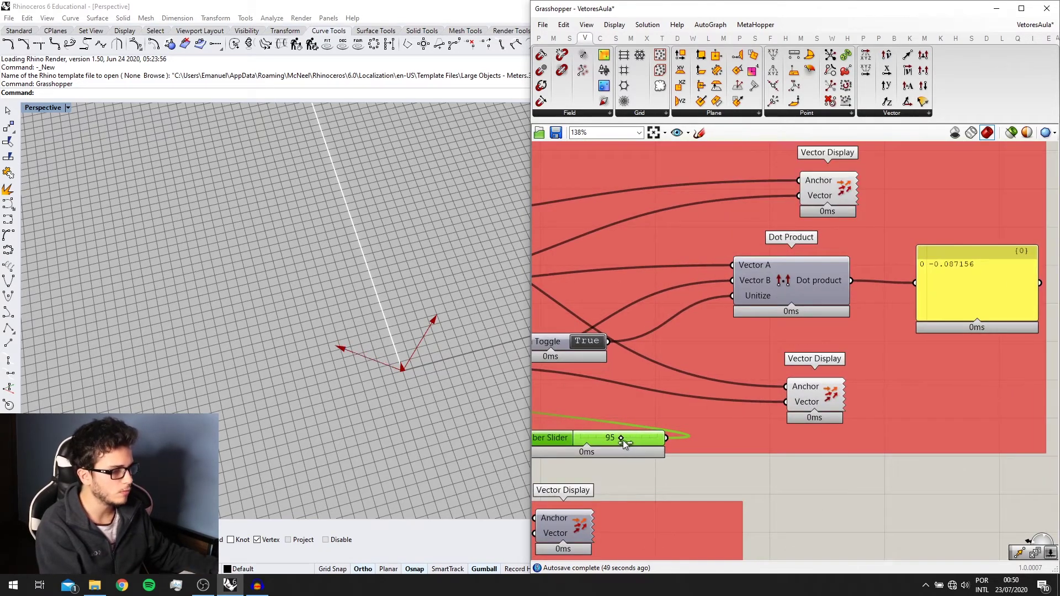
drag(623, 440, 676, 439)
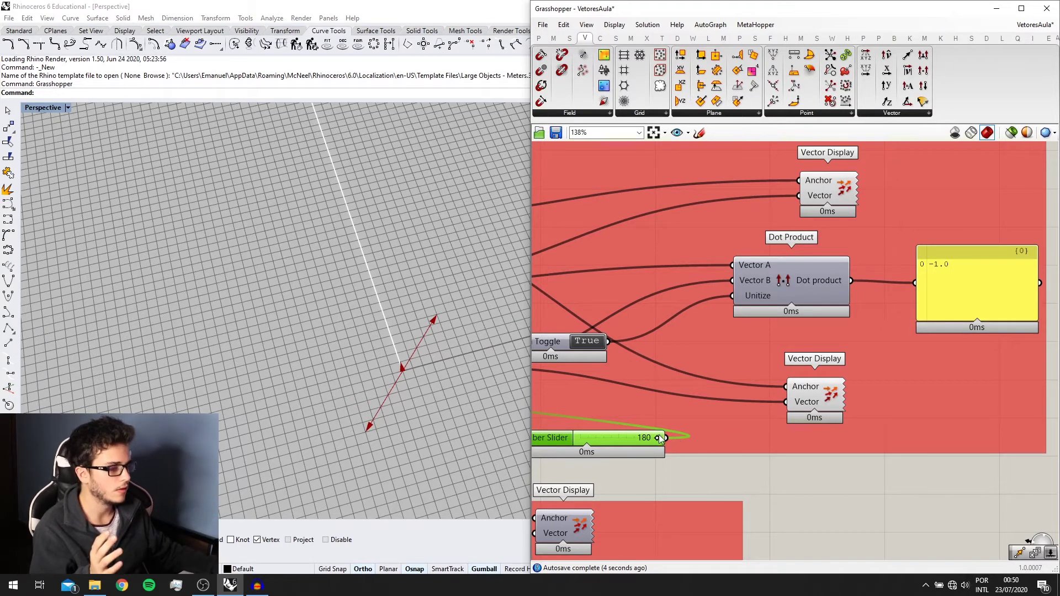
drag(661, 438, 529, 411)
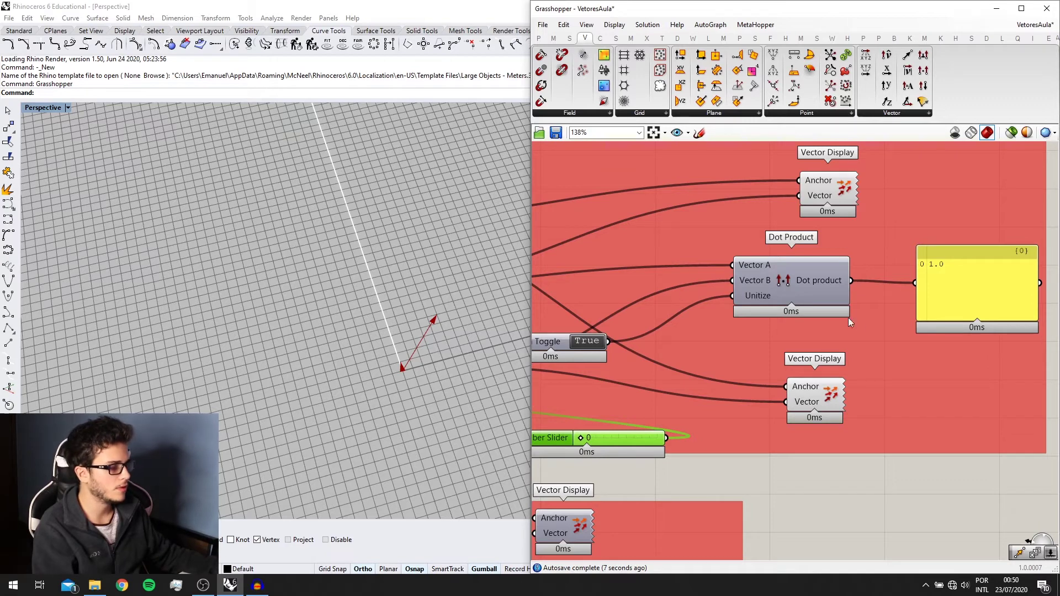
scroll(946, 264, down, 2)
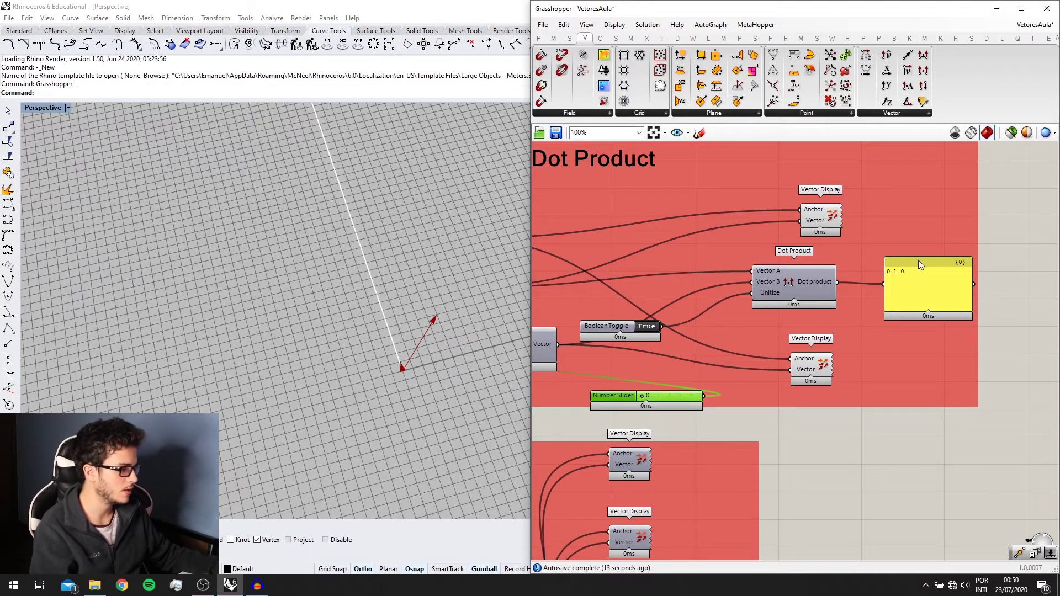
Add an Absolute component and place it between the Dot Product component and its result panel.
scroll(878, 436, up, 2)
double_click(879, 445)
text(av)
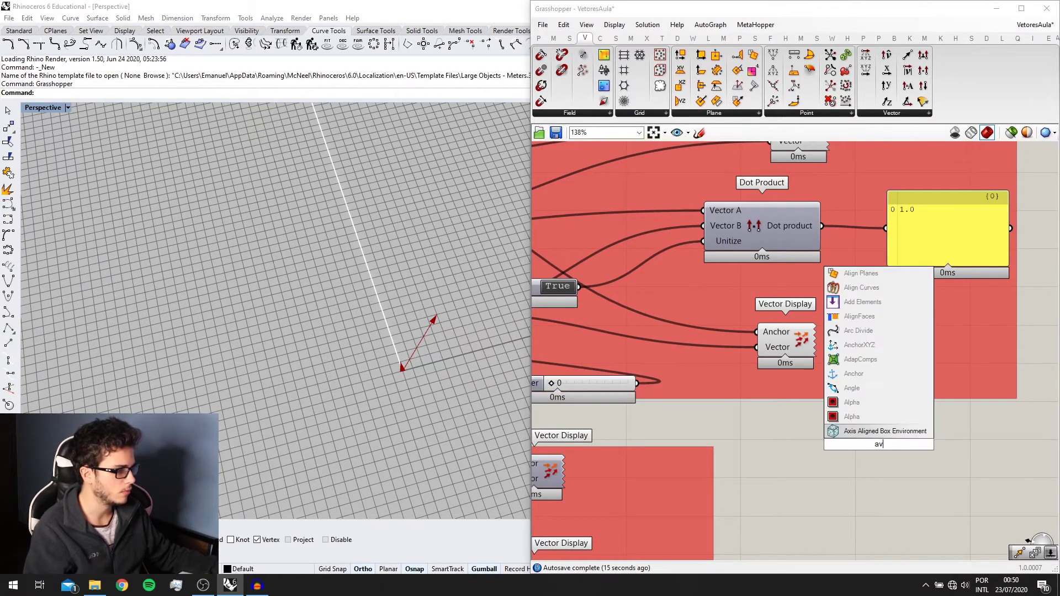
key(BackSpace)
text(b)
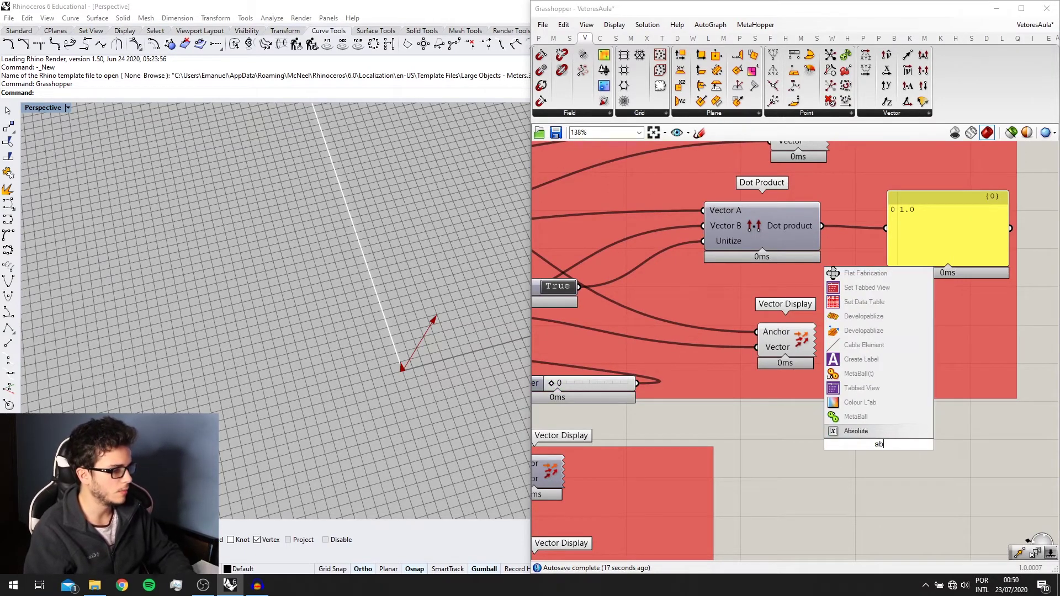
click(882, 435)
drag(886, 444, 893, 269)
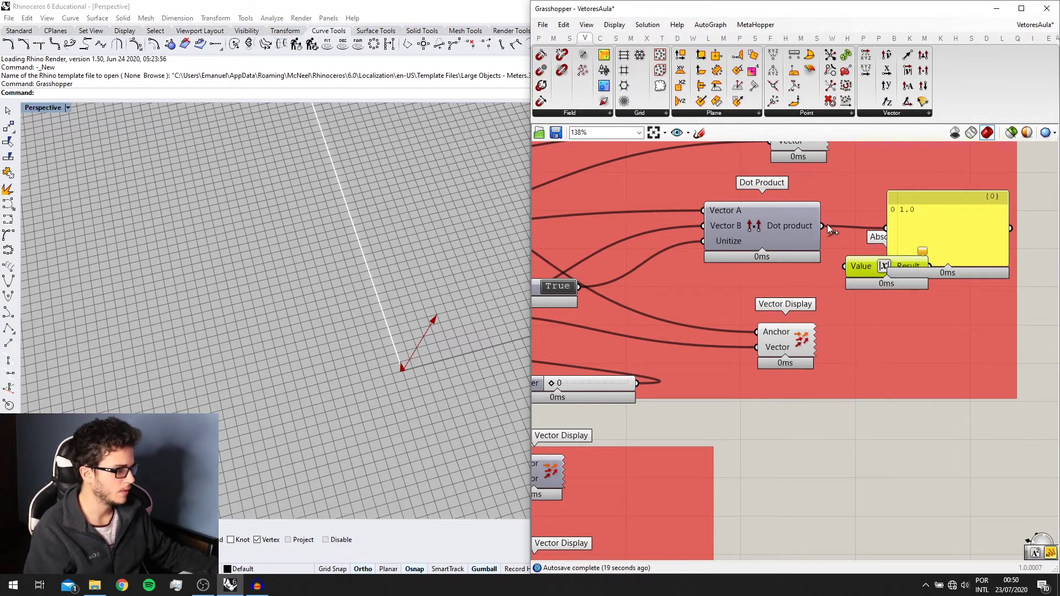
Route the Dot Product output through the Absolute component into the result panel, shifting the panel aside to make room.
drag(824, 225, 844, 266)
drag(939, 243, 1024, 244)
drag(930, 267, 971, 238)
scroll(971, 238, down, 3)
scroll(623, 357, up, 2)
mouse_move(623, 360)
mouse_down()
mouse_move(694, 357)
mouse_move(617, 357)
mouse_up()
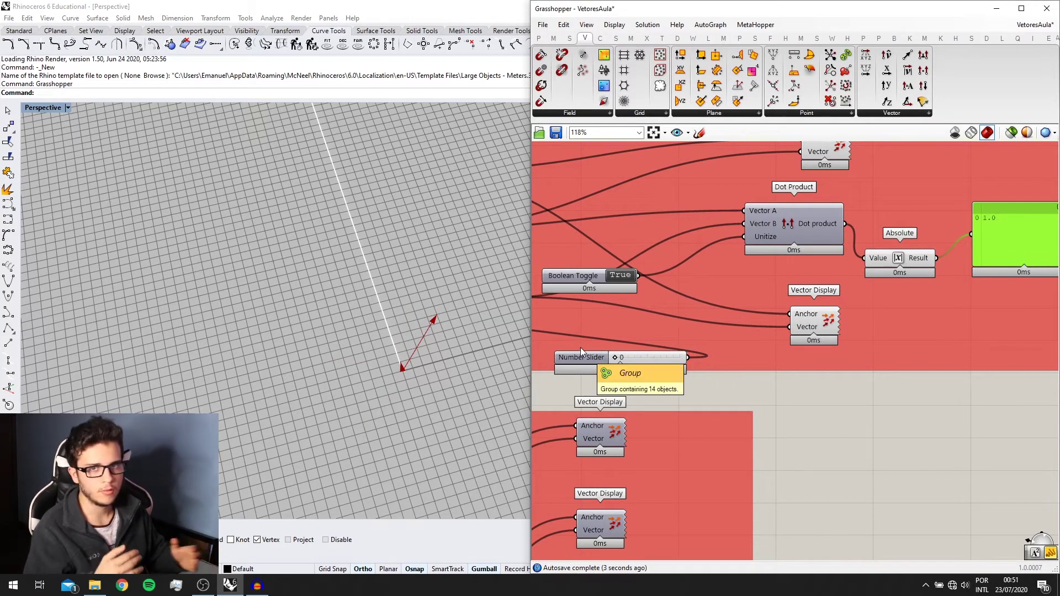
right_drag(754, 269, 731, 303)
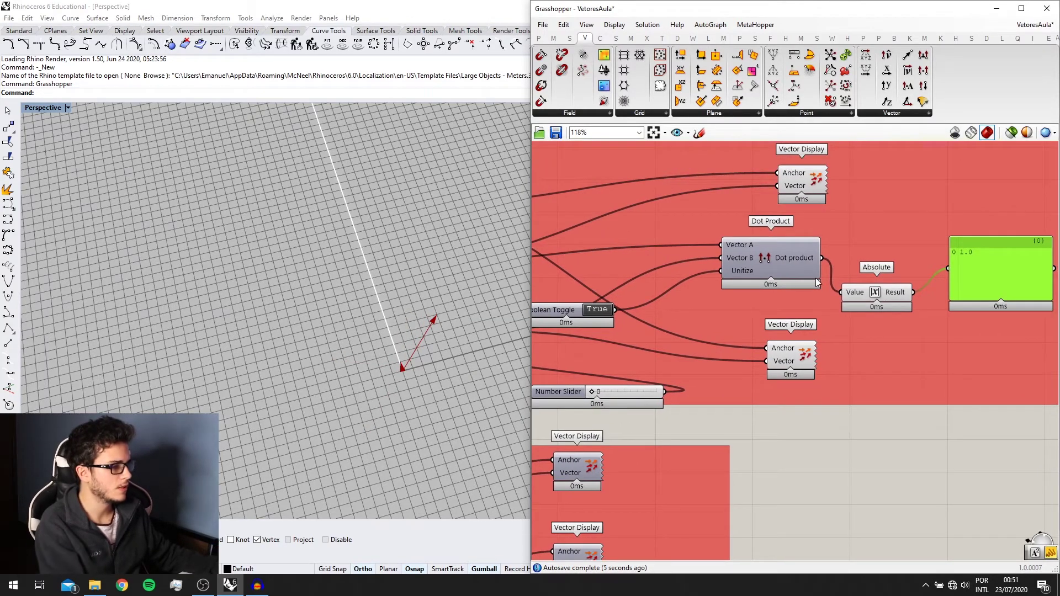
Reconnect the Dot Product output directly to the result panel and delete the Absolute component.
scroll(817, 283, up, 2)
drag(821, 257, 968, 270)
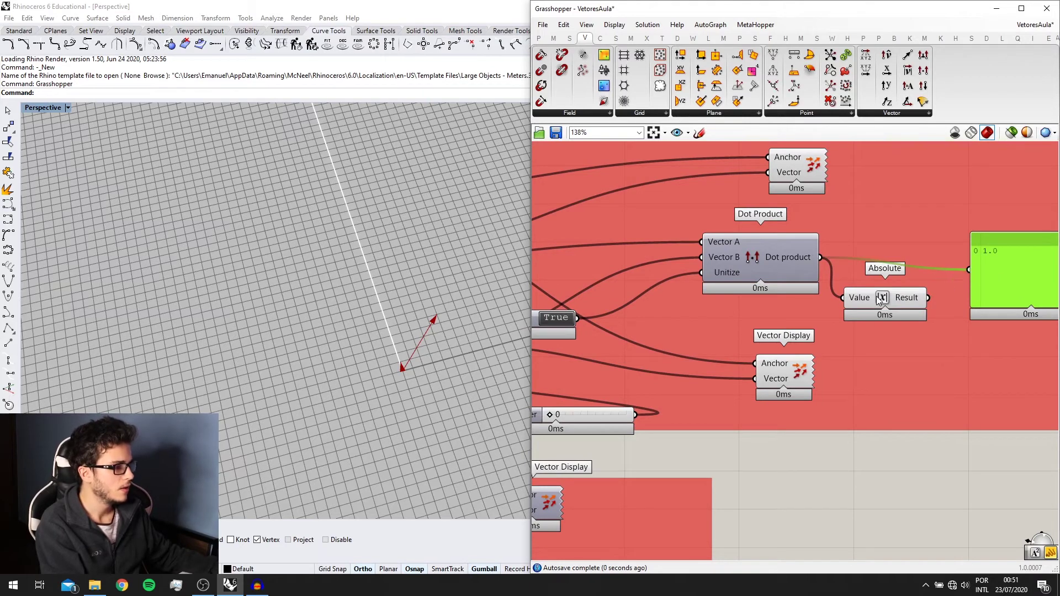
click(880, 298)
key(Delete)
scroll(874, 300, down, 5)
scroll(831, 320, down, 1)
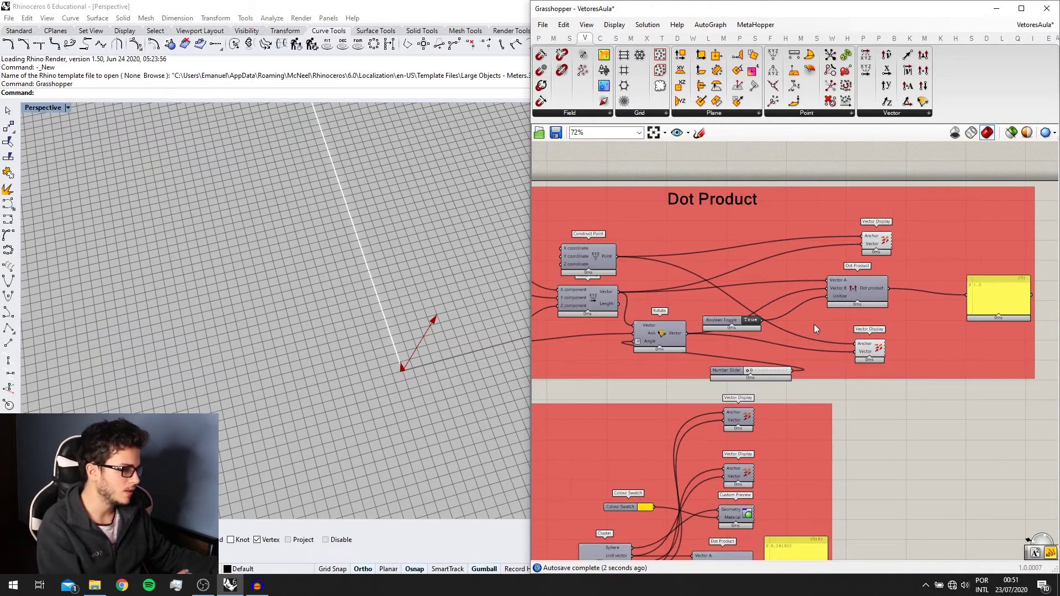
Turn off the preview of the Dot Product component and both Vector Displays in the Dot Product group.
right_drag(960, 311, 933, 331)
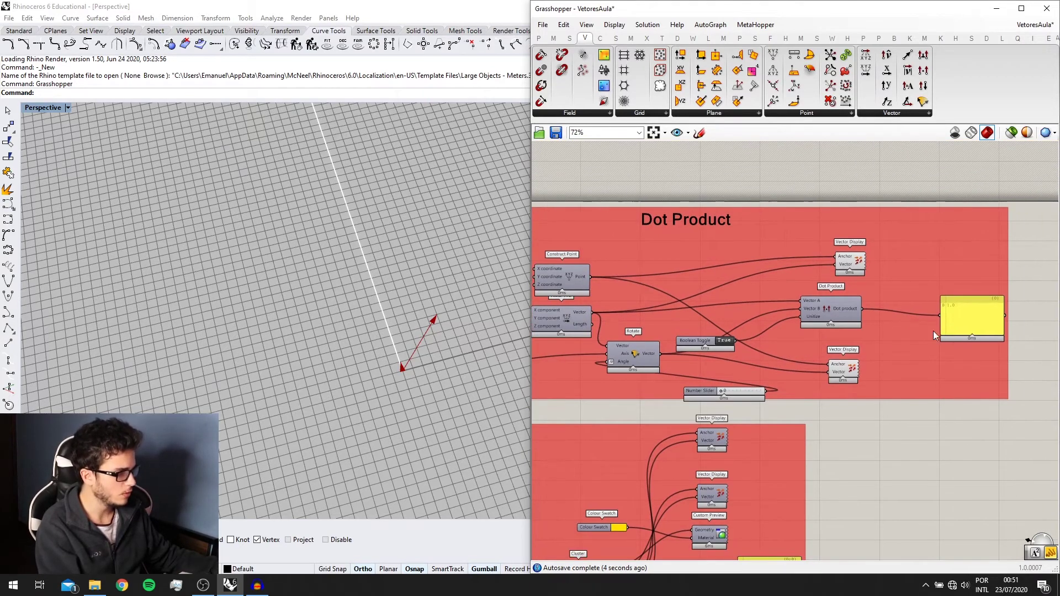
drag(880, 410, 832, 252)
middle_click(832, 252)
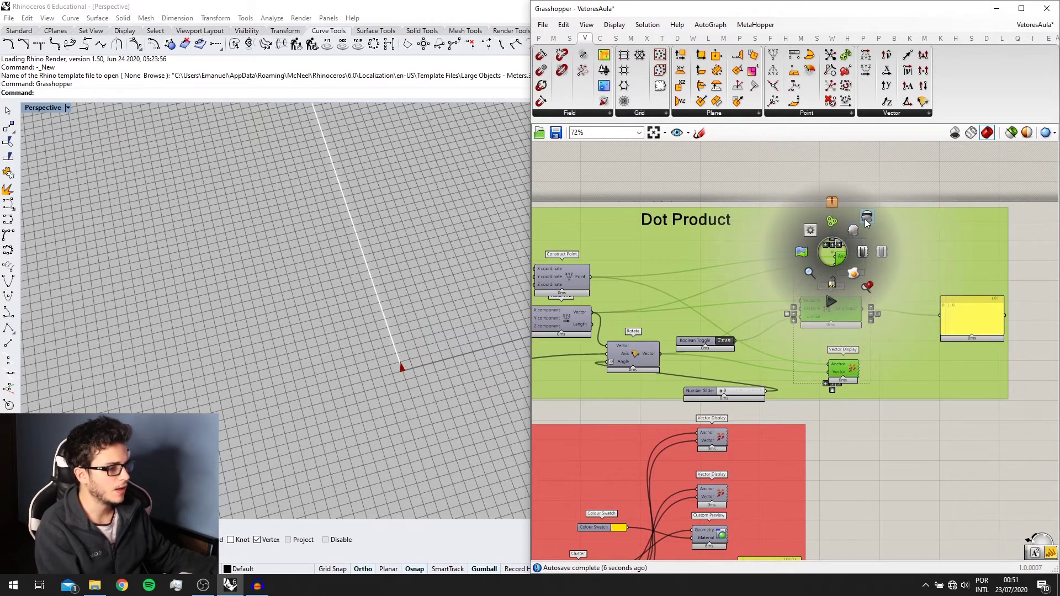
Turn off the preview of the components in the two small groups at the lower end of the definition.
scroll(821, 279, down, 3)
scroll(805, 281, down, 1)
right_drag(805, 281, 895, 266)
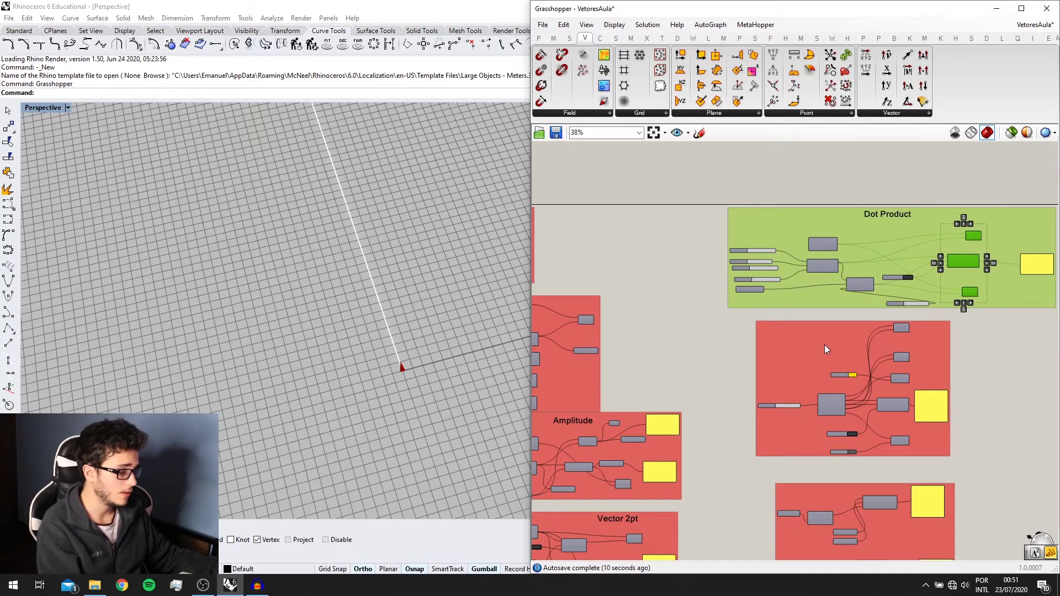
scroll(734, 357, down, 4)
right_drag(710, 295, 692, 228)
drag(680, 531, 625, 466)
scroll(637, 468, up, 1)
middle_click(637, 468)
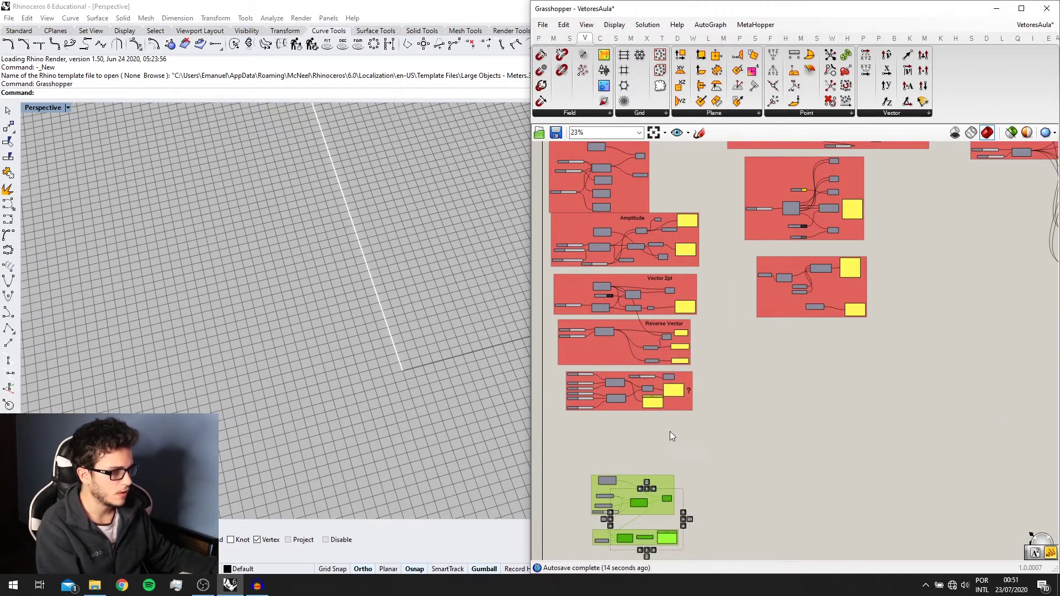
Turn on the preview of both Custom Preview components in the Cluster group to show the sphere and the box.
scroll(671, 432, up, 4)
scroll(791, 331, up, 1)
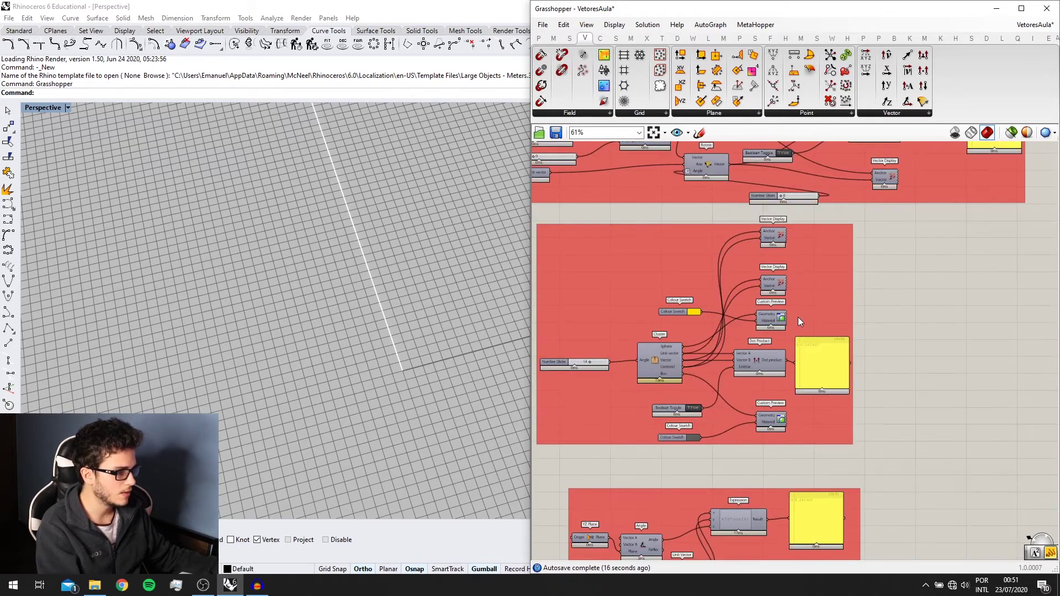
scroll(810, 349, up, 1)
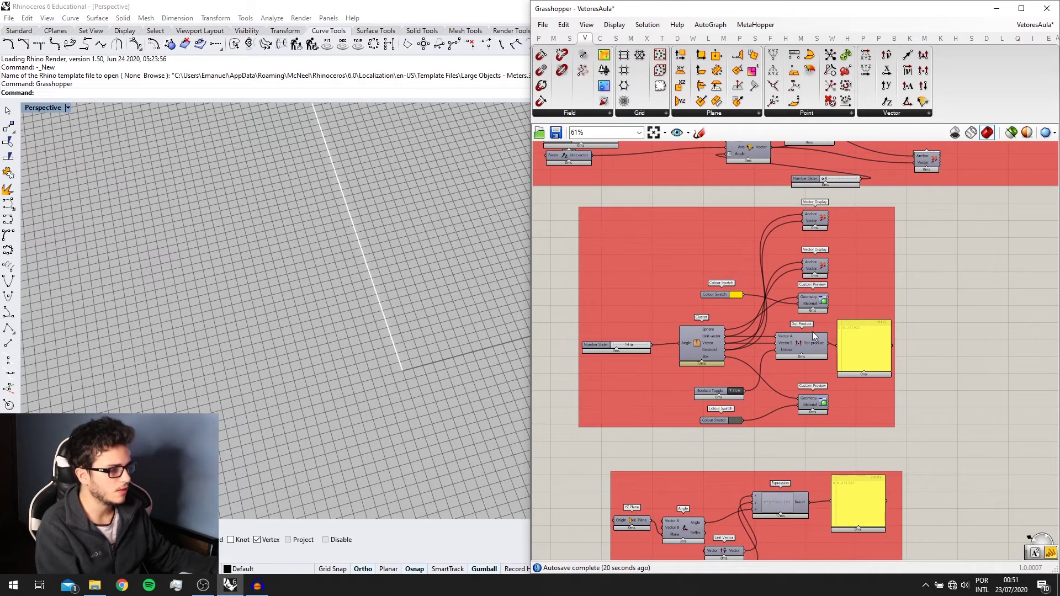
scroll(717, 327, up, 2)
click(855, 300)
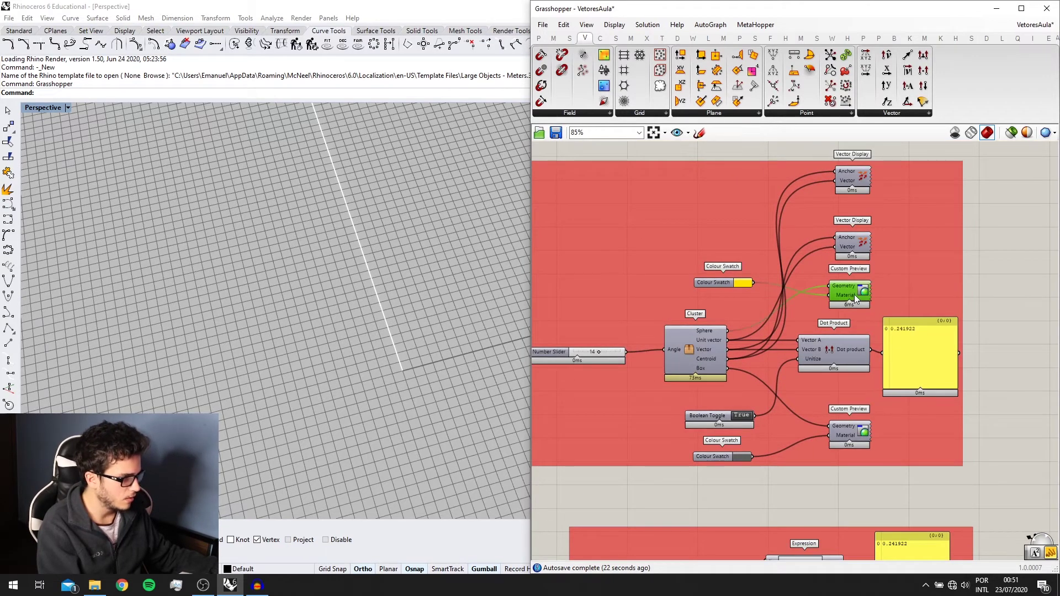
middle_click(856, 297)
click(875, 275)
click(857, 430)
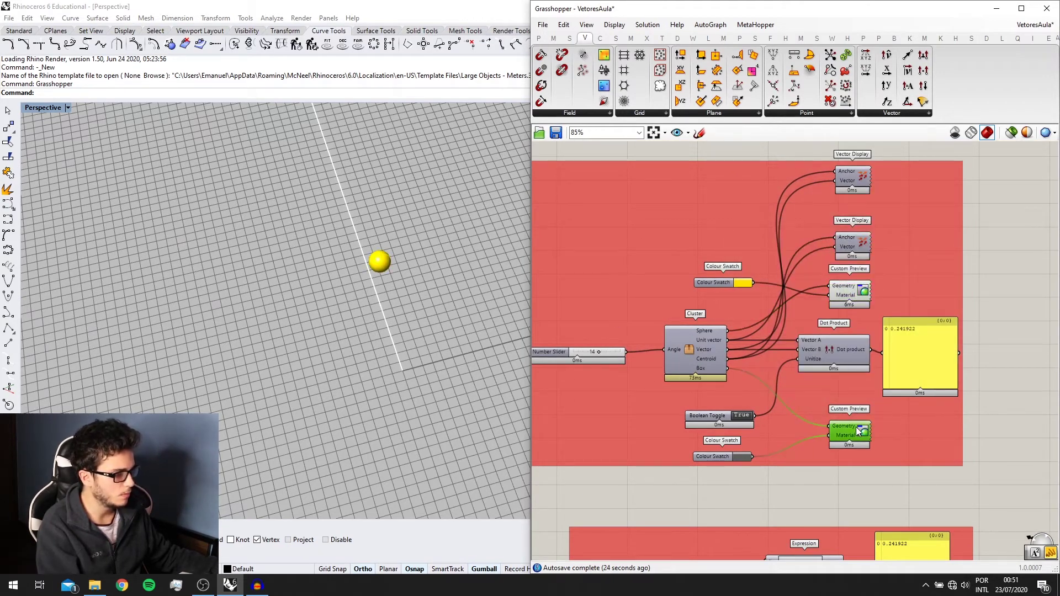
middle_click(857, 430)
click(876, 411)
Examine the previewed yellow sphere and dark box from different viewpoints in the Perspective view.
right_drag(383, 383, 632, 301)
click(609, 313)
right_drag(417, 276, 164, 297)
scroll(247, 312, down, 5)
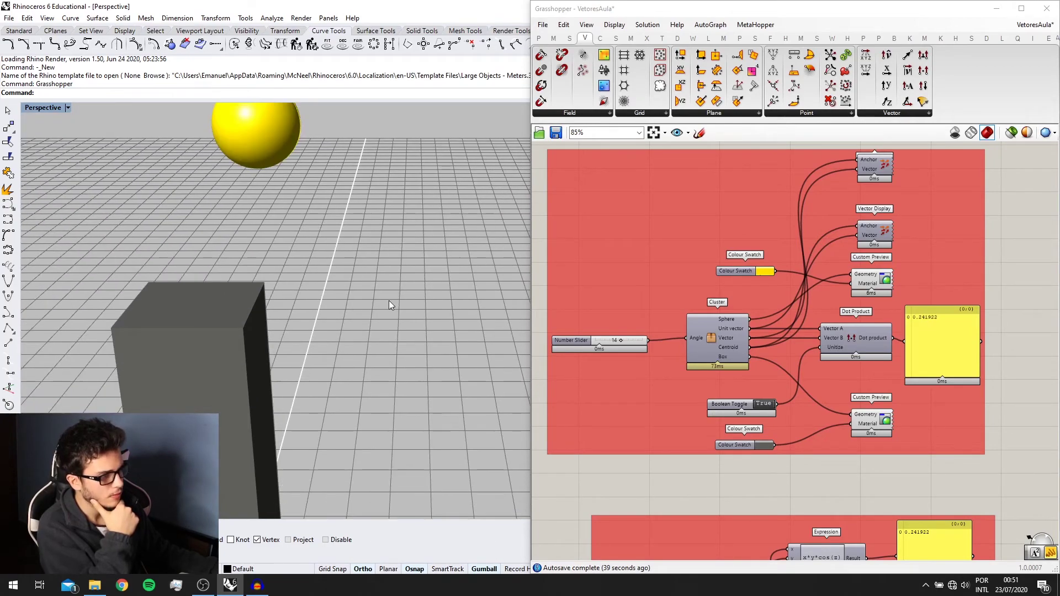
right_drag(389, 300, 343, 283)
scroll(352, 307, down, 4)
scroll(764, 306, down, 2)
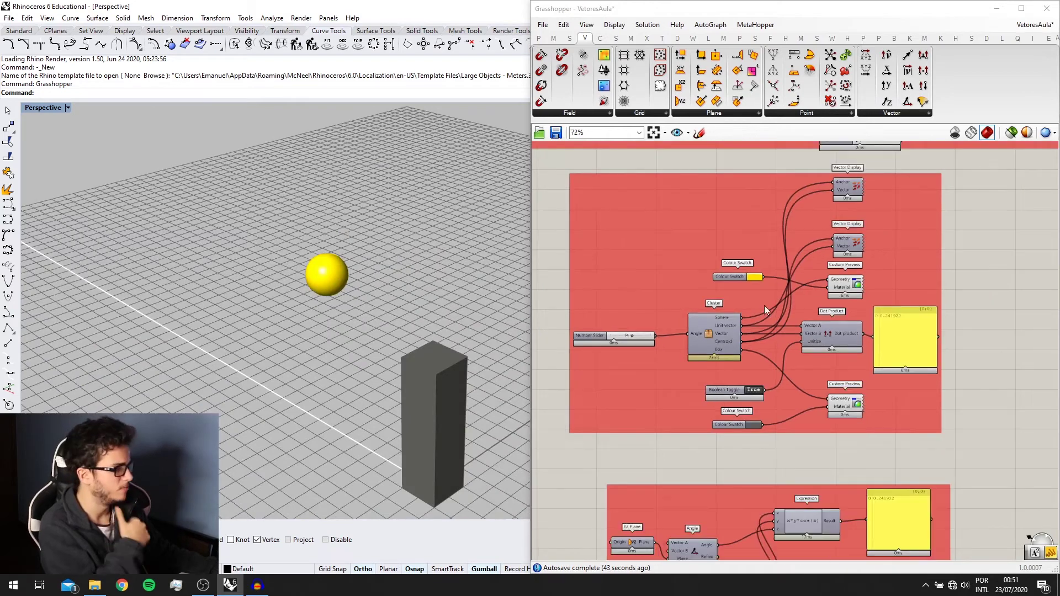
Turn on the preview of both Vector Display components in the Cluster group.
right_drag(764, 306, 753, 343)
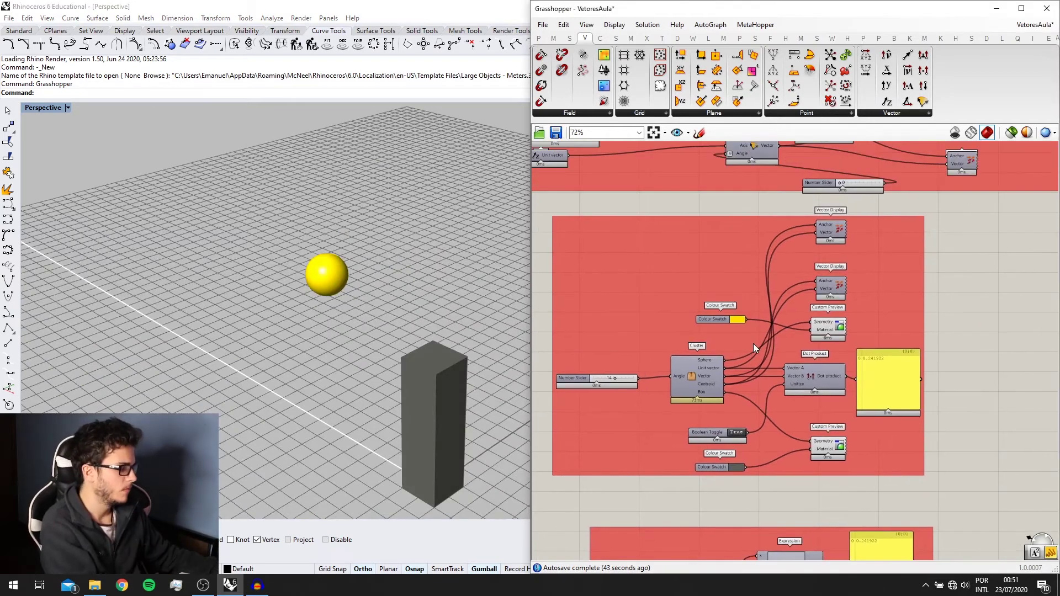
click(835, 232)
middle_click(834, 231)
click(853, 207)
mouse_move(350, 274)
right_down()
mouse_move(385, 248)
mouse_move(354, 287)
mouse_move(359, 275)
right_up()
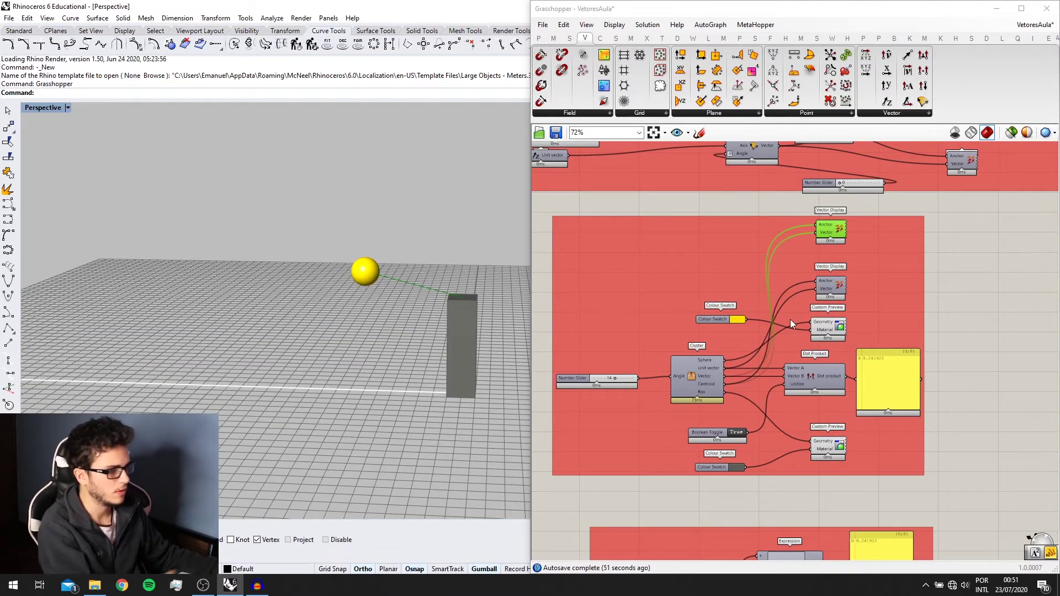
click(828, 285)
middle_click(828, 287)
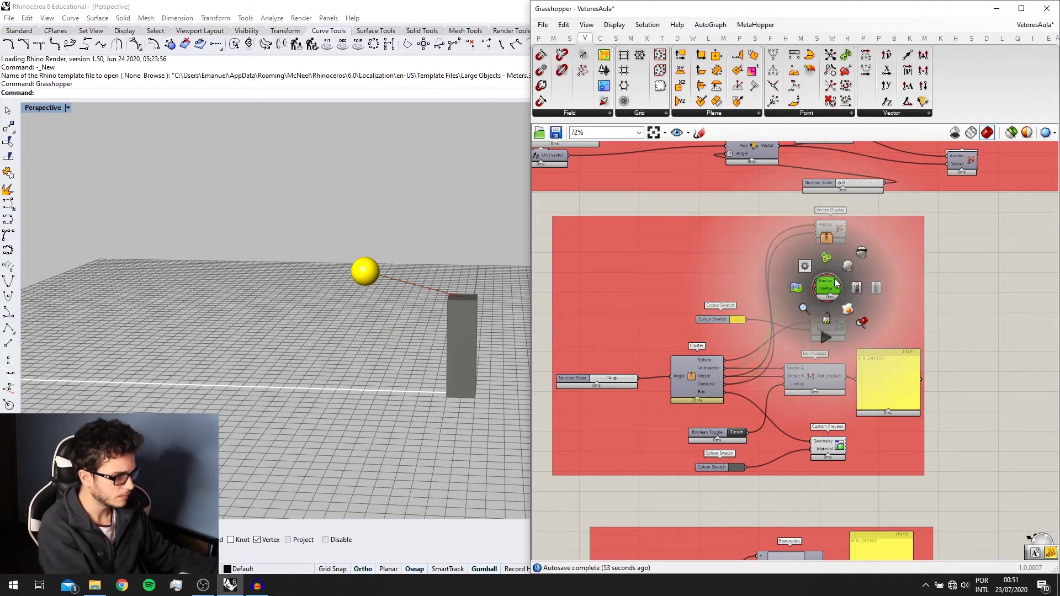
click(849, 269)
right_drag(386, 331, 408, 319)
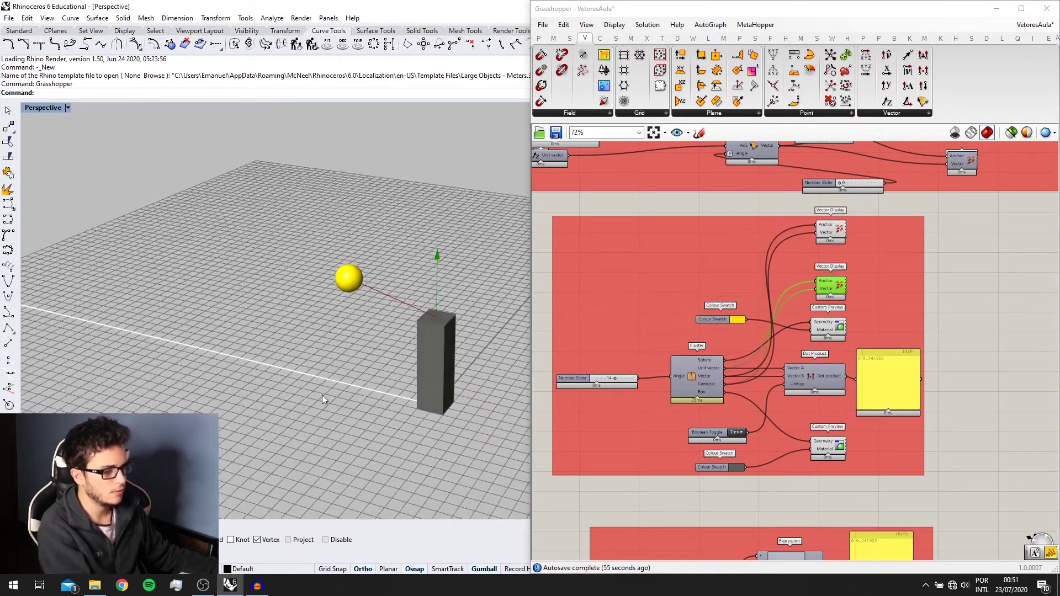
Examine the vertical and sphere-directed vectors on the box and compare them with the group's Dot Product panel.
right_drag(329, 399, 411, 326)
scroll(419, 320, up, 3)
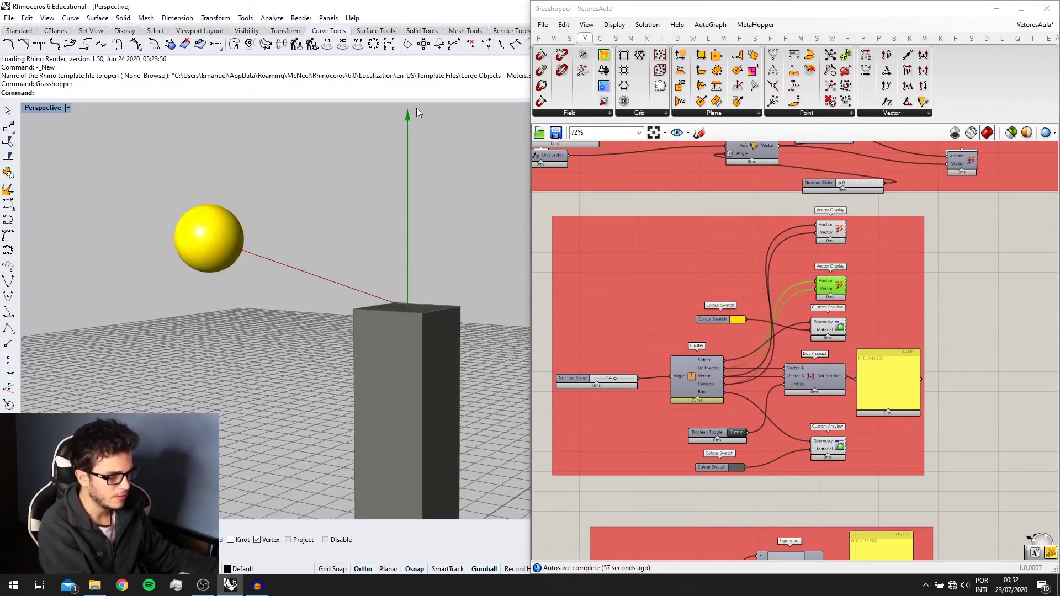
scroll(424, 251, down, 2)
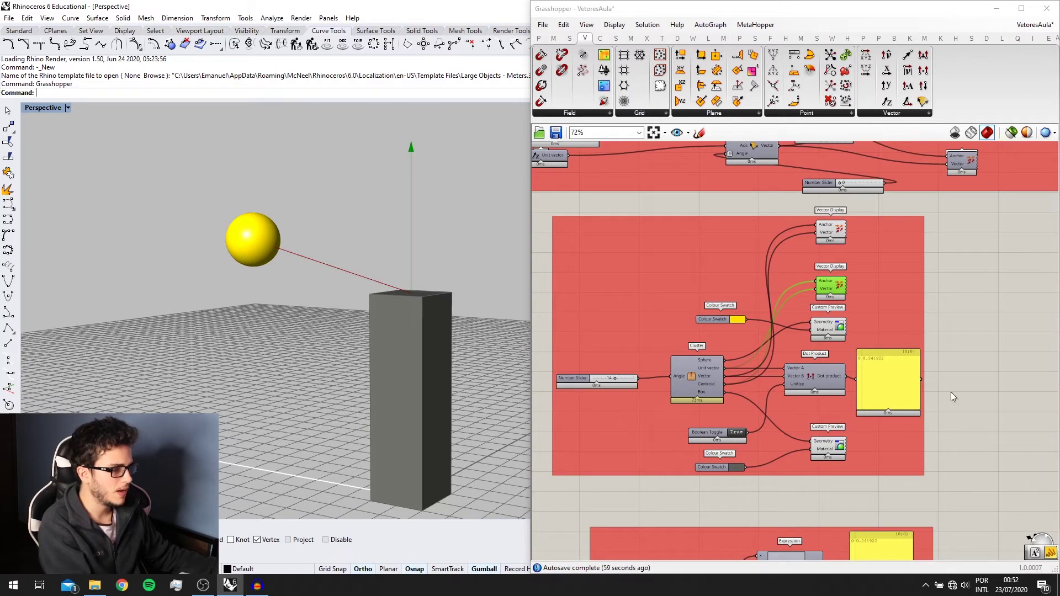
scroll(740, 364, up, 2)
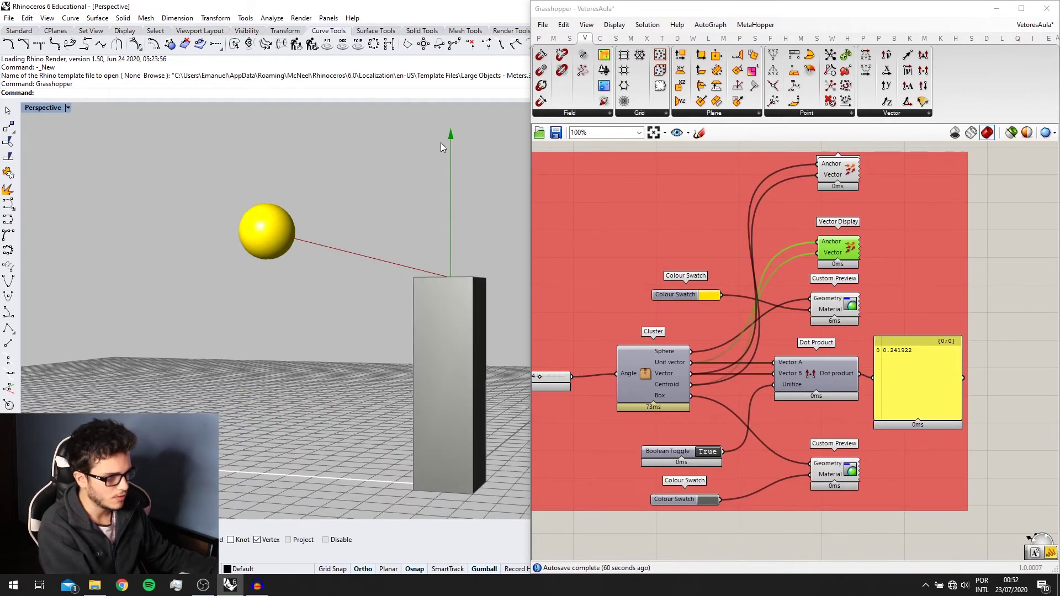
mouse_move(440, 147)
right_down()
mouse_move(474, 228)
mouse_move(452, 351)
right_up()
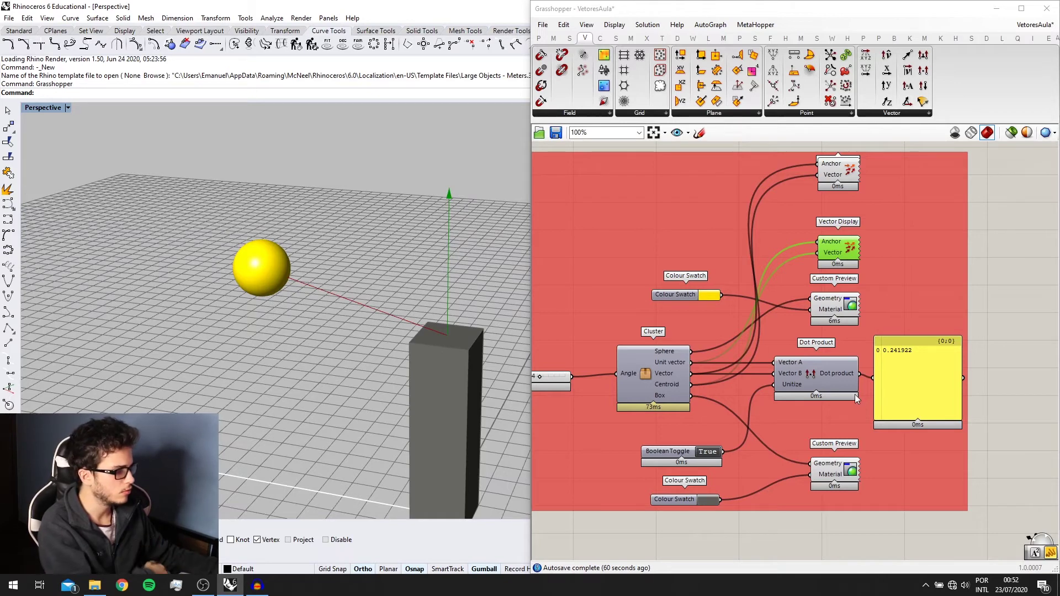
scroll(905, 395, up, 2)
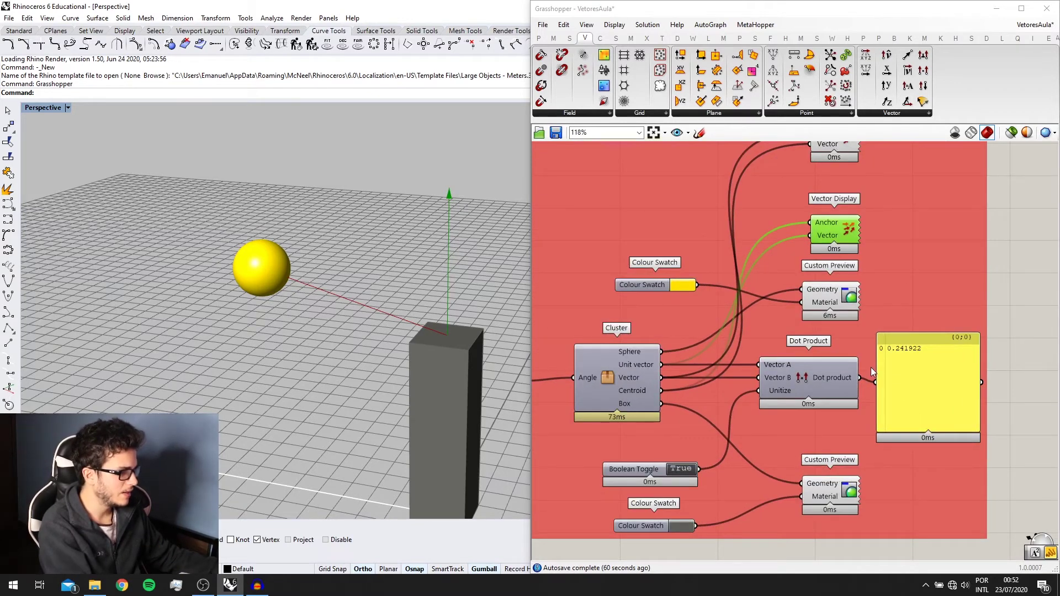
click(910, 353)
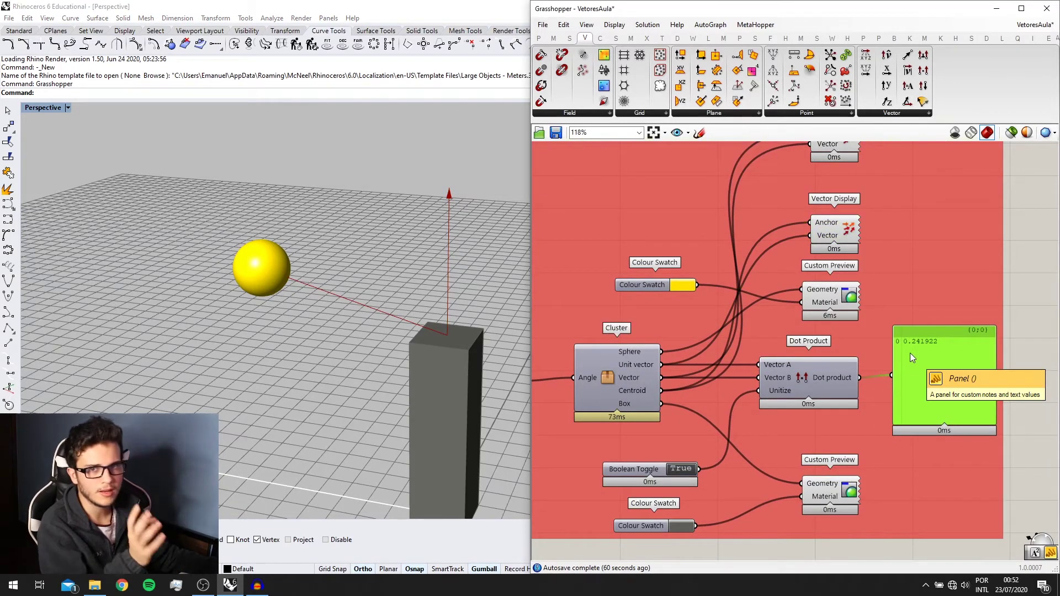
right_drag(461, 372, 413, 334)
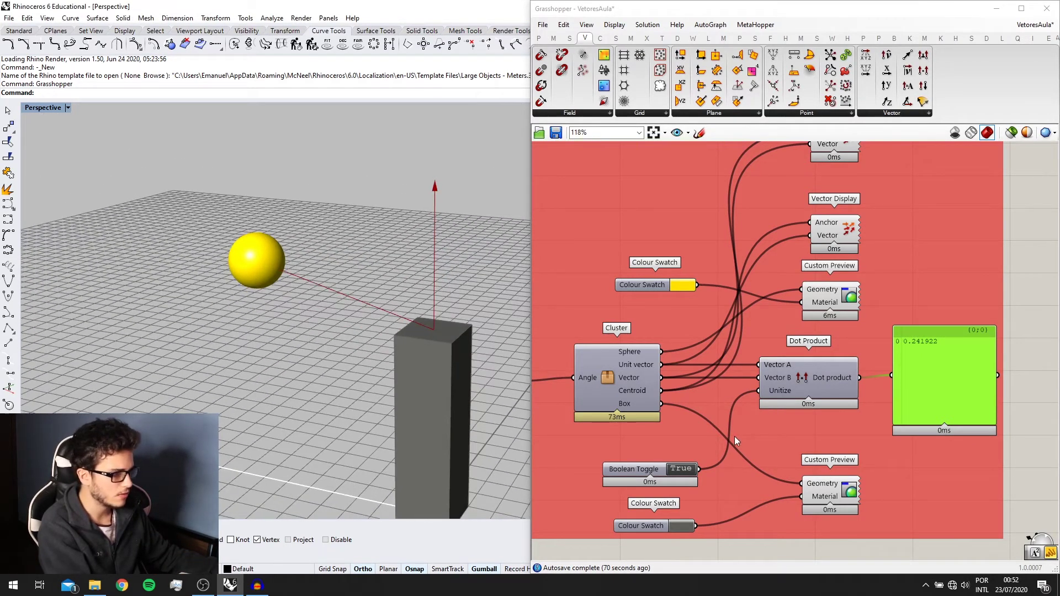
Set the Cluster's angle slider to 90 and check the sphere's position against the Dot Product panel.
scroll(736, 440, down, 2)
right_drag(736, 440, 853, 417)
scroll(704, 406, up, 1)
drag(616, 369, 666, 422)
scroll(657, 419, down, 1)
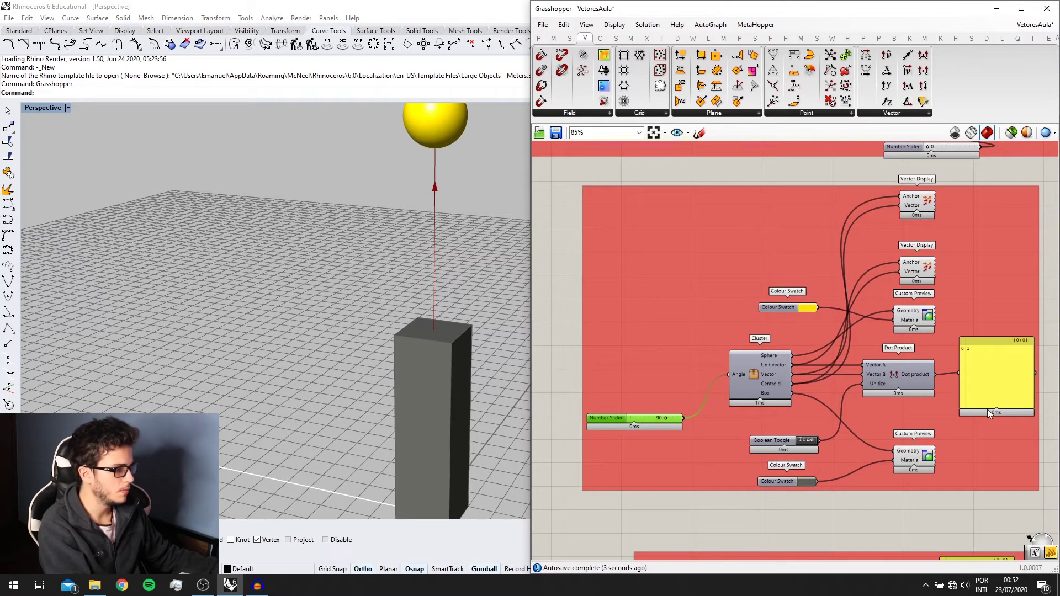
right_drag(987, 409, 872, 393)
scroll(863, 340, up, 2)
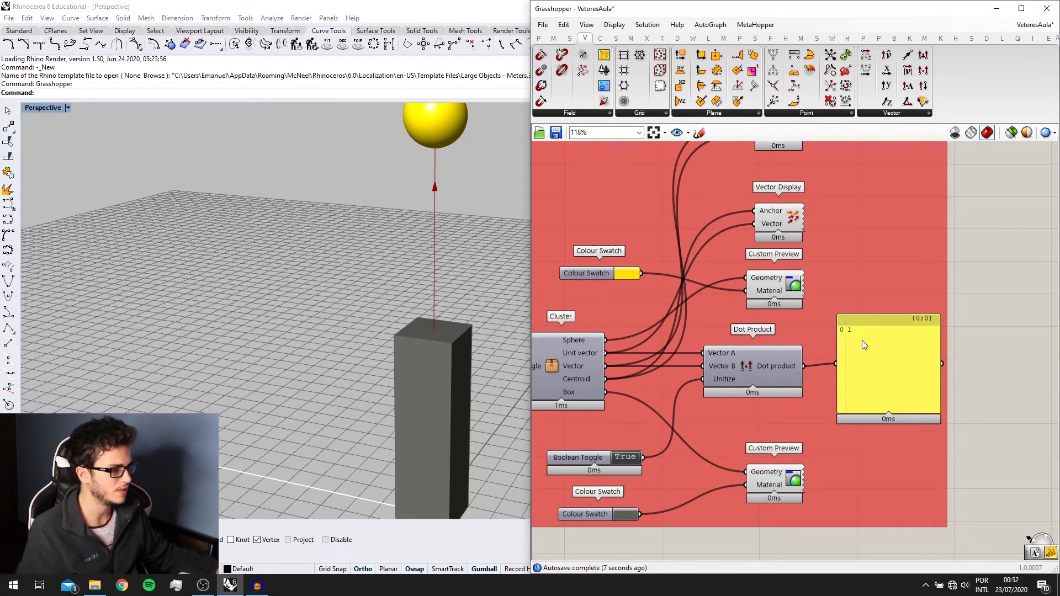
scroll(863, 340, down, 3)
scroll(628, 405, up, 3)
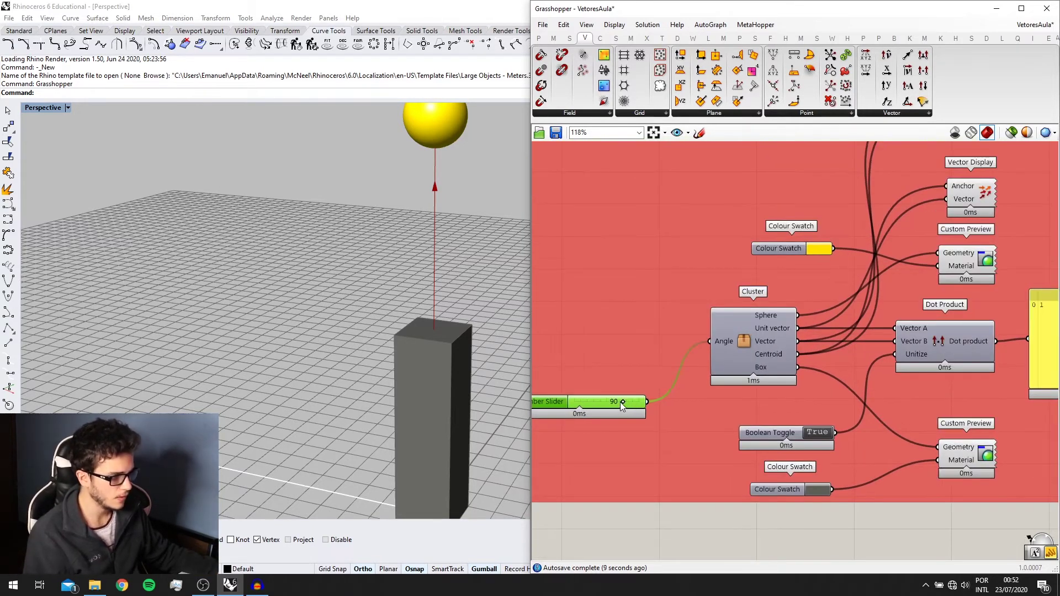
Lower the Cluster's angle slider so the sphere drops to just above the level of the box's top.
drag(622, 402, 599, 401)
right_drag(981, 302, 794, 286)
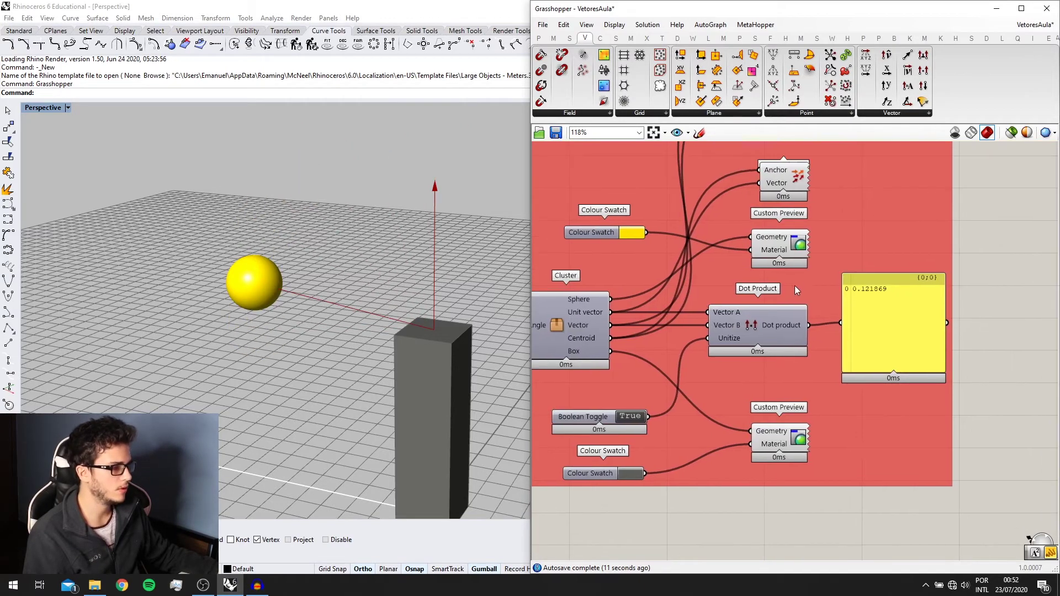
scroll(806, 328, down, 1)
Inspect the Cluster's Vector output and compare the displayed vectors with the Dot Product component's inputs and result.
right_drag(434, 374, 455, 351)
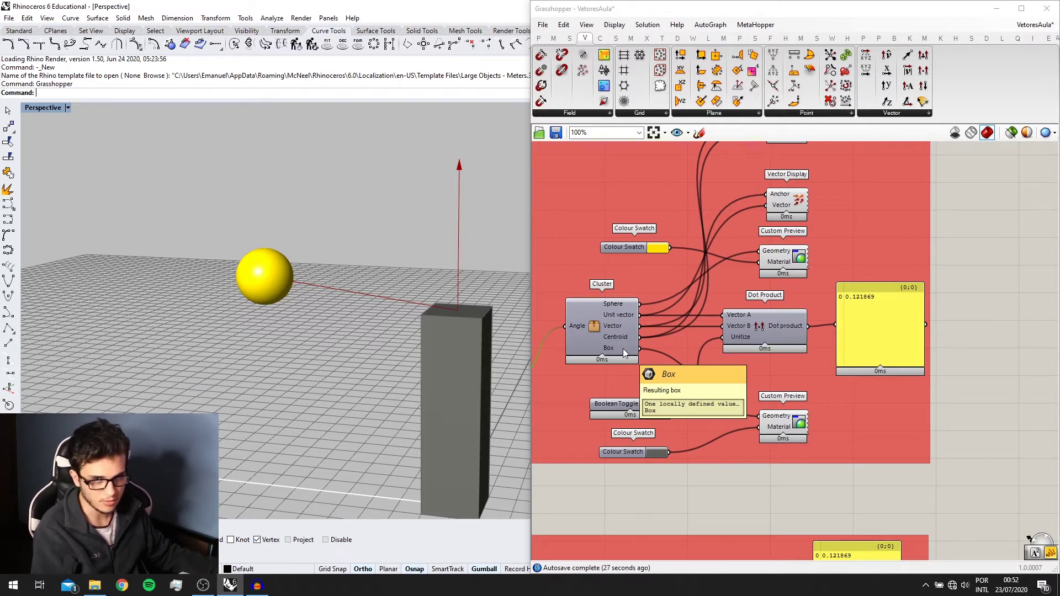
scroll(648, 328, up, 2)
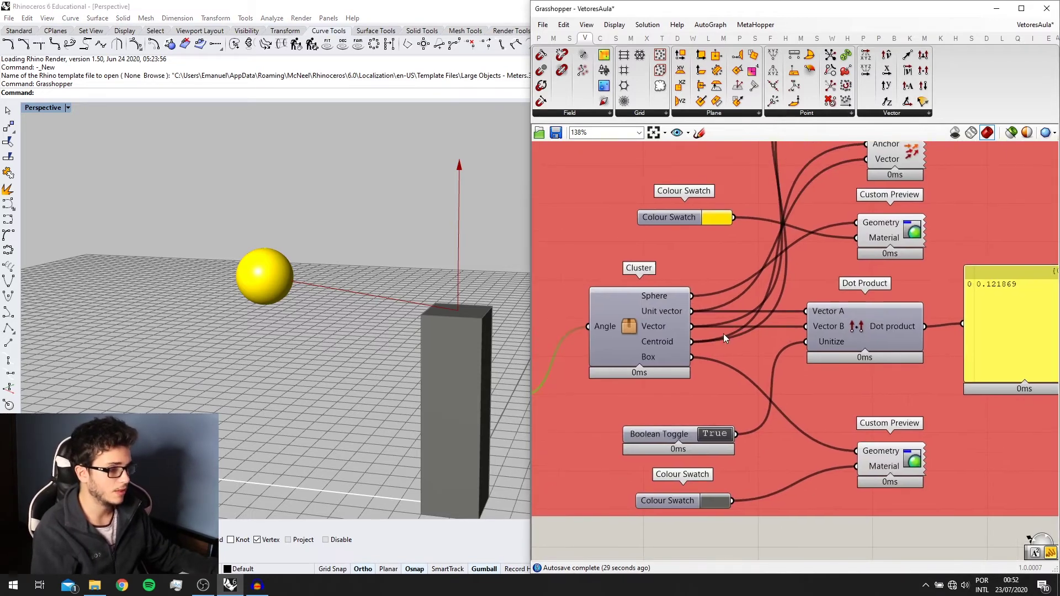
right_drag(408, 326, 401, 340)
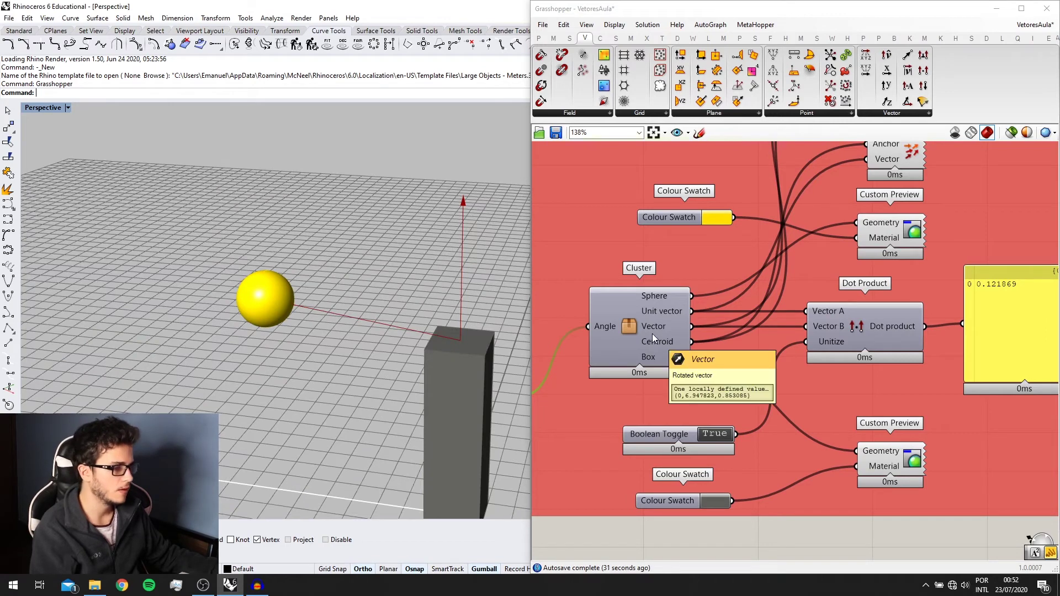
scroll(673, 323, down, 1)
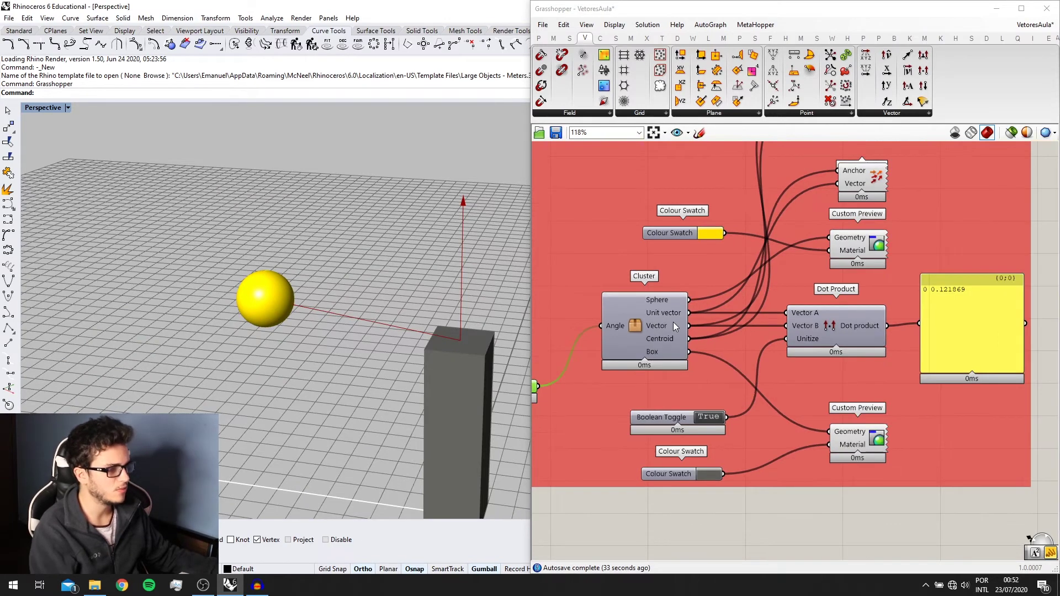
mouse_move(672, 333)
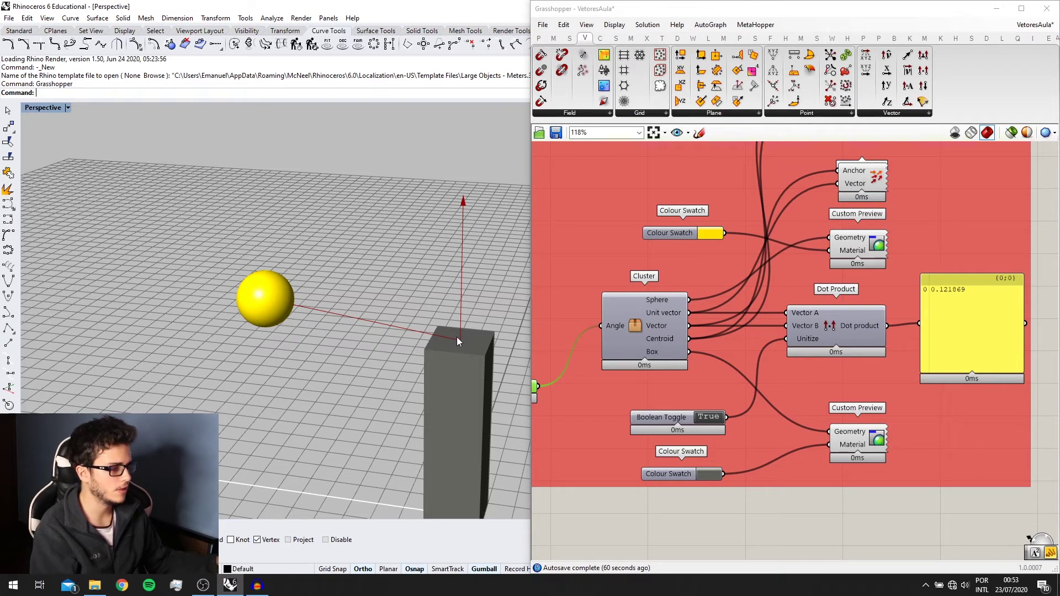
right_drag(915, 324, 792, 356)
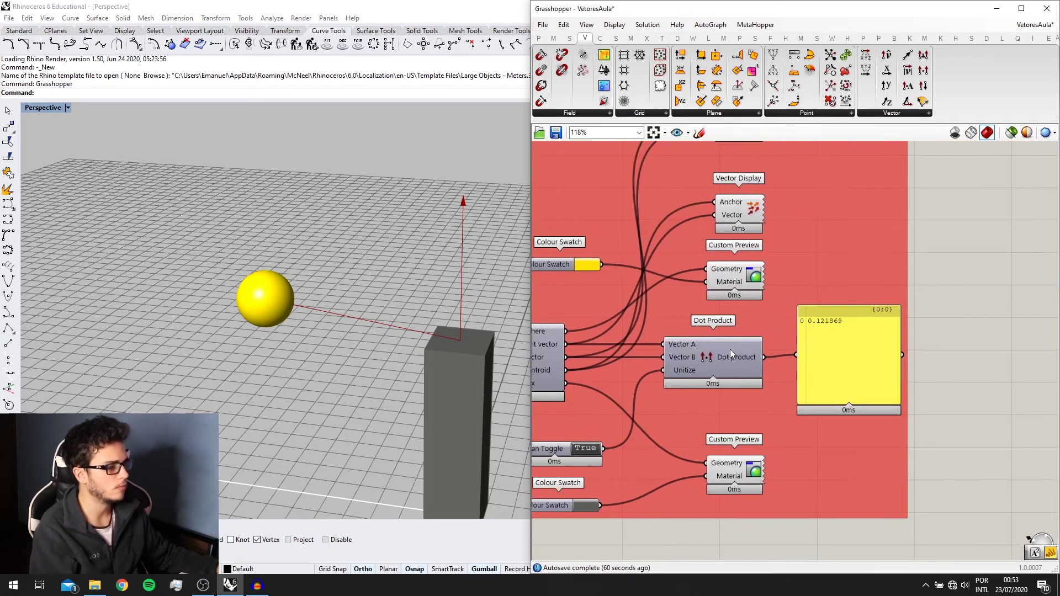
Examine the whole sphere-and-box group and compare the two displayed vectors with the Dot Product panel.
scroll(748, 291, down, 4)
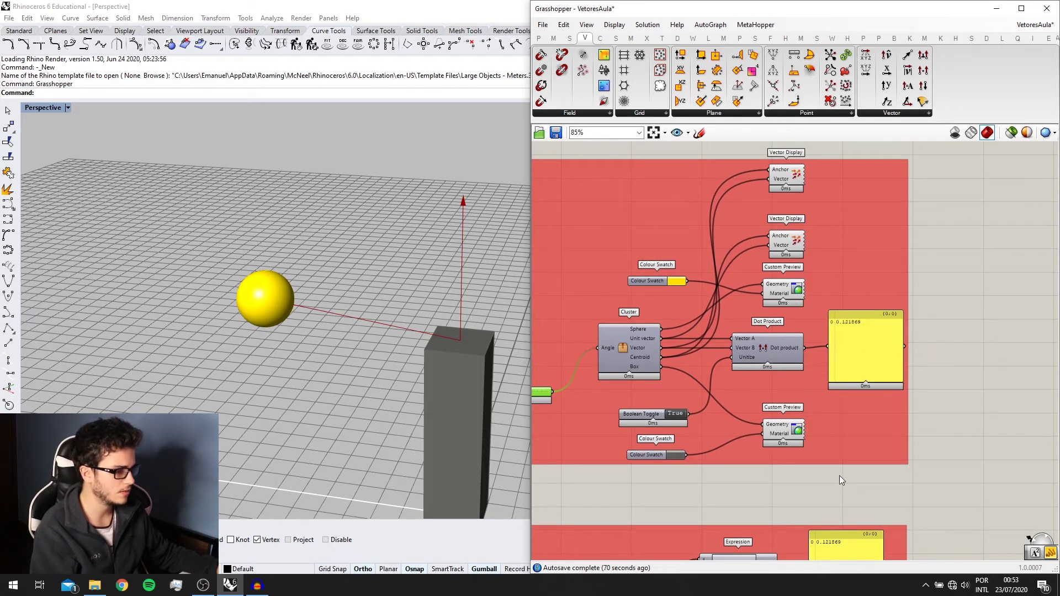
scroll(841, 475, down, 2)
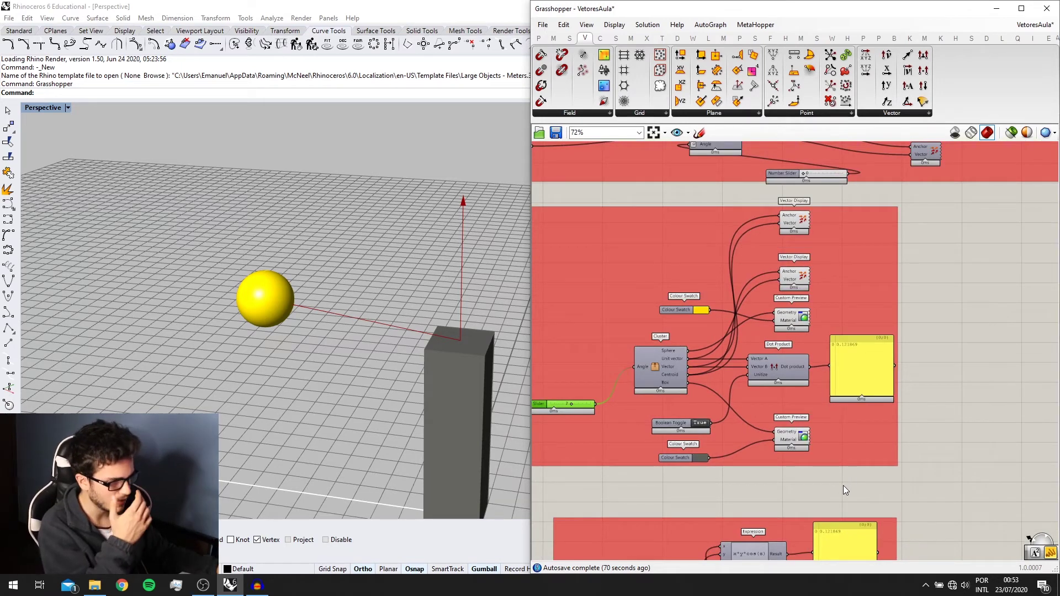
drag(843, 486, 798, 208)
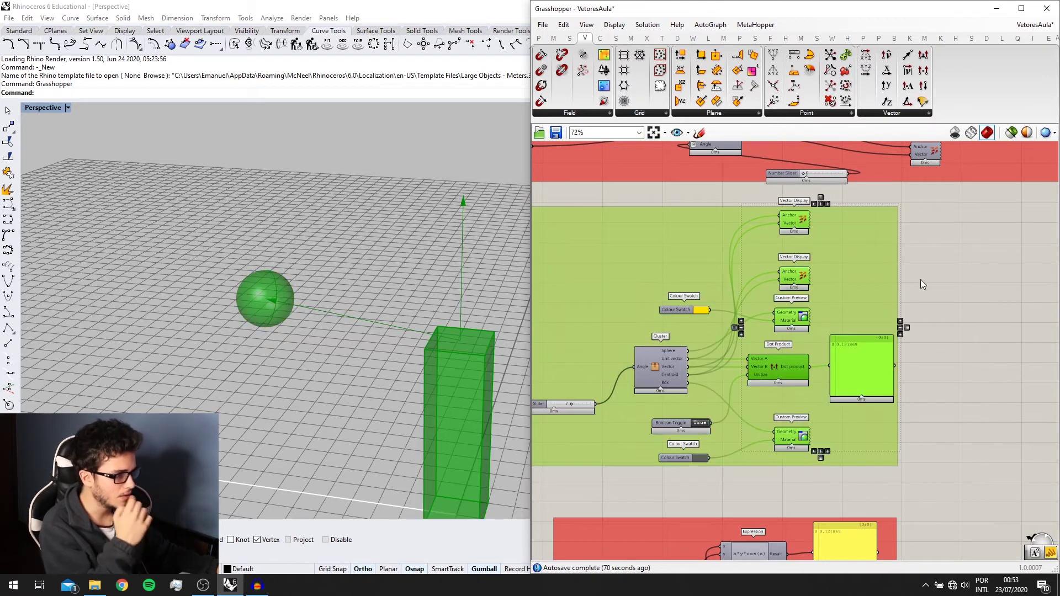
click(921, 284)
right_drag(337, 329, 338, 296)
scroll(863, 353, up, 1)
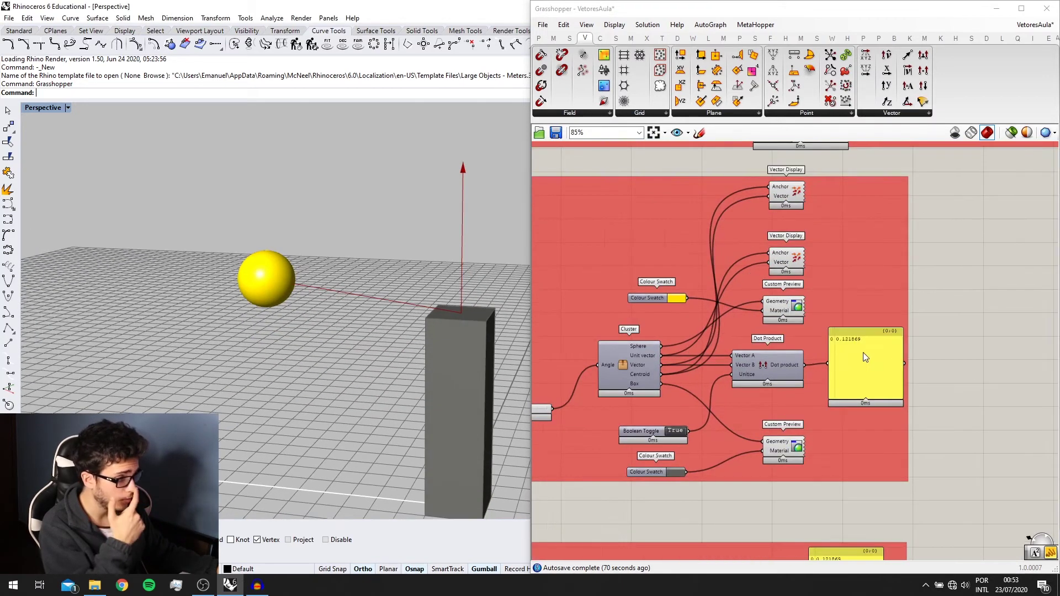
scroll(852, 343, up, 1)
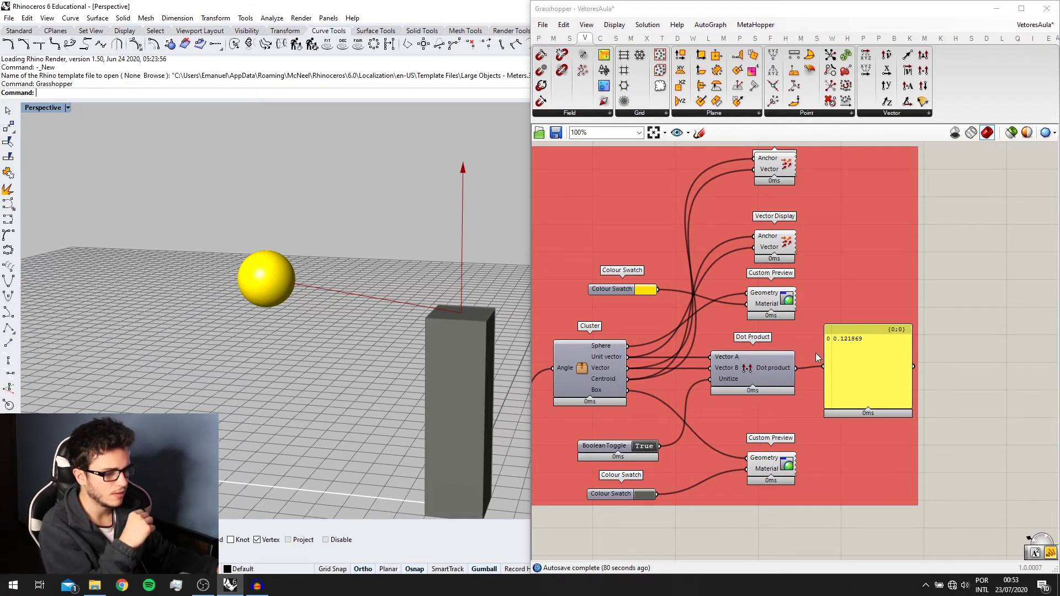
right_drag(816, 353, 832, 353)
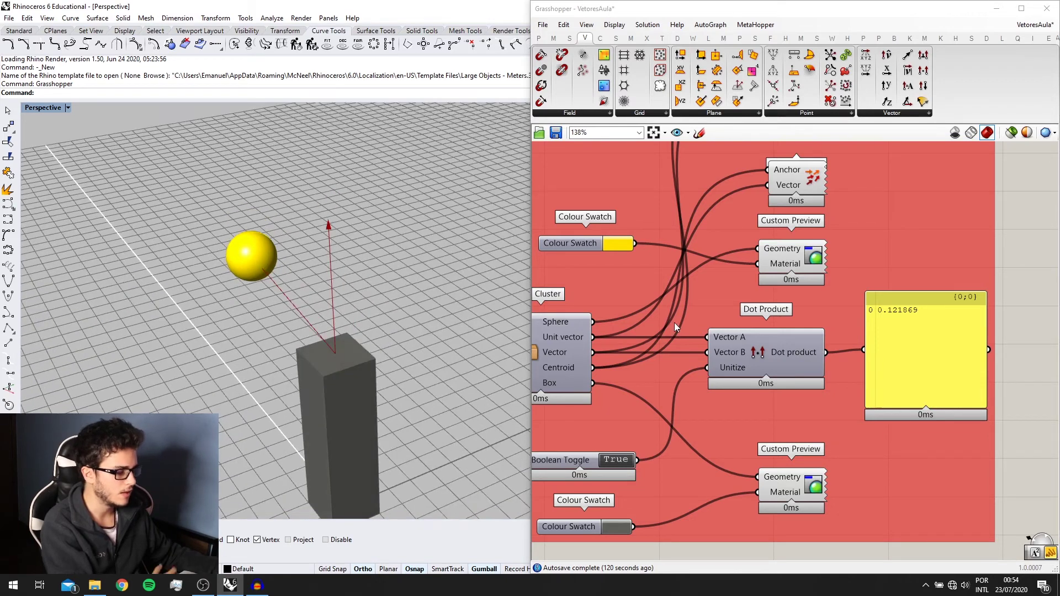
Turn off the preview of the box's Custom Preview, and of the group's two Vector Displays and the sphere's Custom Preview.
click(809, 482)
middle_click(809, 481)
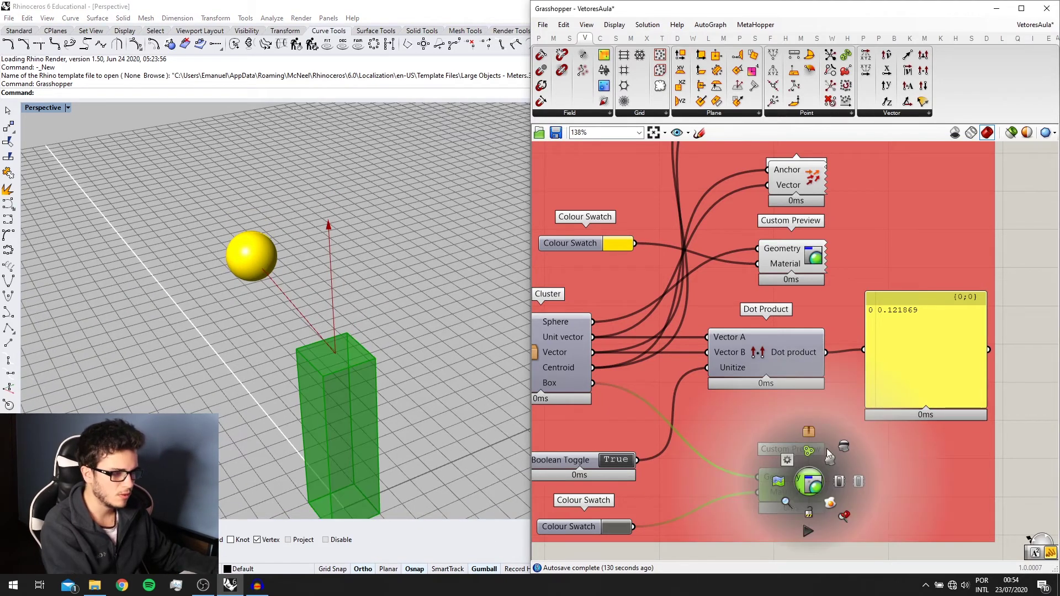
click(842, 445)
scroll(753, 437, down, 3)
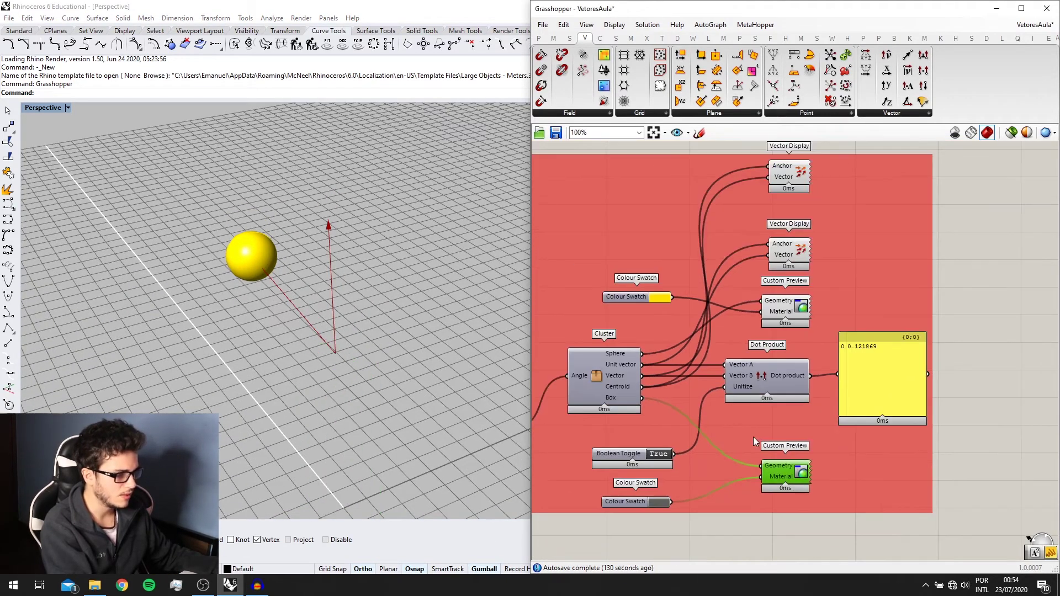
right_drag(753, 436, 814, 424)
drag(903, 541, 802, 221)
key(space)
click(835, 189)
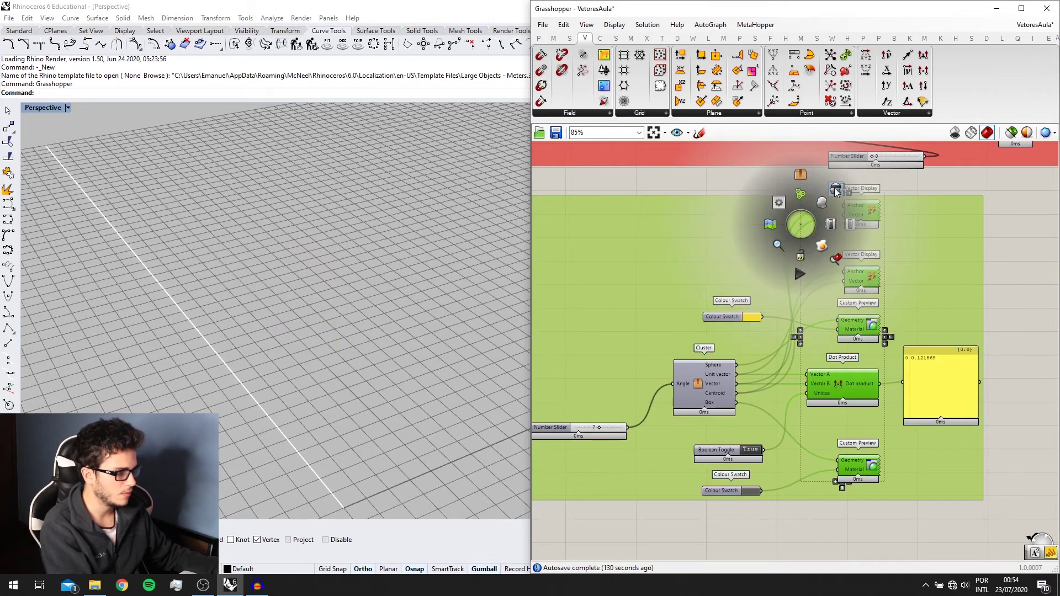
scroll(762, 291, down, 1)
right_drag(729, 385, 706, 294)
click(756, 388)
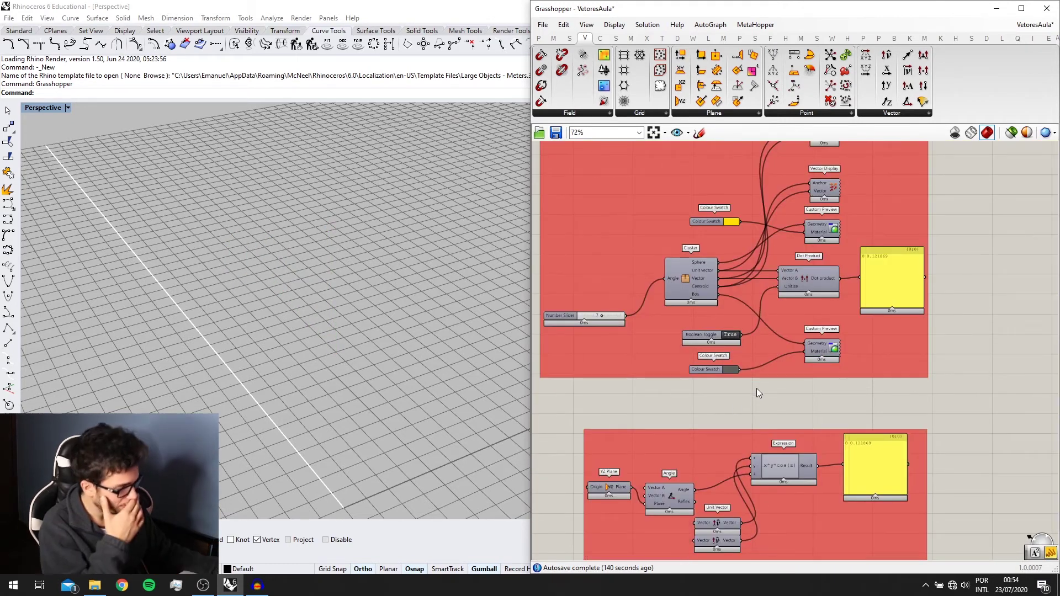
Examine the x*y*cos(z) Expression in the group below and trace its Unit Vector and Angle inputs.
scroll(714, 399, down, 1)
scroll(752, 303, up, 4)
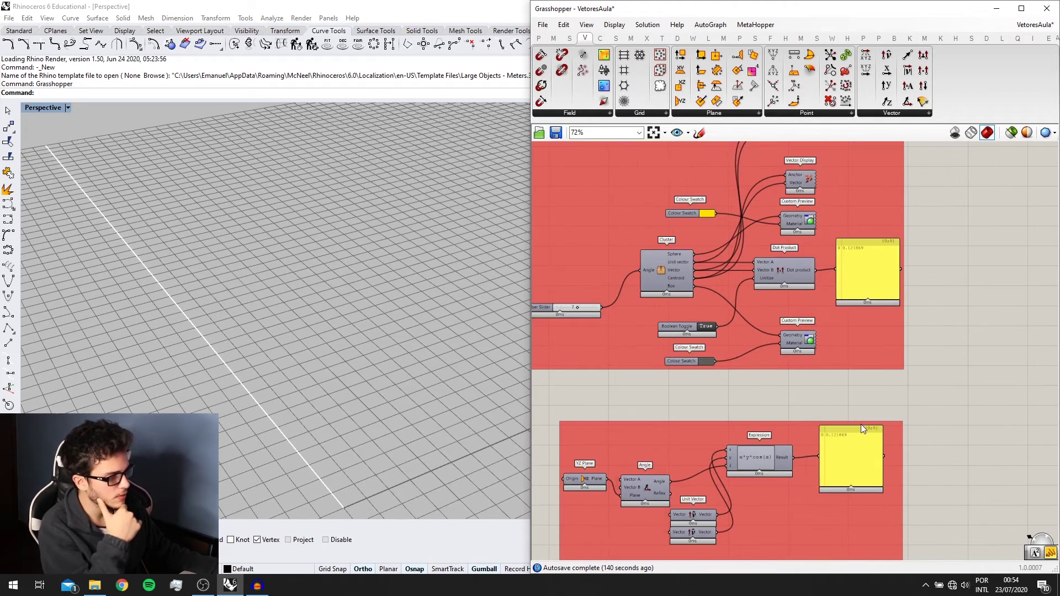
scroll(826, 251, down, 1)
right_drag(802, 360, 811, 253)
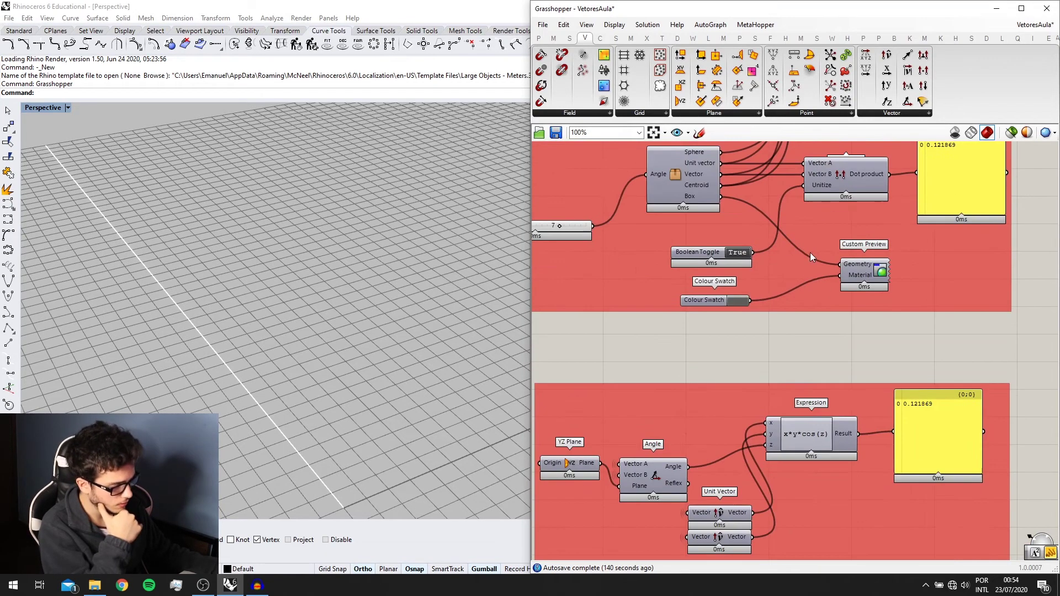
right_drag(855, 342, 876, 221)
scroll(796, 347, up, 2)
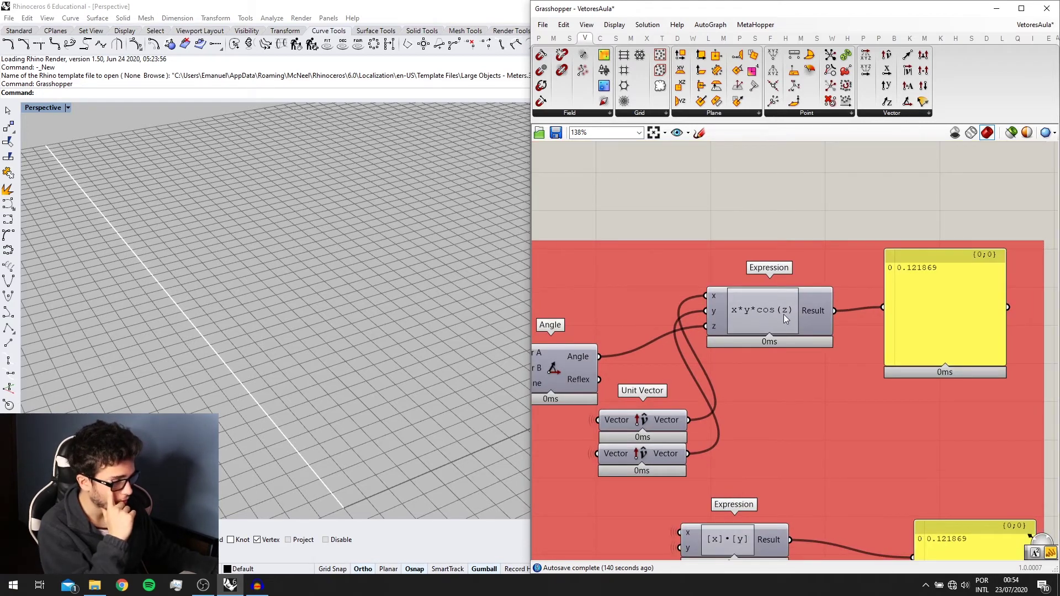
scroll(746, 305, up, 3)
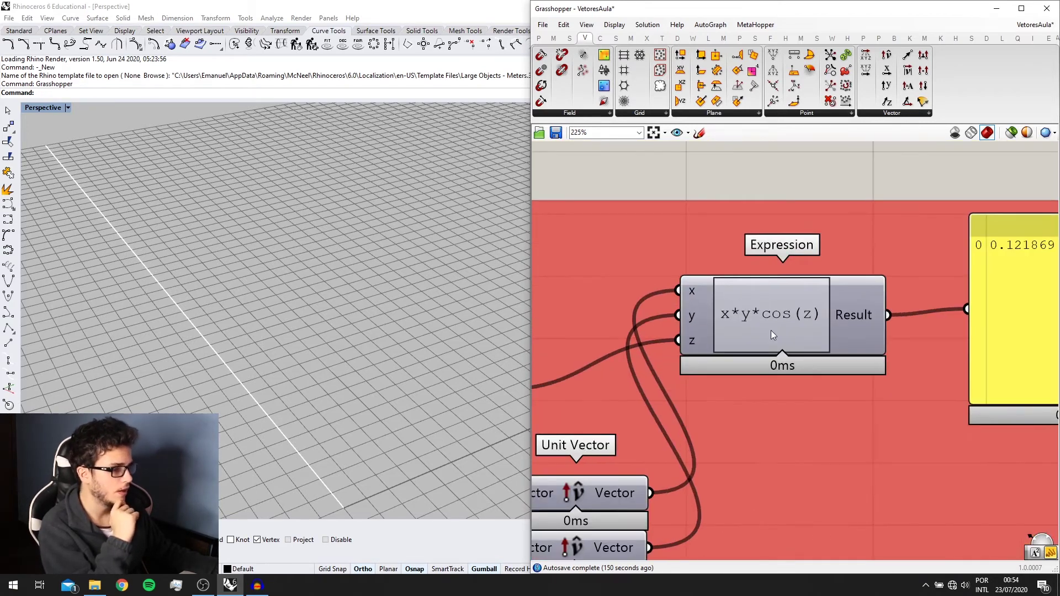
scroll(770, 332, down, 4)
right_drag(756, 327, 797, 409)
click(793, 409)
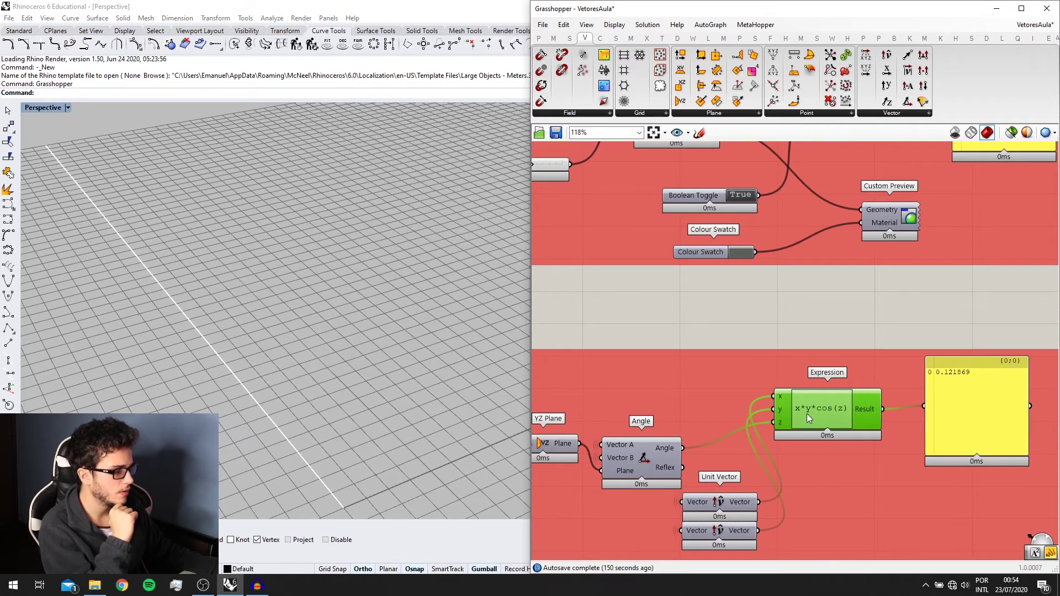
right_drag(764, 492, 773, 439)
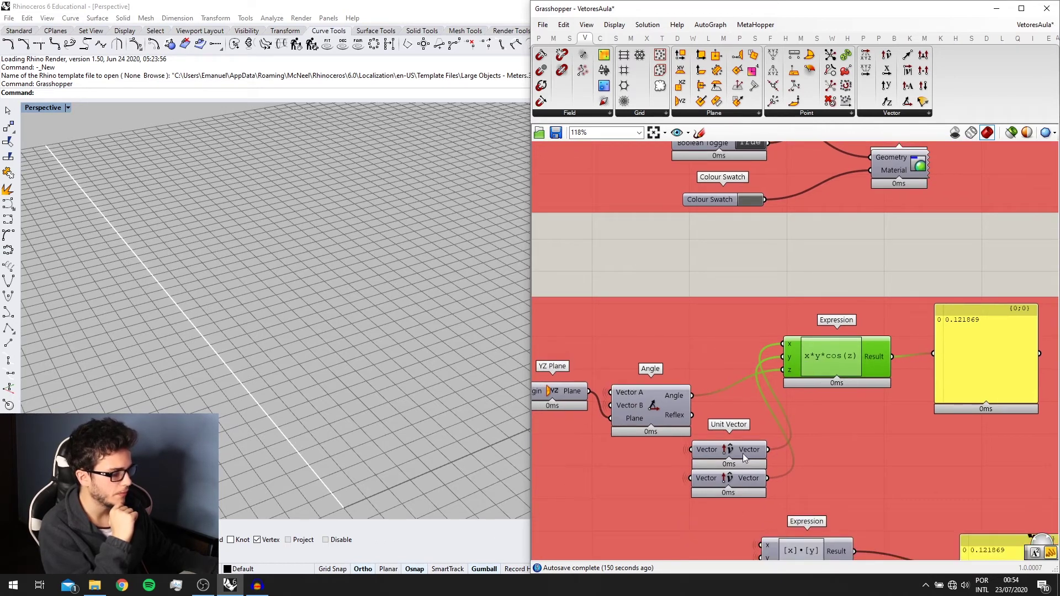
scroll(812, 395, up, 3)
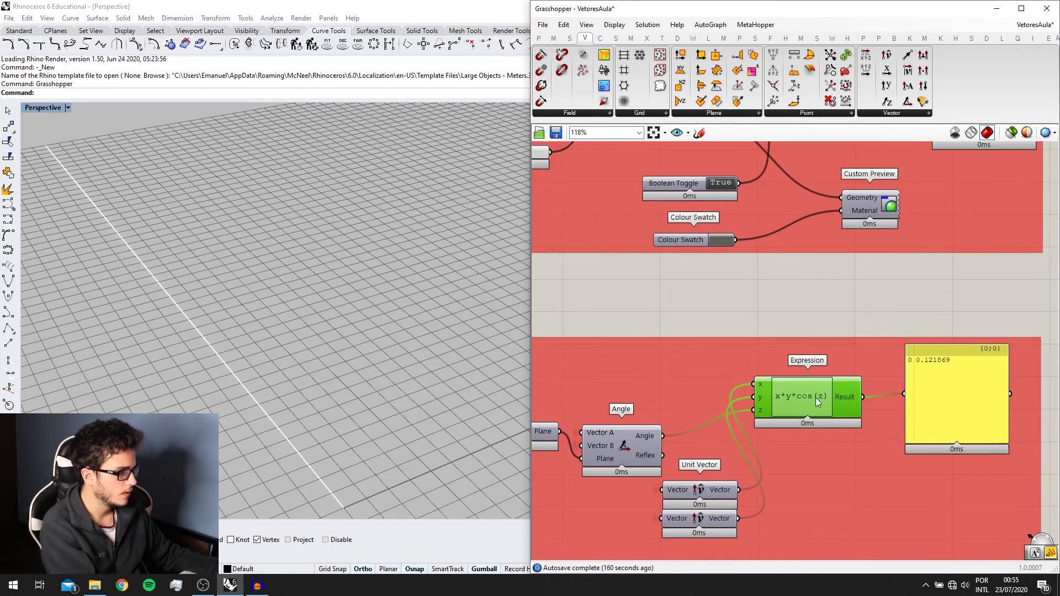
scroll(784, 386, down, 2)
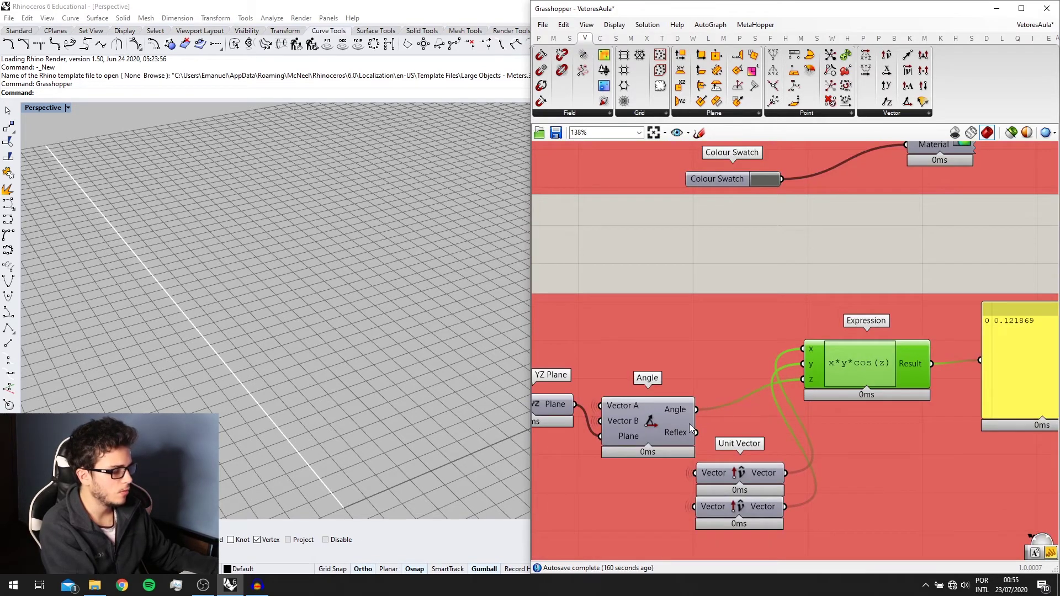
Trace the Angle component's inputs back to the Cluster and compare the x*y*cos(z) Expression's panel with the Dot Product panel.
click(689, 424)
scroll(718, 331, down, 5)
scroll(673, 184, up, 1)
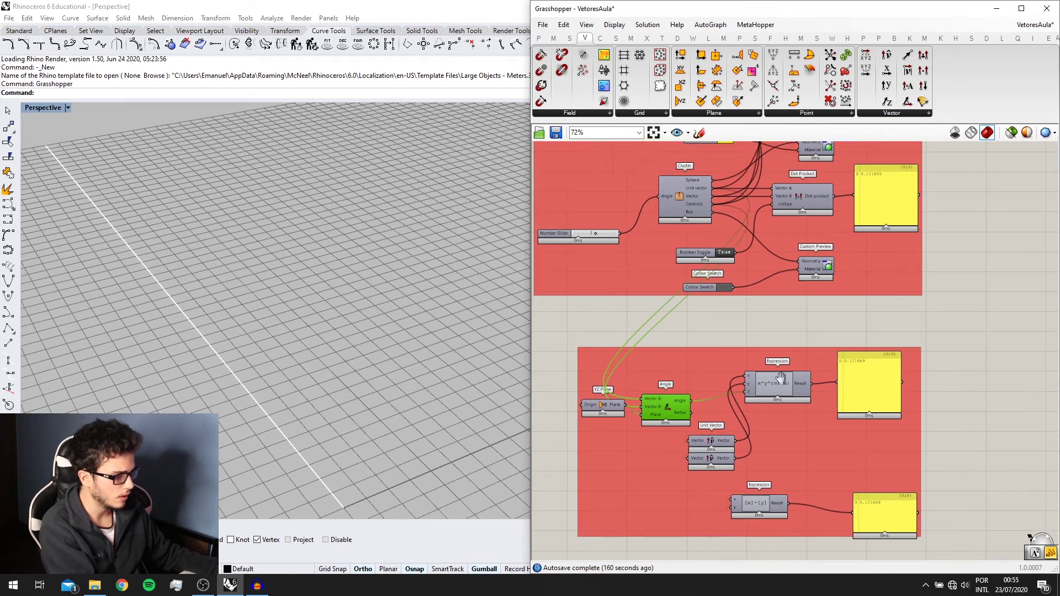
scroll(775, 380, up, 3)
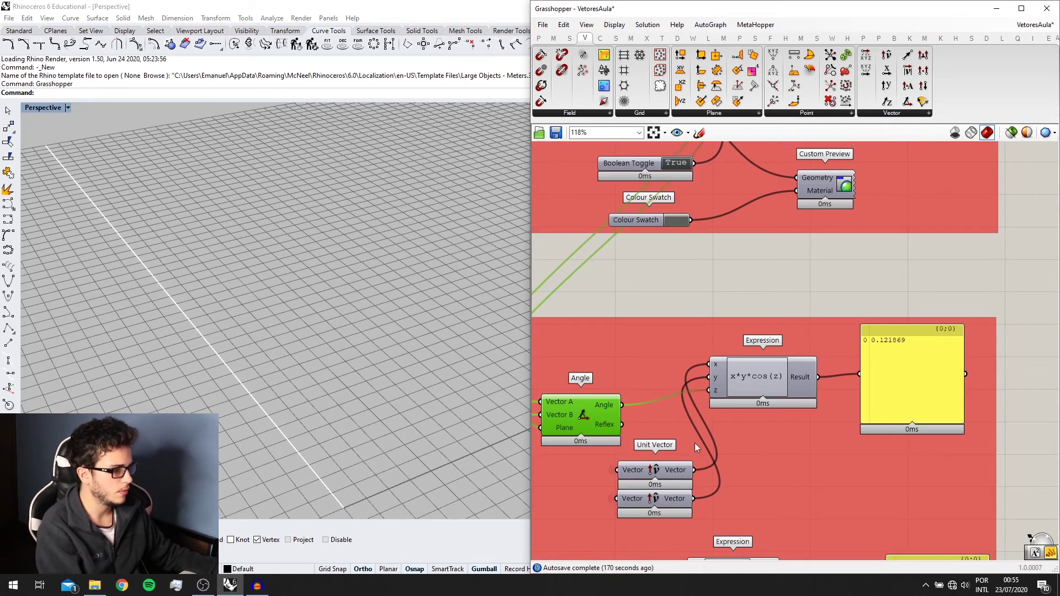
scroll(722, 407, down, 2)
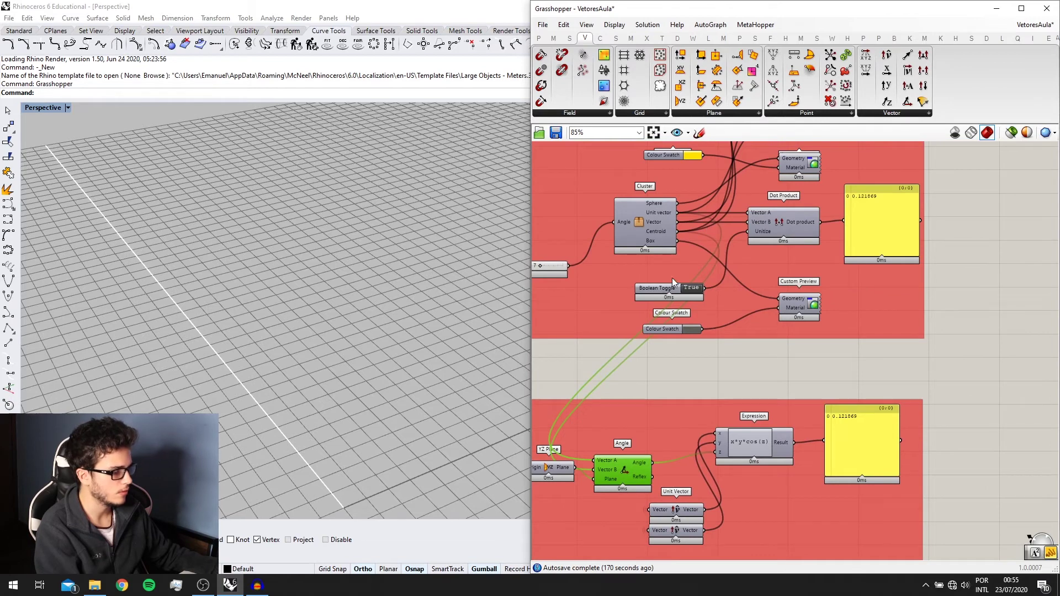
scroll(837, 451, up, 1)
right_drag(837, 450, 803, 399)
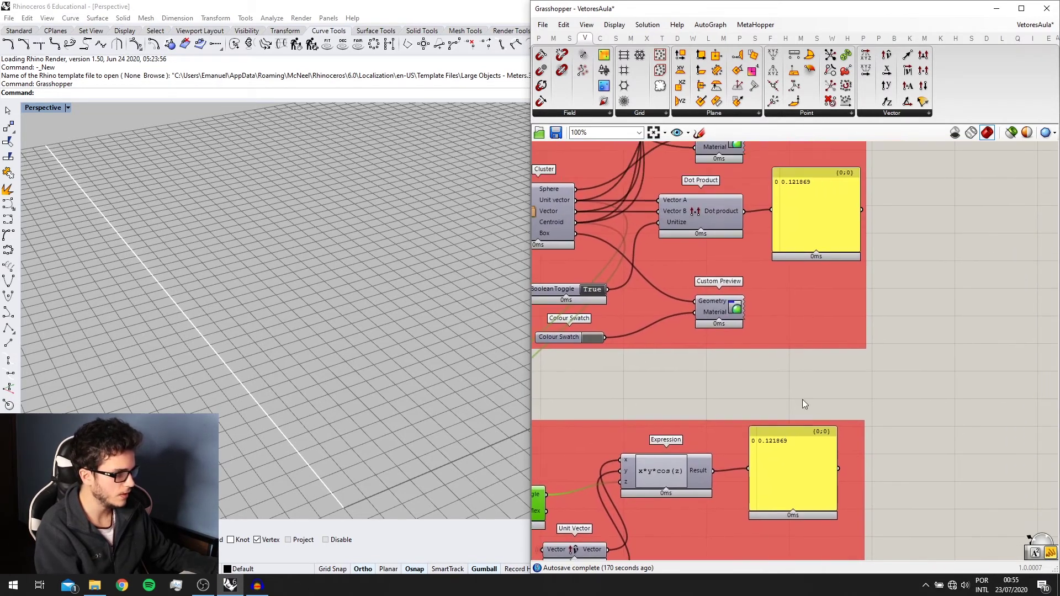
scroll(716, 455, down, 1)
right_drag(716, 455, 728, 411)
scroll(723, 441, down, 1)
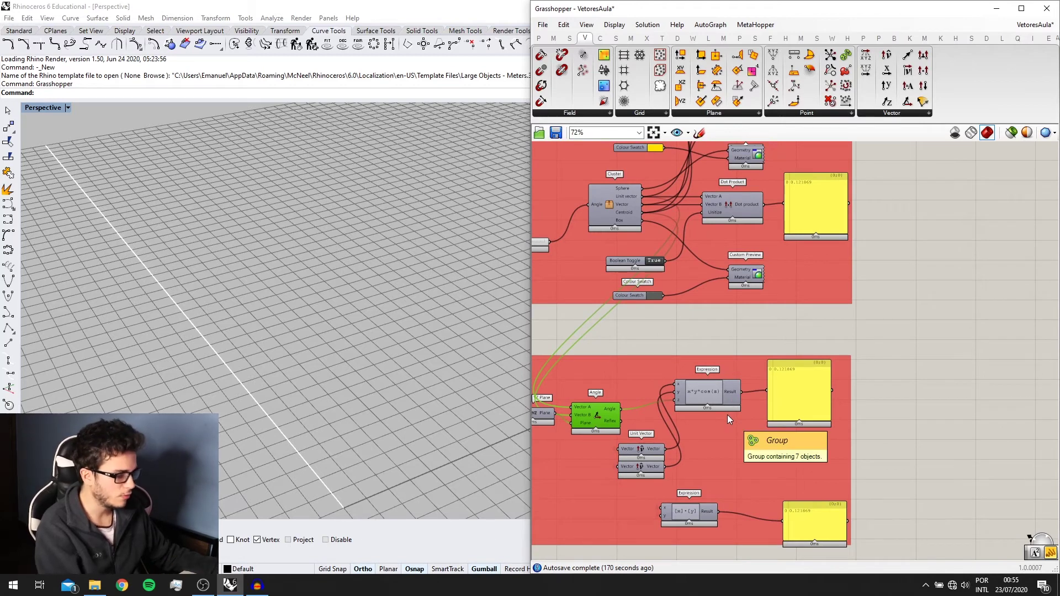
scroll(710, 397, up, 3)
scroll(753, 395, down, 2)
right_drag(754, 395, 760, 431)
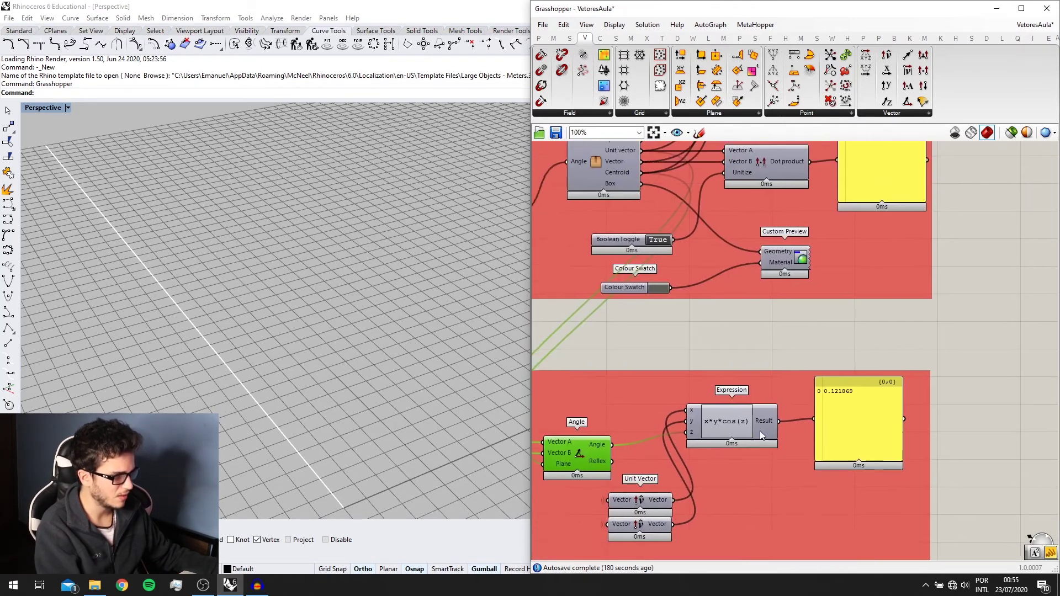
Inspect the dot product operator in the [x]•[y] Expression's designer, and close it without changes.
right_drag(760, 533, 762, 356)
scroll(720, 428, up, 1)
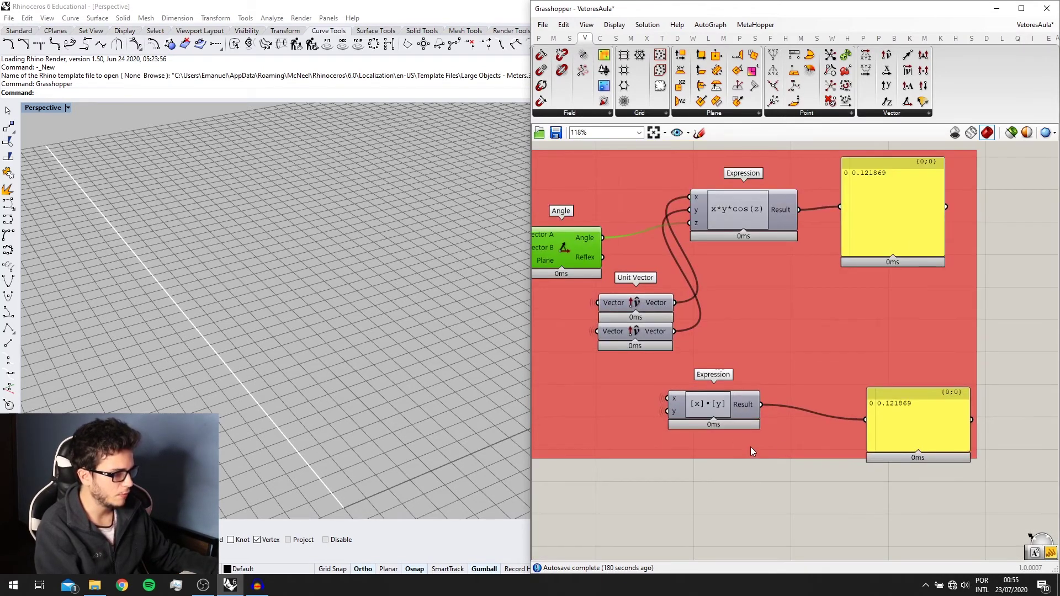
scroll(793, 420, up, 1)
double_click(699, 403)
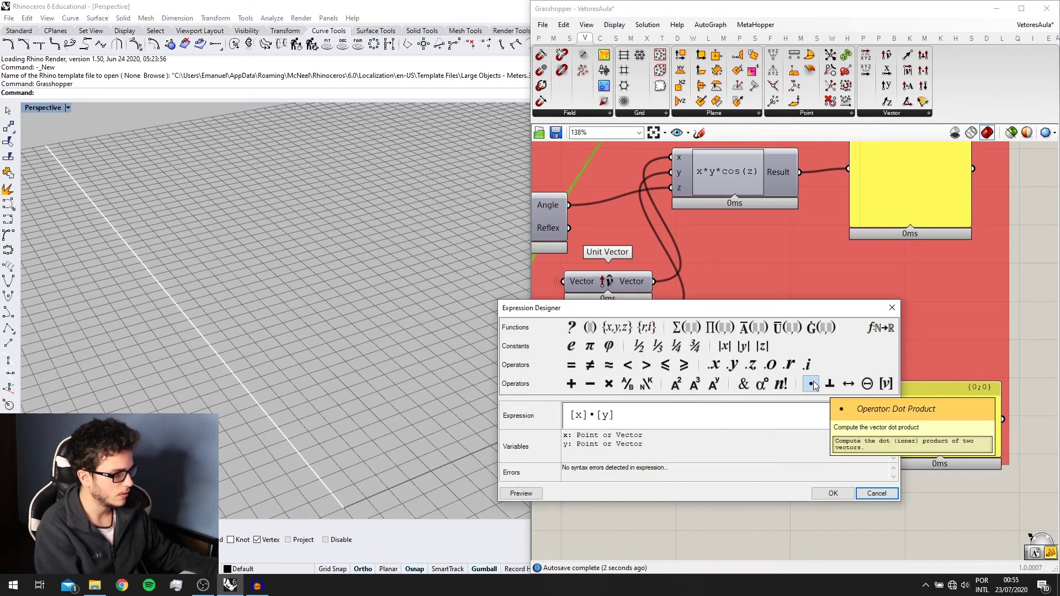
click(588, 419)
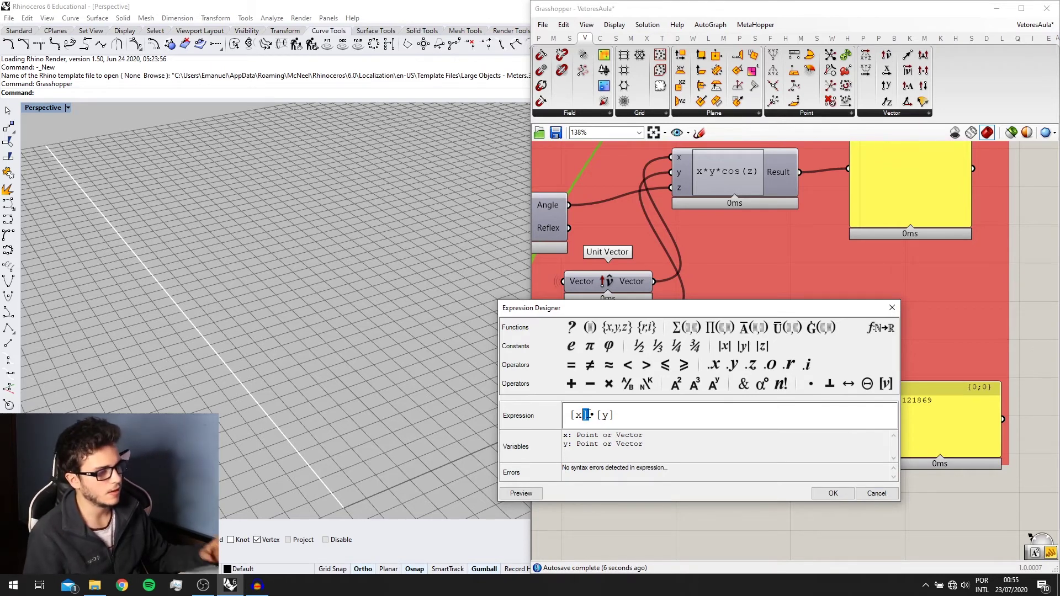
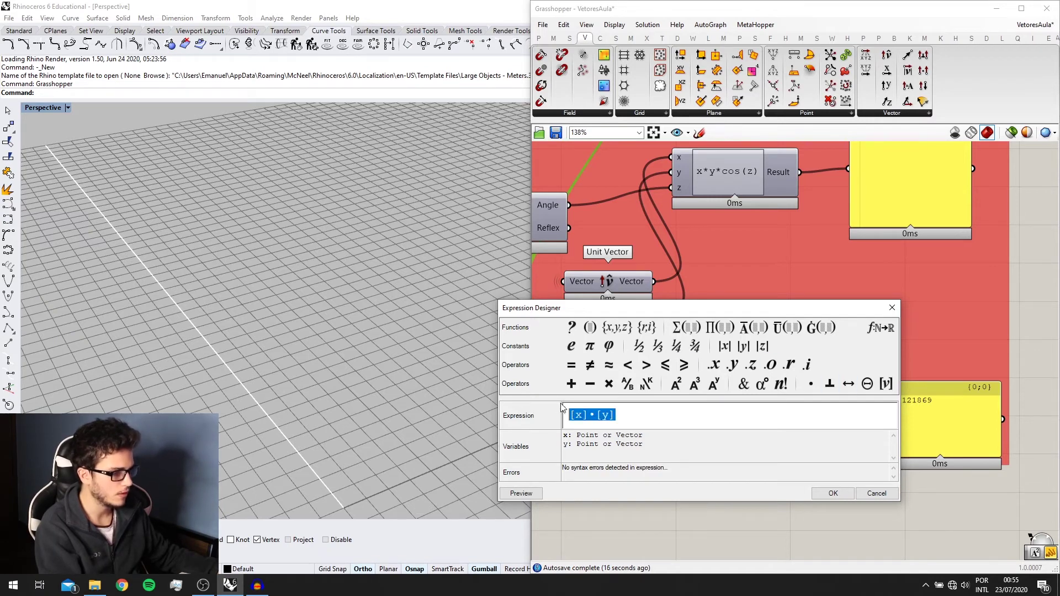
click(878, 493)
Trace the [x]•[y] Expression's vector inputs from the Cluster, and review its formula again without changing it.
scroll(773, 373, down, 4)
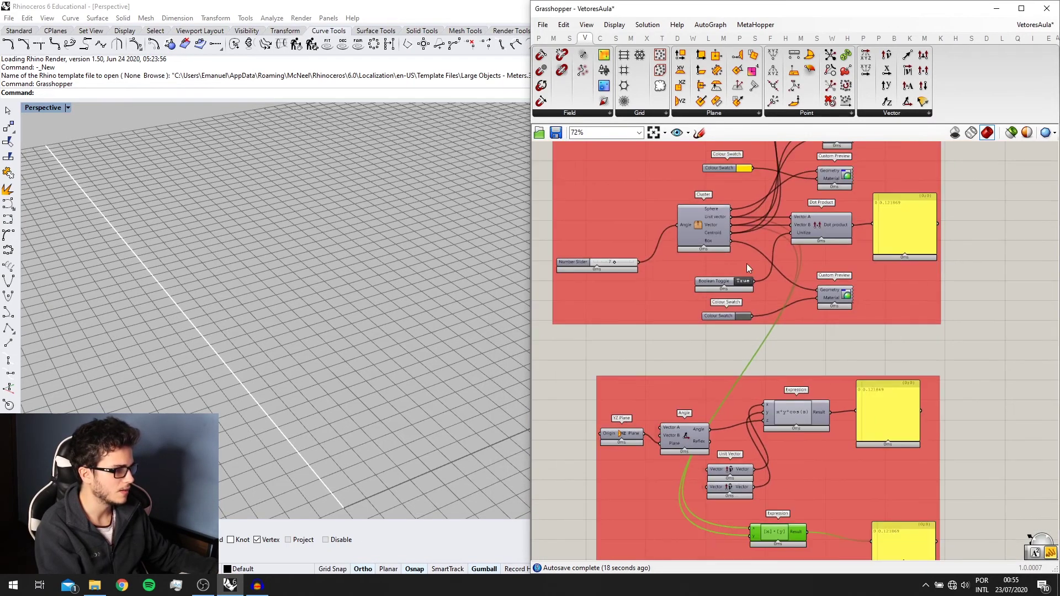
scroll(762, 207, up, 3)
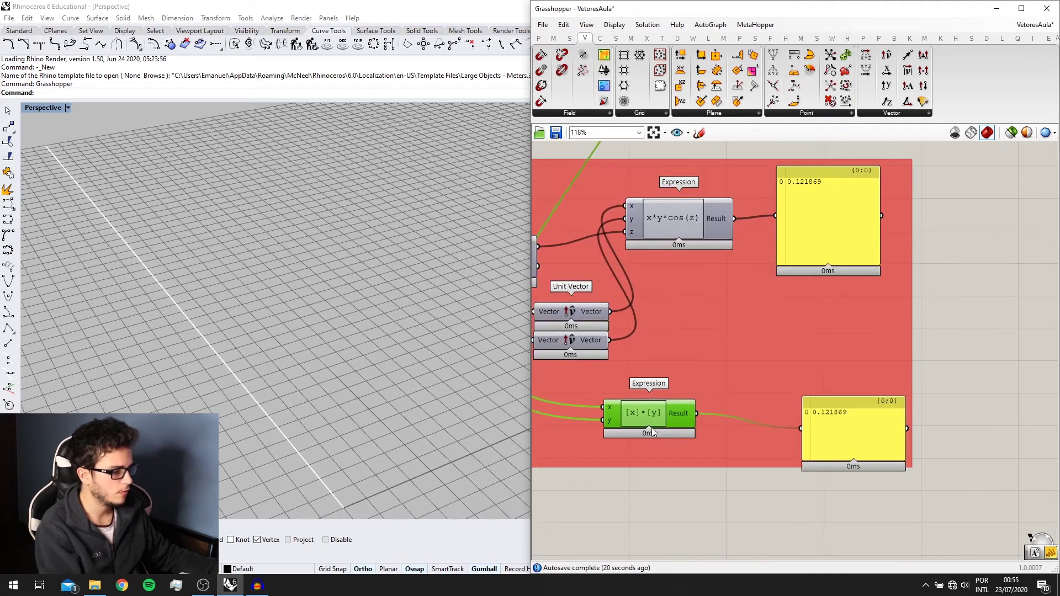
drag(652, 427, 658, 434)
scroll(663, 430, up, 2)
right_drag(662, 423, 724, 415)
scroll(634, 416, down, 1)
scroll(643, 422, up, 1)
scroll(690, 395, down, 3)
scroll(689, 394, up, 2)
double_click(713, 398)
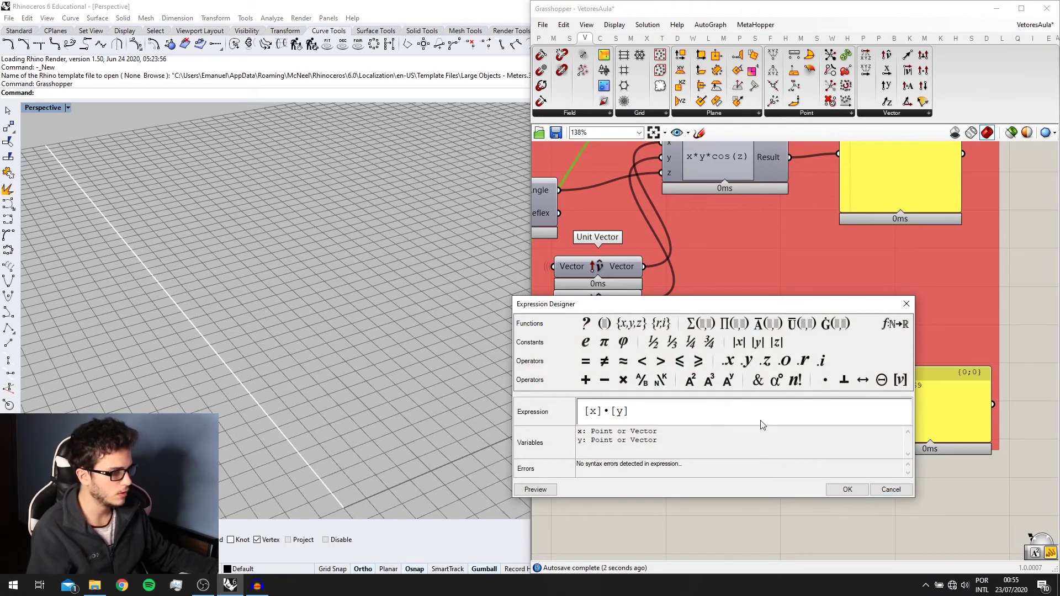
click(906, 492)
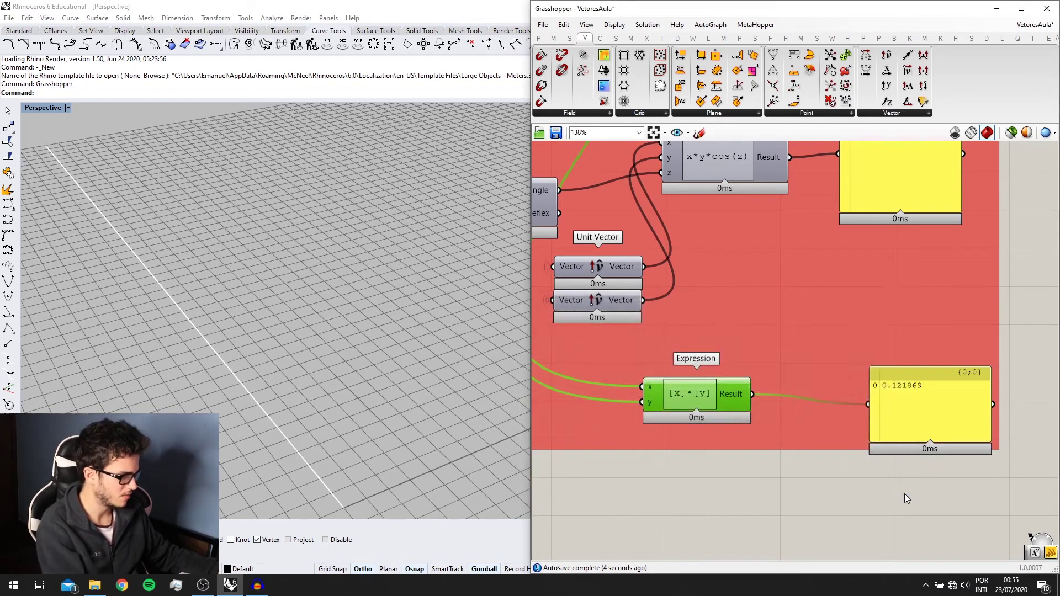
Compare the panels of the two Expressions, and go to the Cross Product example group.
scroll(752, 389, down, 2)
scroll(753, 383, down, 1)
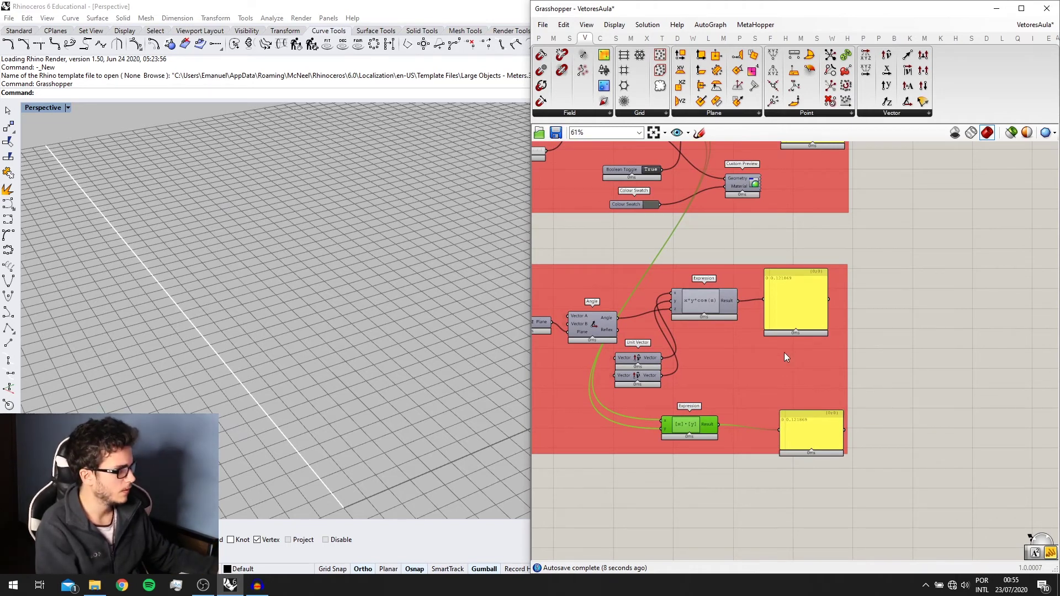
scroll(753, 402, down, 2)
mouse_move(869, 279)
right_down()
mouse_move(774, 369)
mouse_move(712, 397)
right_up()
right_drag(957, 226, 905, 236)
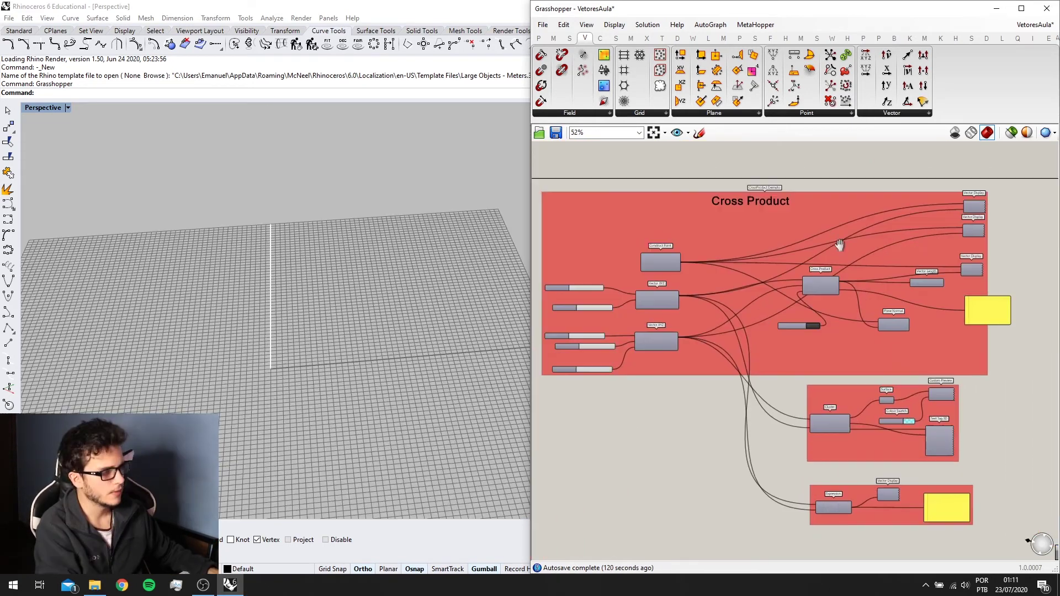
scroll(870, 244, up, 3)
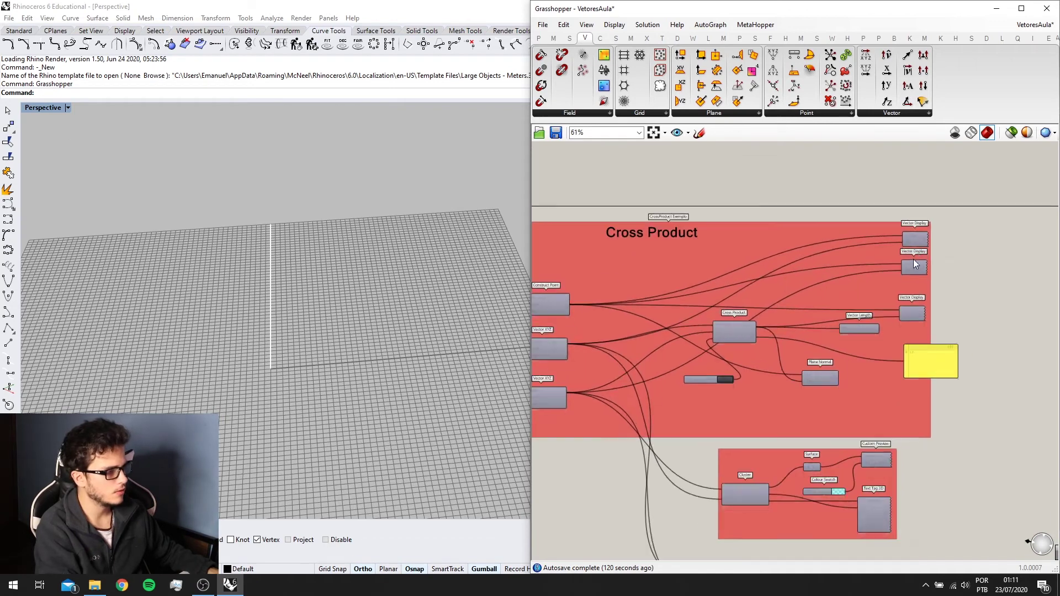
Turn on the preview of the upper two Vector Display components in the Cross Product group.
click(915, 238)
middle_click(915, 239)
click(936, 218)
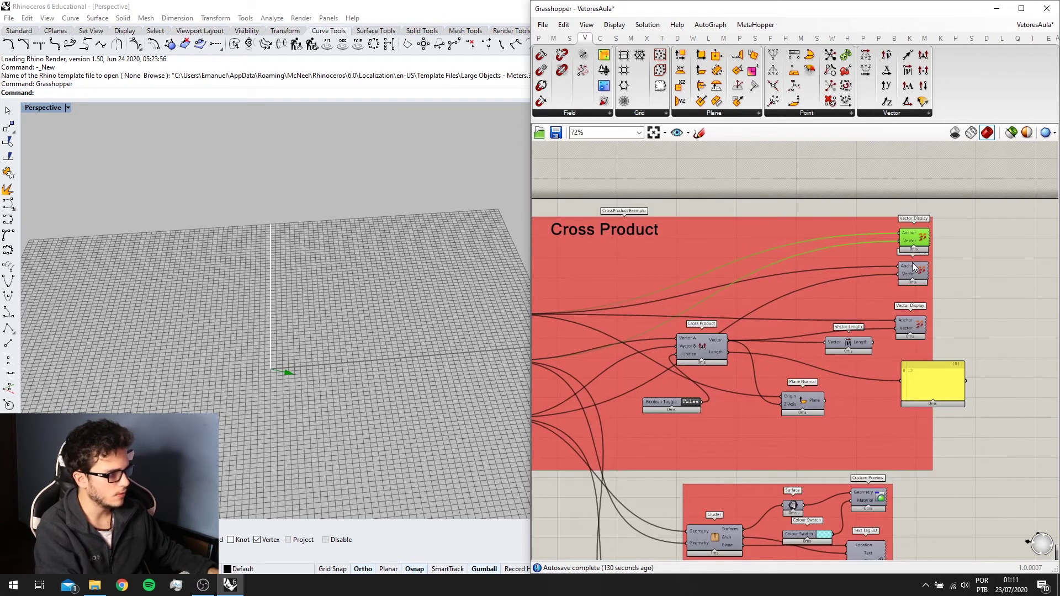
click(914, 270)
middle_click(914, 271)
click(935, 250)
scroll(374, 347, up, 2)
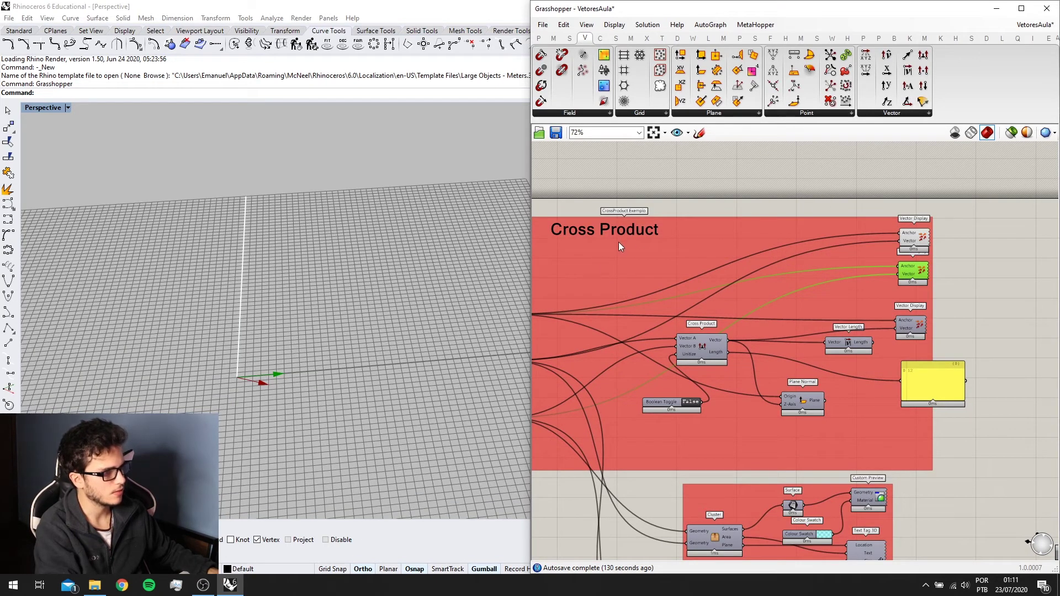
Turn on the preview of the third Vector Display, which shows the Cross Product's resulting vector, and view it in the viewport.
right_drag(730, 323, 794, 320)
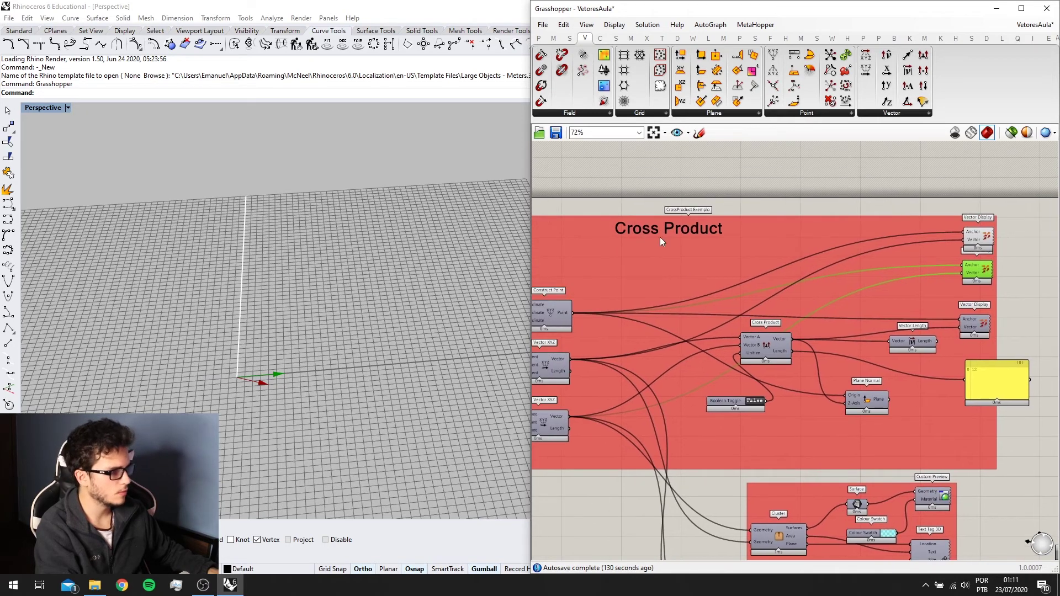
scroll(857, 280, up, 1)
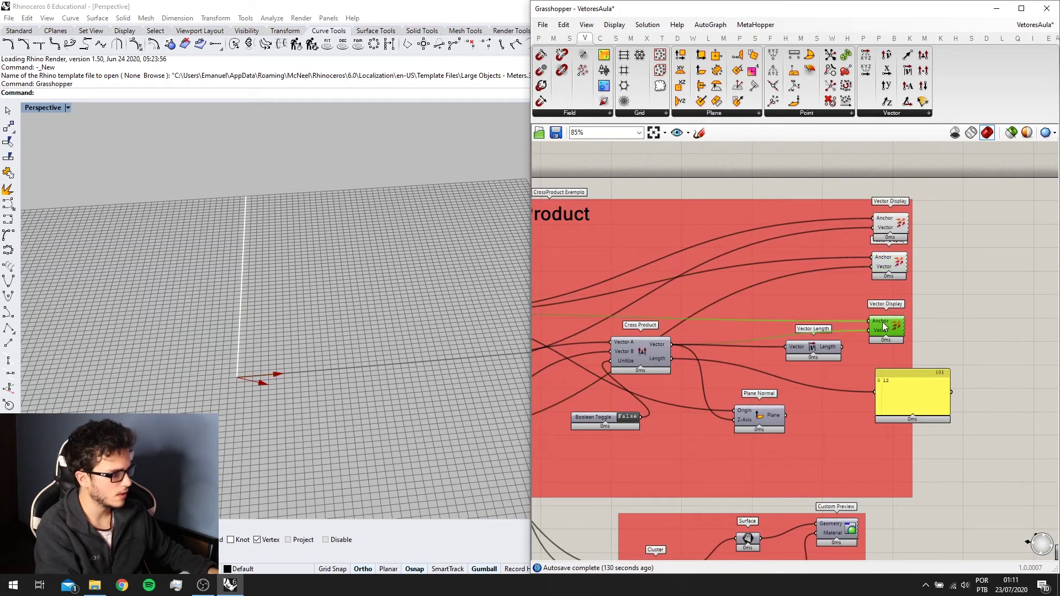
middle_click(883, 323)
click(902, 301)
right_drag(292, 290, 283, 298)
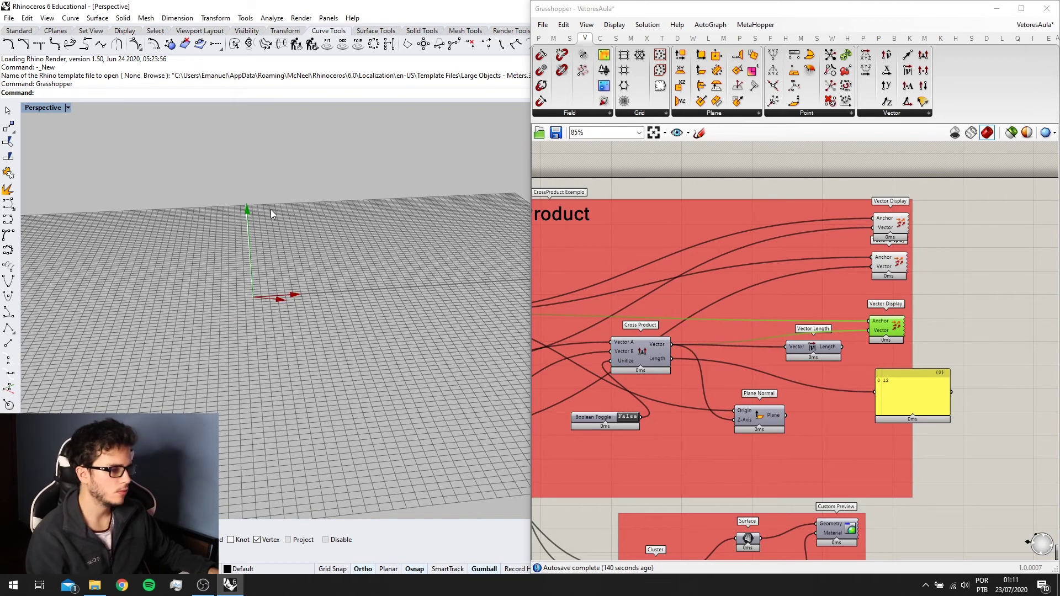
right_drag(274, 217, 277, 228)
Swap the two Vector XYZ outputs feeding Vector A and Vector B of the Cross Product, and view the resulting vector's direction.
right_drag(615, 309, 802, 275)
right_drag(395, 377, 323, 373)
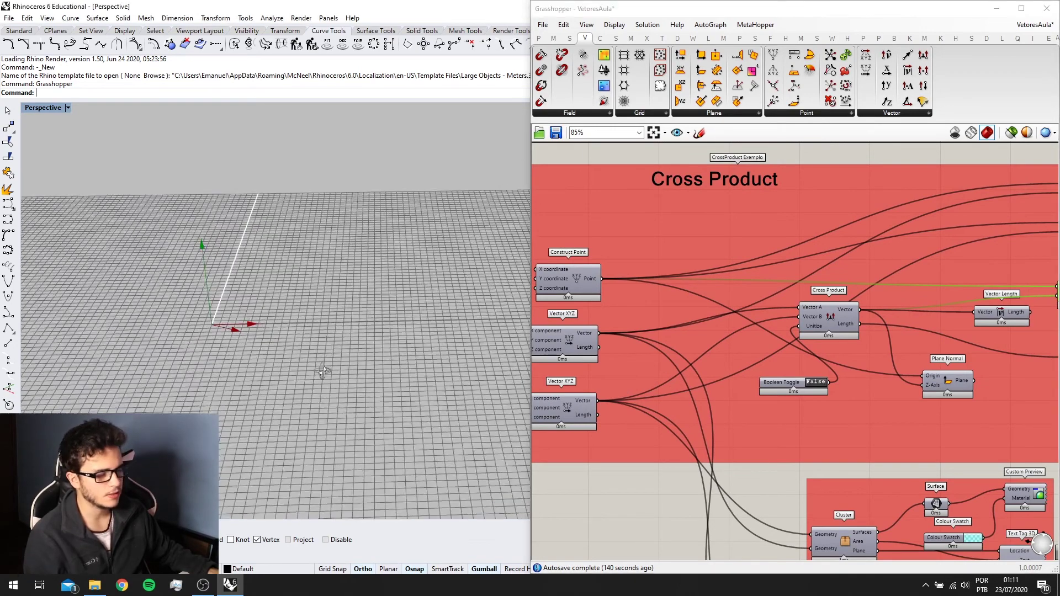
scroll(218, 295, up, 3)
right_drag(207, 299, 239, 238)
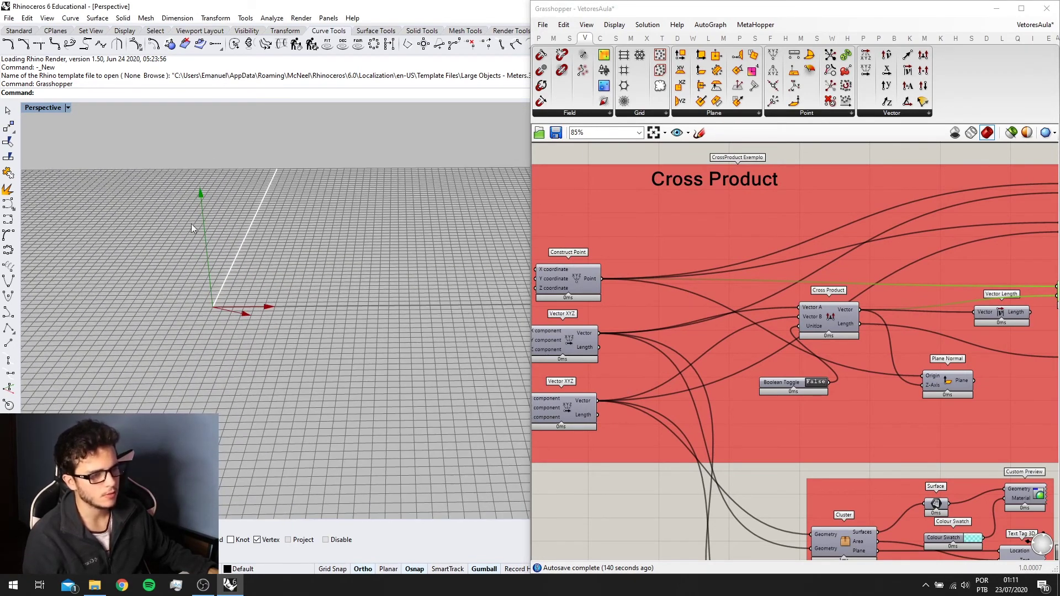
scroll(643, 338, down, 1)
scroll(632, 375, up, 1)
mouse_move(594, 387)
mouse_down()
mouse_move(641, 347)
mouse_move(591, 407)
mouse_up()
drag(771, 284, 801, 307)
right_drag(204, 331, 196, 363)
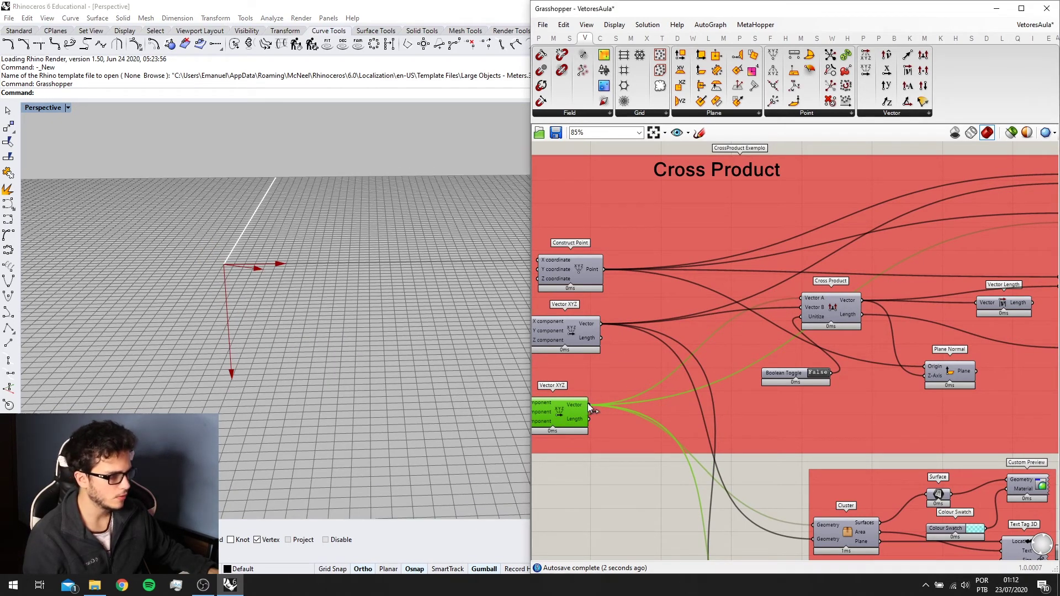
Reconnect the upper Vector XYZ to Vector A and the lower one to Vector B, and examine the Cross Product component.
drag(587, 404, 571, 325)
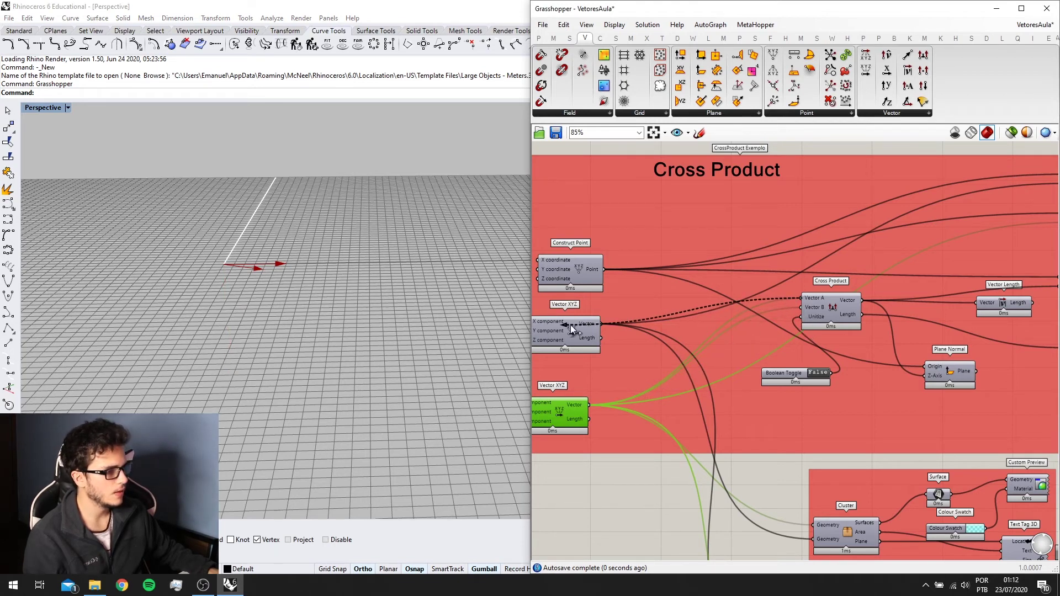
right_drag(287, 298, 246, 310)
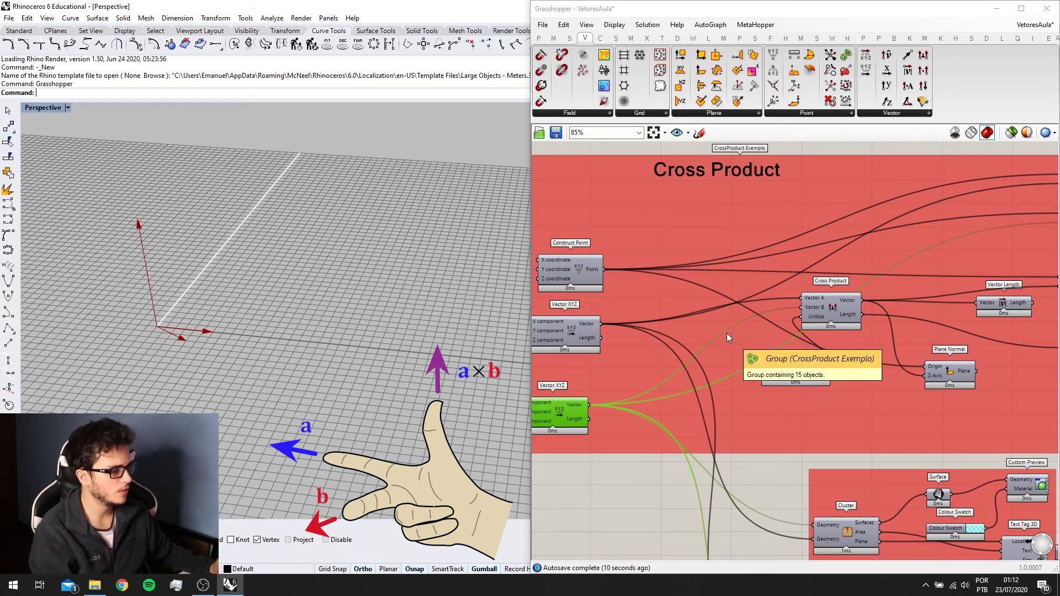
scroll(820, 294, up, 5)
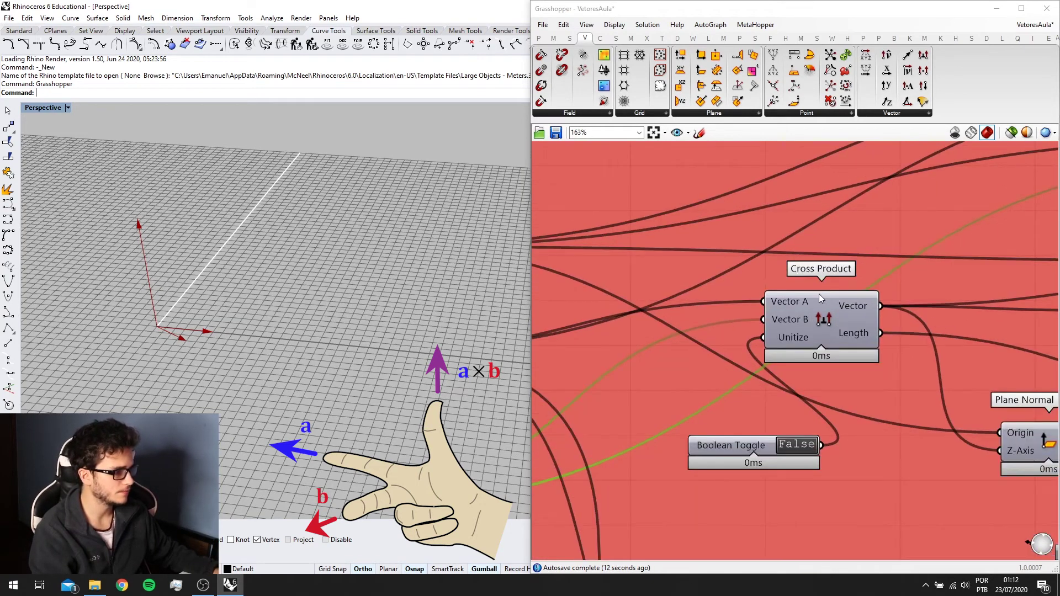
scroll(810, 299, down, 4)
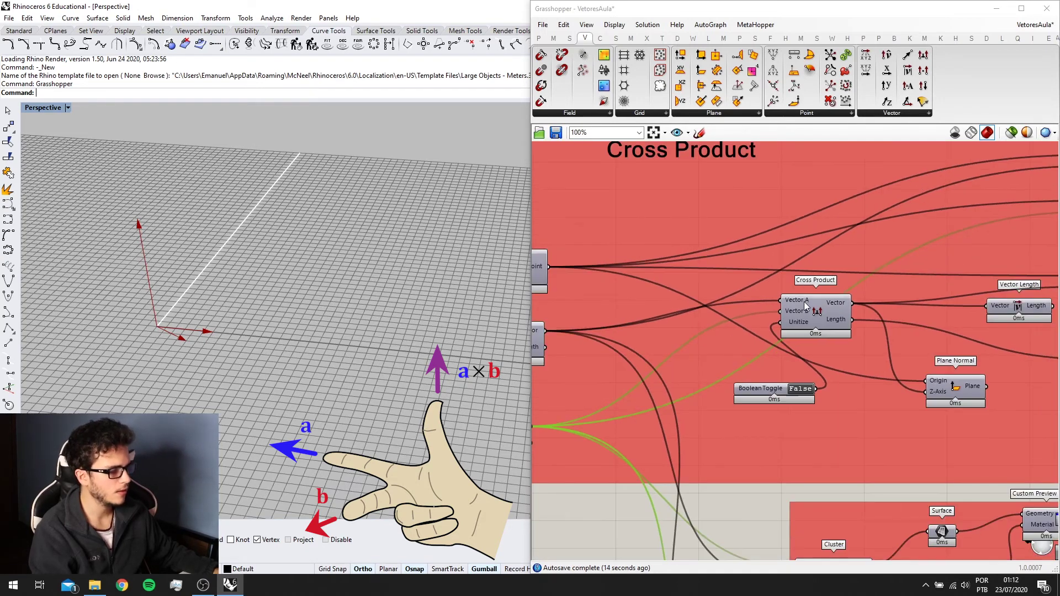
scroll(804, 301, up, 3)
mouse_move(809, 315)
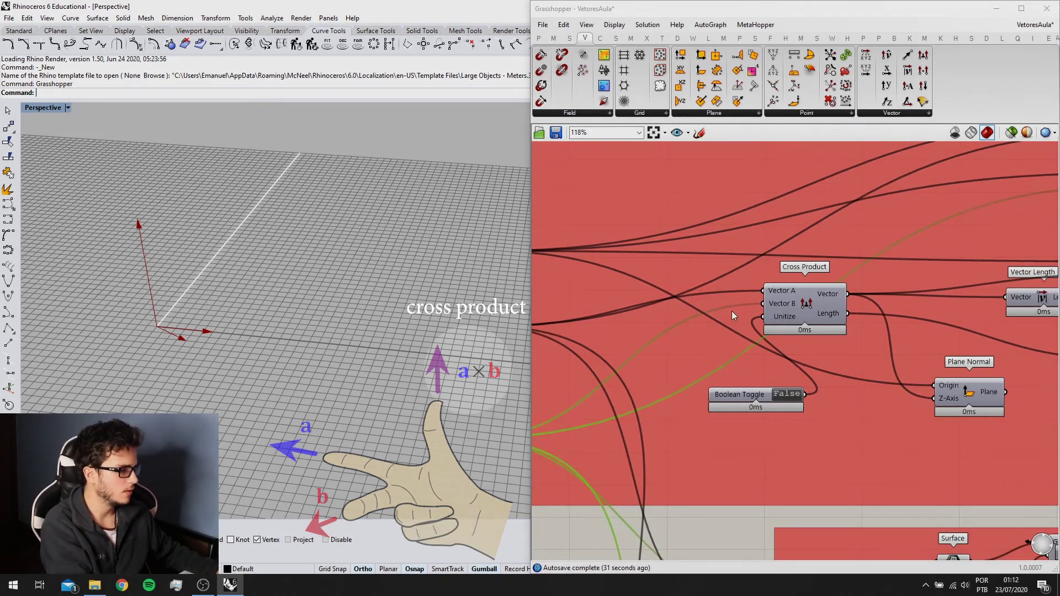
Set the Cross Product's Unitize toggle to True, view the unitized vector, and set the toggle back to False.
right_drag(732, 348, 761, 329)
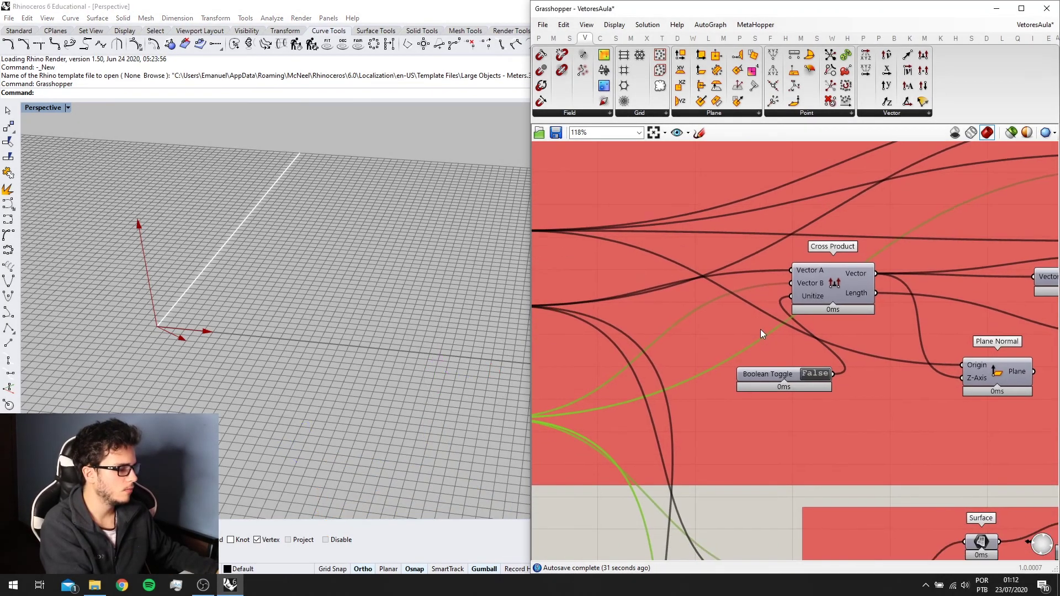
scroll(760, 330, down, 1)
right_drag(789, 364, 763, 367)
right_drag(892, 303, 790, 313)
scroll(699, 376, up, 1)
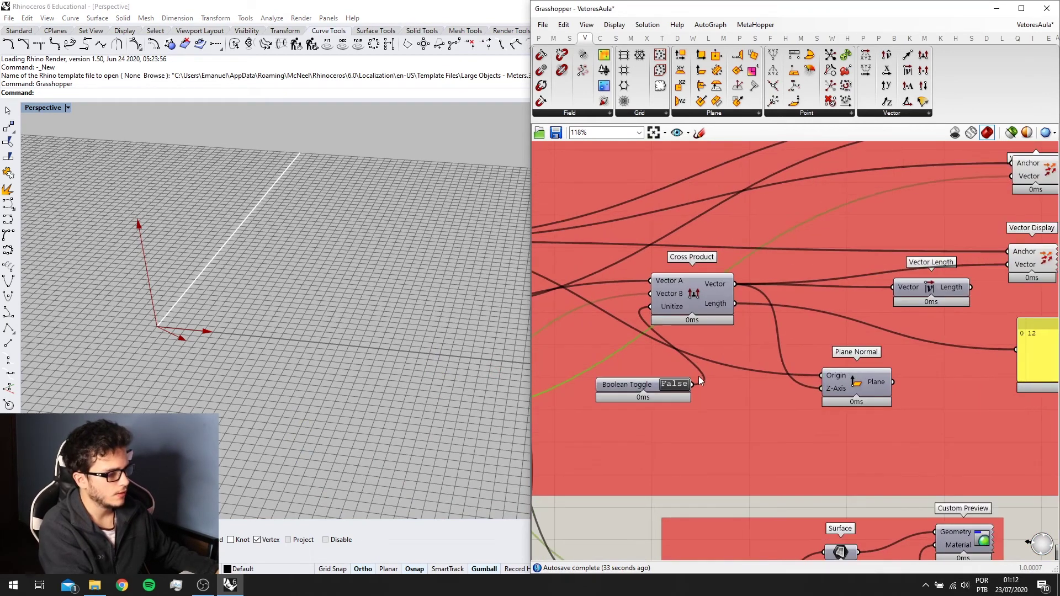
click(673, 386)
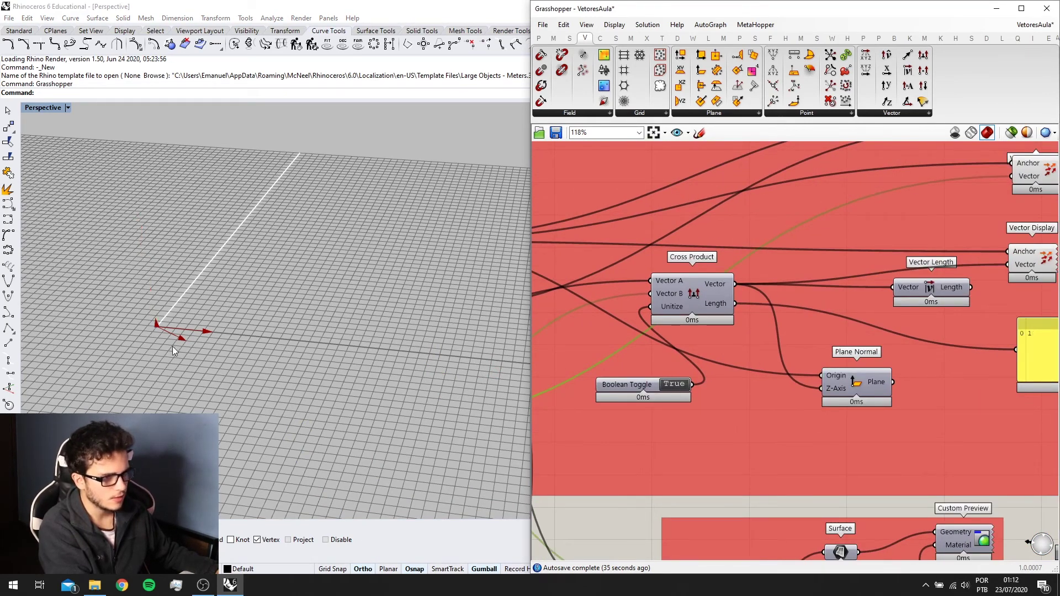
scroll(172, 346, up, 3)
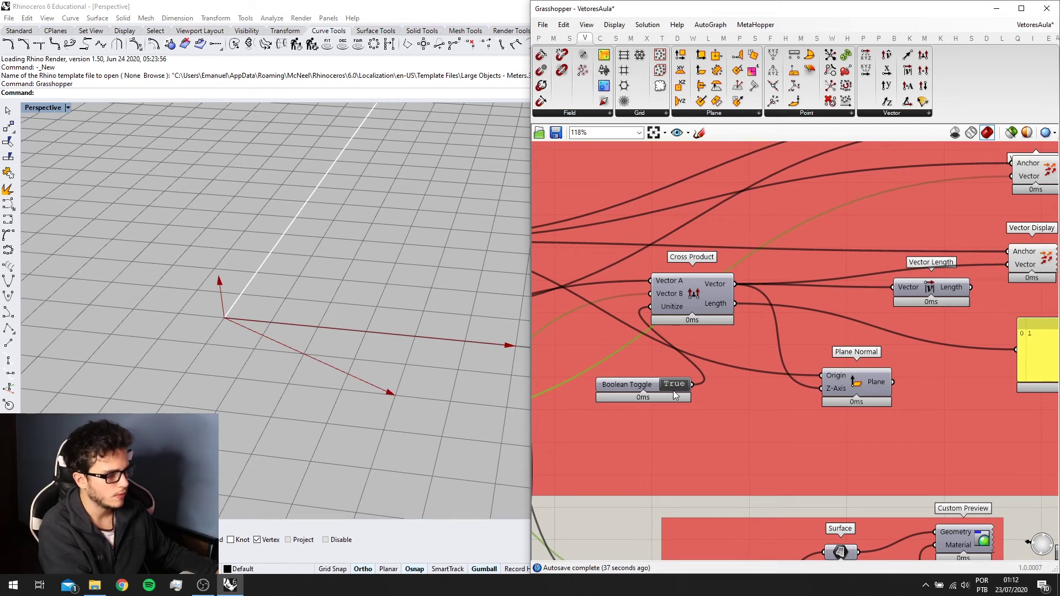
click(674, 388)
scroll(317, 367, down, 4)
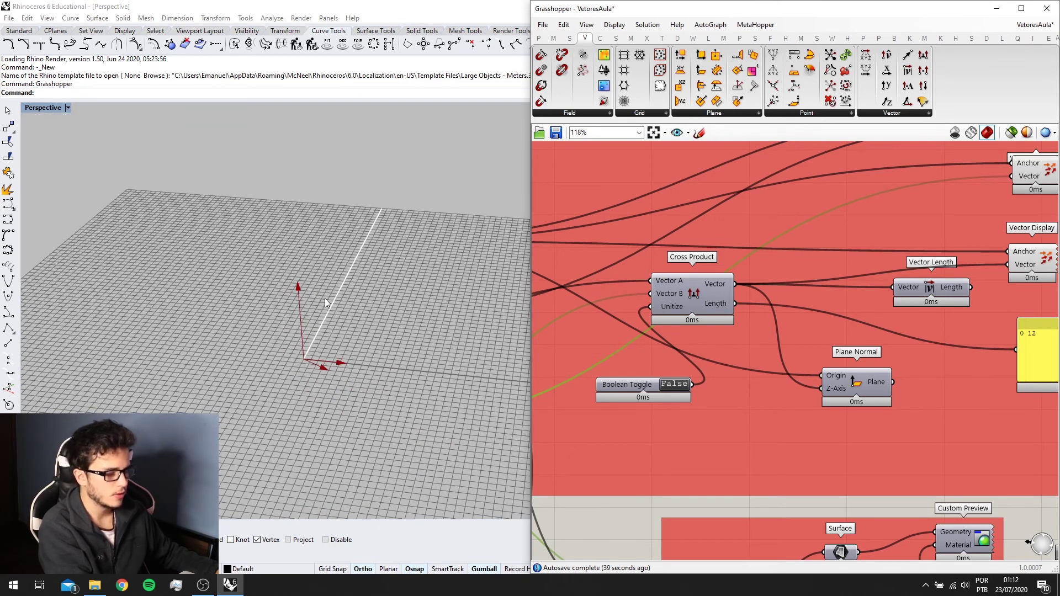
Examine the cross product vector against the plane of the two input vectors from several angles in the Perspective viewport.
scroll(324, 299, up, 1)
right_drag(312, 308, 474, 332)
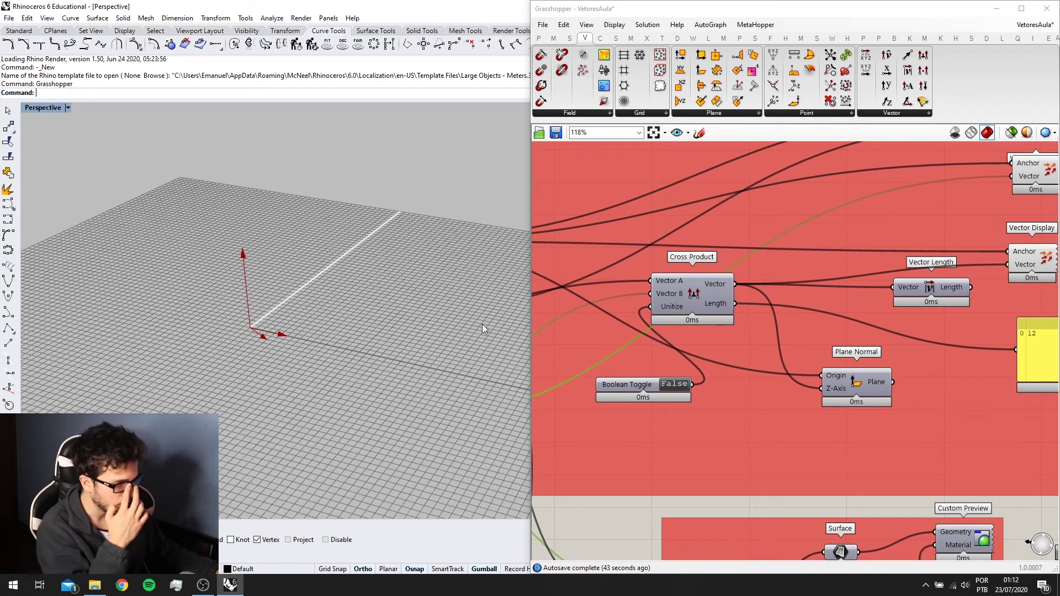
mouse_move(449, 347)
right_down()
mouse_move(436, 346)
mouse_move(451, 345)
right_up()
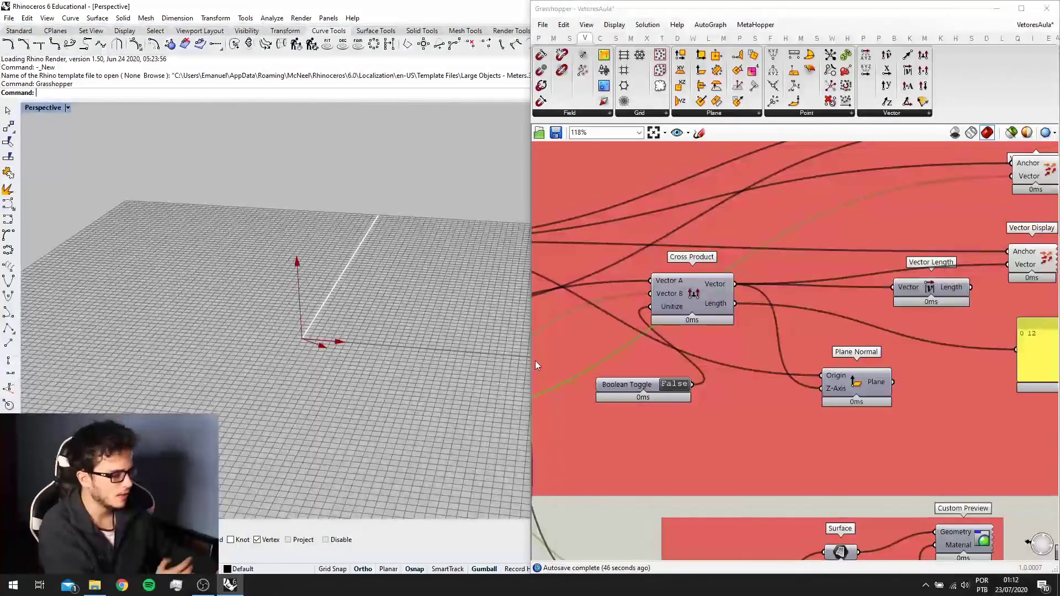
scroll(358, 372, up, 3)
right_drag(327, 347, 286, 369)
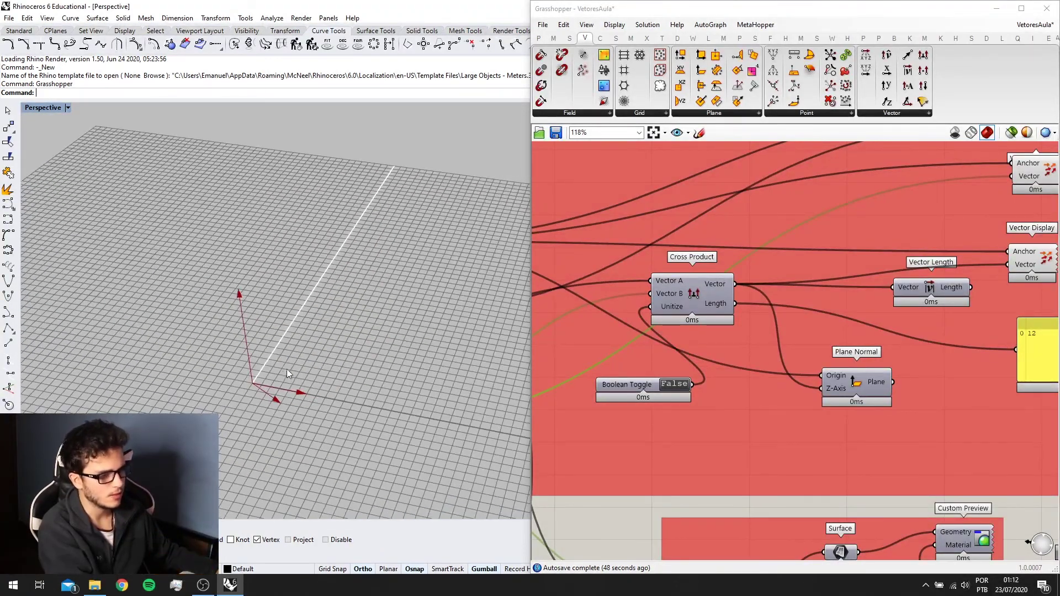
scroll(945, 366, down, 2)
right_drag(831, 363, 907, 334)
right_drag(324, 335, 260, 362)
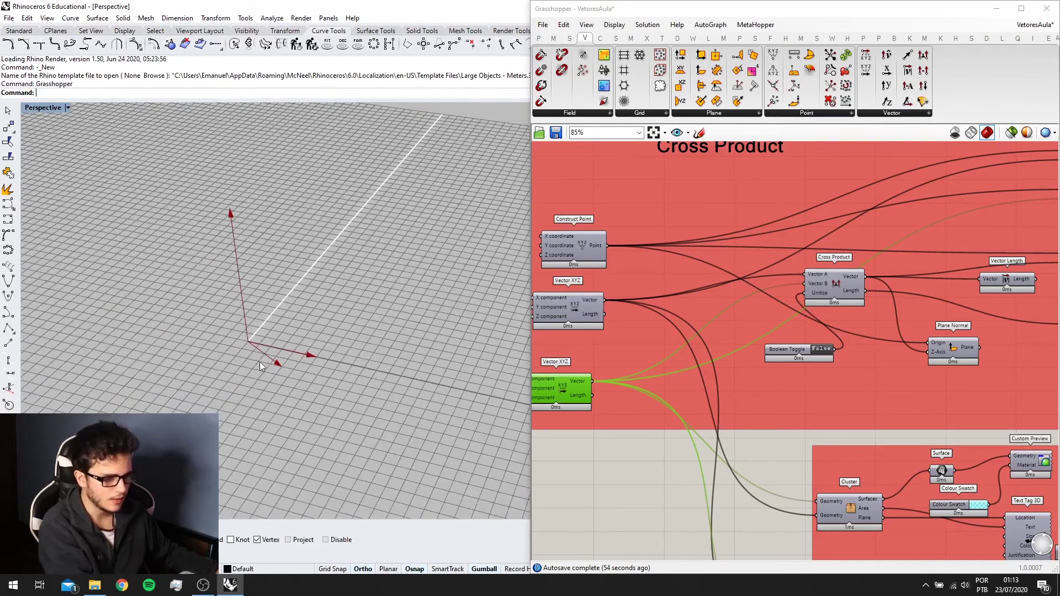
scroll(319, 359, up, 2)
scroll(246, 331, up, 6)
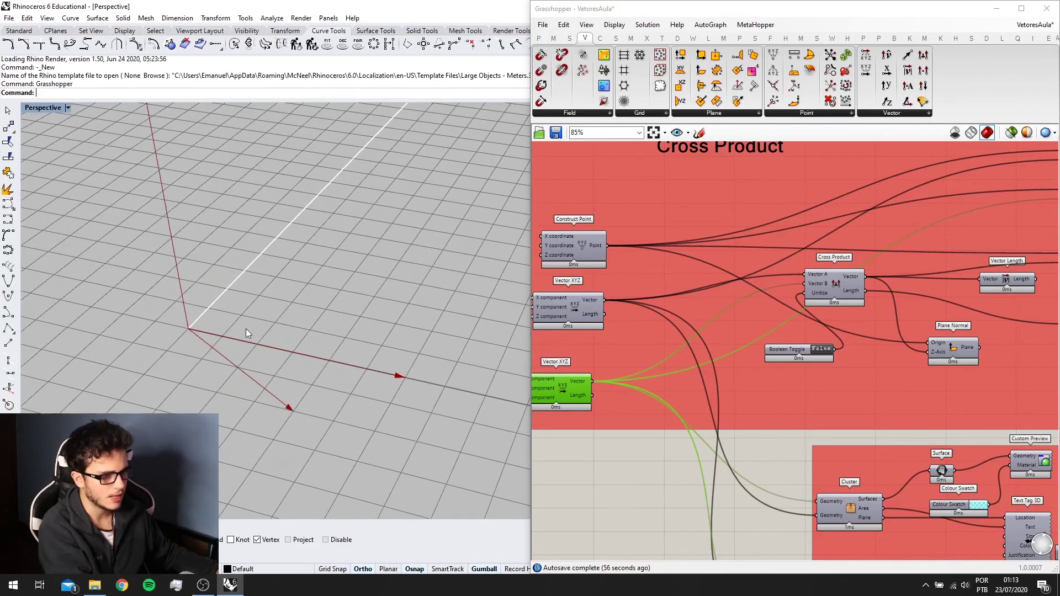
scroll(266, 339, down, 3)
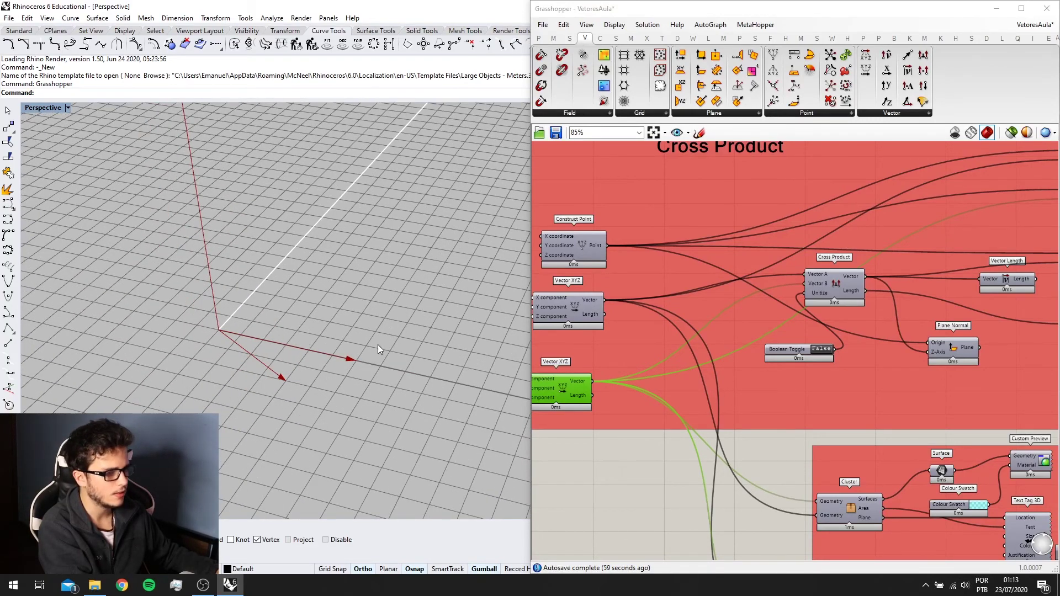
scroll(380, 347, down, 2)
right_drag(383, 349, 353, 354)
Turn on the Custom Preview of the Cluster's surface in the group below the Cross Product example.
scroll(784, 365, down, 1)
right_drag(804, 363, 757, 361)
right_drag(933, 413, 901, 369)
scroll(940, 425, up, 1)
scroll(900, 369, up, 1)
click(867, 364)
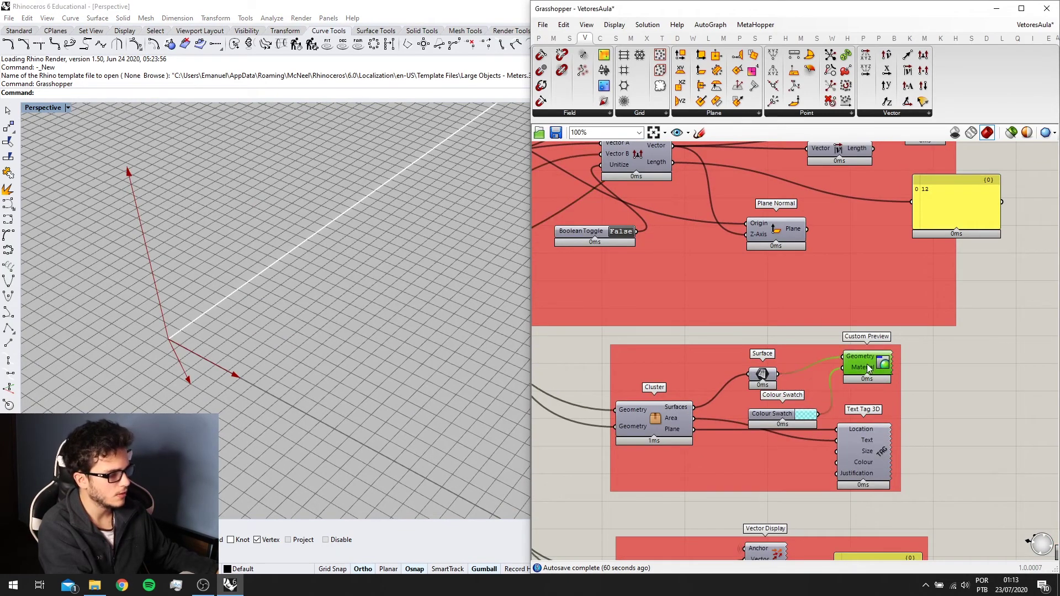
middle_click(867, 363)
click(831, 367)
click(800, 380)
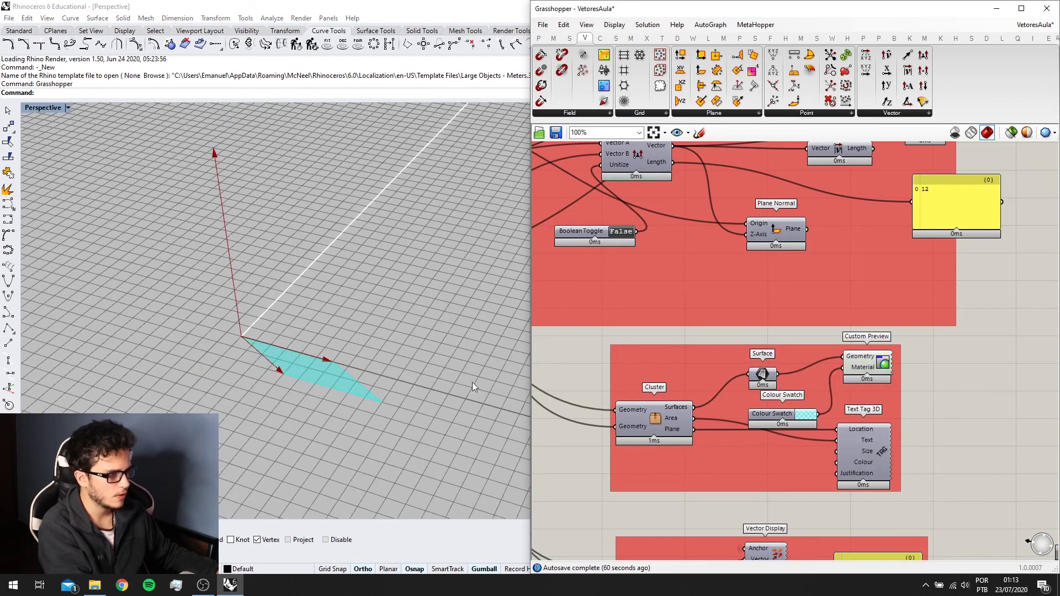
Inspect the parallelogram spanned by the two vectors, and turn on the preview of the Text Tag 3D showing its area.
scroll(467, 382, up, 6)
right_drag(136, 366, 192, 359)
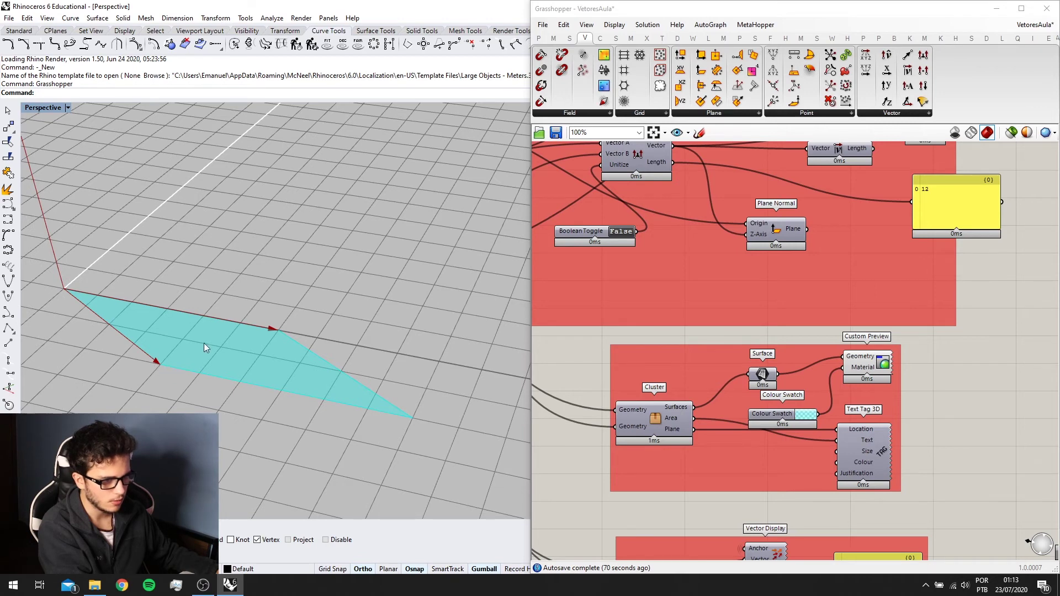
scroll(276, 337, down, 3)
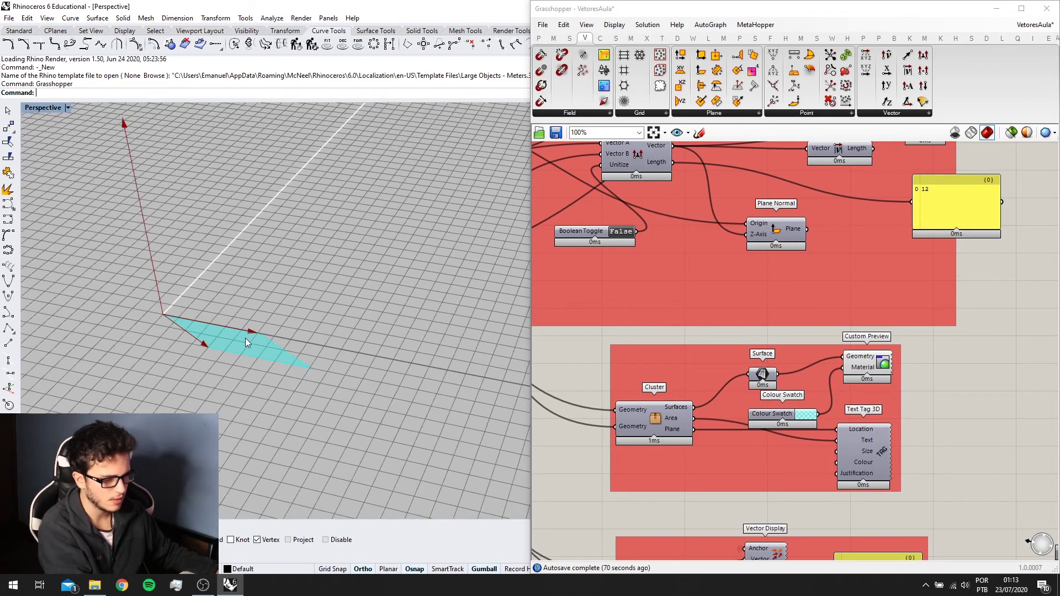
scroll(982, 370, down, 4)
right_drag(955, 382, 961, 382)
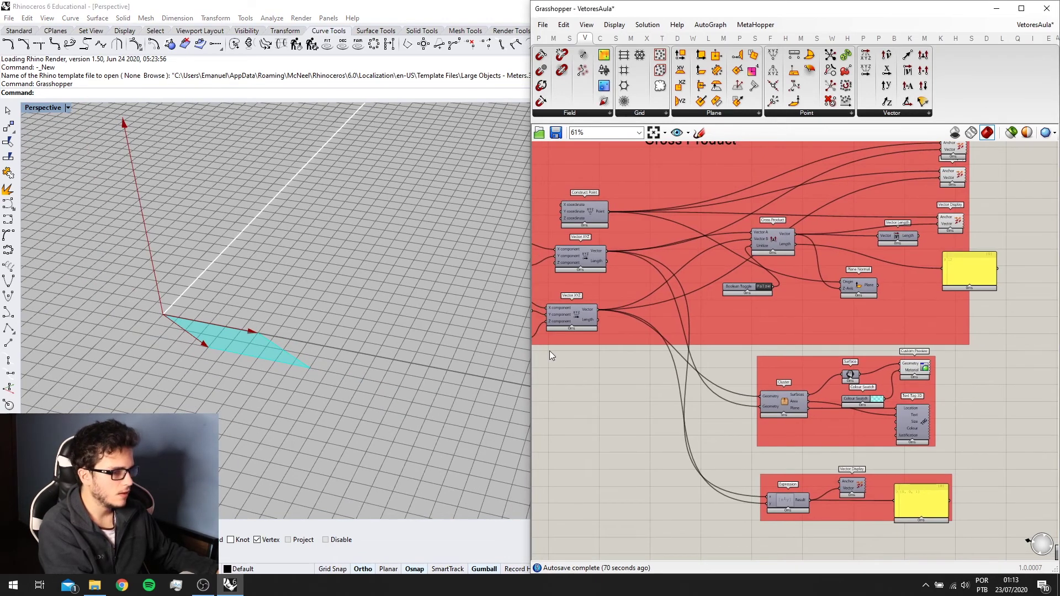
scroll(250, 395, up, 4)
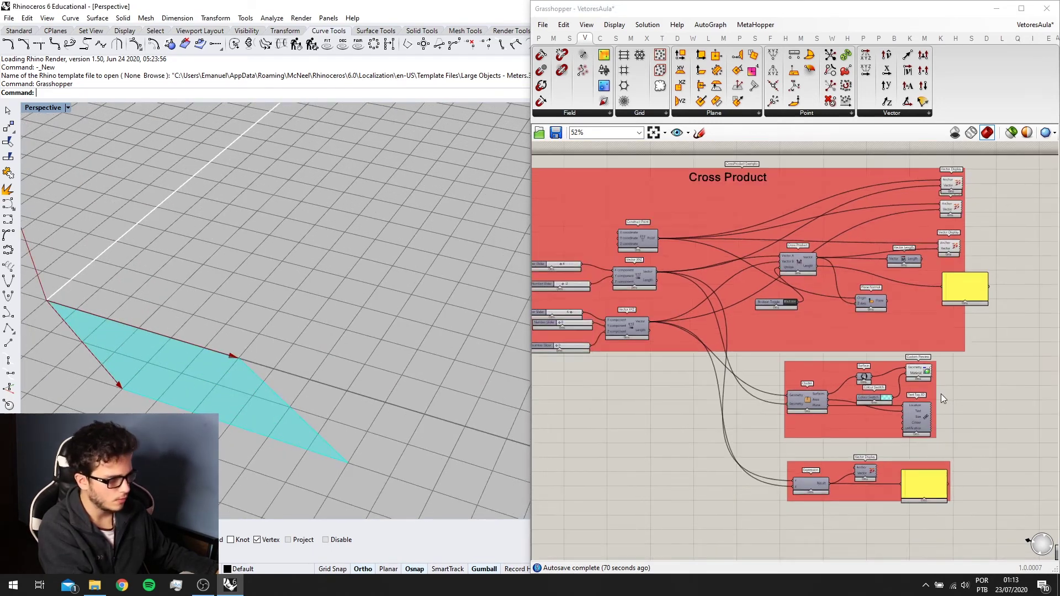
scroll(941, 393, up, 3)
scroll(897, 478, up, 1)
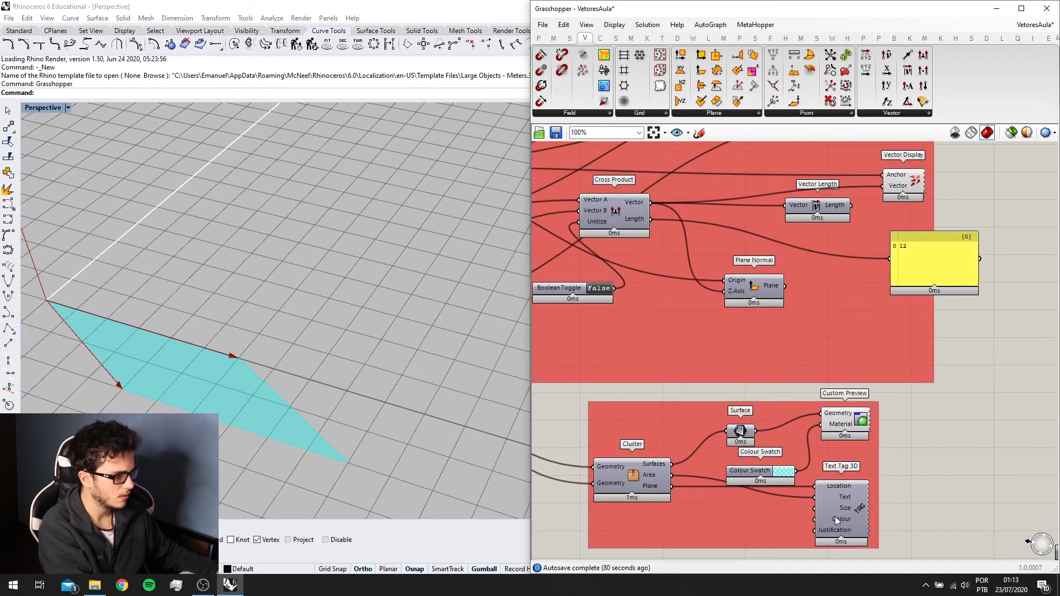
click(836, 516)
middle_click(836, 515)
click(857, 496)
Compare the parallelogram's area tag in the viewport with the panel reading the Cross Product's Length output.
scroll(293, 364, down, 5)
right_drag(337, 387, 343, 420)
scroll(310, 376, down, 4)
scroll(359, 471, up, 4)
scroll(359, 471, down, 4)
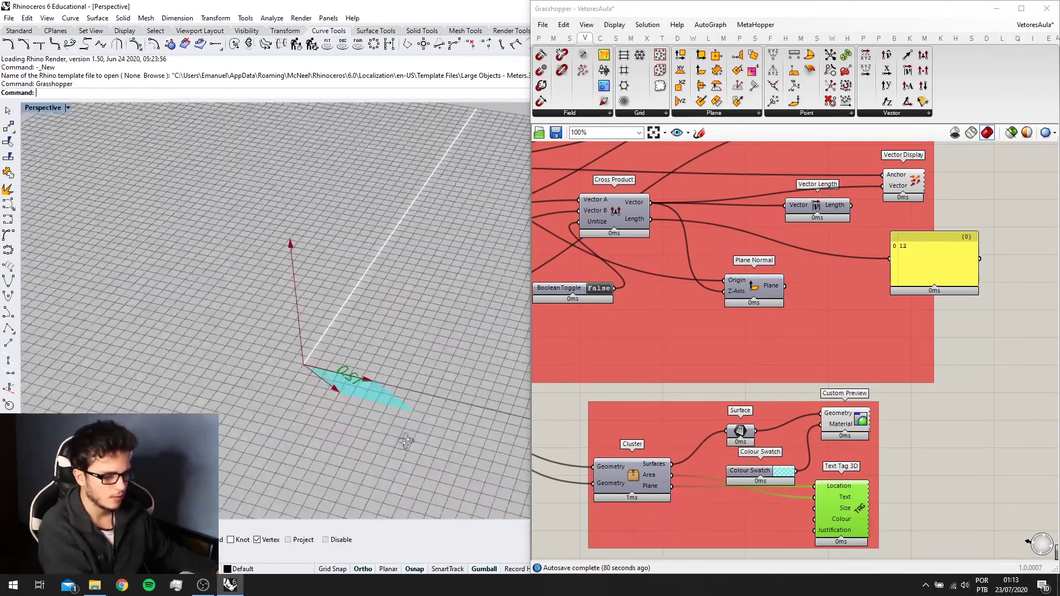
right_drag(358, 471, 237, 265)
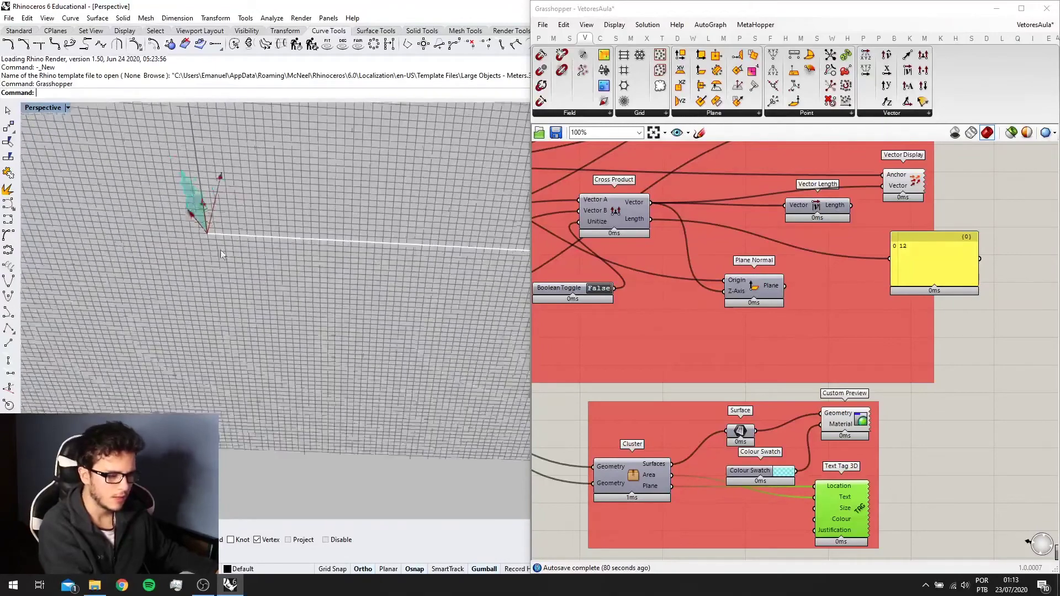
scroll(179, 168, up, 7)
scroll(947, 245, up, 1)
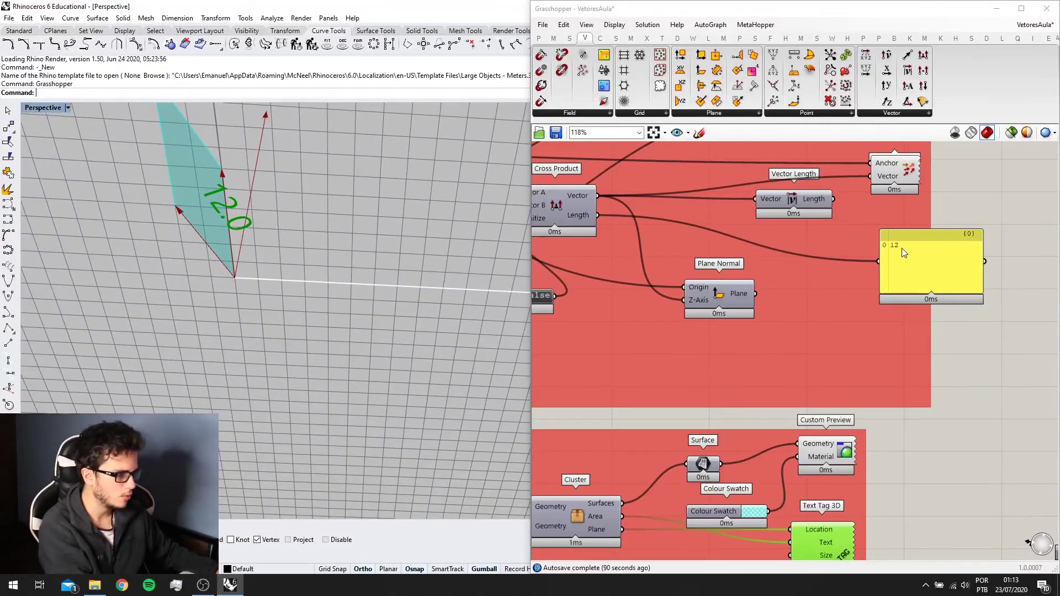
right_drag(405, 330, 413, 301)
right_drag(967, 357, 931, 326)
scroll(315, 251, down, 8)
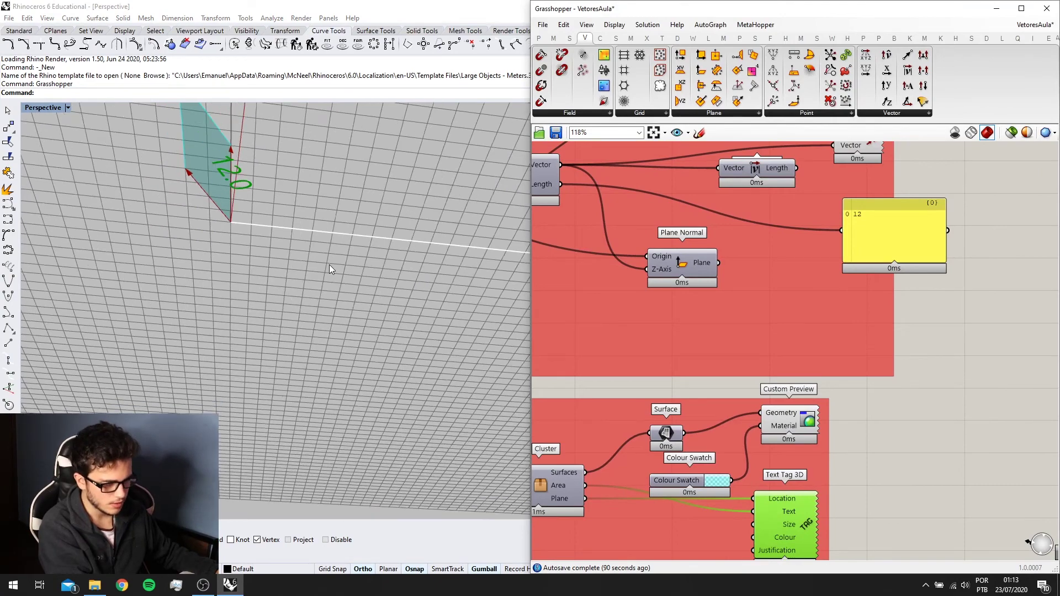
Set the X component slider of the second Vector XYZ in the Cross Product example to 4.
right_drag(354, 259, 448, 342)
scroll(837, 336, down, 2)
right_drag(603, 300, 863, 383)
right_drag(641, 360, 709, 344)
scroll(639, 391, up, 2)
mouse_move(656, 380)
mouse_down()
mouse_move(618, 377)
mouse_move(642, 379)
mouse_up()
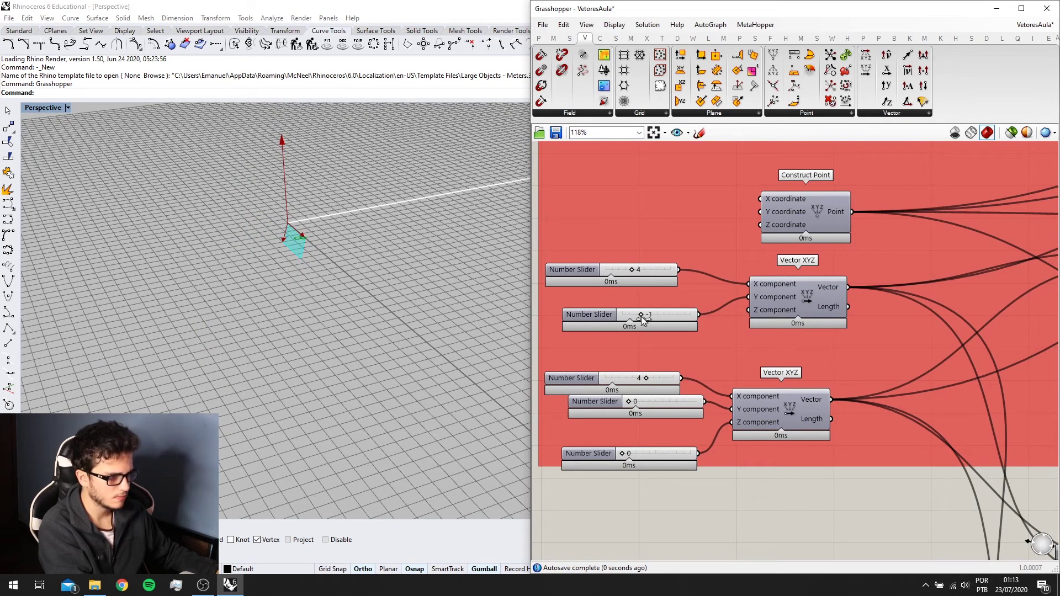
Set the first Vector XYZ's X component to 8 and its Y component to 7.
mouse_move(641, 316)
mouse_down()
mouse_move(670, 324)
mouse_move(651, 323)
mouse_up()
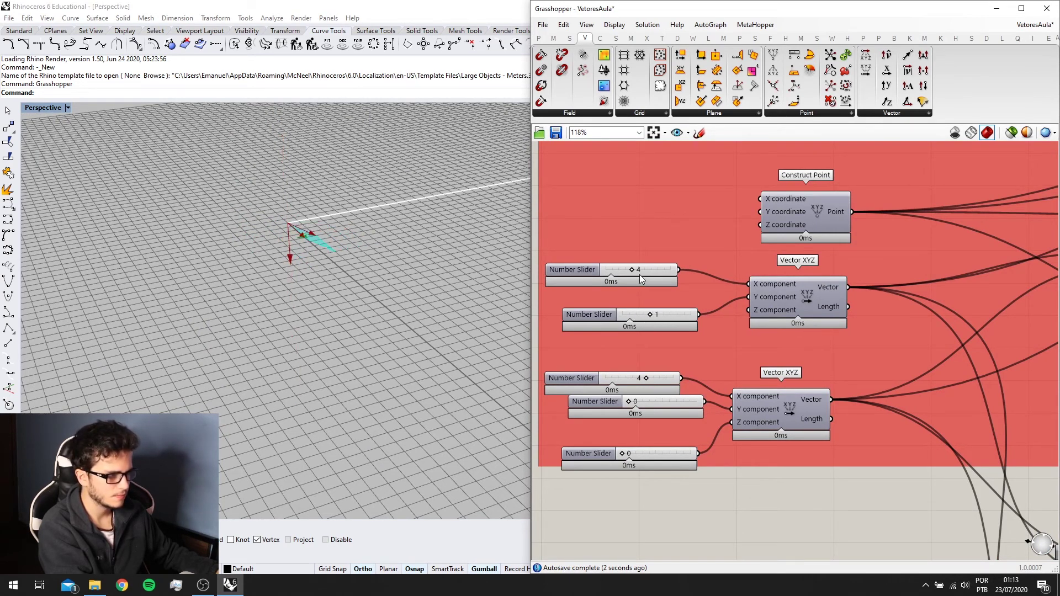
right_drag(430, 265, 338, 326)
drag(650, 315, 677, 315)
right_drag(394, 302, 358, 251)
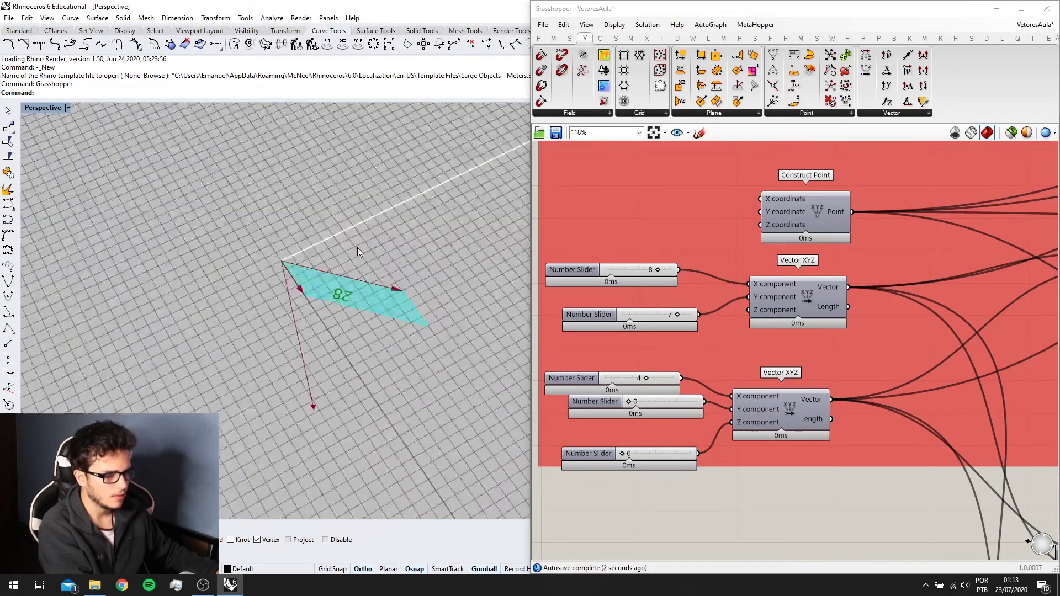
Check the resized parallelogram's area tag against the panel on the Cross Product's Length output.
scroll(394, 334, down, 2)
right_drag(393, 333, 398, 352)
scroll(889, 345, down, 1)
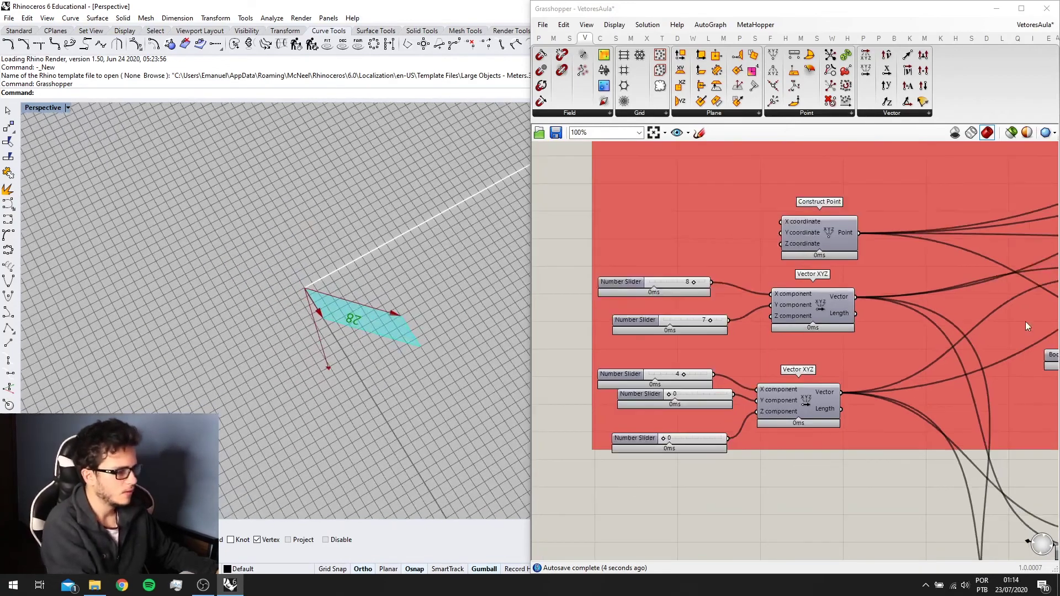
right_drag(1027, 325, 719, 304)
right_drag(333, 283, 328, 300)
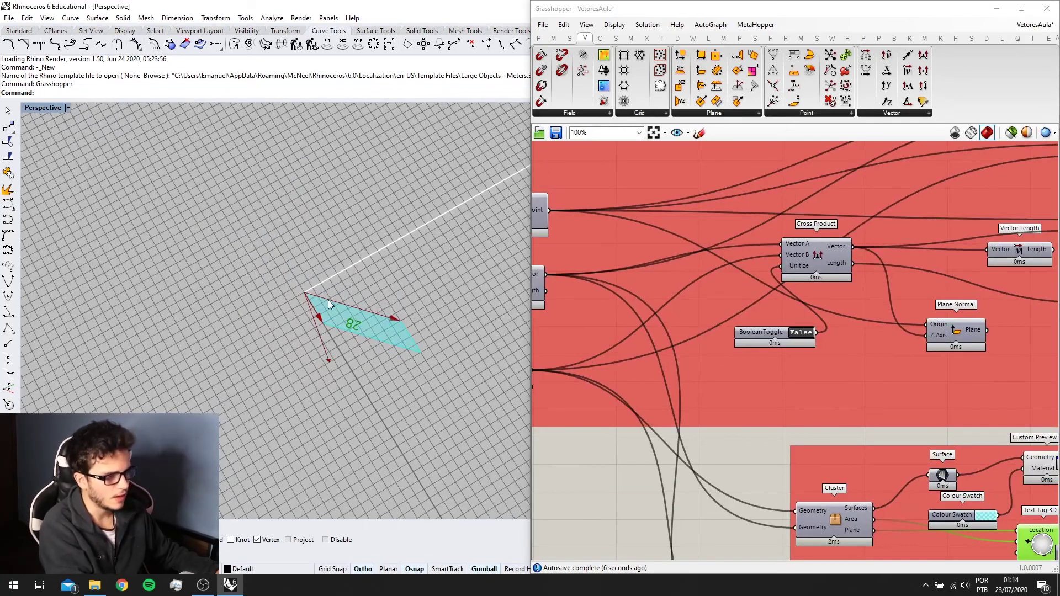
scroll(326, 300, up, 2)
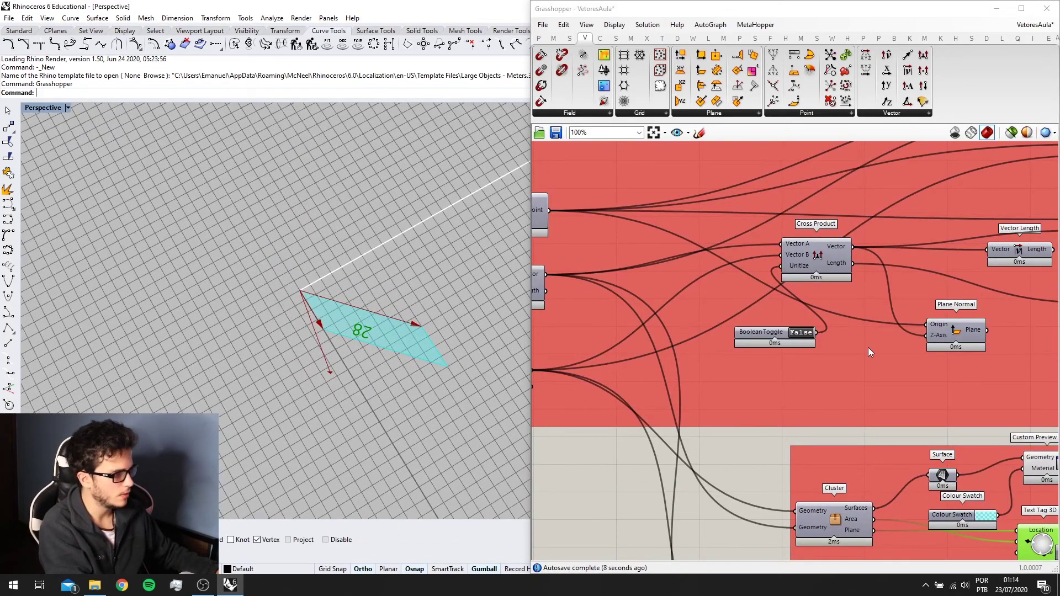
scroll(868, 347, down, 2)
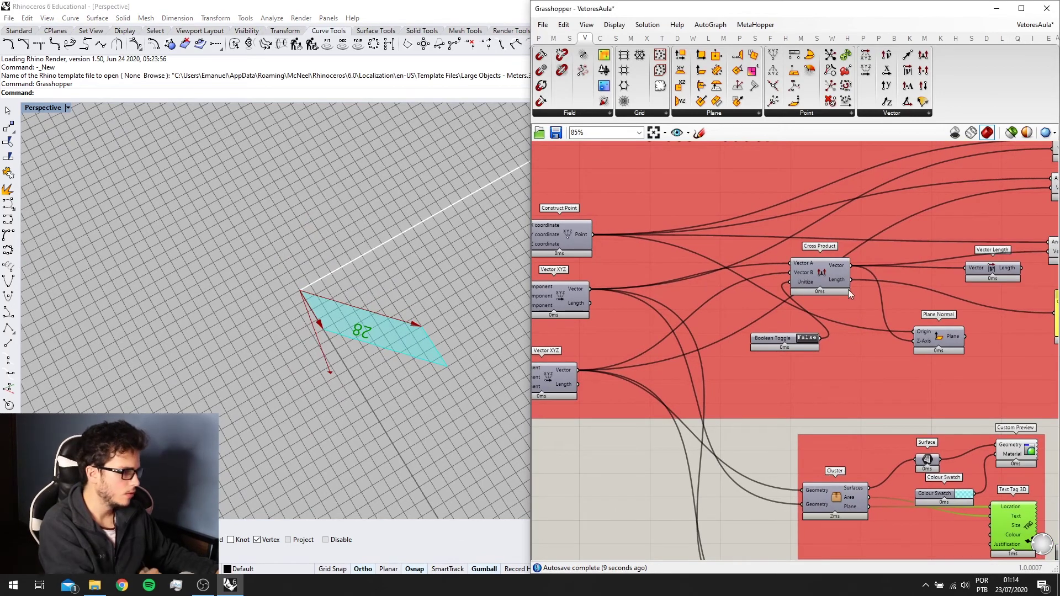
right_drag(800, 290, 715, 312)
Examine the cross product vector's direction and length relative to the parallelogram from several angles in the Perspective viewport.
right_drag(456, 353, 334, 299)
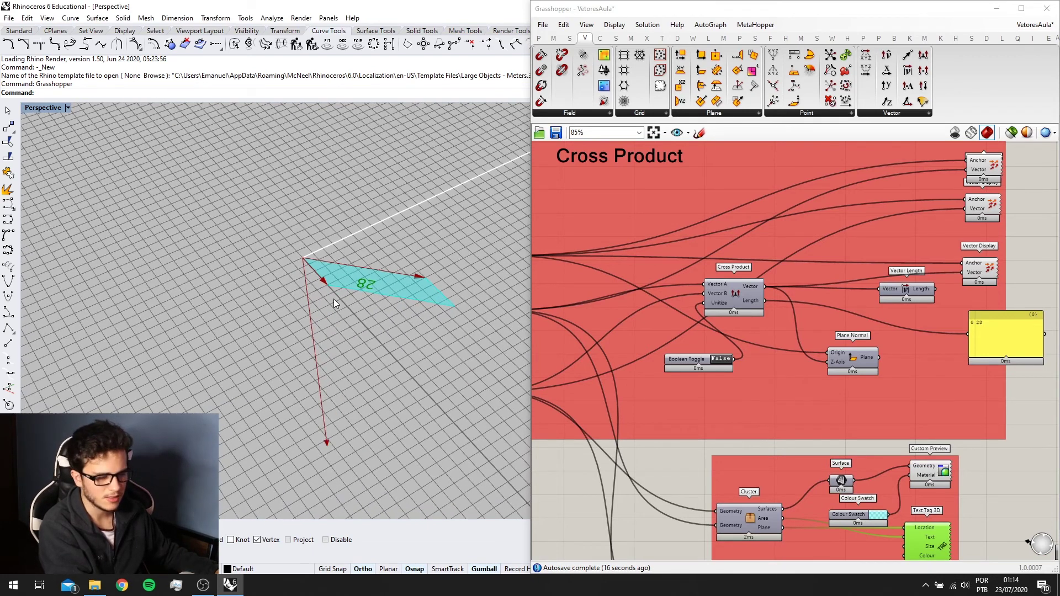
right_drag(344, 326, 351, 328)
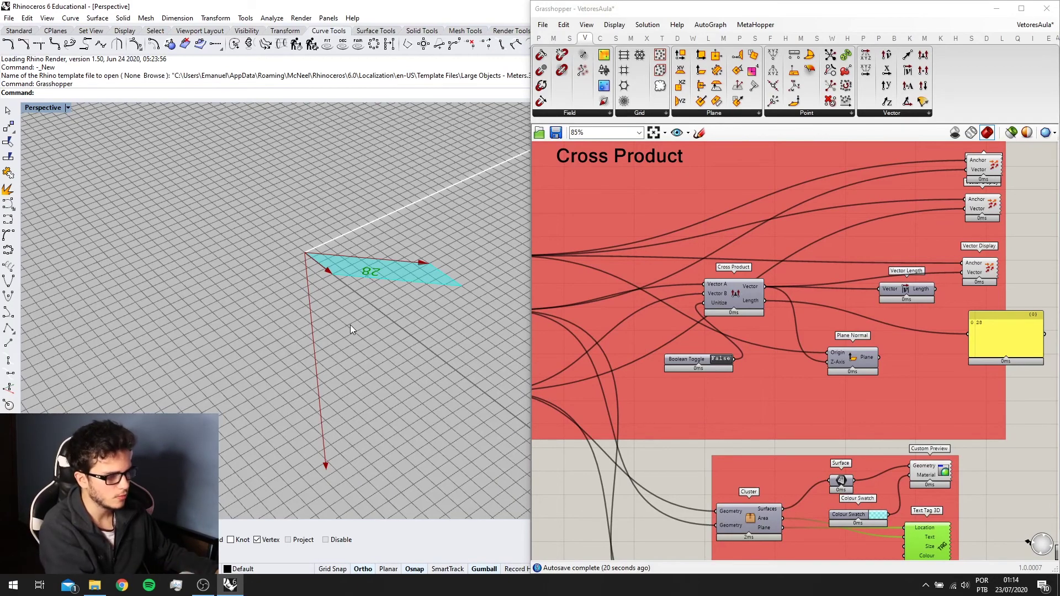
right_drag(351, 325, 348, 349)
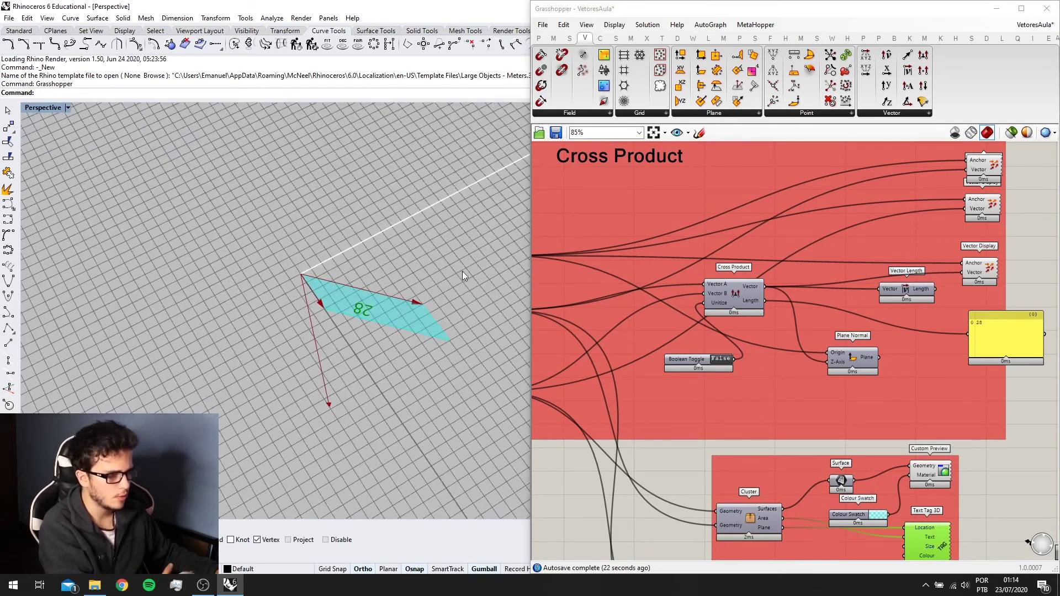
right_drag(426, 316, 253, 283)
scroll(788, 349, up, 1)
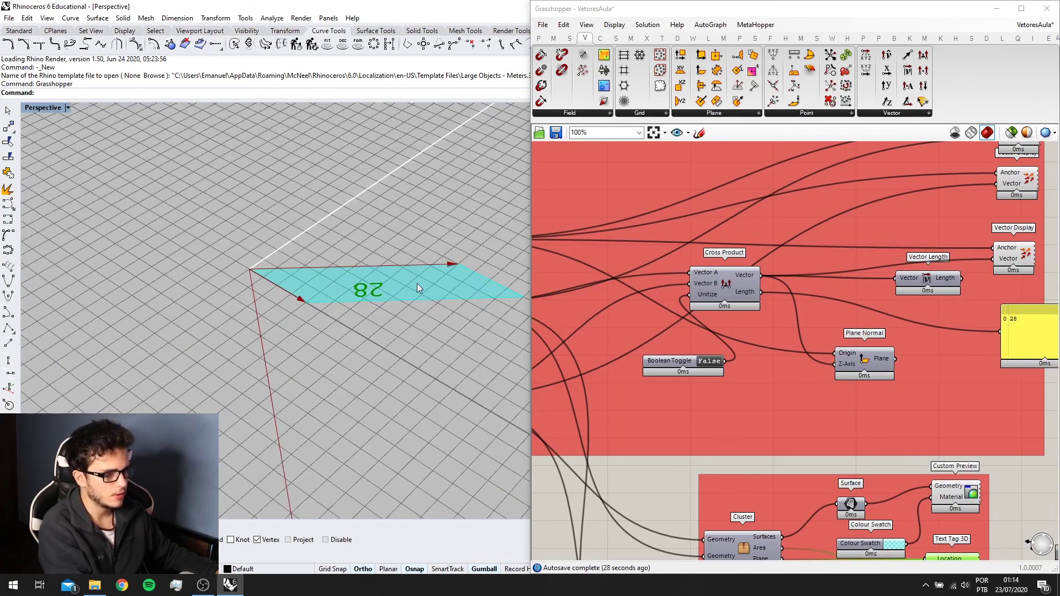
right_drag(384, 288, 356, 310)
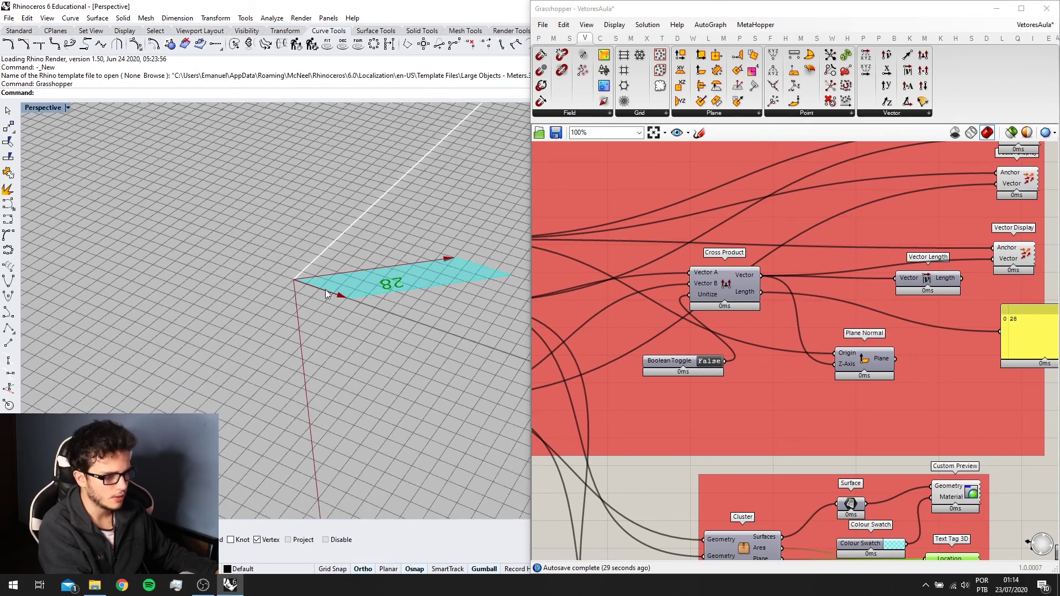
right_drag(326, 384, 308, 359)
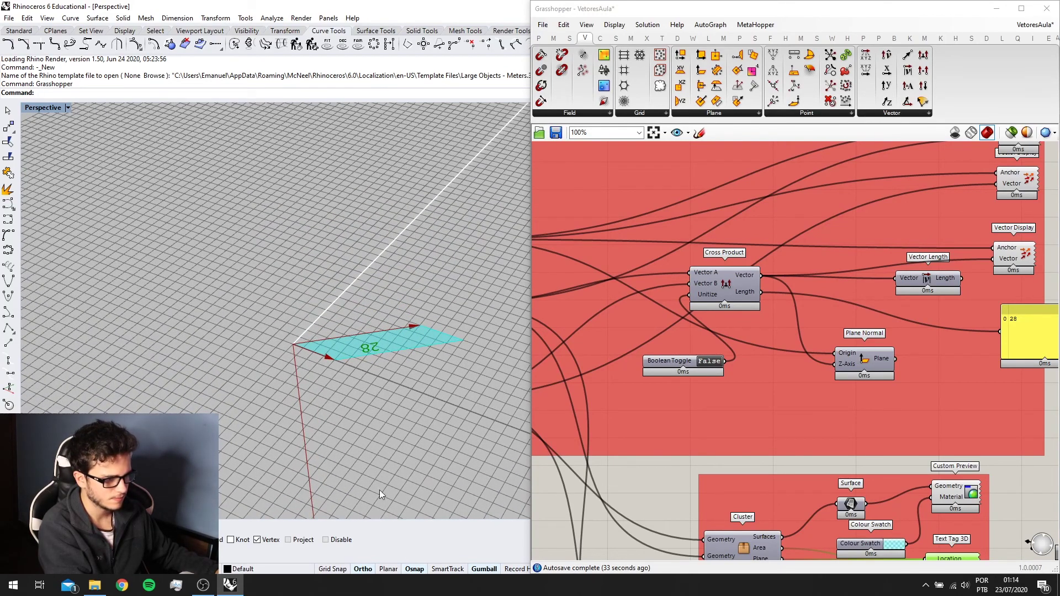
right_drag(379, 489, 327, 365)
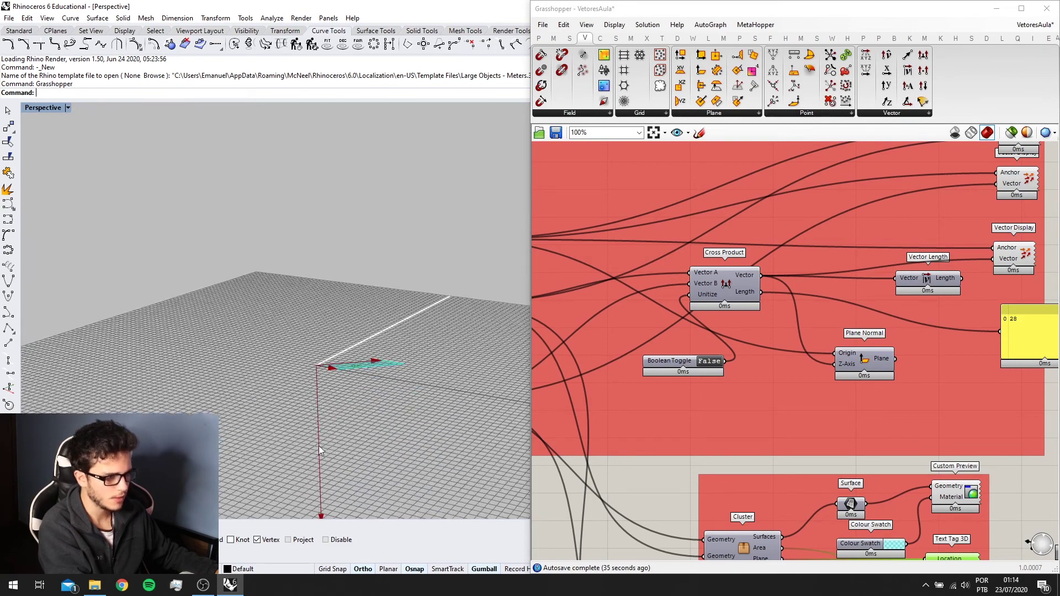
Preview the Plane Normal component's plane in the viewport and hide it again.
scroll(926, 420, up, 1)
click(856, 343)
middle_click(853, 350)
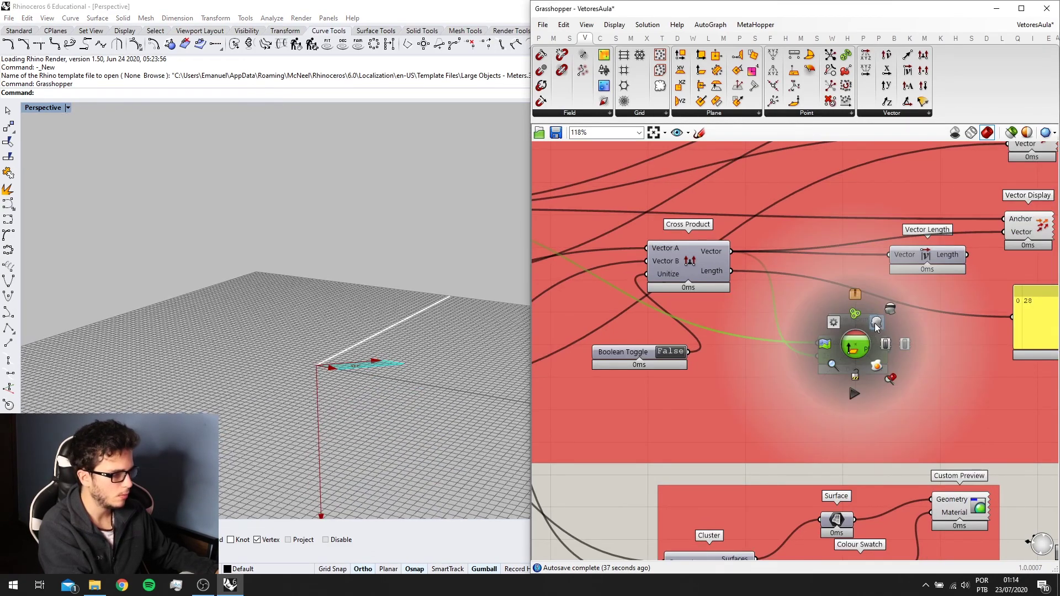
click(862, 314)
right_drag(426, 355, 417, 392)
middle_click(831, 344)
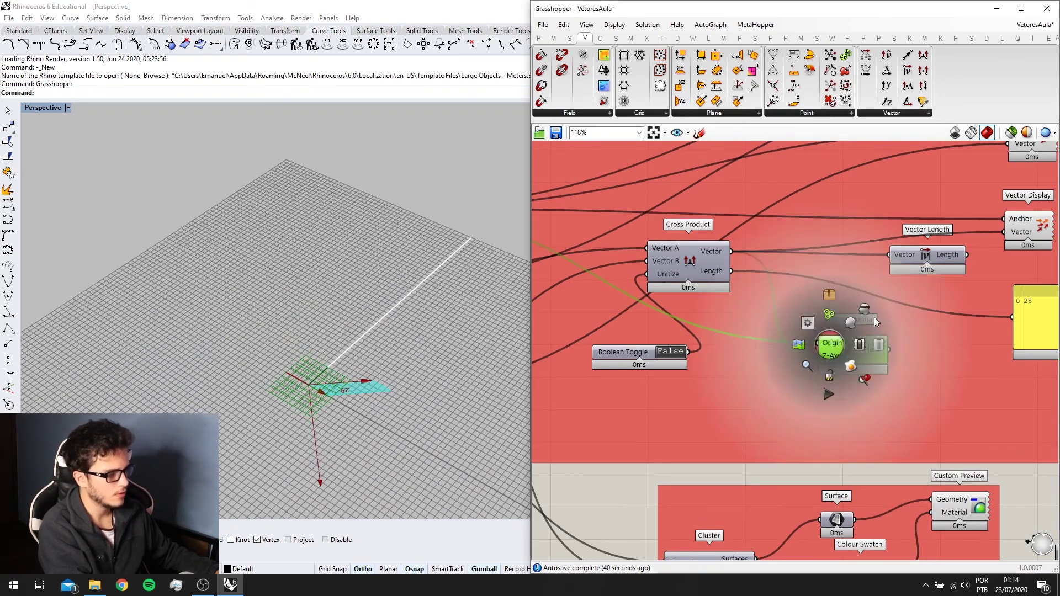
click(864, 314)
right_drag(381, 345, 394, 367)
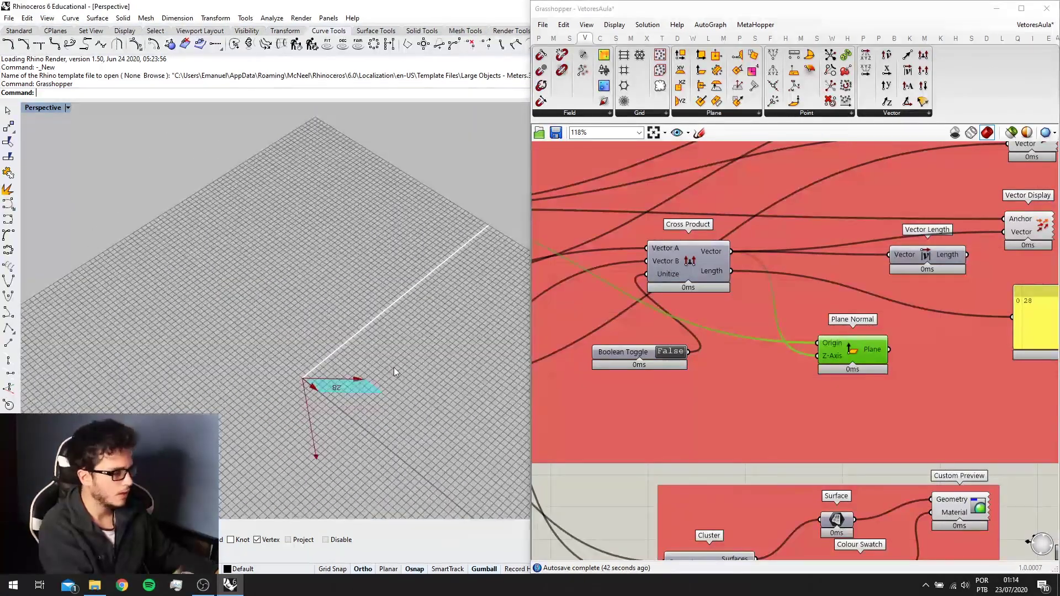
Turn off the preview of the Vector Displays, Custom Preview and Text Tag 3D in the Cross Product and parallelogram groups.
scroll(917, 414, down, 2)
right_drag(977, 407, 837, 331)
scroll(848, 394, down, 1)
scroll(887, 343, down, 2)
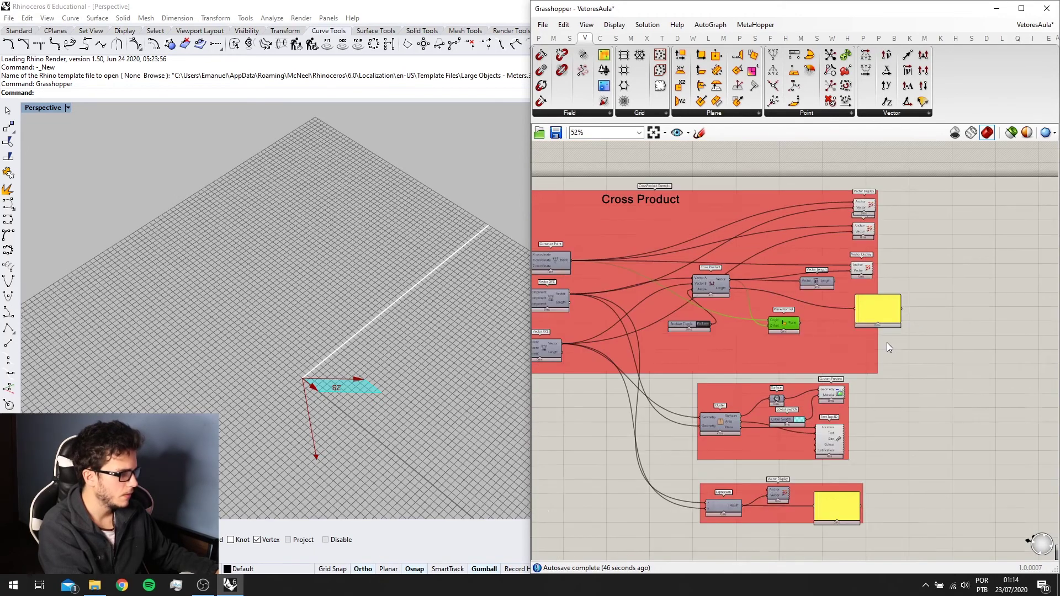
right_drag(870, 311, 868, 349)
scroll(863, 269, up, 2)
scroll(863, 270, down, 2)
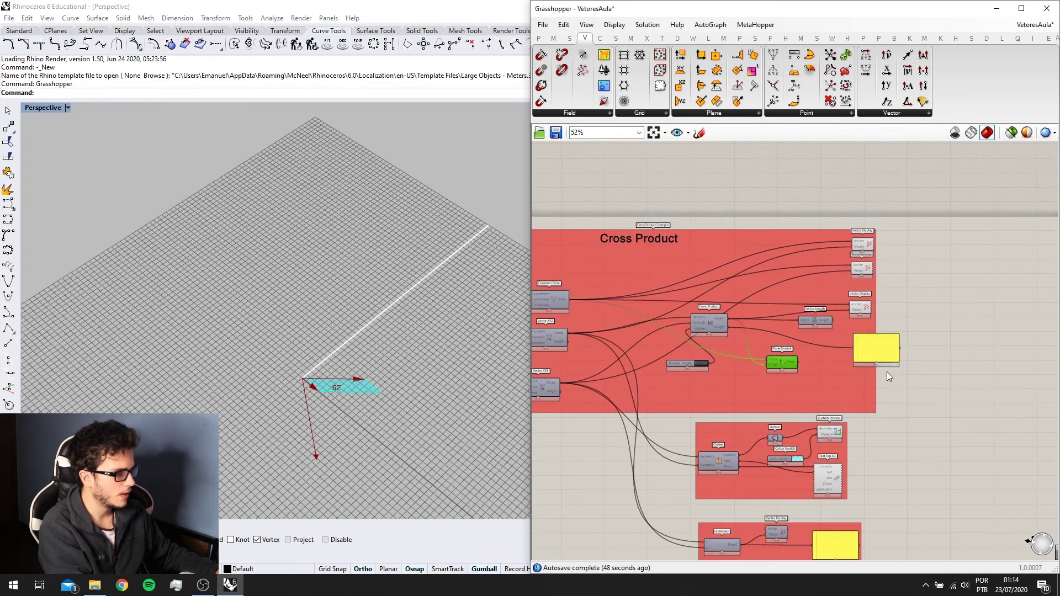
drag(902, 485, 751, 244)
middle_click(799, 248)
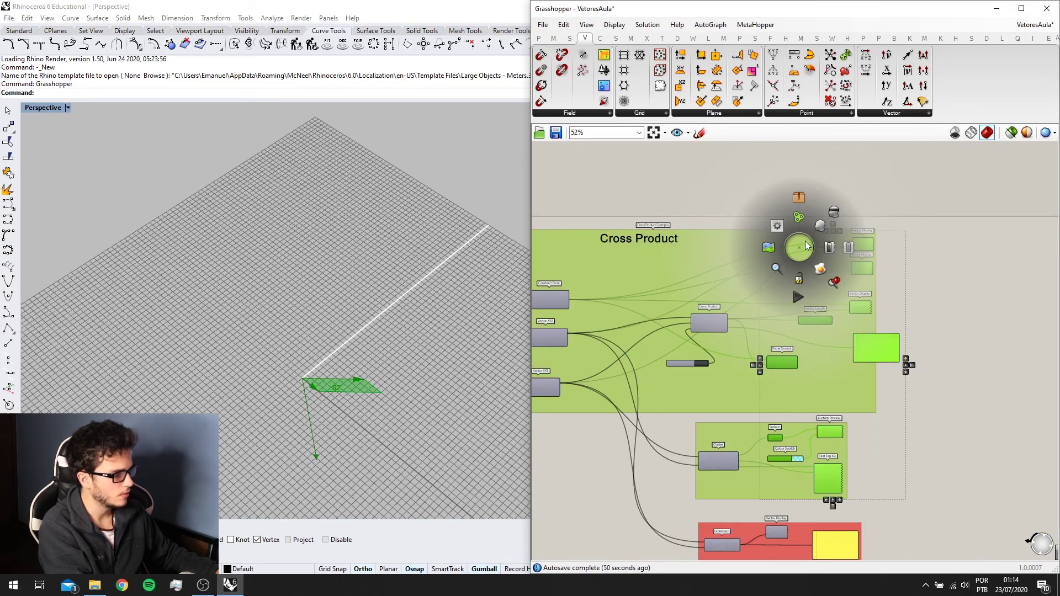
click(835, 213)
Remove the square brackets from the Expression component in the lowest group so it reads x⊥y, and check its output panel.
scroll(740, 360, up, 2)
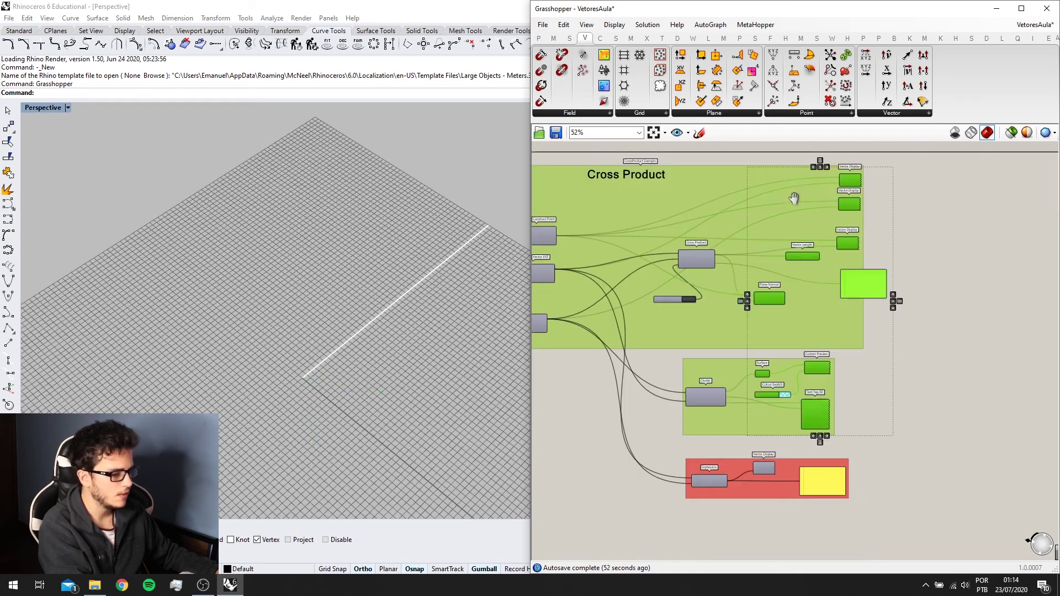
click(781, 460)
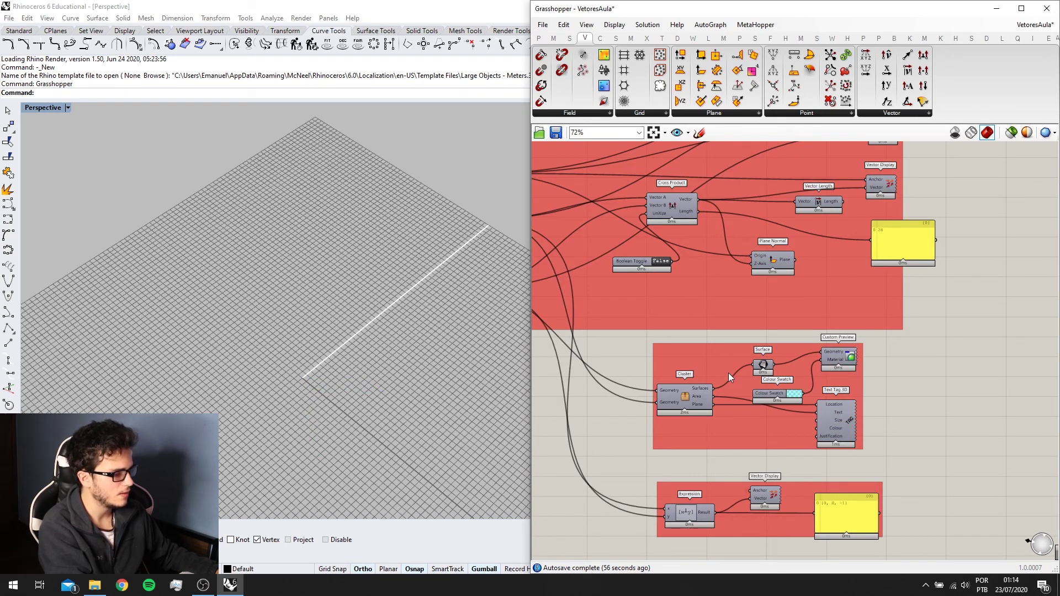
scroll(701, 515, up, 3)
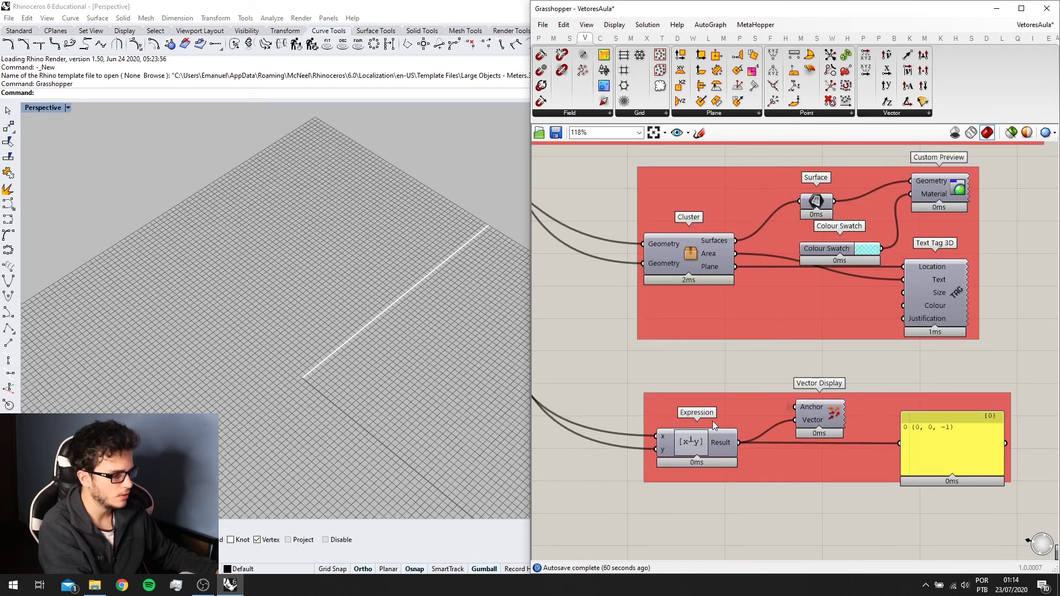
scroll(670, 382, up, 5)
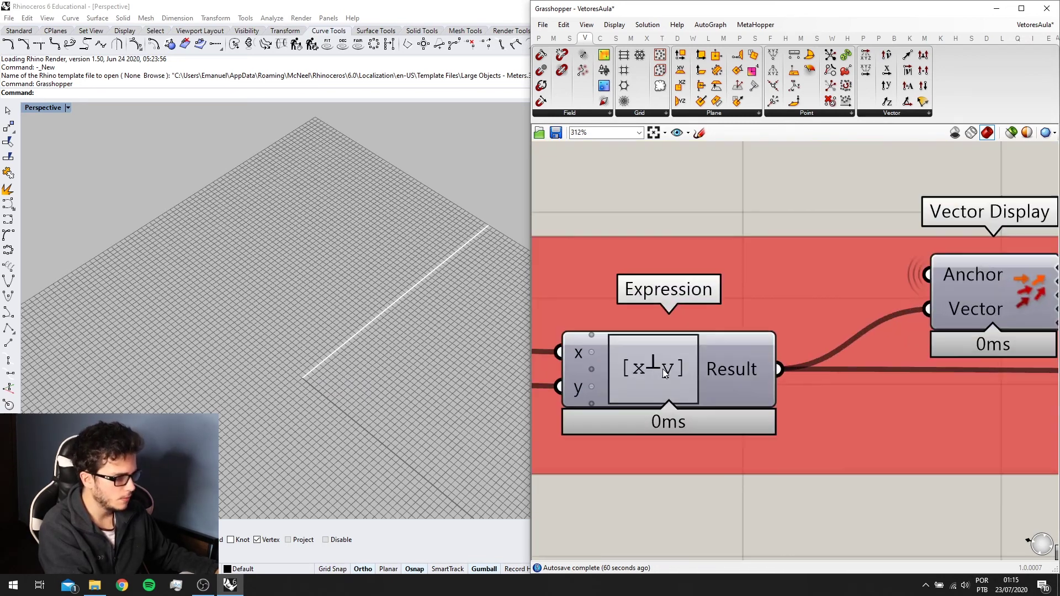
scroll(663, 370, up, 1)
double_click(641, 366)
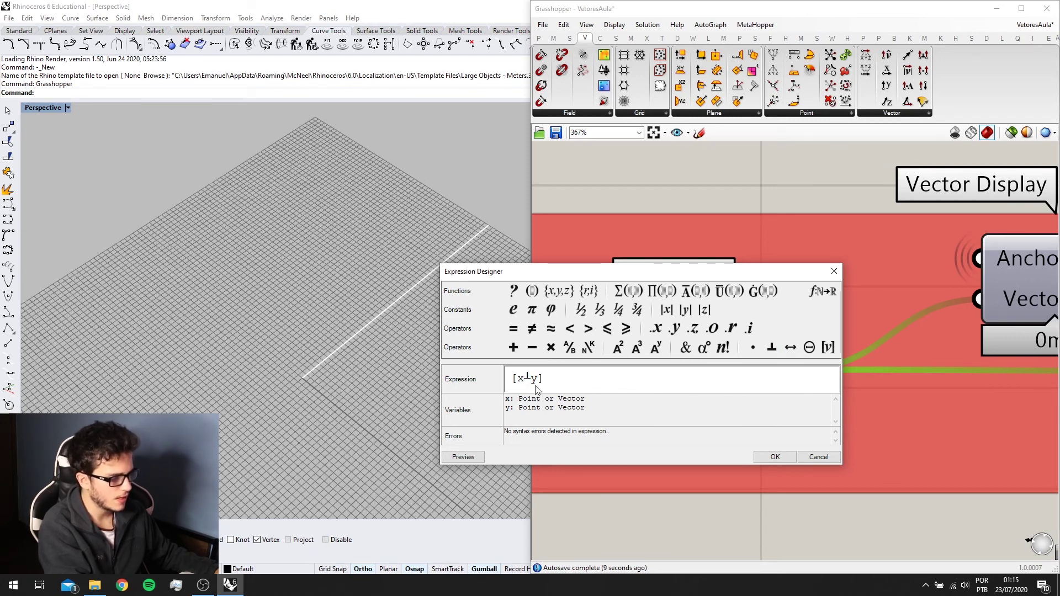
key(BackSpace)
click(519, 378)
key(BackSpace)
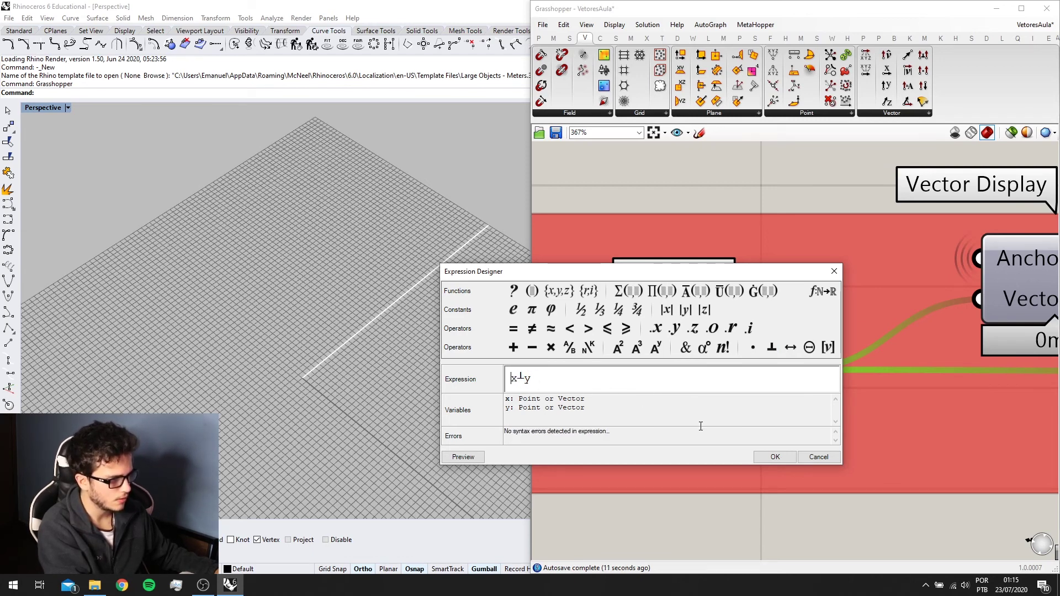
click(774, 456)
scroll(761, 438, down, 6)
scroll(837, 409, up, 4)
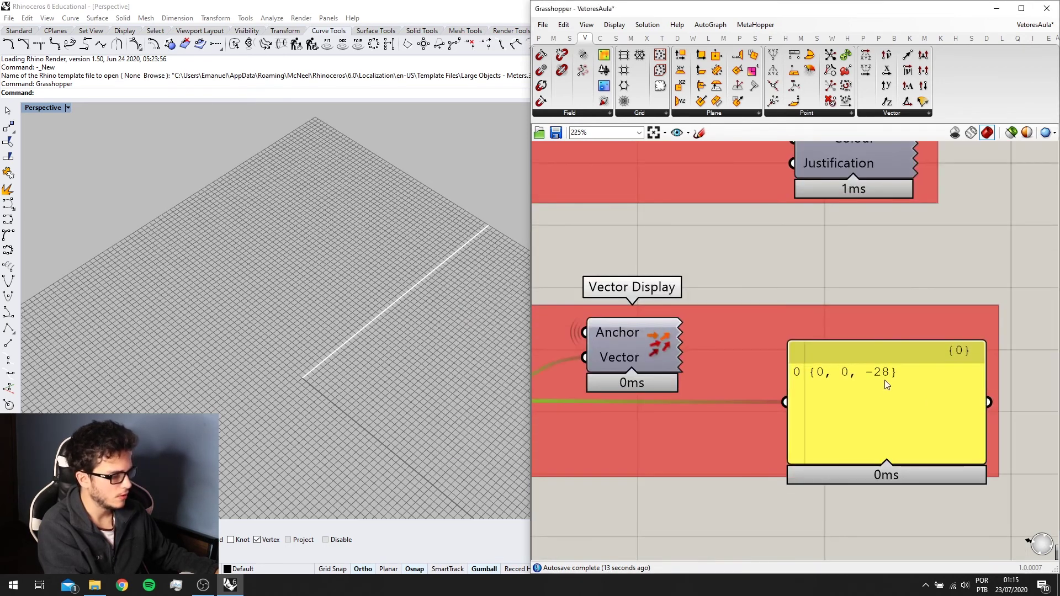
scroll(703, 405, up, 2)
Restore the square brackets in the Expression component so the formula reads [x⊥y].
double_click(645, 397)
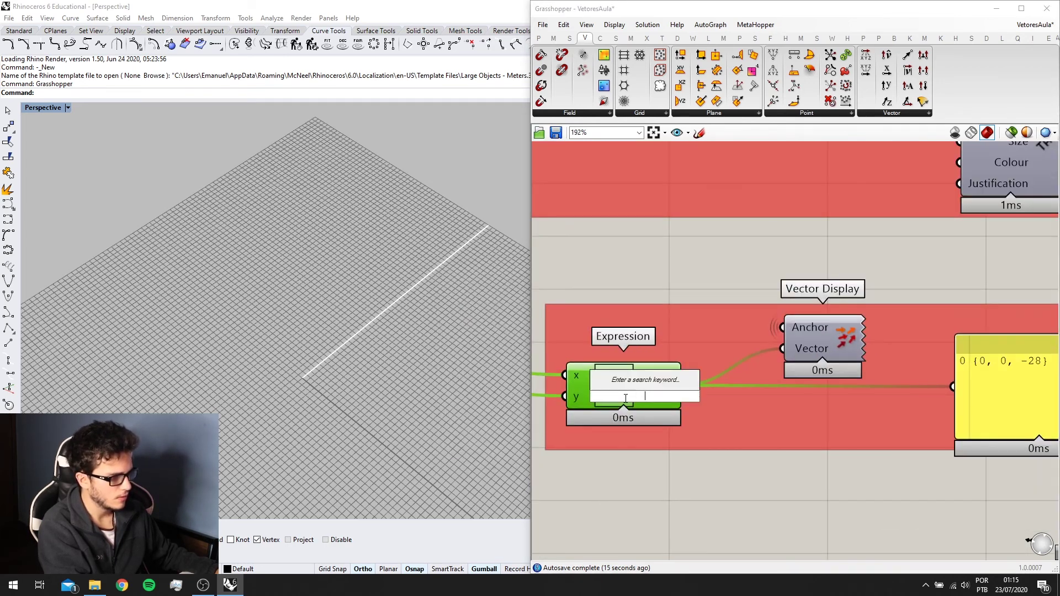
key(Escape)
double_click(612, 387)
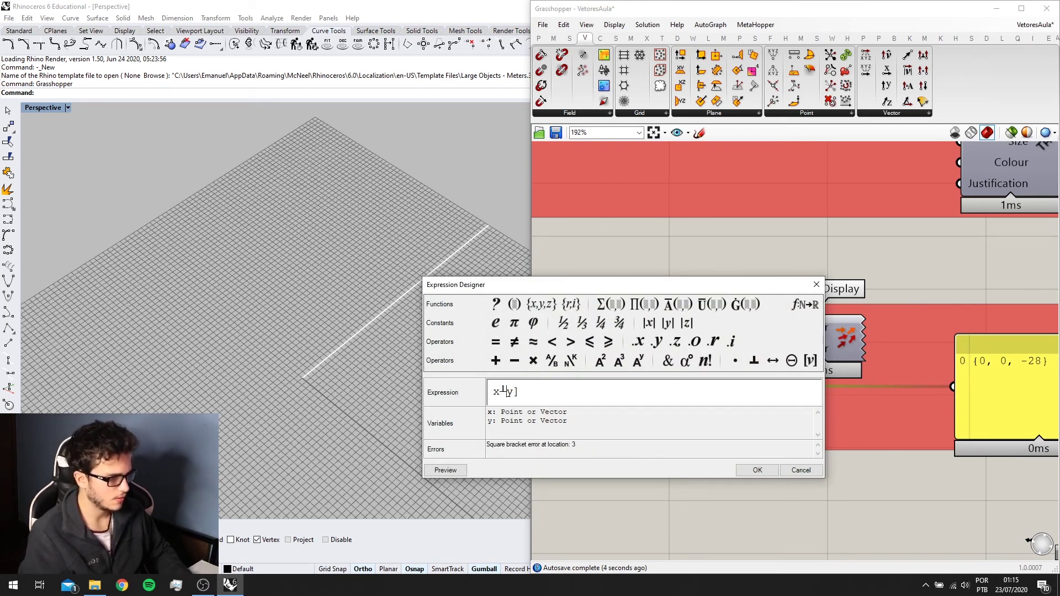
text([)
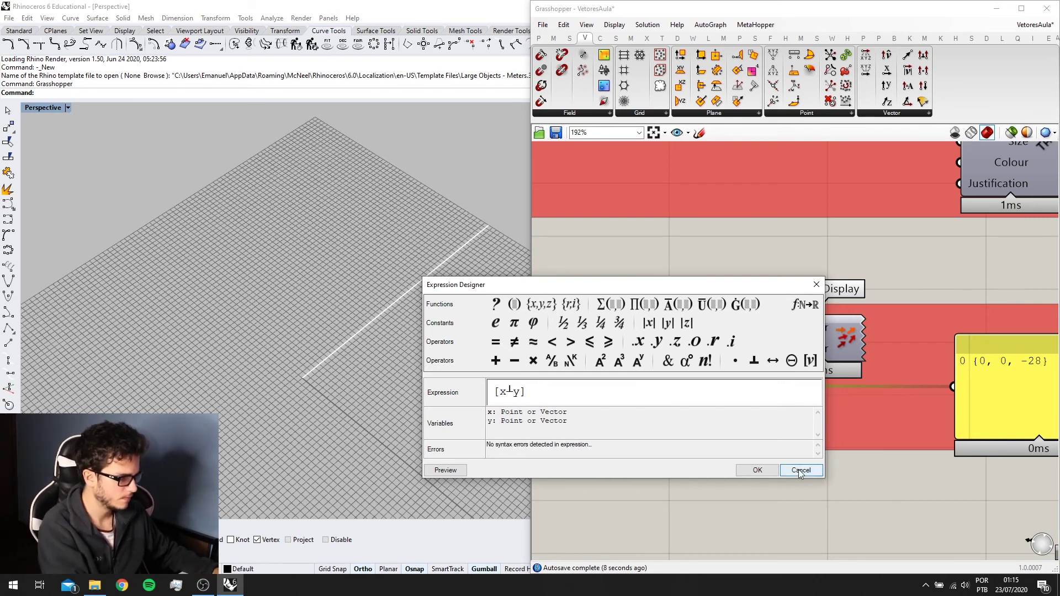
click(773, 470)
Turn on the preview of the Vector Display connected to the Cross Product's Vector output.
scroll(774, 469, down, 4)
scroll(837, 372, down, 6)
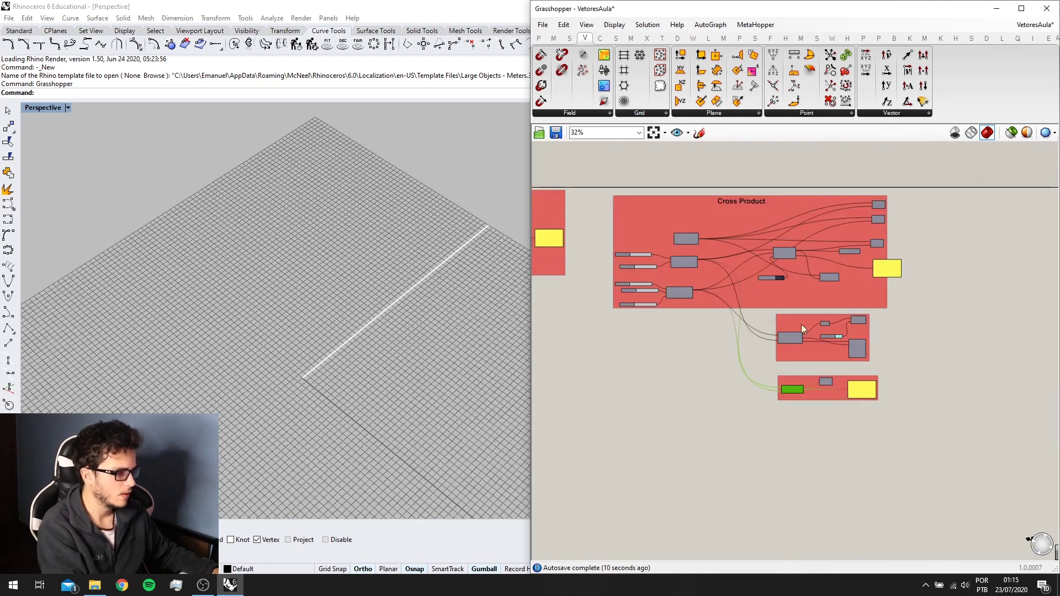
scroll(835, 238, up, 4)
scroll(727, 357, up, 2)
scroll(919, 342, up, 1)
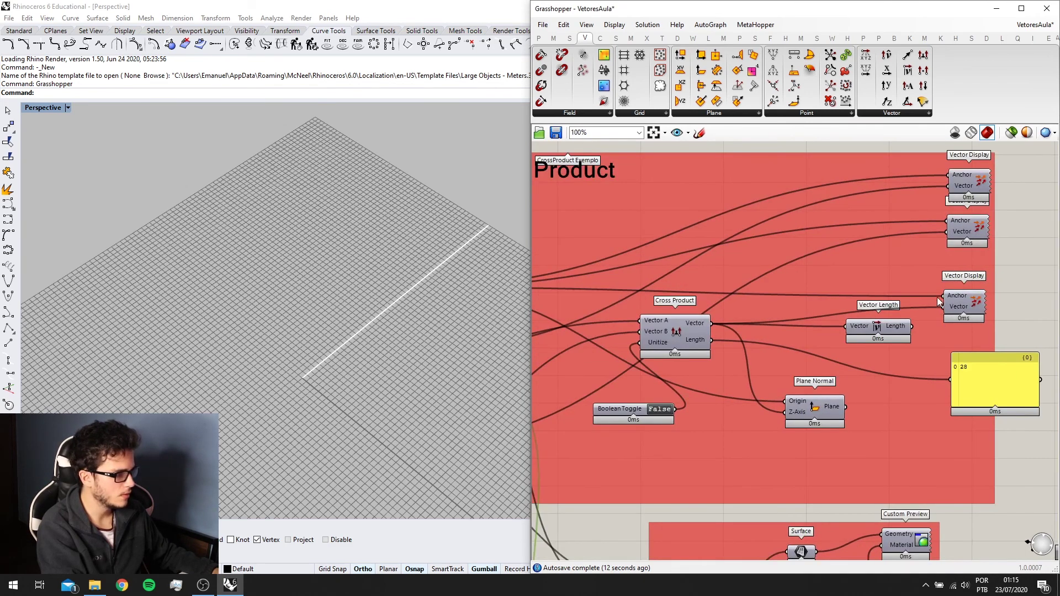
click(956, 299)
middle_click(956, 298)
click(971, 281)
right_drag(851, 304, 772, 348)
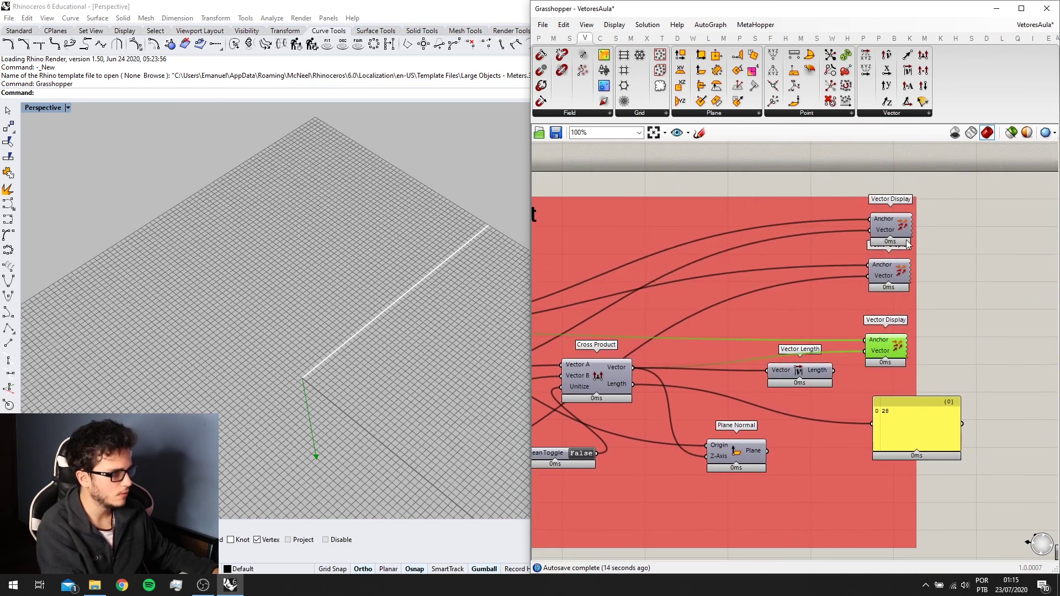
Turn on the previews of the two Vector Displays showing the input vectors, and view the vectors from a low angle.
click(890, 271)
middle_click(892, 269)
click(894, 224)
middle_click(895, 224)
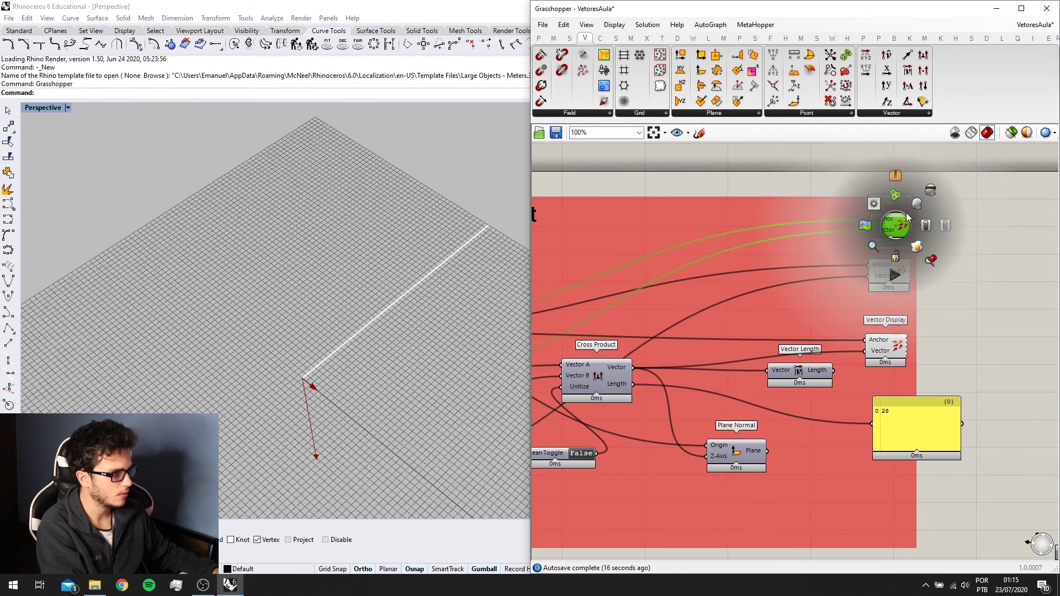
scroll(910, 209, down, 2)
right_drag(309, 265, 266, 229)
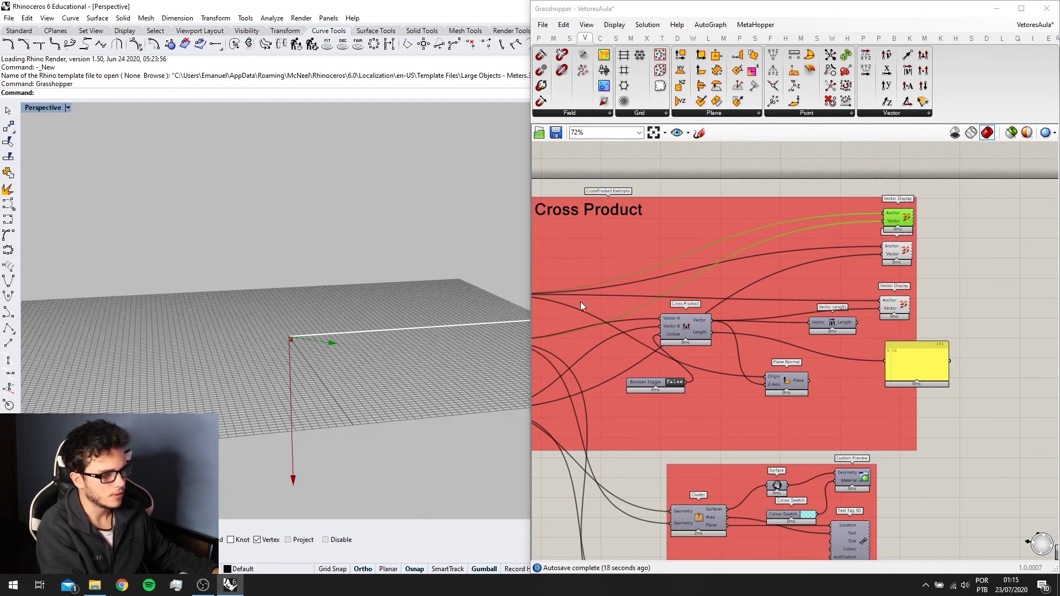
Set the second input vector's components to X 7, Y 7 and Z 8, and observe the cross product's direction in the viewport.
right_drag(583, 306, 832, 292)
scroll(829, 289, down, 2)
scroll(661, 376, up, 7)
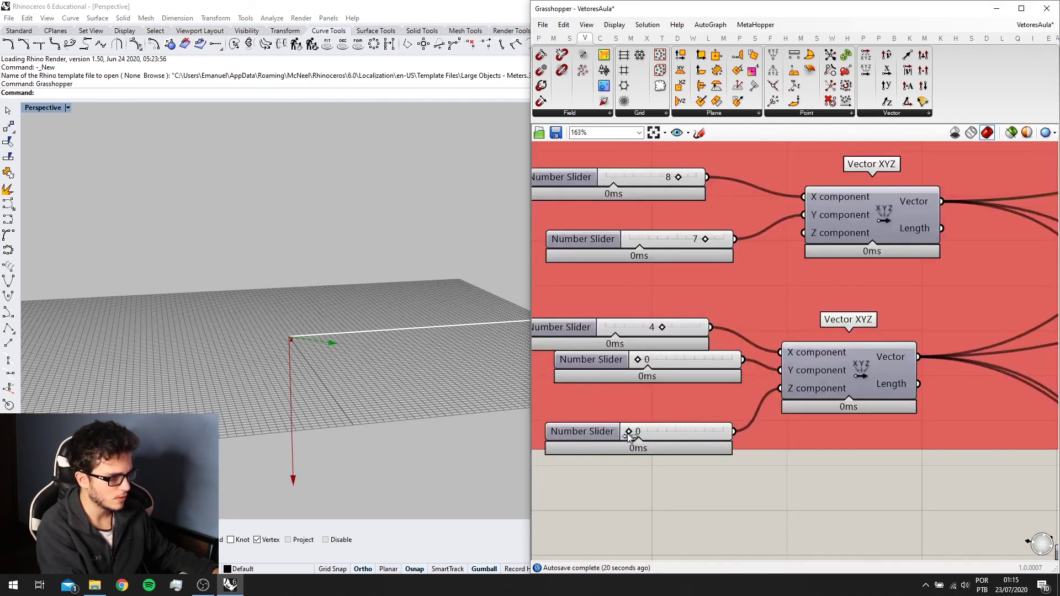
drag(628, 431, 704, 430)
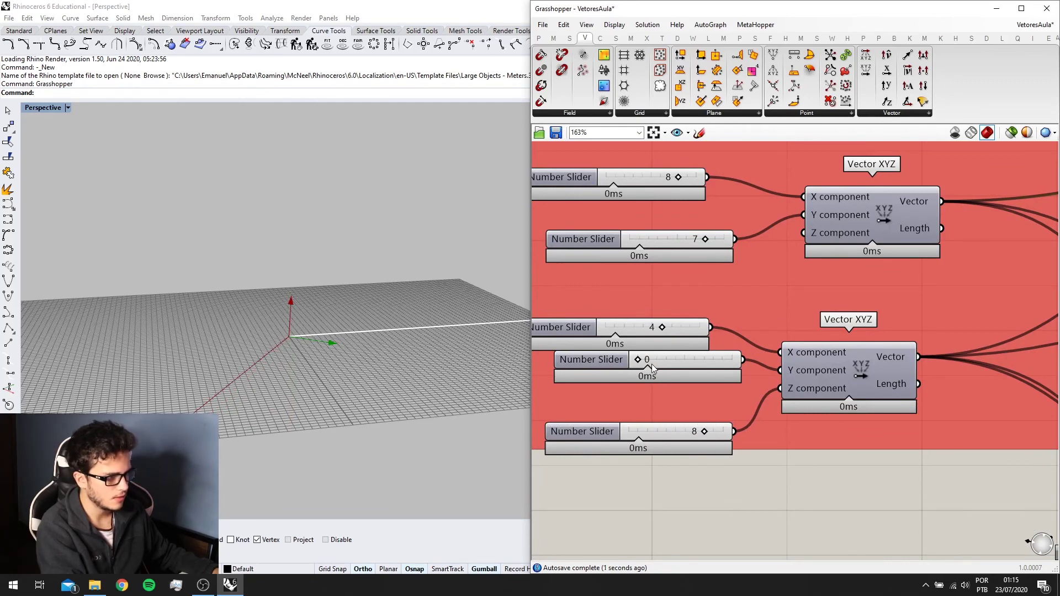
drag(638, 361, 704, 359)
scroll(486, 292, down, 5)
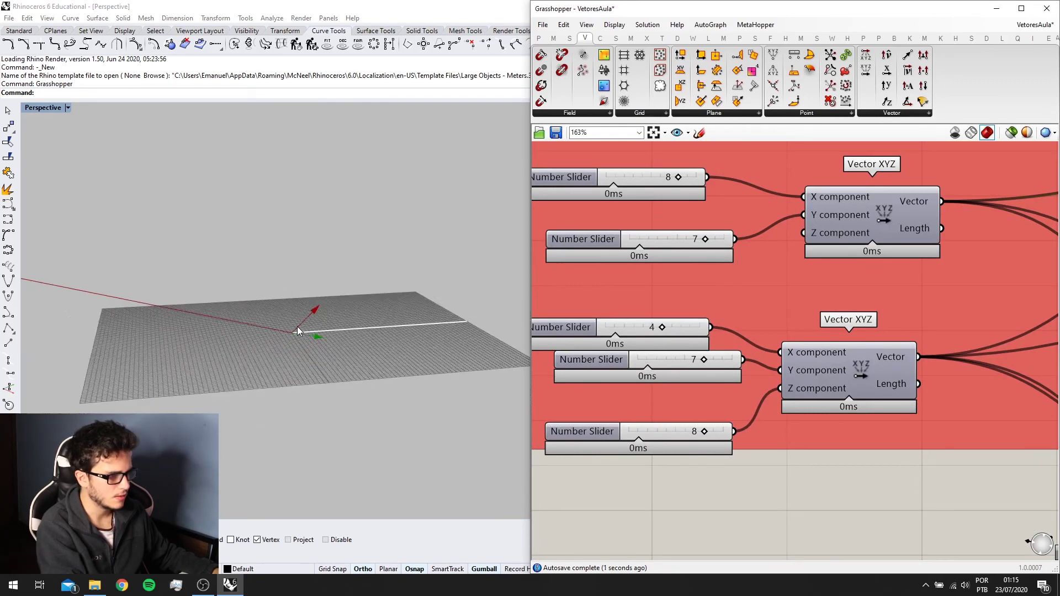
right_drag(500, 232, 461, 266)
scroll(730, 360, up, 2)
drag(637, 317, 666, 317)
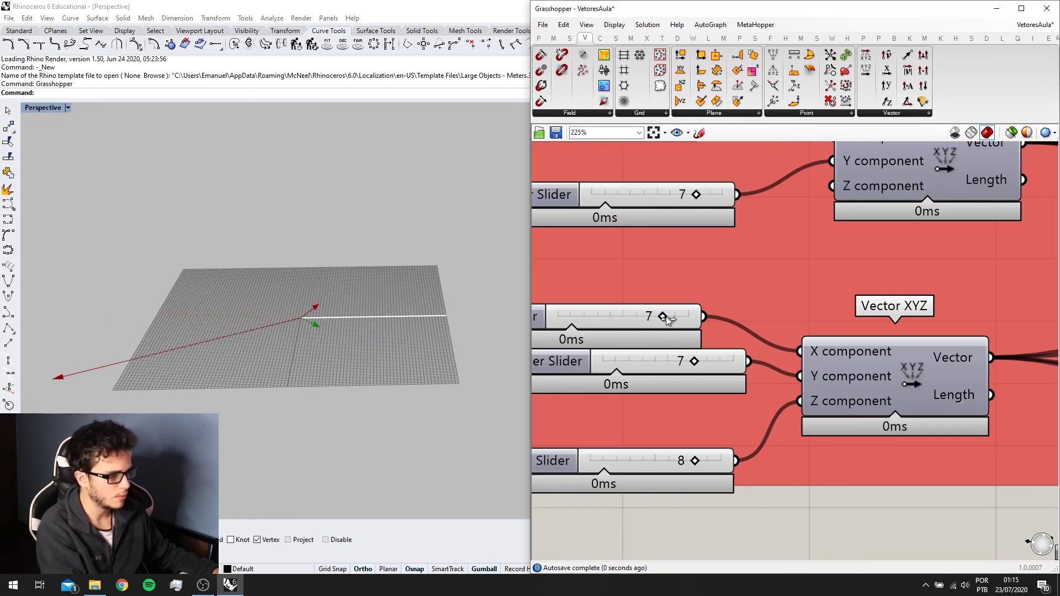
scroll(458, 332, down, 3)
scroll(813, 321, down, 6)
scroll(846, 293, down, 2)
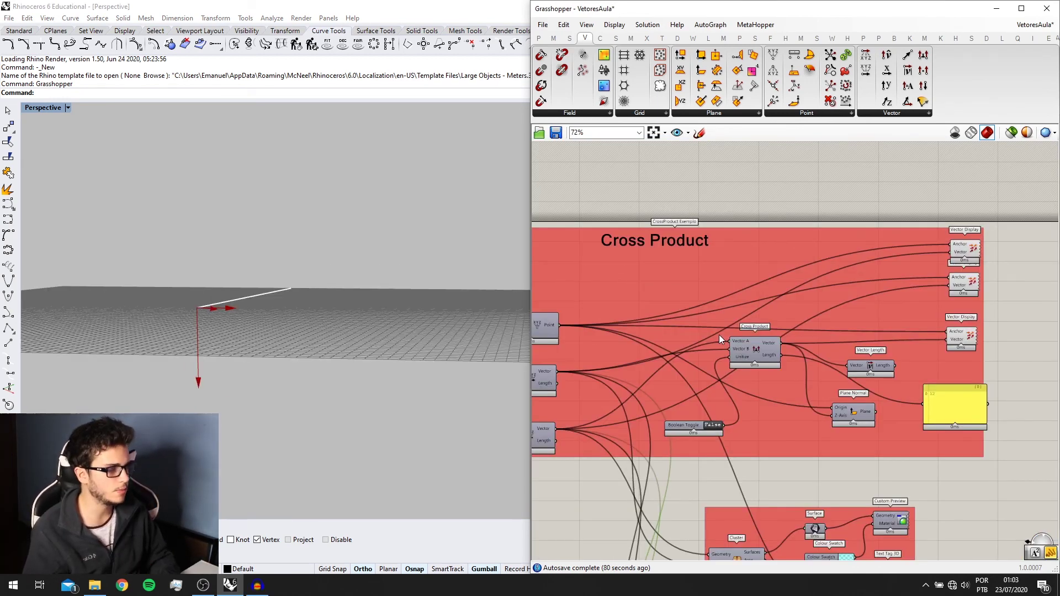
Place a Deconstruct Vector component on the empty canvas beside the first example group.
click(929, 113)
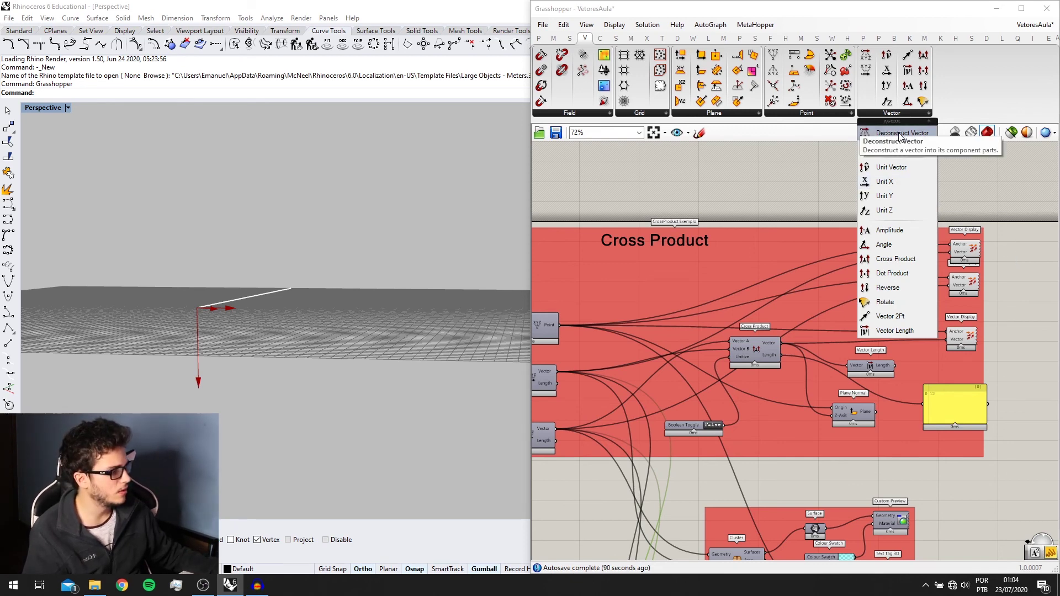
drag(899, 135, 656, 296)
scroll(879, 187, down, 3)
scroll(853, 281, down, 3)
scroll(638, 341, down, 3)
scroll(635, 334, down, 3)
scroll(607, 321, up, 1)
scroll(635, 306, up, 8)
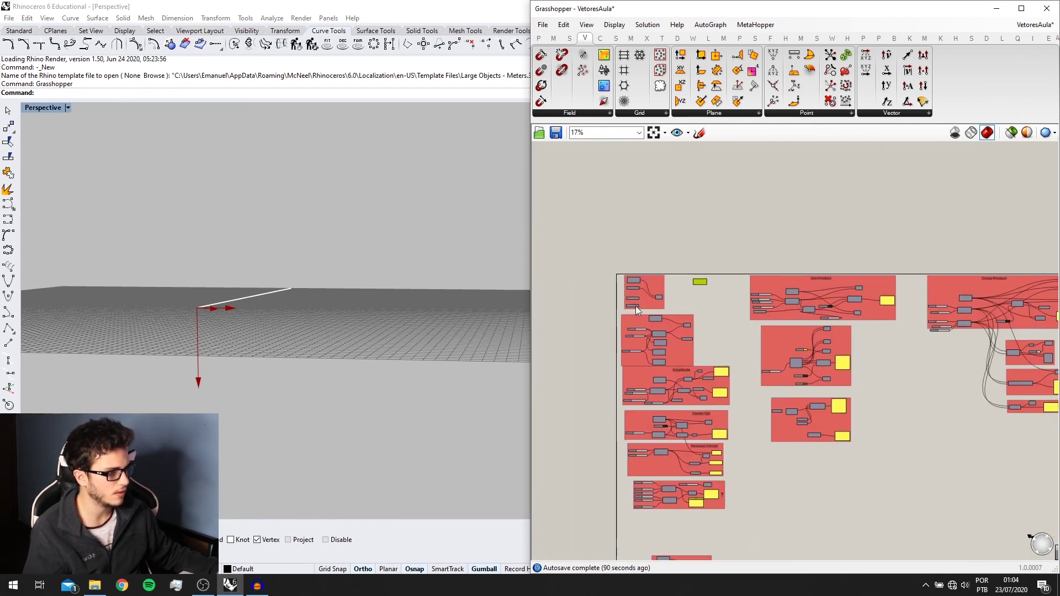
Connect the Vector output of the Vector XYZ above the Amplitude group to the Deconstruct Vector's Vector input.
scroll(651, 277, up, 1)
right_drag(612, 251, 569, 132)
scroll(710, 359, up, 2)
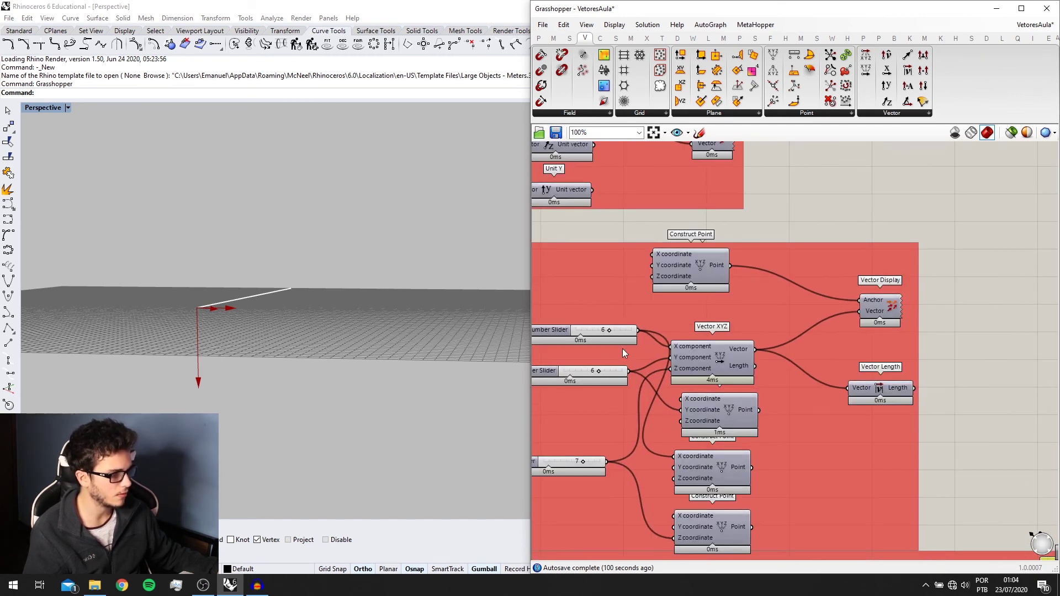
scroll(760, 350, down, 6)
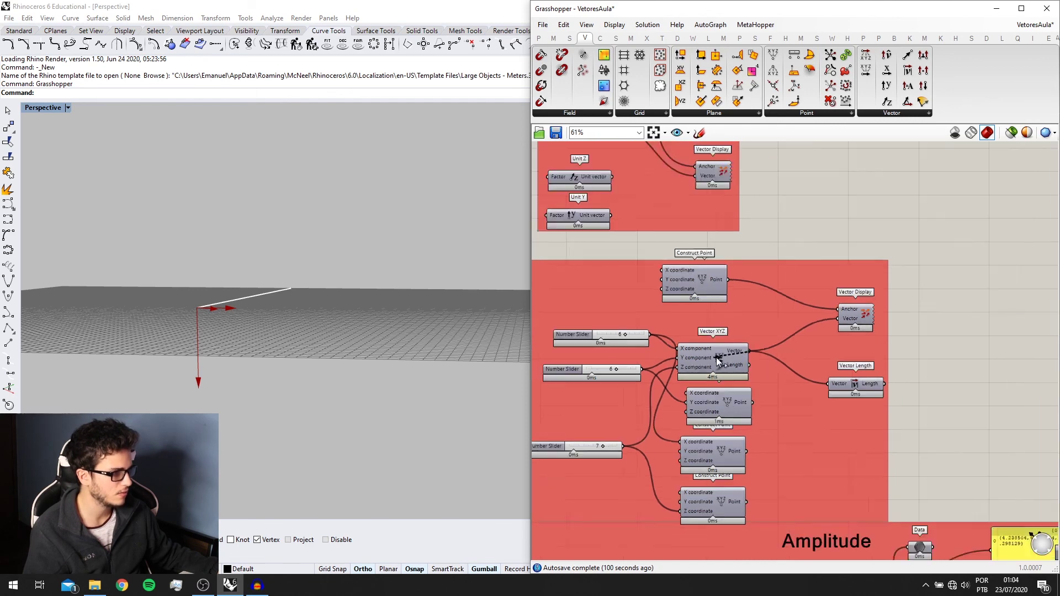
scroll(791, 237, up, 8)
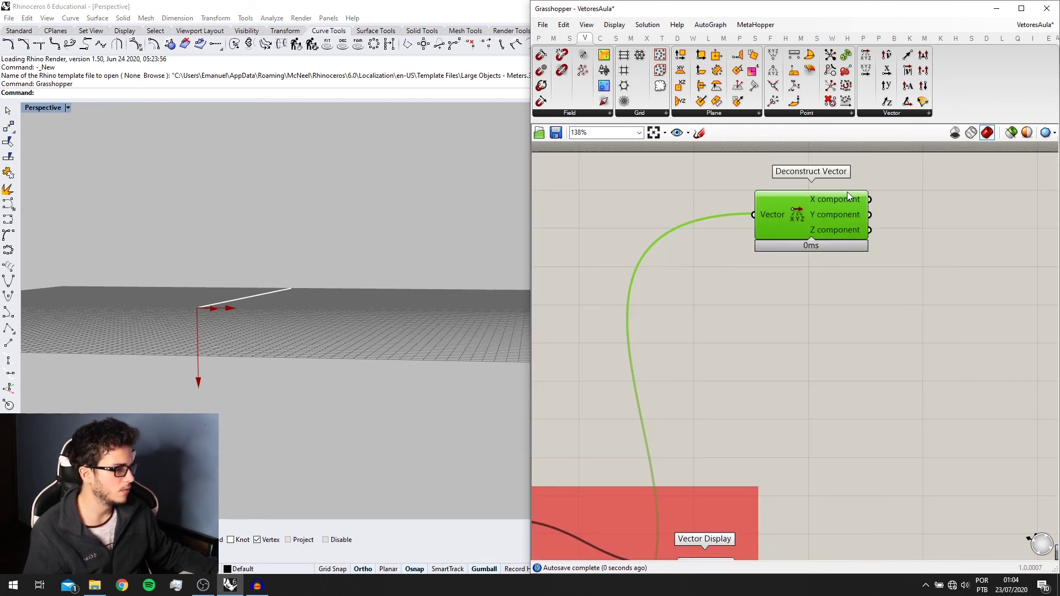
Delete the Deconstruct Vector component and return to the overview of all example groups.
mouse_move(846, 211)
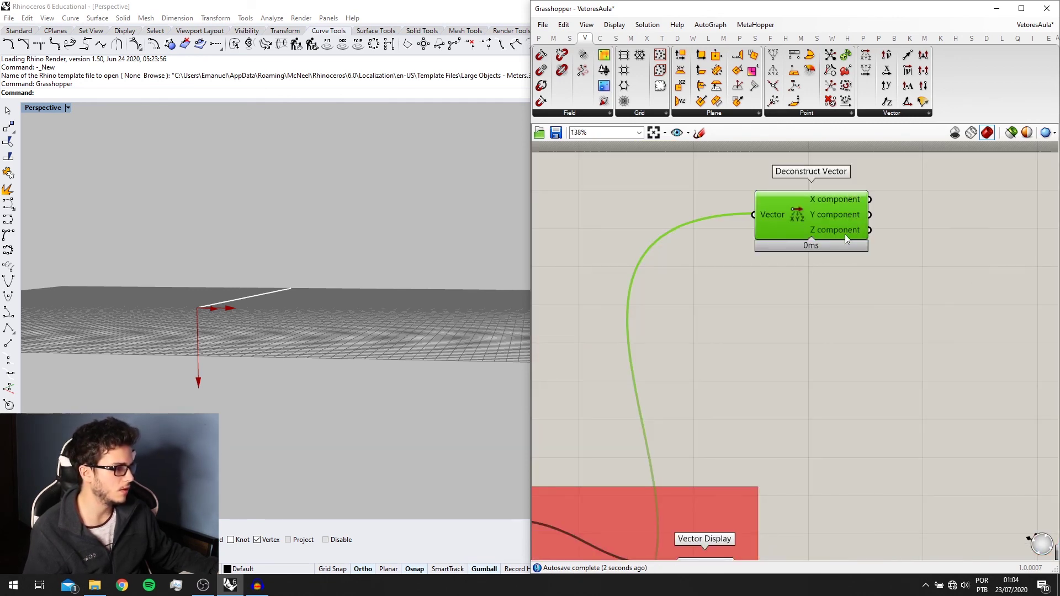
scroll(781, 181, down, 9)
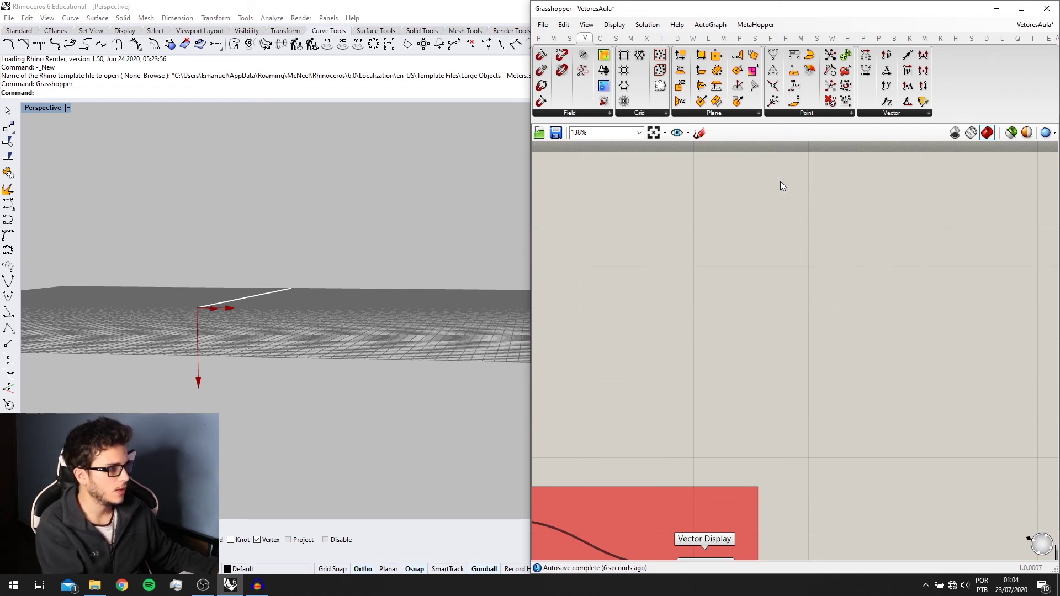
right_drag(998, 279, 877, 261)
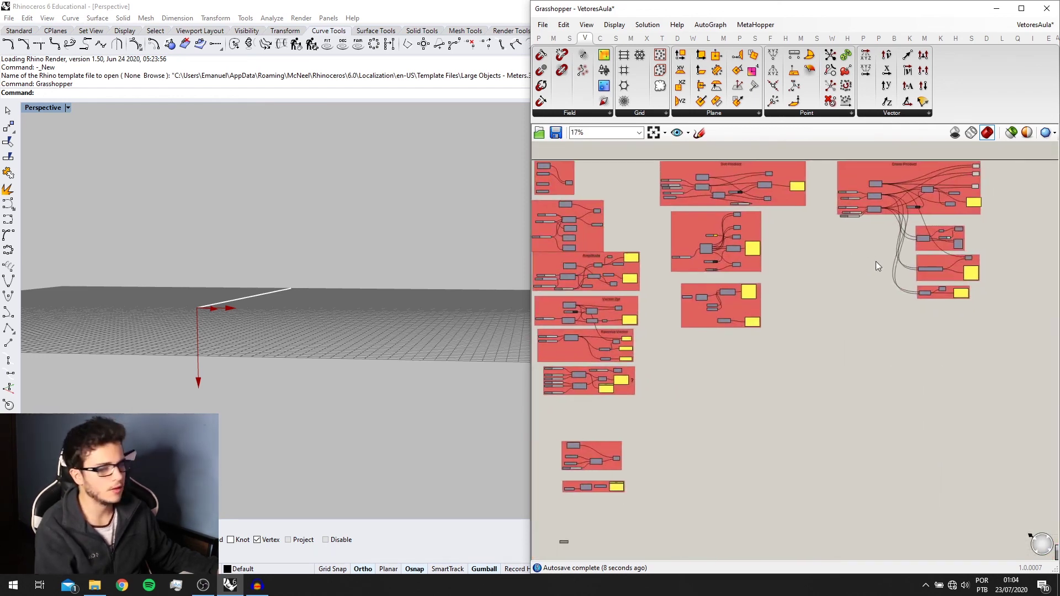